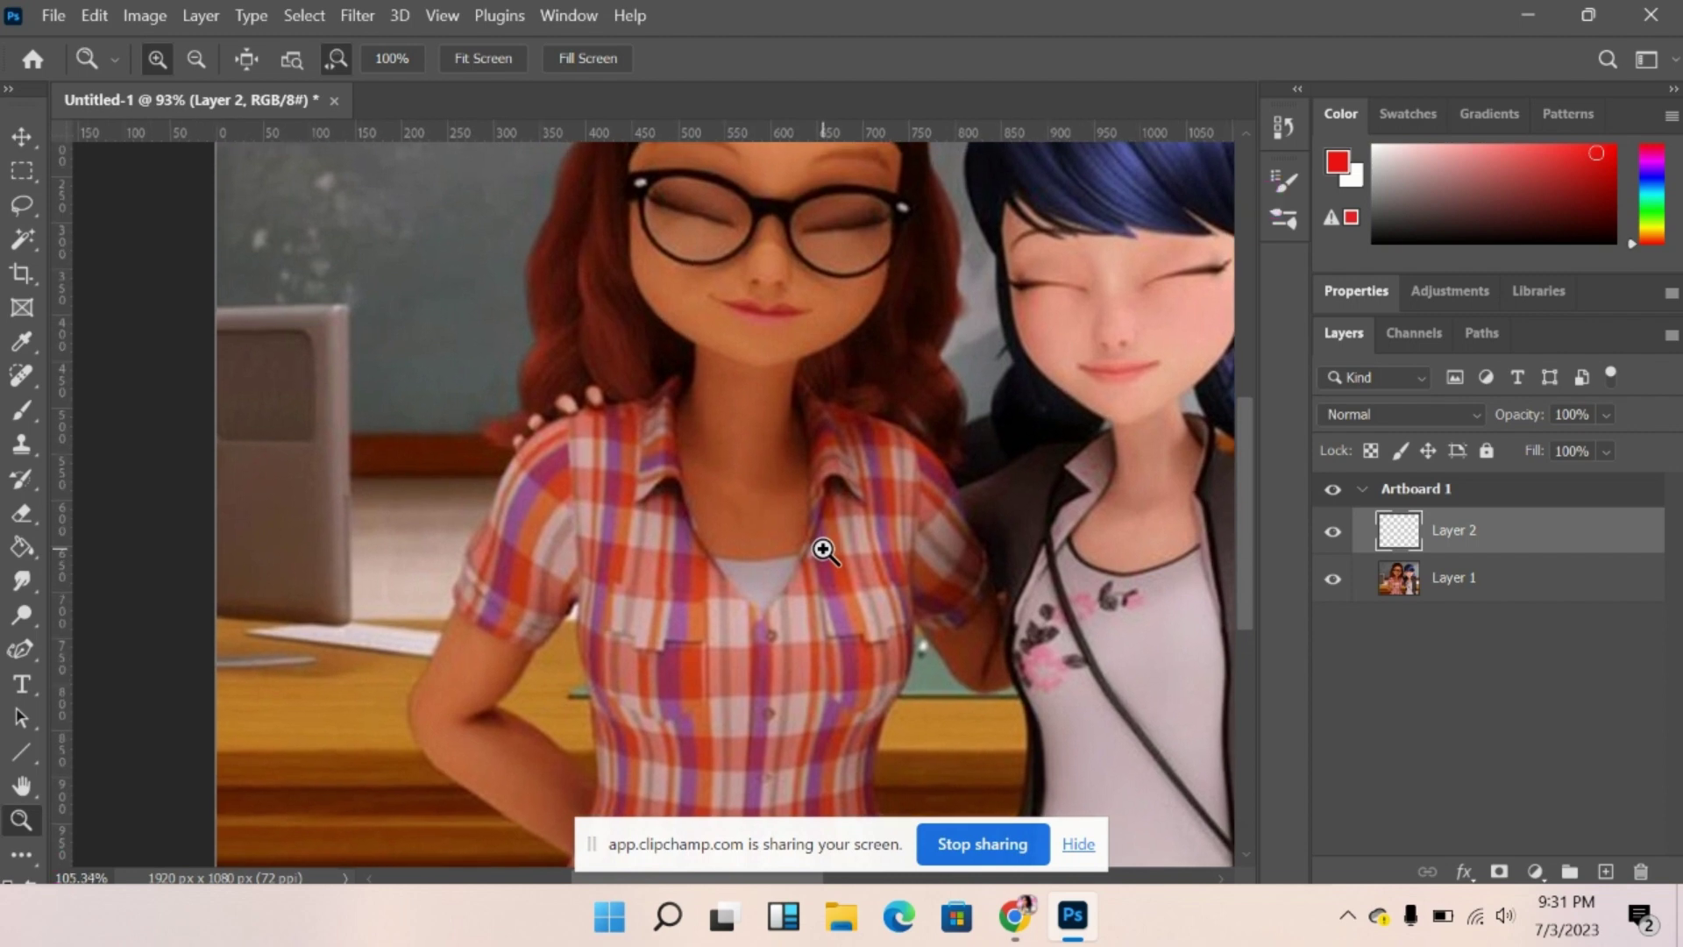
Add a new empty layer above Layer 2, then make Layer 2 active again.
left_click_drag(818, 556, 863, 549)
left_click(1608, 873)
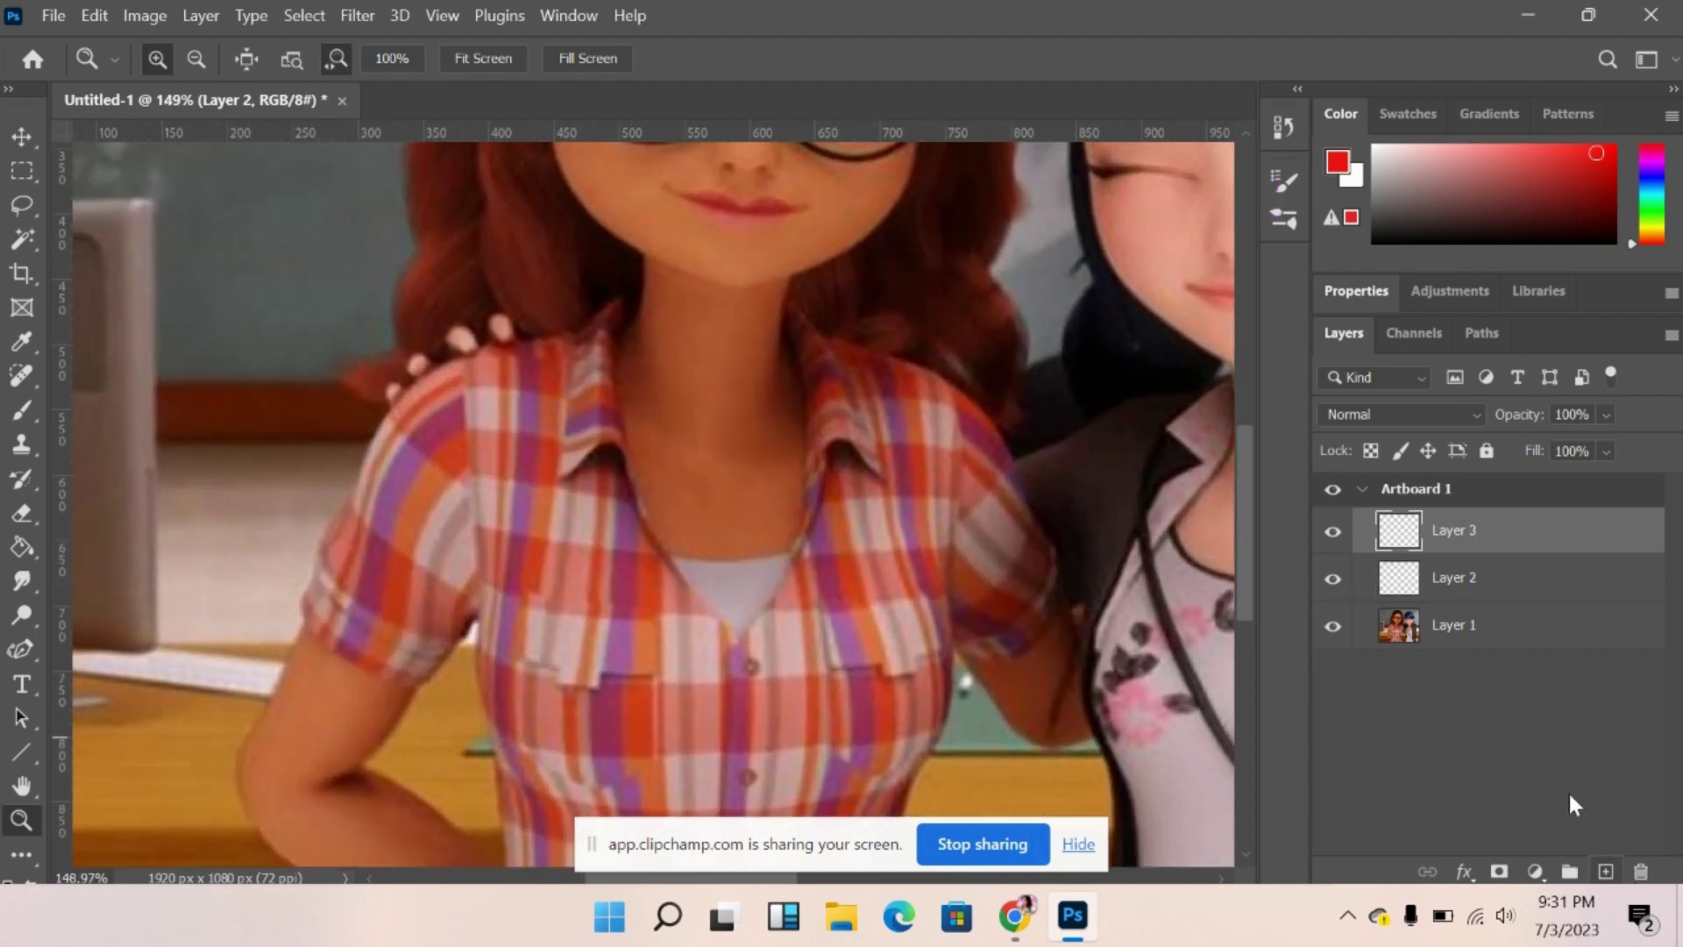
left_click(1478, 599)
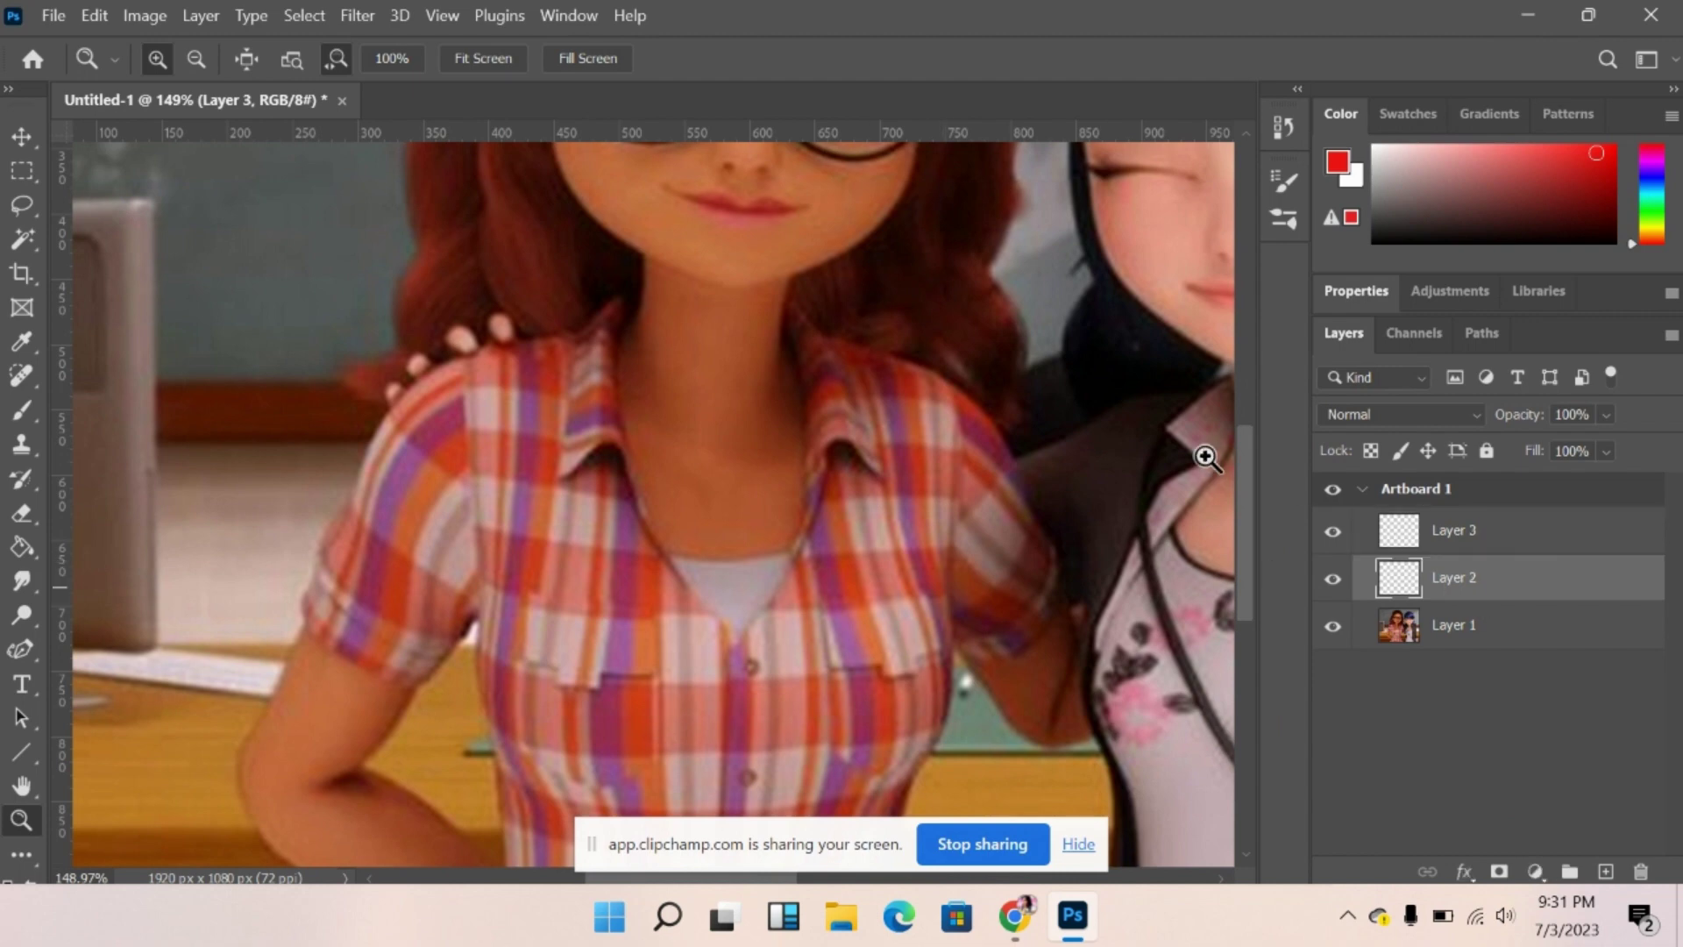
Duplicate Layer 1, the photo of the two girls, to retouch on a copy.
left_click_drag(1239, 512, 1240, 417)
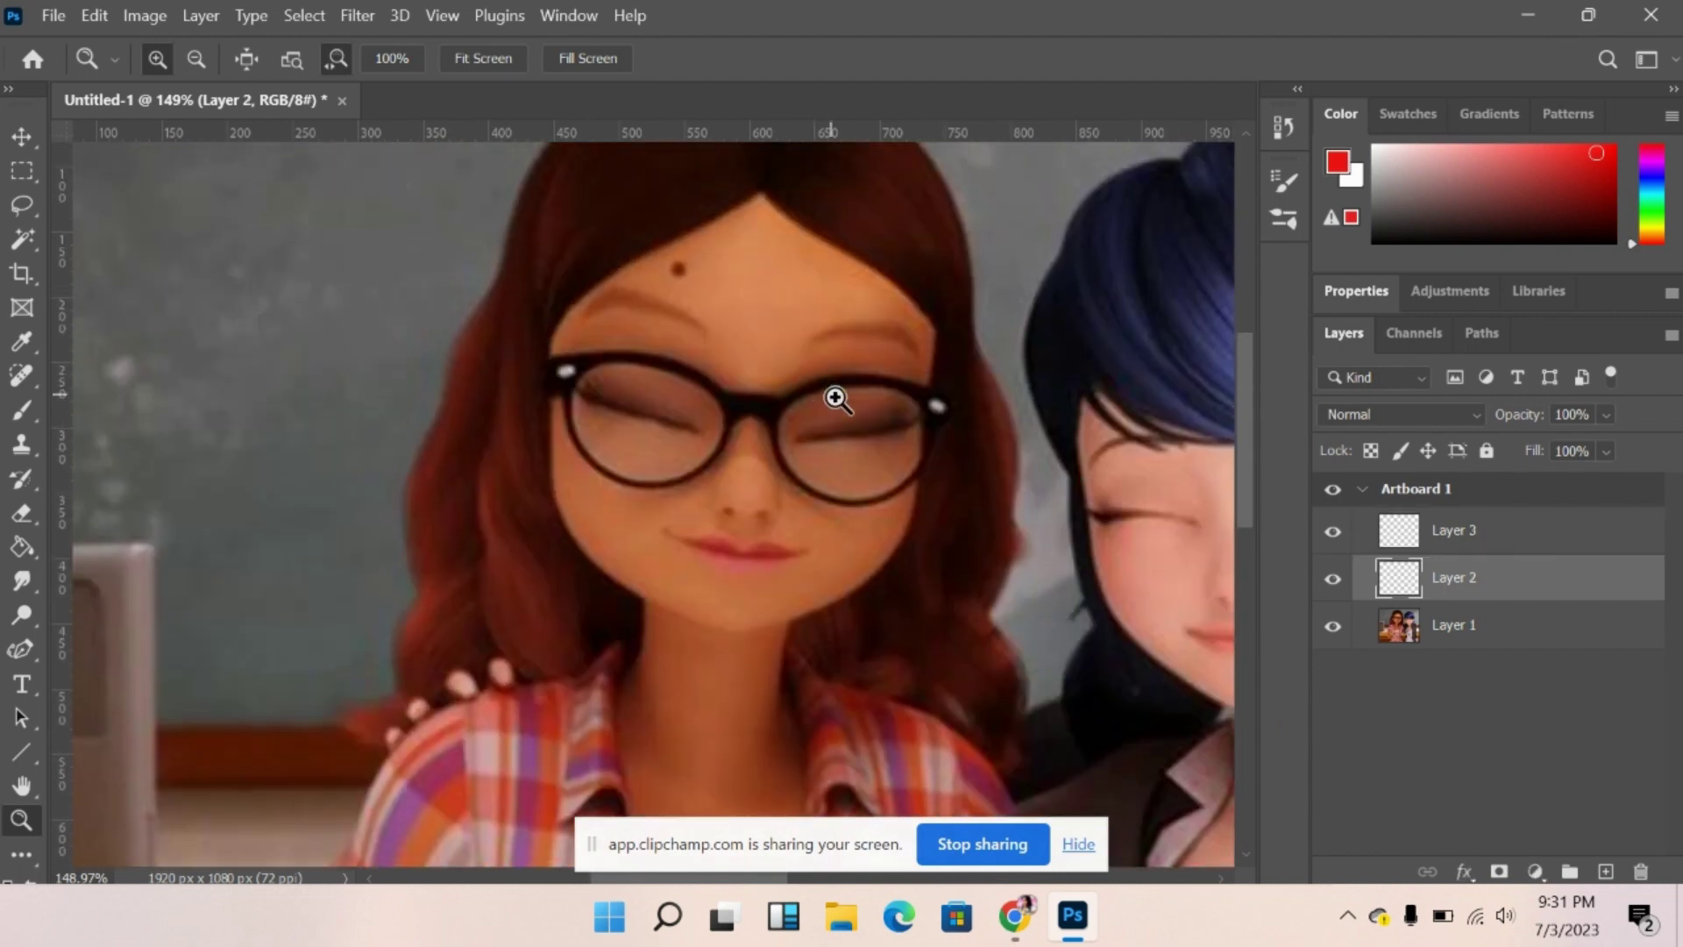
left_click_drag(833, 394, 891, 386)
left_click(1470, 638)
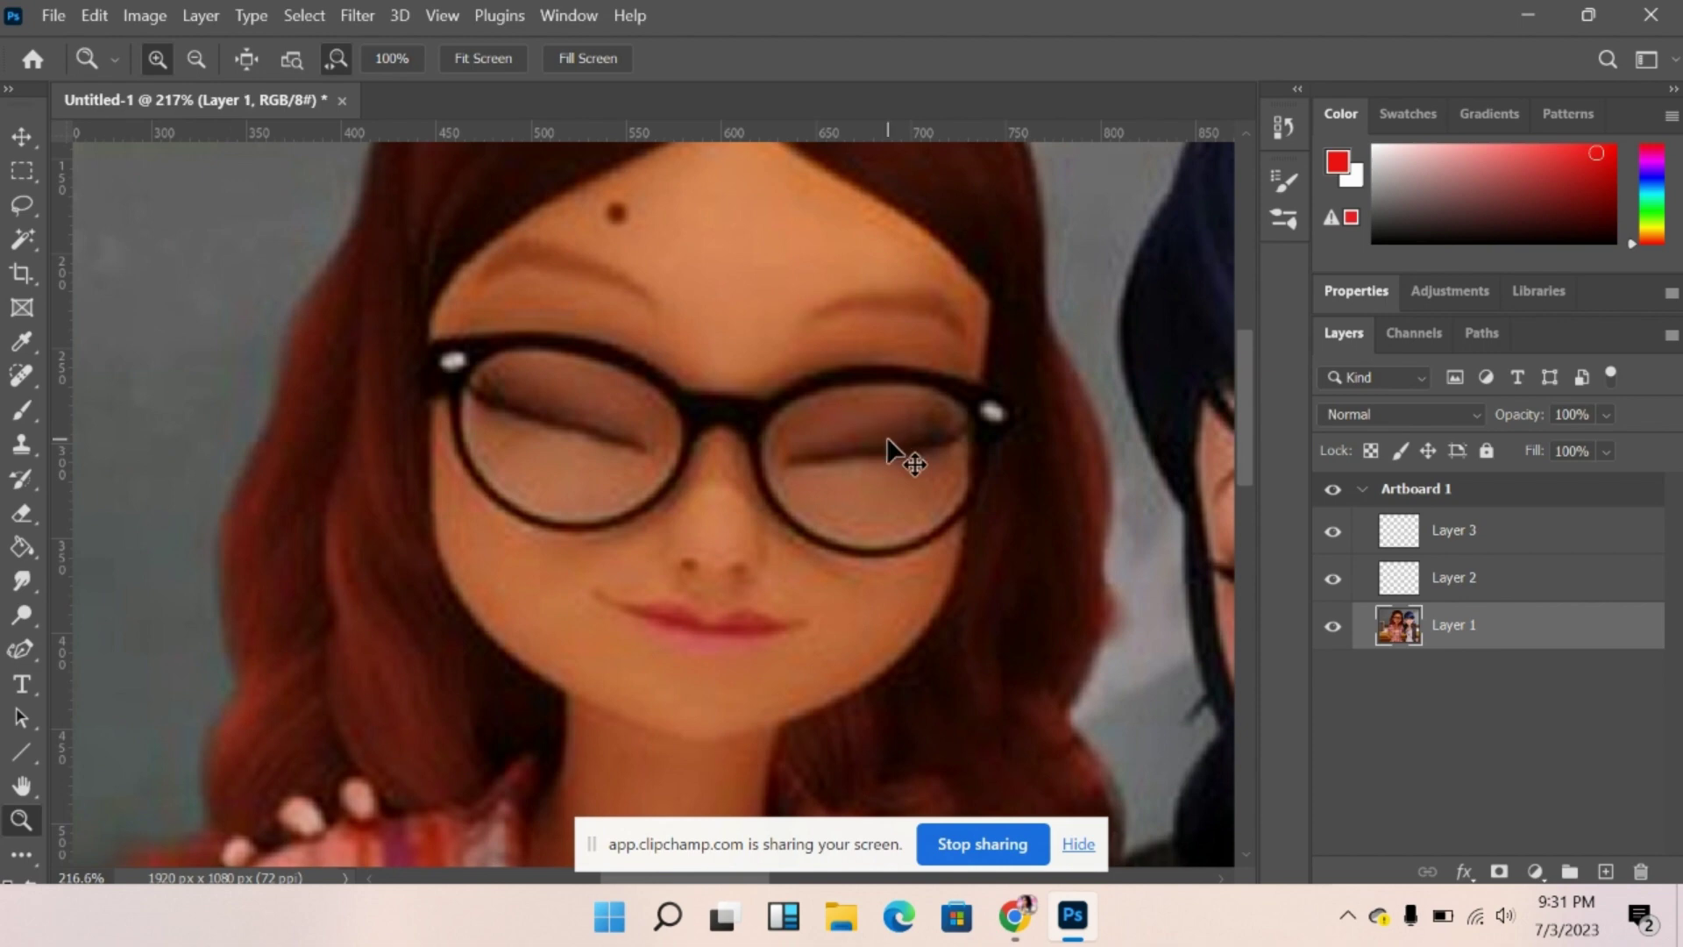
key("ctrl+j")
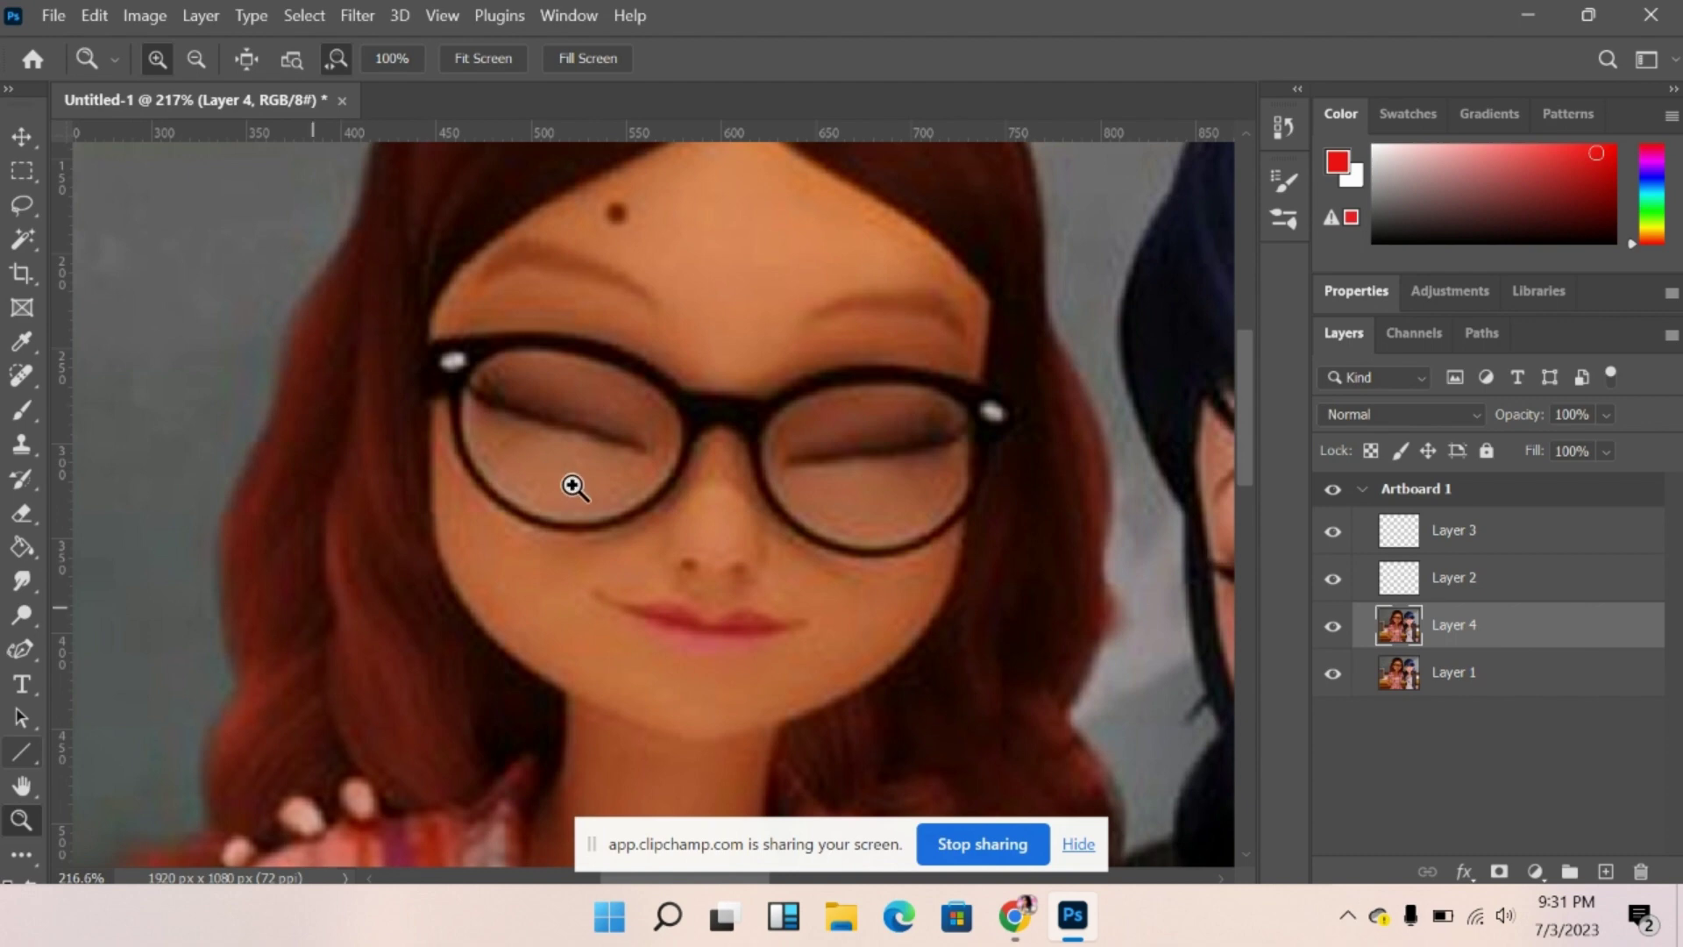
Paint over the red-haired girl's black glasses frame on the copied photo layer with a 5 px Spot Healing Brush.
left_click_drag(575, 481, 429, 593)
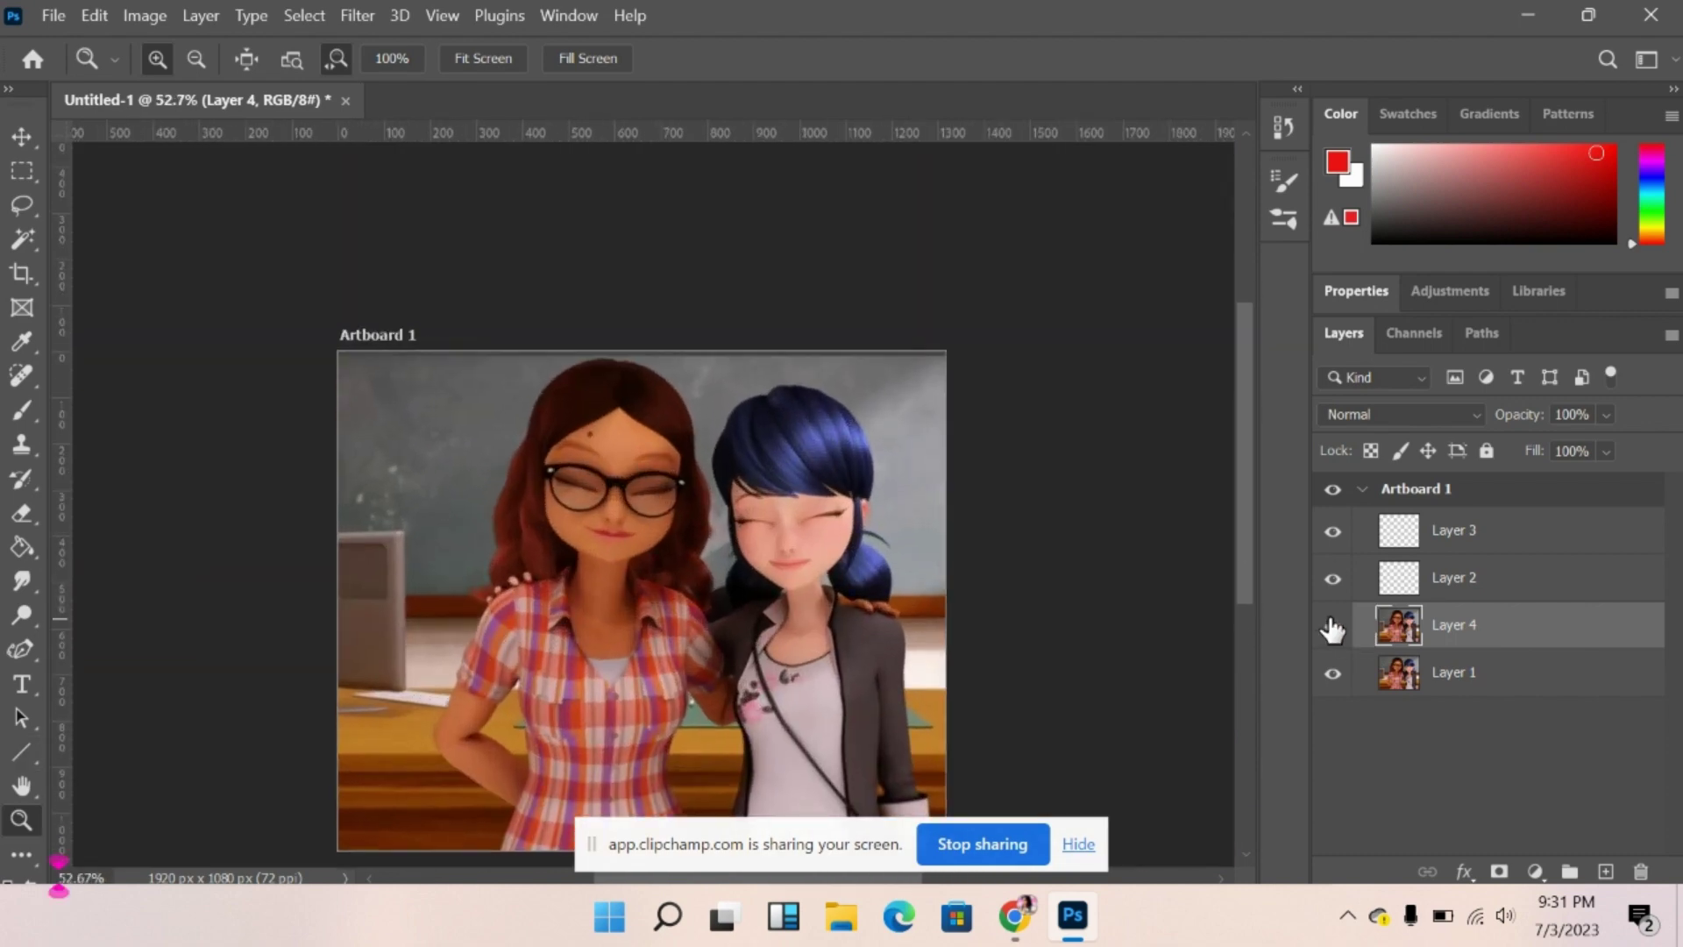
left_click_drag(572, 511, 1018, 488)
left_click_drag(855, 473, 796, 447)
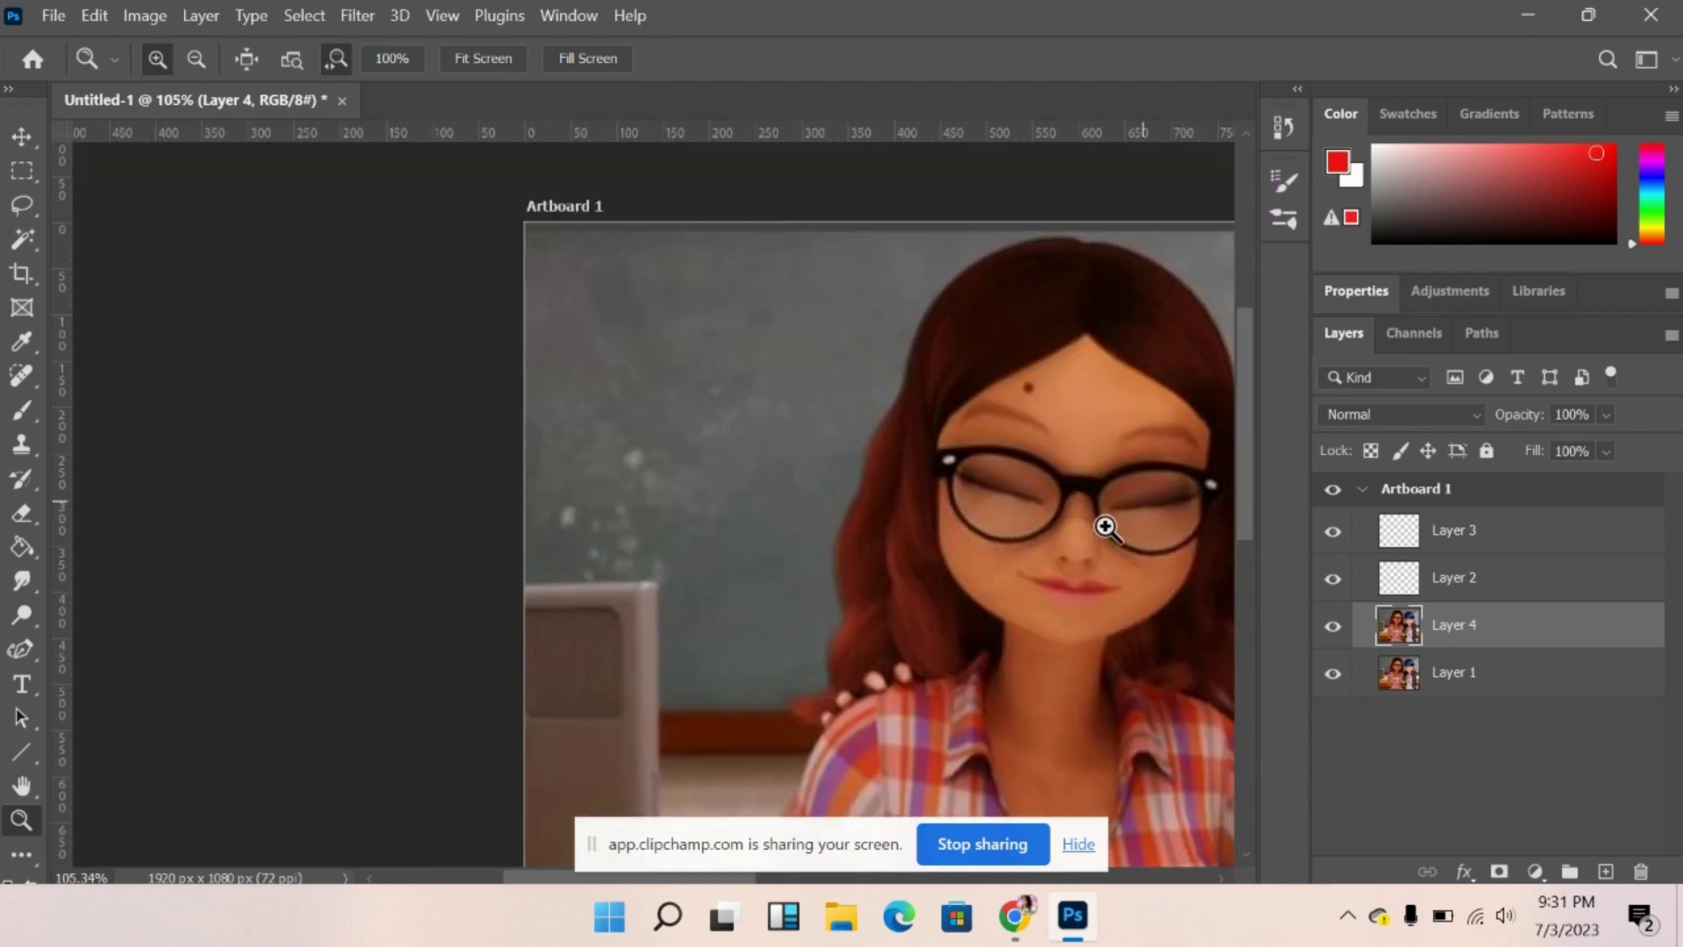
left_click_drag(549, 878, 614, 880)
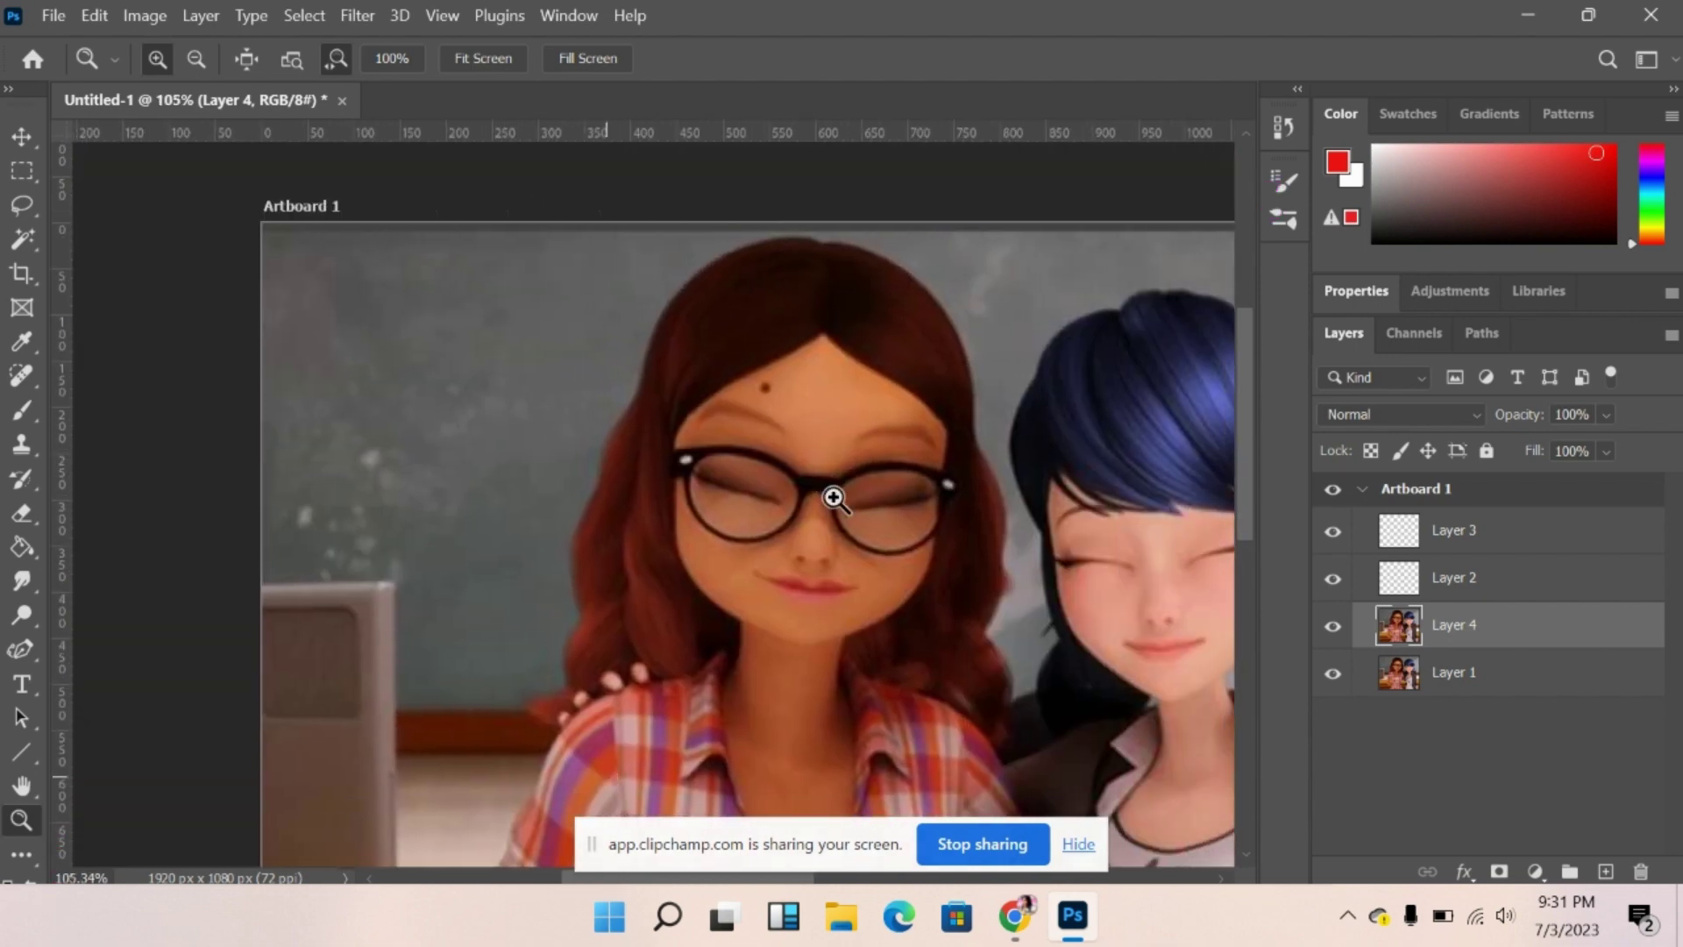
mouse_move(986, 537)
left_mouse_down()
mouse_move(1010, 543)
mouse_move(990, 504)
left_mouse_up()
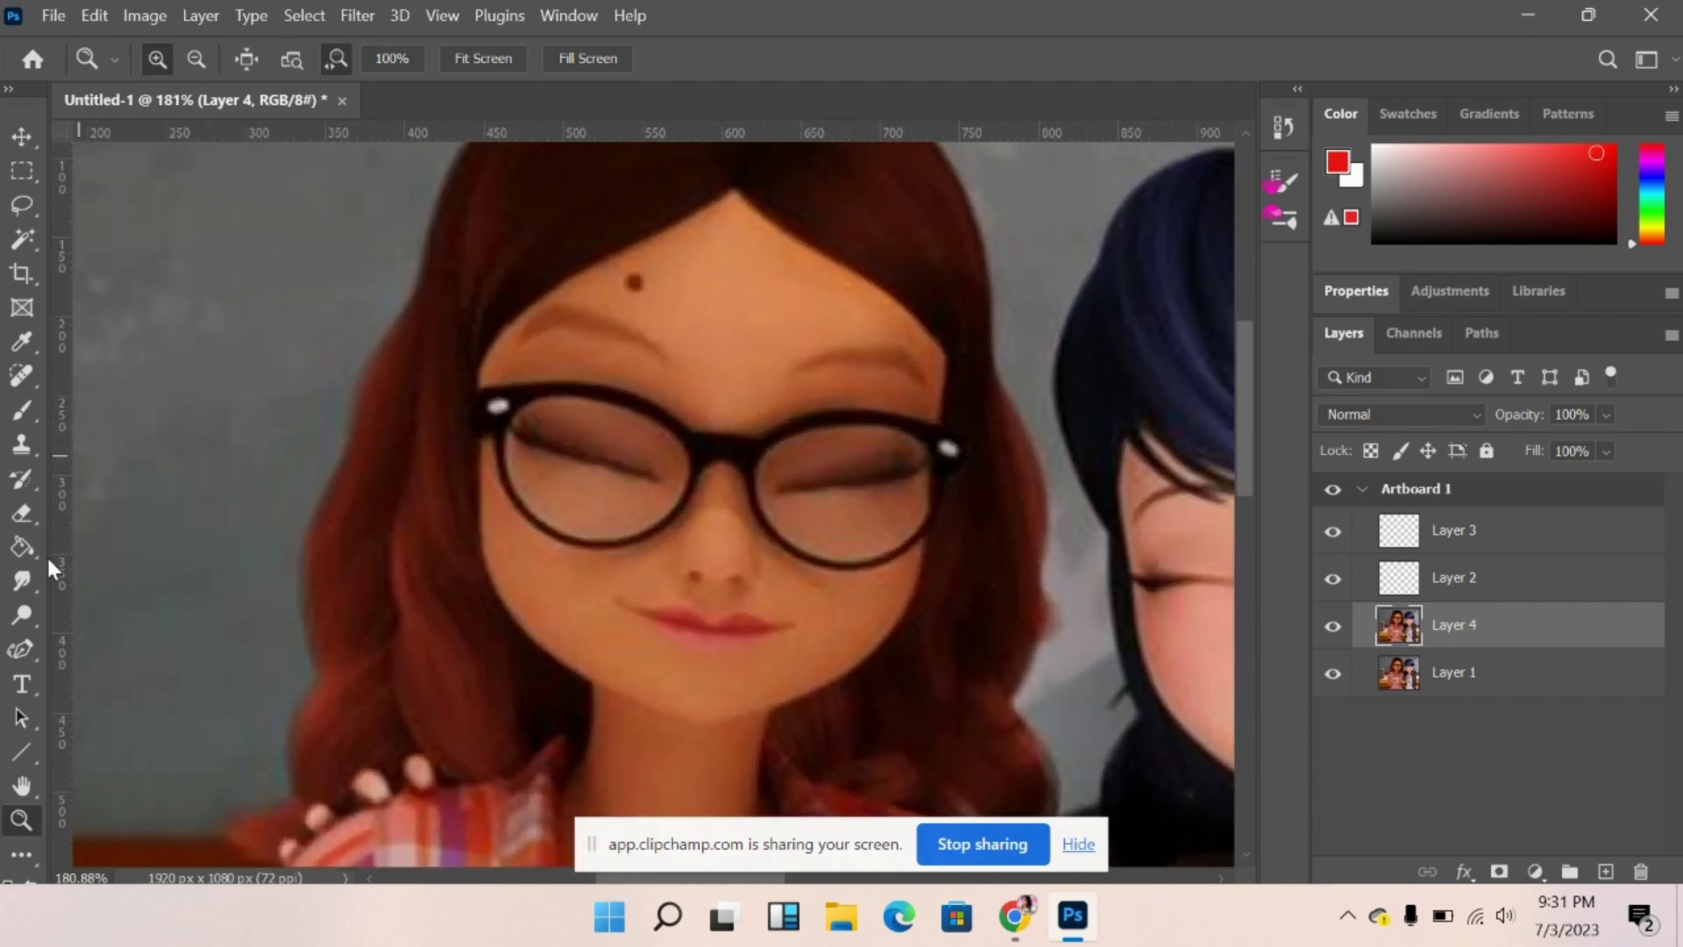
left_click(26, 575)
right_click(33, 580)
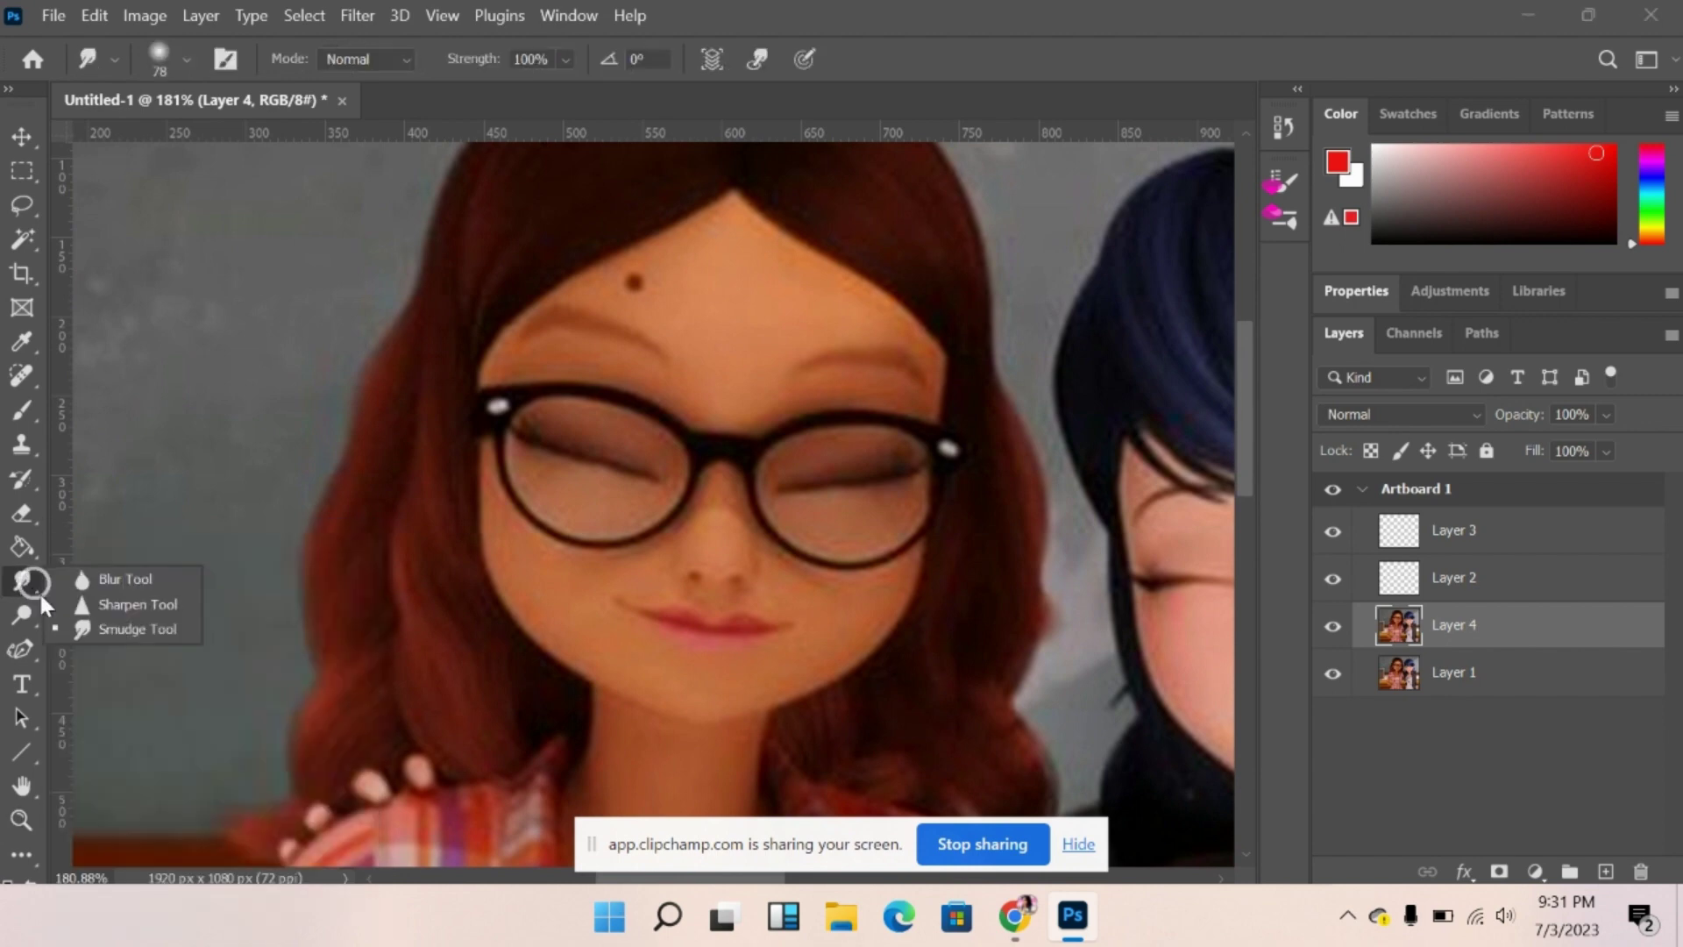
left_click(22, 409)
left_click(24, 376)
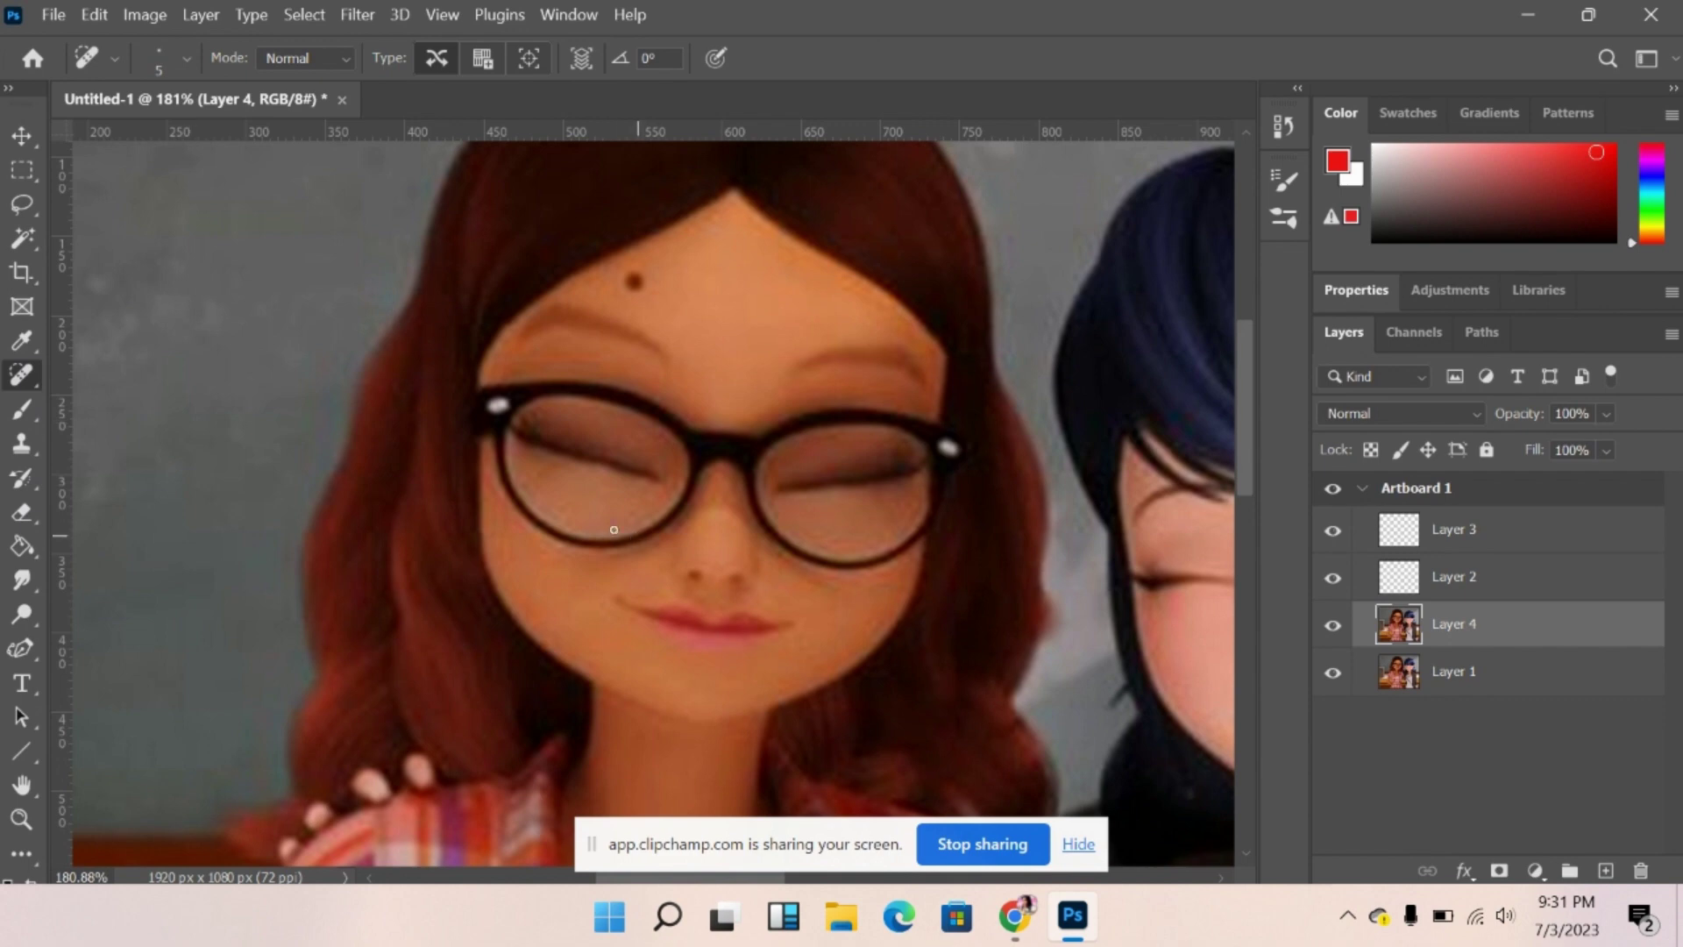
left_click_drag(650, 527, 681, 496)
left_click(501, 397)
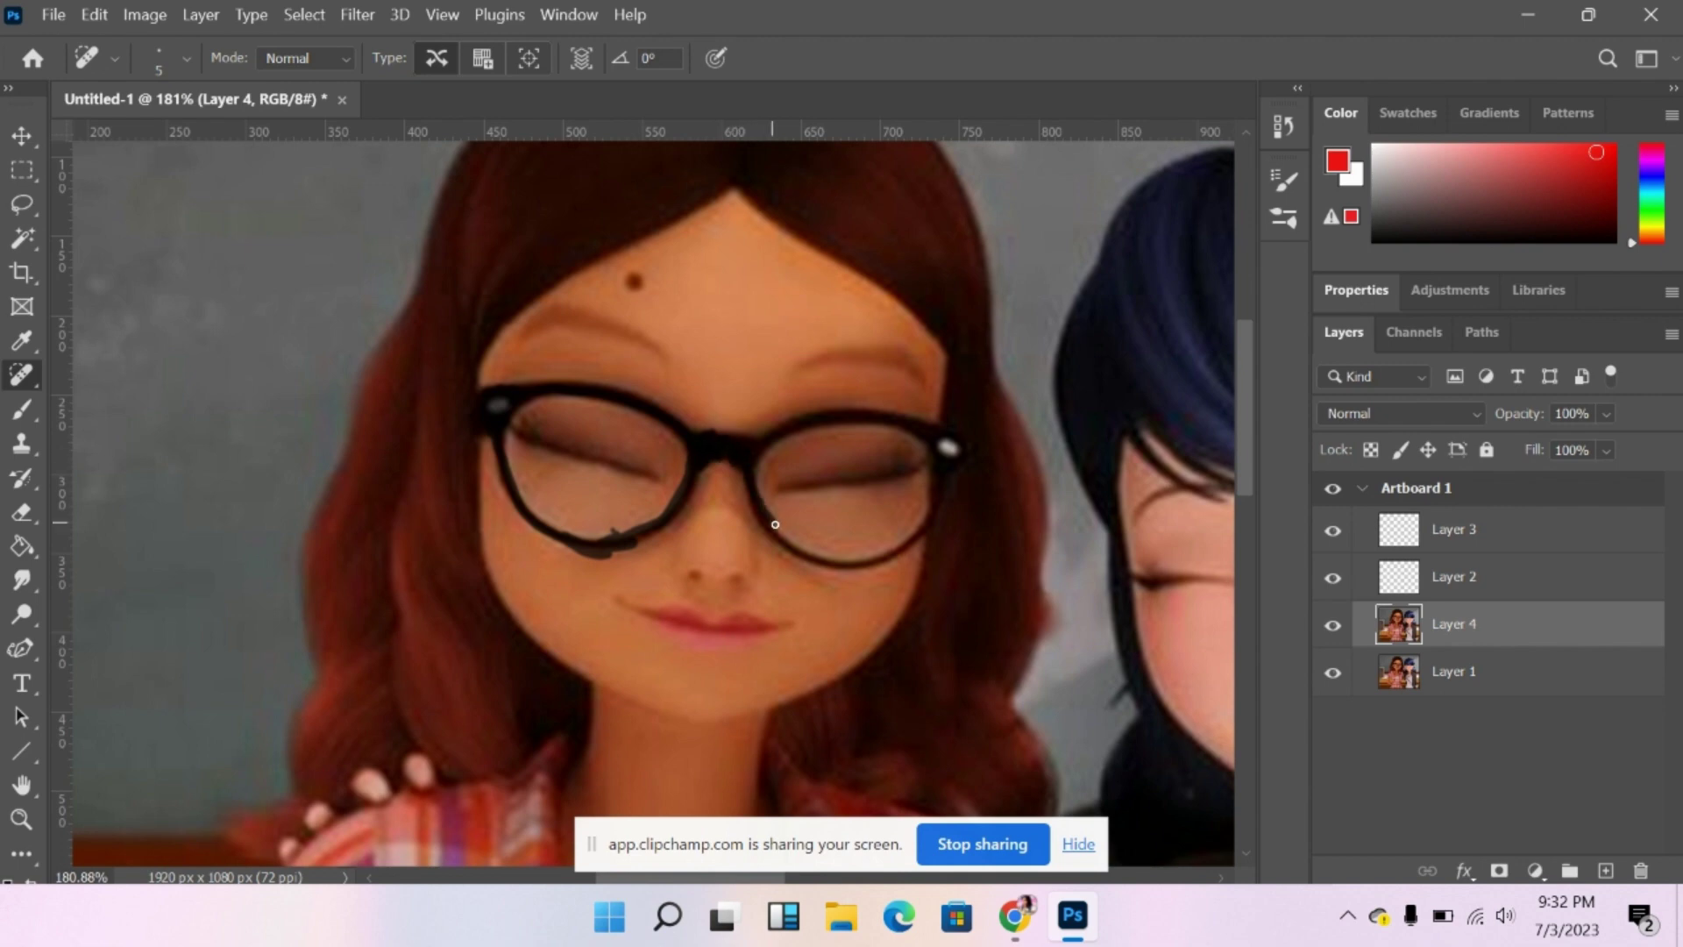
mouse_move(794, 543)
left_mouse_down()
mouse_move(912, 554)
mouse_move(893, 554)
mouse_move(951, 470)
left_mouse_up()
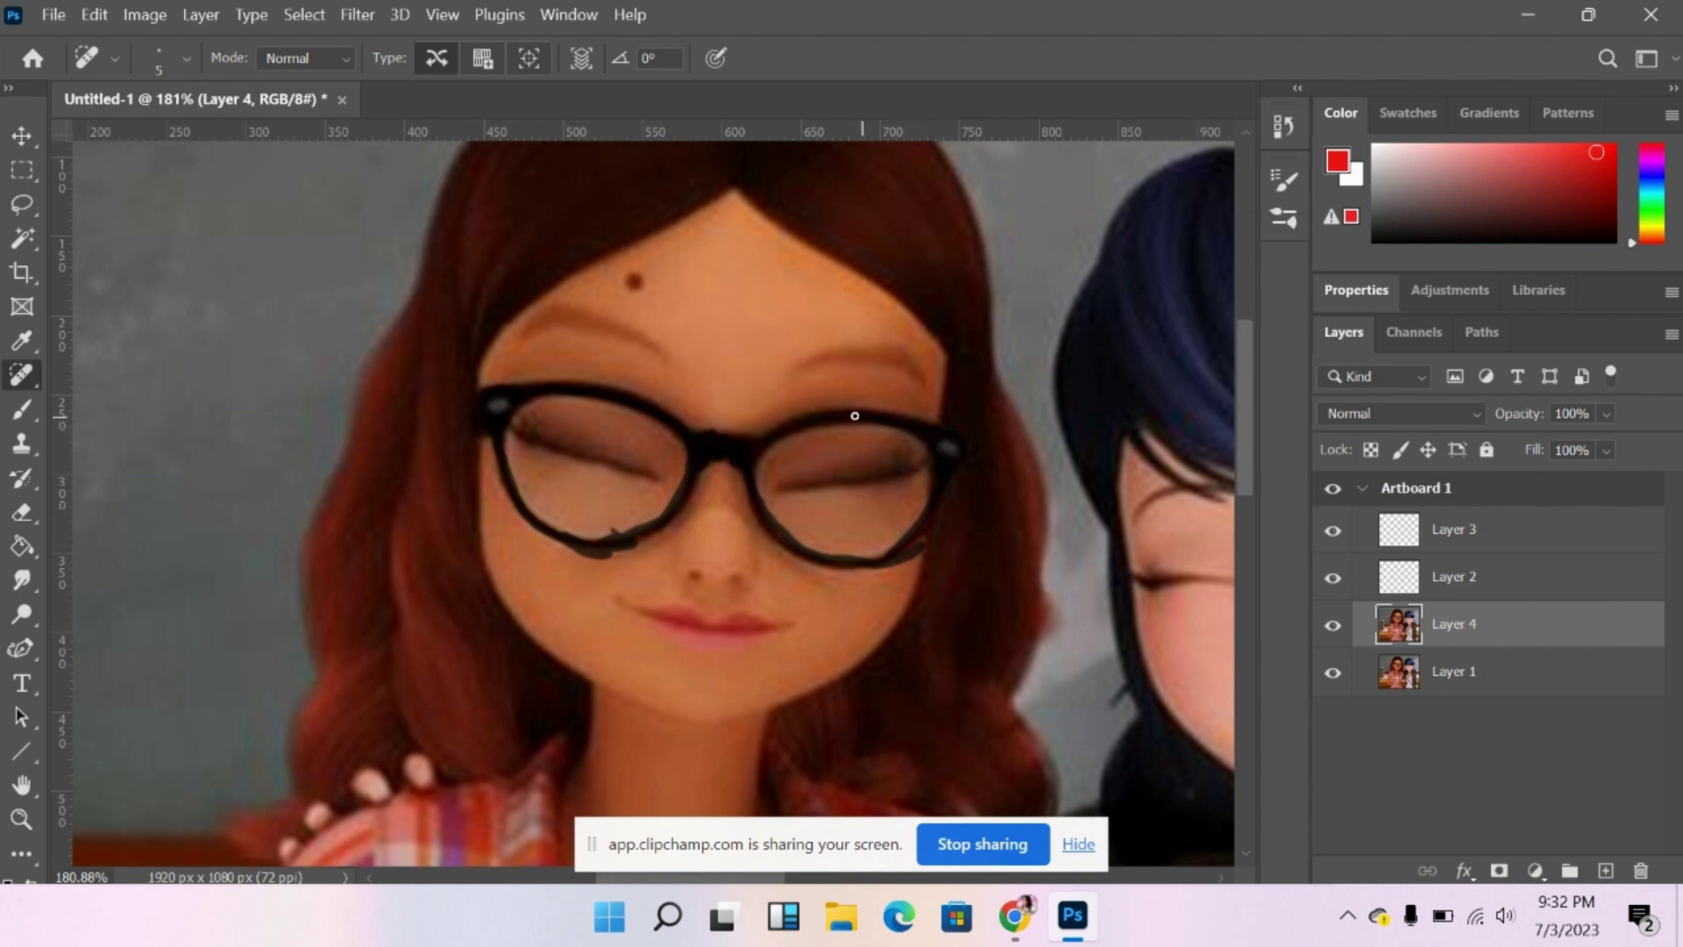
left_click_drag(837, 425, 794, 438)
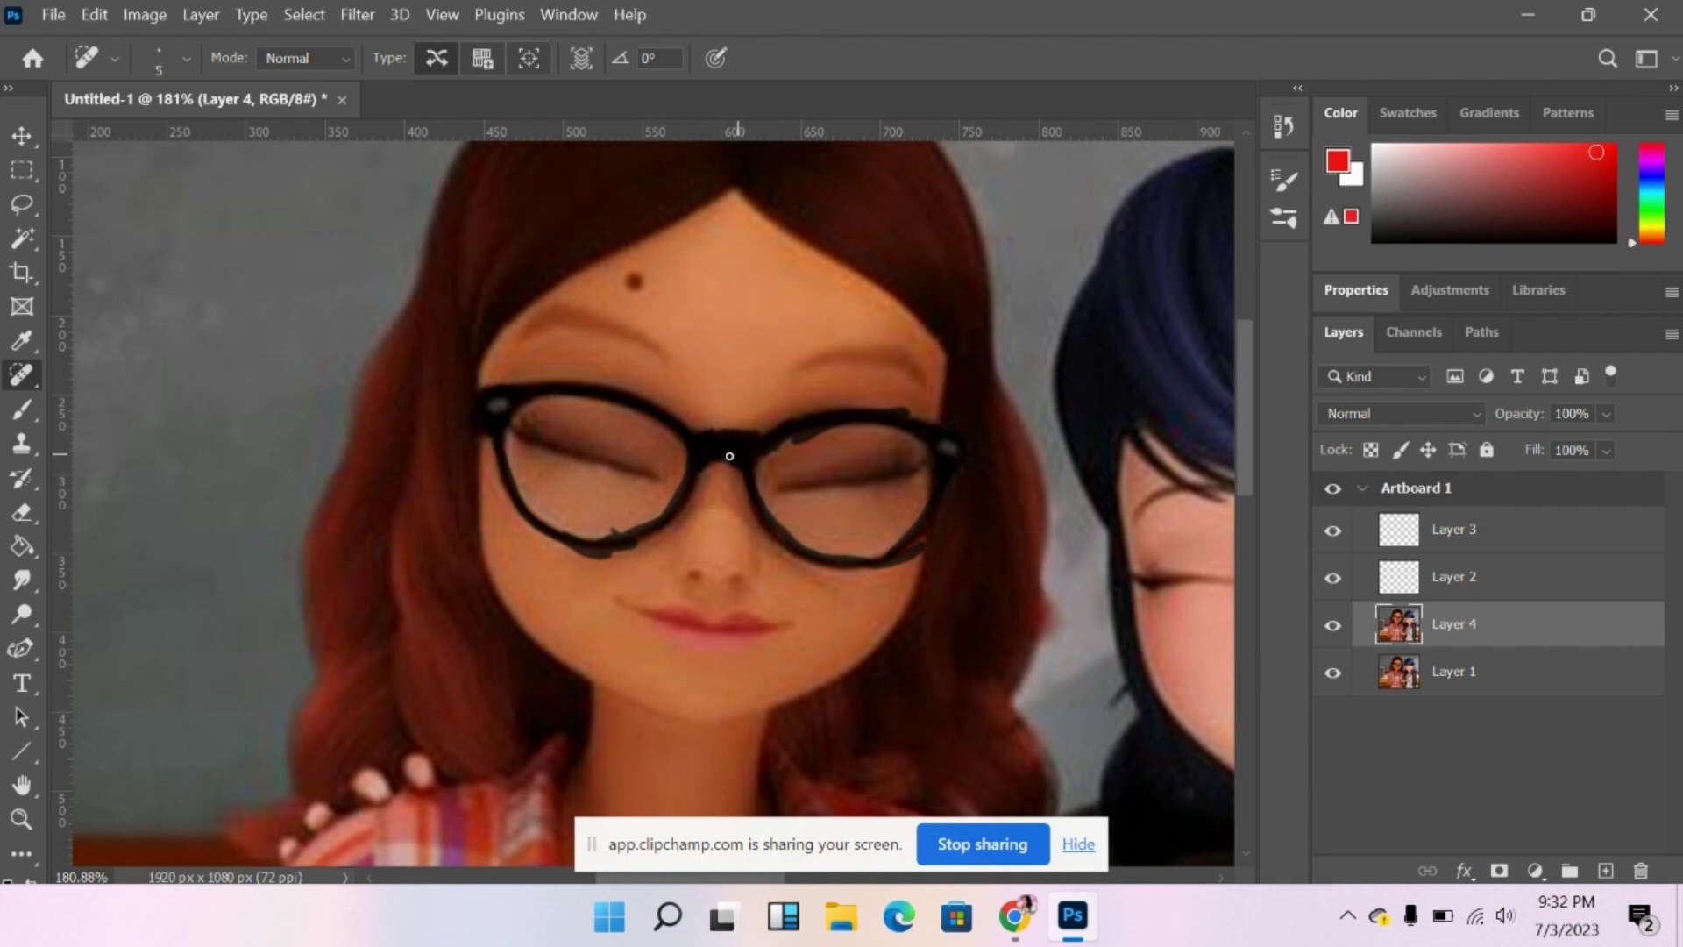
left_click_drag(731, 438, 755, 384)
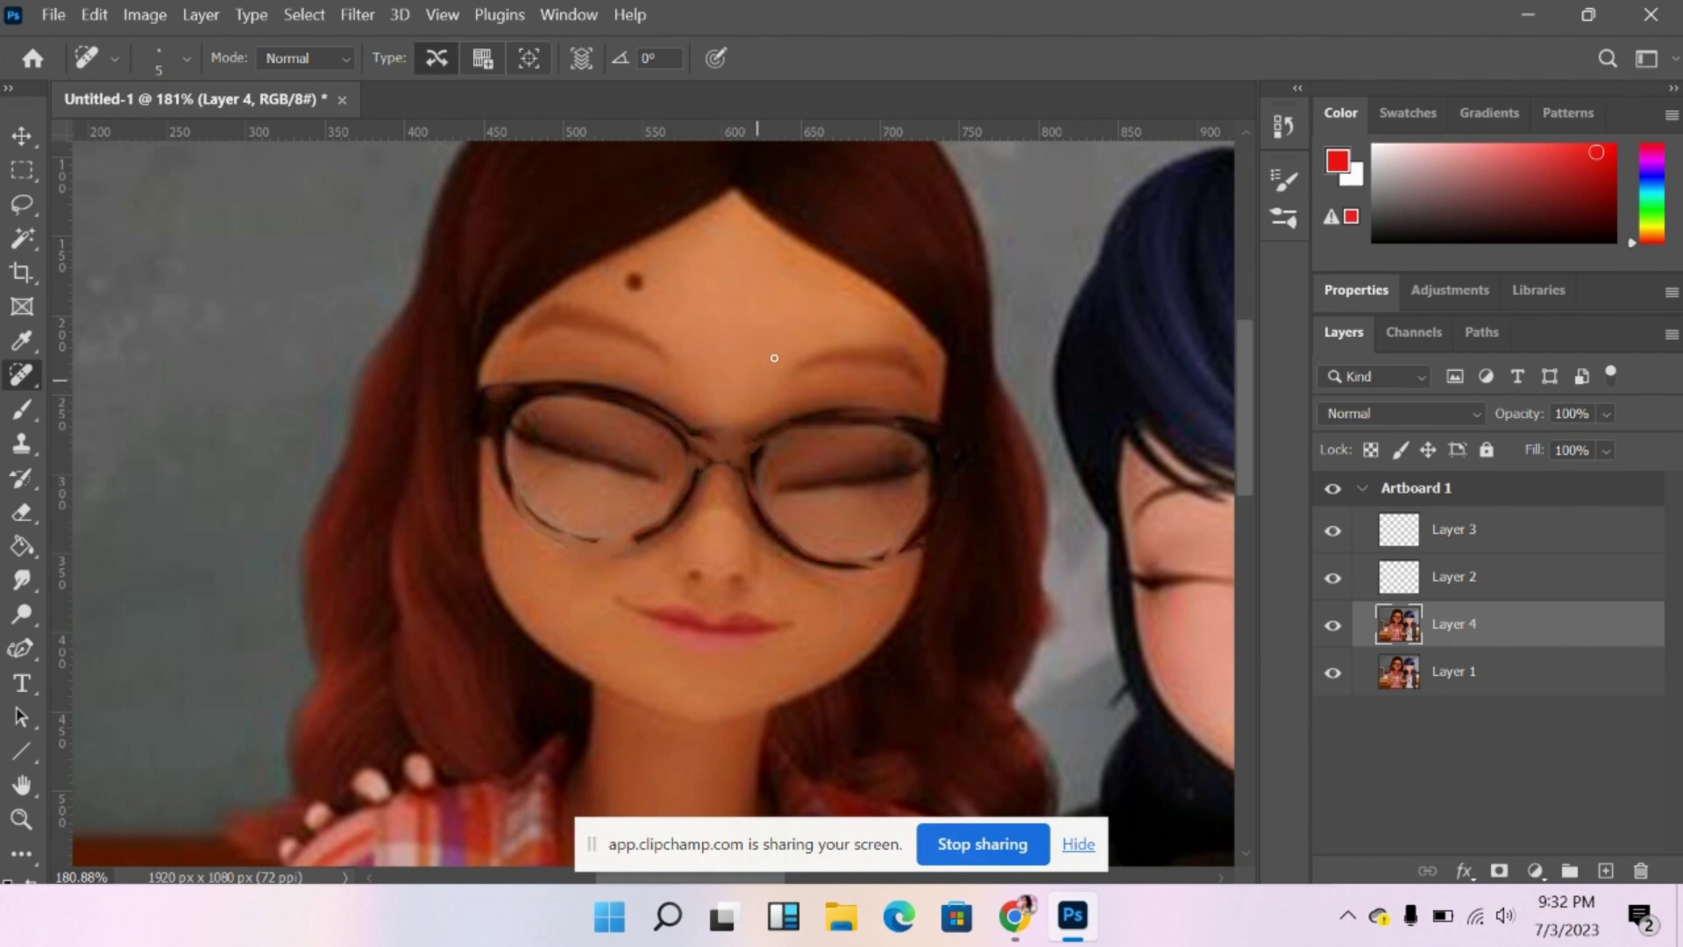
Heal away the remaining frame of the lens on the picture's left side, including its rim beside the nose and over the eyelid.
left_click_drag(661, 523, 690, 478)
left_click_drag(693, 471, 657, 552)
mouse_move(701, 431)
left_mouse_down()
mouse_move(675, 548)
mouse_move(706, 447)
mouse_move(709, 504)
mouse_move(708, 445)
left_mouse_up()
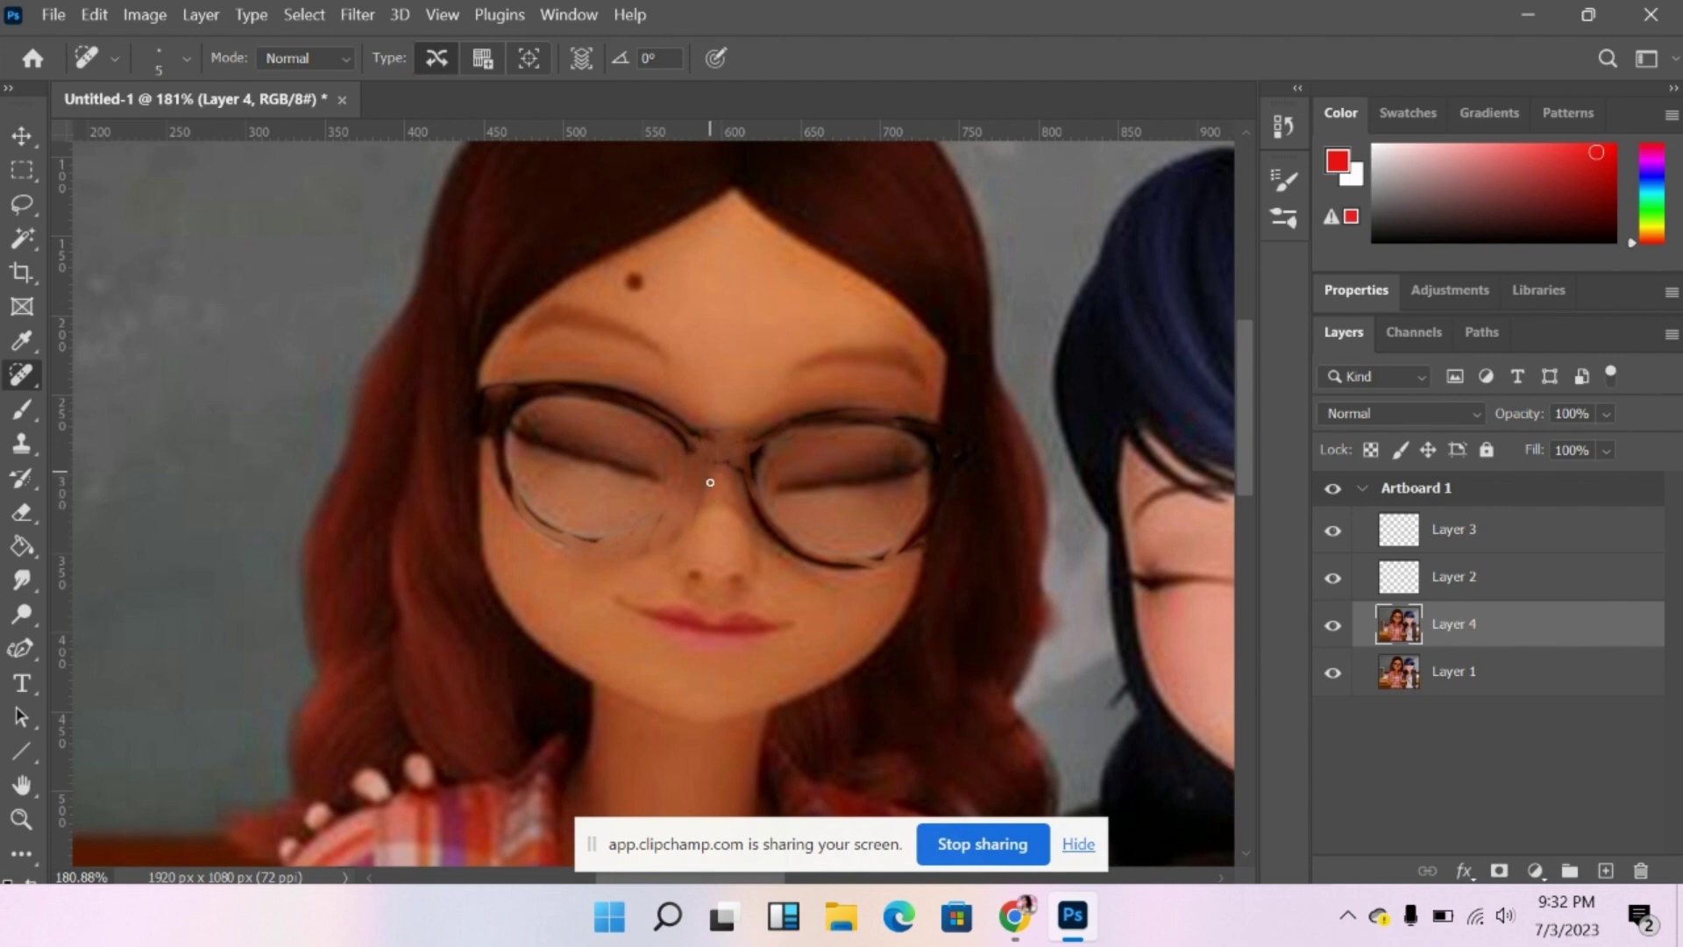
mouse_move(703, 511)
left_mouse_down()
mouse_move(708, 441)
mouse_move(718, 497)
mouse_move(720, 442)
mouse_move(716, 491)
left_mouse_up()
mouse_move(717, 412)
left_mouse_down()
mouse_move(733, 487)
mouse_move(742, 470)
mouse_move(711, 457)
mouse_move(693, 410)
mouse_move(689, 443)
mouse_move(669, 417)
mouse_move(693, 446)
mouse_move(670, 444)
mouse_move(688, 424)
mouse_move(641, 398)
mouse_move(504, 389)
mouse_move(487, 409)
mouse_move(495, 444)
mouse_move(555, 403)
mouse_move(499, 416)
mouse_move(542, 384)
mouse_move(648, 412)
left_mouse_up()
mouse_move(692, 405)
left_mouse_down()
mouse_move(696, 484)
mouse_move(711, 470)
mouse_move(693, 454)
mouse_move(682, 509)
mouse_move(684, 460)
mouse_move(708, 472)
mouse_move(704, 440)
mouse_move(711, 488)
mouse_move(699, 475)
mouse_move(673, 531)
mouse_move(661, 510)
mouse_move(703, 466)
mouse_move(688, 475)
mouse_move(648, 549)
mouse_move(555, 524)
mouse_move(511, 477)
mouse_move(513, 532)
mouse_move(483, 366)
mouse_move(480, 428)
mouse_move(496, 362)
mouse_move(554, 424)
mouse_move(584, 416)
mouse_move(566, 373)
mouse_move(687, 427)
left_mouse_up()
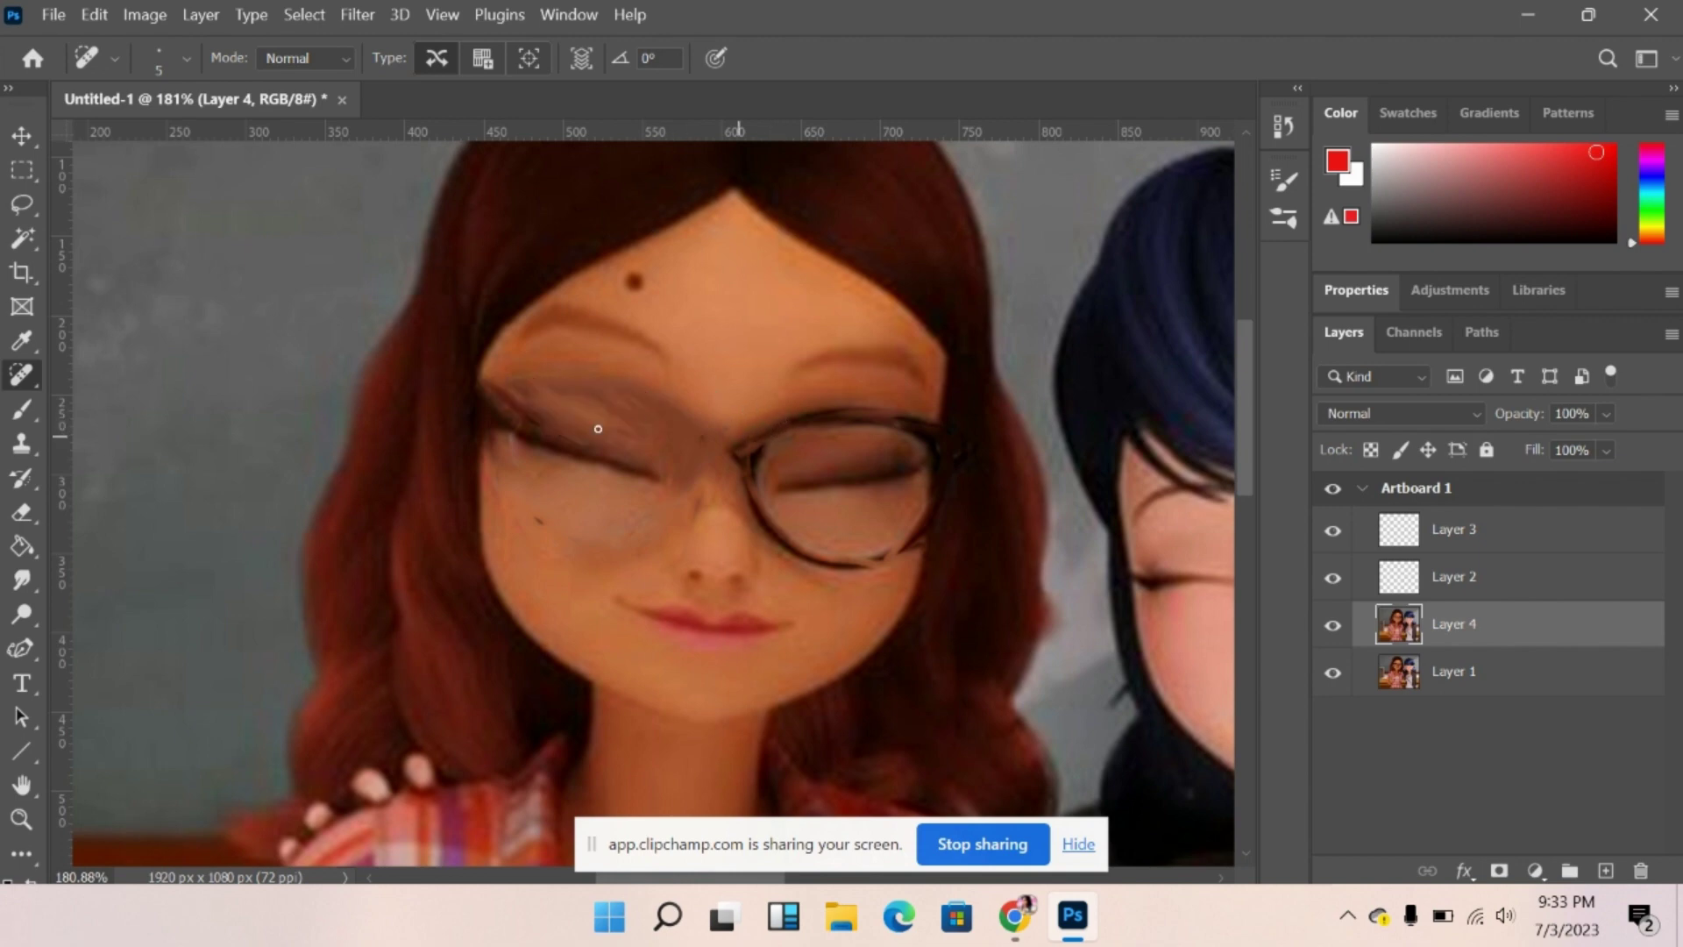
left_click_drag(526, 430, 512, 413)
Heal away the remaining frame of the lens on the picture's right side and the dark marks on the nose bridge.
mouse_move(793, 464)
left_mouse_down()
mouse_move(764, 525)
mouse_move(775, 538)
mouse_move(814, 568)
mouse_move(900, 563)
mouse_move(926, 524)
mouse_move(921, 472)
mouse_move(929, 531)
mouse_move(905, 422)
mouse_move(925, 420)
mouse_move(755, 438)
mouse_move(762, 520)
mouse_move(747, 504)
mouse_move(769, 538)
mouse_move(852, 566)
mouse_move(925, 512)
mouse_move(898, 546)
mouse_move(814, 545)
mouse_move(747, 428)
mouse_move(741, 494)
mouse_move(752, 426)
mouse_move(767, 443)
mouse_move(774, 423)
mouse_move(887, 408)
mouse_move(922, 436)
mouse_move(929, 421)
mouse_move(898, 401)
left_mouse_up()
mouse_move(739, 484)
left_mouse_down()
mouse_move(758, 417)
mouse_move(754, 432)
mouse_move(865, 405)
mouse_move(931, 429)
left_mouse_up()
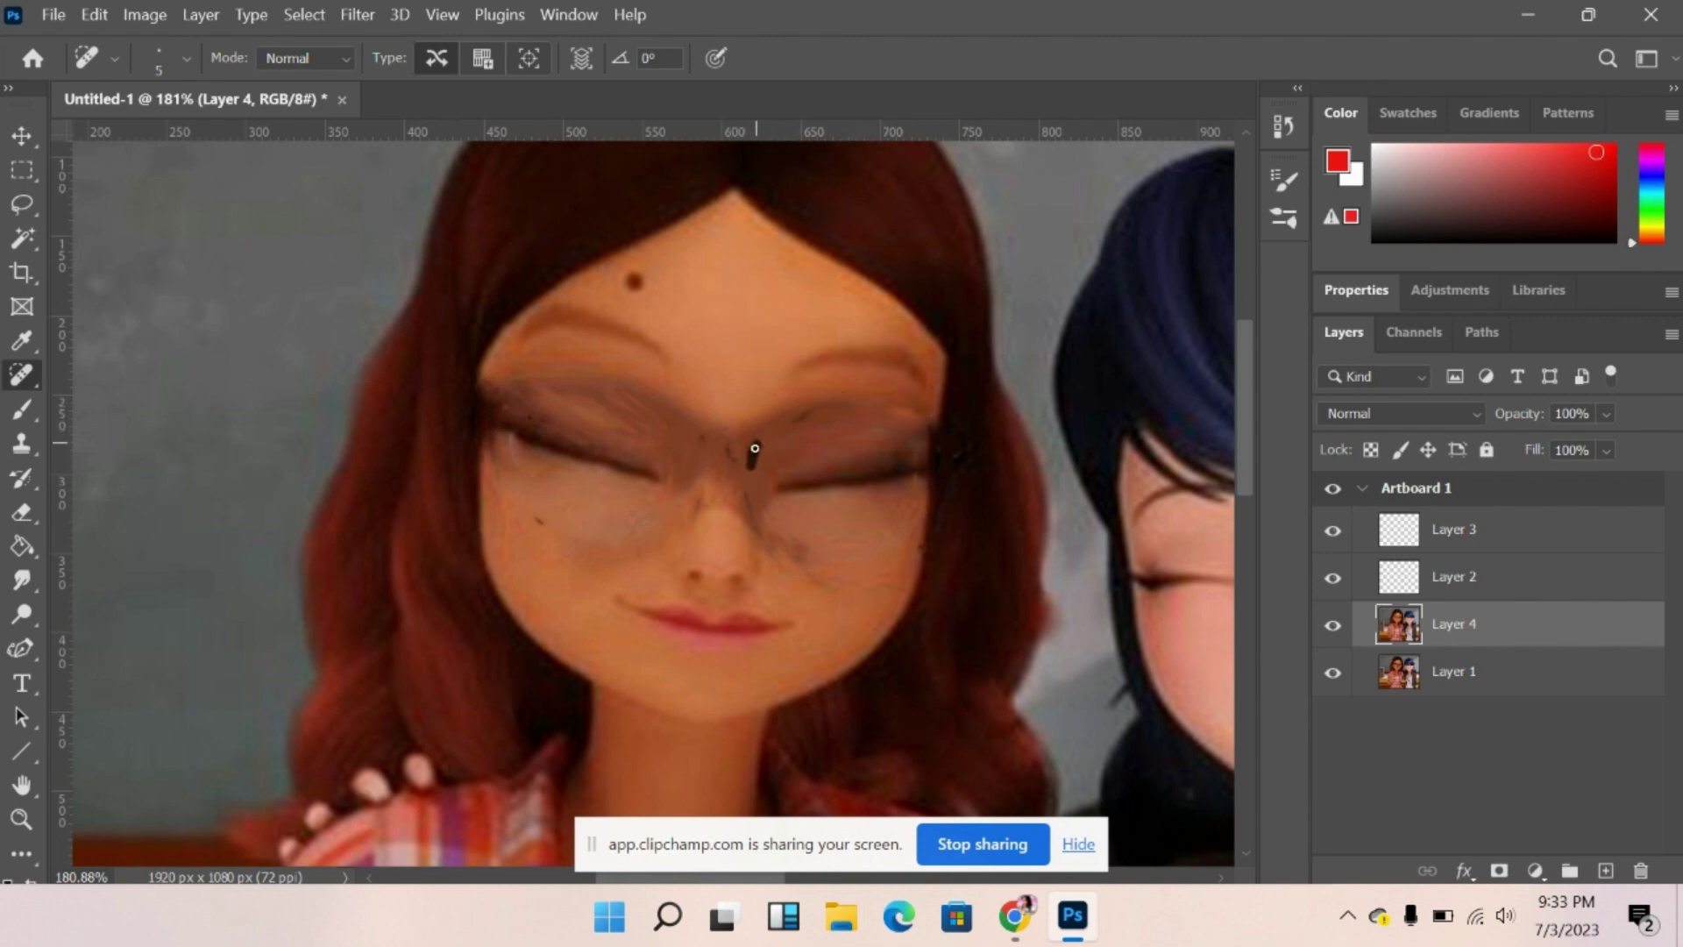
left_click_drag(755, 449, 754, 446)
left_click_drag(733, 436, 729, 453)
Soften the healed skin around the eyes and nose bridge with the Blur tool at 25 px and 100% strength.
left_click(22, 578)
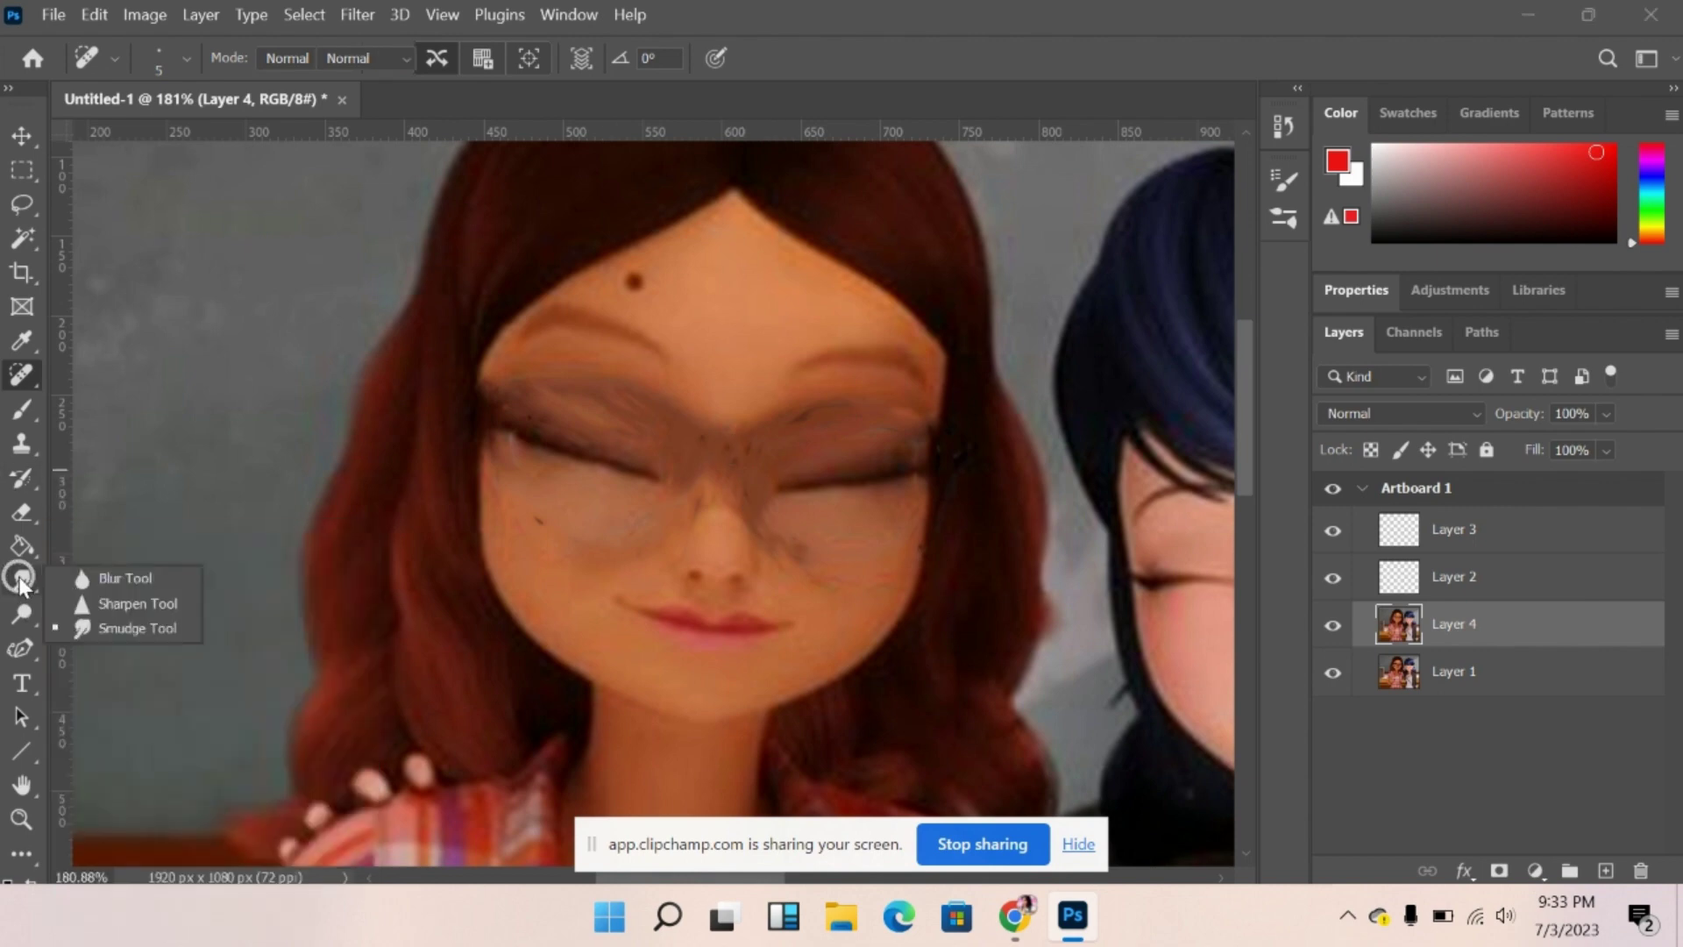
left_click(123, 578)
left_click(180, 56)
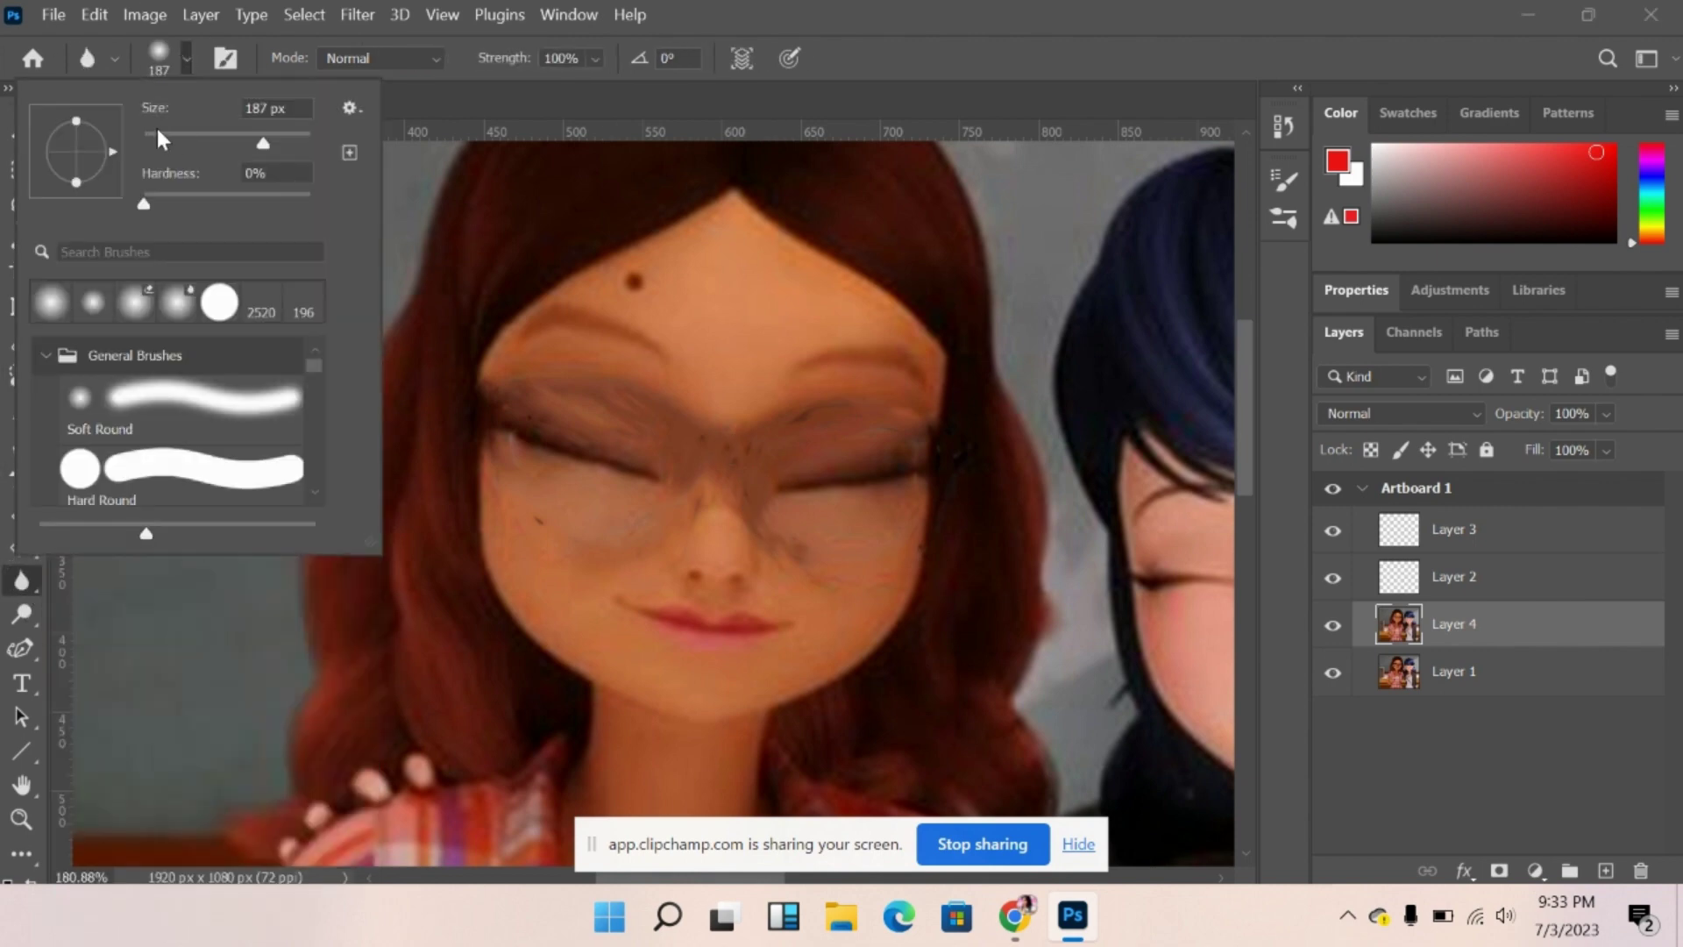
left_click(149, 133)
left_click(576, 527)
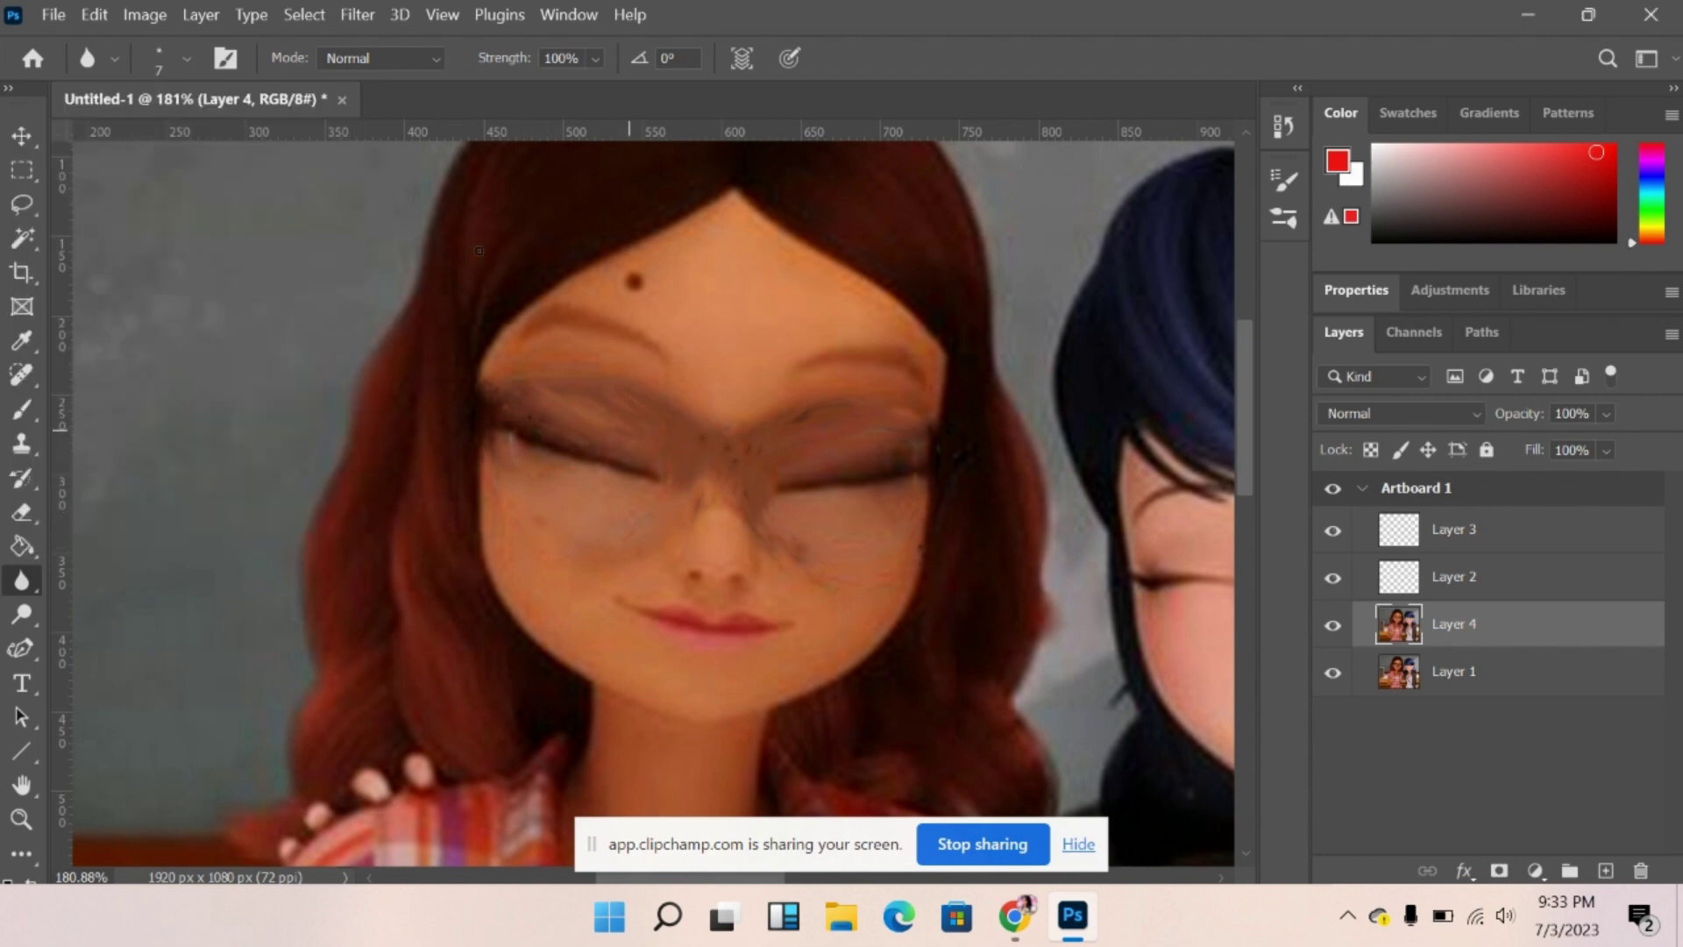
left_click(169, 61)
left_click(165, 133)
left_click(610, 434)
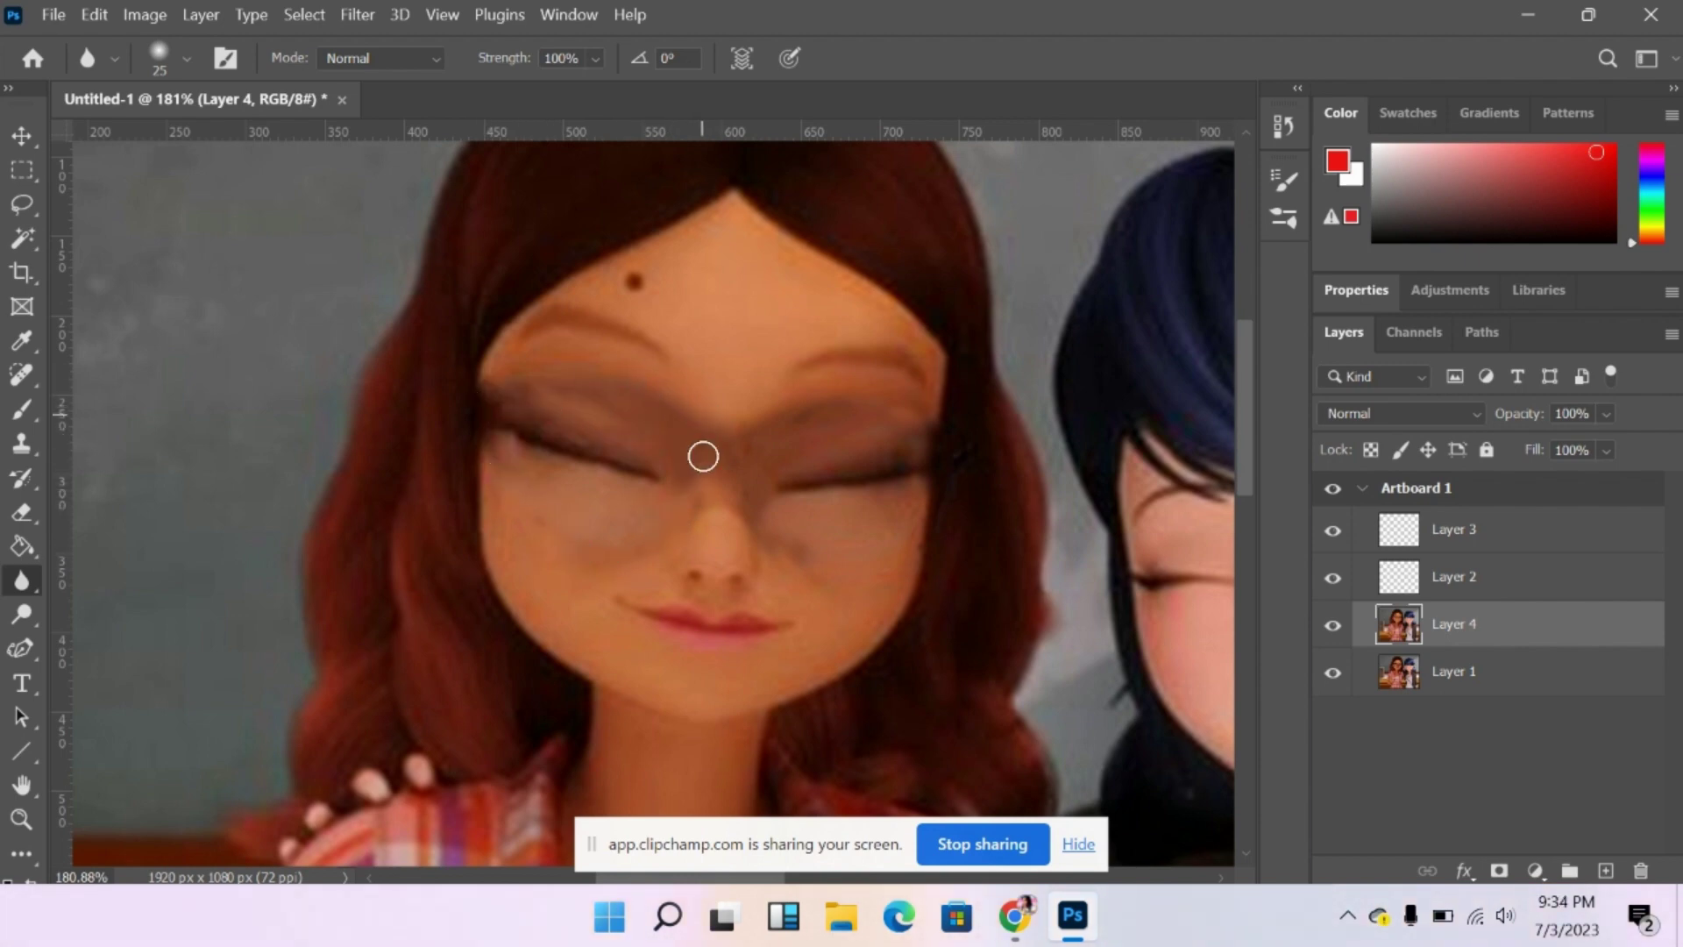
Smudge skin tone over the dark shading around the eye on the picture's left side with a 29 px Smudge brush.
right_click(35, 591)
left_click(72, 629)
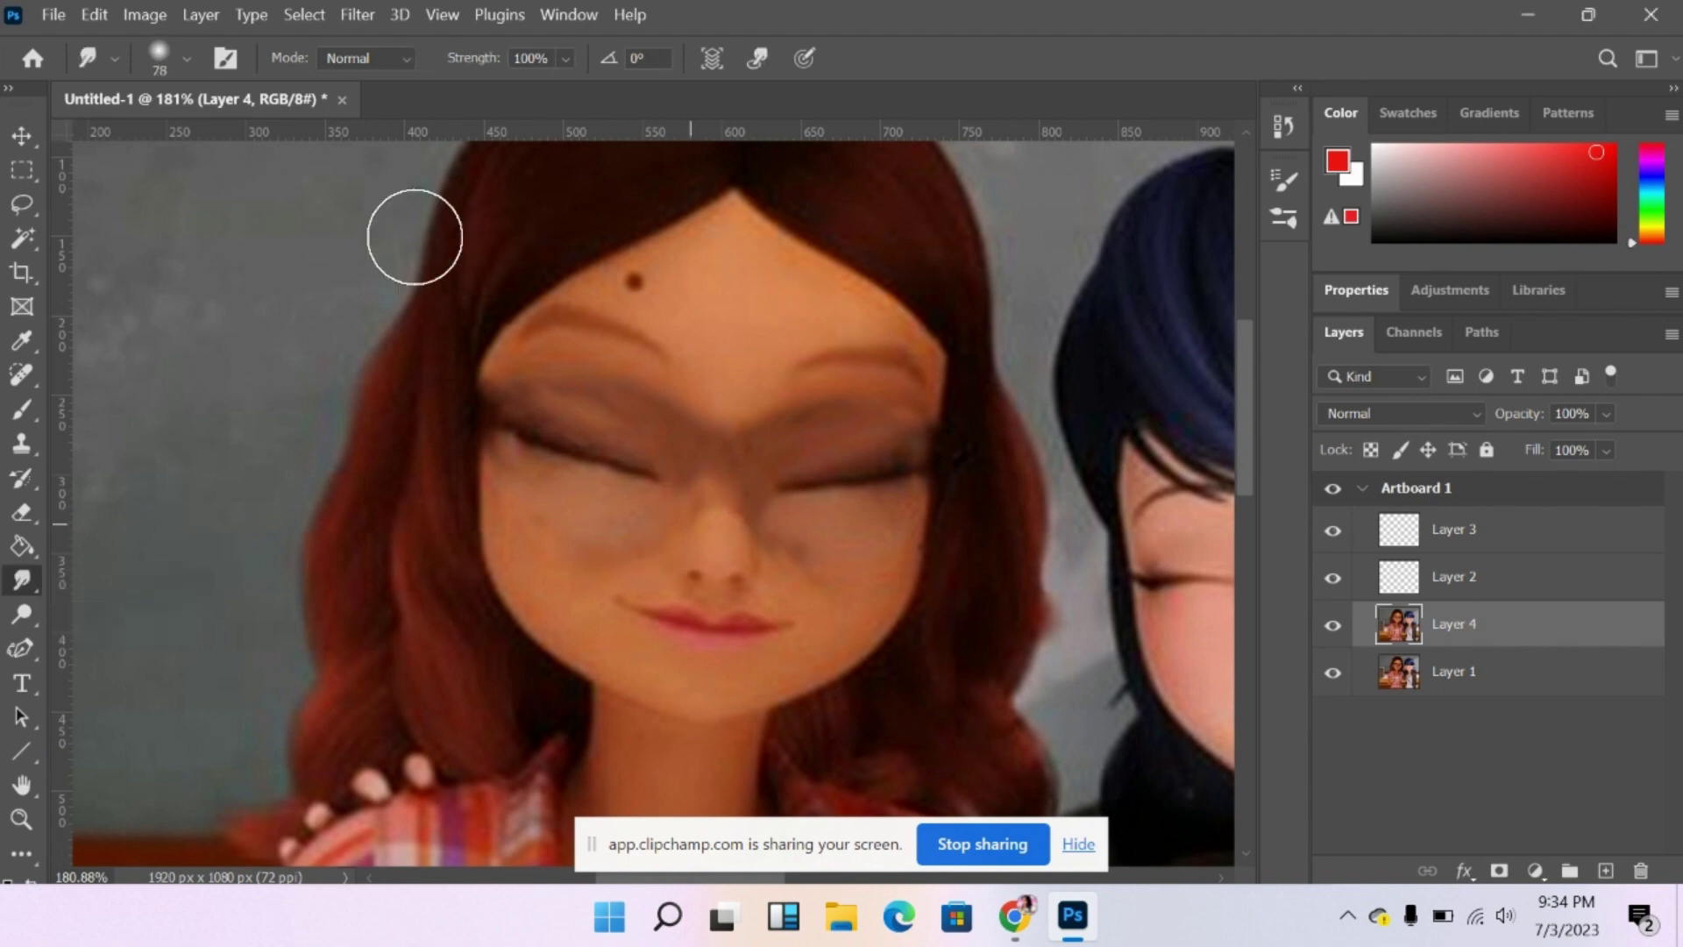
left_click(186, 58)
left_click(163, 133)
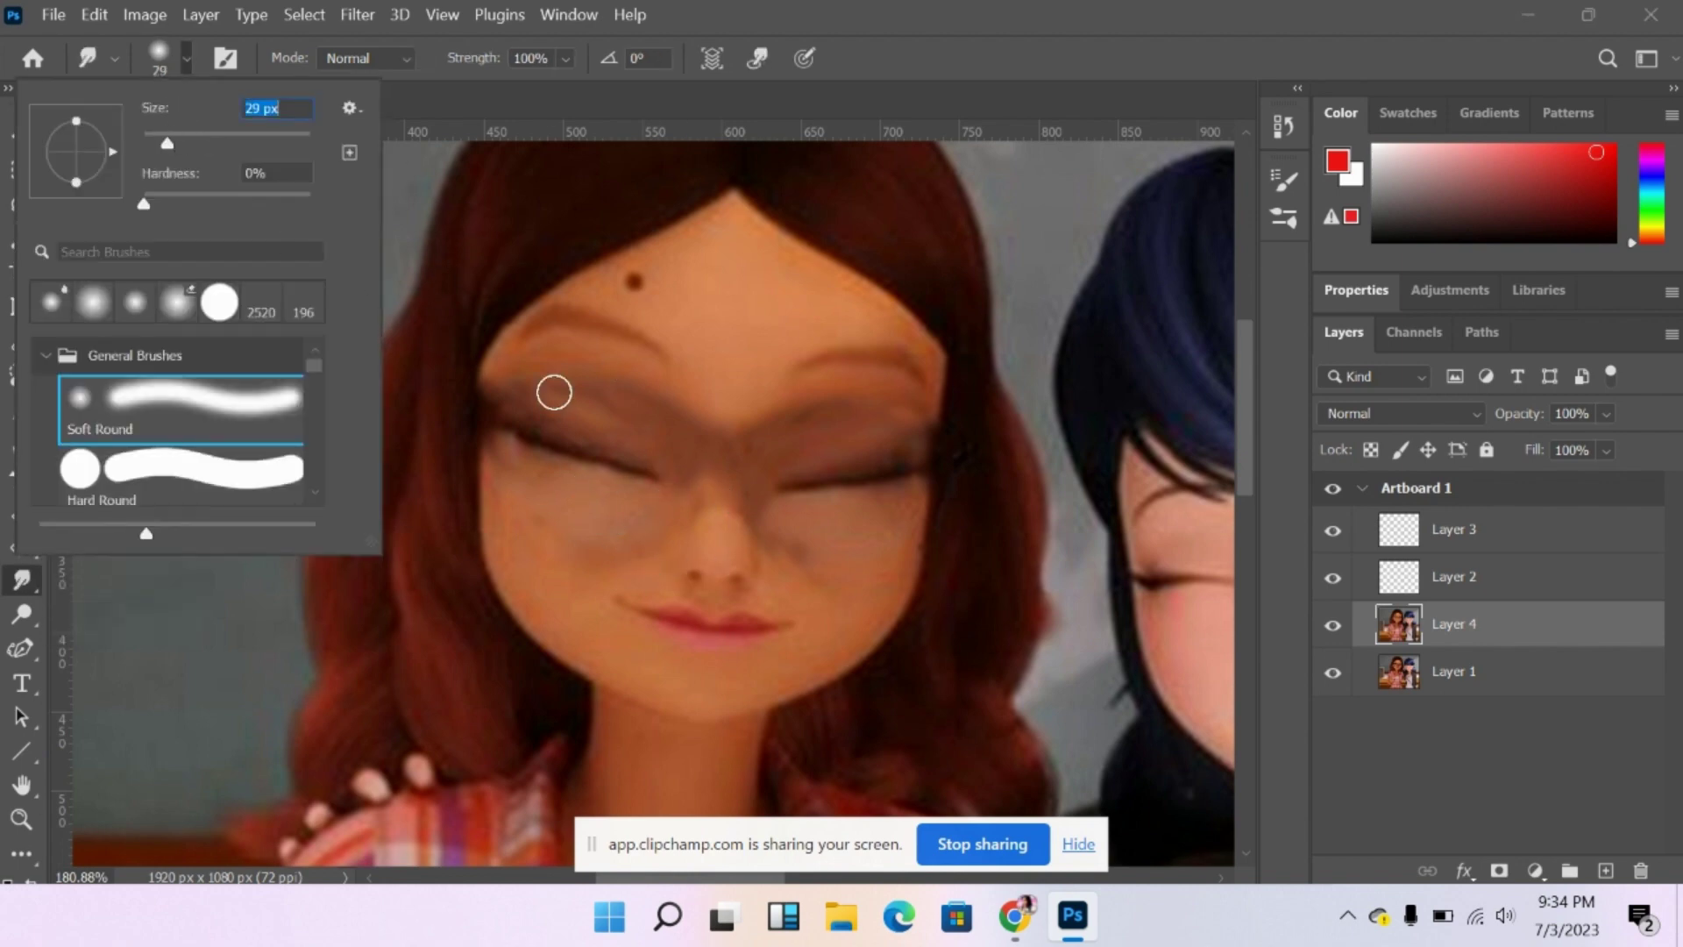
left_click(600, 571)
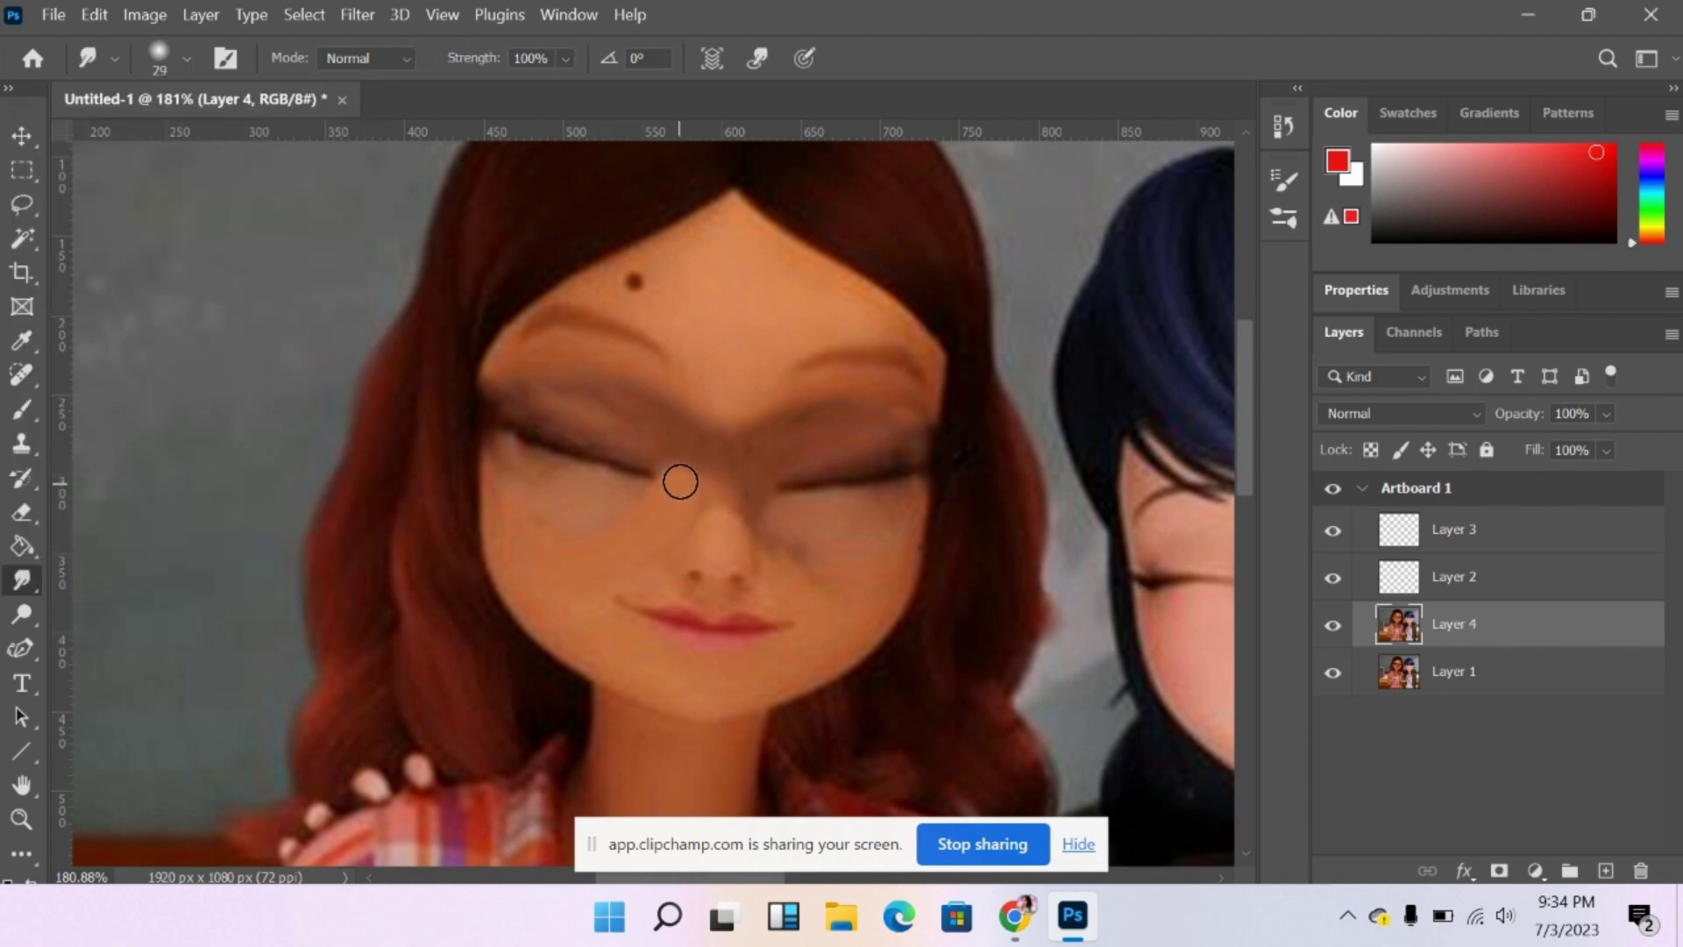
mouse_move(680, 481)
left_mouse_down()
mouse_move(683, 424)
mouse_move(630, 372)
mouse_move(601, 392)
mouse_move(636, 391)
mouse_move(657, 446)
mouse_move(502, 392)
mouse_move(601, 381)
mouse_move(465, 358)
left_mouse_up()
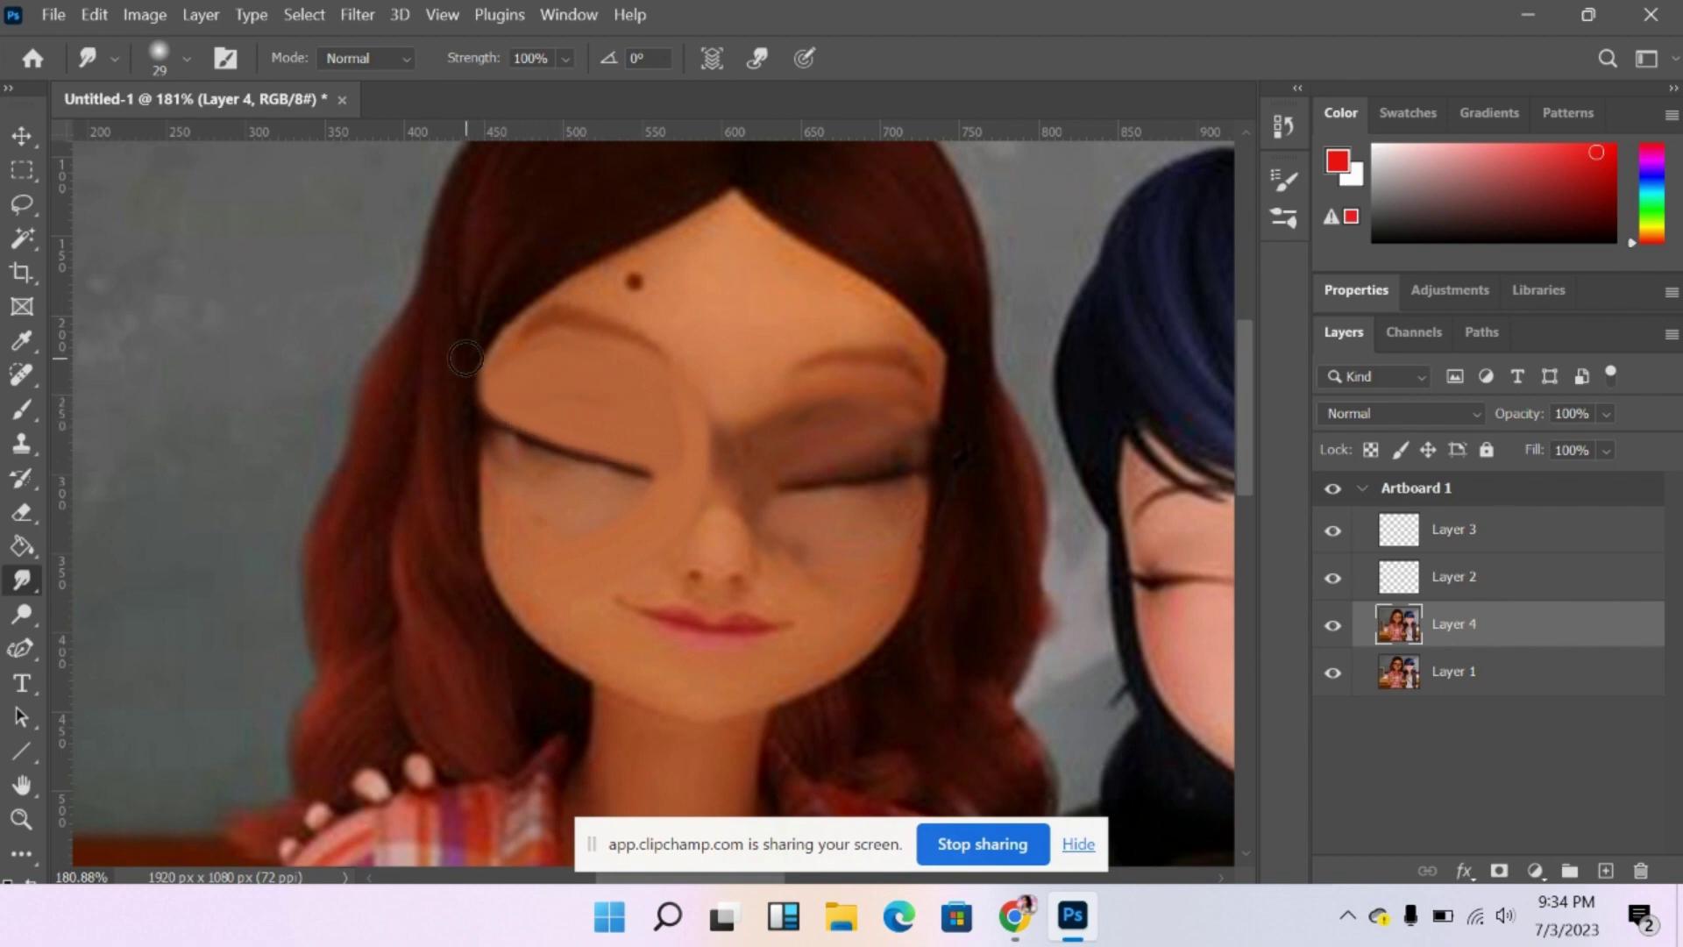
Smudge the face edge, under-eye skin and lash line of that same eye with the Smudge brush at 7 px.
left_click(186, 58)
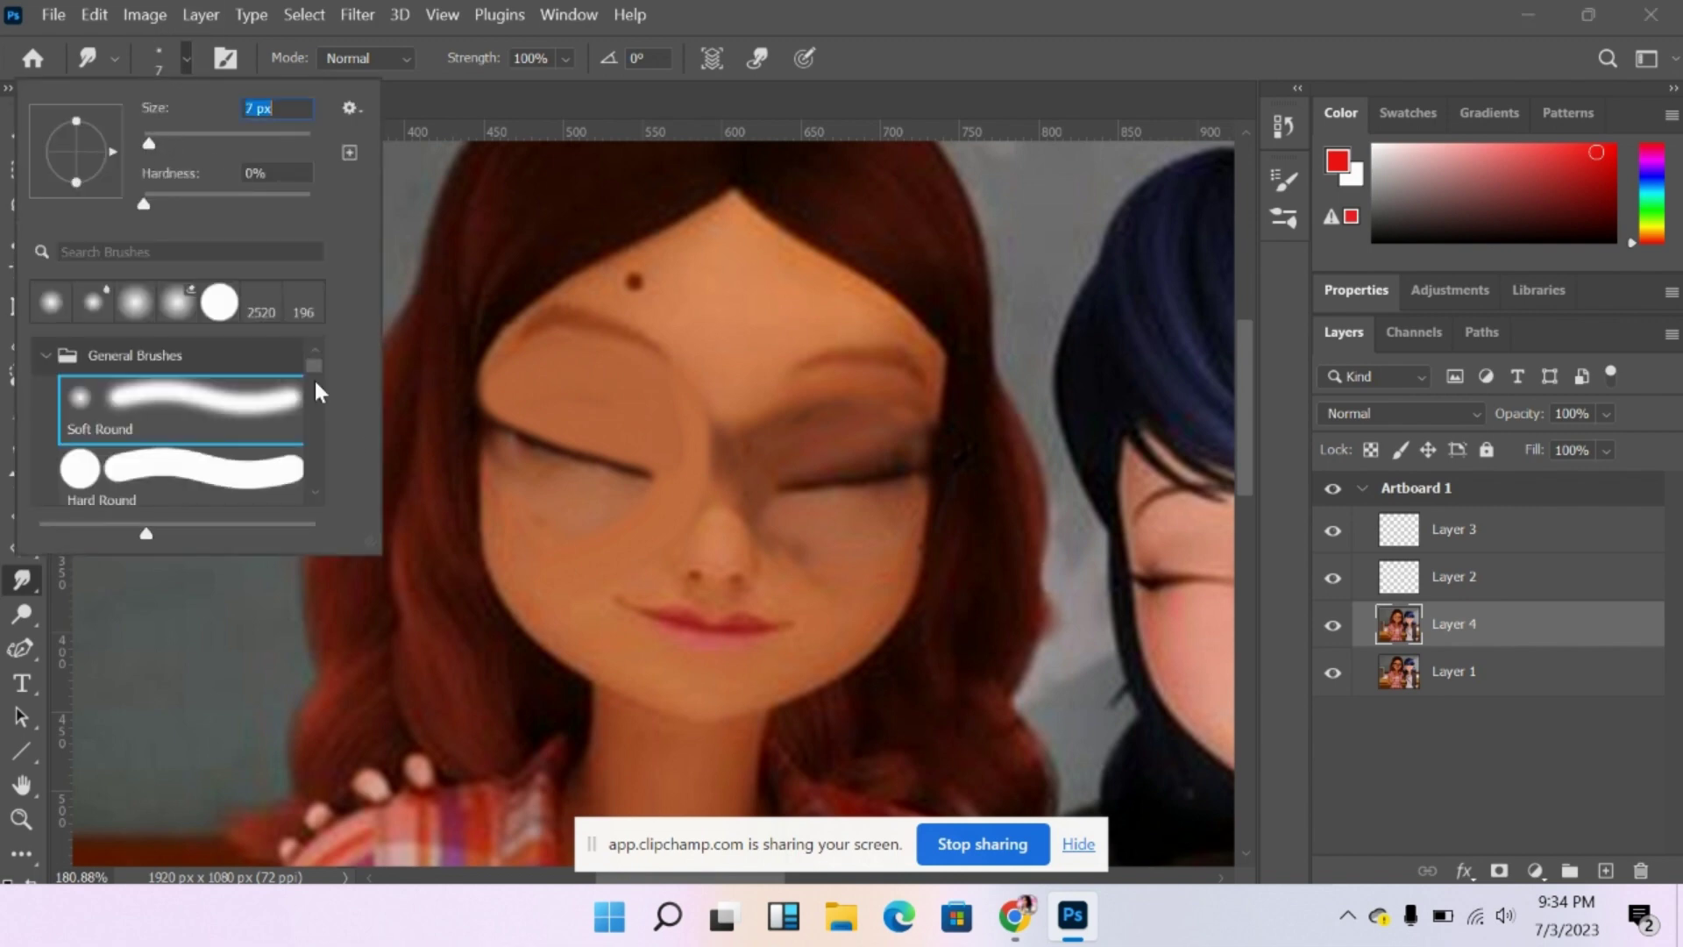
key("Return")
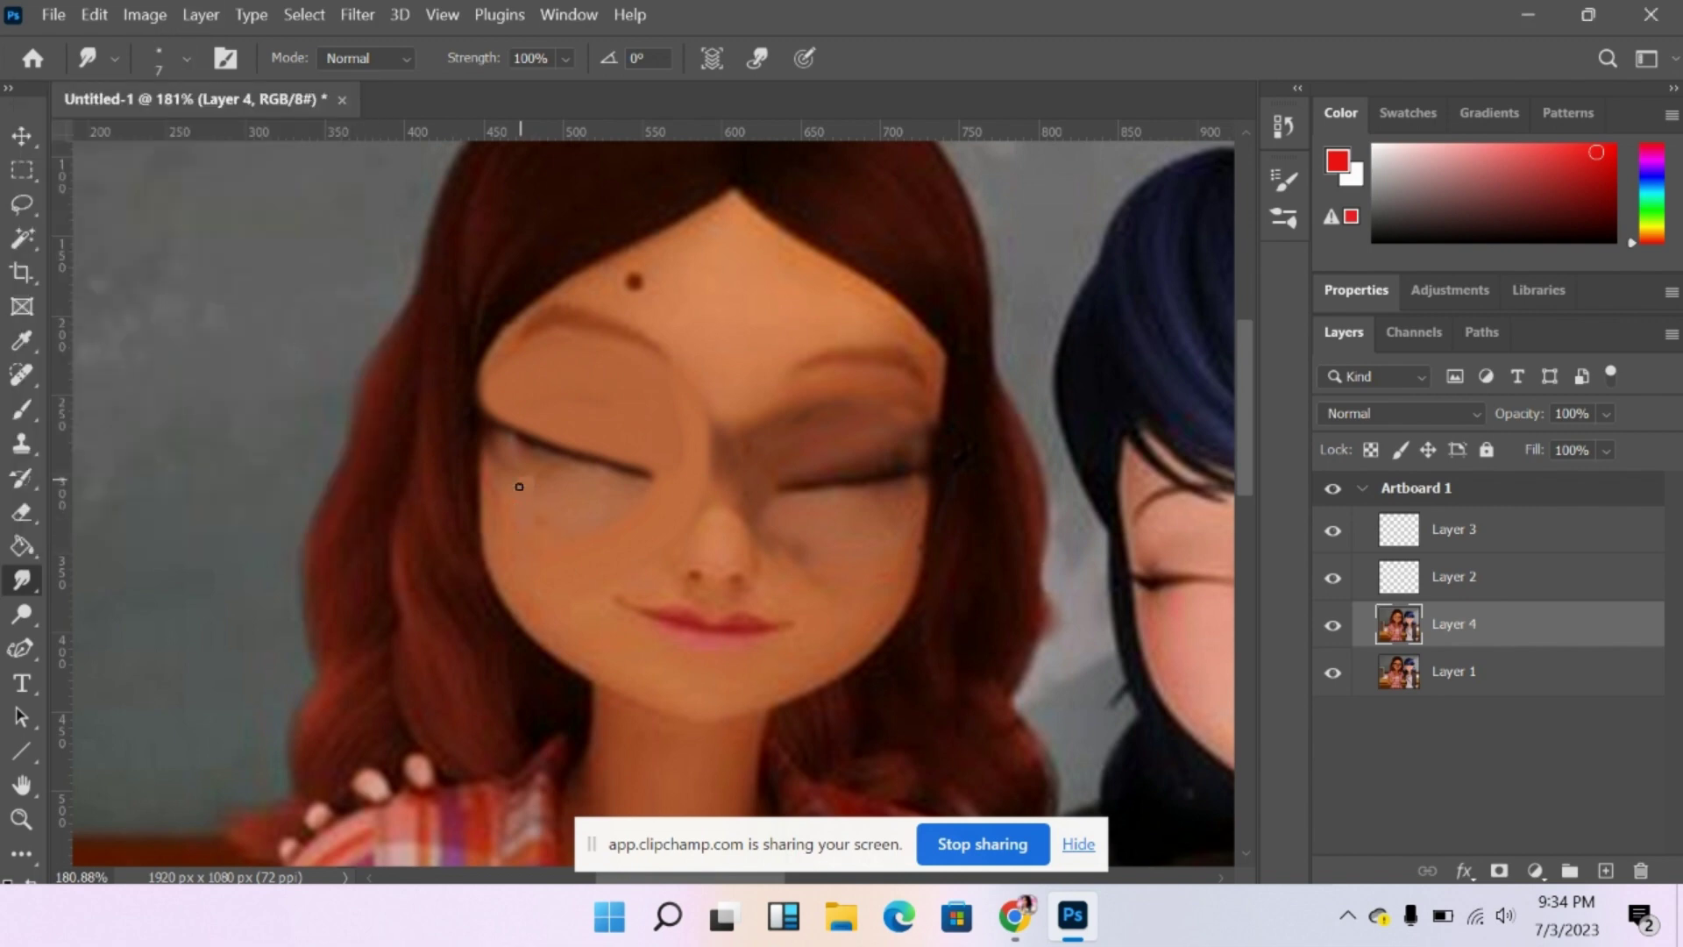
mouse_move(501, 453)
left_mouse_down()
mouse_move(488, 531)
mouse_move(484, 373)
mouse_move(489, 495)
left_mouse_up()
left_click_drag(490, 373, 482, 446)
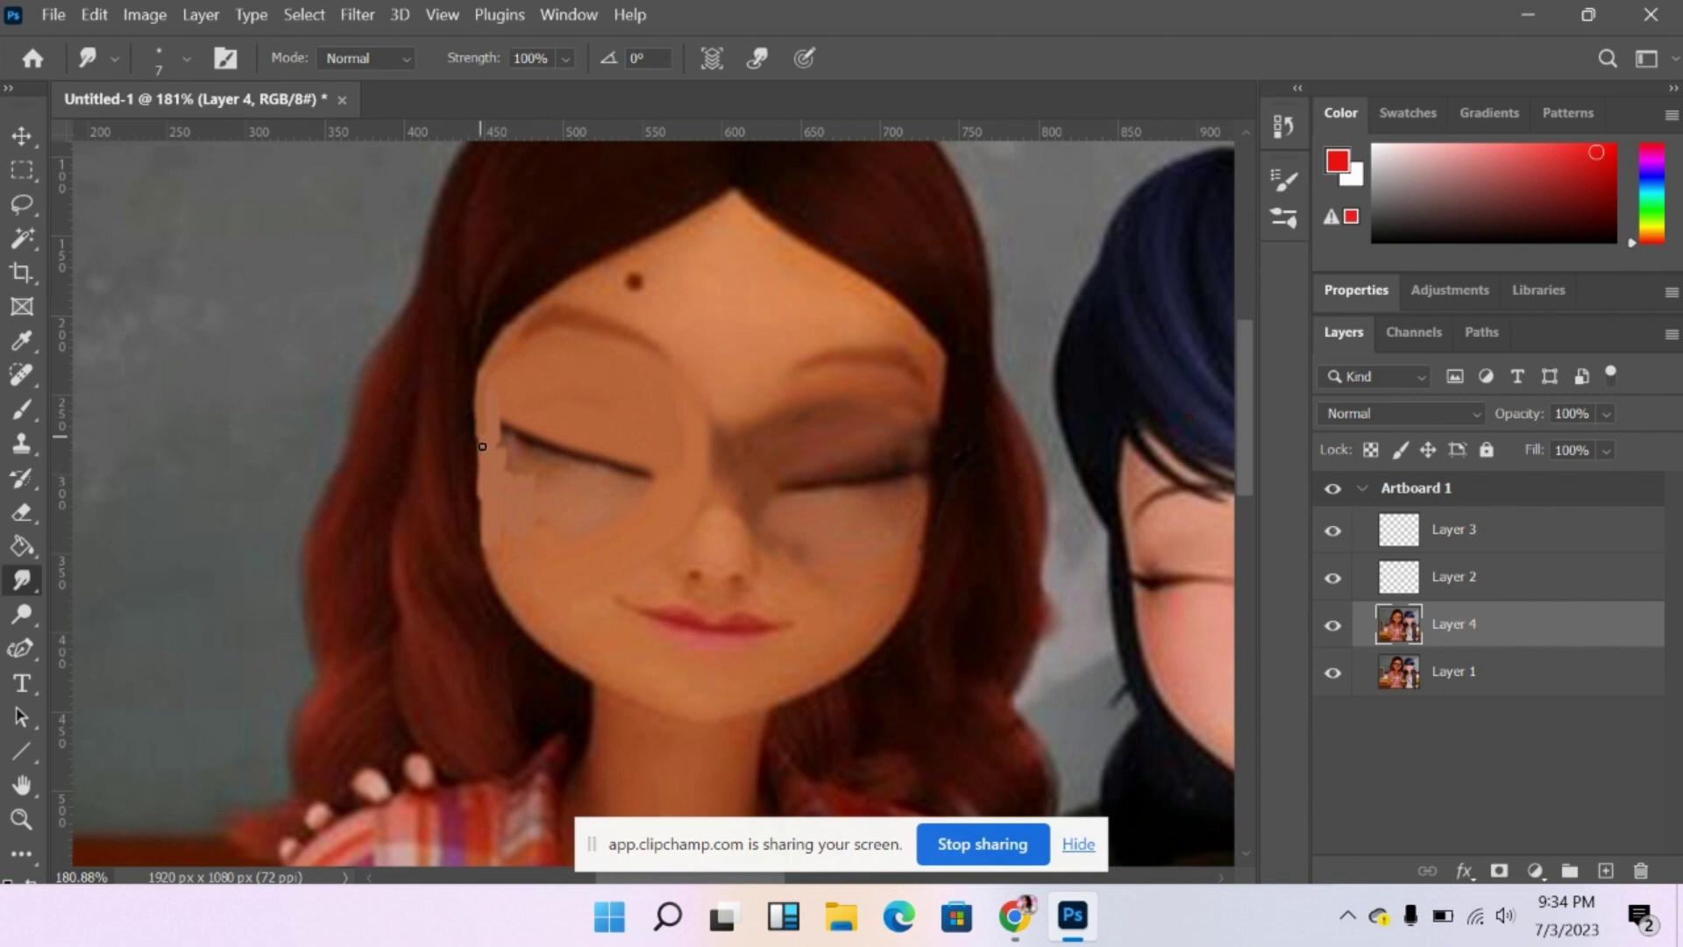
left_click_drag(499, 575, 484, 472)
left_click_drag(503, 435, 574, 463)
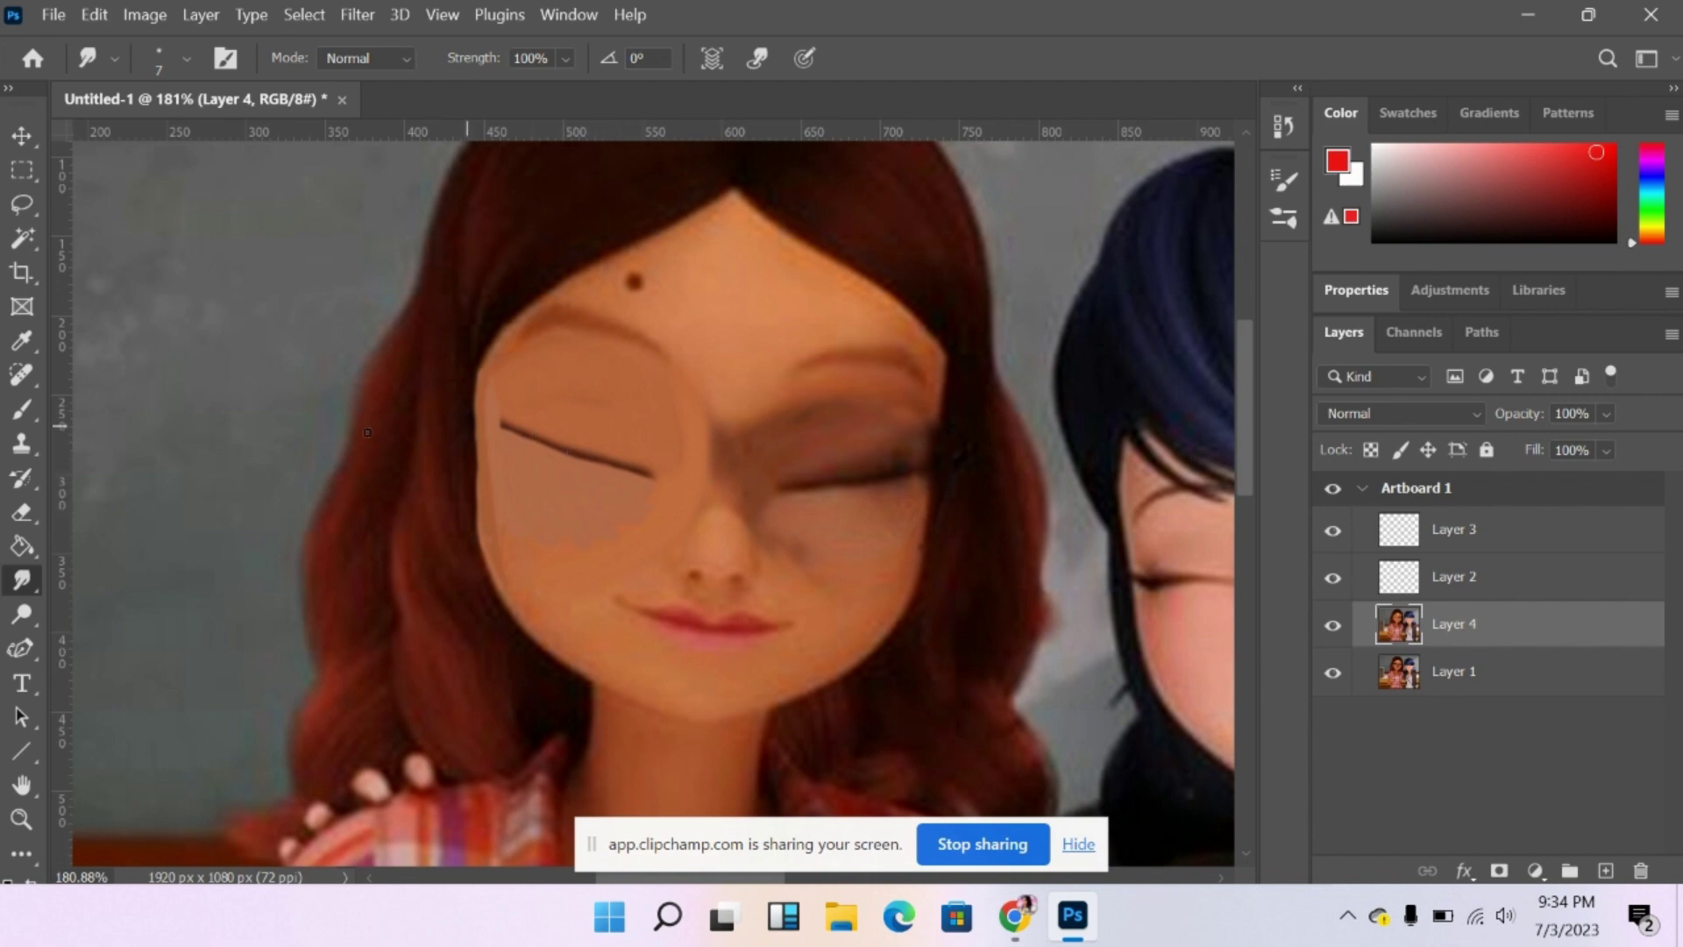
Erase along the lash line of the eye on the picture's left side with a 12 px Eraser to reveal the original photo.
left_click(23, 512)
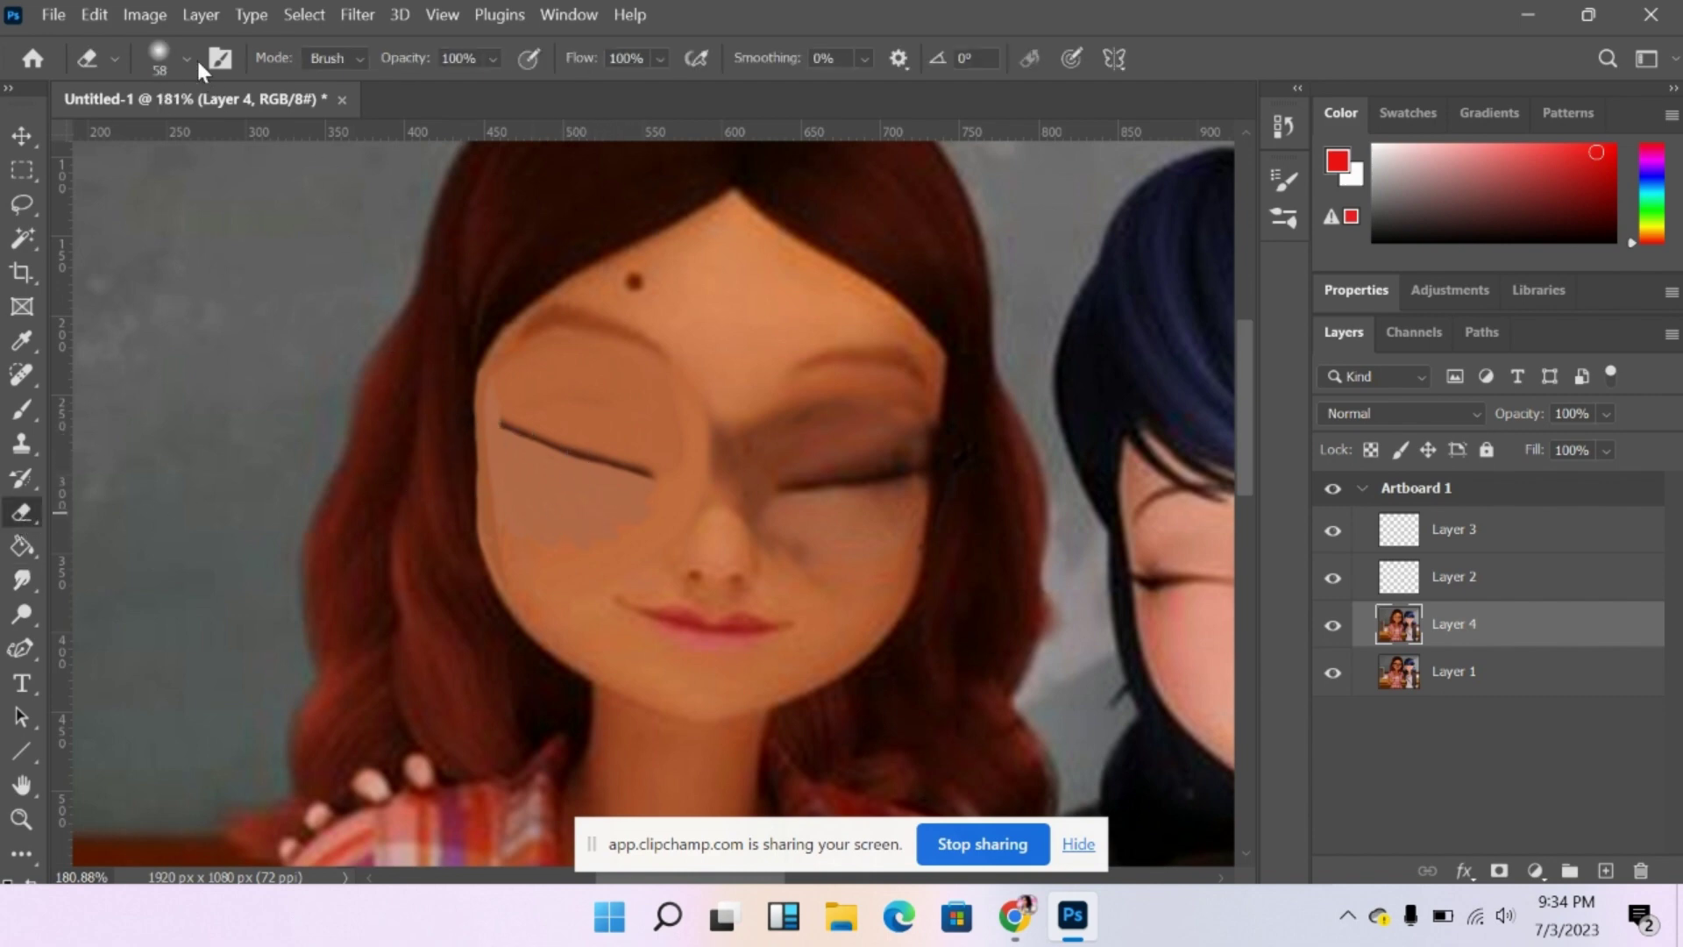
left_click(176, 72)
left_click_drag(161, 140, 151, 137)
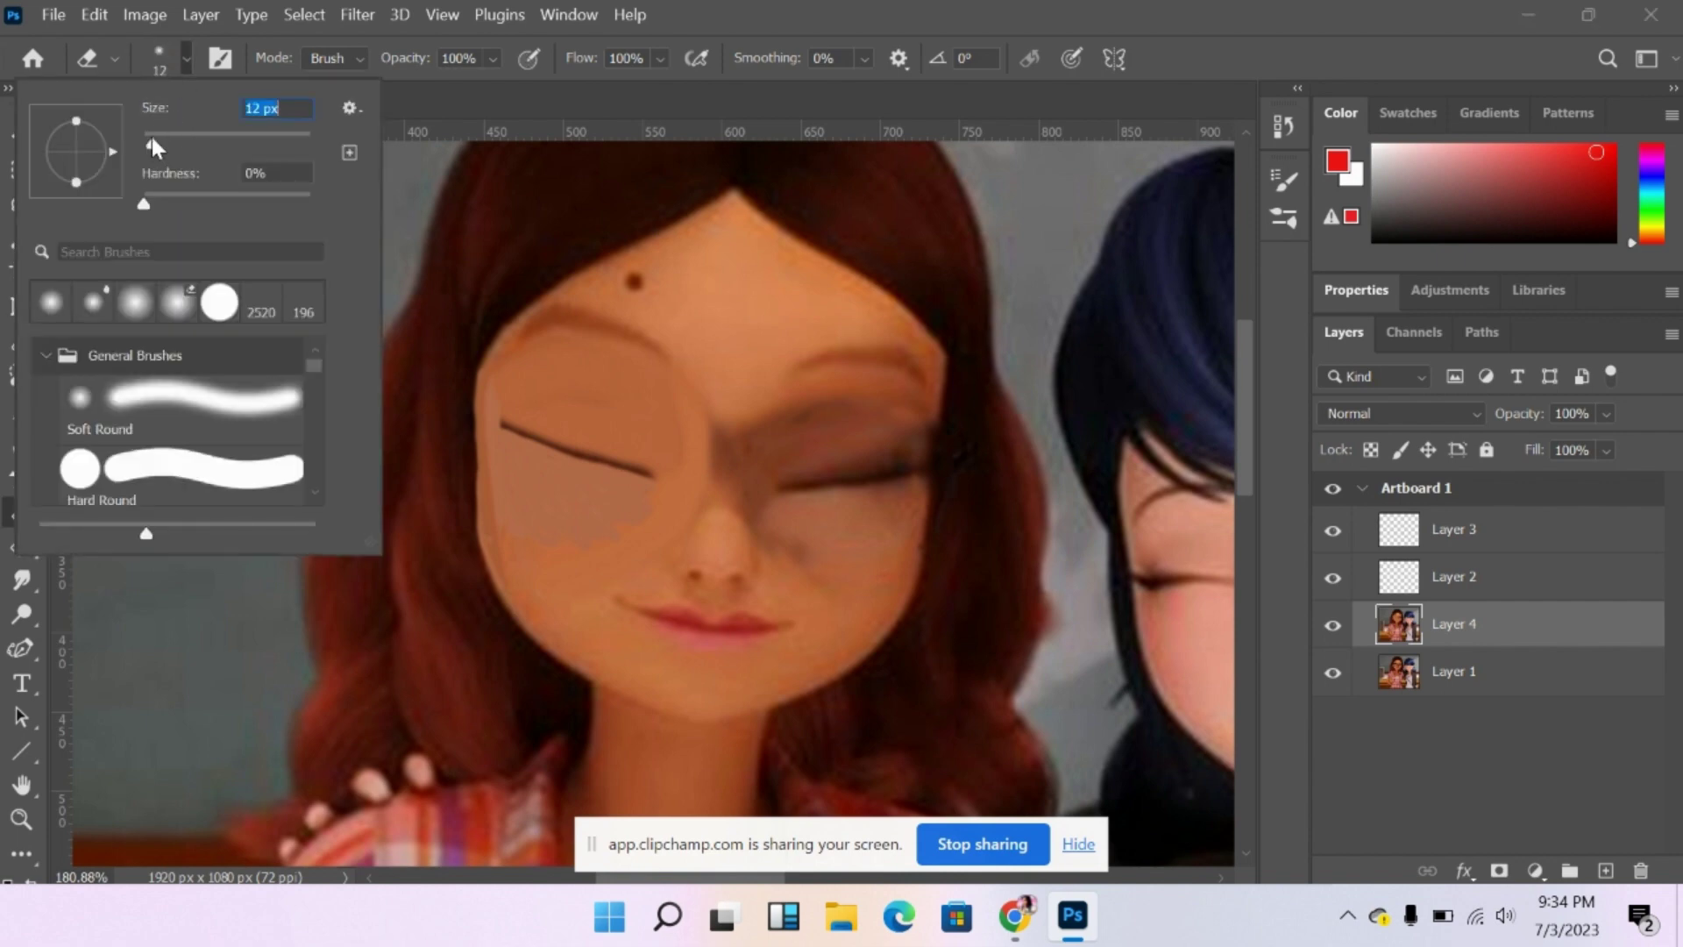
left_click(538, 438)
mouse_move(536, 436)
left_mouse_down()
mouse_move(507, 420)
mouse_move(646, 476)
mouse_move(511, 422)
mouse_move(609, 459)
left_mouse_up()
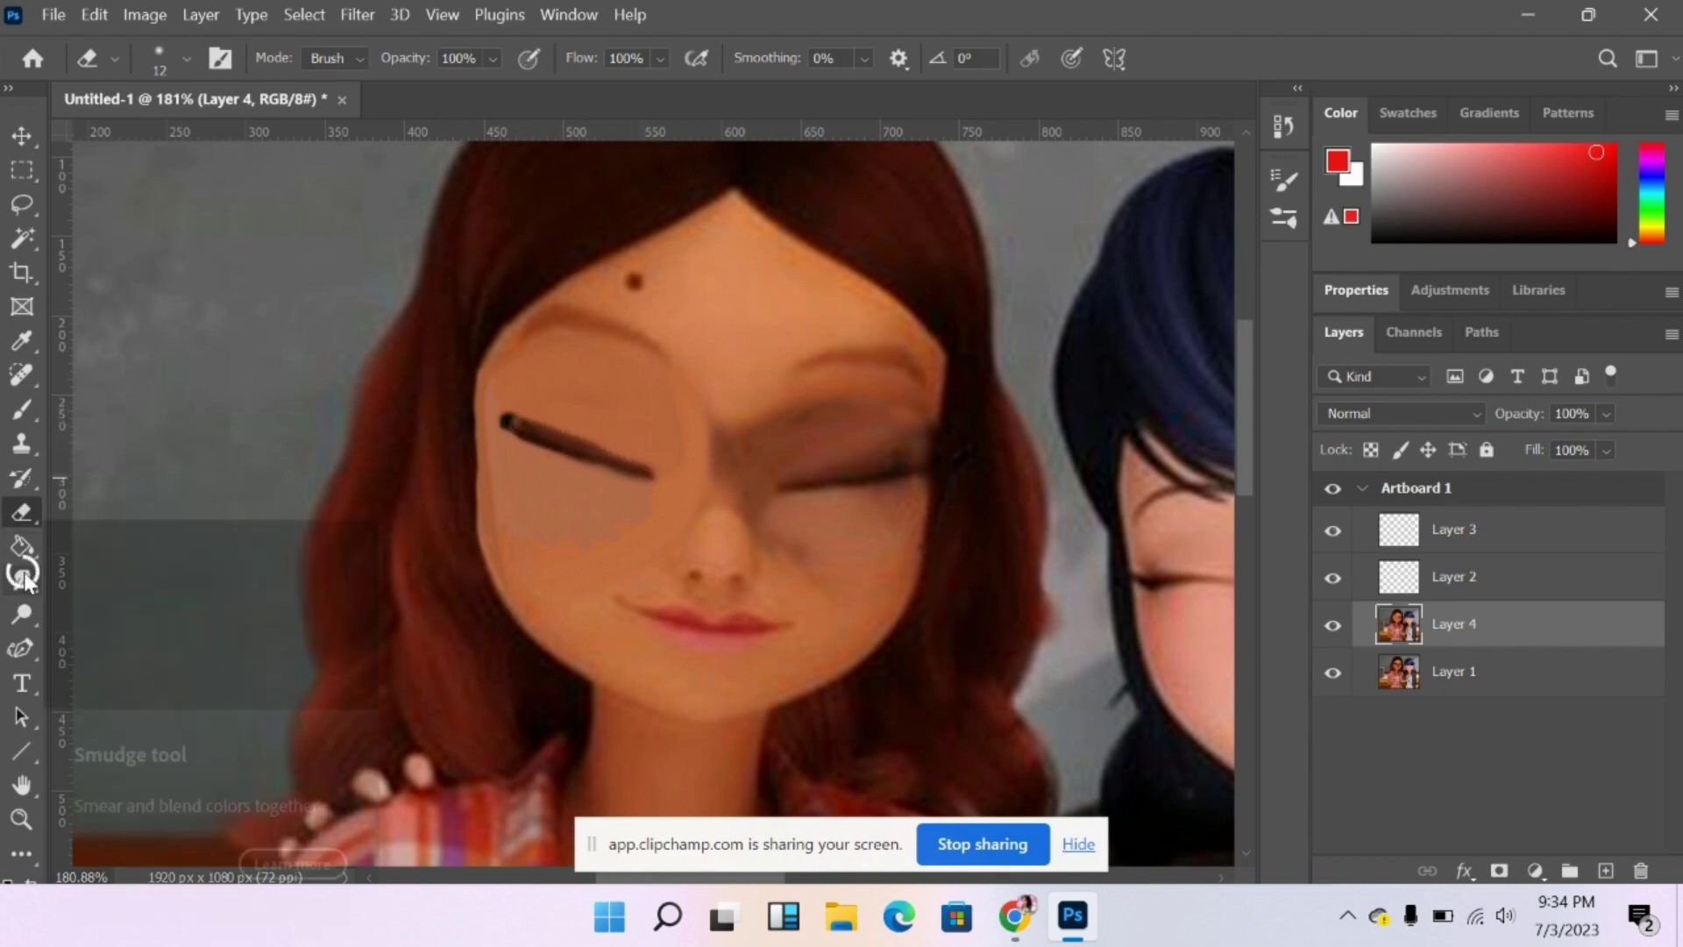
Soften the lash line of the eye on the picture's left side with the Blur tool at 25 px.
left_click(28, 584)
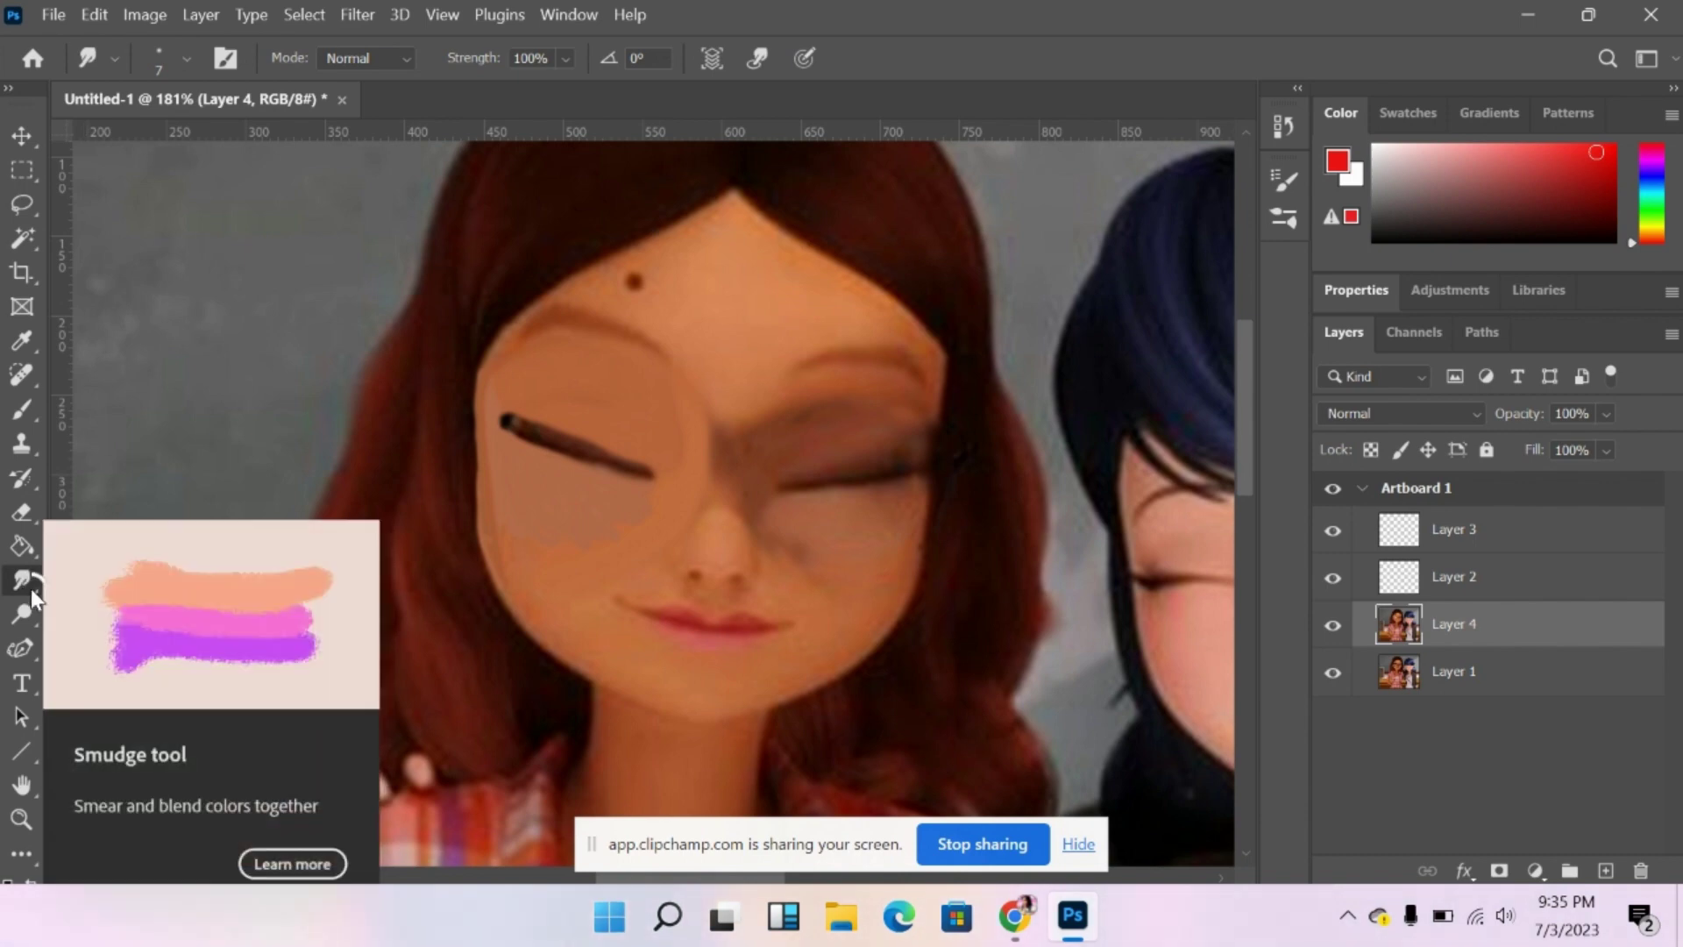
right_click(29, 587)
left_click(77, 575)
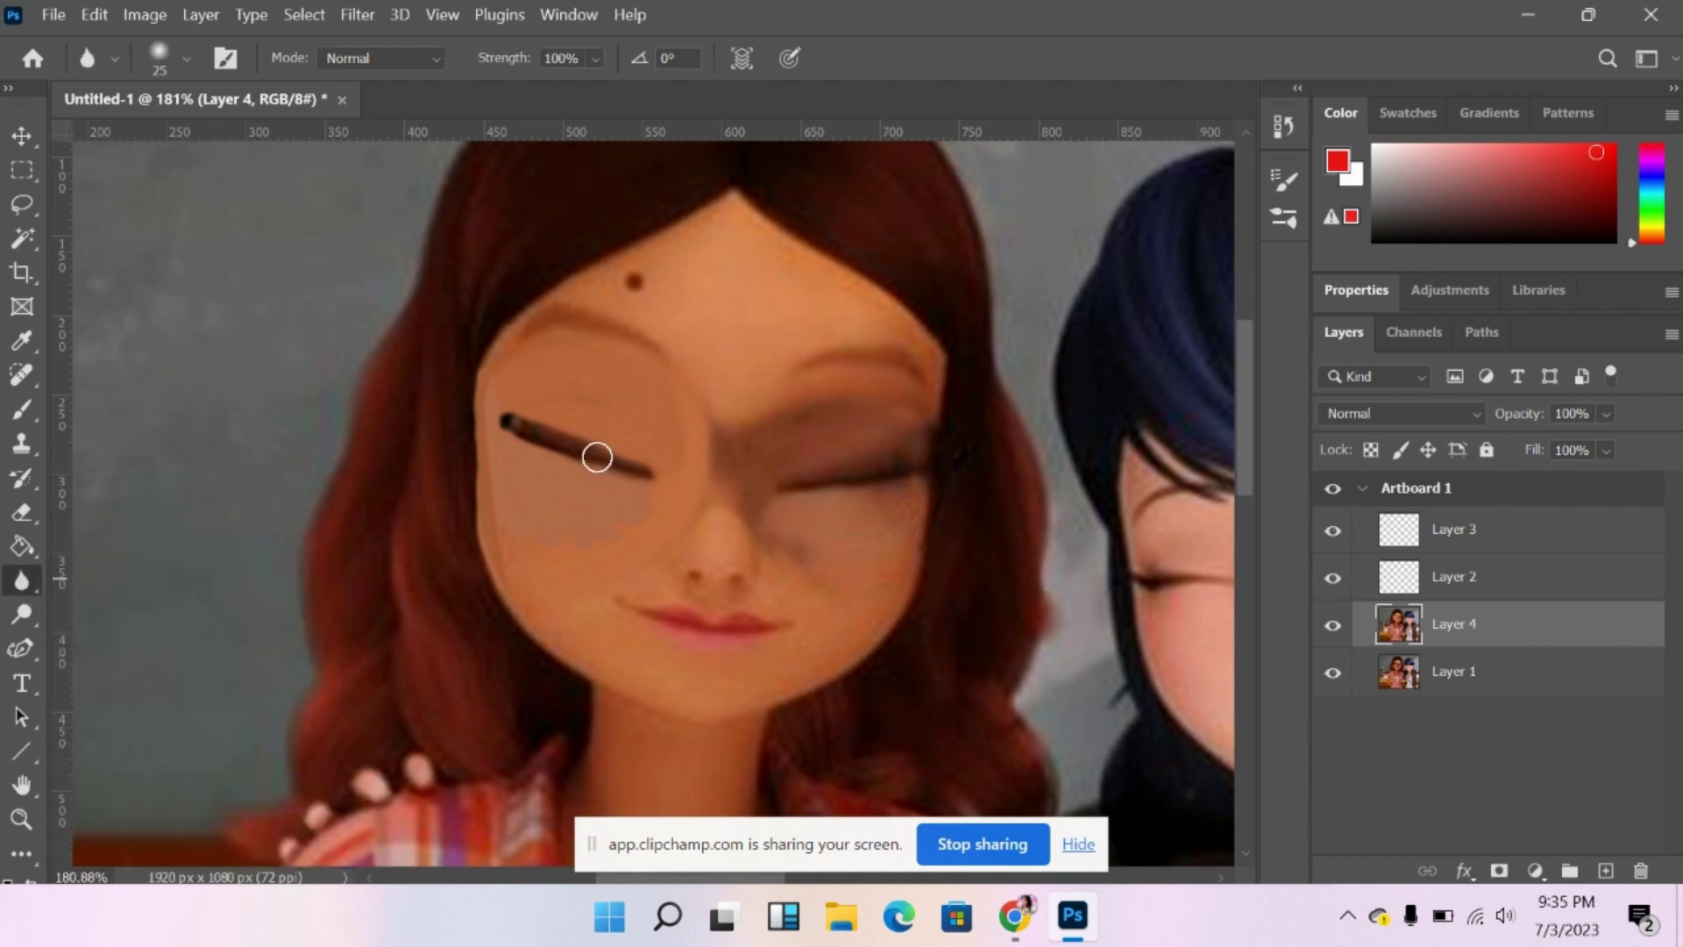
mouse_move(597, 456)
left_mouse_down()
mouse_move(514, 409)
mouse_move(556, 436)
mouse_move(533, 442)
left_mouse_up()
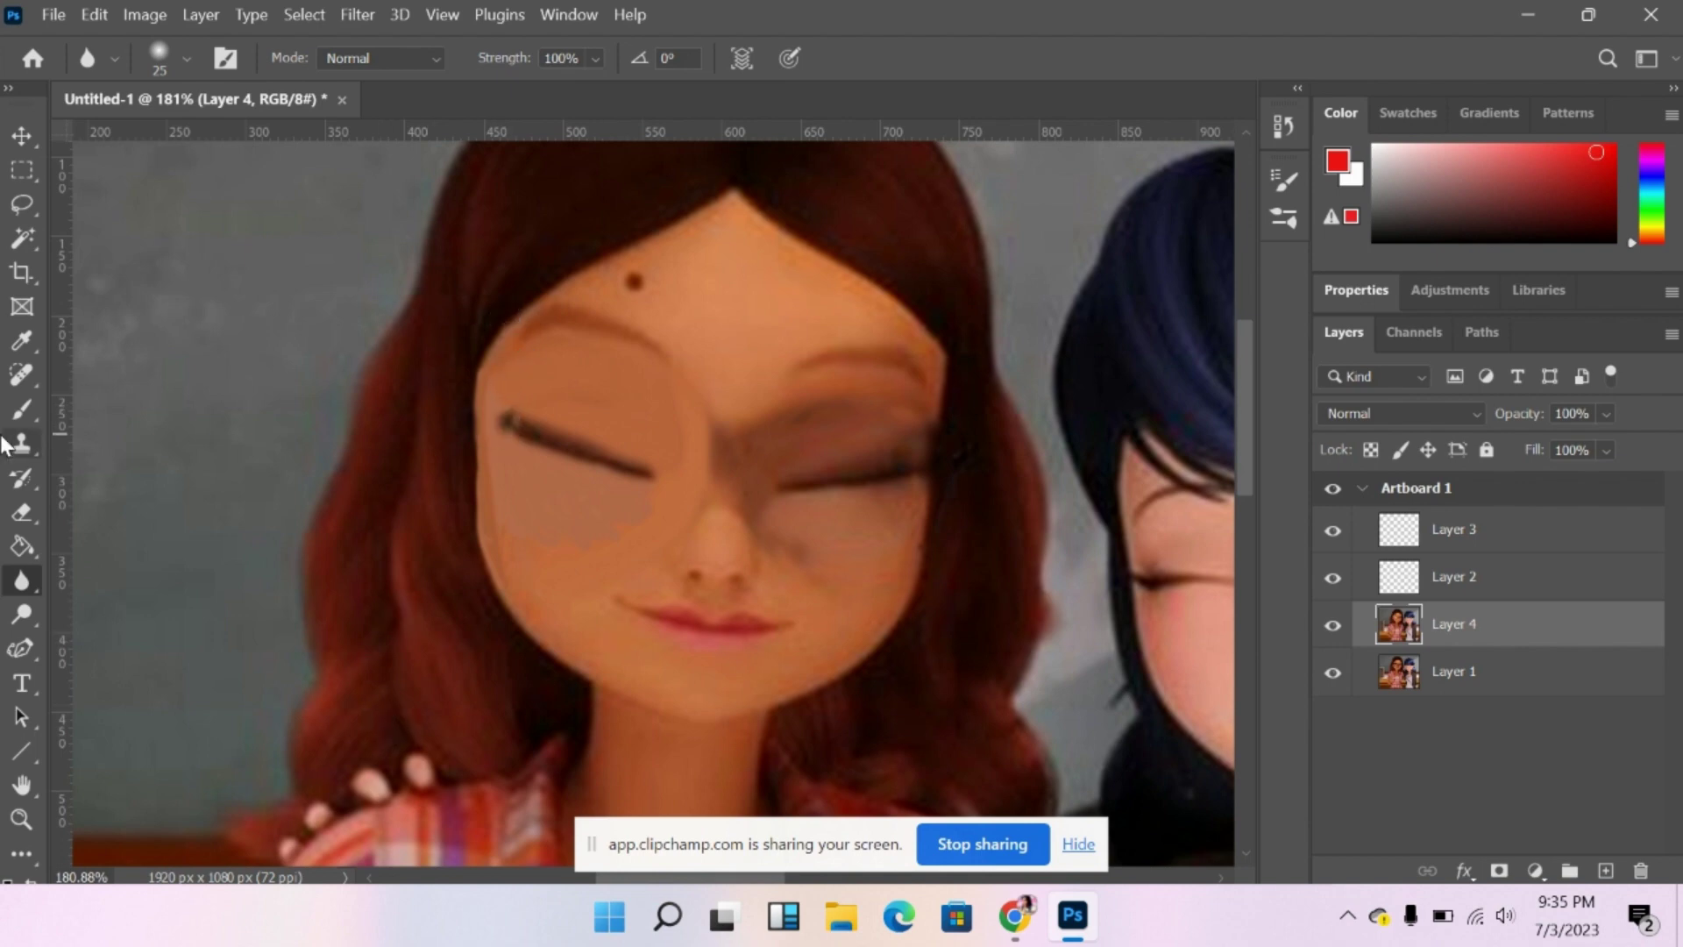
Smudge skin tone over the dark shading beside the nose bridge and on the picture's right eyelid with a 7 px Smudge brush.
right_click(38, 583)
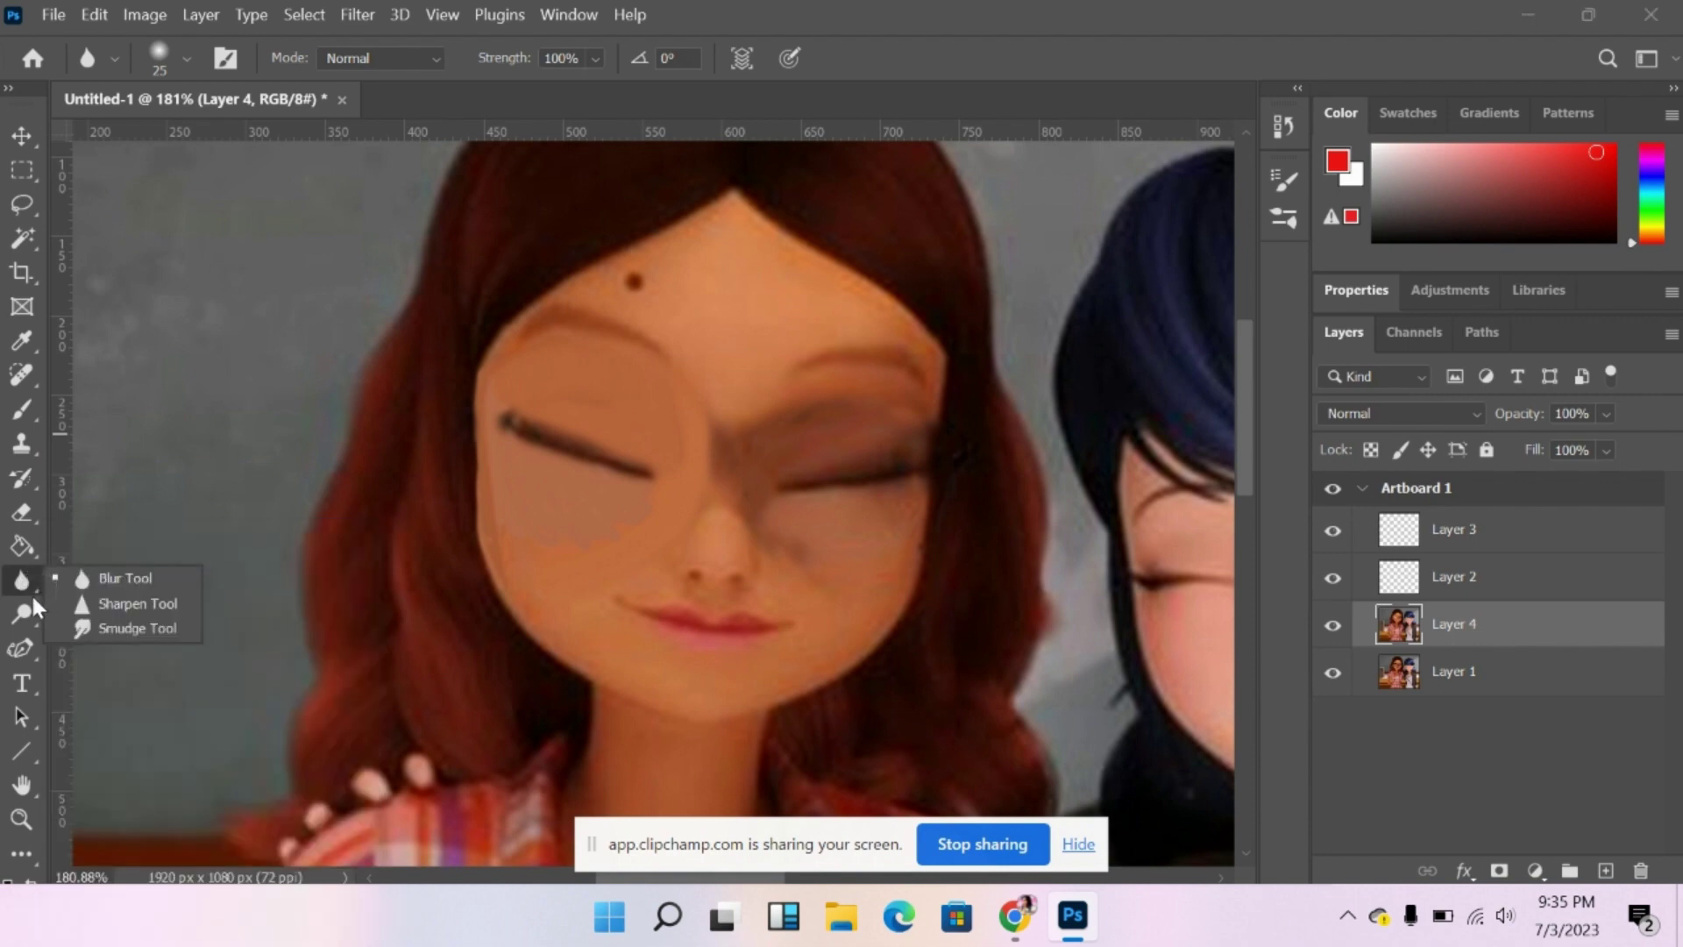
left_click(95, 624)
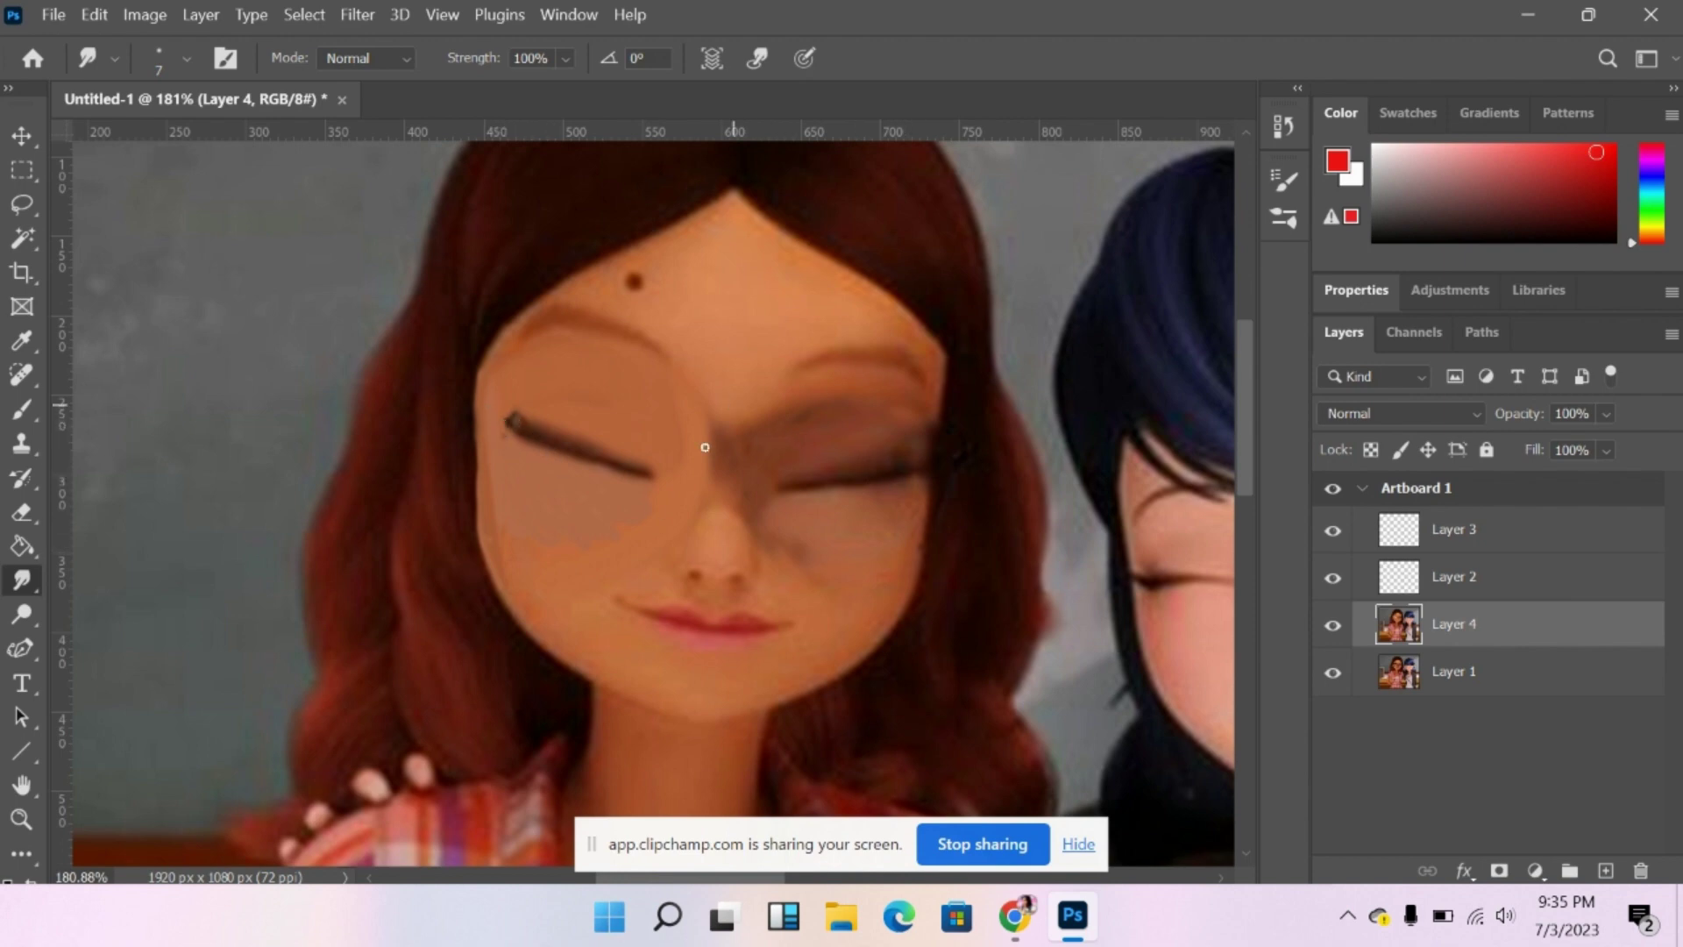
left_click_drag(714, 537, 708, 514)
mouse_move(708, 387)
left_mouse_down()
mouse_move(720, 518)
mouse_move(738, 385)
mouse_move(718, 529)
mouse_move(727, 452)
mouse_move(733, 539)
mouse_move(753, 450)
left_mouse_up()
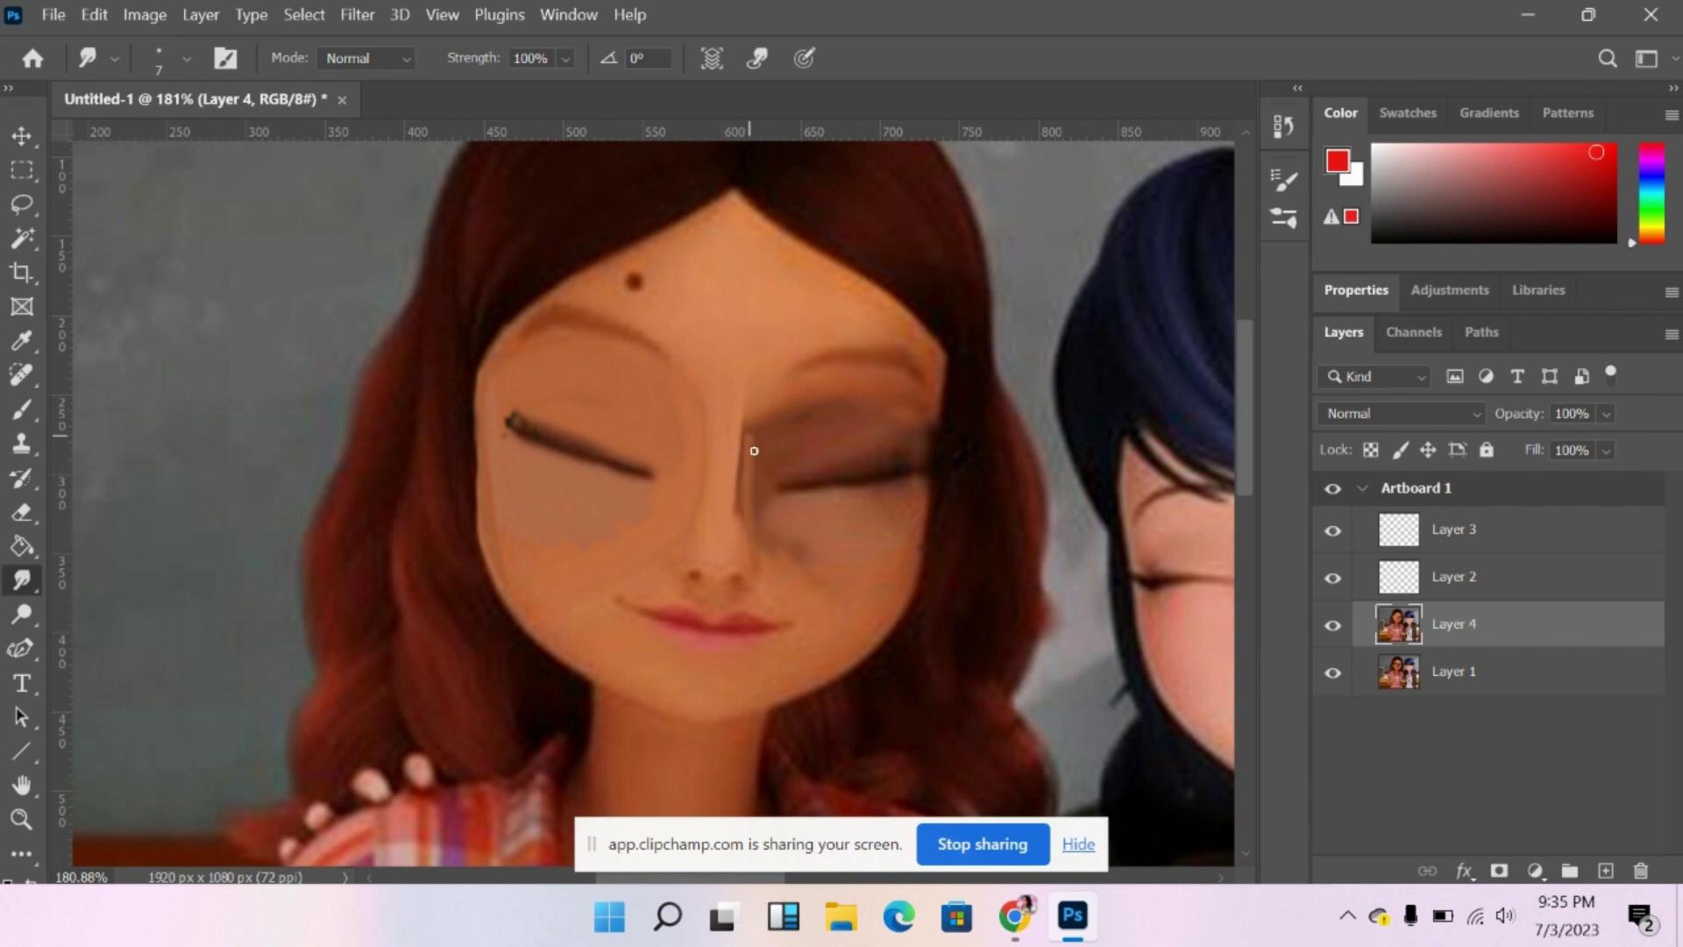
mouse_move(748, 551)
left_mouse_down()
mouse_move(758, 385)
mouse_move(742, 382)
mouse_move(743, 546)
mouse_move(752, 392)
mouse_move(742, 513)
left_mouse_up()
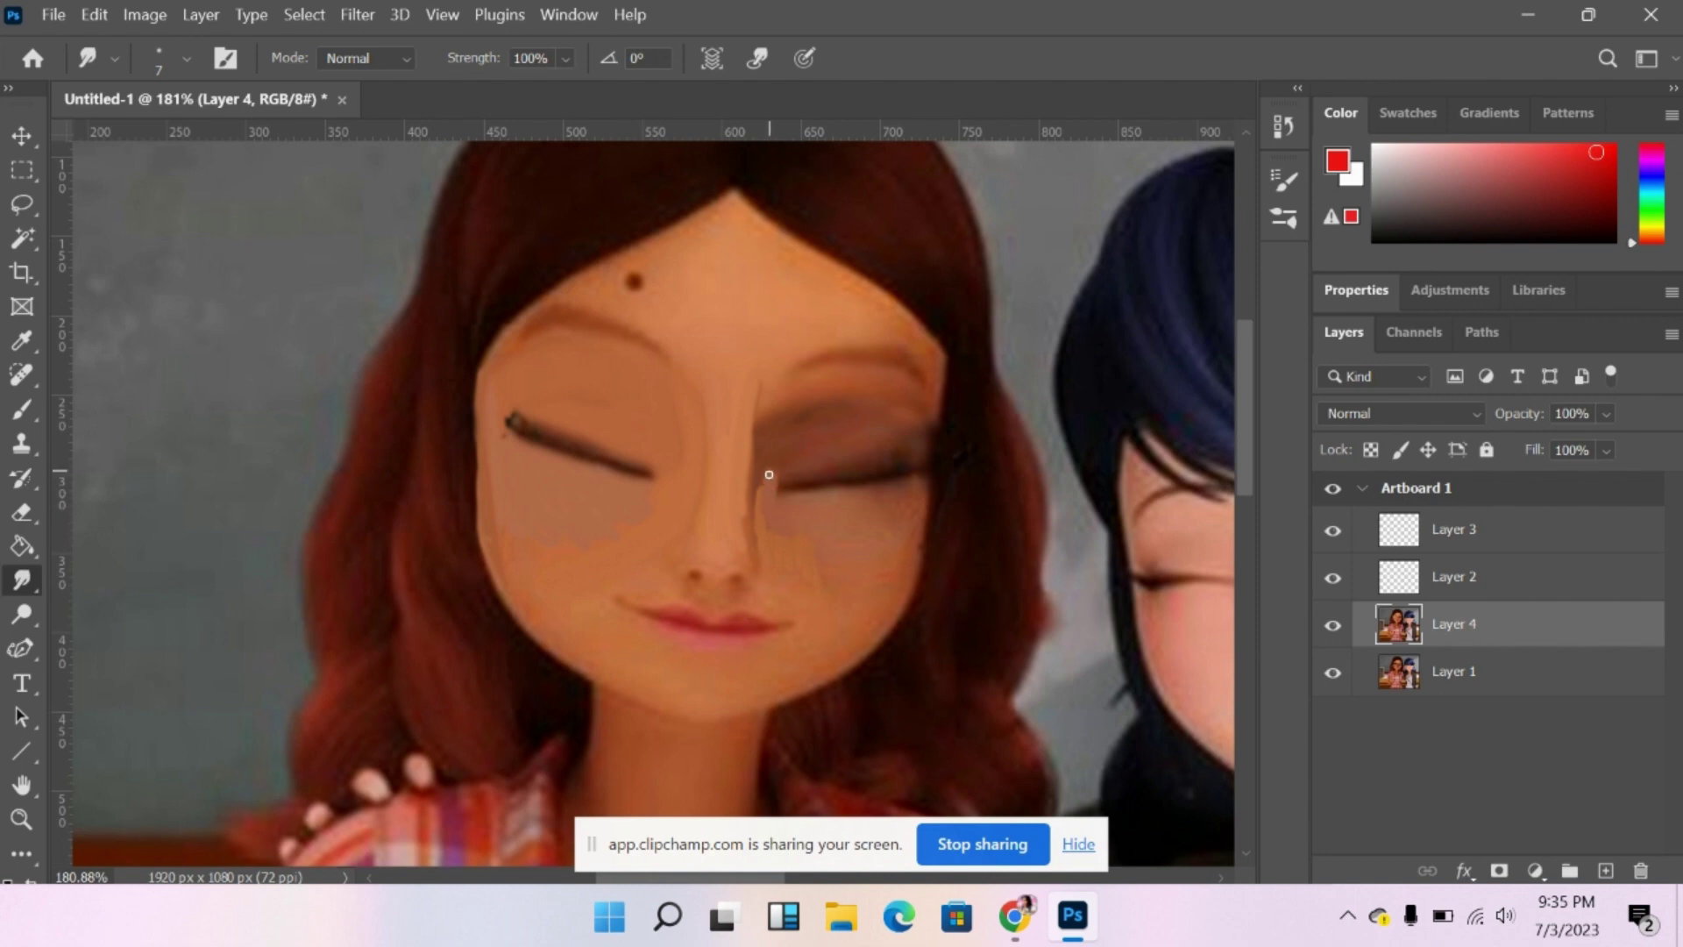
mouse_move(768, 474)
left_mouse_down()
mouse_move(774, 400)
mouse_move(763, 497)
mouse_move(782, 417)
mouse_move(818, 387)
mouse_move(778, 413)
mouse_move(785, 399)
mouse_move(891, 379)
mouse_move(848, 369)
mouse_move(893, 373)
mouse_move(836, 380)
mouse_move(920, 414)
mouse_move(923, 452)
mouse_move(780, 476)
mouse_move(896, 450)
mouse_move(795, 472)
mouse_move(789, 412)
mouse_move(786, 434)
mouse_move(830, 423)
mouse_move(790, 430)
mouse_move(796, 417)
mouse_move(891, 408)
mouse_move(820, 405)
mouse_move(795, 431)
mouse_move(909, 419)
mouse_move(806, 455)
left_mouse_up()
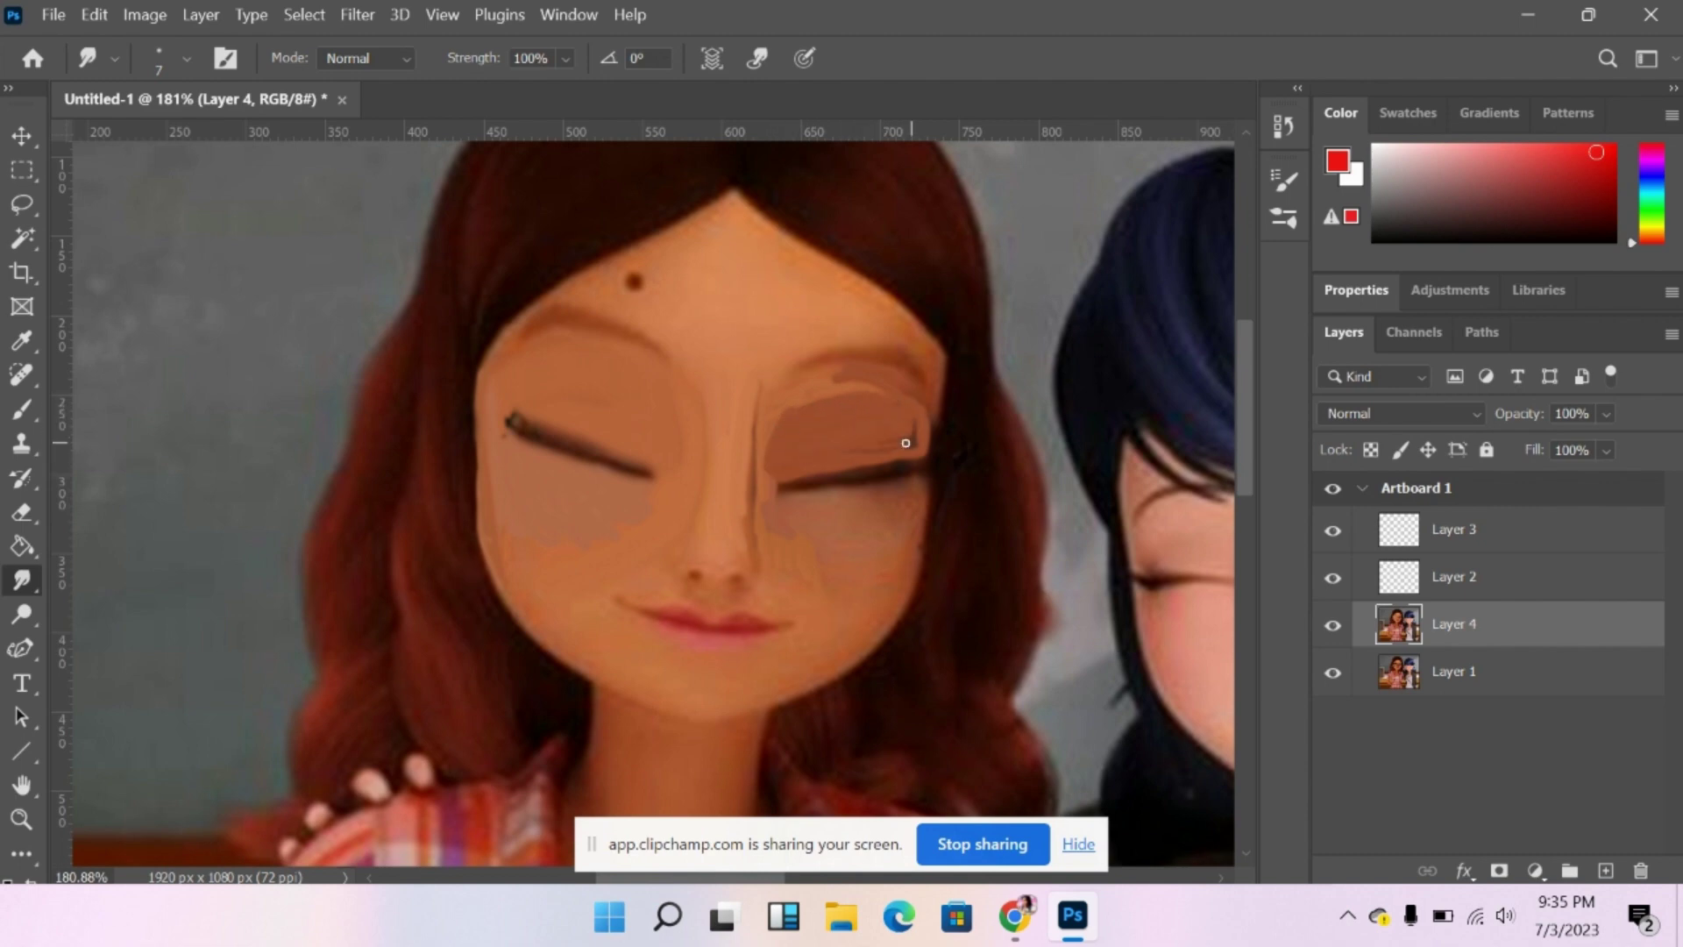
mouse_move(818, 397)
left_mouse_down()
mouse_move(891, 381)
mouse_move(817, 383)
mouse_move(881, 365)
mouse_move(918, 393)
mouse_move(938, 365)
mouse_move(904, 579)
mouse_move(880, 524)
mouse_move(931, 445)
mouse_move(916, 519)
mouse_move(902, 386)
mouse_move(908, 453)
mouse_move(799, 473)
mouse_move(789, 440)
mouse_move(813, 405)
mouse_move(772, 438)
mouse_move(893, 397)
mouse_move(776, 472)
left_mouse_up()
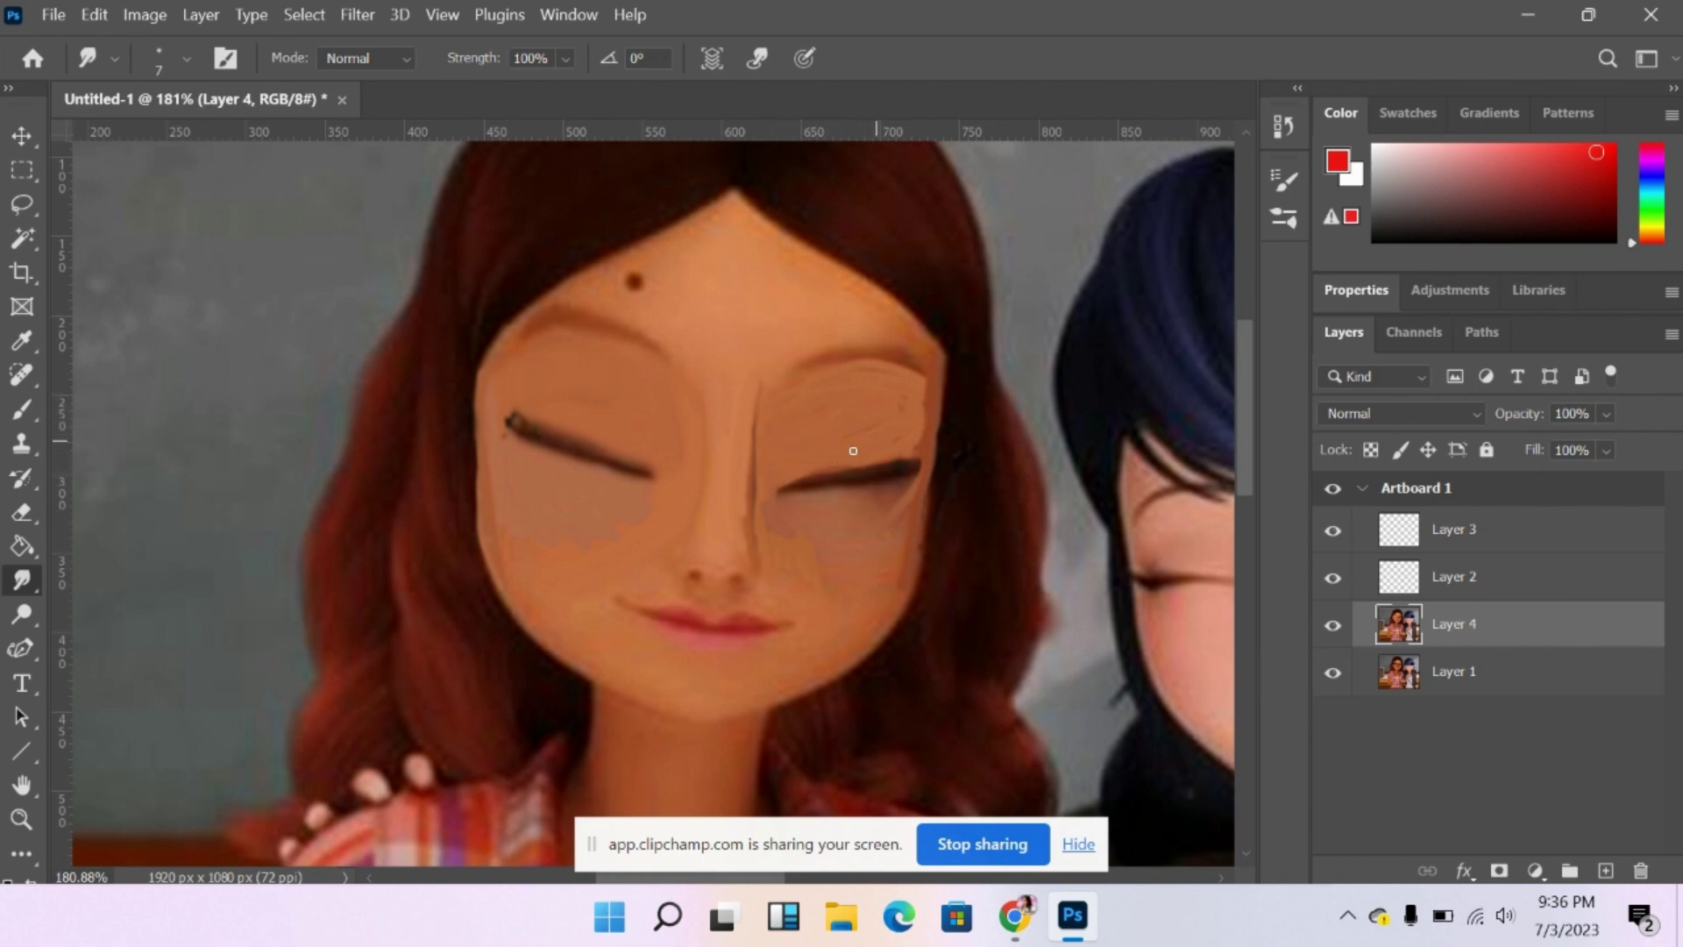
Blur the smudge marks on the nose bridge and around both eyes at 25 px and 100% strength.
right_click(29, 575)
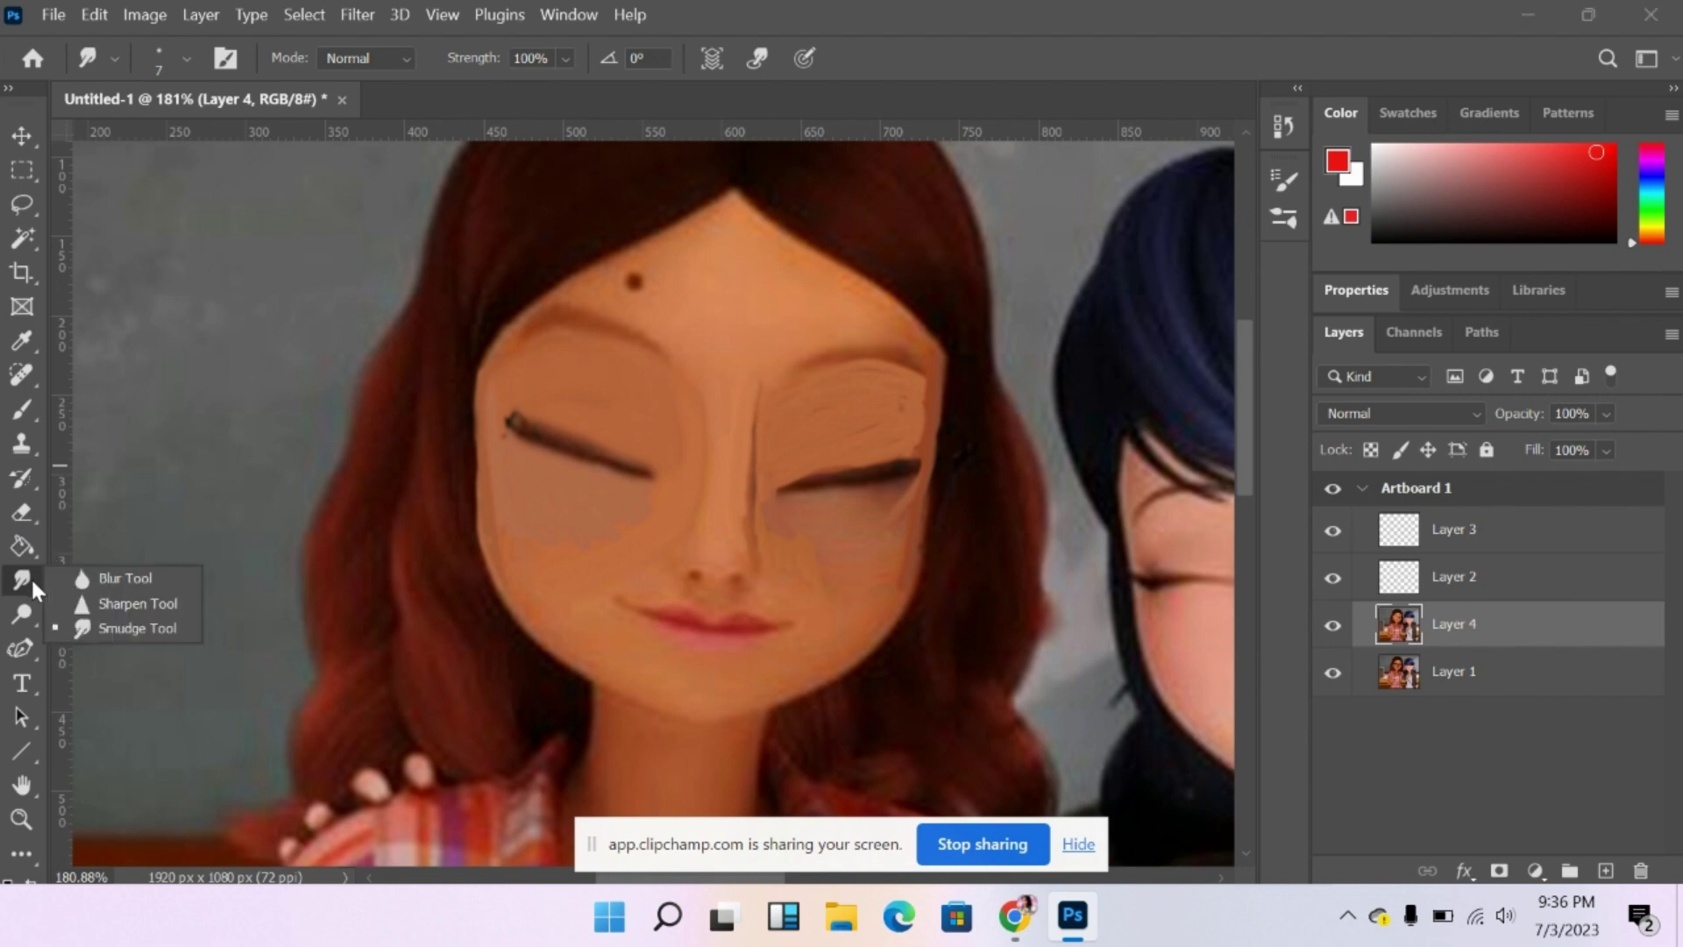
left_click(103, 565)
mouse_move(799, 444)
left_mouse_down()
mouse_move(918, 417)
mouse_move(762, 512)
mouse_move(770, 421)
mouse_move(842, 382)
mouse_move(890, 424)
mouse_move(929, 409)
mouse_move(930, 475)
mouse_move(811, 555)
mouse_move(836, 596)
mouse_move(720, 476)
mouse_move(672, 549)
mouse_move(619, 549)
mouse_move(741, 515)
mouse_move(741, 485)
mouse_move(752, 530)
mouse_move(739, 433)
mouse_move(703, 402)
mouse_move(681, 442)
mouse_move(503, 492)
left_mouse_up()
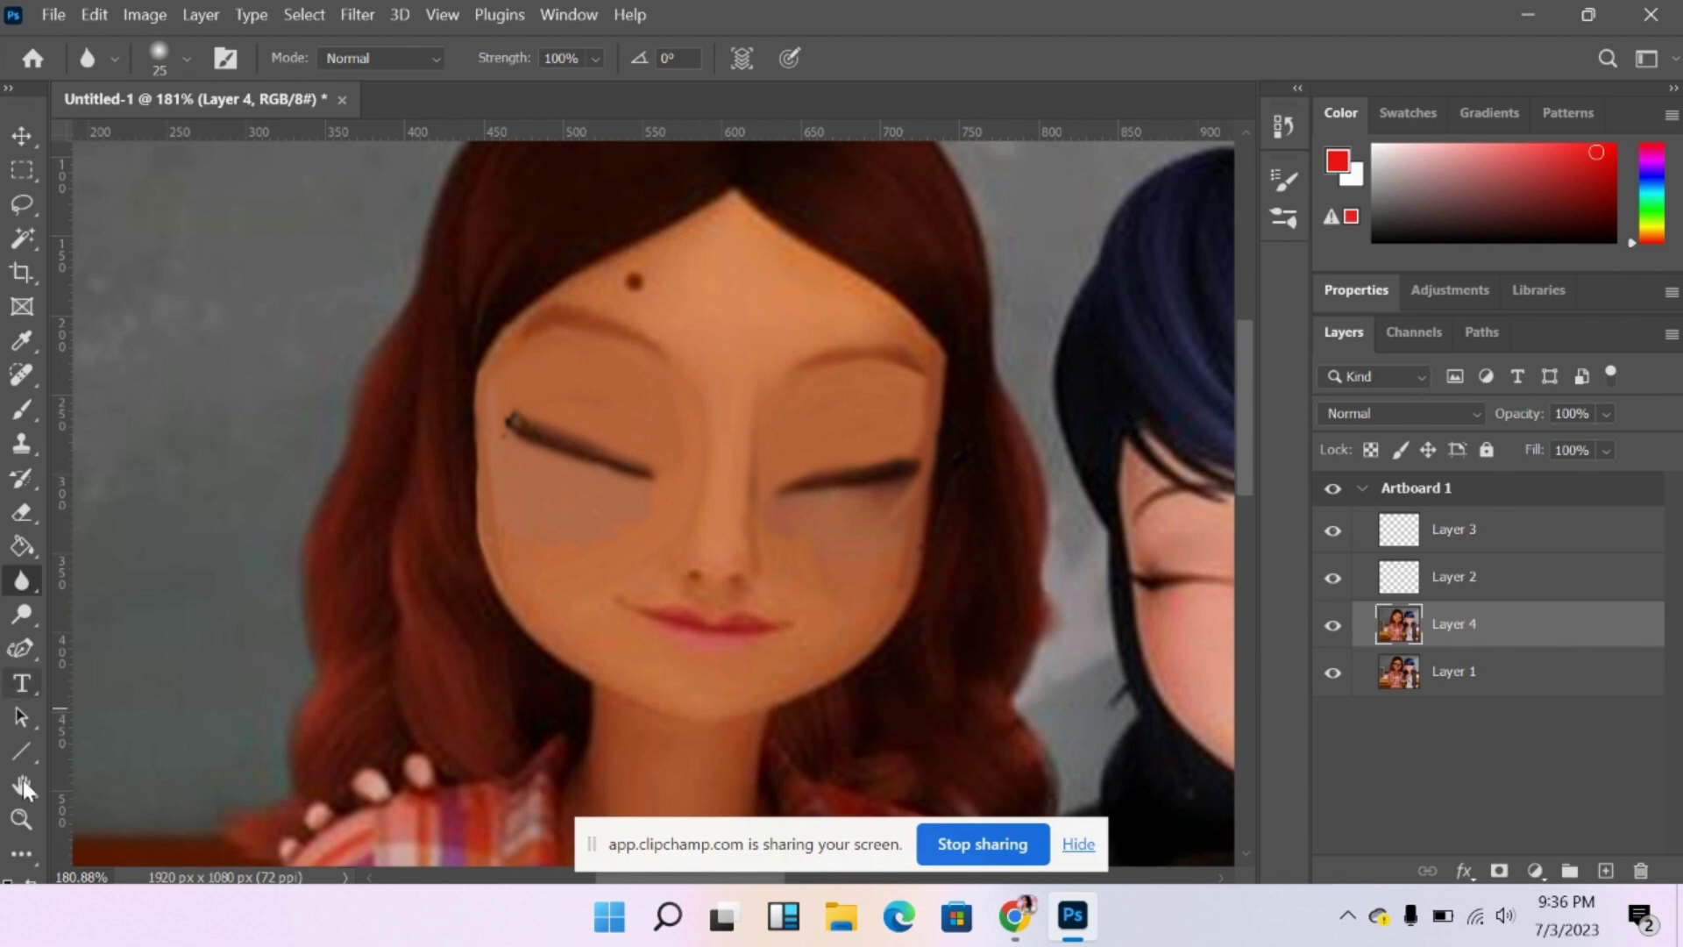
Set up a 14 px Brush and sample the dark brown of the picture's left lash line as the foreground color.
left_click(21, 818)
left_click(511, 56)
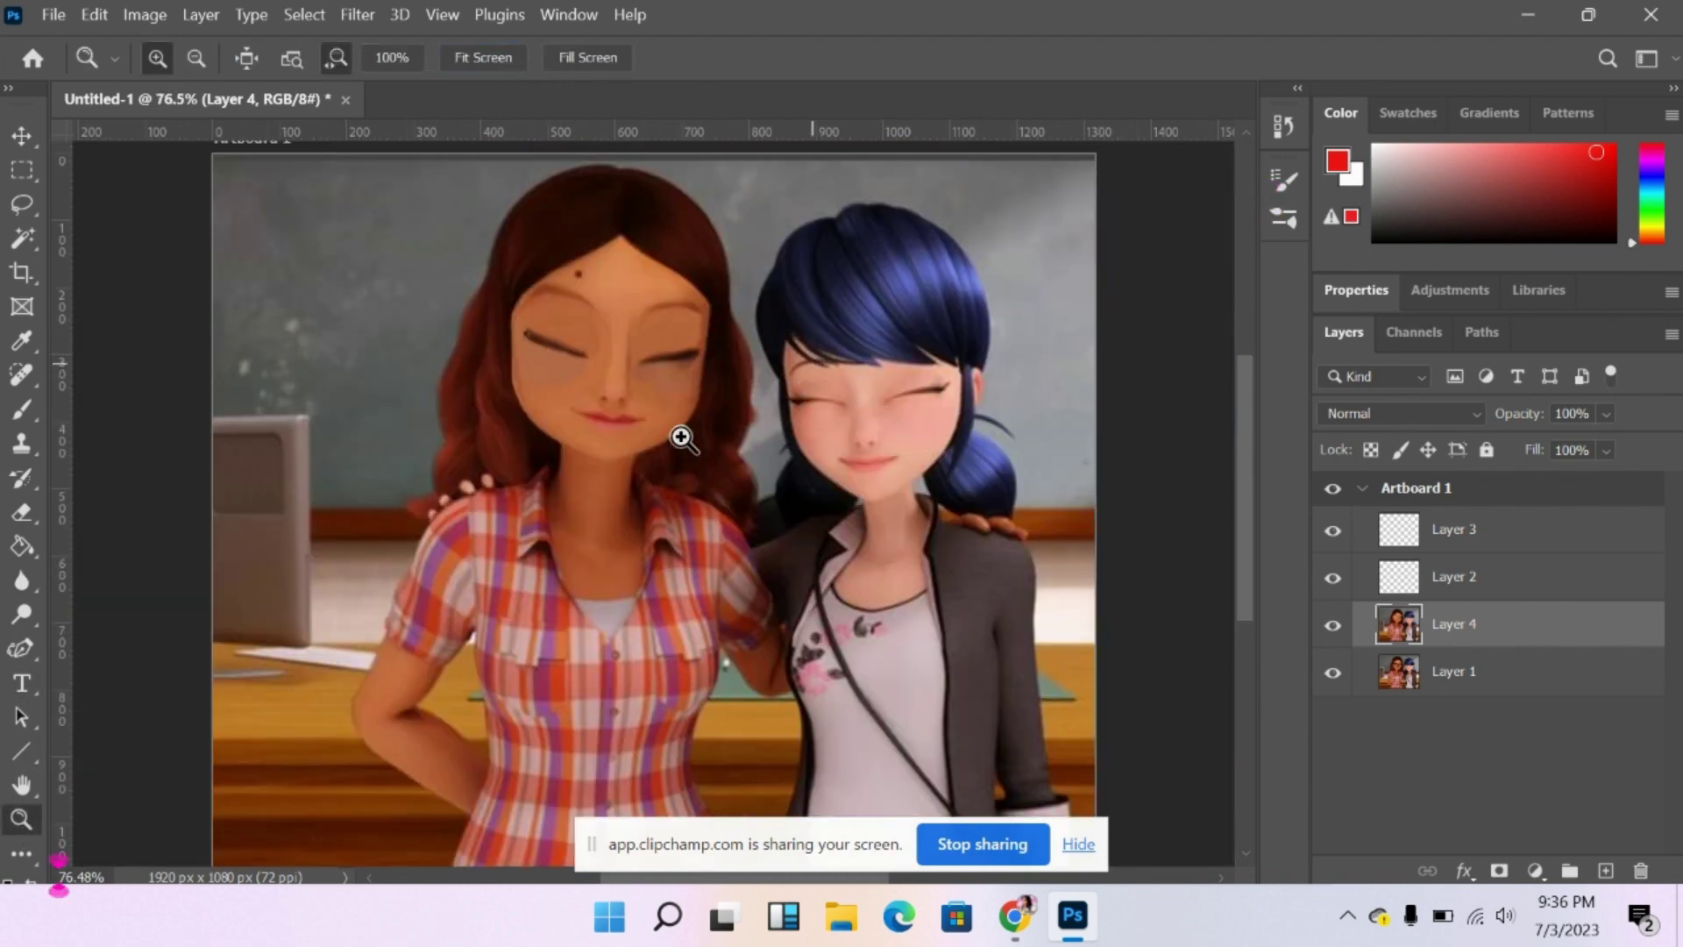
left_click_drag(623, 364, 706, 364)
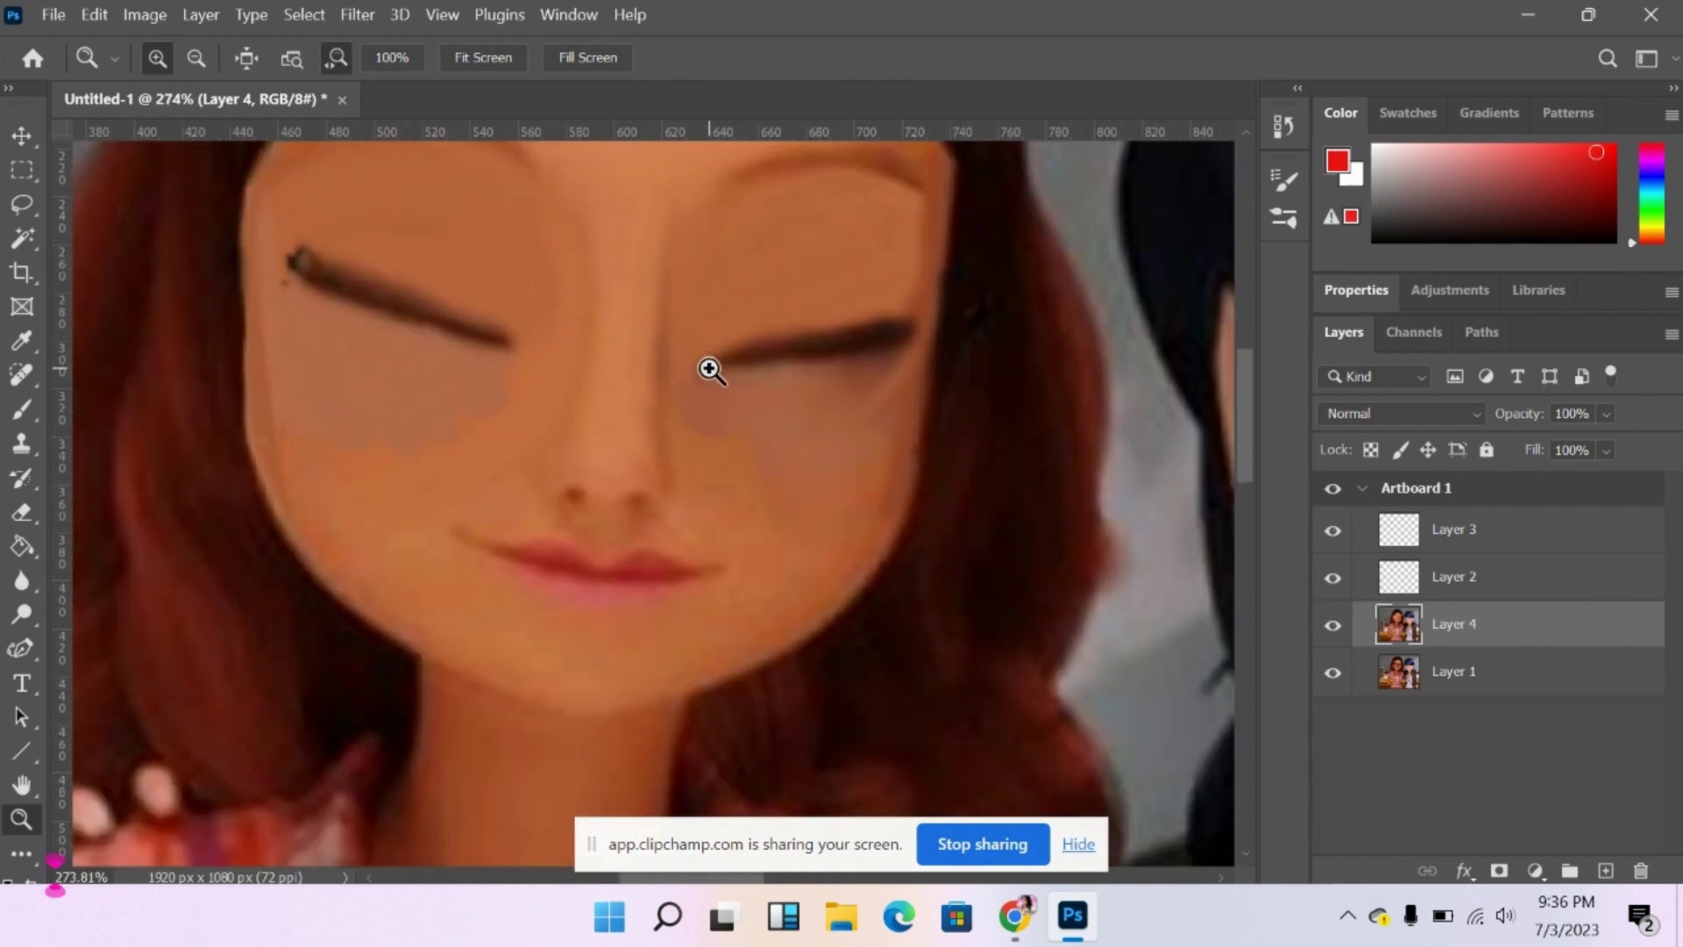
left_click(23, 411)
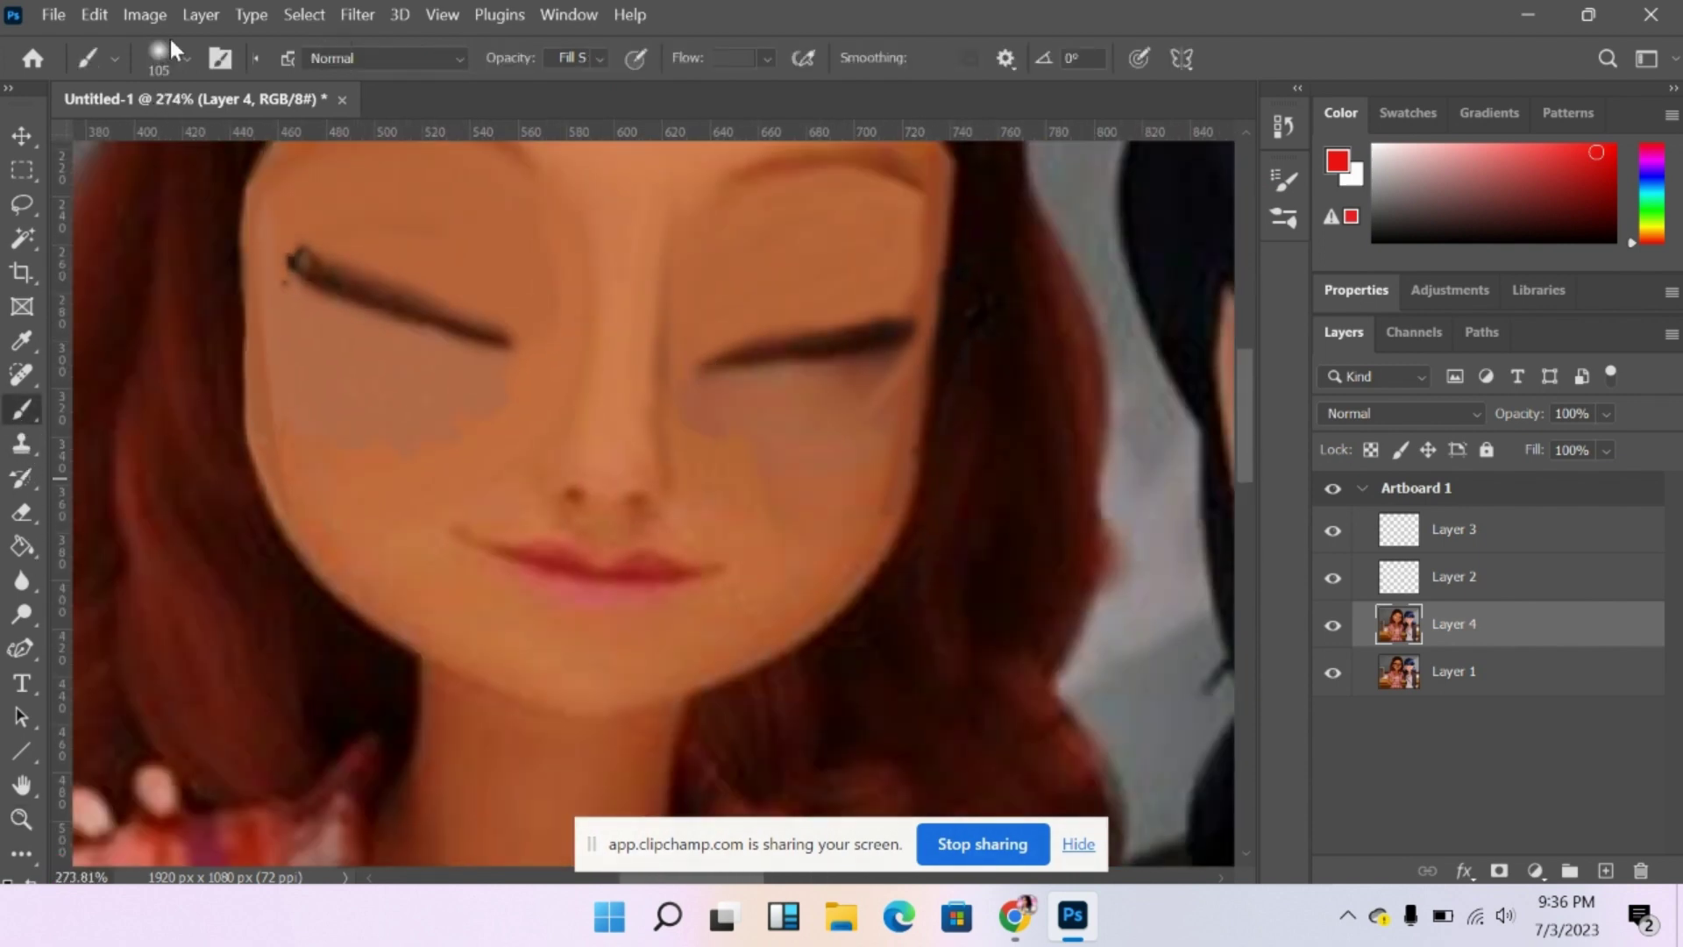
left_click(161, 58)
left_click(155, 133)
double_click(79, 452)
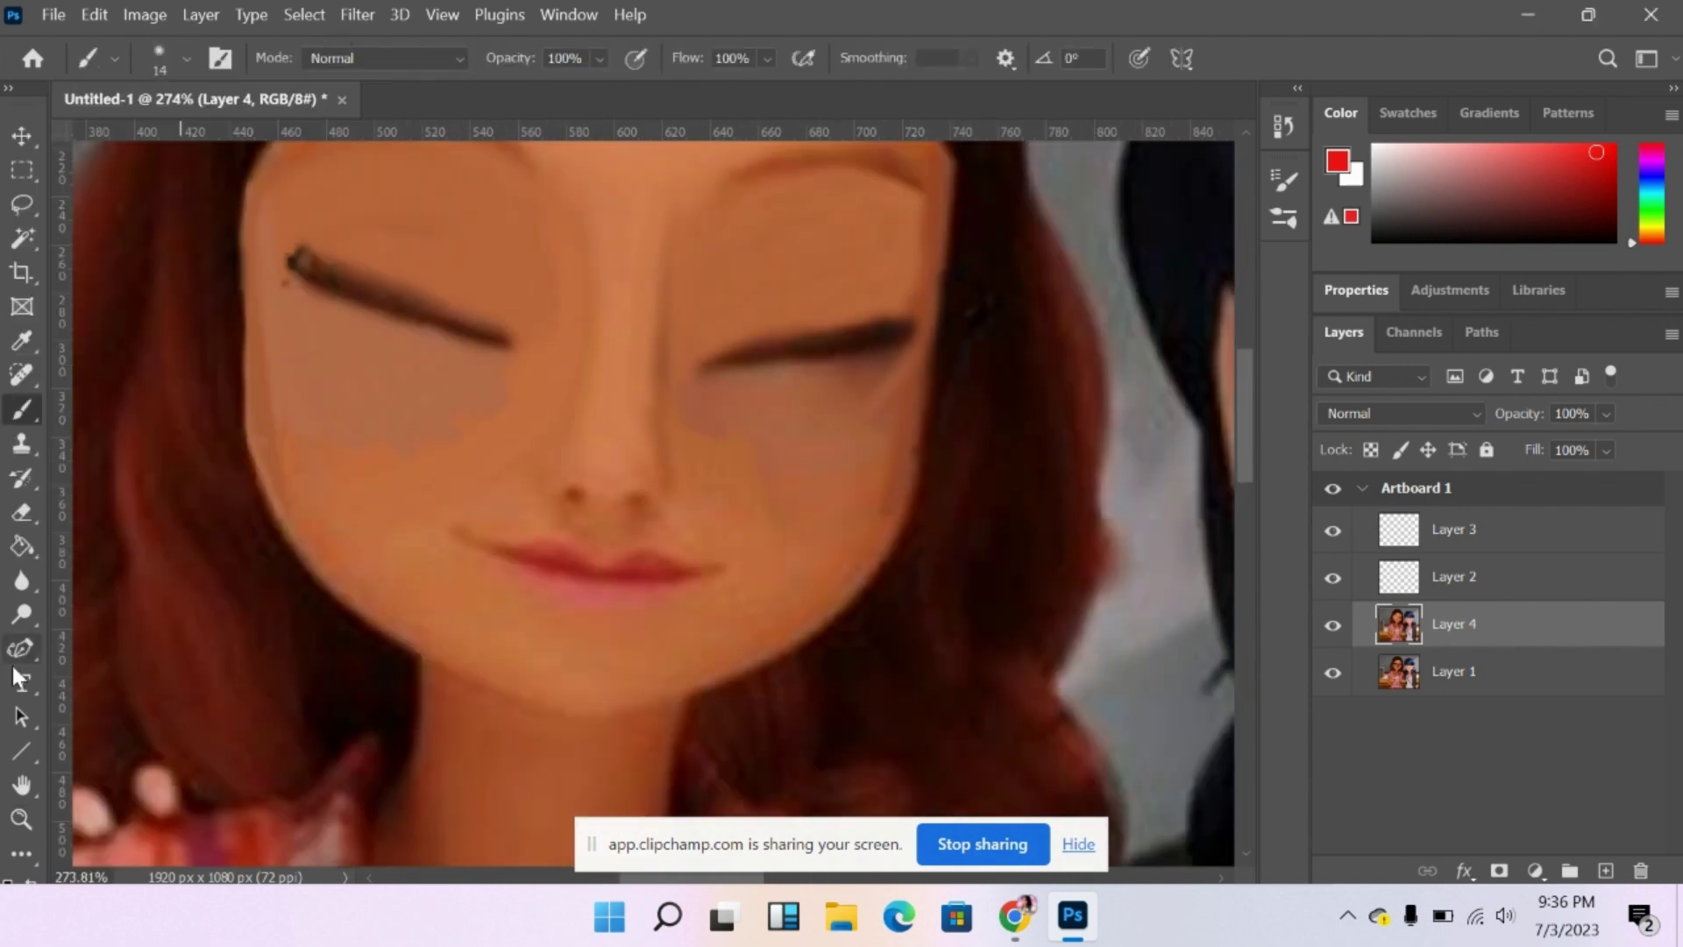
right_click(16, 657)
left_click(23, 340)
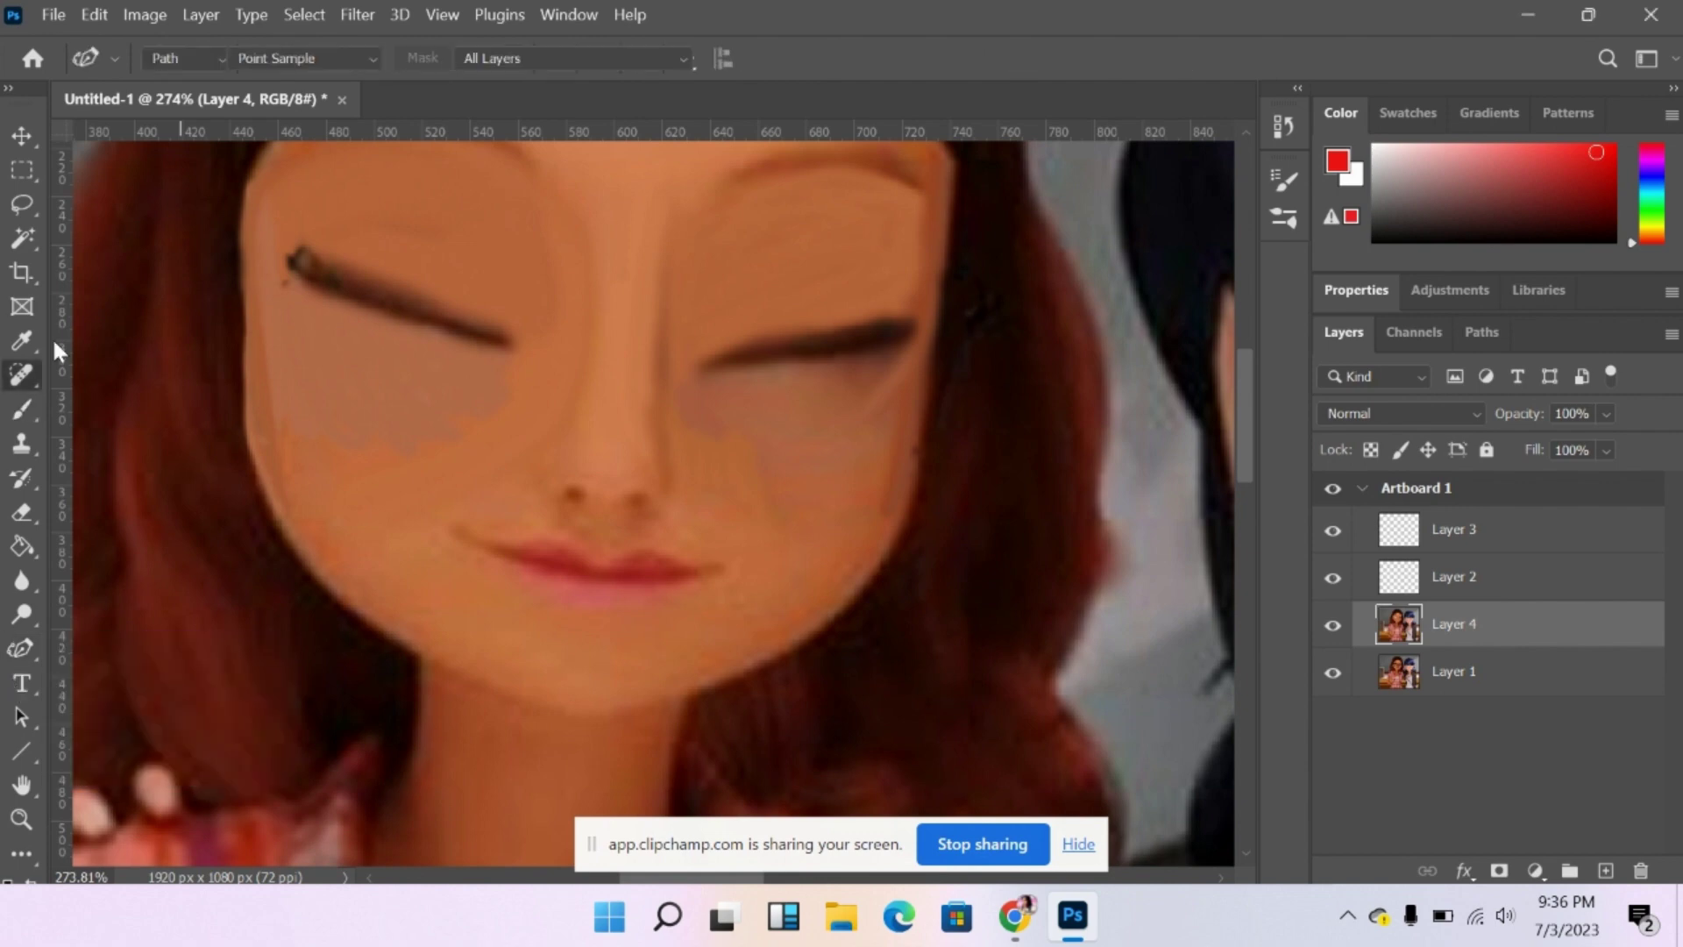
left_click(360, 291)
left_click(23, 411)
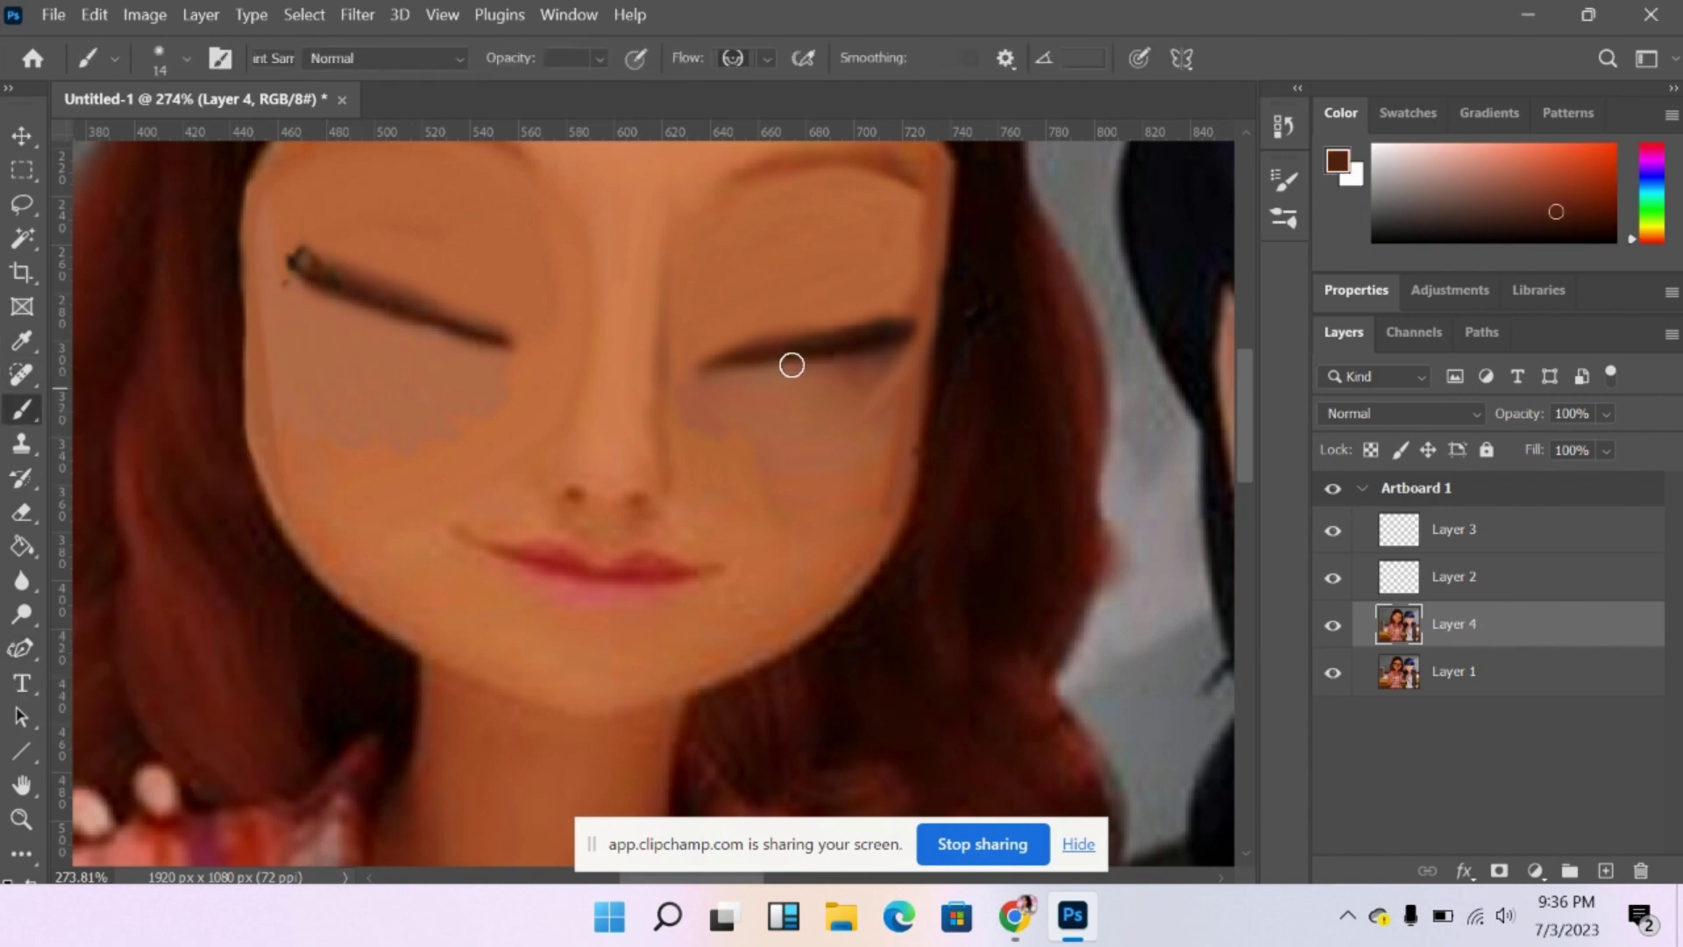
Undo the trial lash stroke on the photo copy, add a new layer above it and choose the Hard Round Pressure Size brush.
left_click_drag(890, 319, 821, 343)
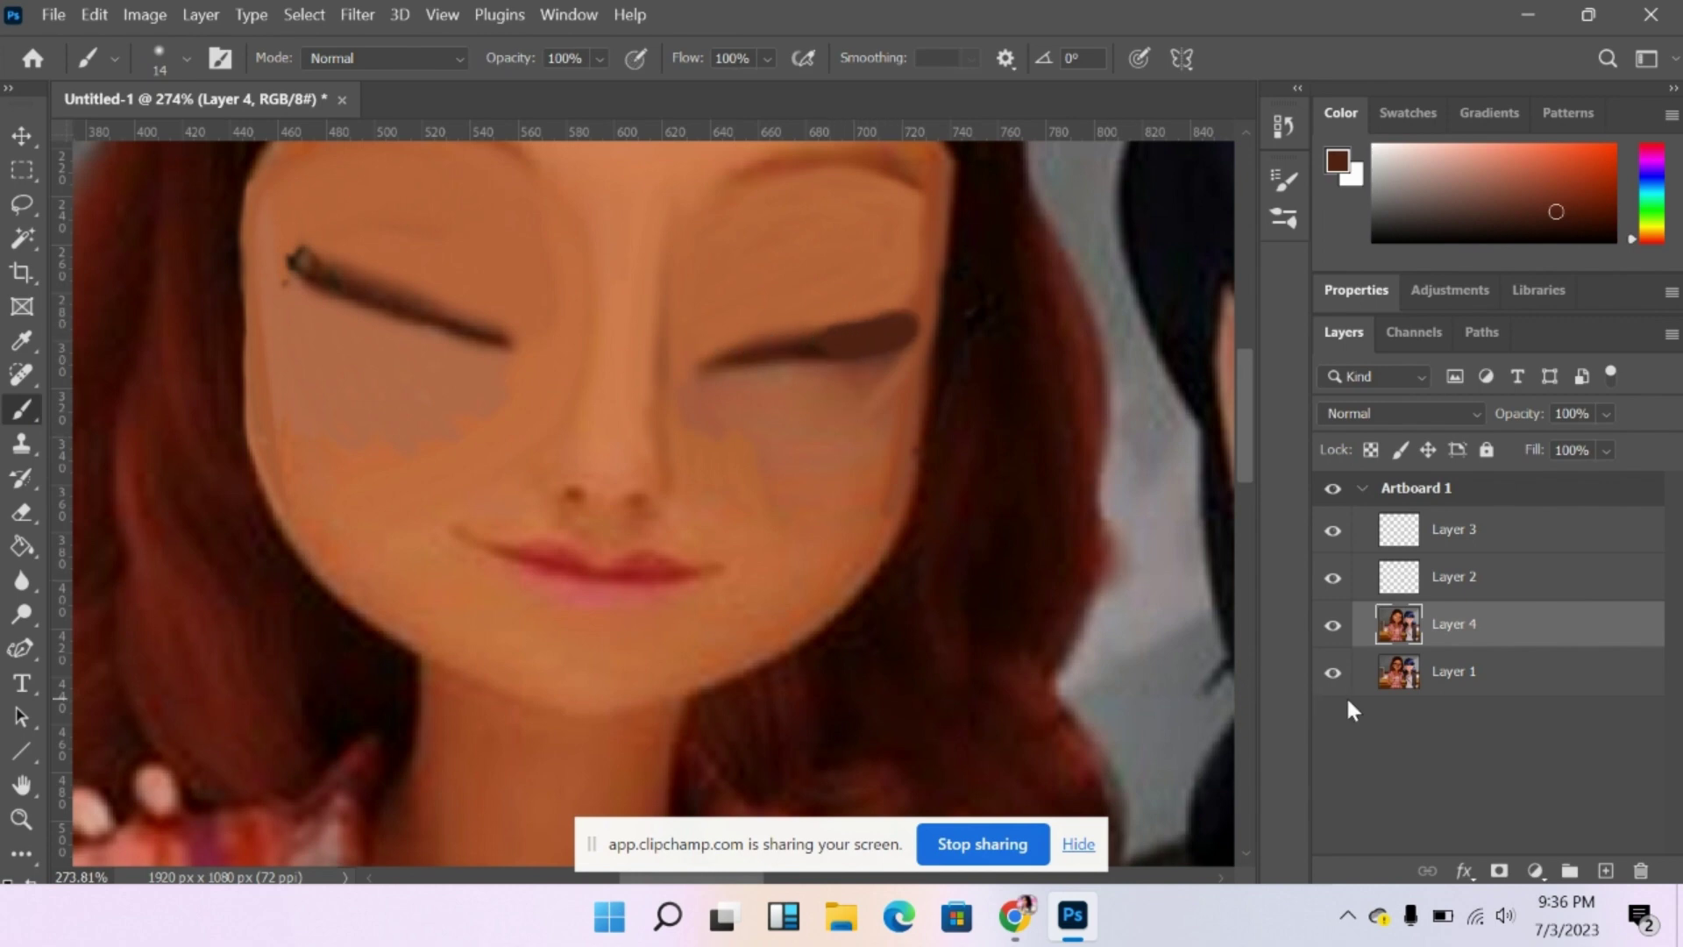
key("ctrl+z")
left_click(1597, 870)
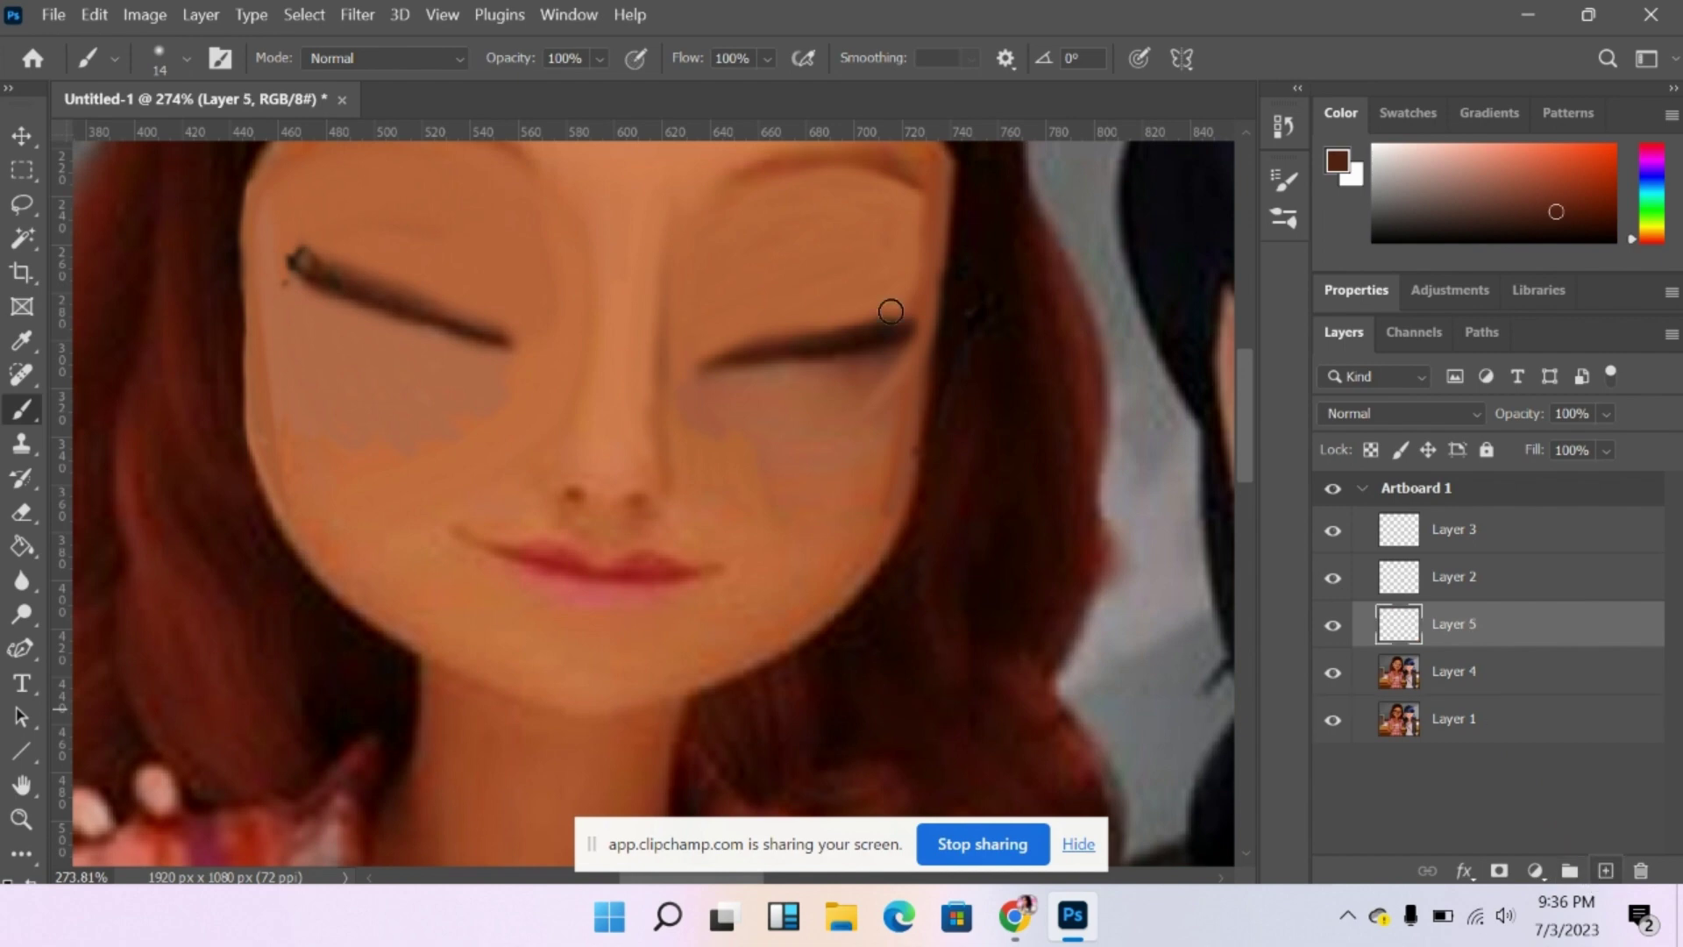
left_click(159, 56)
mouse_move(309, 366)
left_mouse_down()
mouse_move(313, 403)
mouse_move(312, 383)
left_mouse_up()
left_click(237, 422)
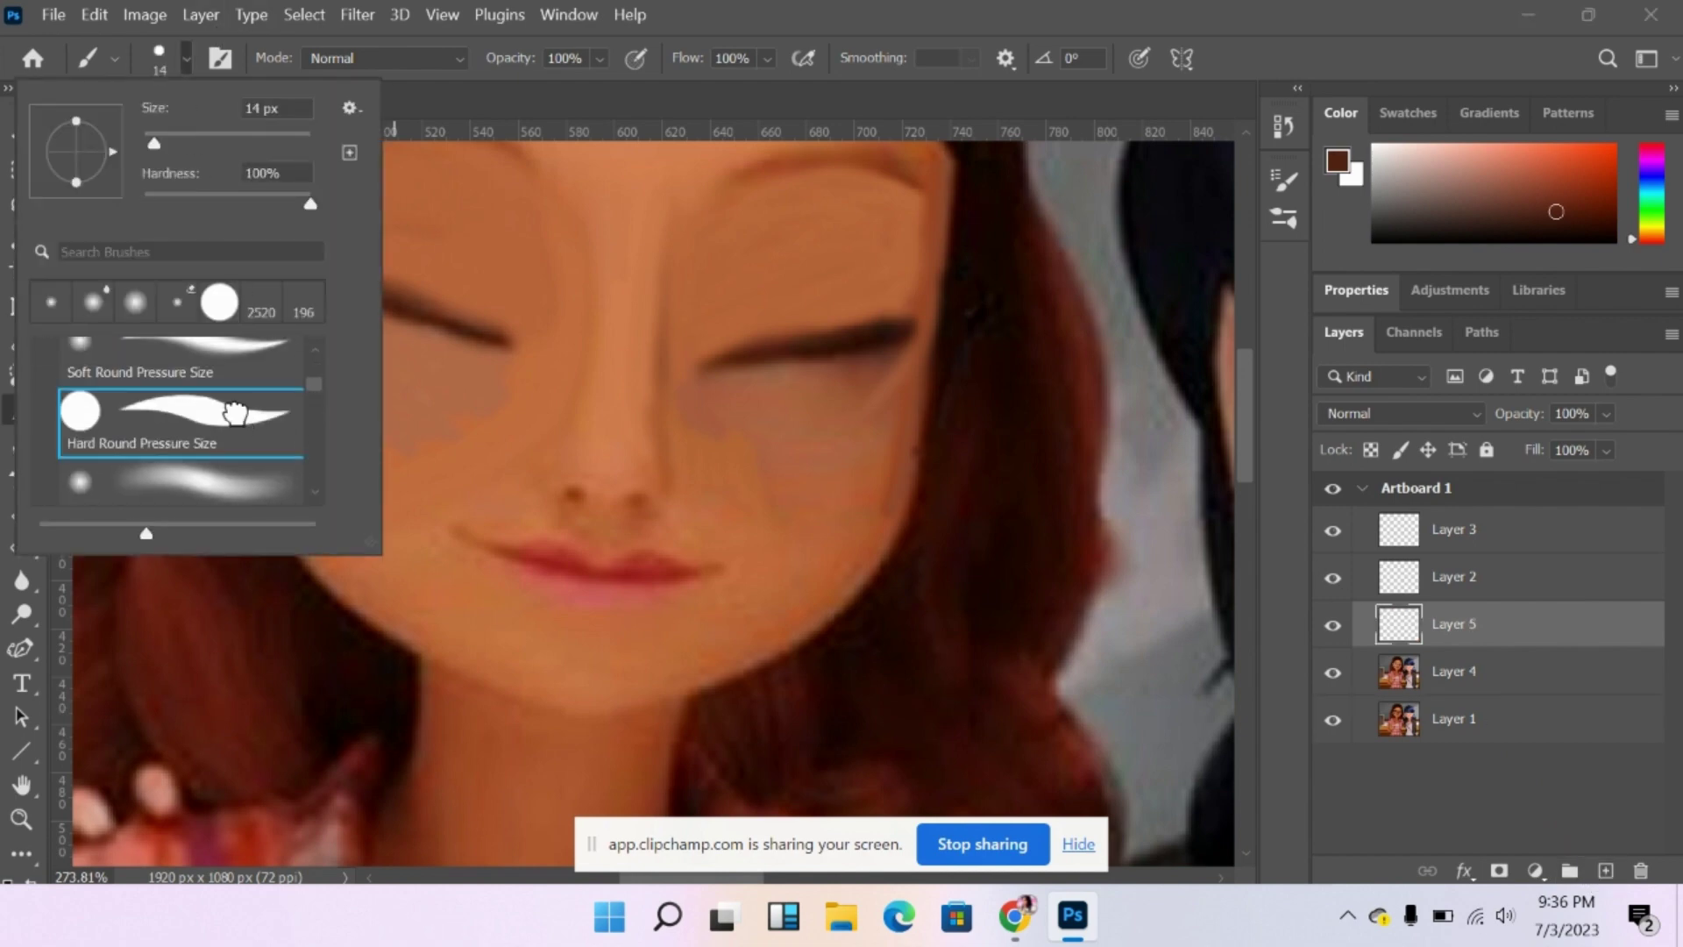
left_click(709, 371)
mouse_move(710, 371)
left_mouse_down()
mouse_move(864, 336)
mouse_move(905, 304)
left_mouse_up()
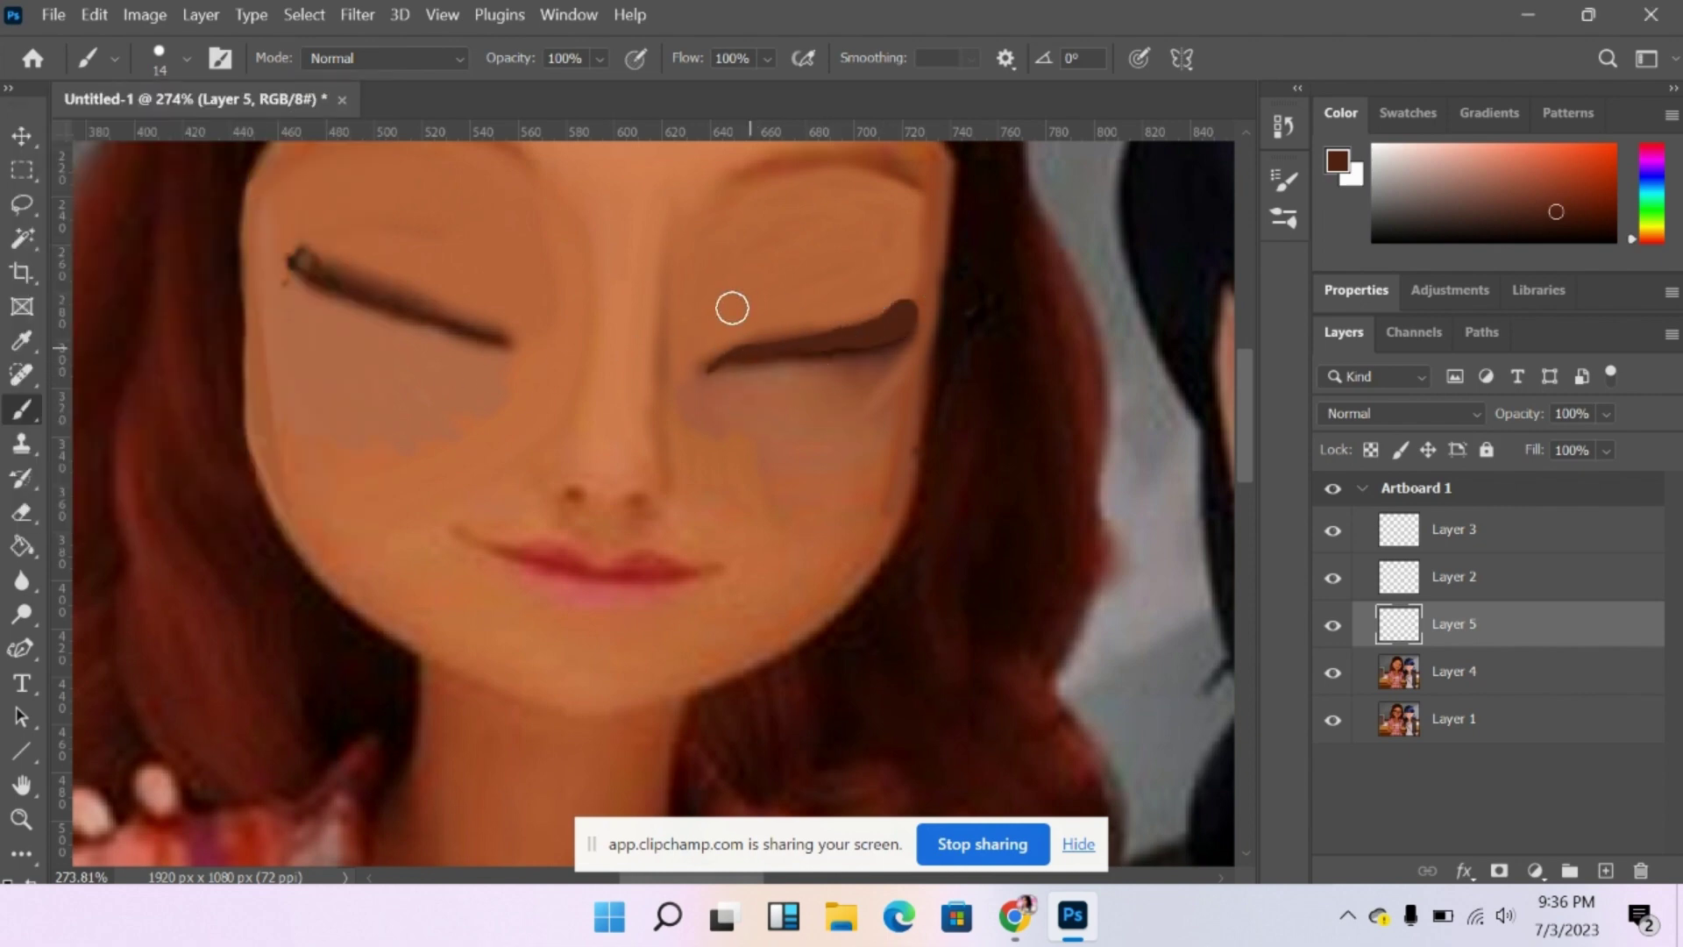
key("ctrl+z")
mouse_move(714, 369)
left_mouse_down()
mouse_move(909, 308)
mouse_move(887, 336)
mouse_move(775, 349)
left_mouse_up()
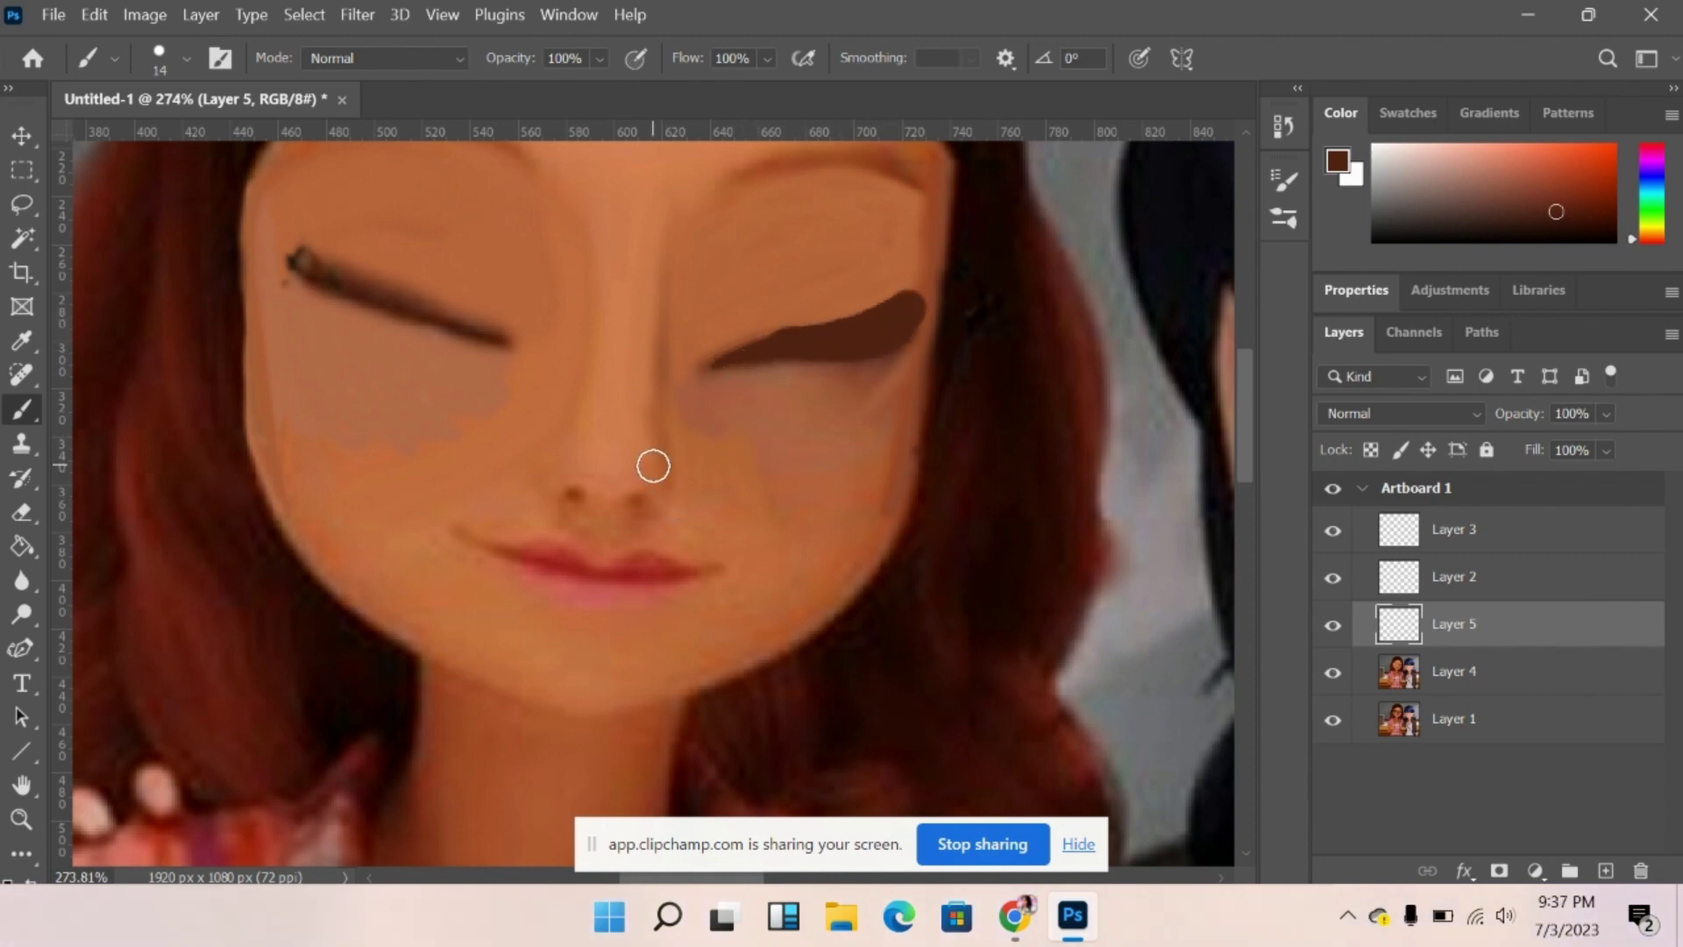
key("ctrl+z")
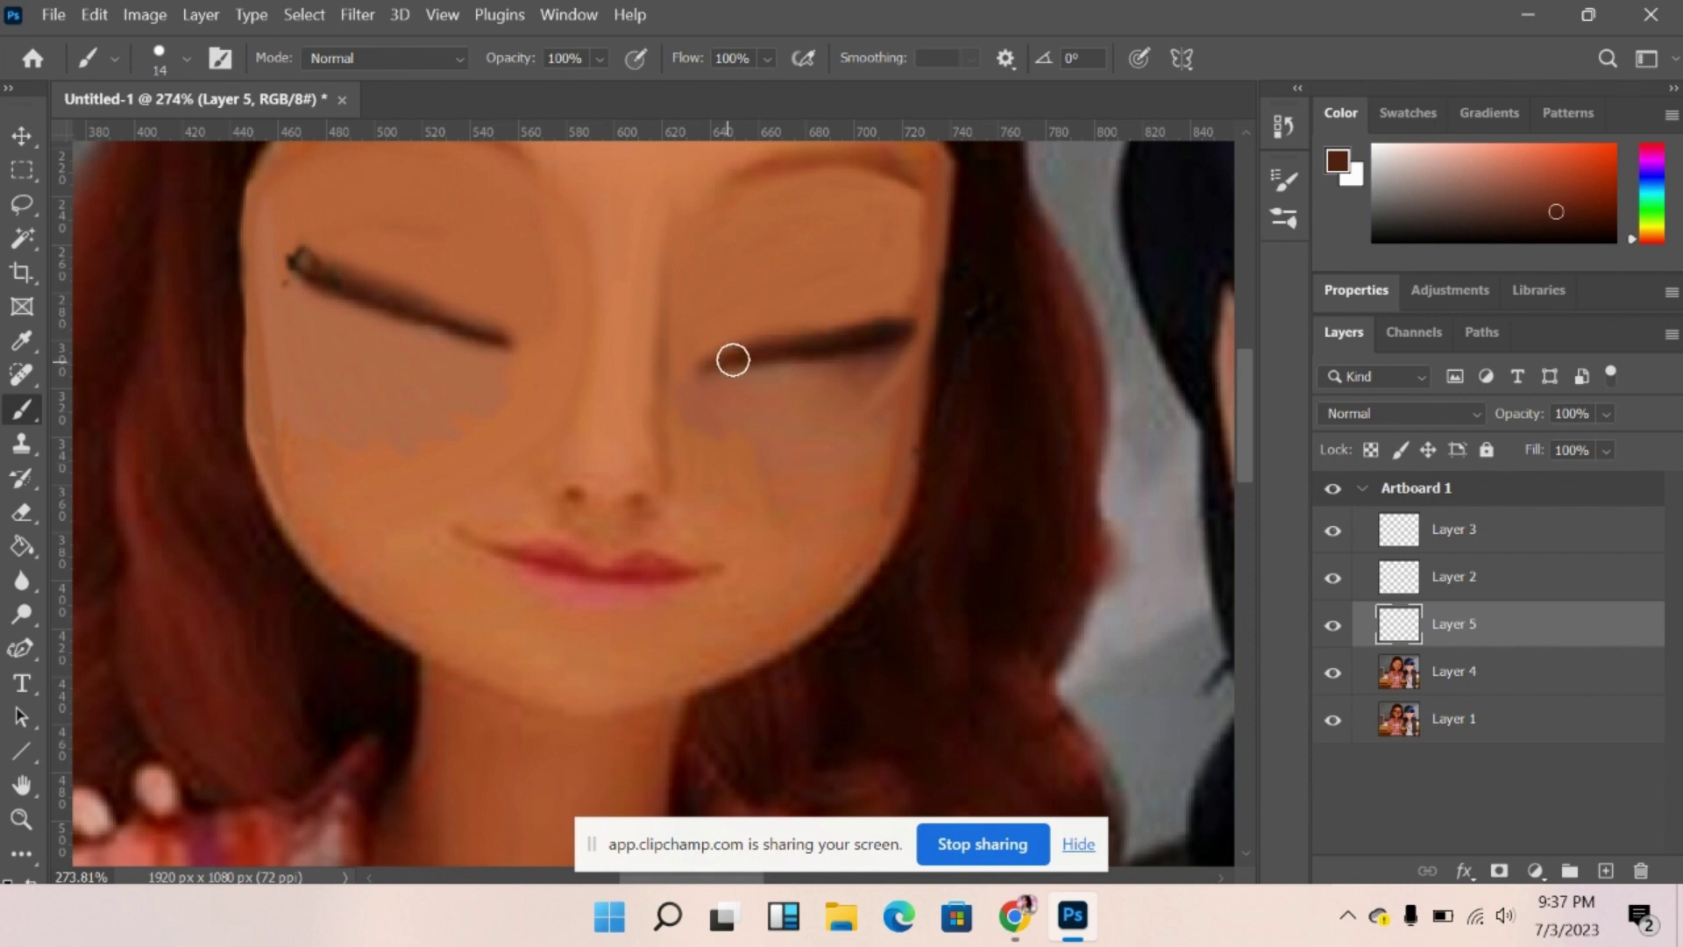
Paint dark brown lash lines with small outer lashes over both closed eyes on the new layer with the 14 px brush.
mouse_move(864, 332)
left_mouse_down()
mouse_move(905, 312)
mouse_move(868, 338)
mouse_move(777, 350)
mouse_move(887, 338)
left_mouse_up()
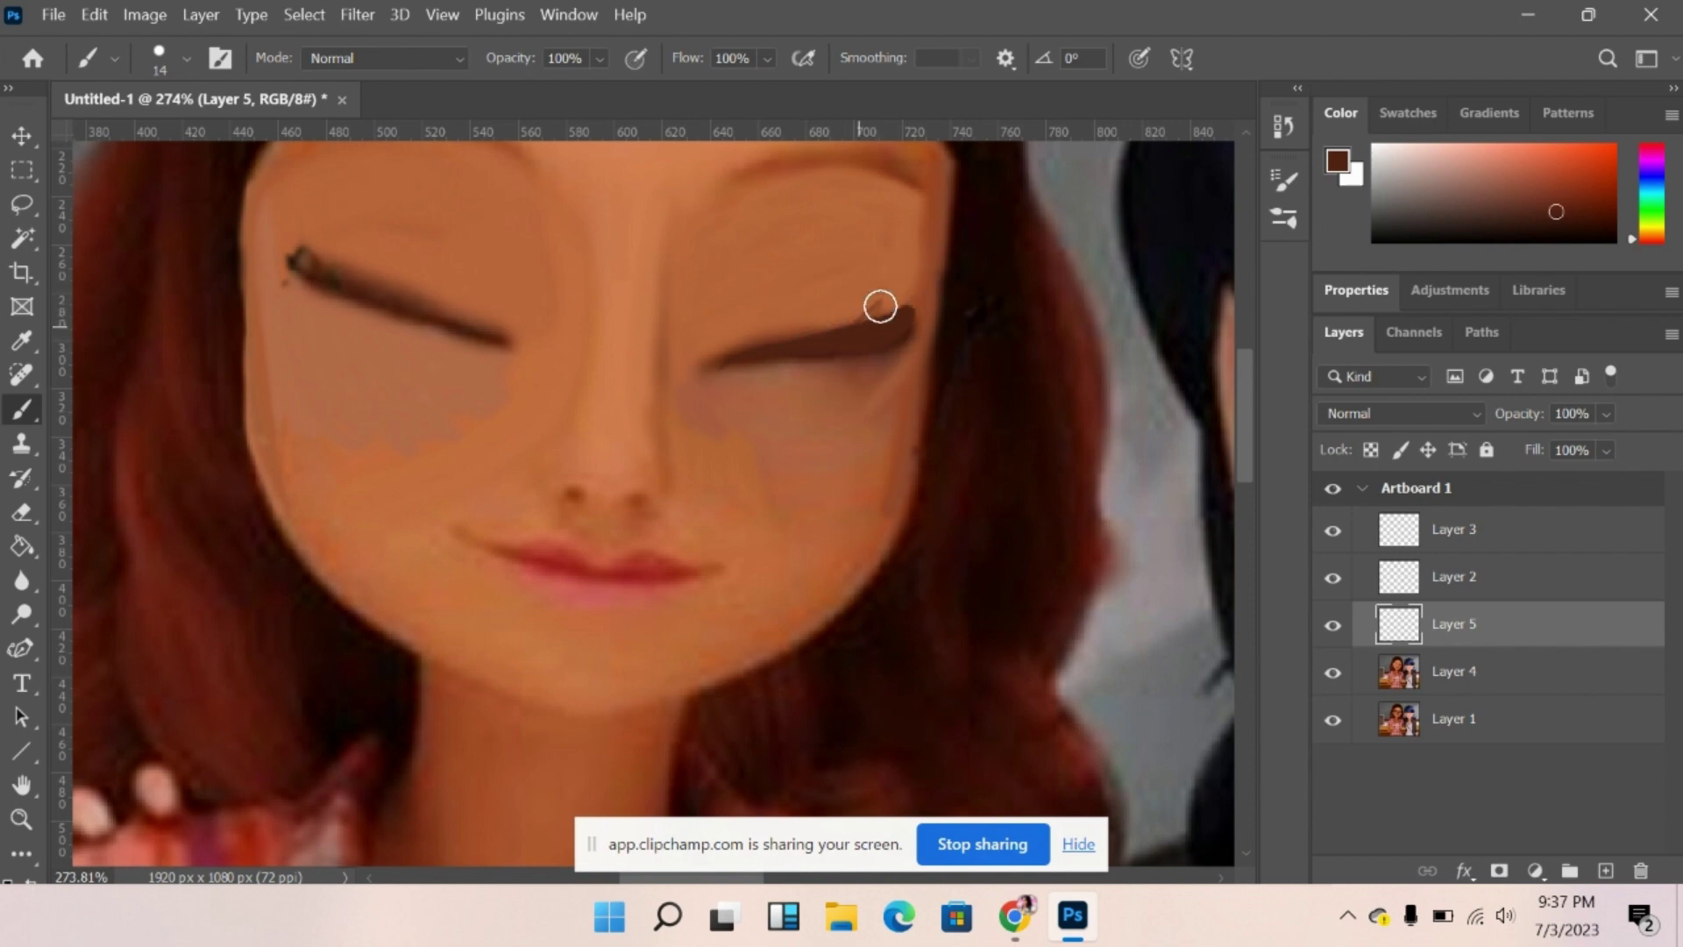
mouse_move(868, 316)
left_mouse_down()
mouse_move(879, 300)
mouse_move(841, 333)
left_mouse_up()
mouse_move(494, 337)
left_mouse_down()
mouse_move(281, 248)
mouse_move(307, 275)
mouse_move(429, 301)
mouse_move(302, 260)
mouse_move(366, 292)
mouse_move(325, 247)
mouse_move(365, 283)
left_mouse_up()
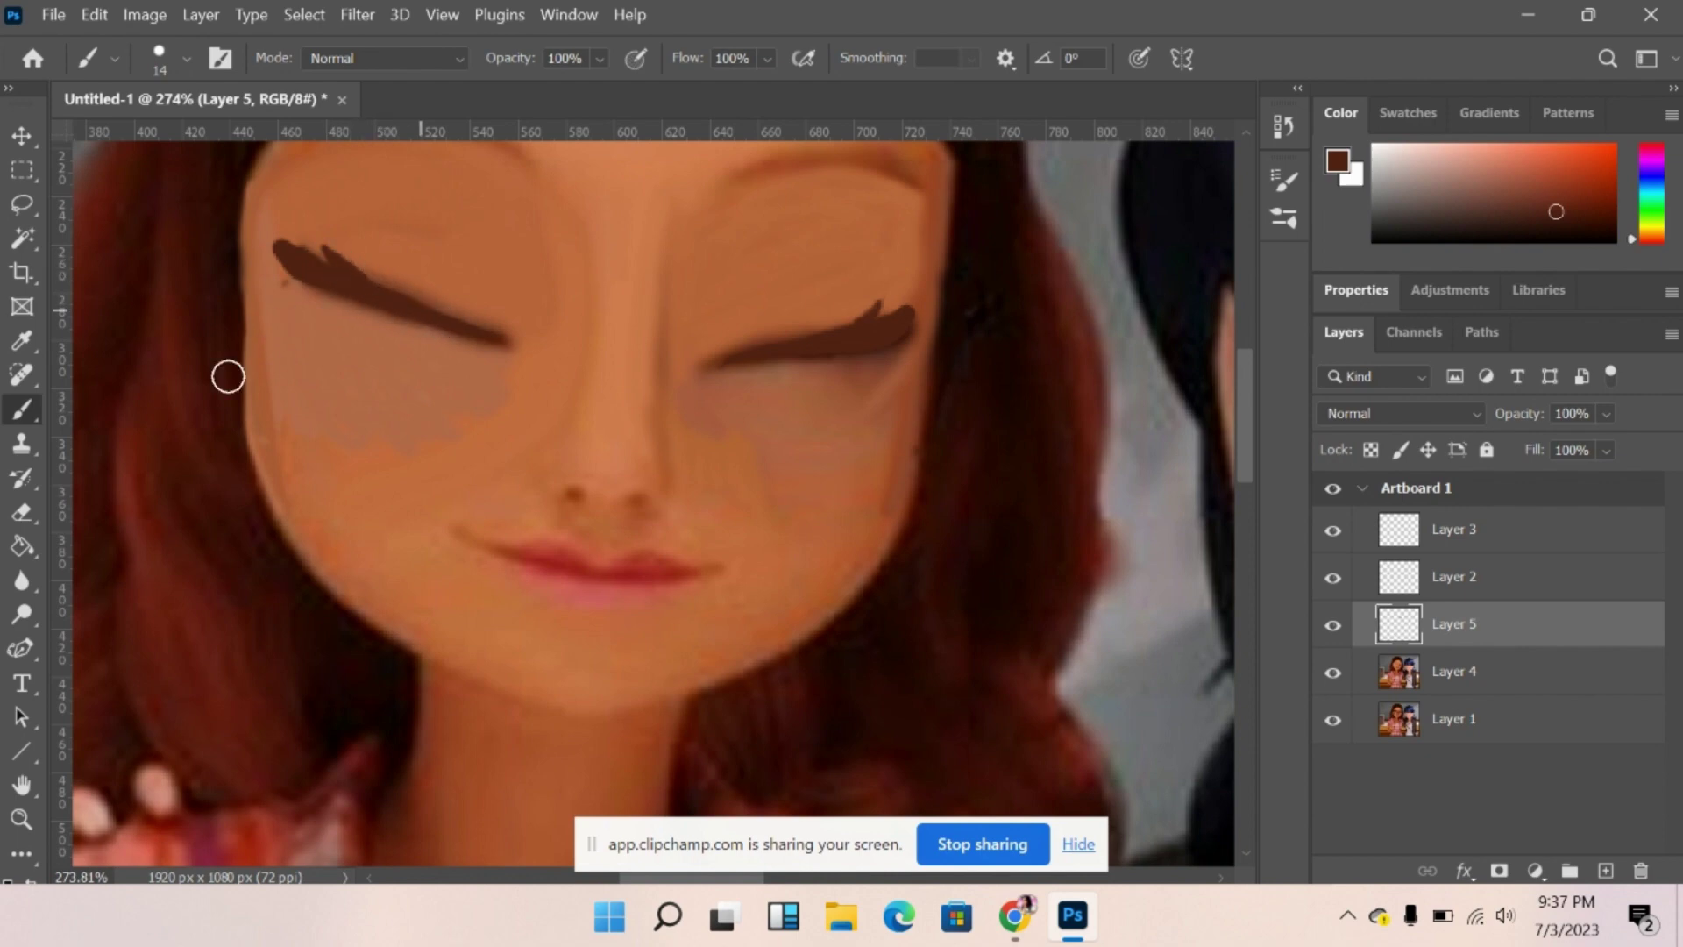
Smudge skin tone over the forehead mole and the discolored under-eye patches on Layer 4 with the 7 px Smudge brush.
left_click(20, 821)
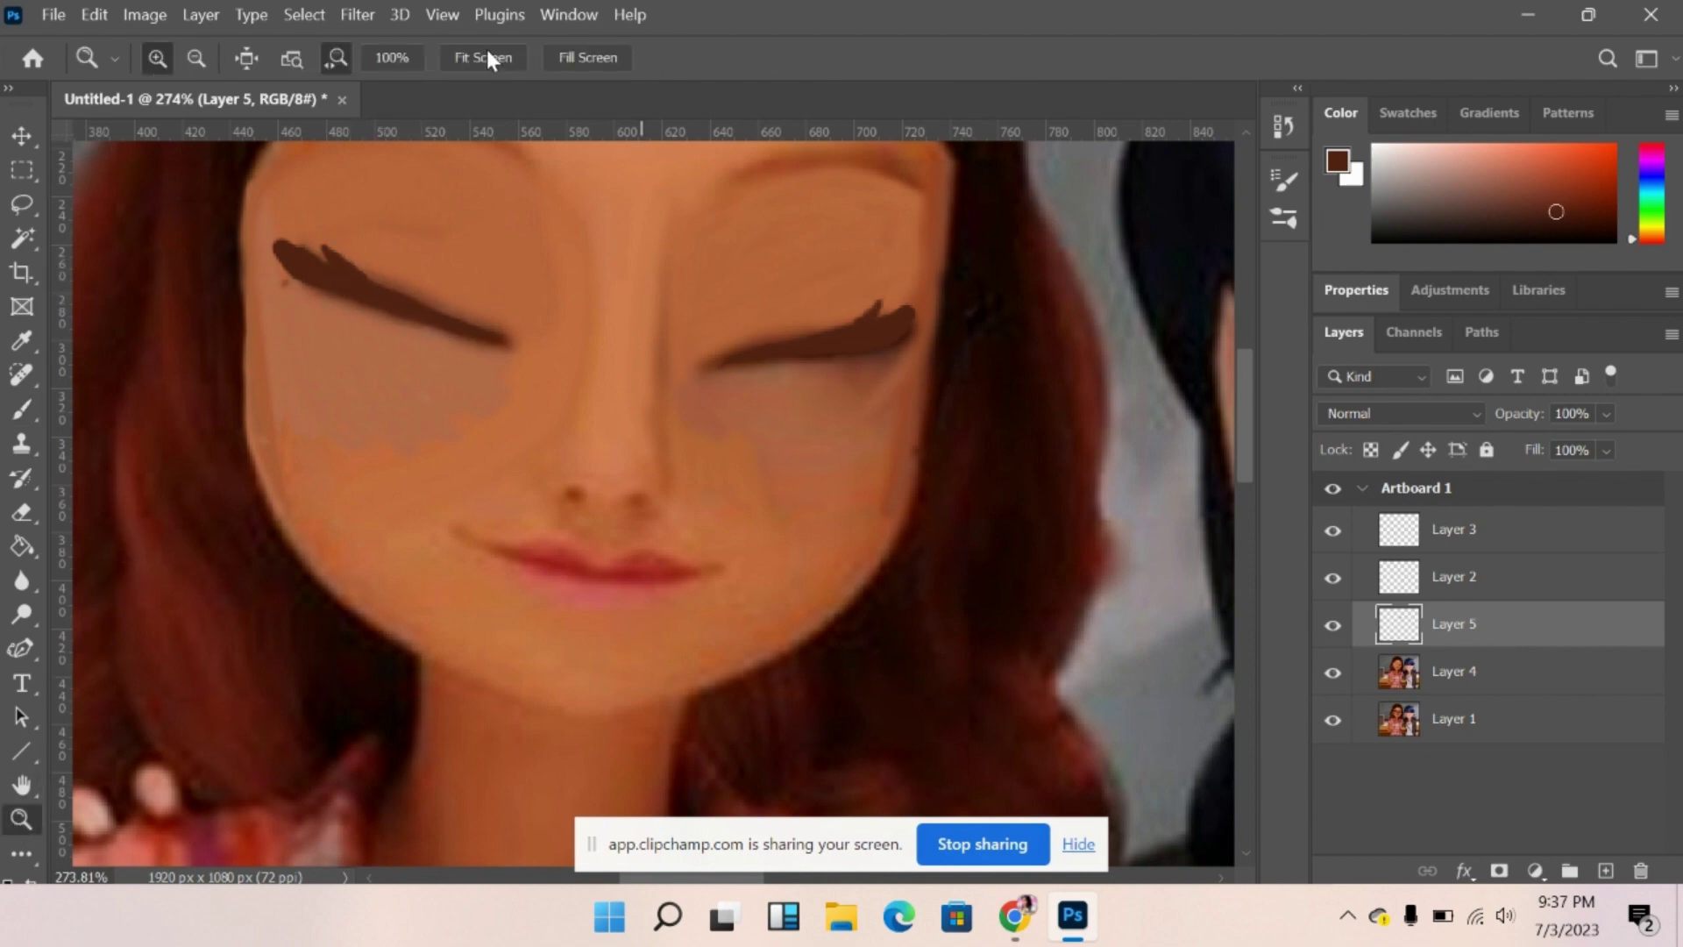
left_click(484, 57)
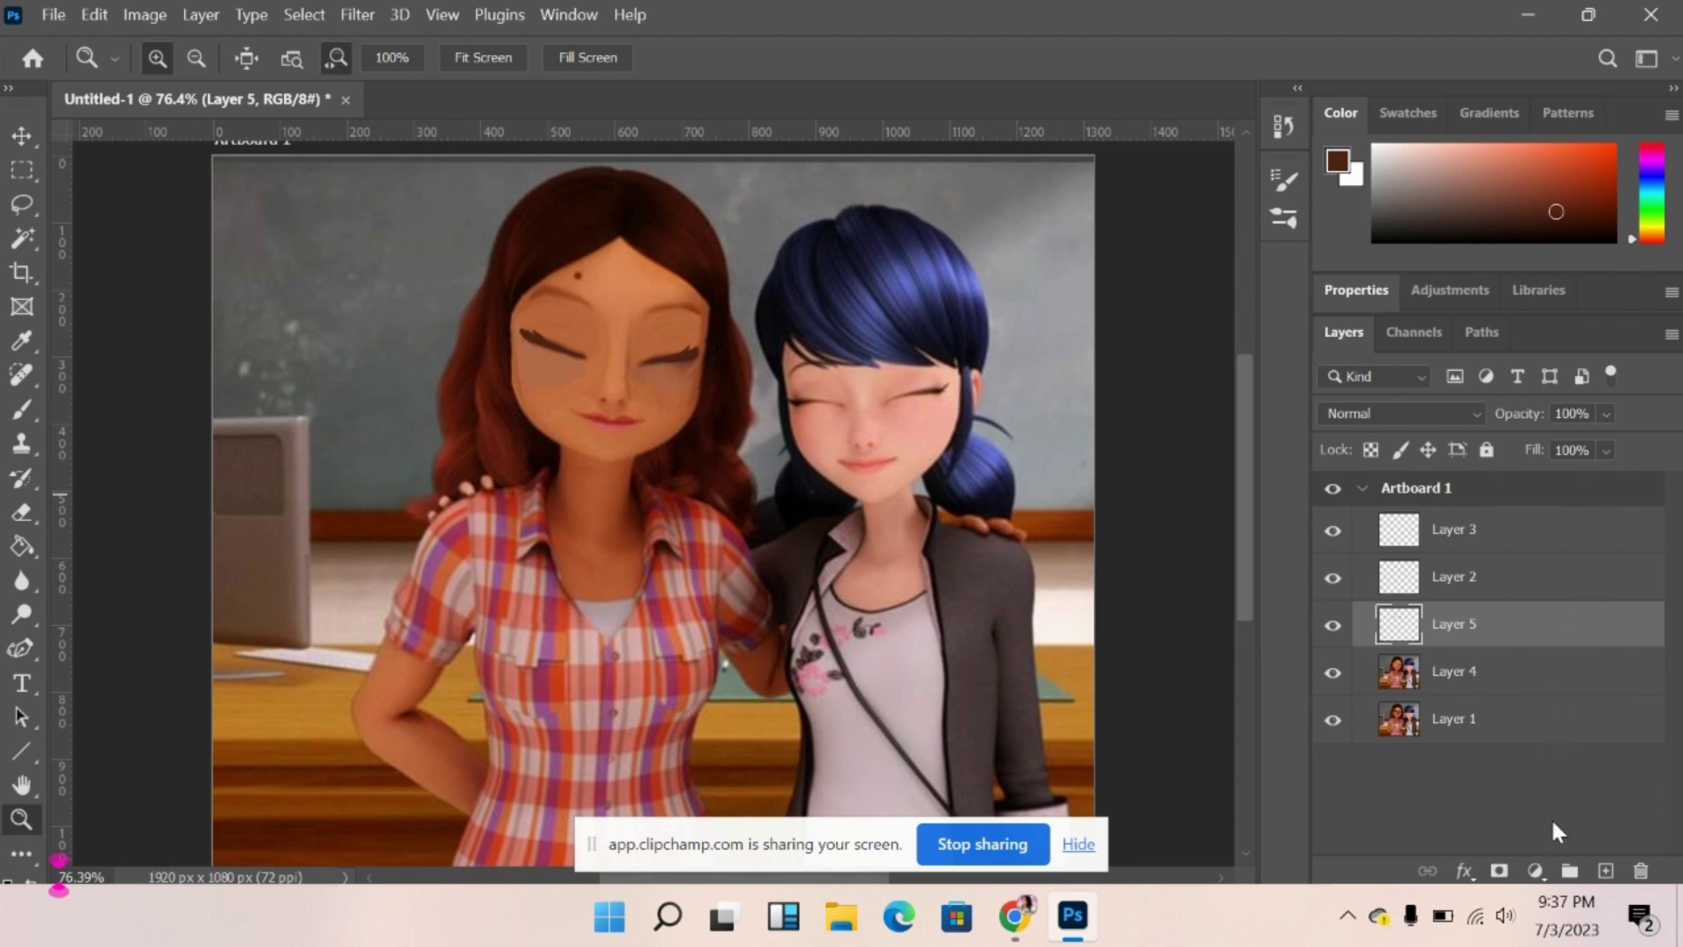
left_click(1492, 682)
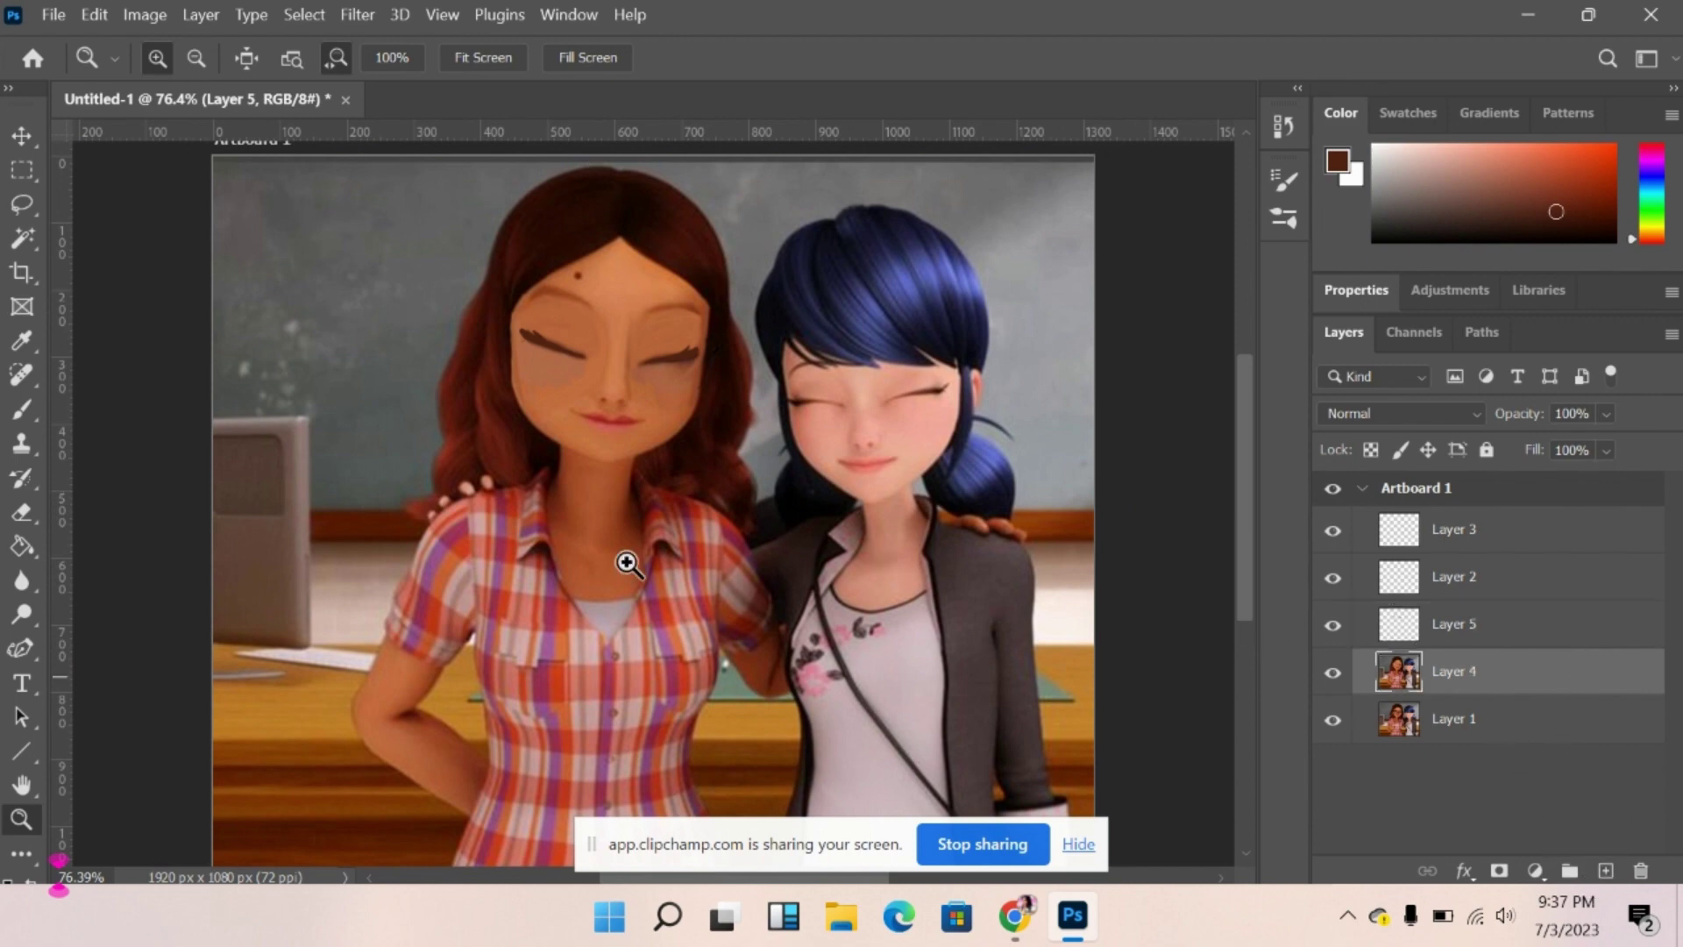
left_click(22, 582)
right_click(29, 596)
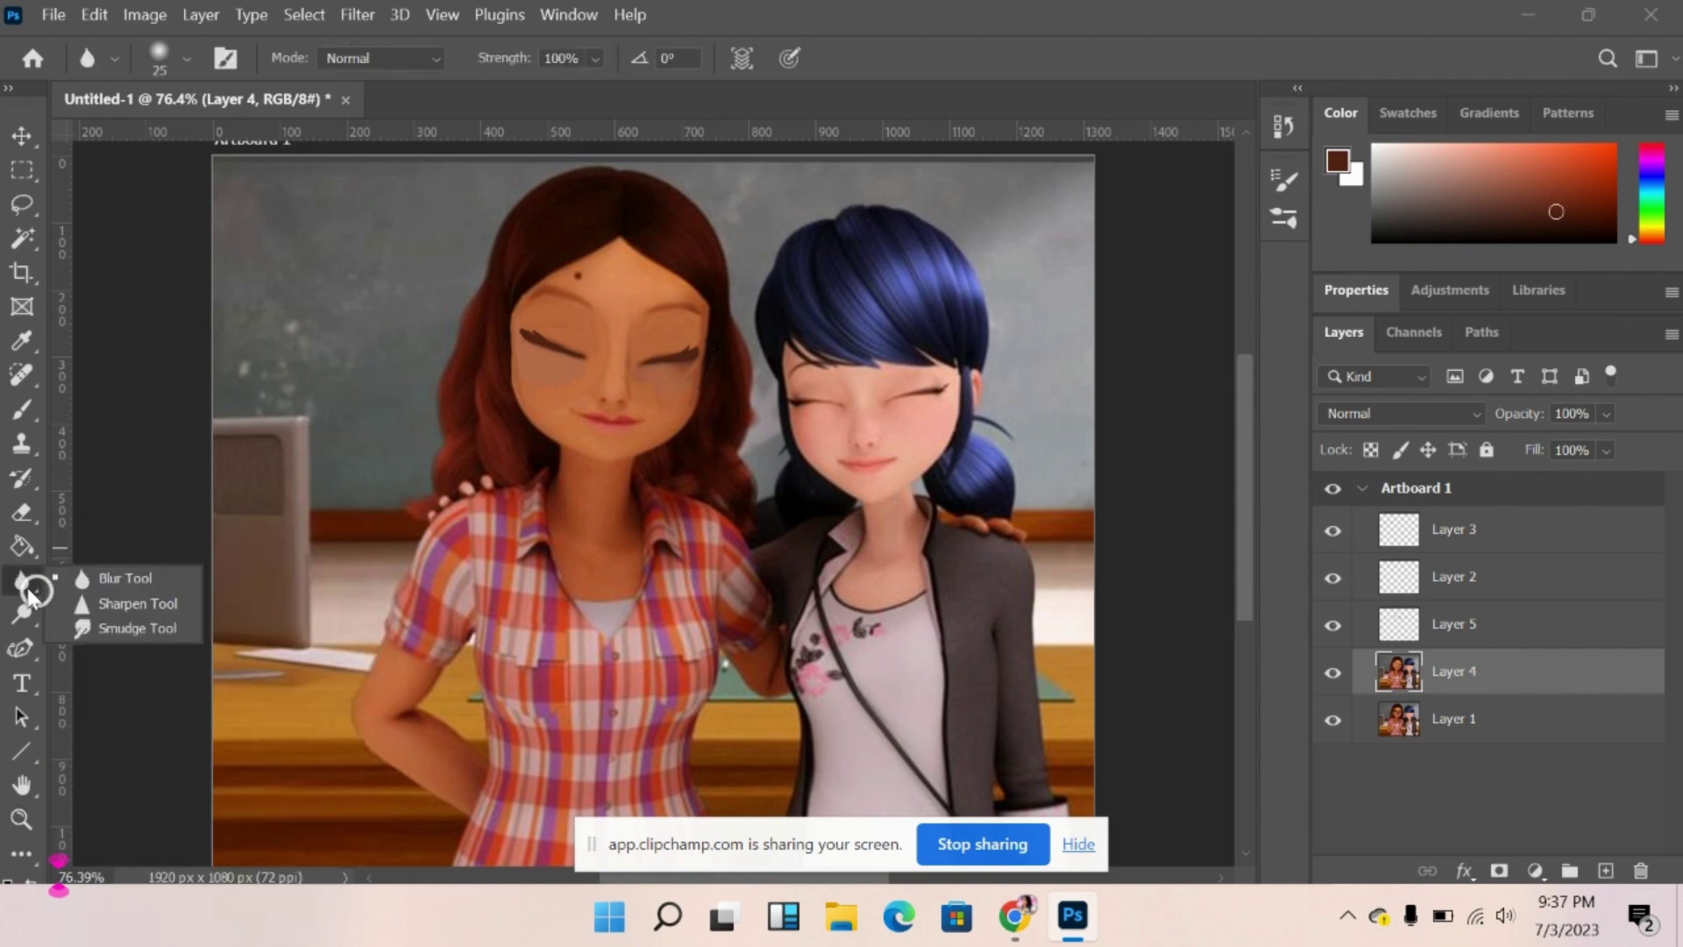
left_click(97, 624)
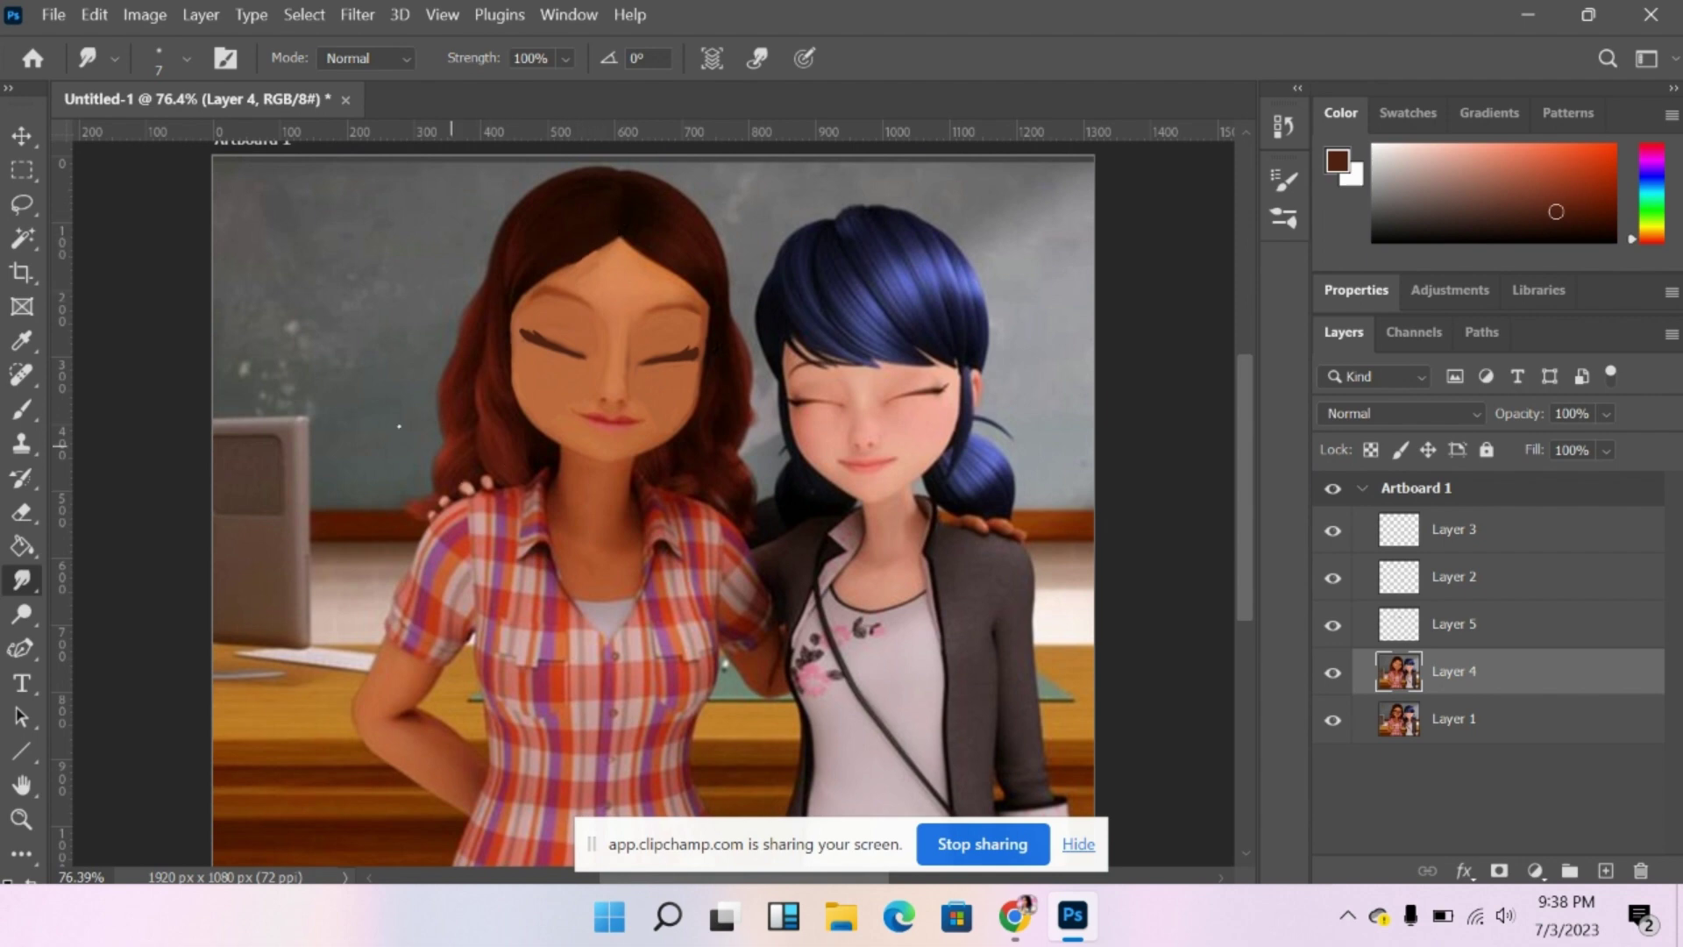
left_click(22, 820)
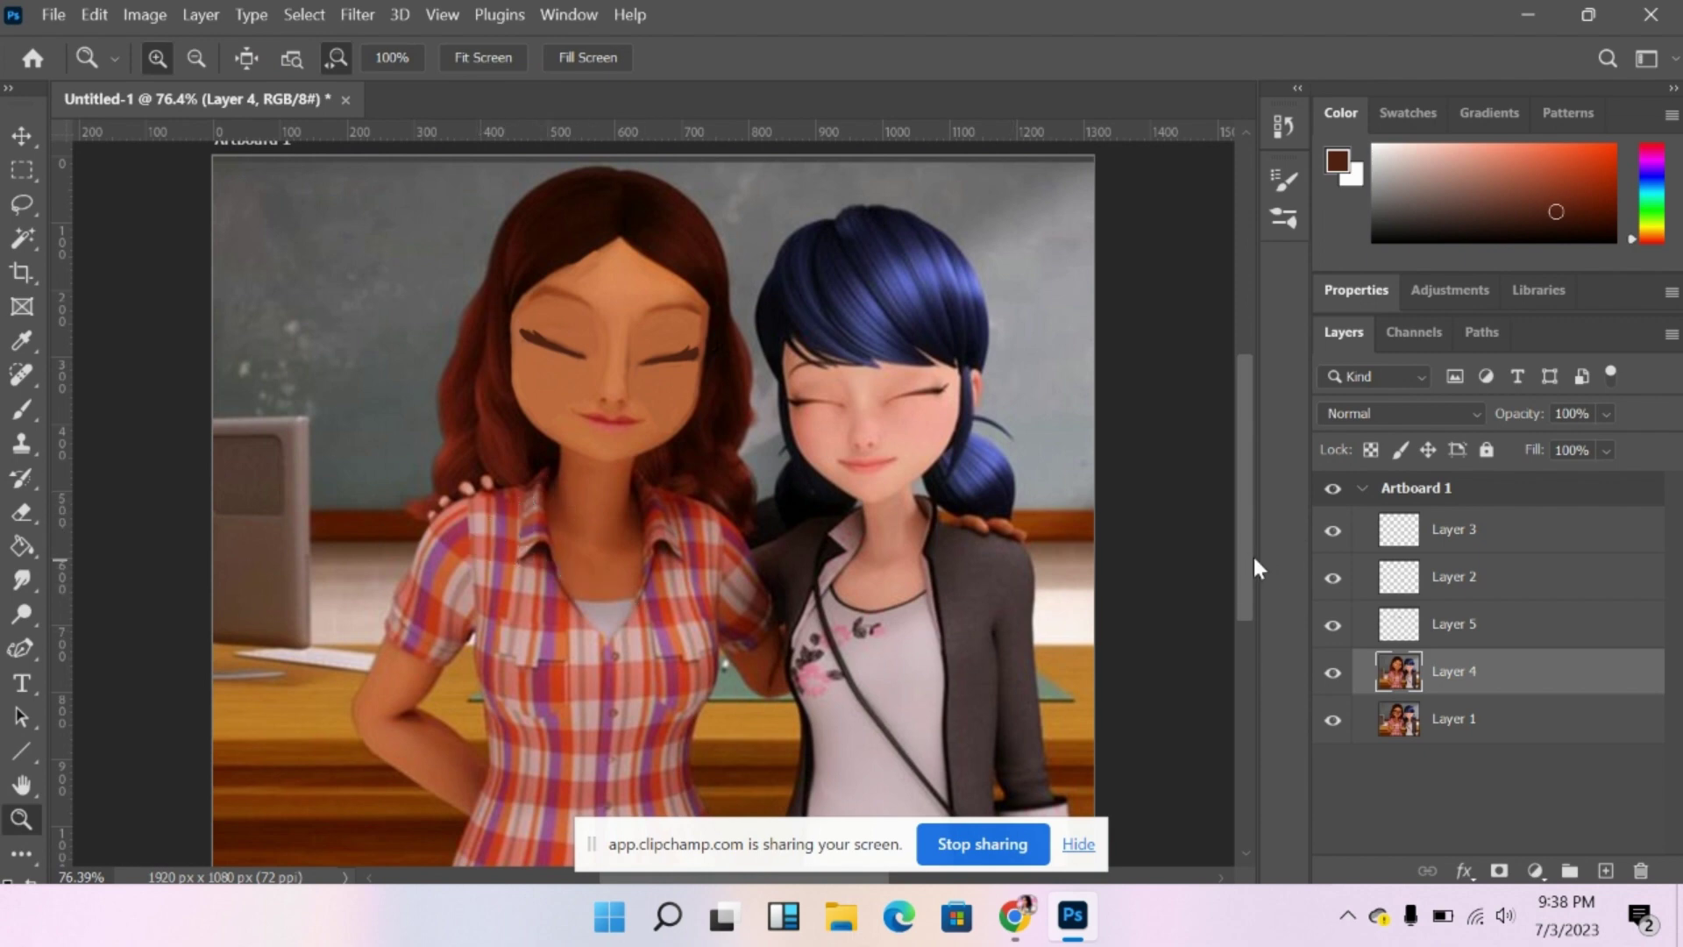
scroll(1253, 570, "down", 2)
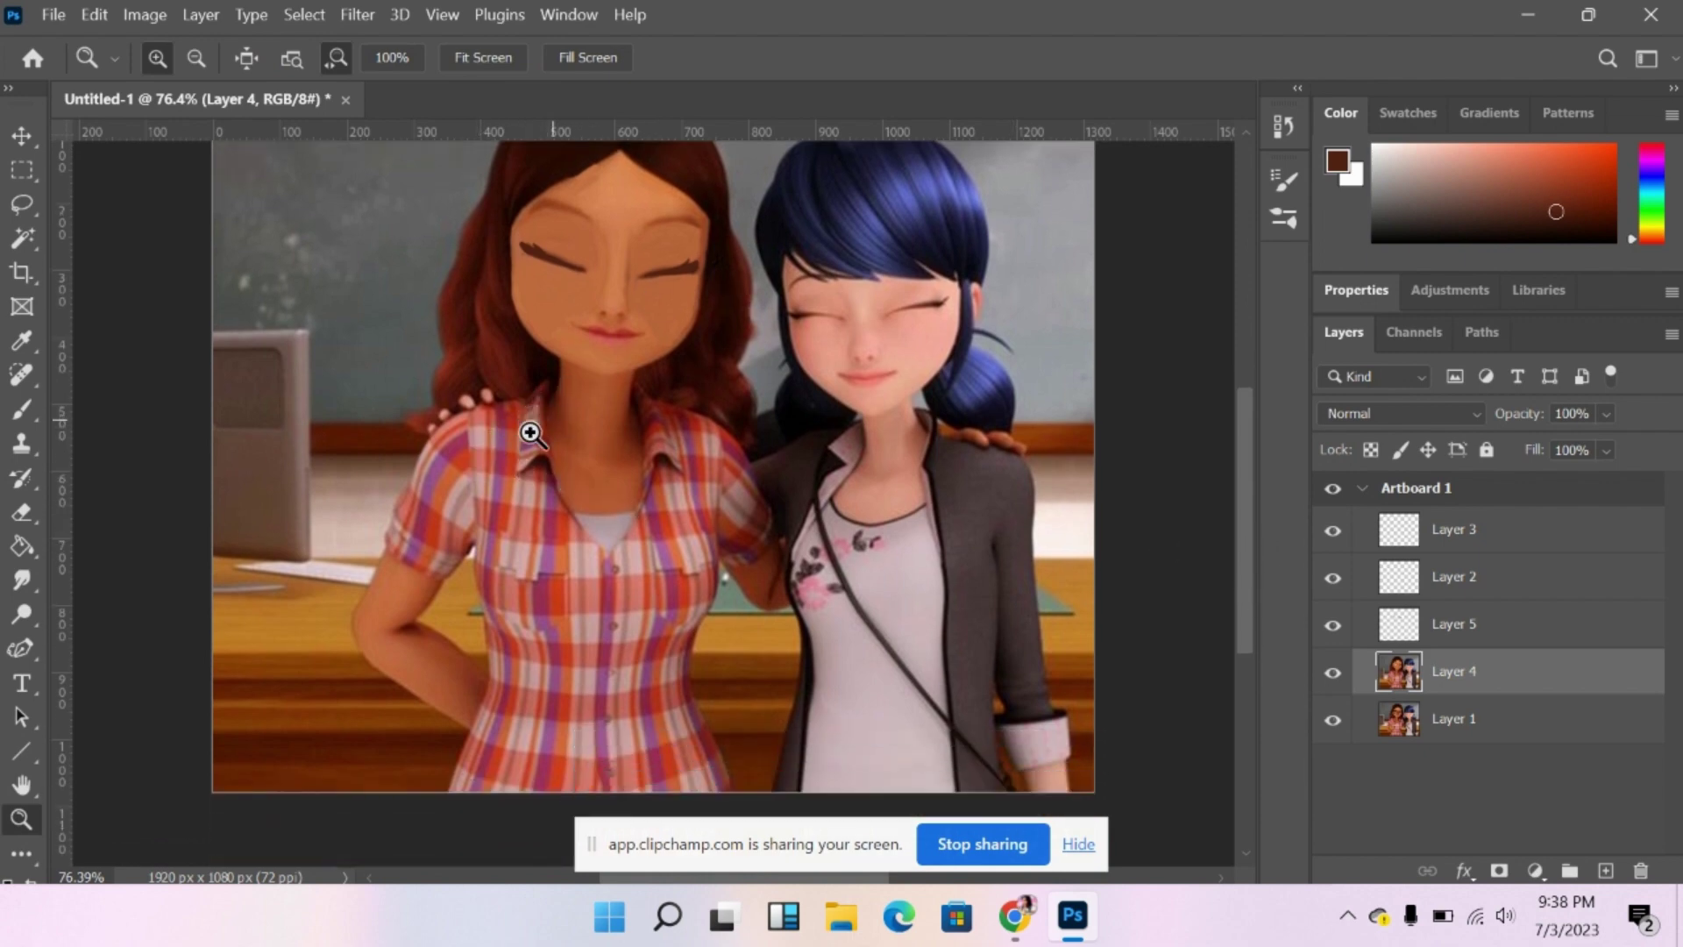
left_click_drag(477, 623, 496, 628)
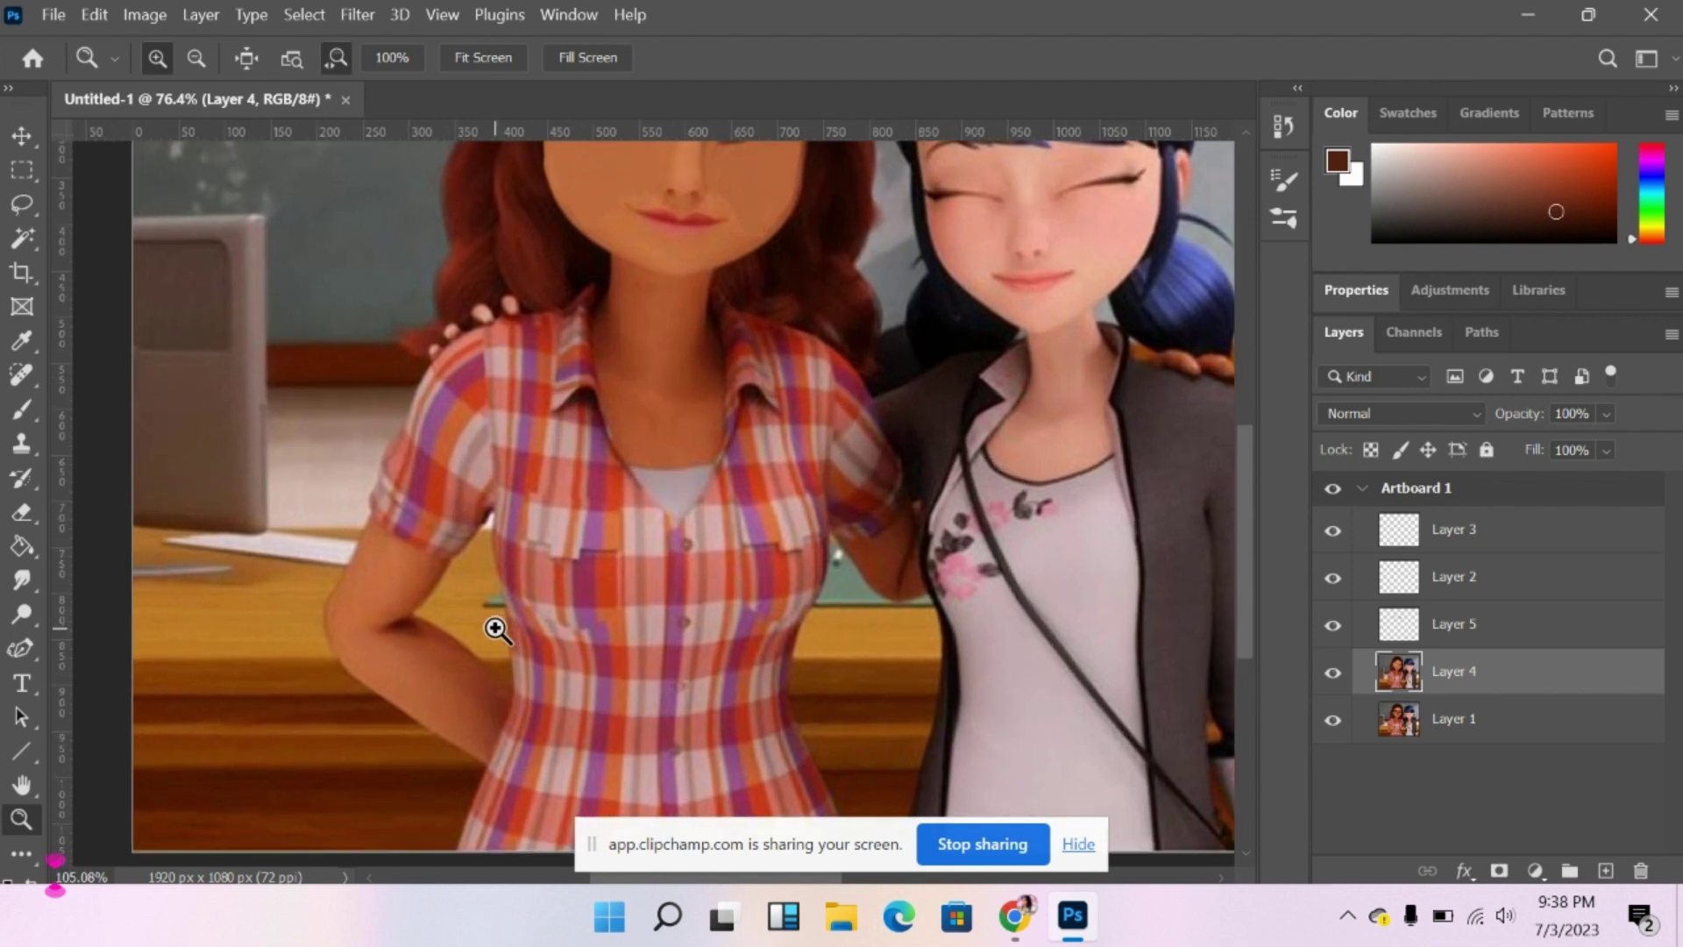
mouse_move(710, 349)
left_mouse_down()
mouse_move(725, 376)
mouse_move(622, 365)
mouse_move(654, 350)
mouse_move(570, 331)
mouse_move(704, 345)
left_mouse_up()
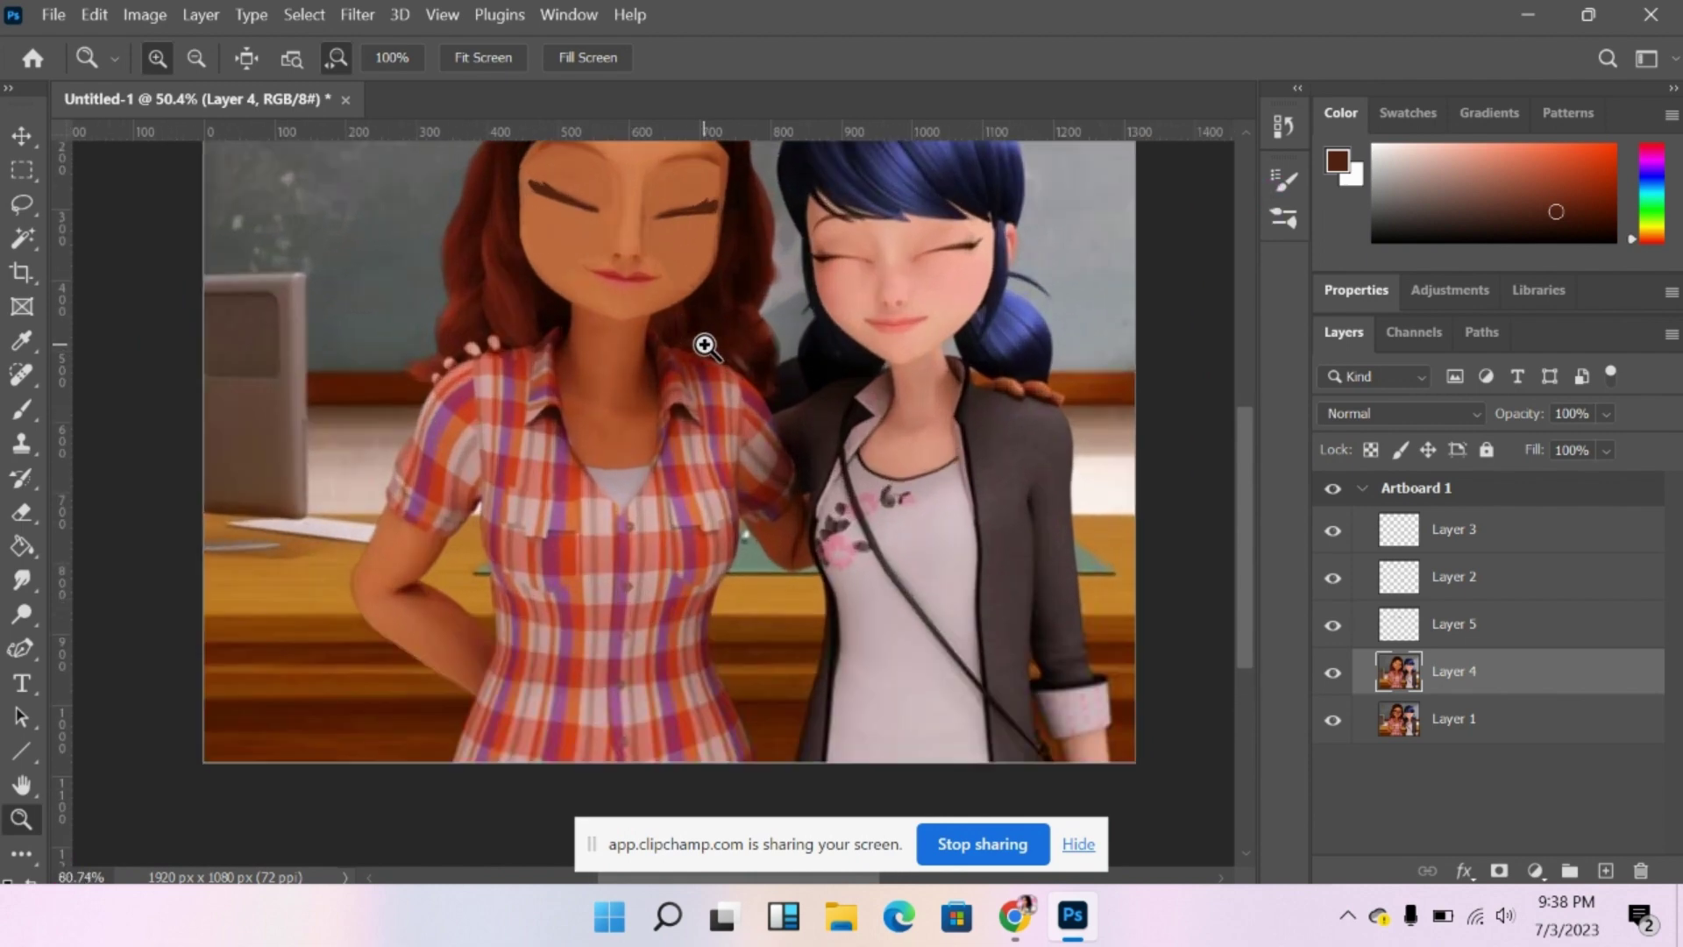
left_click_drag(586, 412, 666, 426)
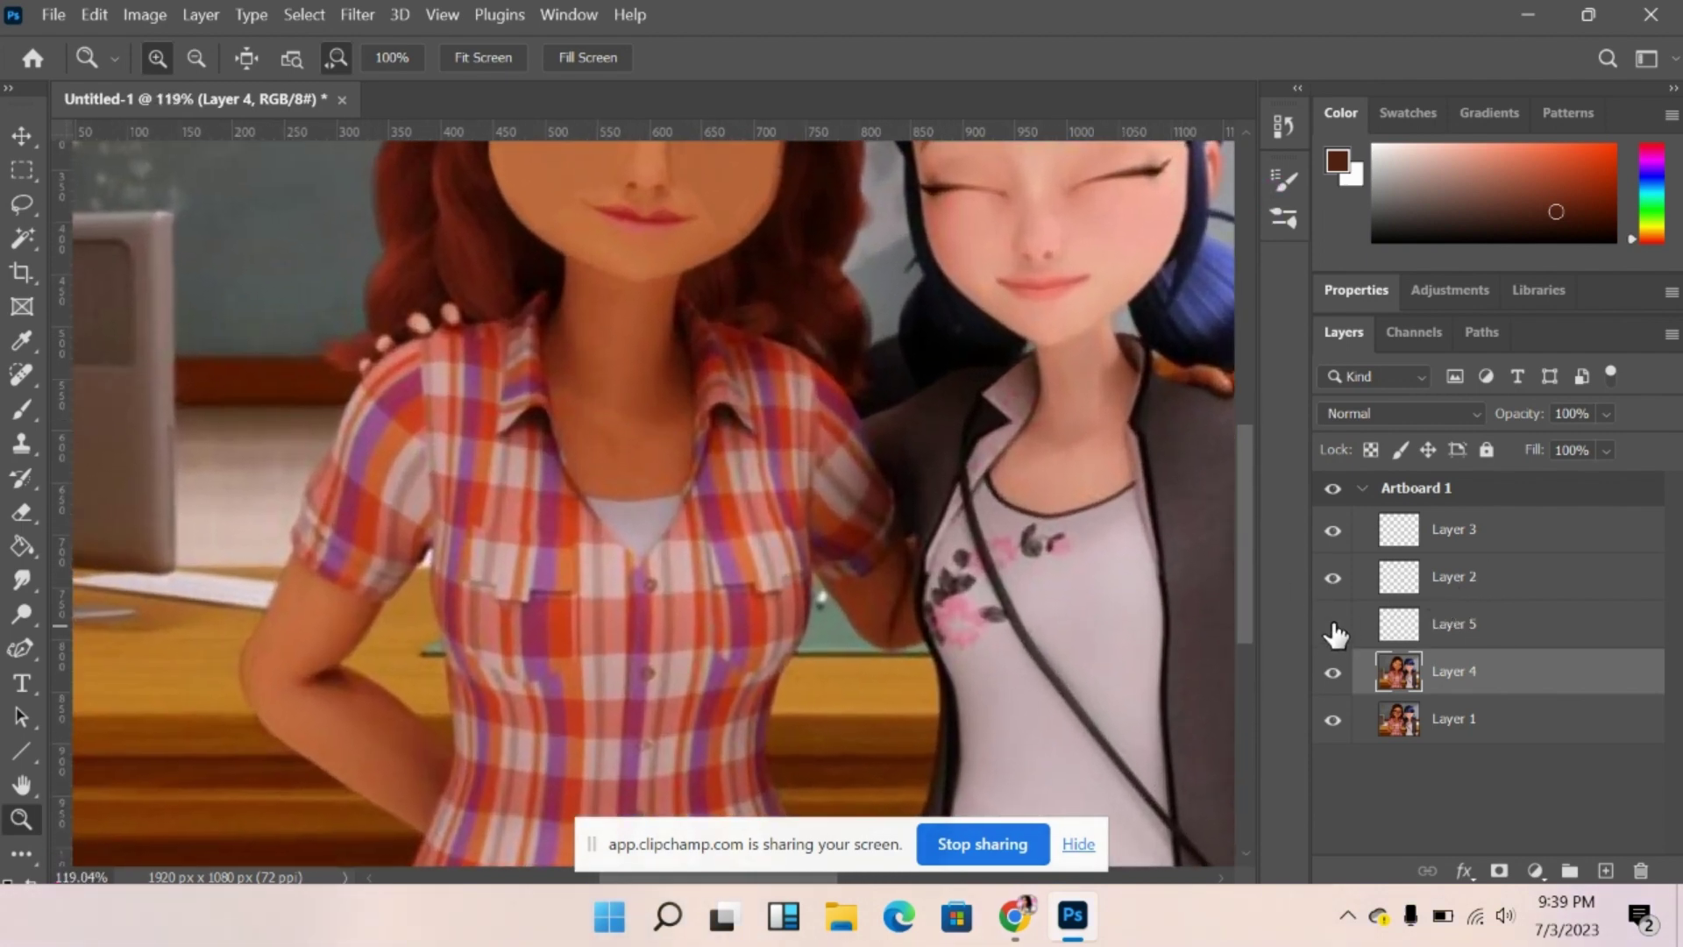
Add a new layer above Layer 3, set the foreground color to black and switch to the Brush tool.
left_click(1473, 580)
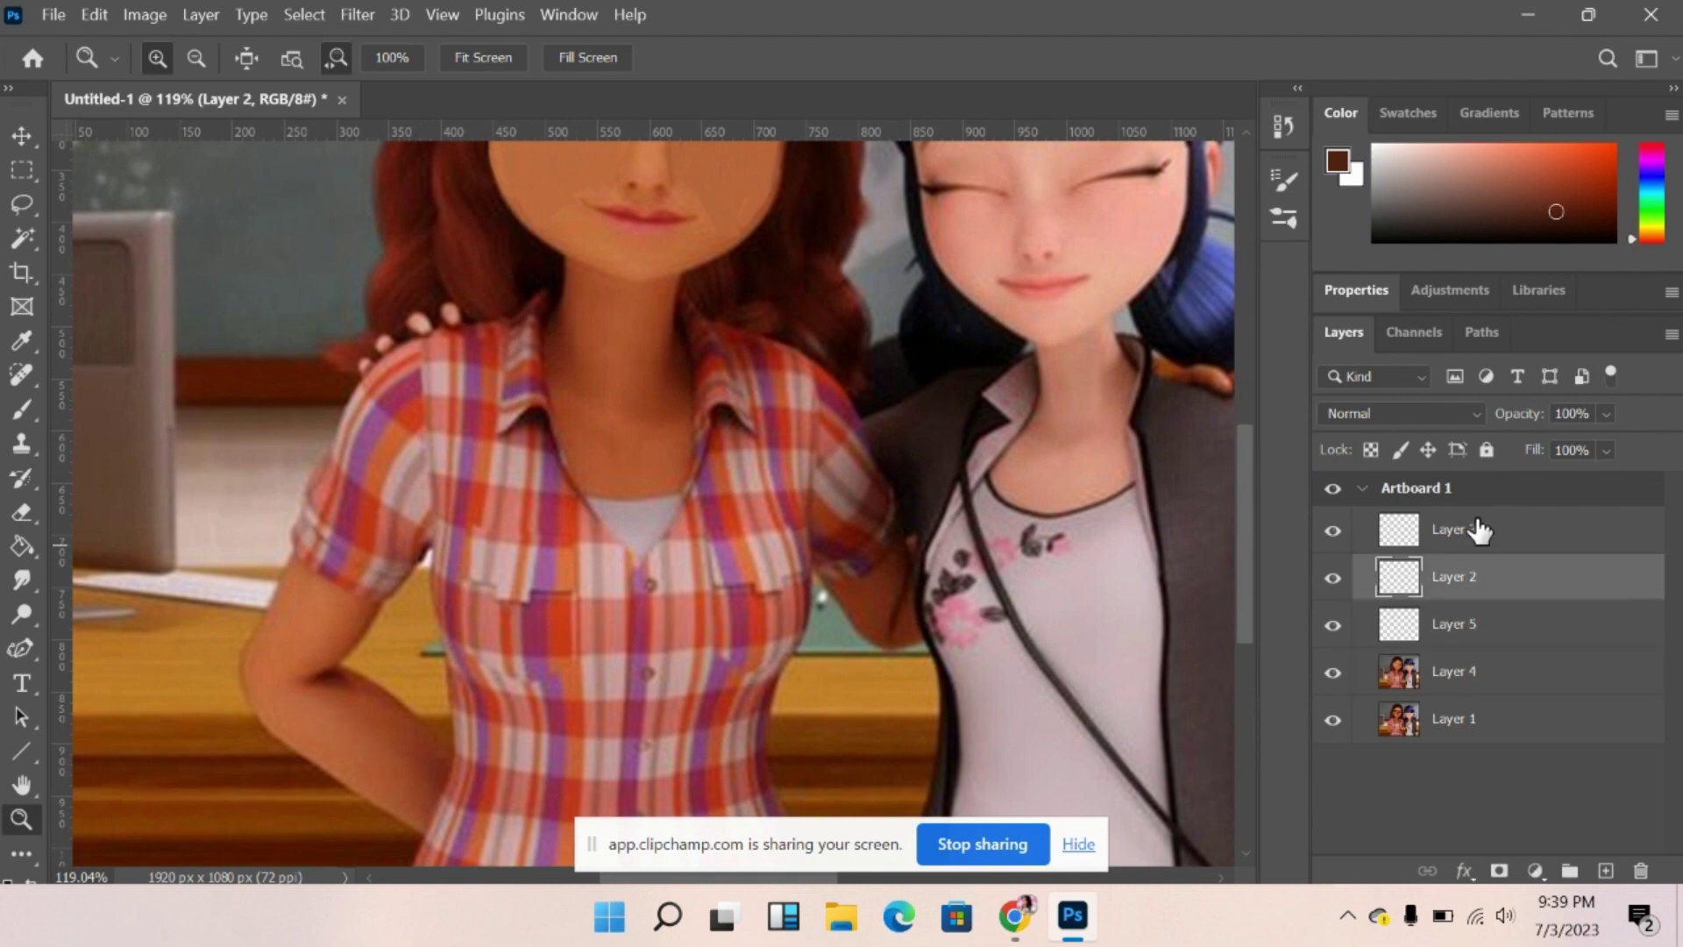
left_click(1478, 529)
left_click(1605, 870)
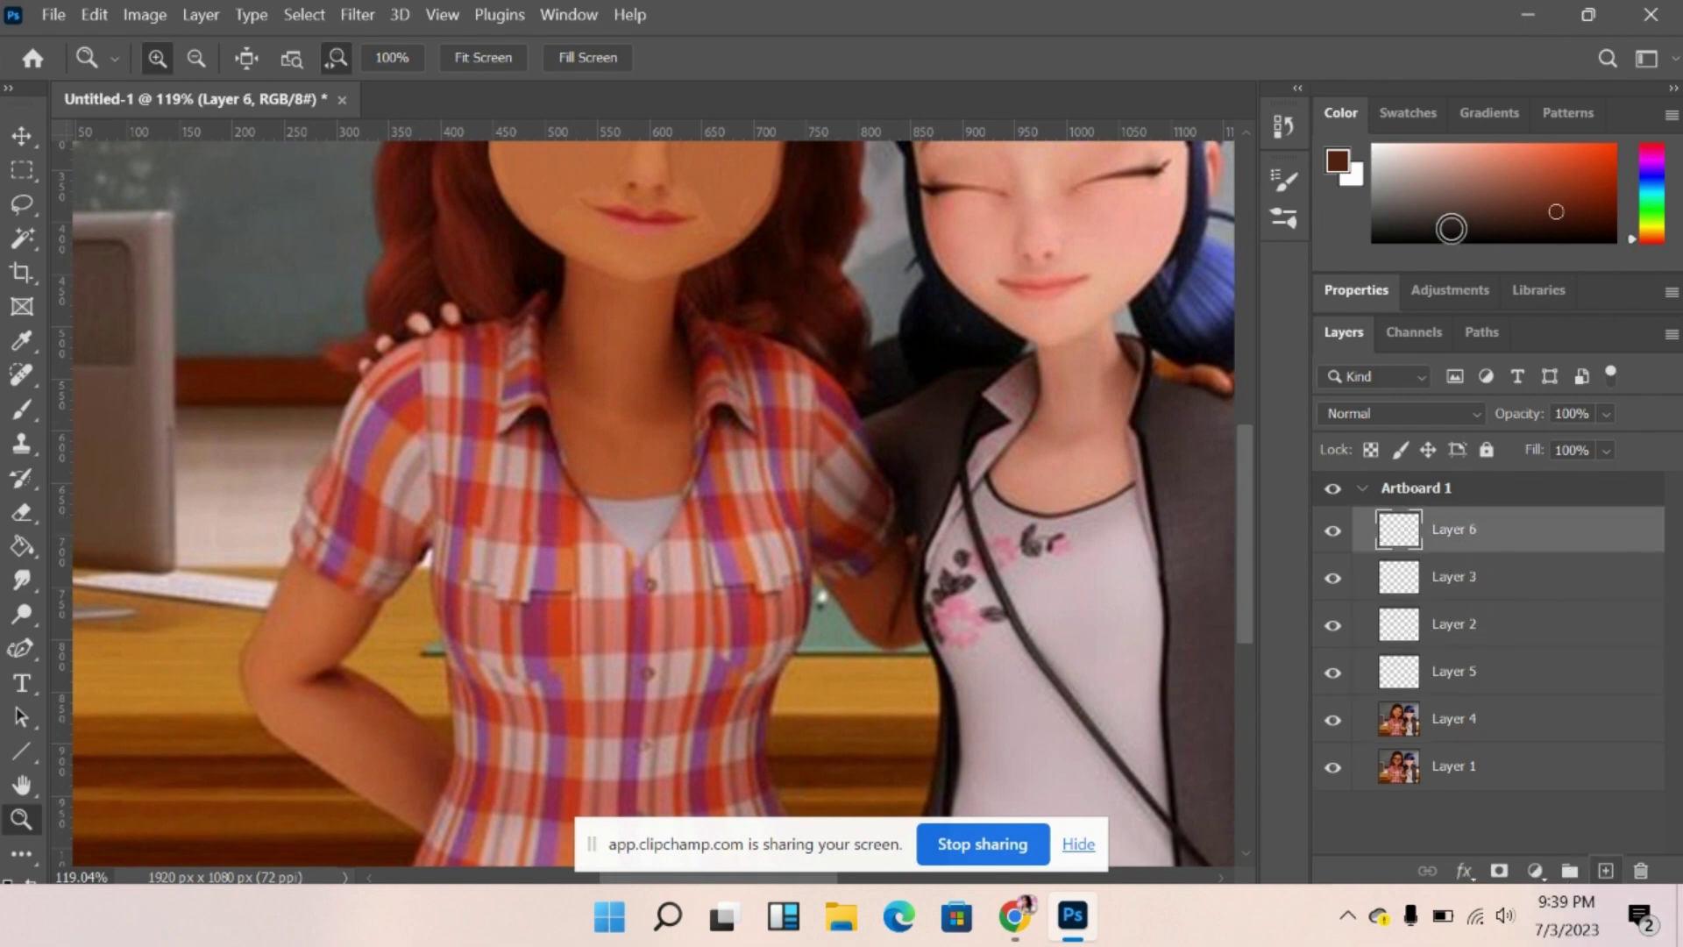
left_click_drag(1451, 228, 1495, 239)
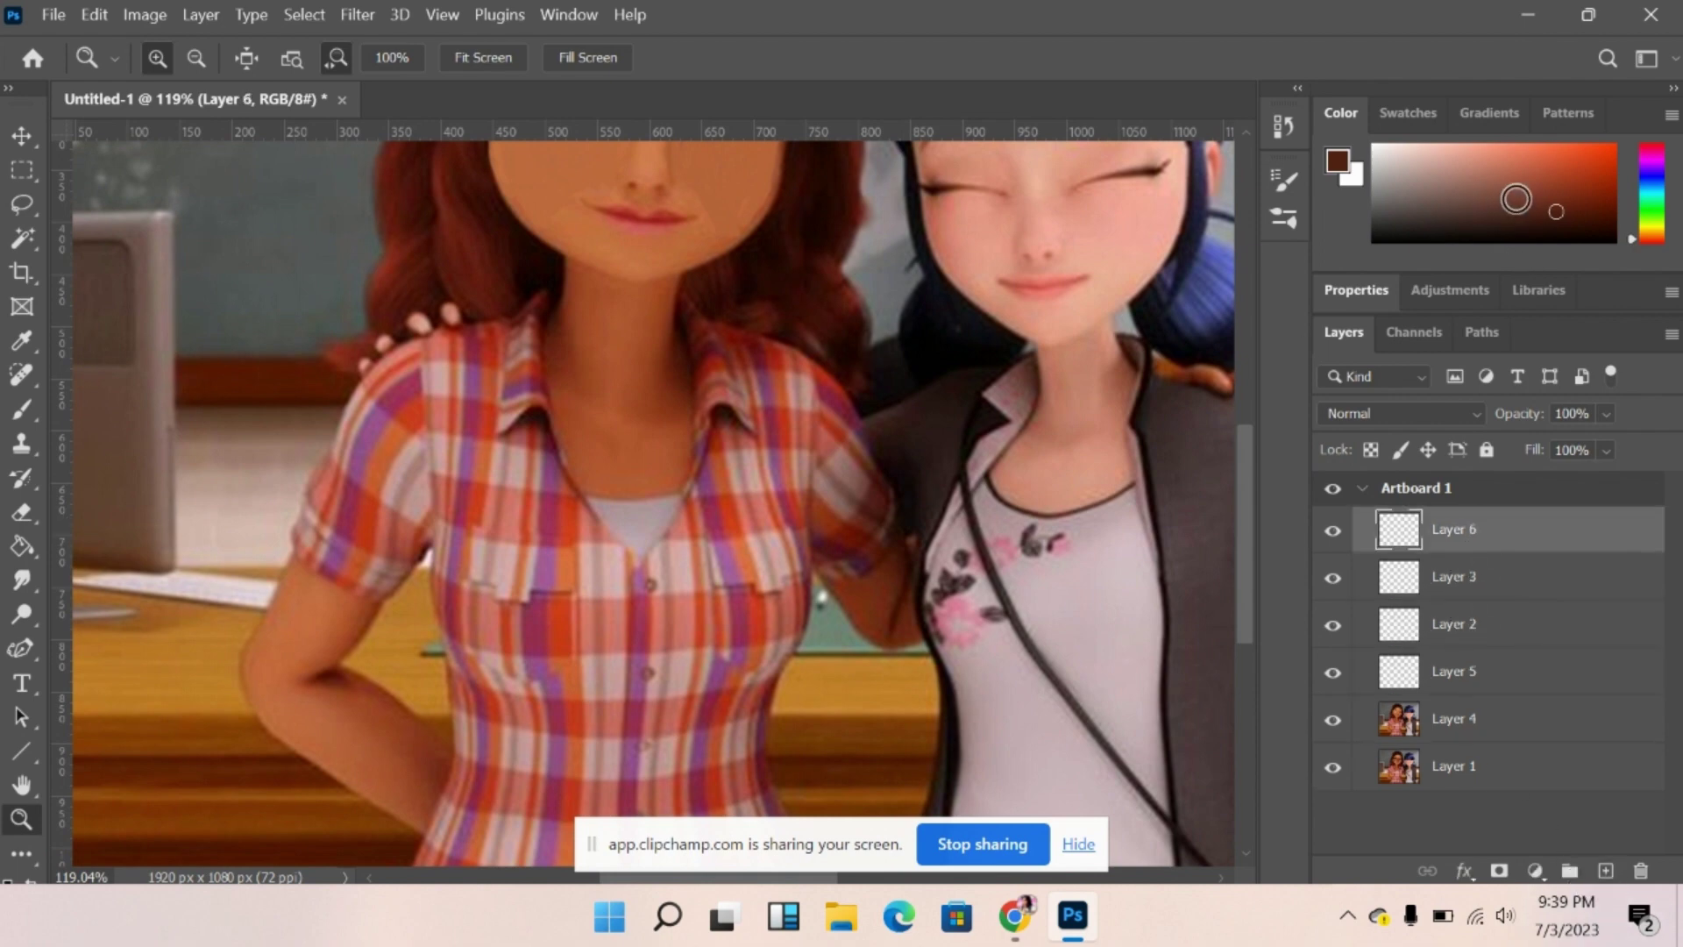
left_click(23, 409)
mouse_move(547, 324)
left_mouse_down()
mouse_move(591, 376)
mouse_move(653, 383)
mouse_move(691, 327)
left_mouse_up()
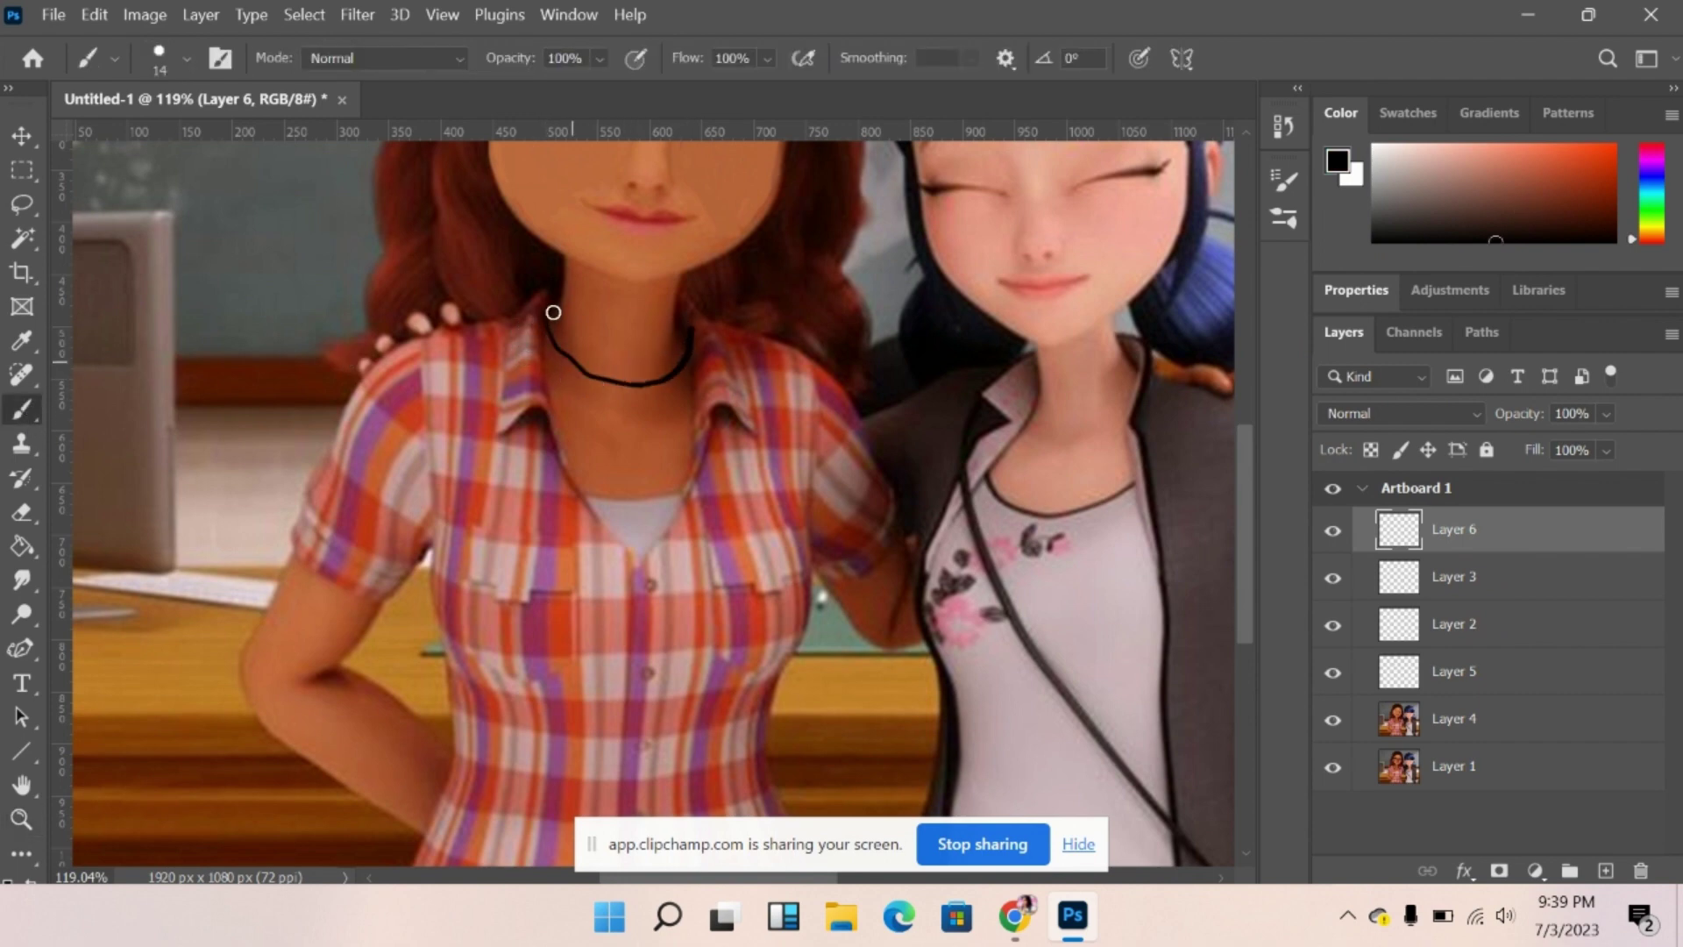
key("ctrl+z")
mouse_move(548, 326)
left_mouse_down()
mouse_move(595, 360)
mouse_move(673, 339)
left_mouse_up()
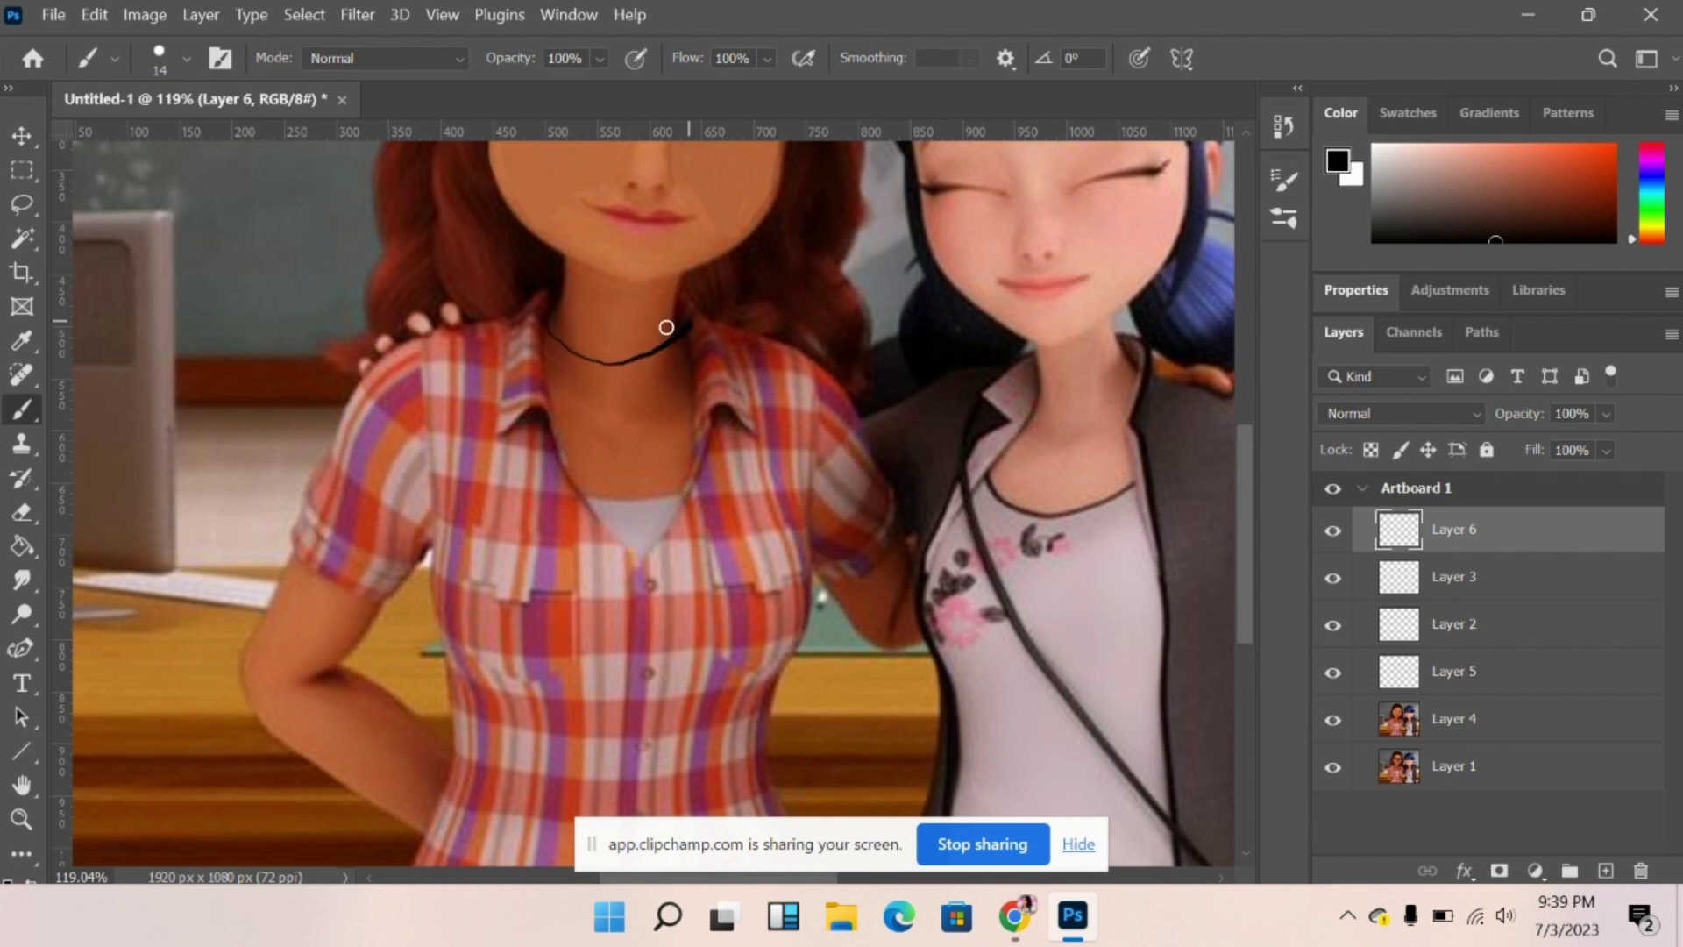
key("ctrl+z")
Outline the red-haired girl's outfit in black on Layer 6: neckline, shoulders, both cuffed short sleeves and both sides down past the waist.
mouse_move(544, 314)
left_mouse_down()
mouse_move(585, 349)
mouse_move(646, 352)
mouse_move(689, 323)
left_mouse_up()
mouse_move(551, 313)
left_mouse_down()
mouse_move(410, 335)
mouse_move(342, 401)
mouse_move(291, 526)
mouse_move(353, 597)
mouse_move(402, 593)
mouse_move(300, 498)
left_mouse_up()
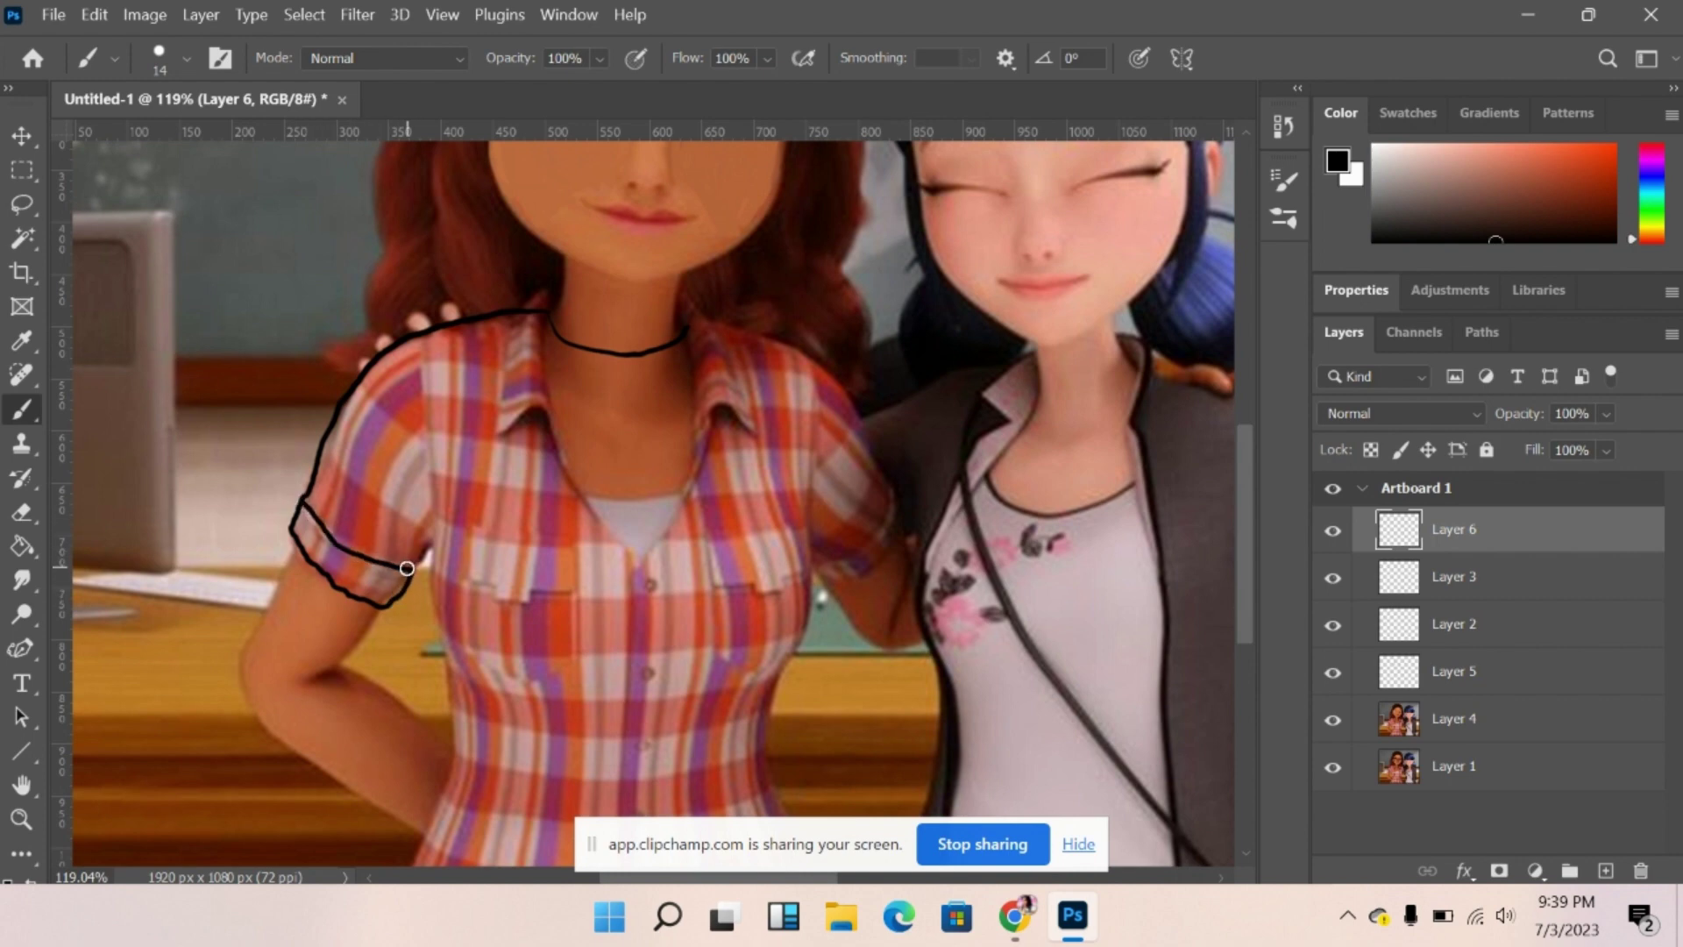
mouse_move(407, 568)
left_mouse_down()
mouse_move(435, 537)
mouse_move(459, 727)
mouse_move(410, 864)
left_mouse_up()
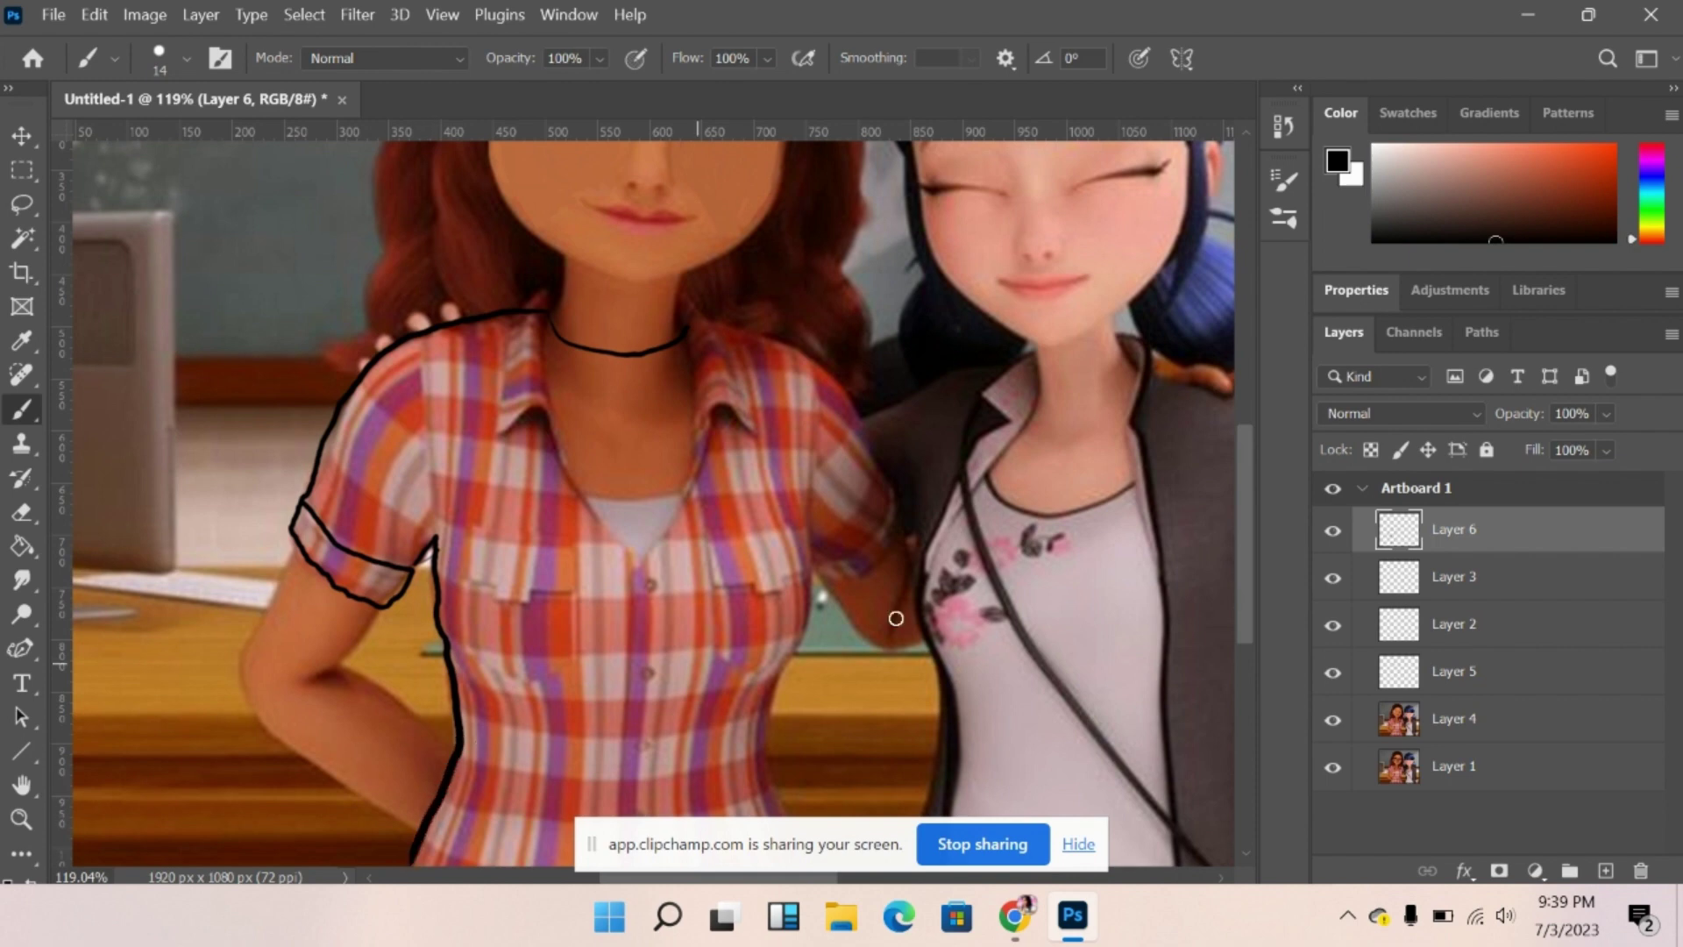
scroll(1196, 532, "down", 3)
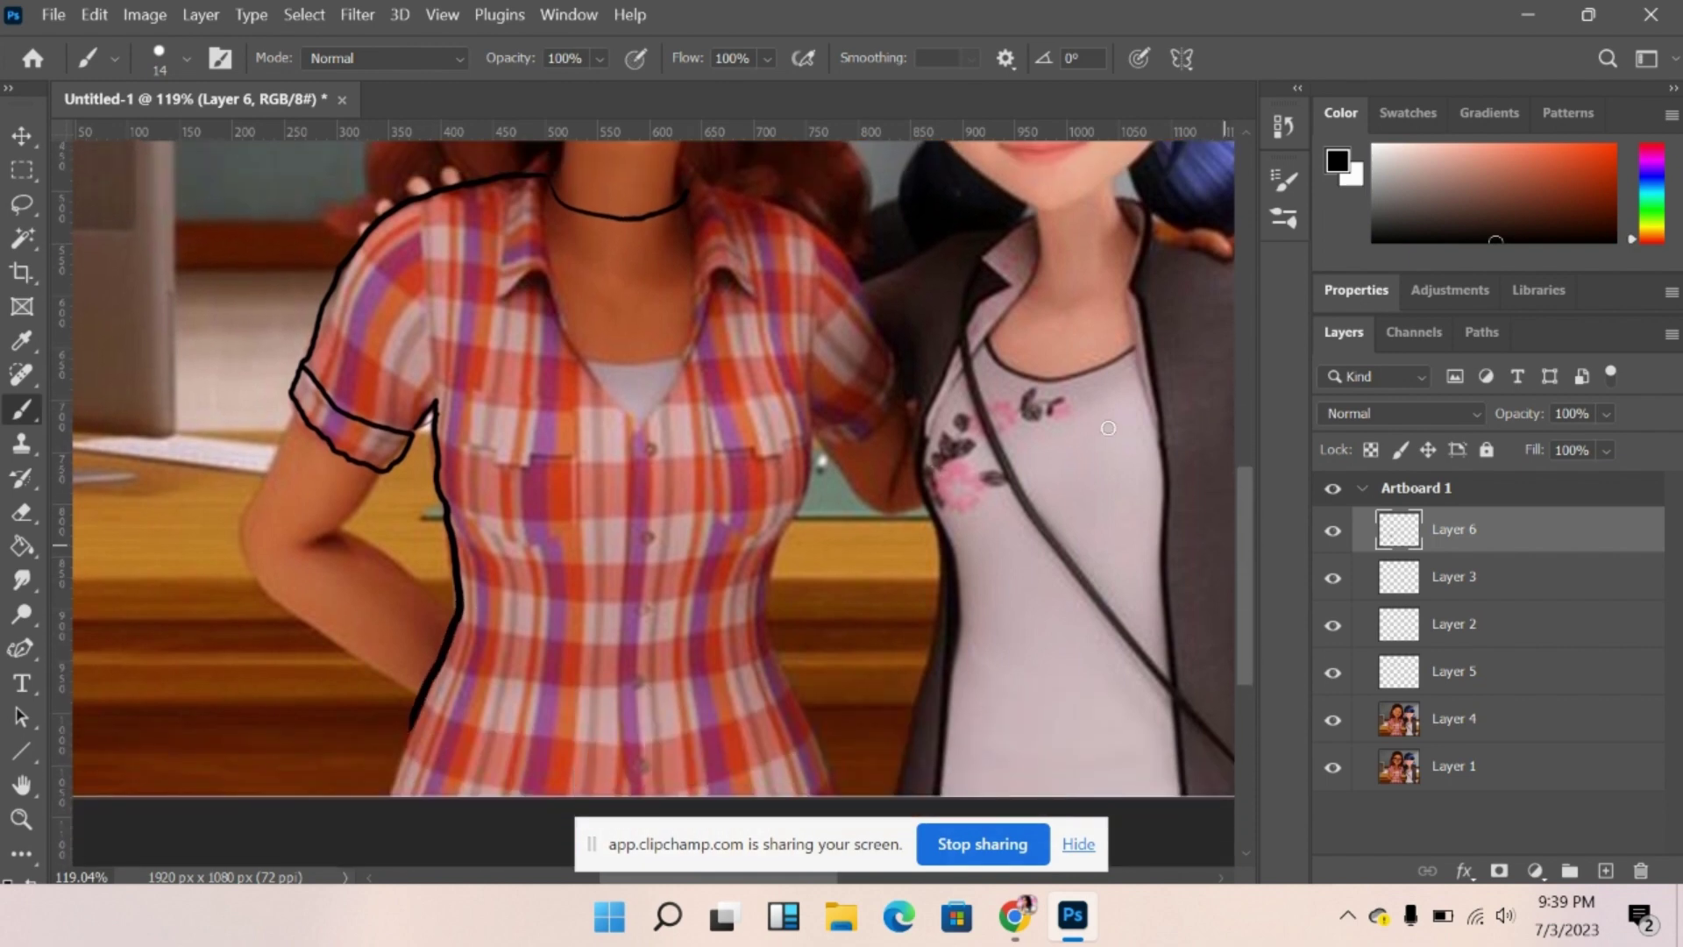
mouse_move(693, 175)
left_mouse_down()
mouse_move(799, 212)
mouse_move(862, 266)
mouse_move(898, 391)
mouse_move(852, 447)
mouse_move(828, 443)
mouse_move(821, 423)
mouse_move(900, 347)
left_mouse_up()
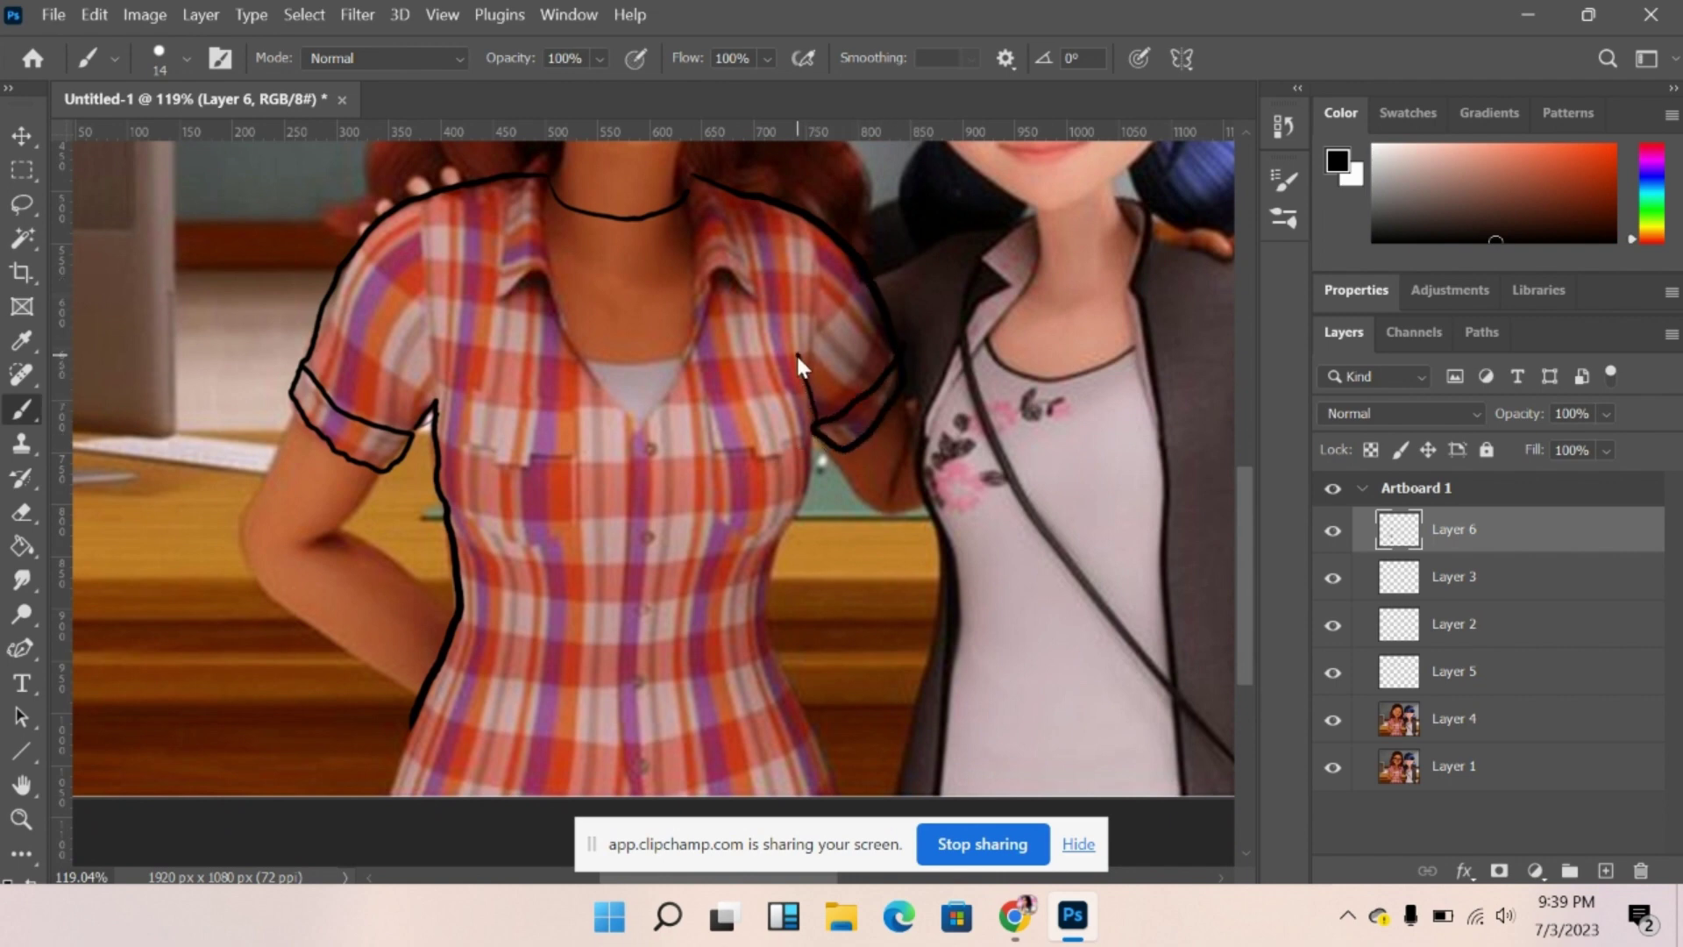
mouse_move(797, 365)
left_mouse_down()
mouse_move(810, 462)
mouse_move(766, 590)
mouse_move(769, 660)
mouse_move(816, 720)
left_mouse_up()
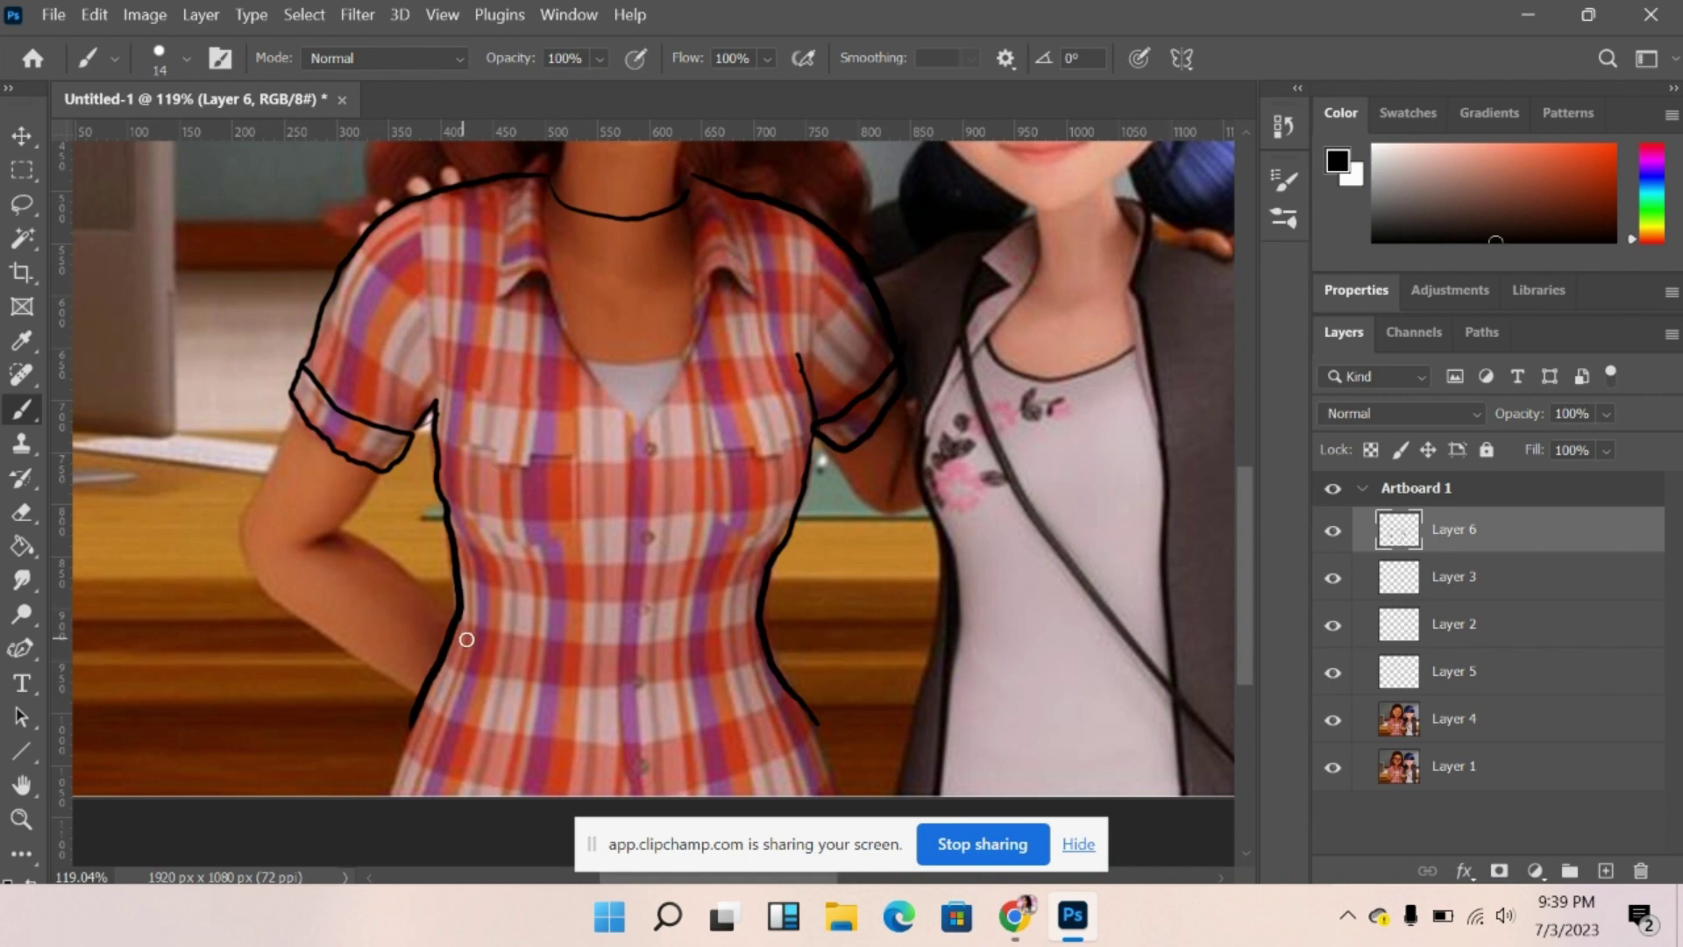
Draw a waistline across the plaid shirt and extend both side outlines down to the picture's lower edge.
left_click_drag(462, 626, 757, 630)
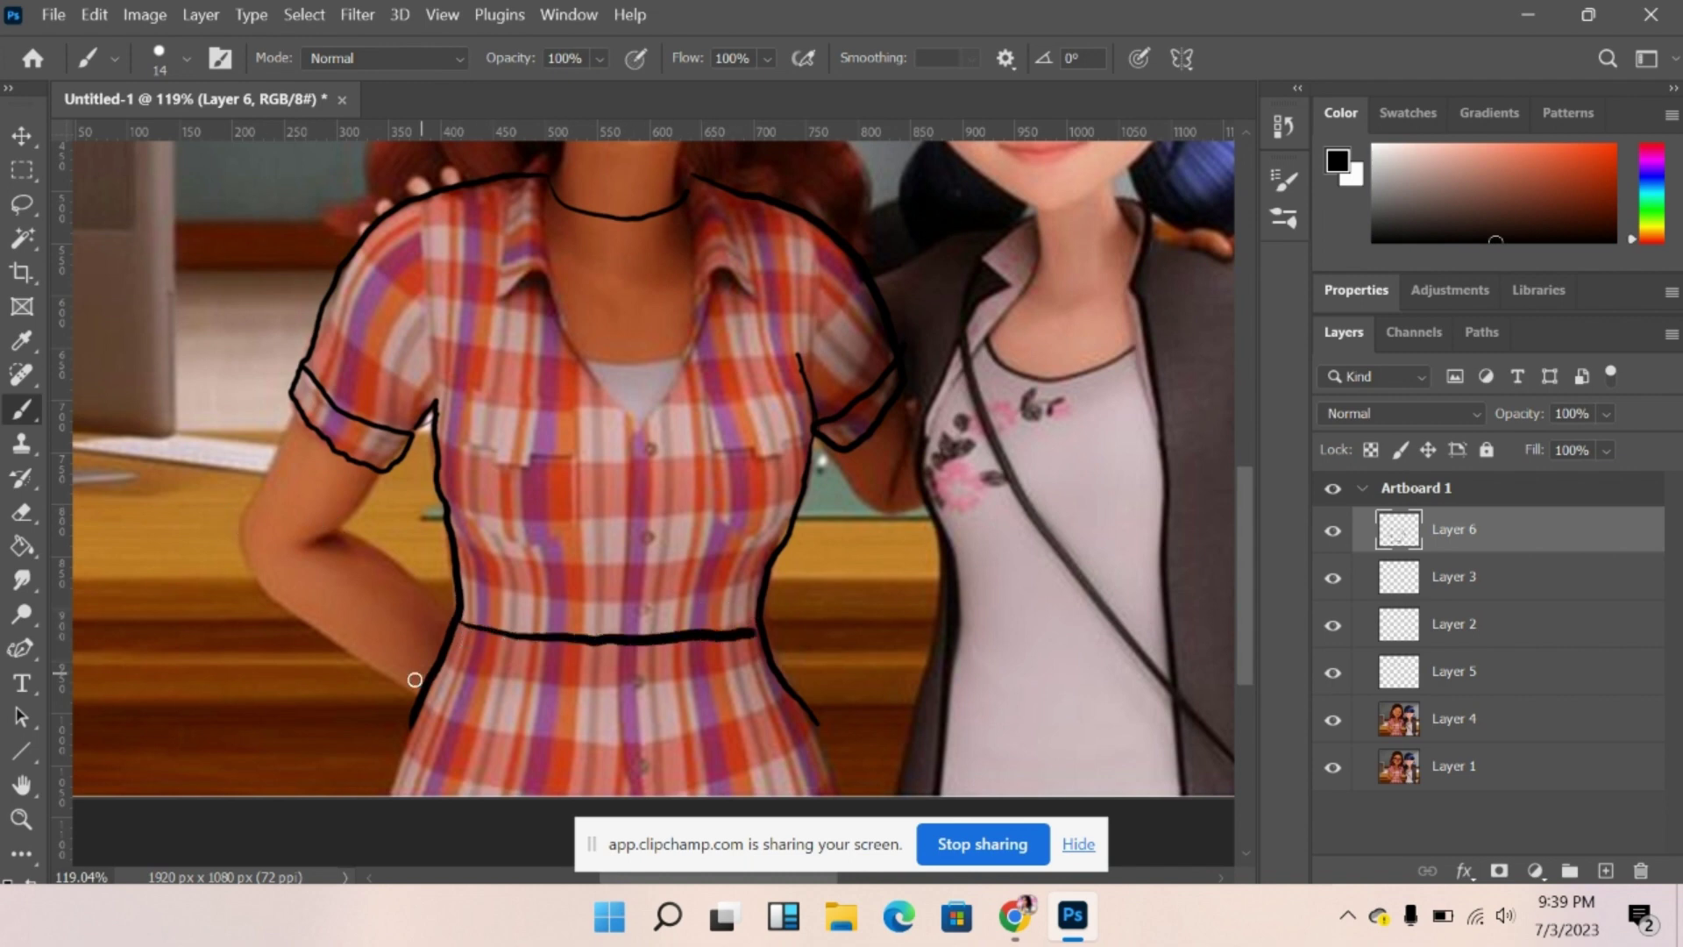
mouse_move(413, 724)
left_mouse_down()
mouse_move(401, 767)
mouse_move(421, 853)
left_mouse_up()
mouse_move(406, 721)
left_mouse_down()
mouse_move(405, 821)
mouse_move(400, 764)
left_mouse_up()
left_click_drag(798, 705, 831, 797)
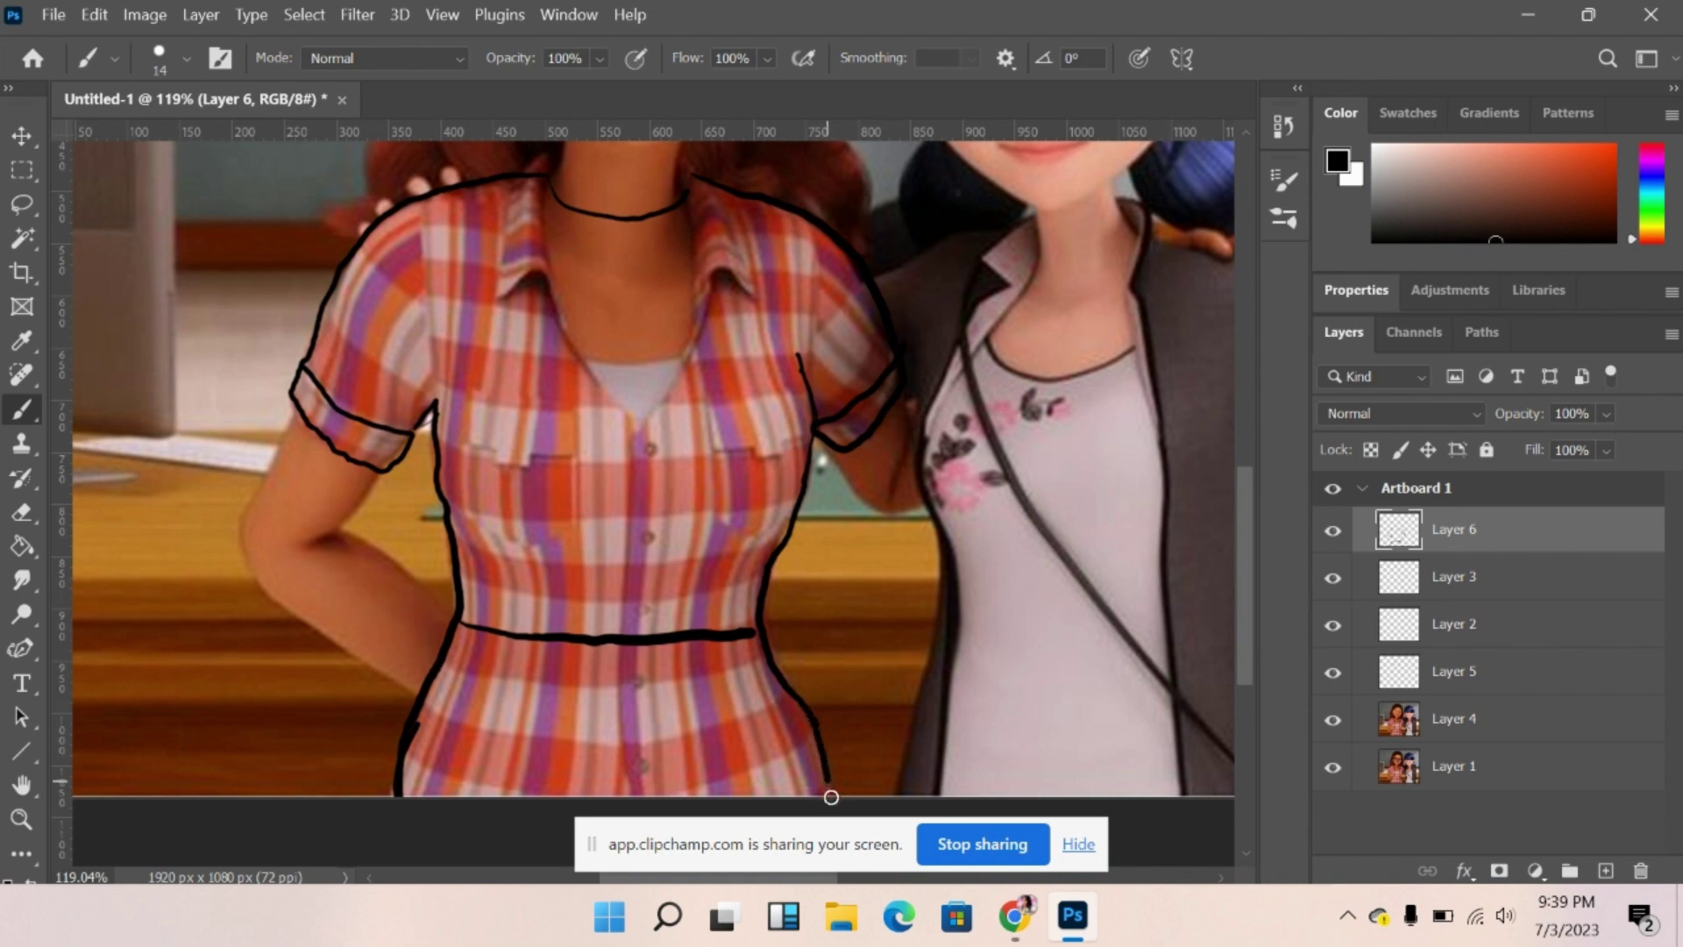
Erase the doubled line at the outfit's lower left edge and redraw that edge with the black brush.
left_click(22, 512)
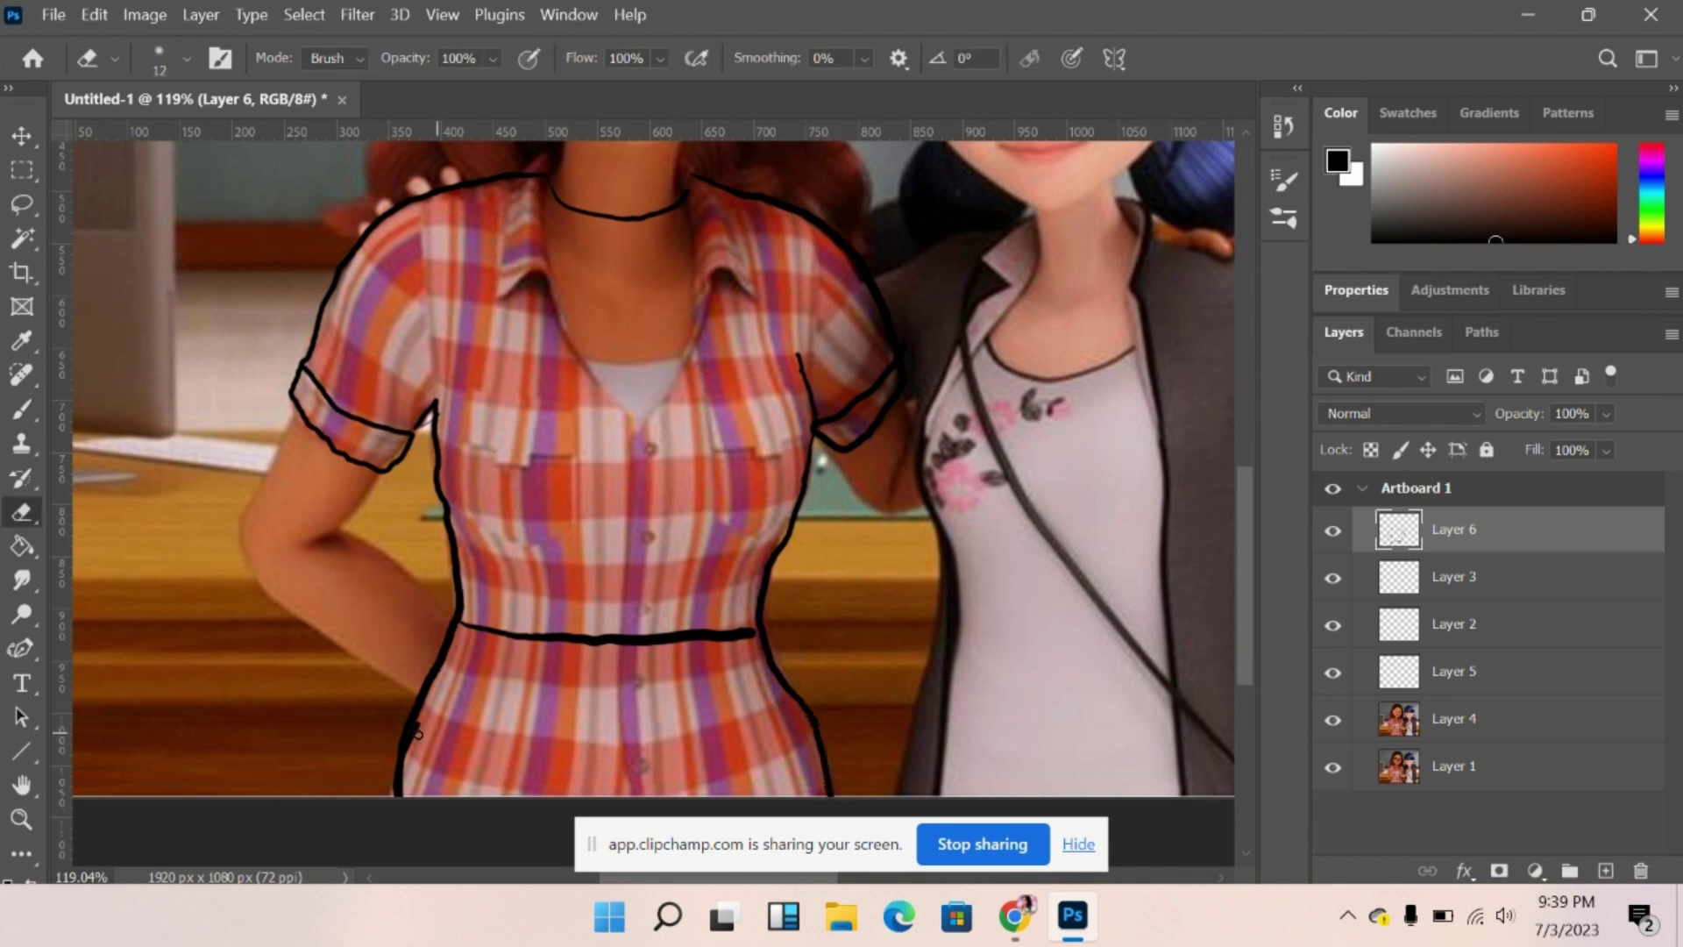
left_click_drag(416, 730, 419, 728)
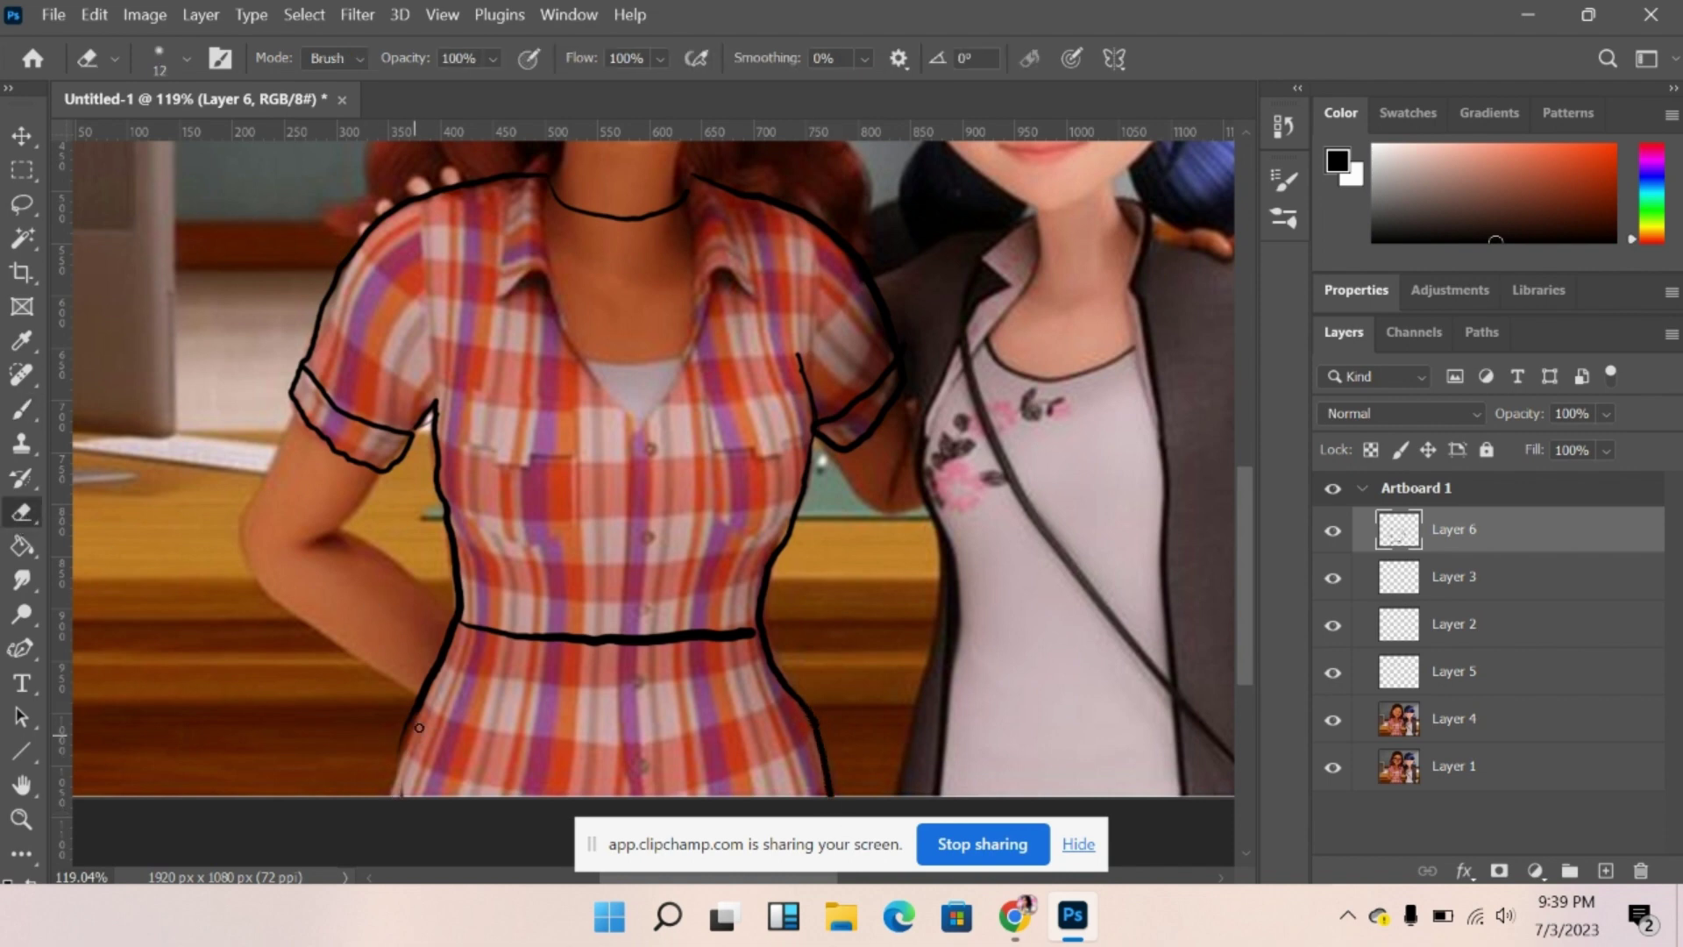
left_click(23, 409)
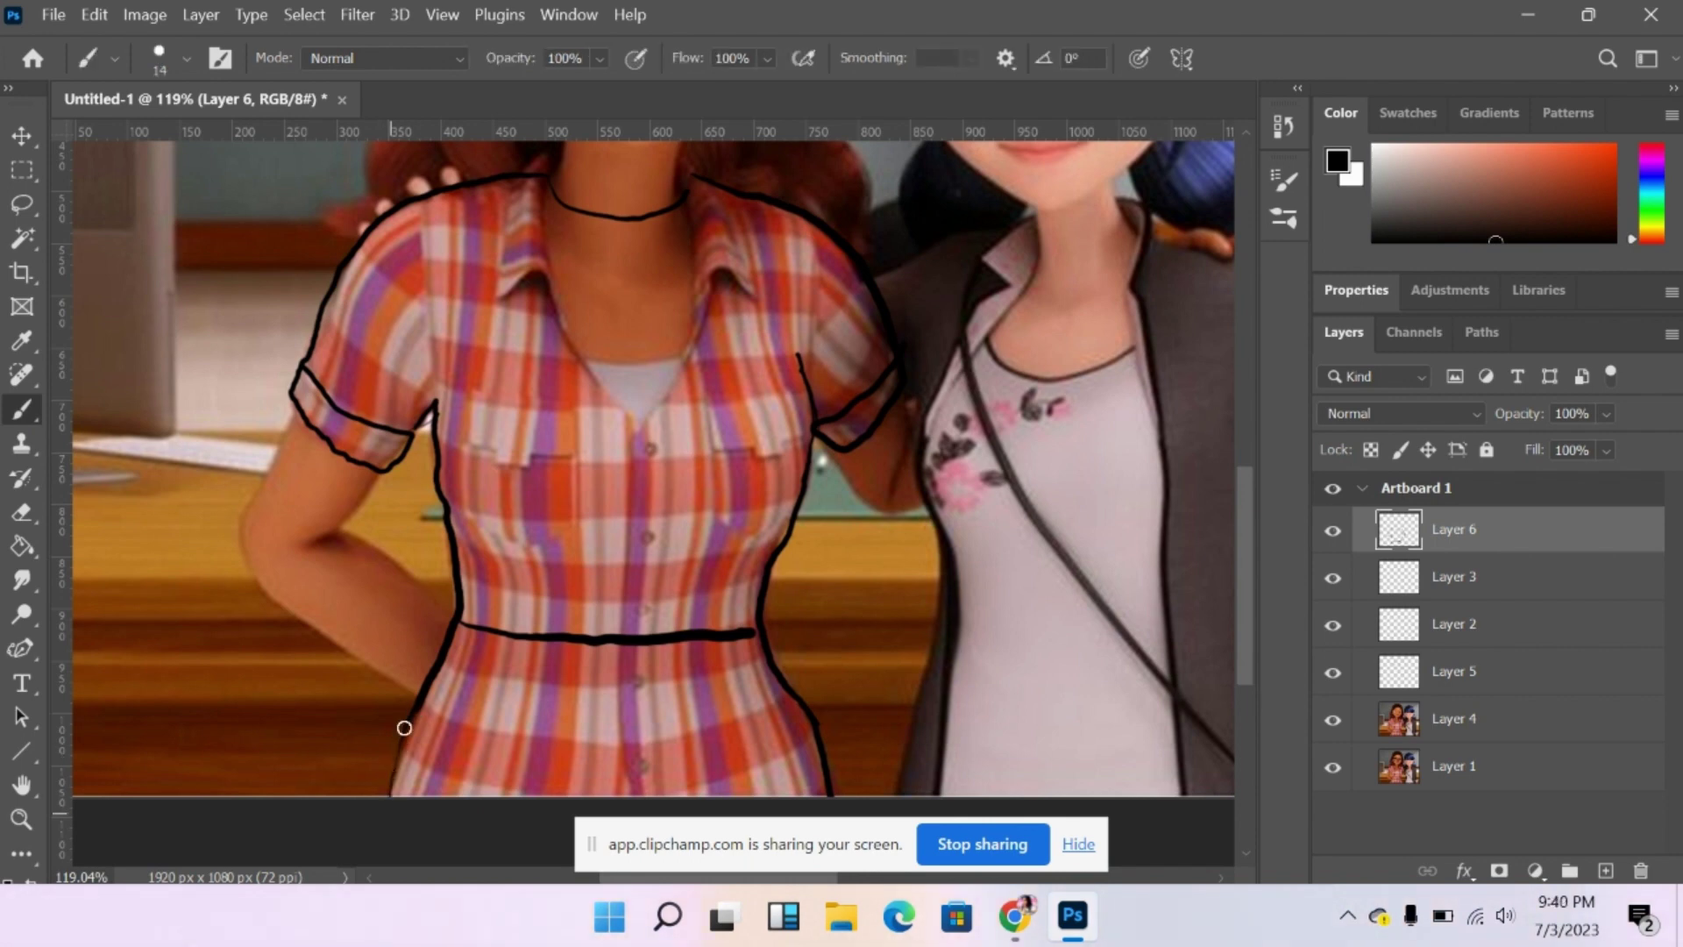
left_click_drag(412, 732, 403, 827)
Draw a thin lower belt line below the waistline and a square buckle in the middle of the belt.
mouse_move(449, 659)
left_mouse_down()
mouse_move(613, 702)
mouse_move(694, 676)
mouse_move(442, 652)
left_mouse_up()
key("ctrl+z")
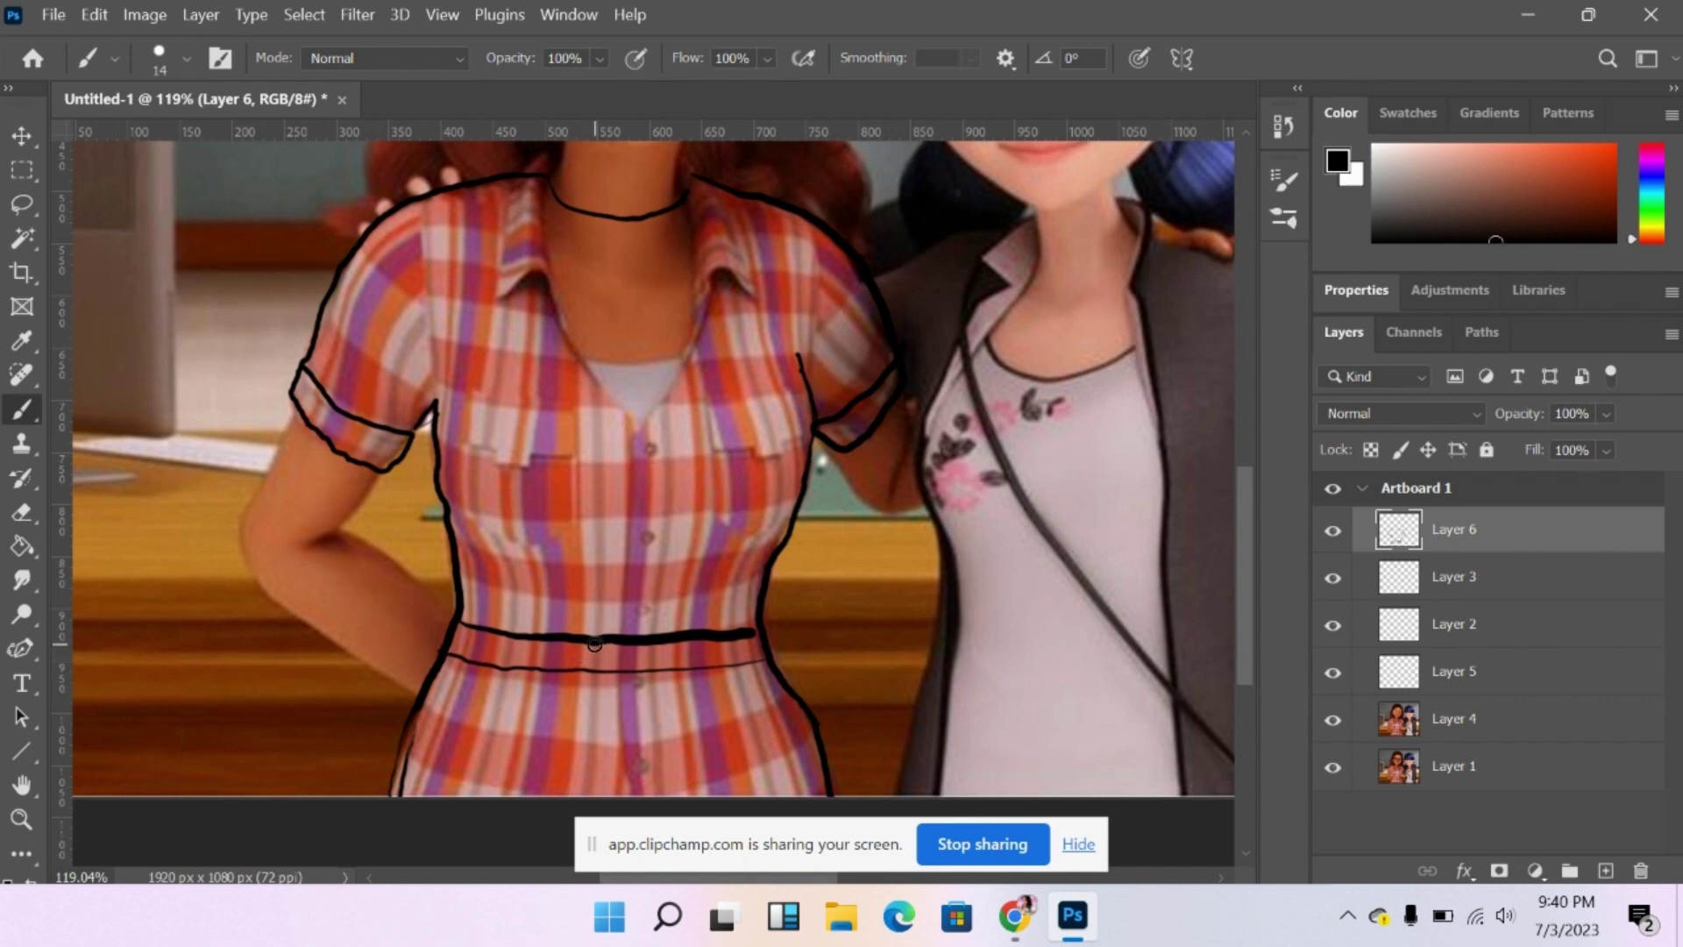
mouse_move(629, 651)
left_mouse_down()
mouse_move(585, 675)
mouse_move(571, 644)
mouse_move(612, 644)
mouse_move(613, 666)
mouse_move(587, 664)
mouse_move(601, 655)
left_mouse_up()
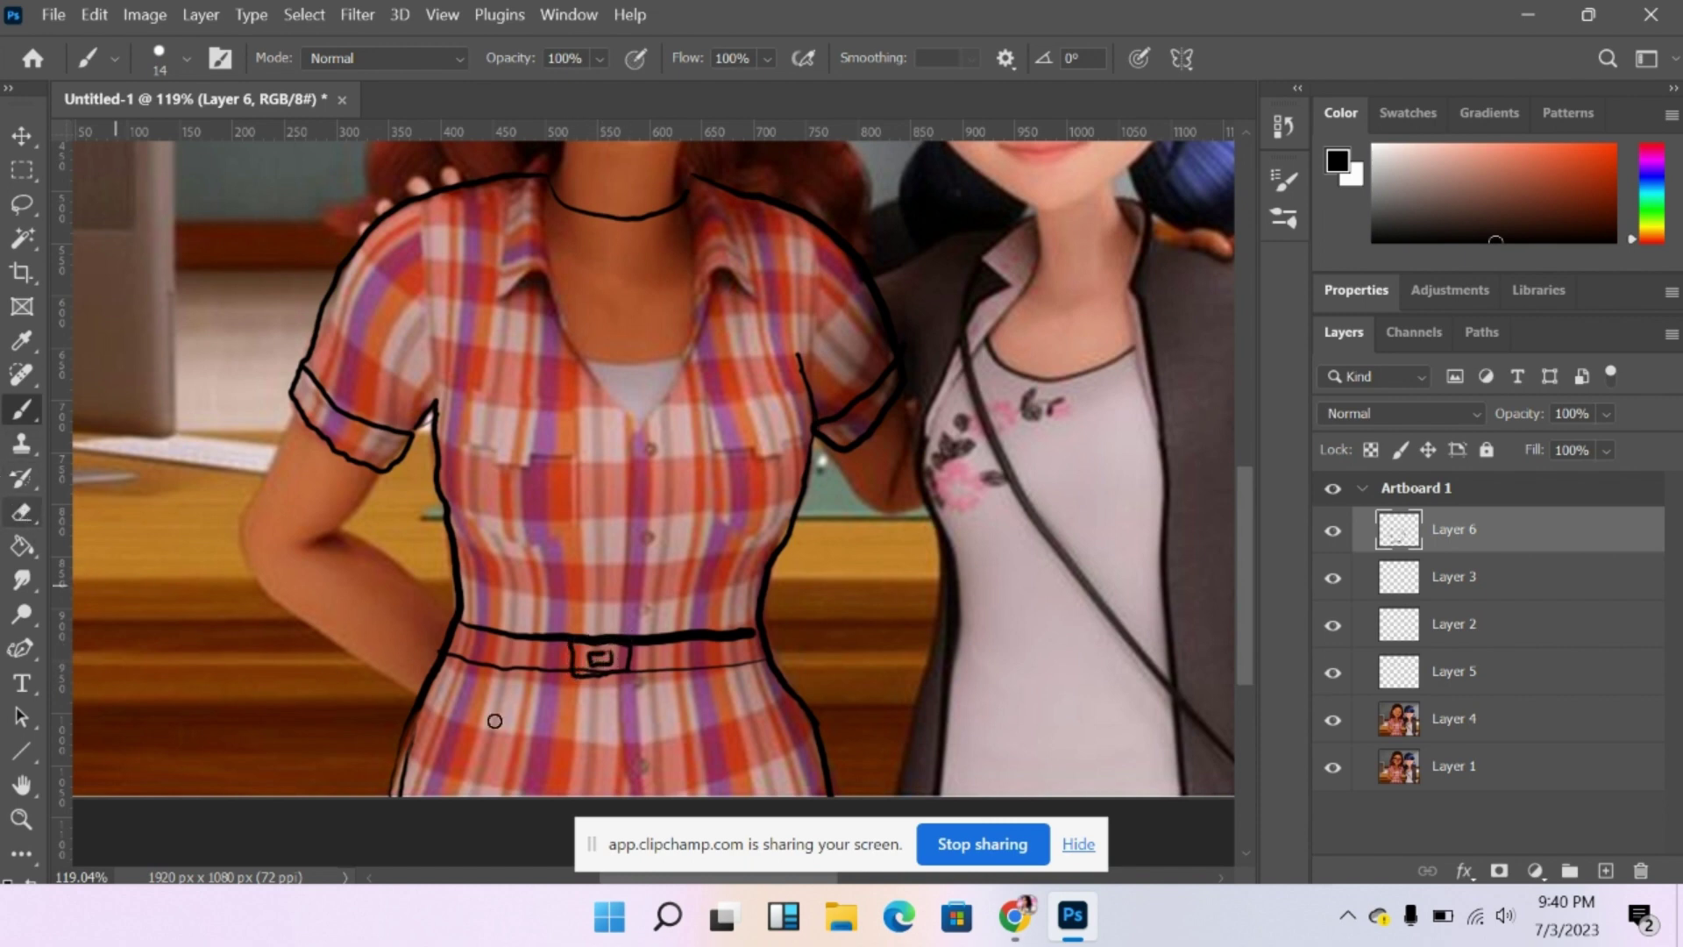
Draw a short center line and wavy fold details near the outfit's lower edge, and soften the folds with the Blur tool.
left_click_drag(614, 805, 623, 768)
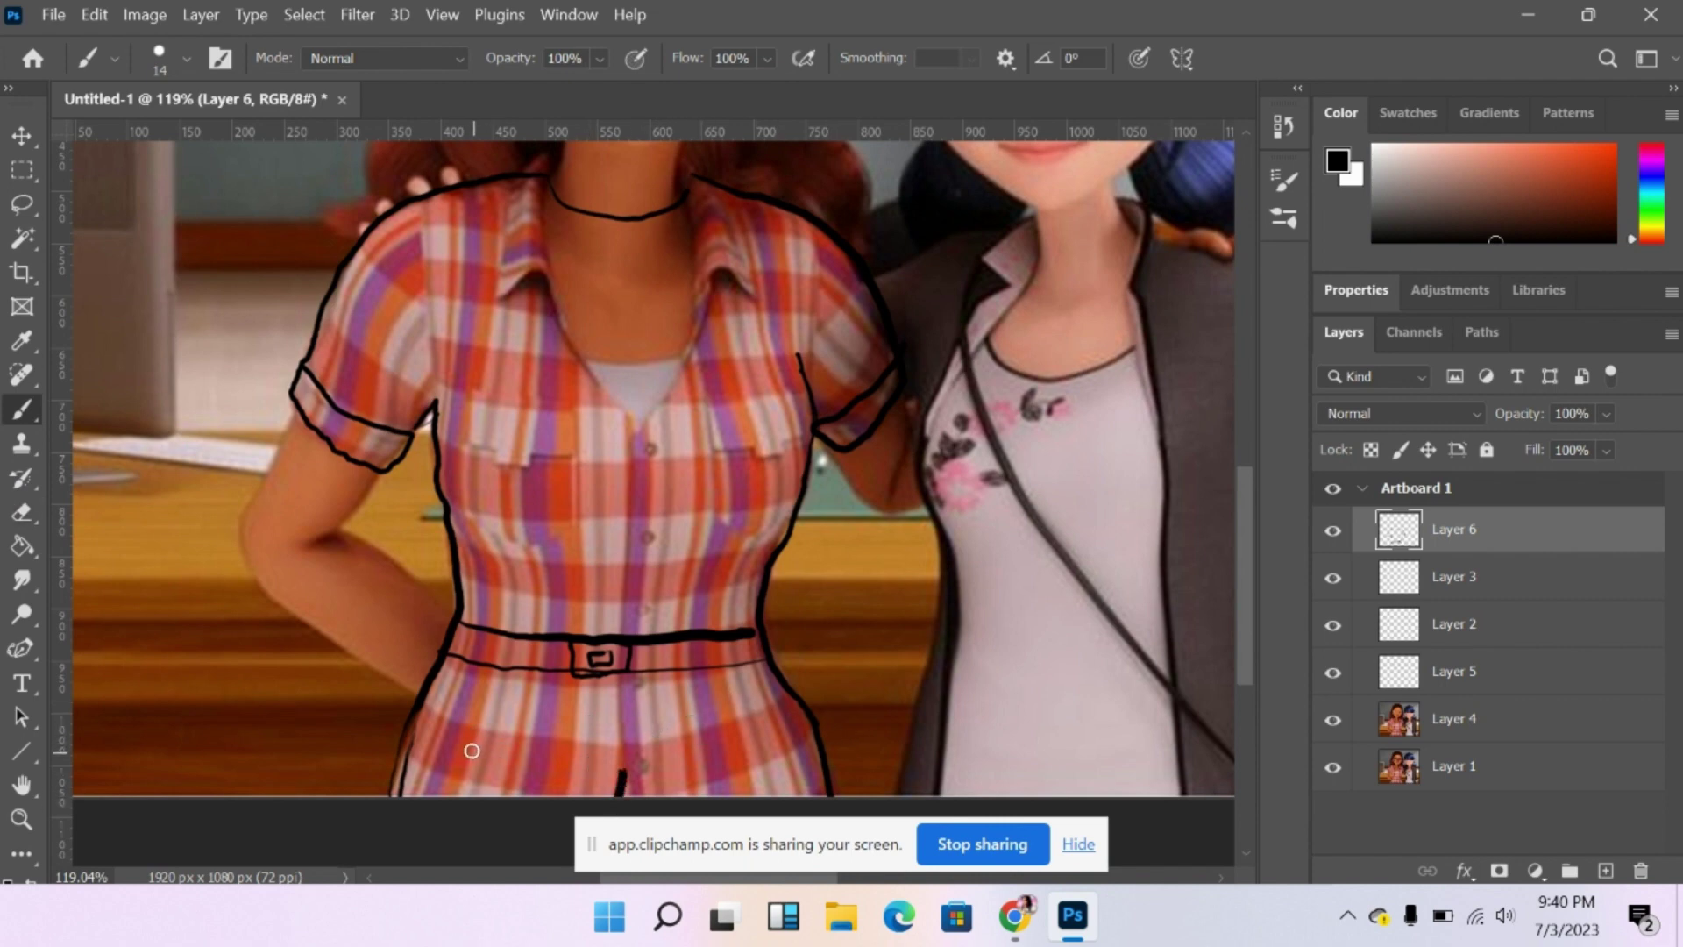
mouse_move(456, 756)
left_mouse_down()
mouse_move(484, 728)
mouse_move(520, 729)
mouse_move(534, 779)
mouse_move(483, 795)
mouse_move(453, 773)
mouse_move(505, 741)
left_mouse_up()
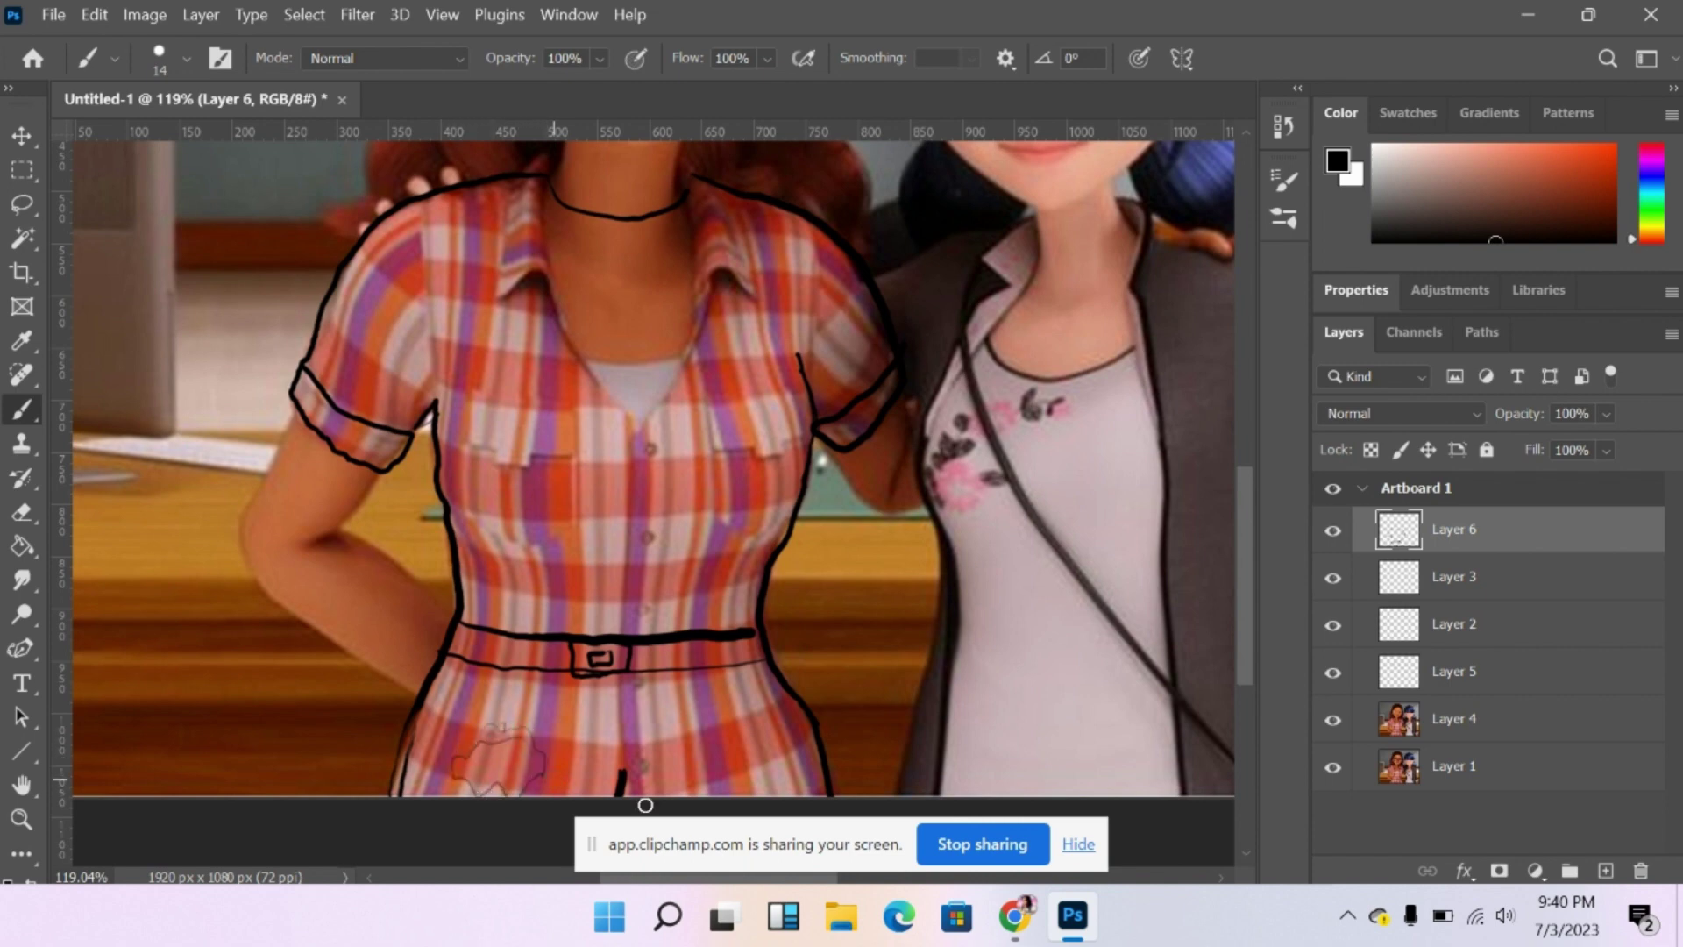
mouse_move(706, 781)
left_mouse_down()
mouse_move(785, 742)
mouse_move(811, 793)
left_mouse_up()
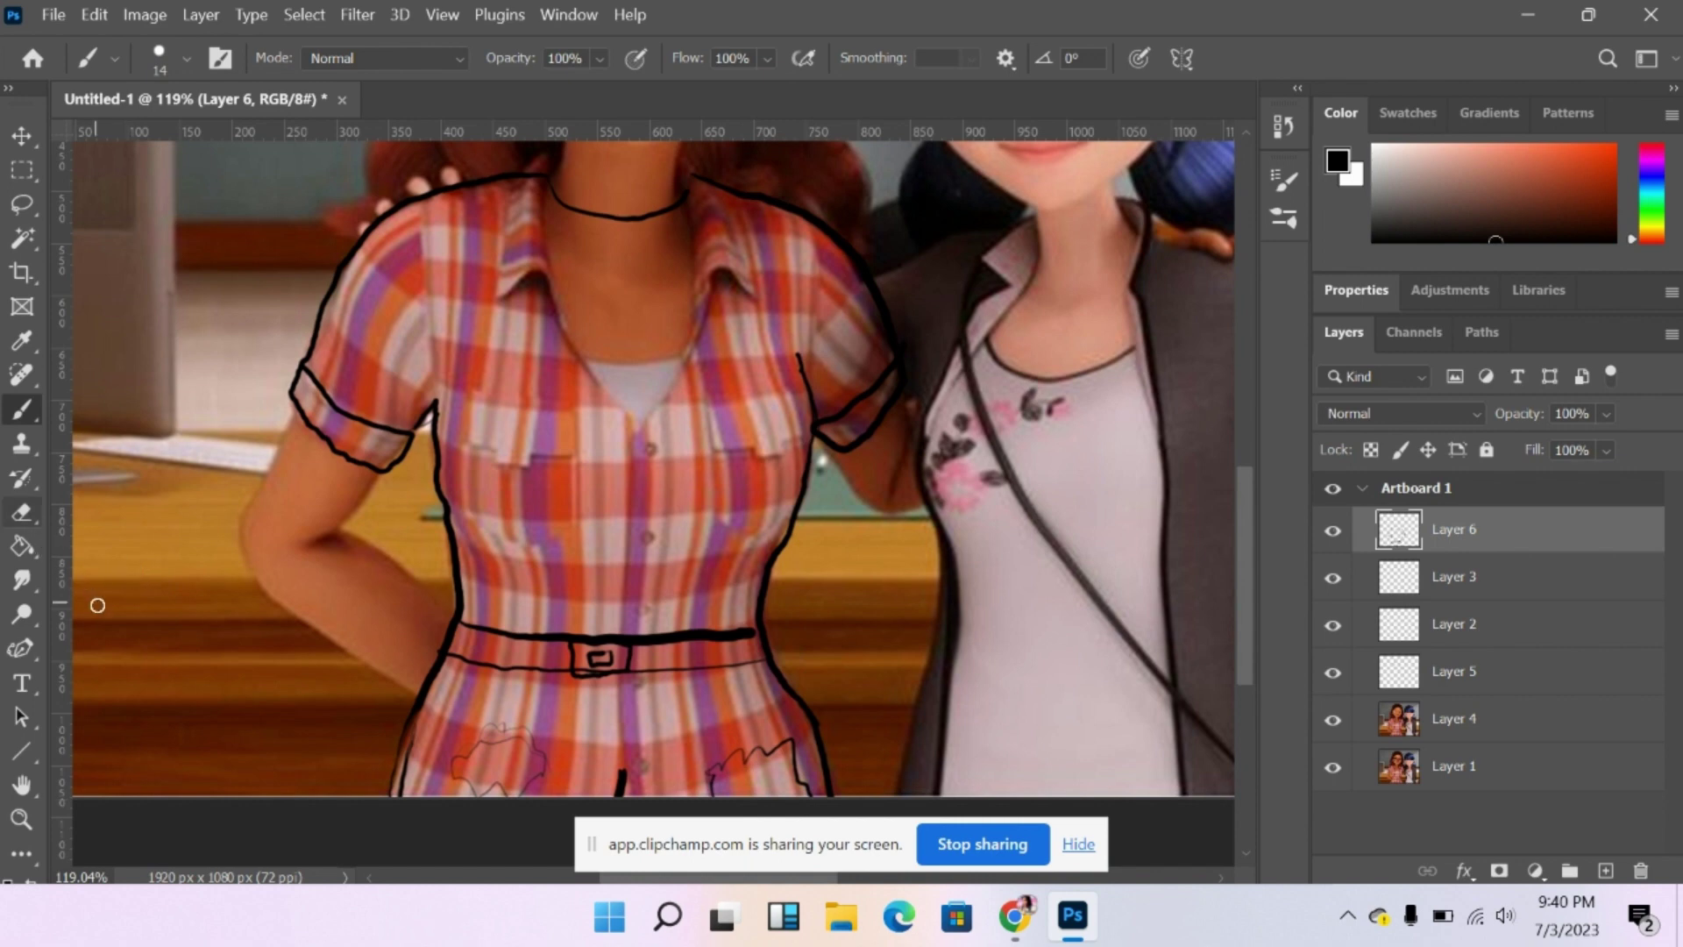
left_click(27, 578)
left_click(114, 579)
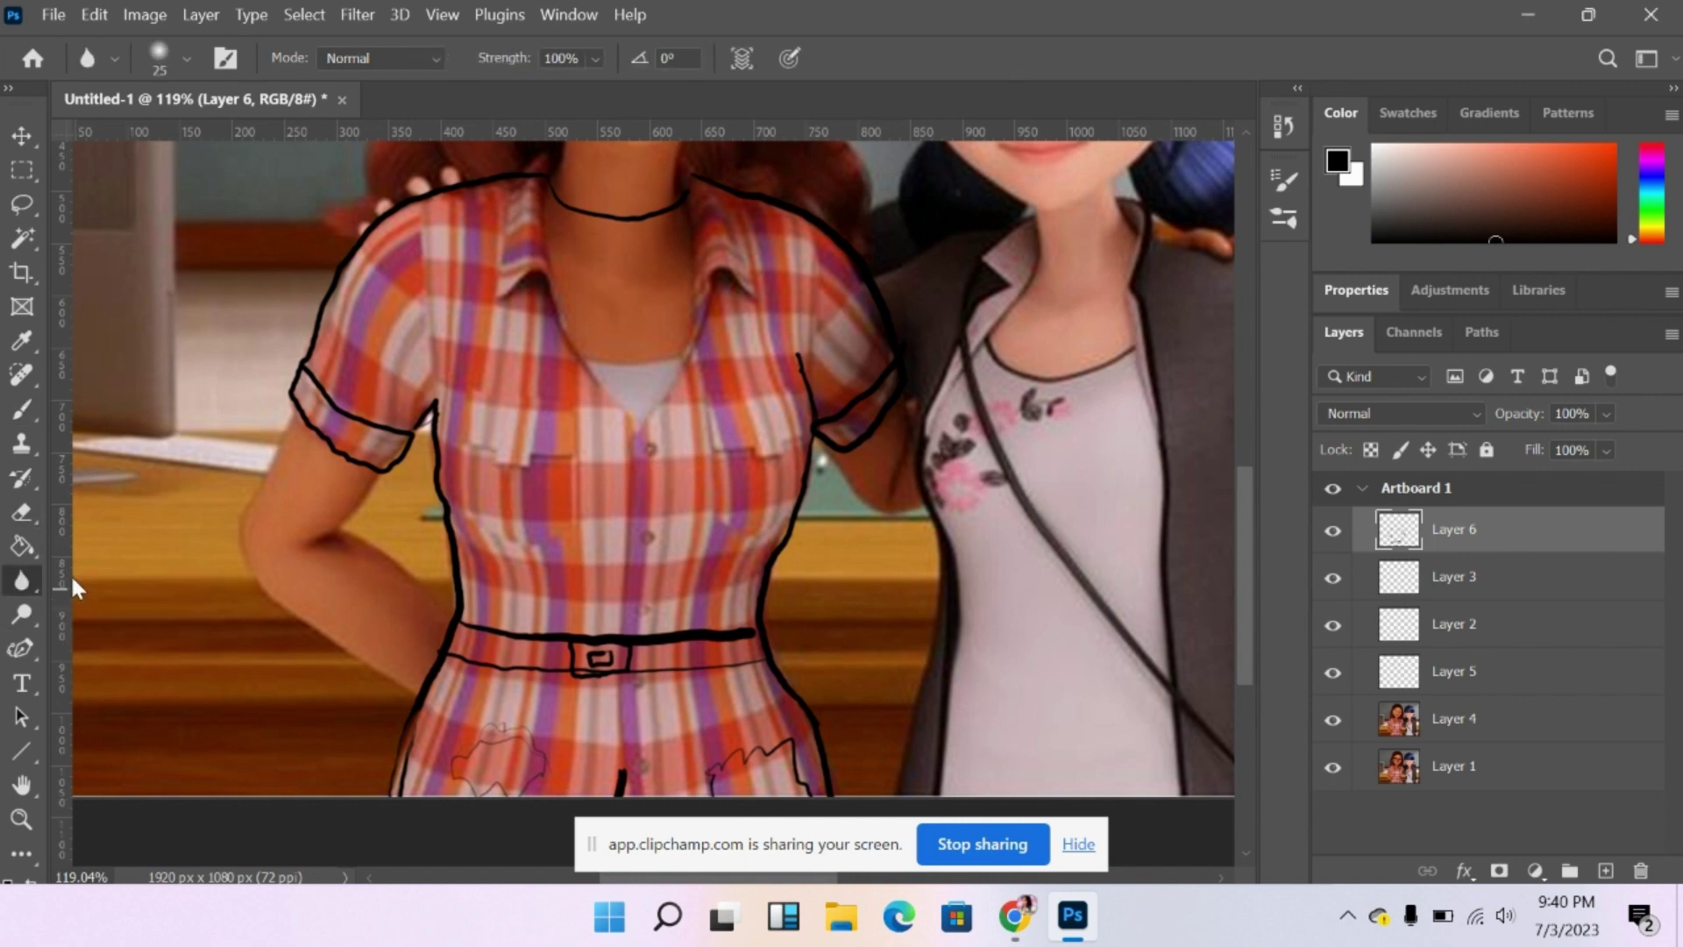
mouse_move(498, 730)
left_mouse_down()
mouse_move(494, 778)
mouse_move(462, 751)
mouse_move(443, 767)
mouse_move(492, 816)
left_mouse_up()
mouse_move(676, 788)
left_mouse_down()
mouse_move(723, 756)
mouse_move(743, 775)
mouse_move(772, 762)
mouse_move(781, 728)
mouse_move(810, 787)
mouse_move(769, 781)
left_mouse_up()
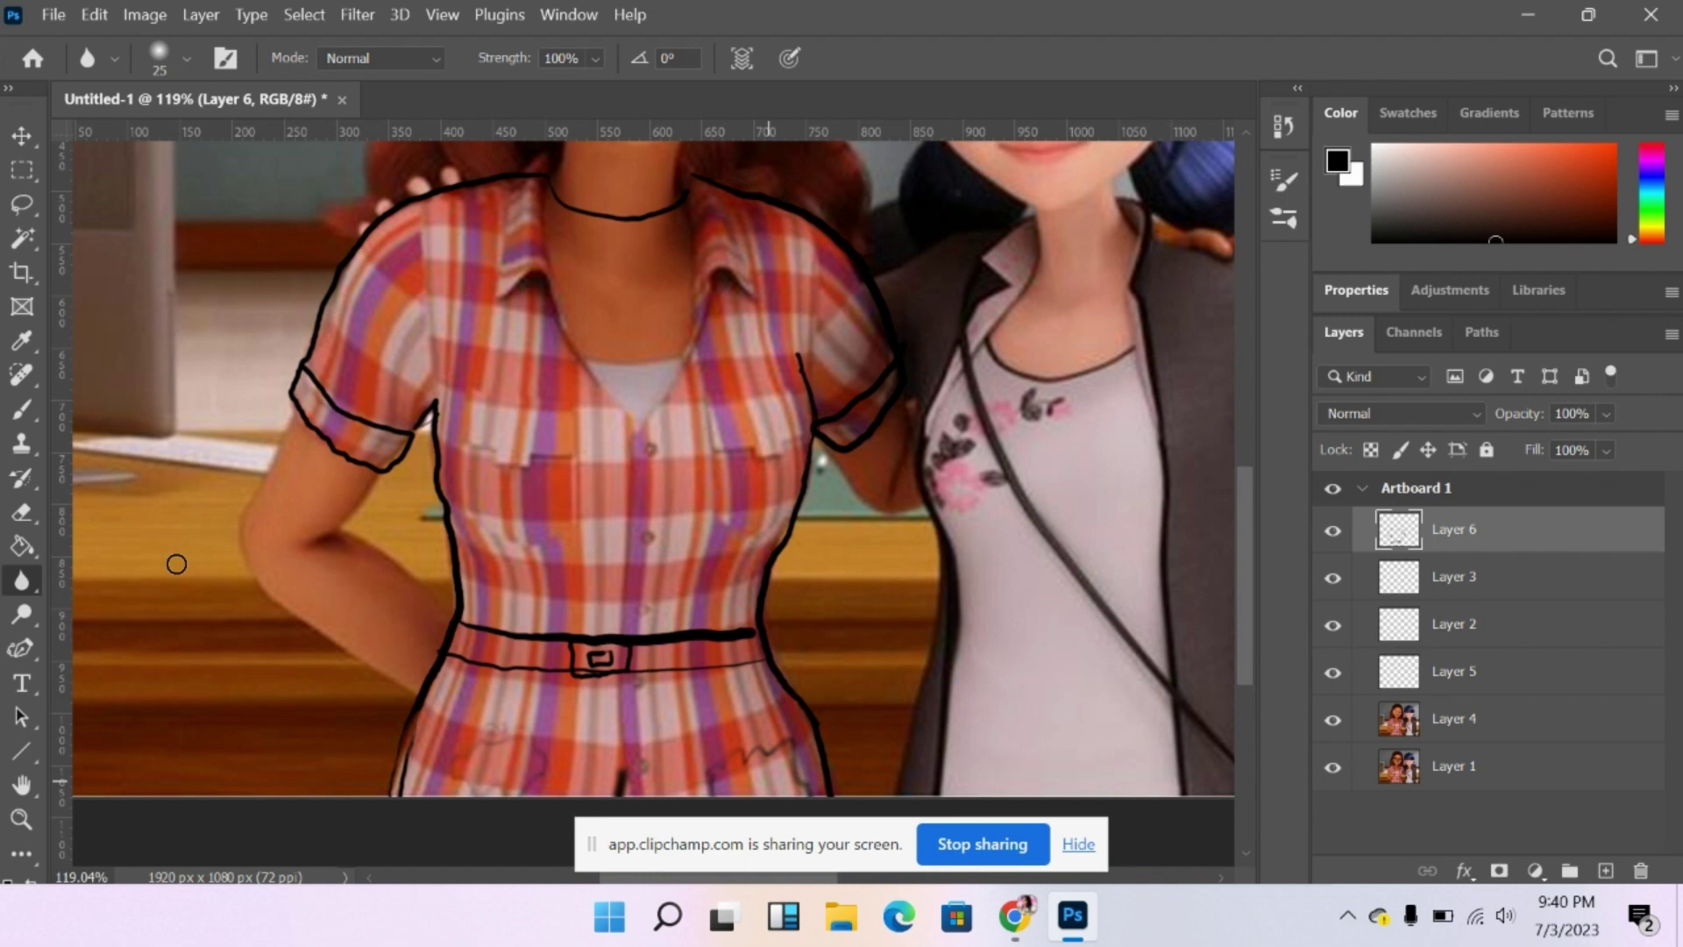
Hand-letter "Tall Bestie" in black across the chest of the plaid shirt on Layer 6.
left_click(24, 511)
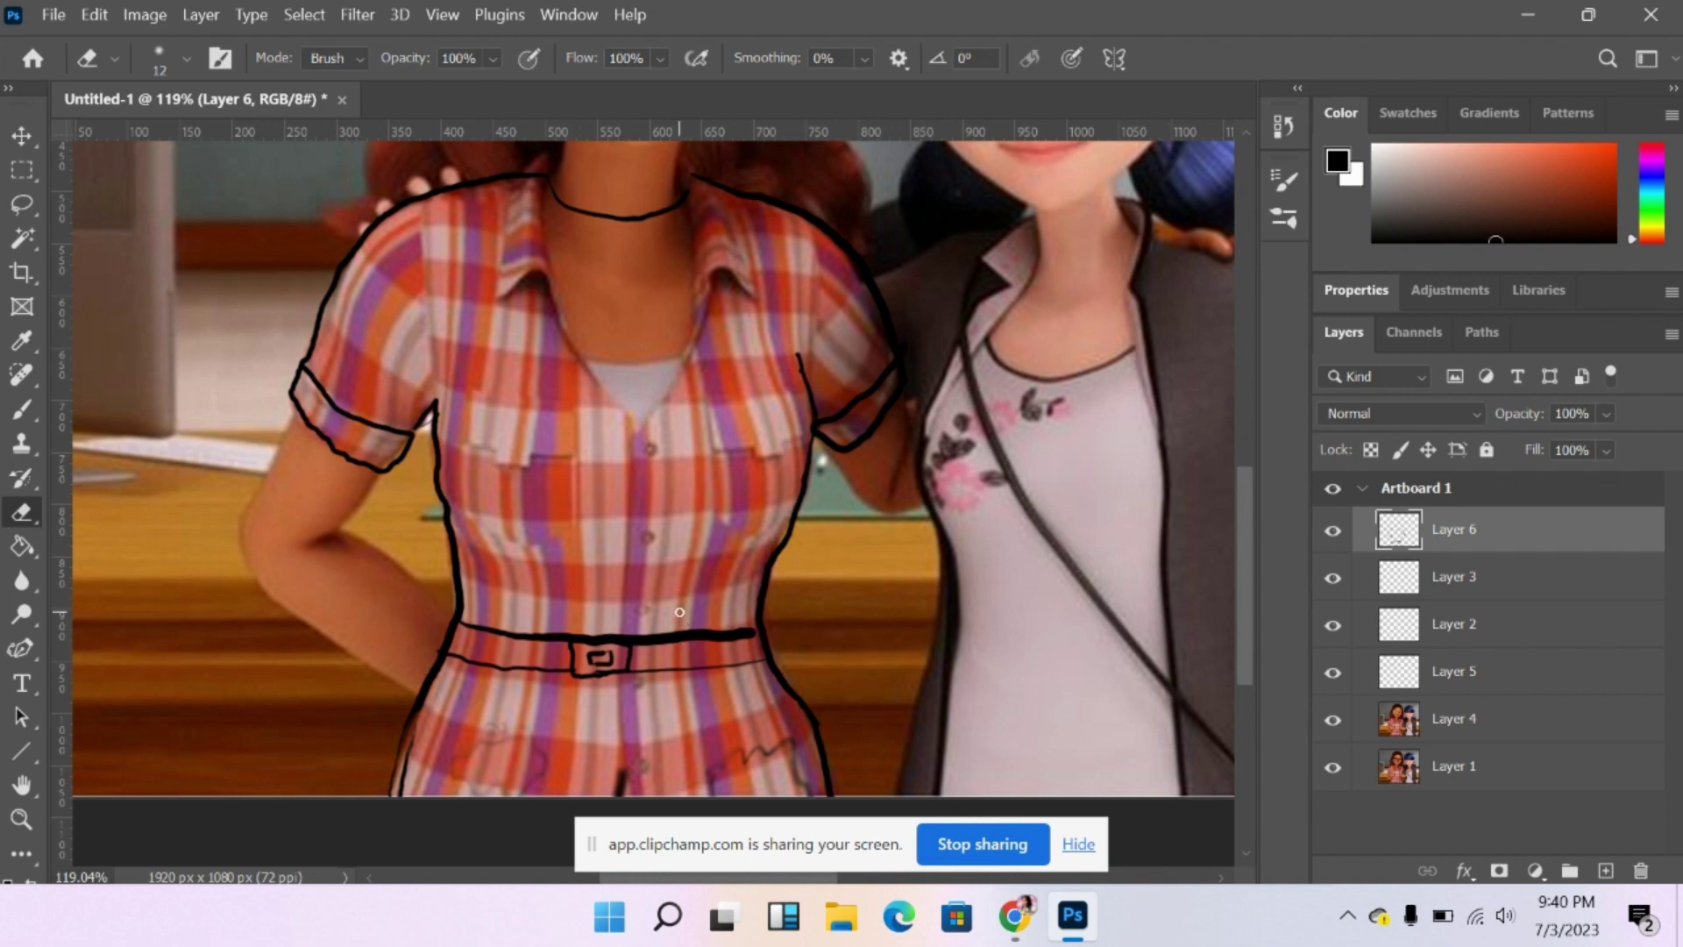
left_click(22, 409)
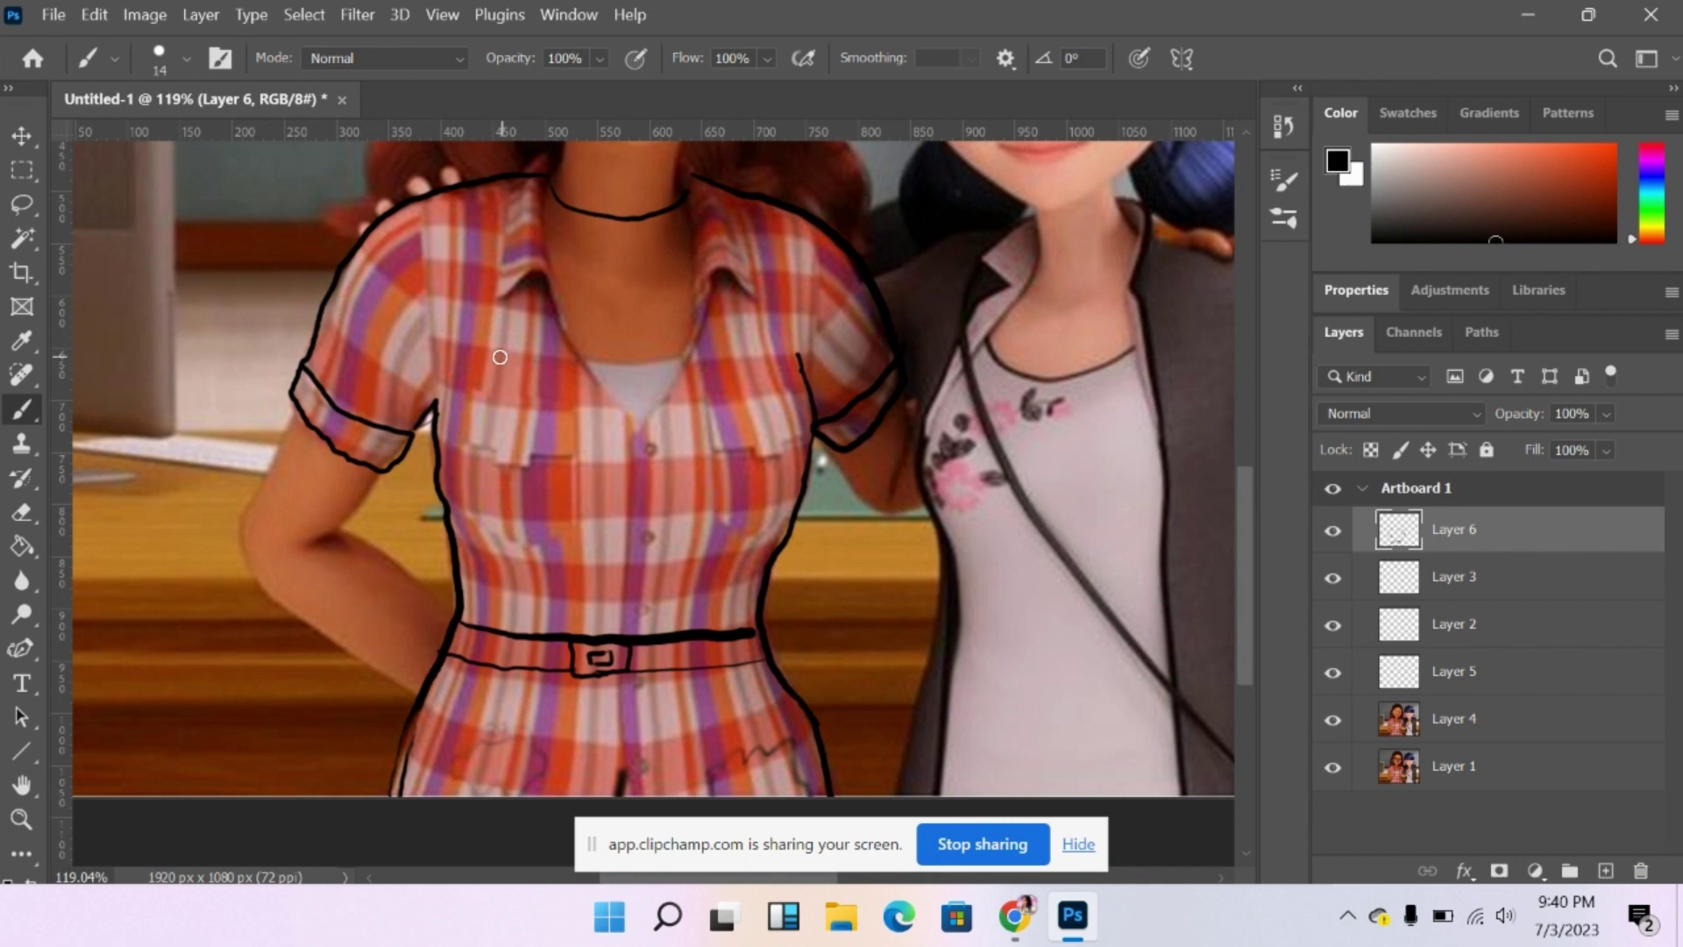
mouse_move(524, 344)
left_mouse_down()
mouse_move(469, 321)
mouse_move(577, 318)
mouse_move(506, 348)
mouse_move(535, 420)
mouse_move(539, 369)
mouse_move(579, 366)
mouse_move(624, 377)
left_mouse_up()
left_click_drag(627, 303, 657, 410)
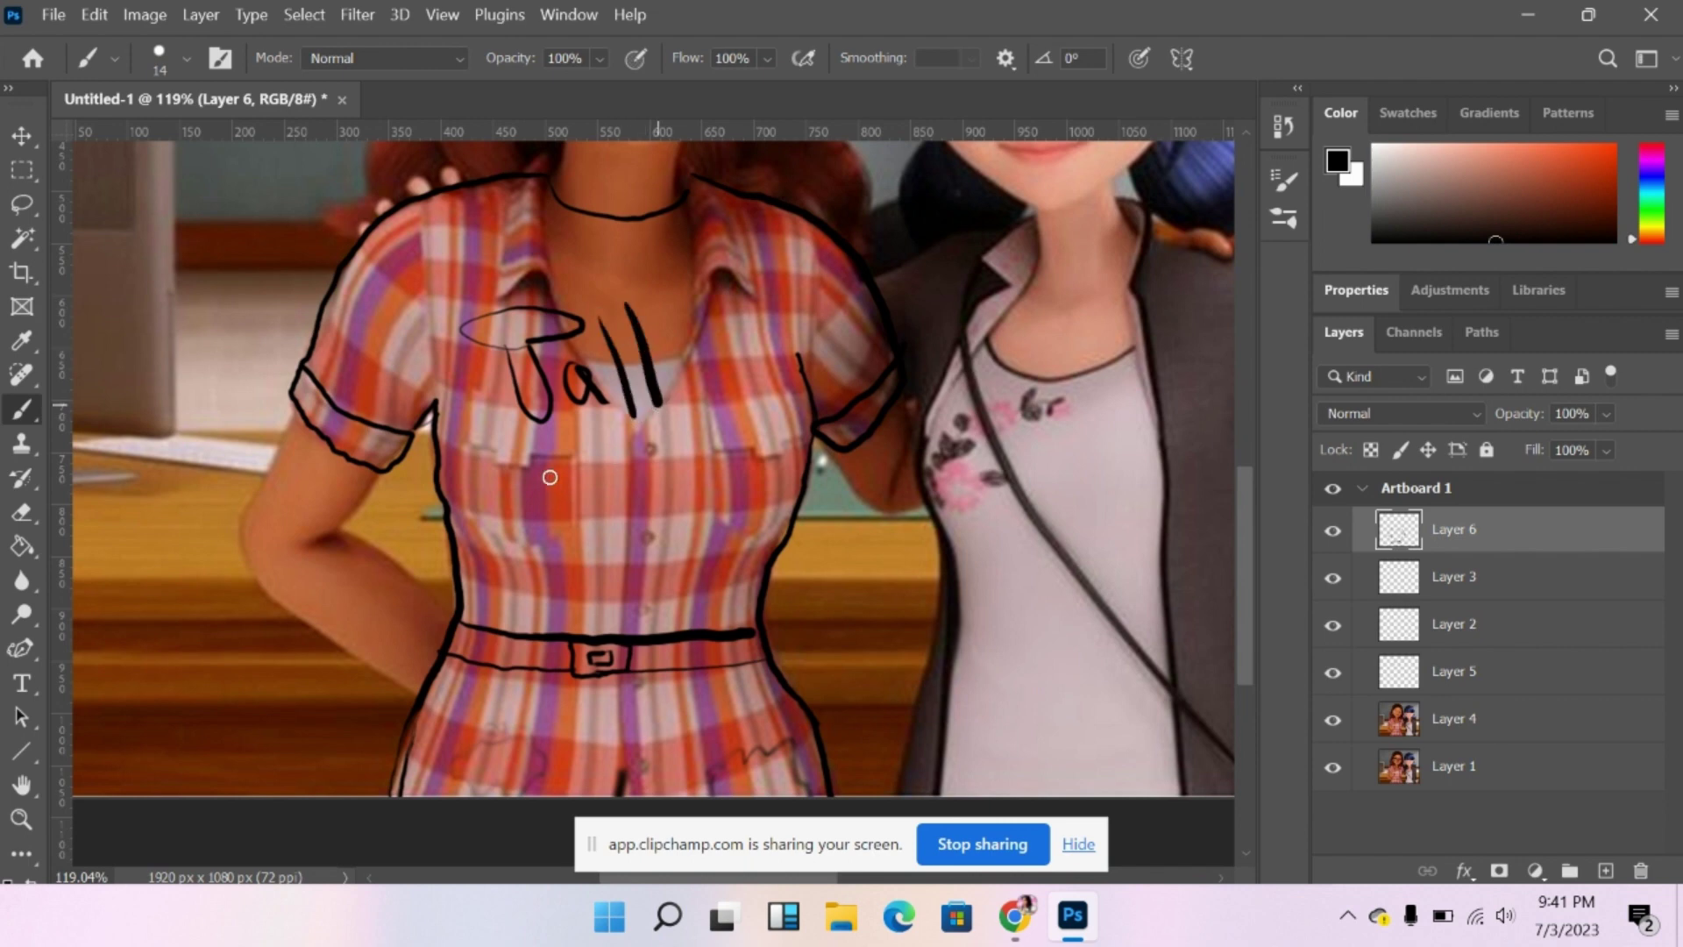
mouse_move(549, 466)
left_mouse_down()
mouse_move(605, 542)
mouse_move(689, 480)
mouse_move(701, 438)
mouse_move(715, 464)
mouse_move(747, 439)
mouse_move(726, 433)
left_mouse_up()
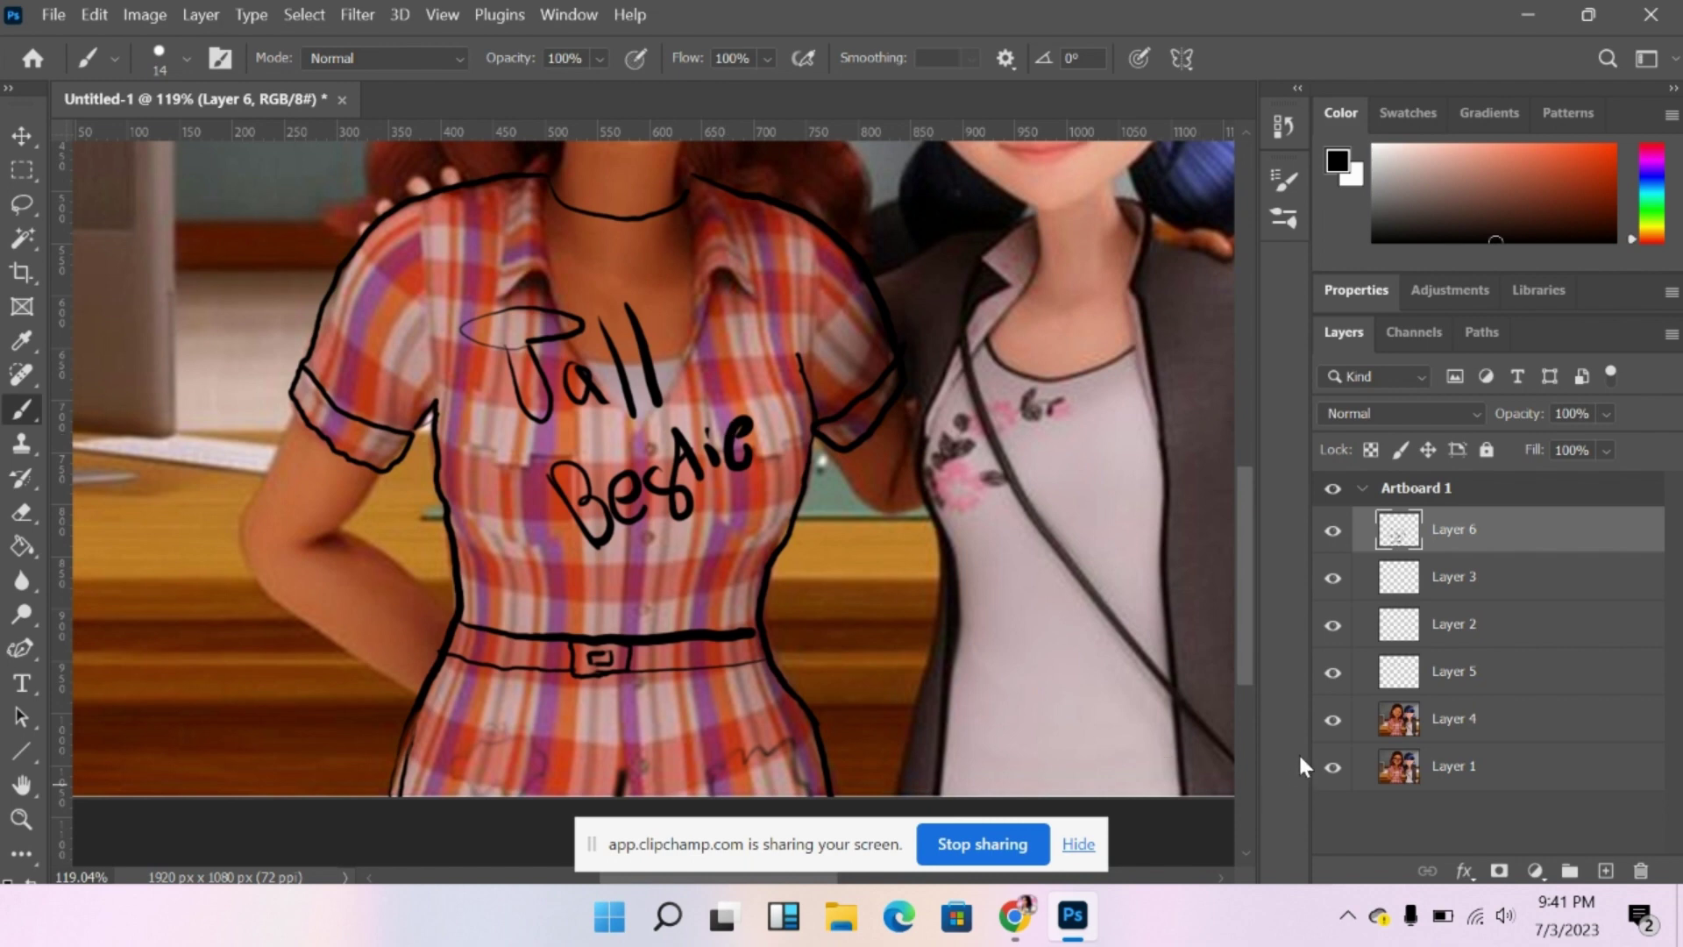
Undo all the strokes of the hand-drawn lettering on the chest, keeping the outfit outline.
key("ctrl+z")
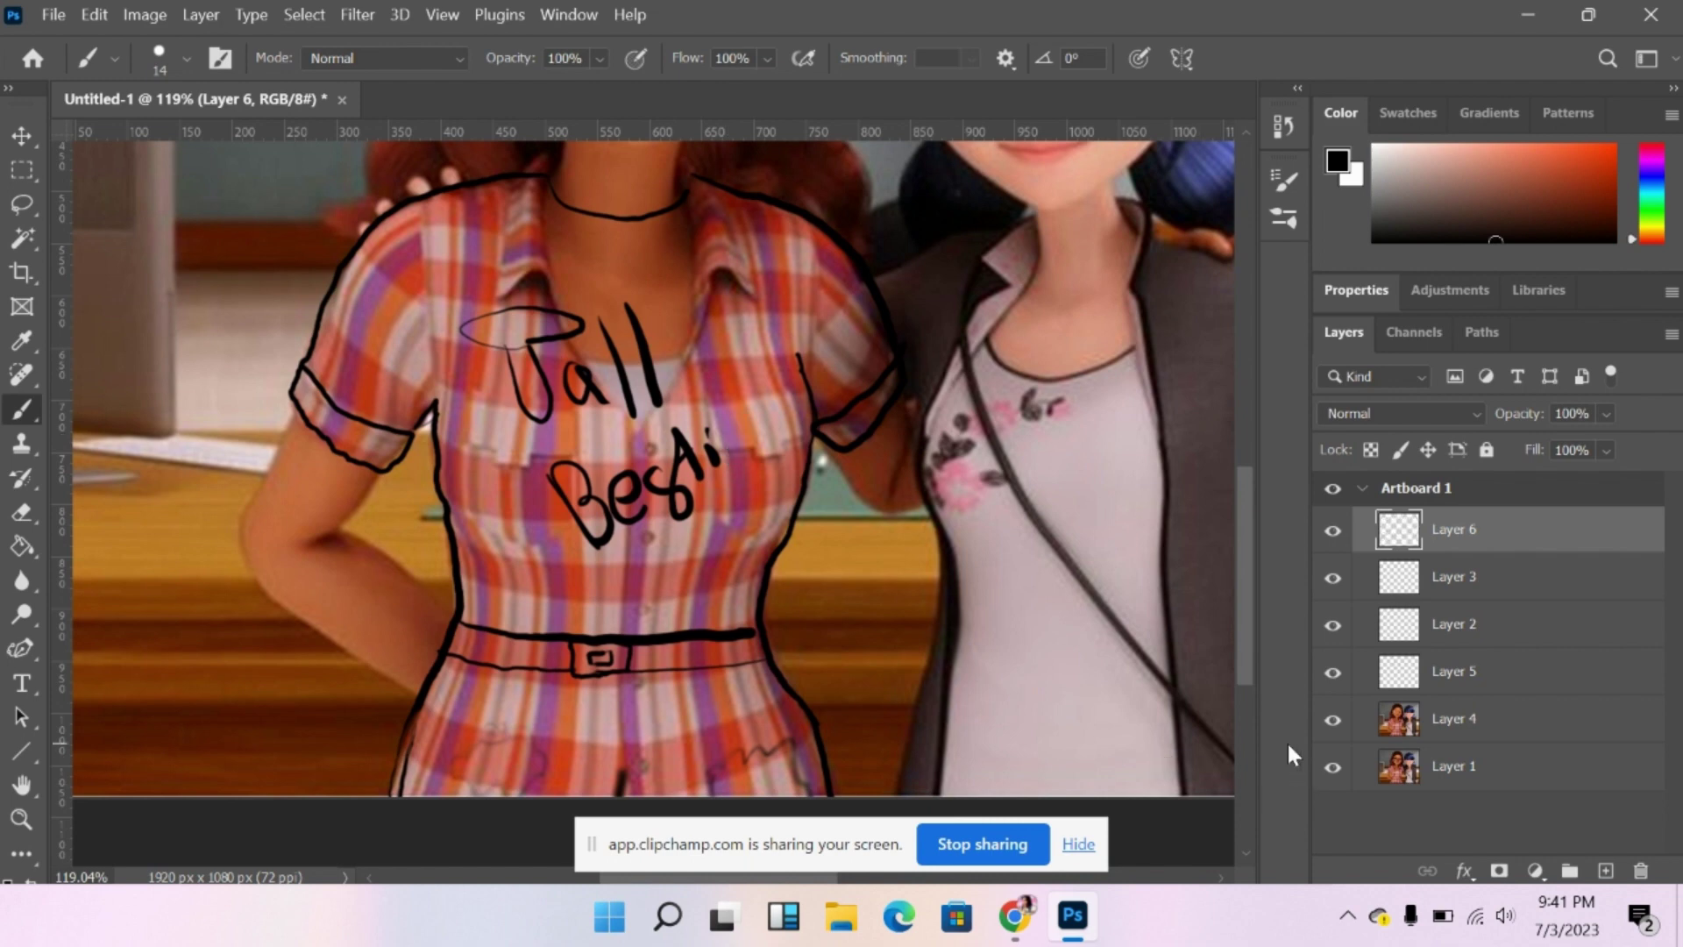
key("ctrl+z")
key("ctrl+z")
key("ctrl+z")
key("ctrl+z")
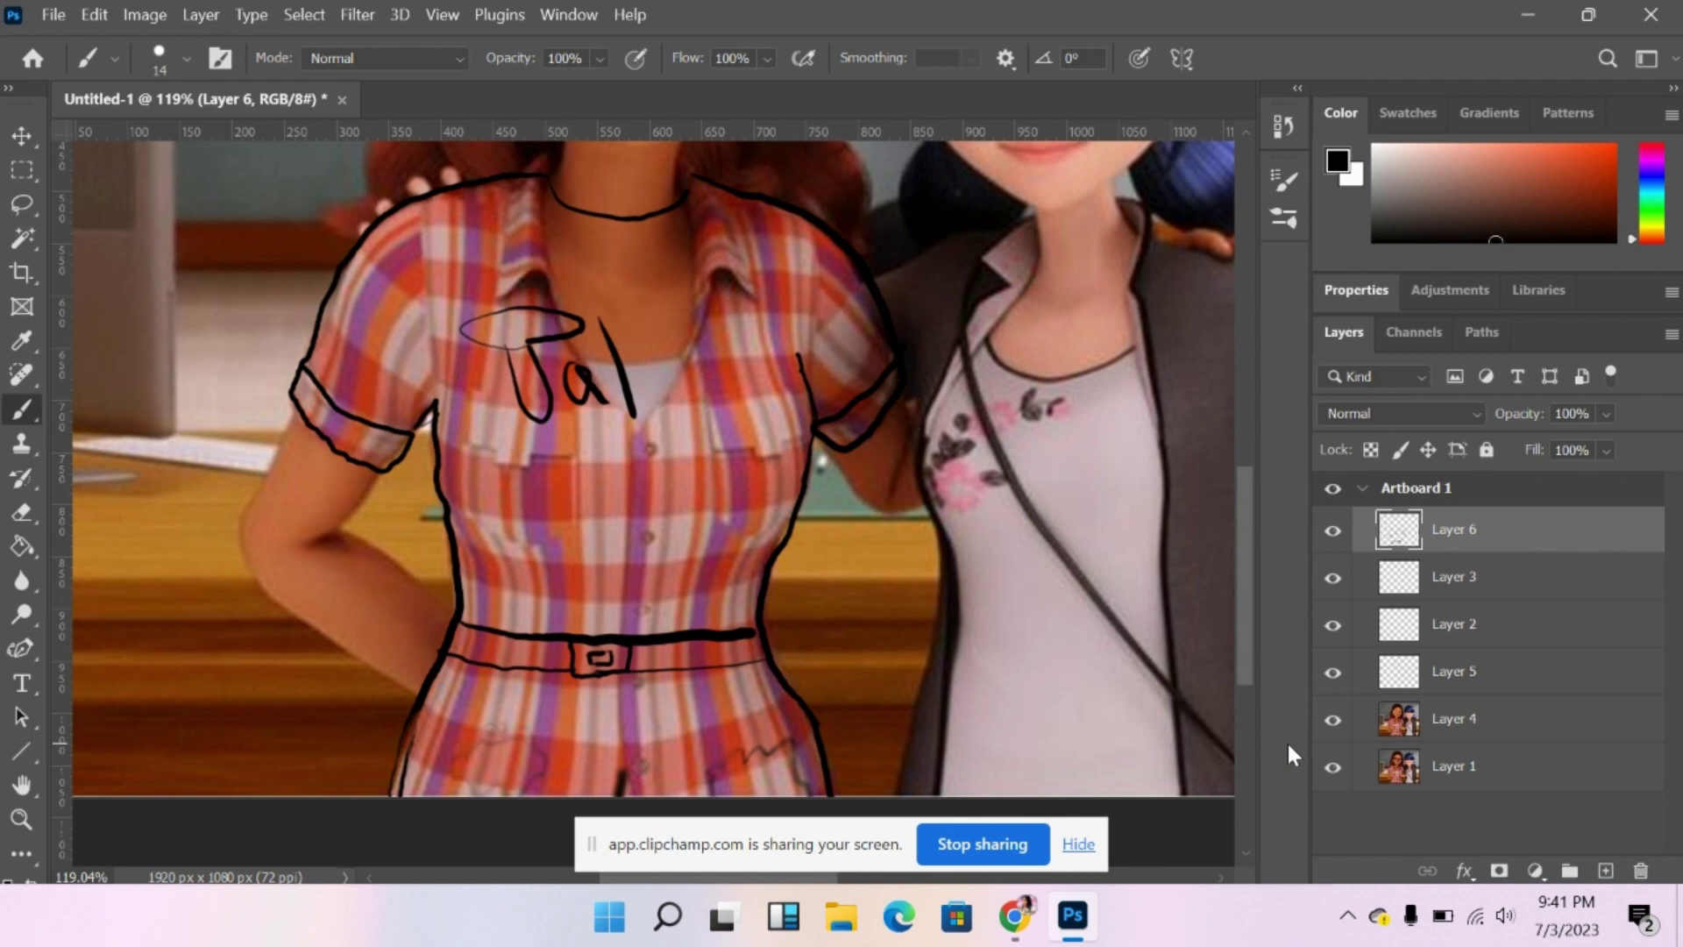
key("ctrl+z")
key("ctrl+z")
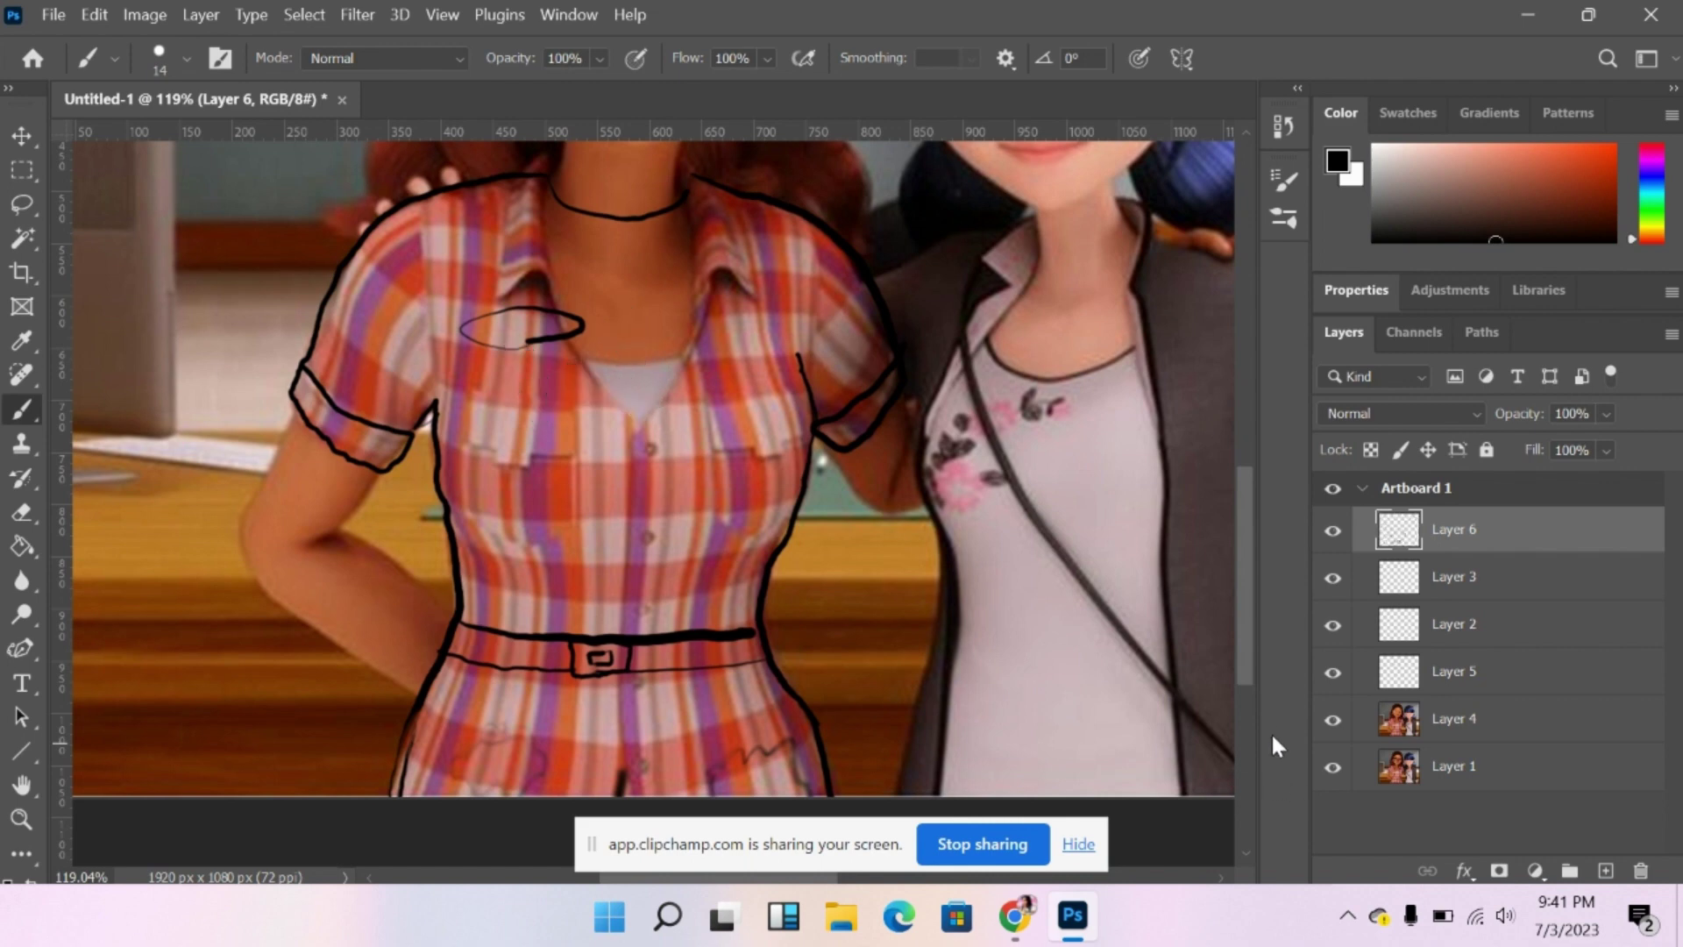
key("ctrl+z")
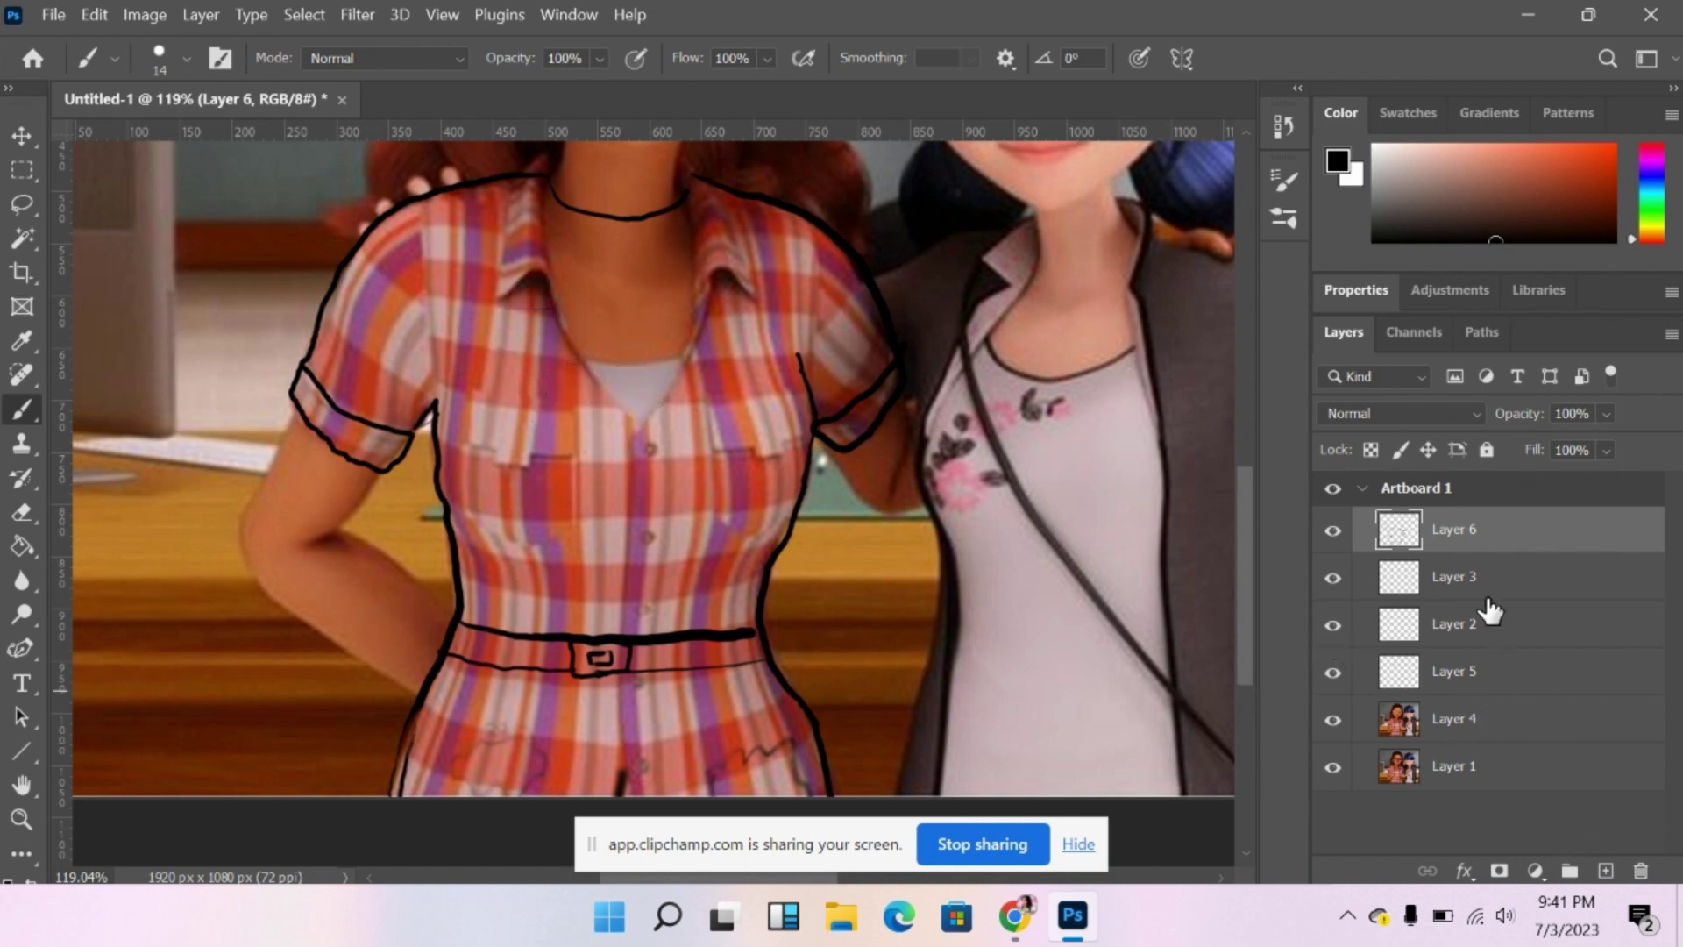
Add a new layer and arrange the stack so that outline Layer 6 sits directly above it.
left_click(1605, 870)
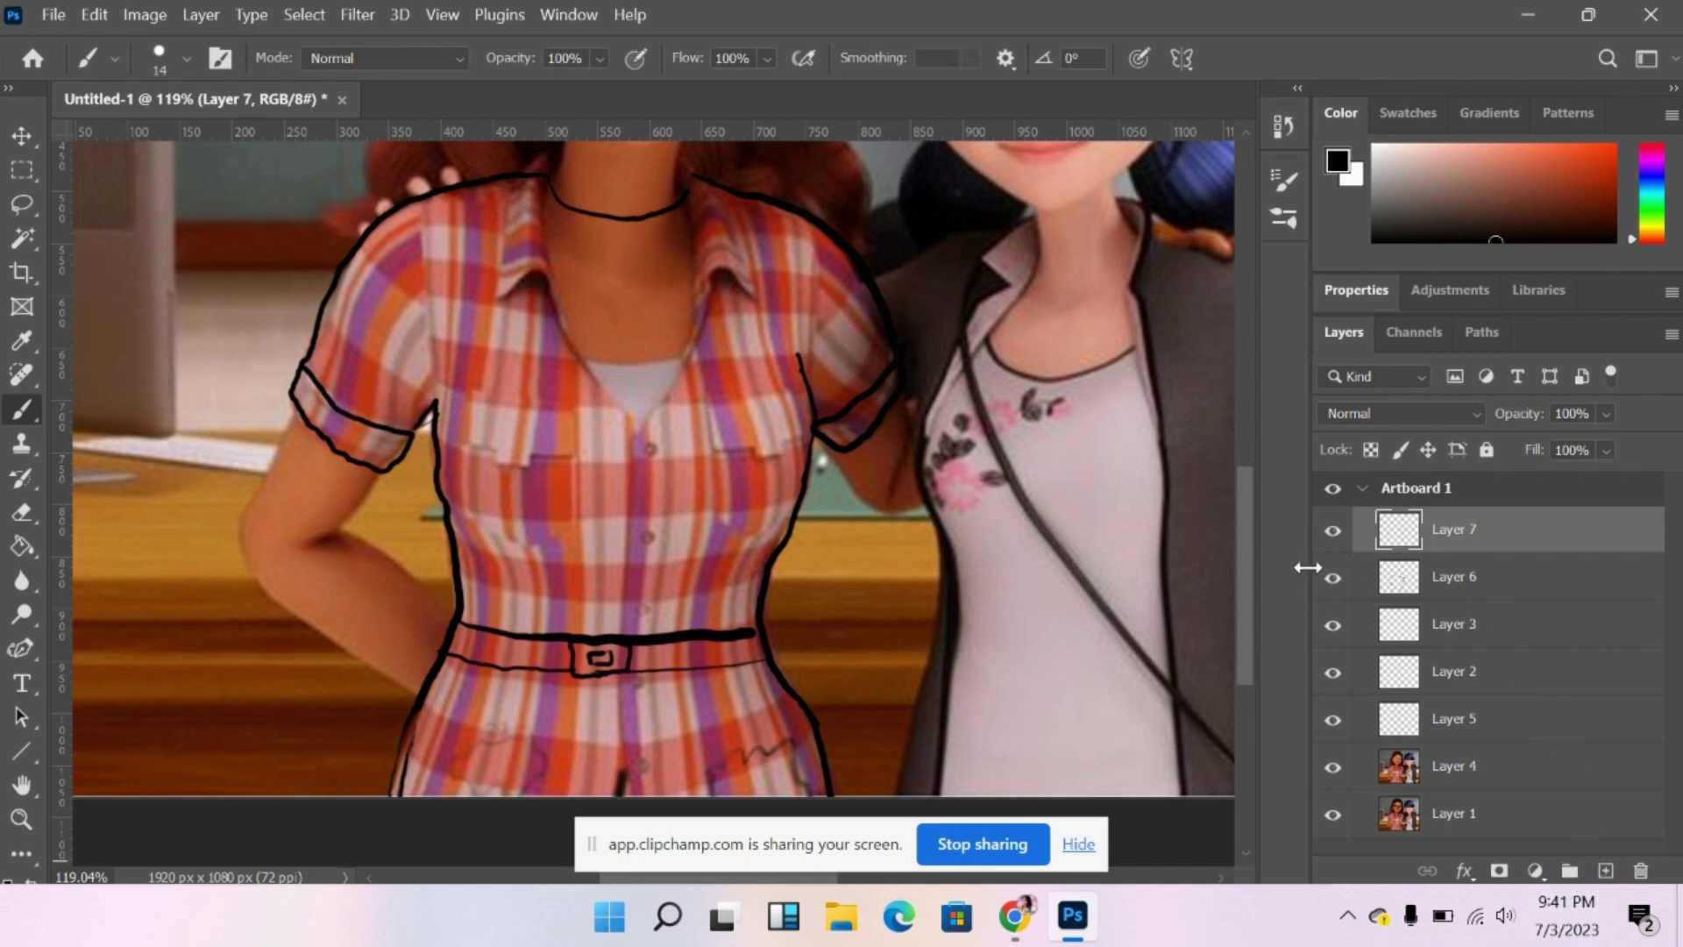
left_click(1332, 579)
mouse_move(1481, 542)
left_mouse_down()
mouse_move(1455, 582)
mouse_move(1472, 554)
left_mouse_up()
Select the area inside the shirt's outline on Layer 6 with the Magic Wand.
left_click(1463, 539)
left_click(24, 235)
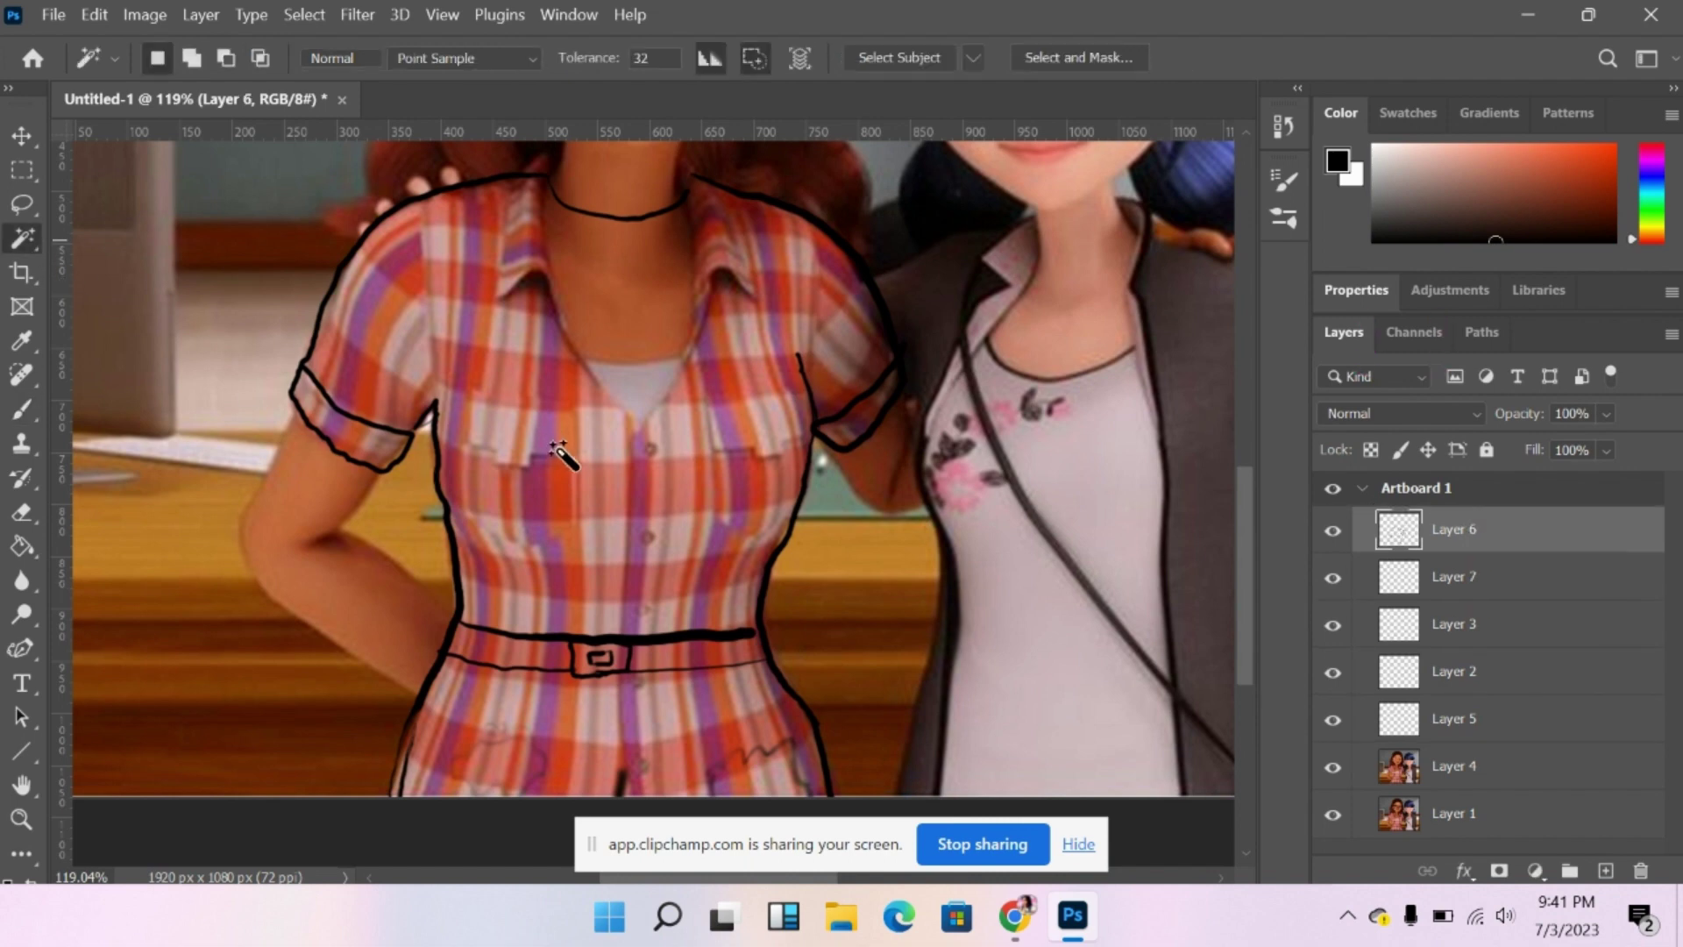
left_click(572, 472)
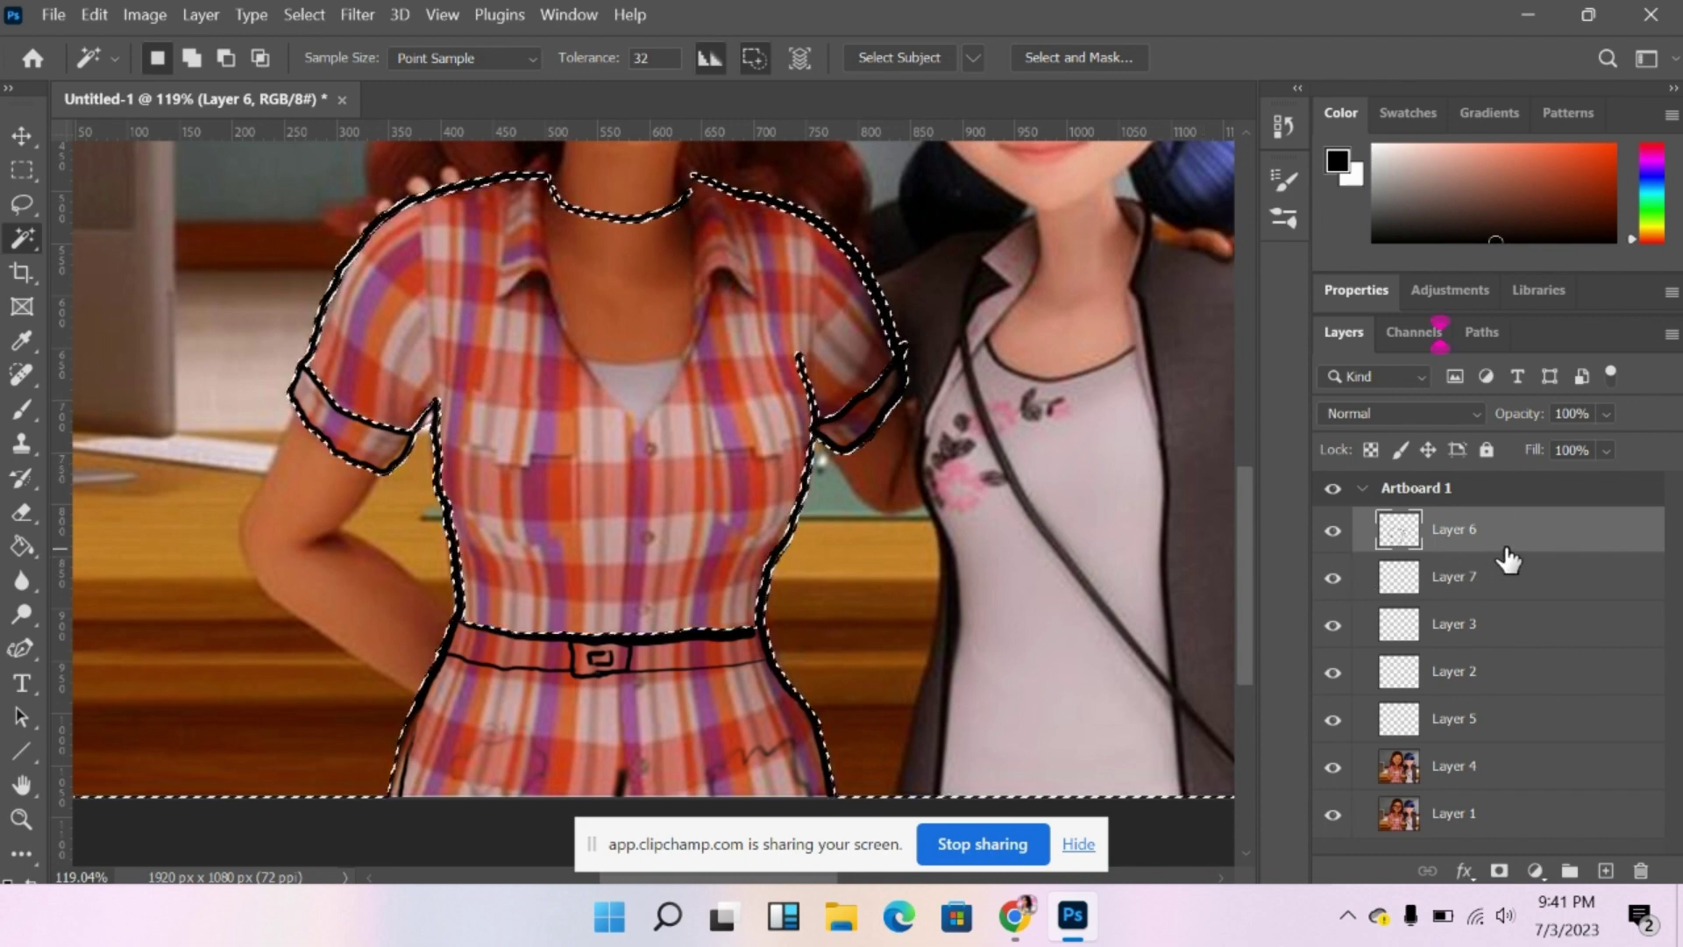
Paint the area inside the shirt outline solid black on Layer 7 with an 88 px Hard Round Pressure Size brush.
left_click(1490, 574)
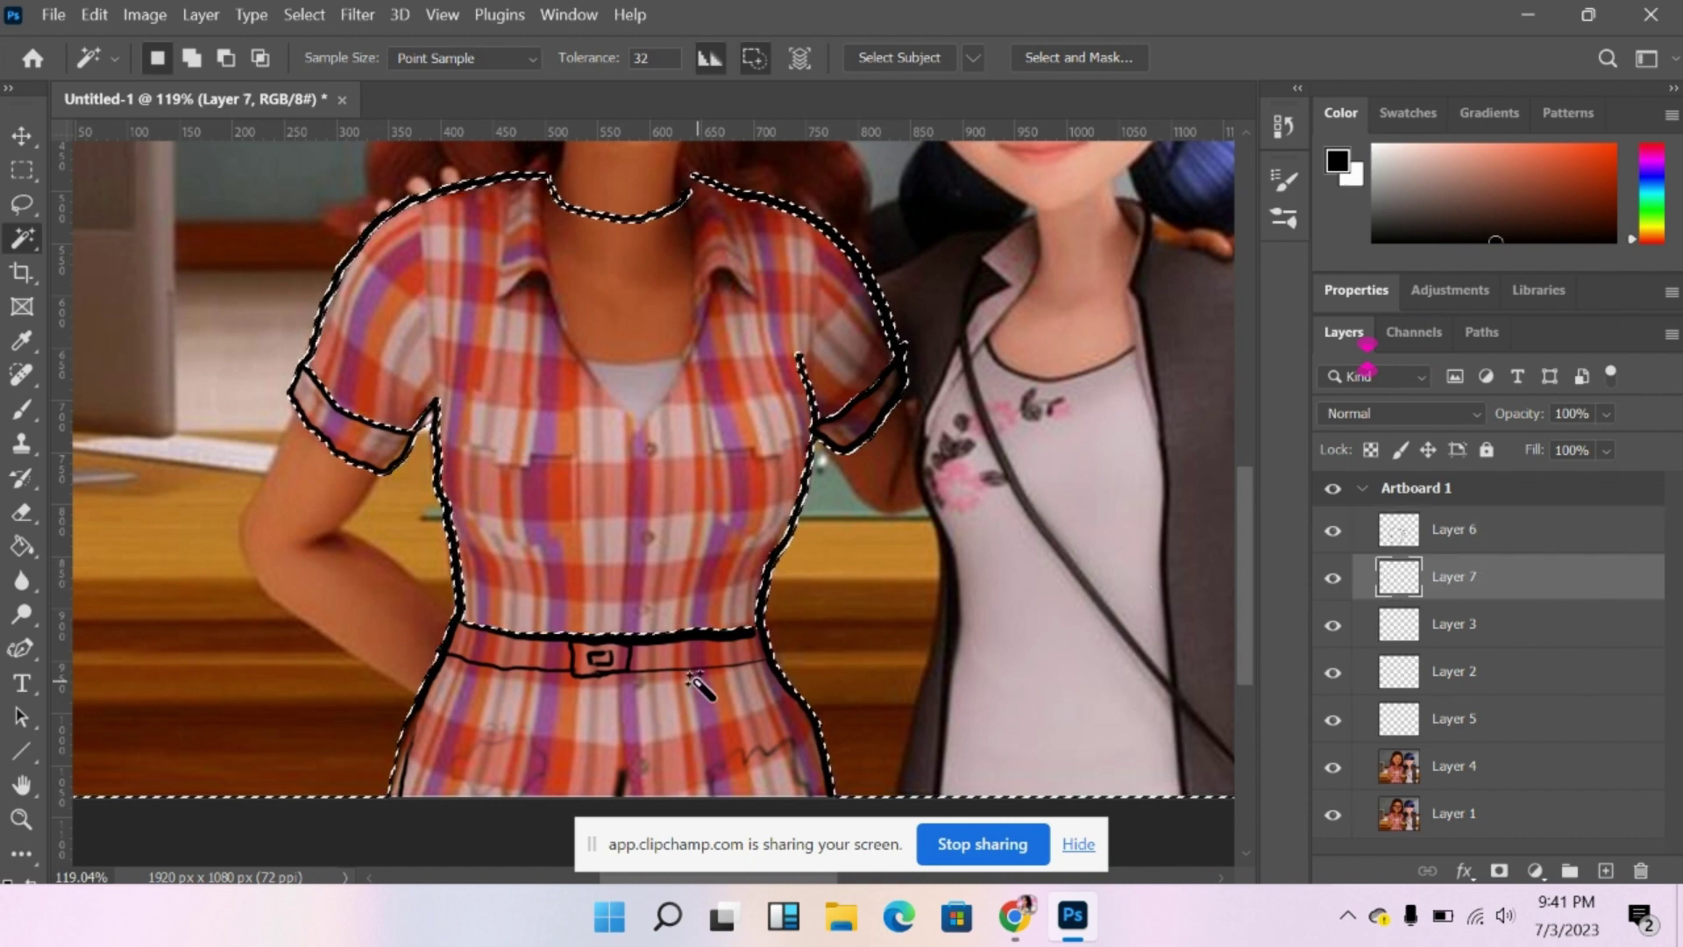
left_click(23, 406)
left_click(167, 59)
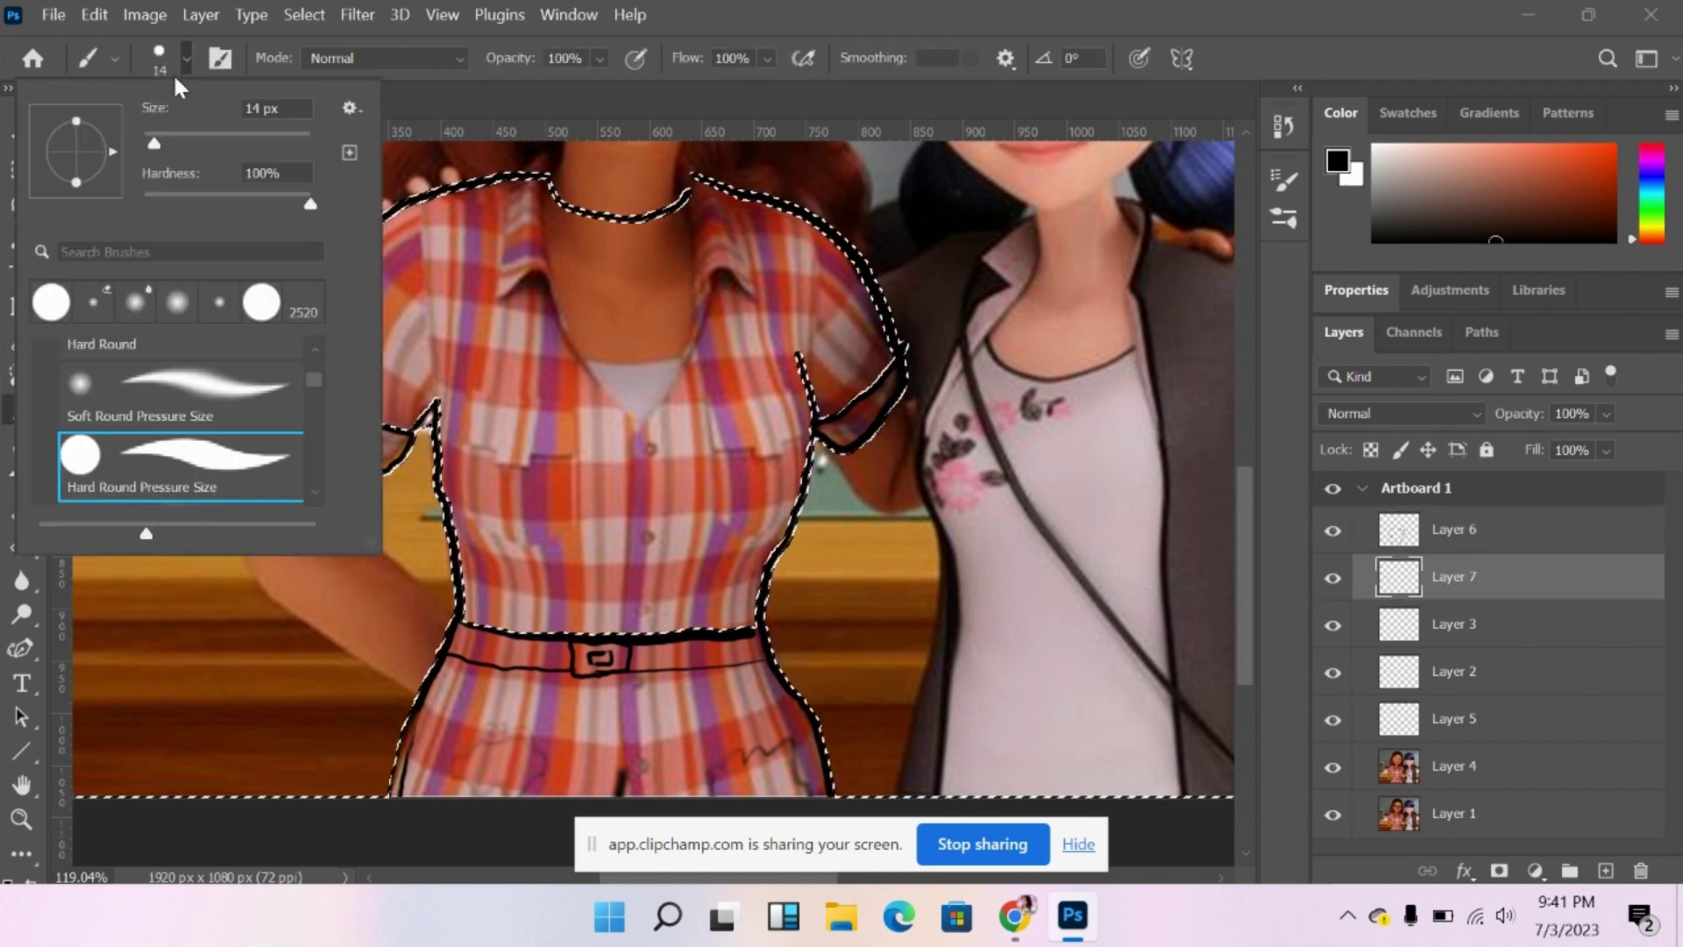
left_click_drag(199, 139, 216, 140)
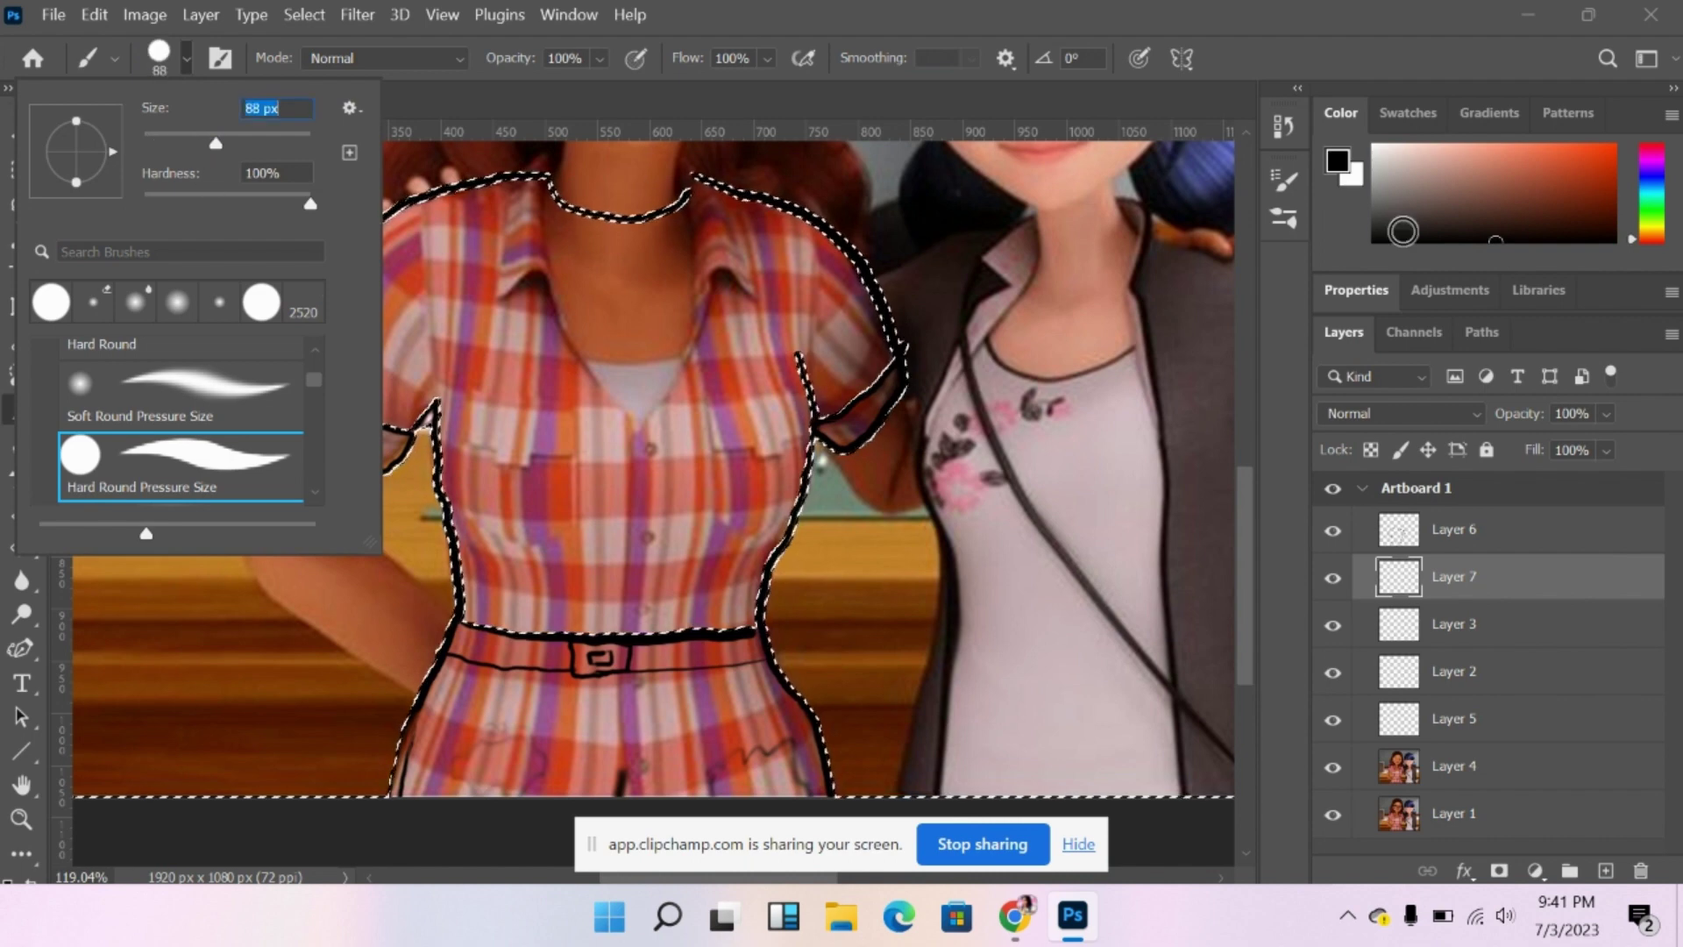
left_click(1459, 222)
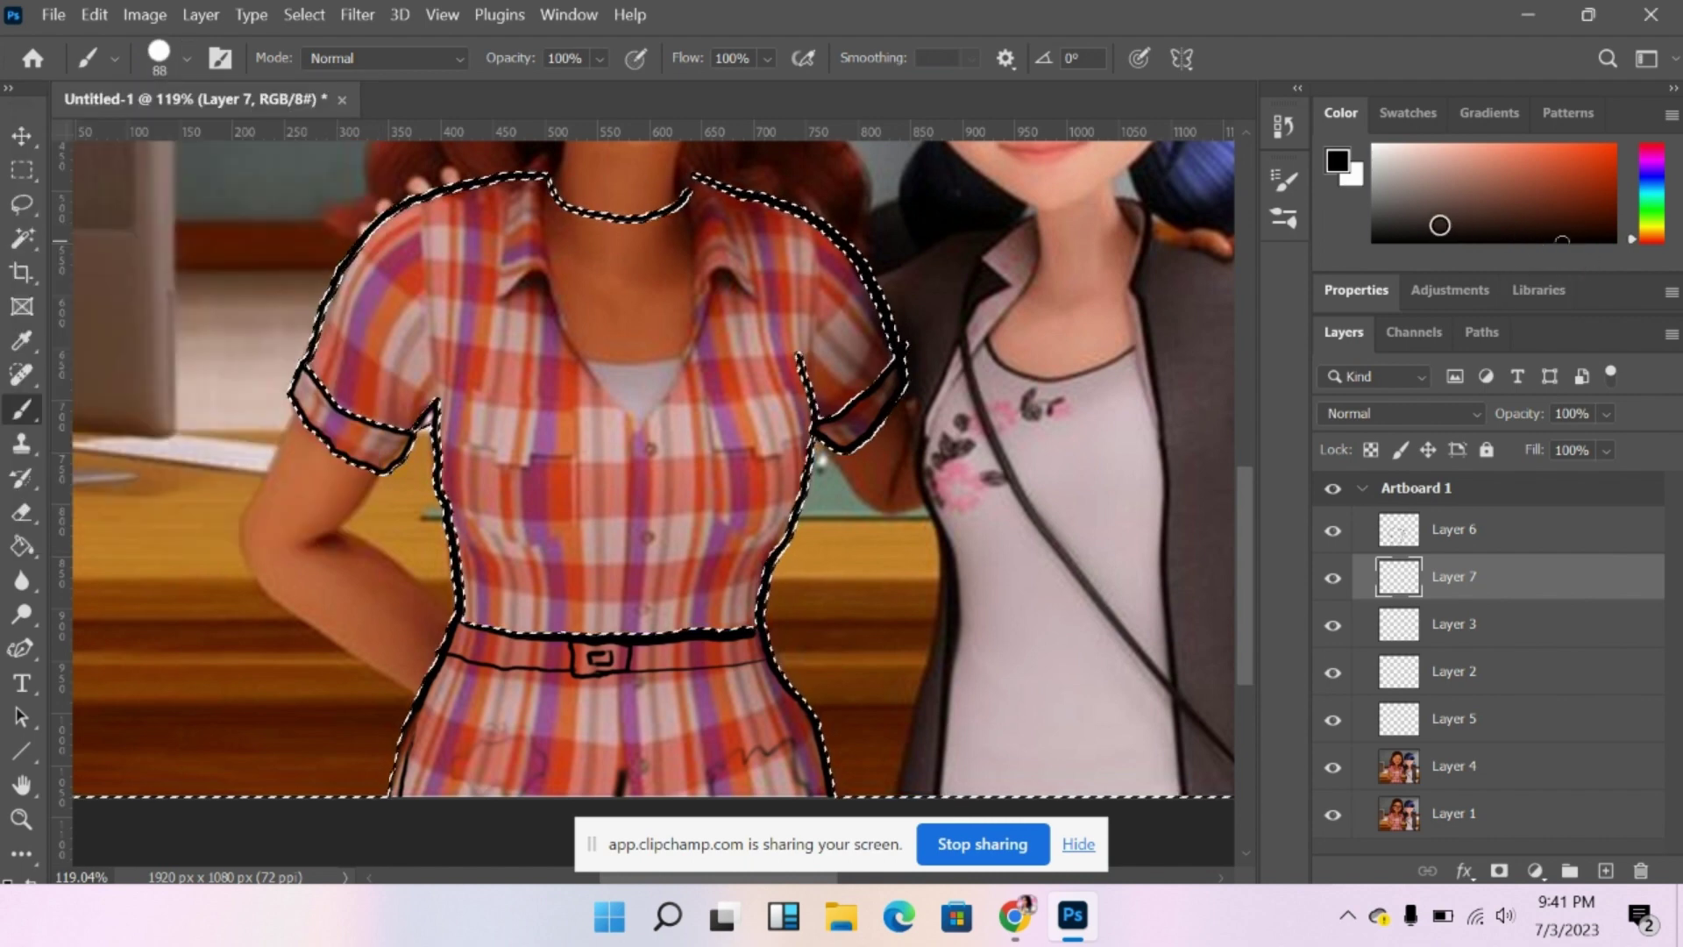
mouse_move(1439, 225)
left_mouse_down()
mouse_move(1499, 245)
mouse_move(1595, 241)
left_mouse_up()
mouse_move(554, 311)
left_mouse_down()
mouse_move(430, 253)
mouse_move(423, 283)
mouse_move(400, 257)
mouse_move(355, 426)
mouse_move(417, 397)
mouse_move(385, 474)
mouse_move(455, 308)
mouse_move(442, 350)
mouse_move(408, 289)
mouse_move(548, 239)
mouse_move(687, 219)
mouse_move(629, 253)
mouse_move(399, 233)
mouse_move(515, 603)
mouse_move(507, 664)
mouse_move(460, 560)
mouse_move(551, 538)
mouse_move(574, 443)
mouse_move(542, 344)
mouse_move(613, 337)
mouse_move(645, 638)
mouse_move(697, 580)
mouse_move(719, 294)
mouse_move(759, 486)
mouse_move(795, 420)
mouse_move(849, 387)
mouse_move(756, 207)
mouse_move(864, 376)
mouse_move(838, 283)
mouse_move(877, 298)
left_mouse_up()
Erase the black paint spilling past the shirt's sleeves, sides, shoulders and neckline on Layer 7 with a soft 78 px eraser.
left_click_drag(1248, 577, 1248, 539)
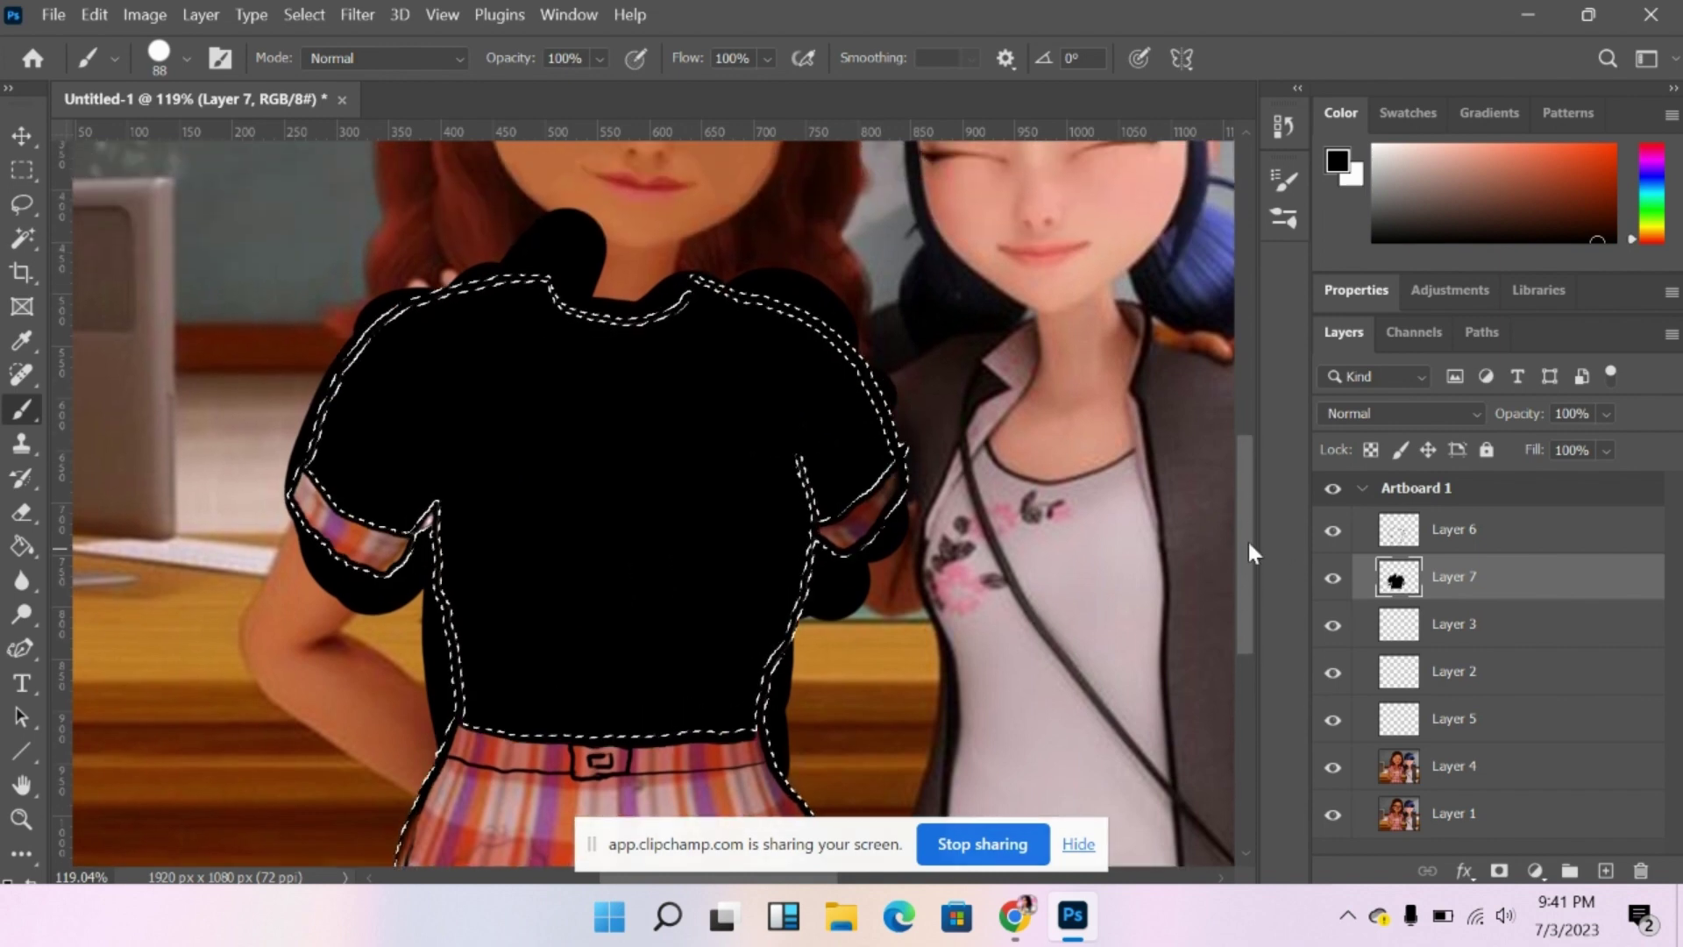
right_click(28, 515)
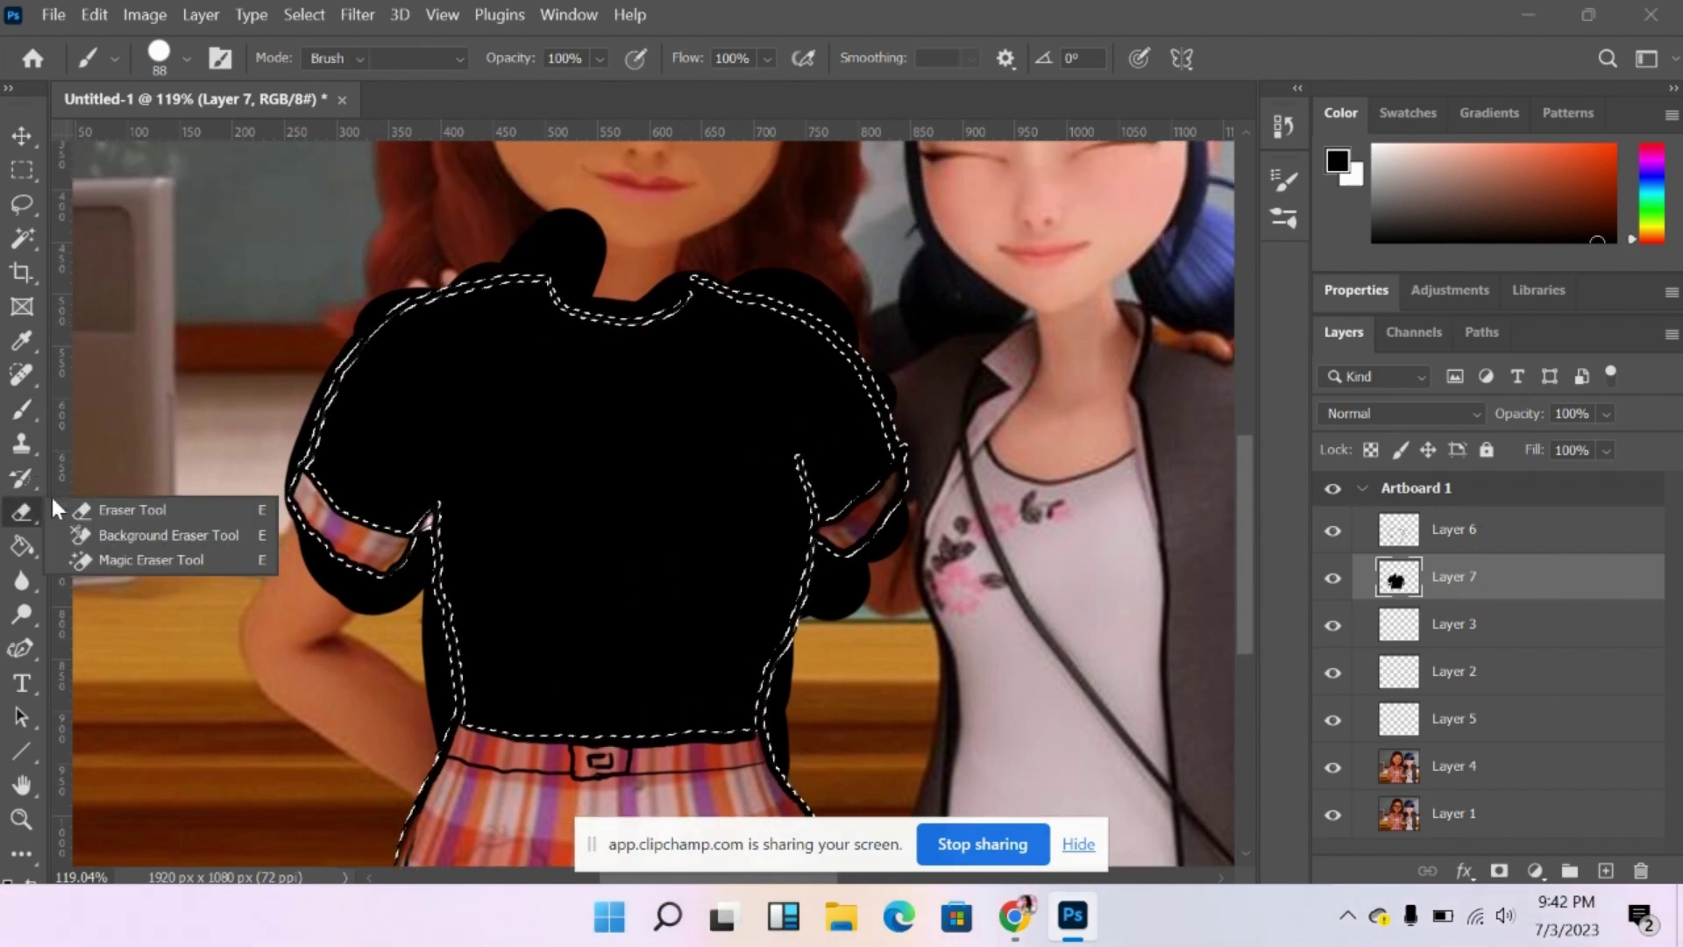
left_click(54, 497)
left_click(182, 60)
left_click(210, 136)
mouse_move(596, 280)
left_mouse_down()
mouse_move(610, 228)
mouse_move(424, 266)
mouse_move(471, 242)
mouse_move(369, 294)
mouse_move(289, 397)
mouse_move(280, 523)
mouse_move(349, 631)
mouse_move(395, 656)
mouse_move(401, 569)
mouse_move(430, 522)
mouse_move(428, 637)
mouse_move(408, 567)
mouse_move(419, 547)
mouse_move(441, 745)
mouse_move(437, 591)
mouse_move(447, 630)
left_mouse_up()
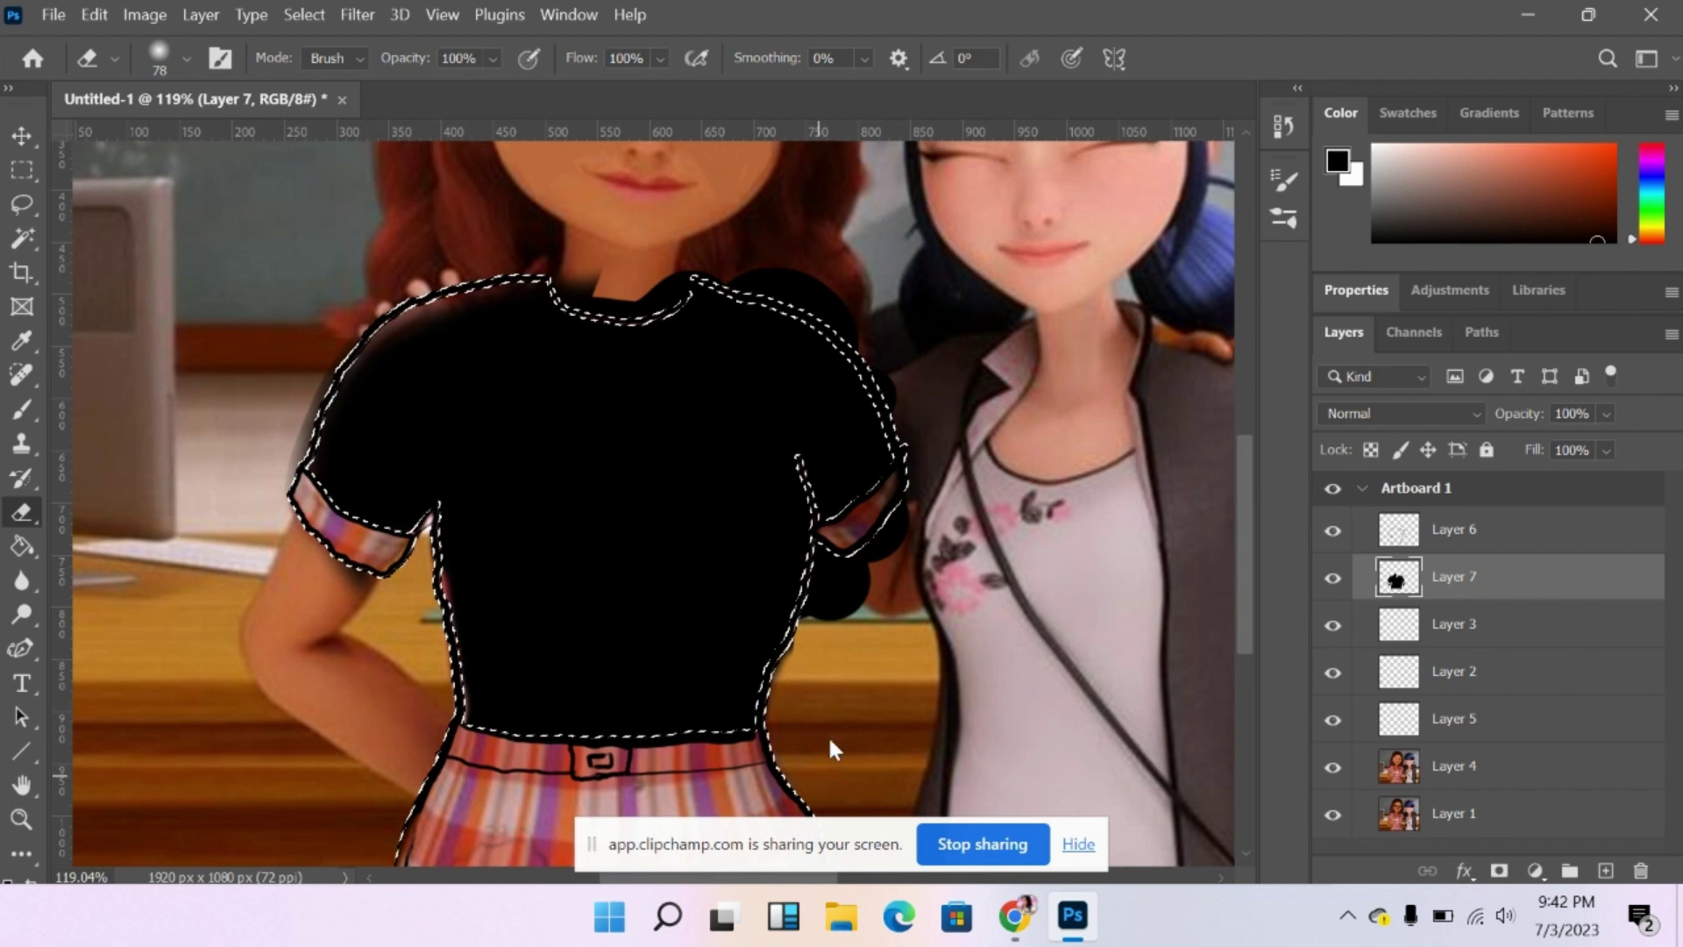
mouse_move(820, 673)
left_mouse_down()
mouse_move(887, 603)
mouse_move(853, 621)
mouse_move(825, 591)
mouse_move(808, 622)
mouse_move(819, 541)
mouse_move(849, 564)
mouse_move(827, 580)
mouse_move(884, 547)
mouse_move(916, 501)
mouse_move(852, 579)
mouse_move(923, 497)
mouse_move(849, 593)
mouse_move(953, 472)
mouse_move(907, 342)
mouse_move(834, 278)
left_mouse_up()
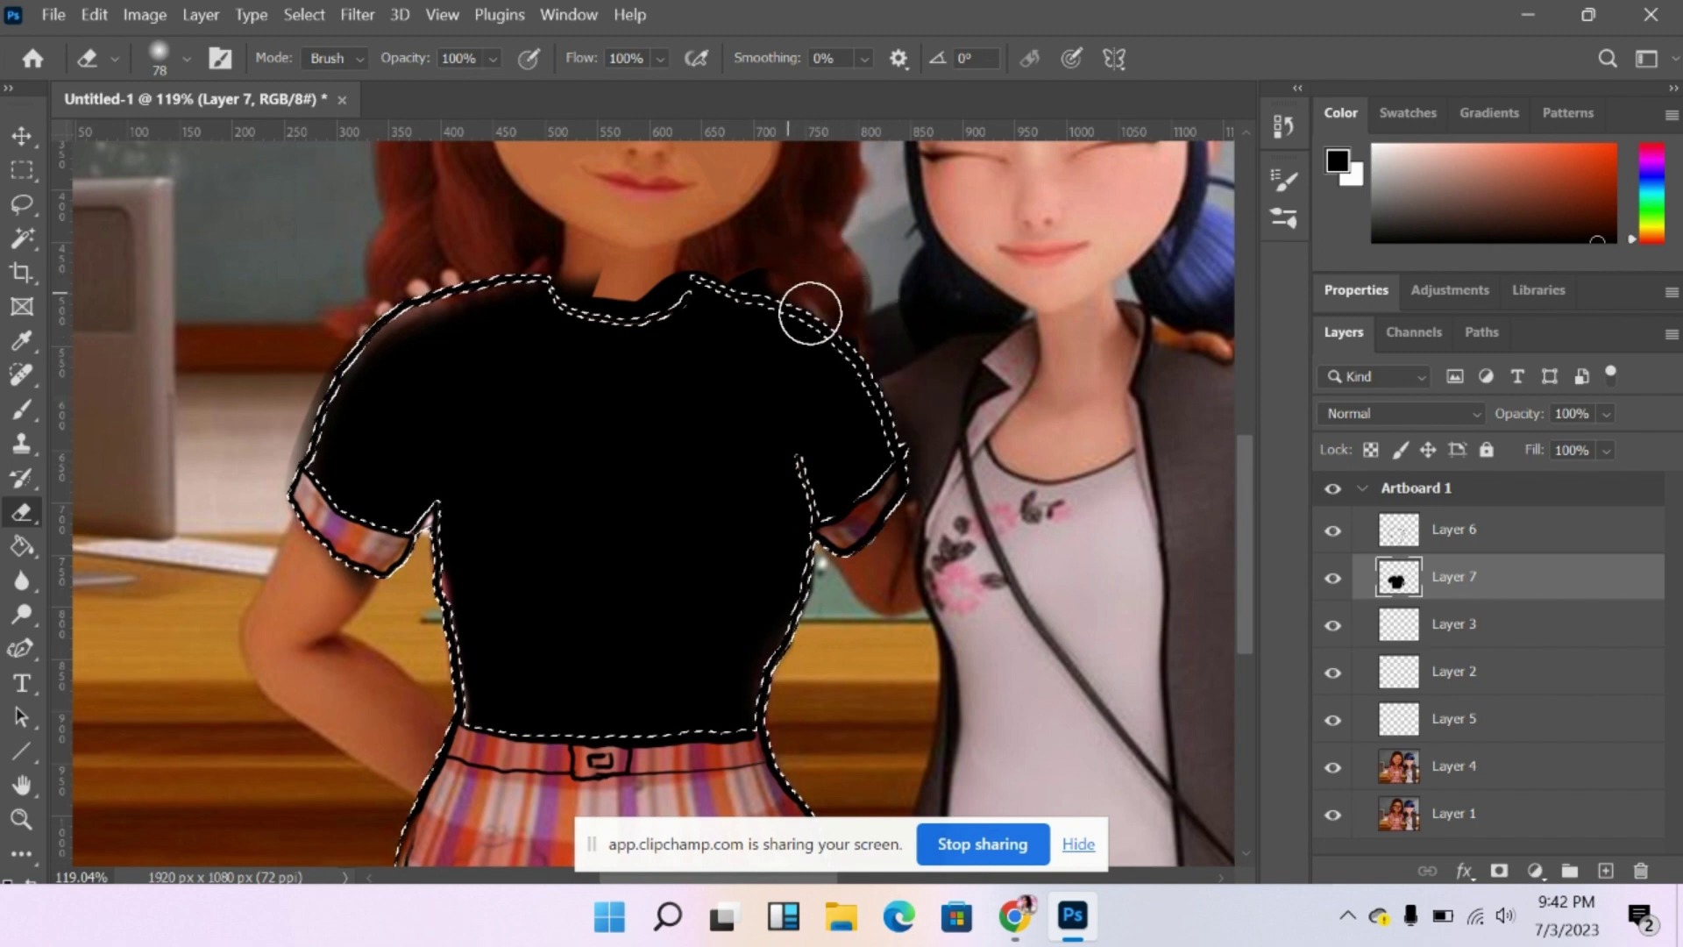
left_click_drag(816, 300, 783, 283)
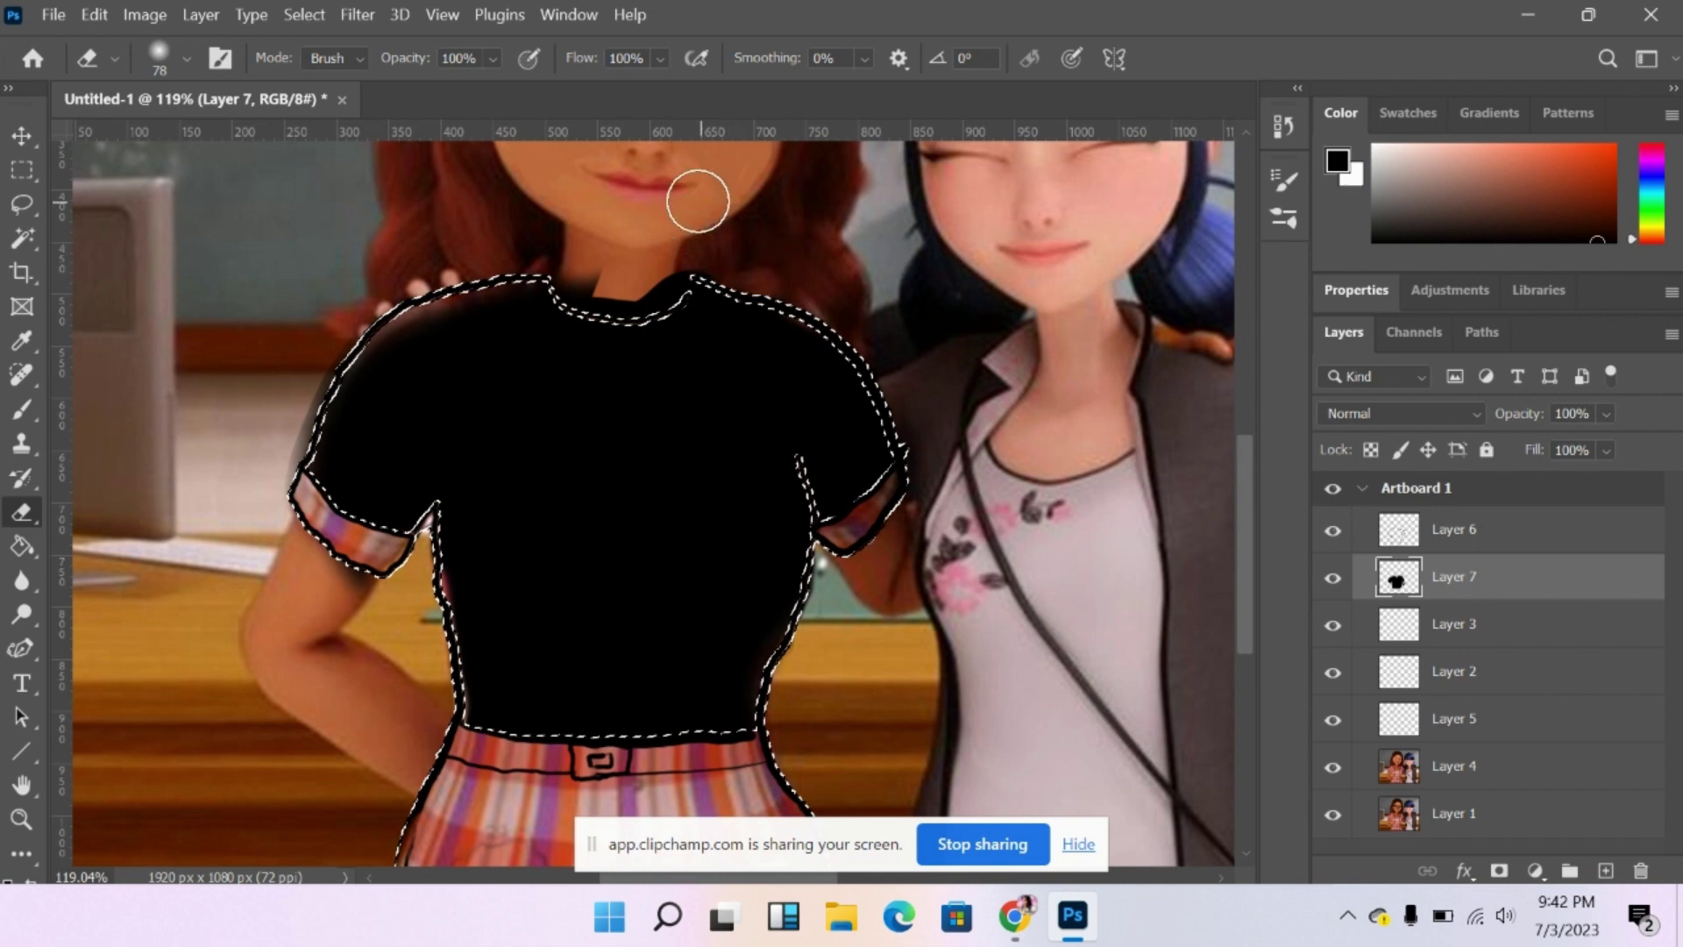
mouse_move(660, 267)
left_mouse_down()
mouse_move(624, 296)
mouse_move(553, 260)
mouse_move(577, 291)
mouse_move(561, 284)
mouse_move(609, 304)
mouse_move(690, 275)
mouse_move(655, 303)
mouse_move(587, 284)
mouse_move(566, 255)
mouse_move(669, 287)
left_mouse_up()
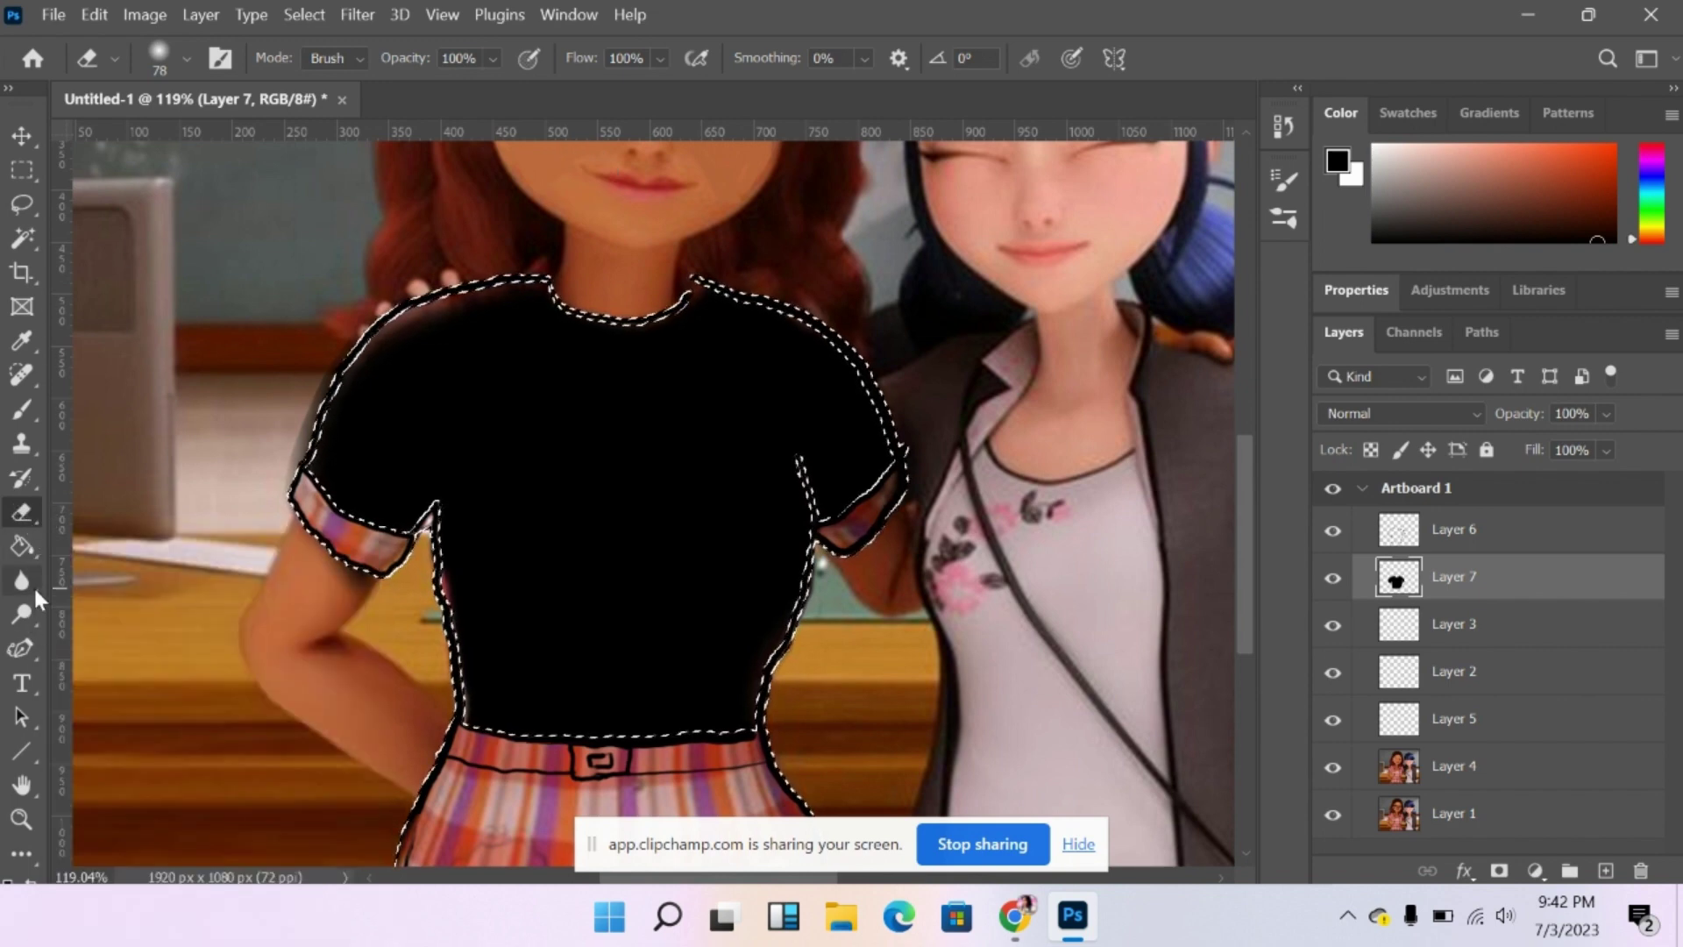
Smudge the edges of the black fill out to the shirt outline with the Smudge tool at 100% strength, and clear the selection.
left_click_drag(34, 588, 70, 619)
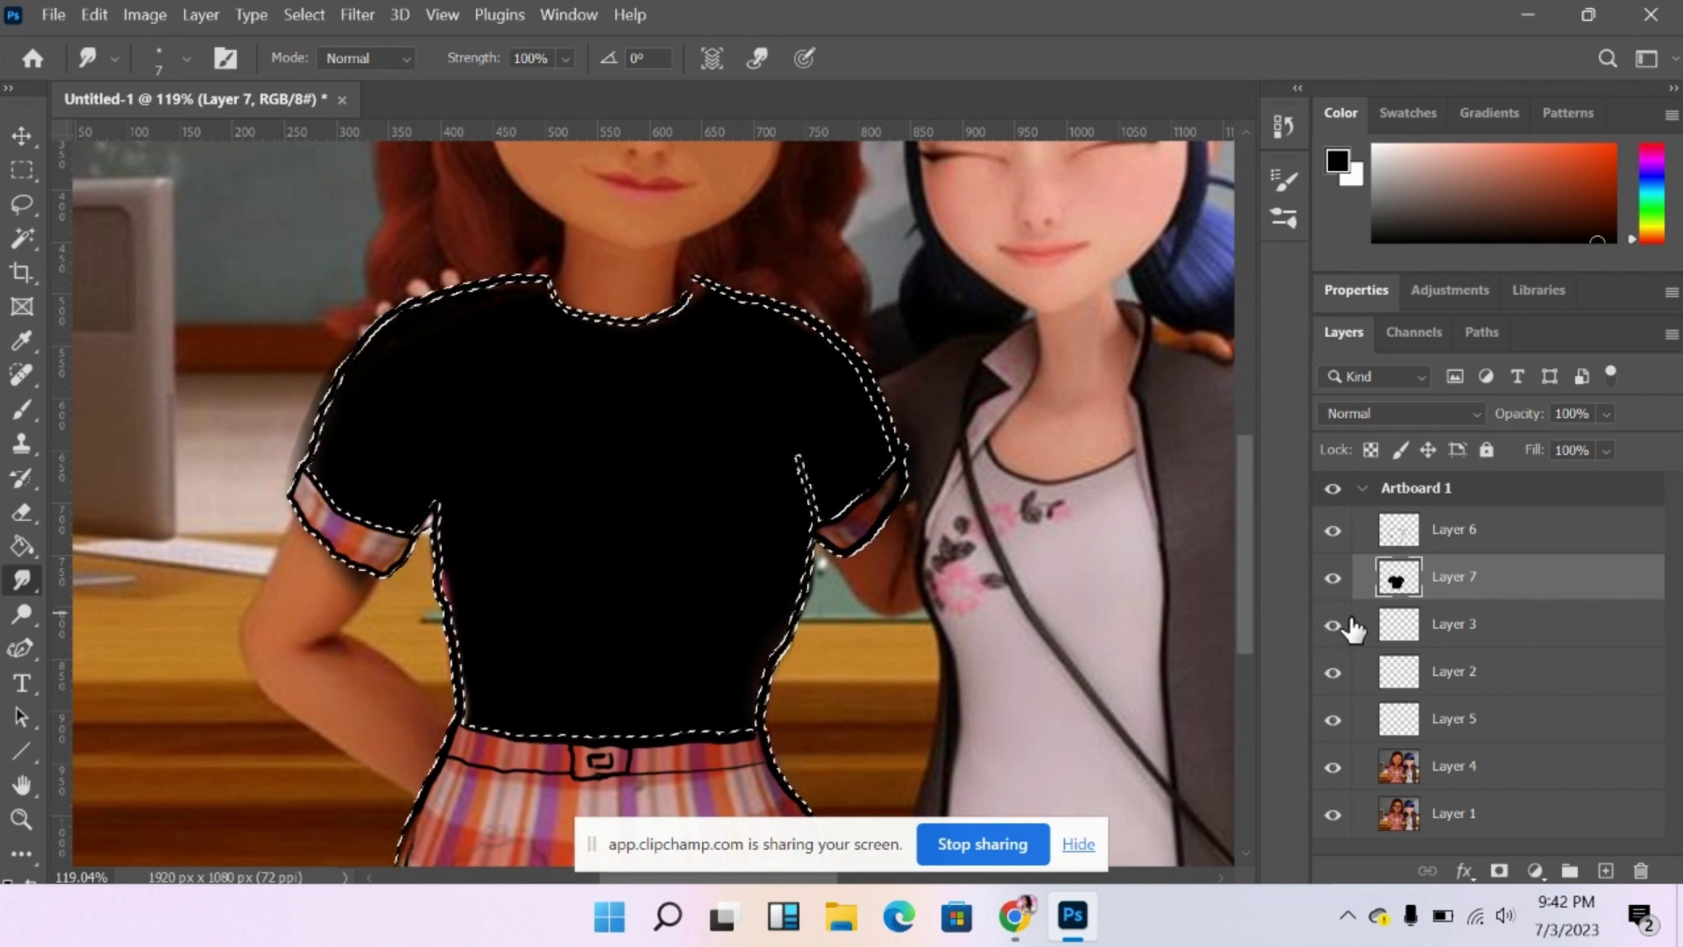
key("ctrl+d")
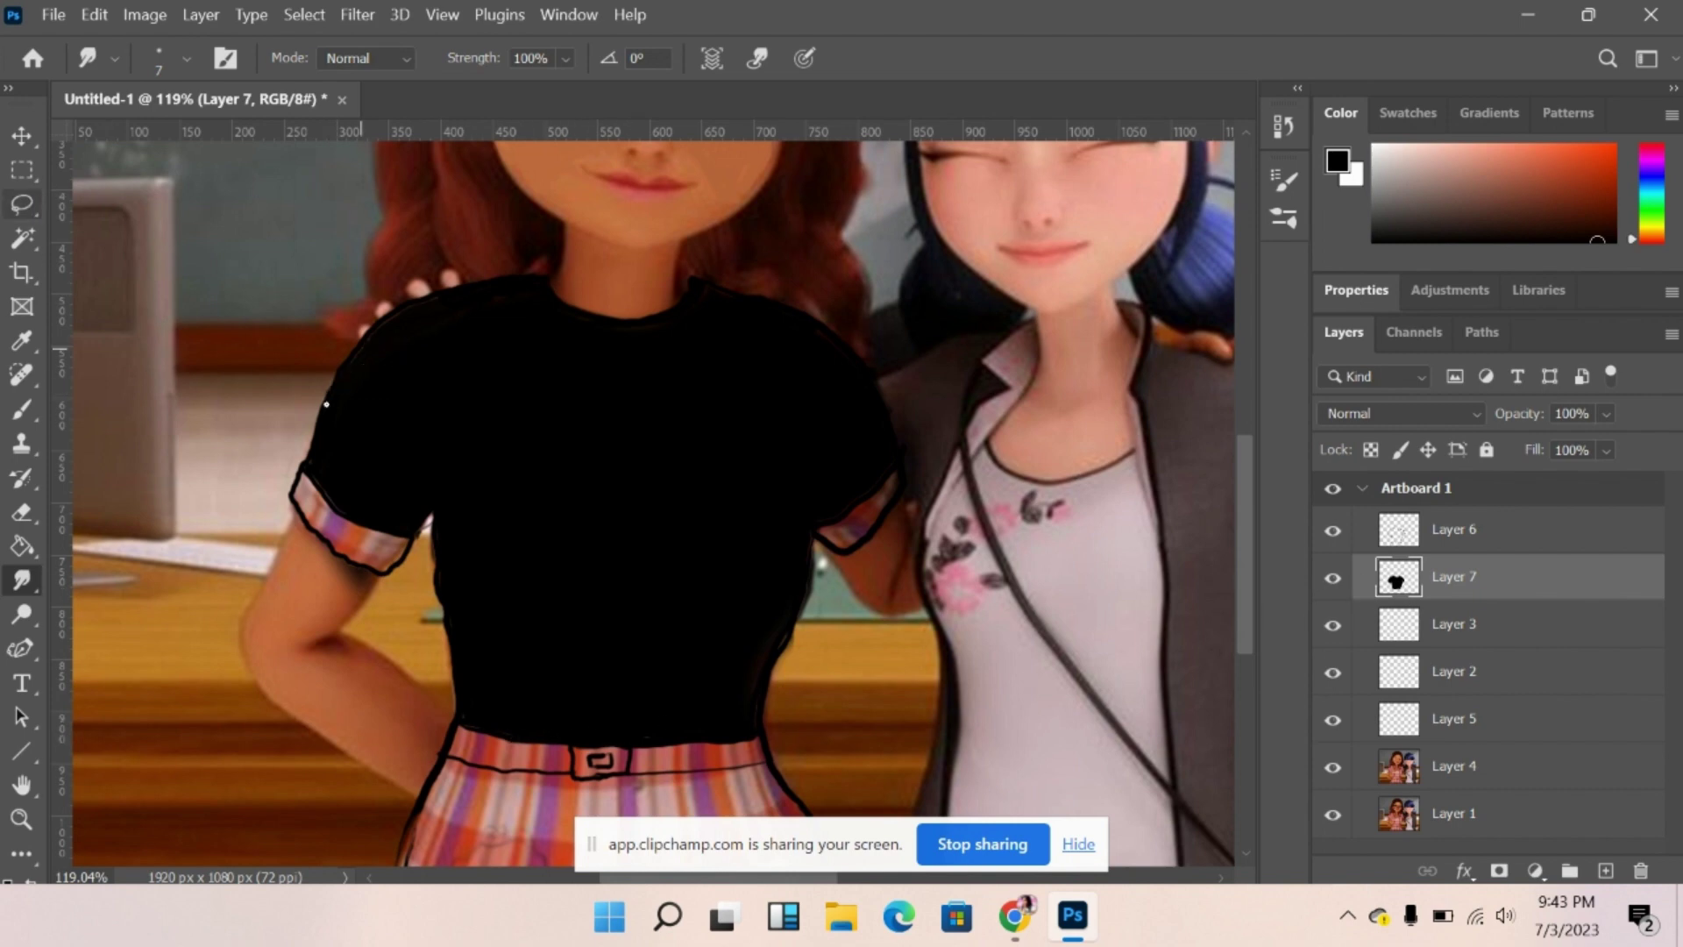
Select the black shirt fill on Layer 7 with the Magic Wand and add a new layer directly above it.
left_click(24, 238)
left_click(601, 508)
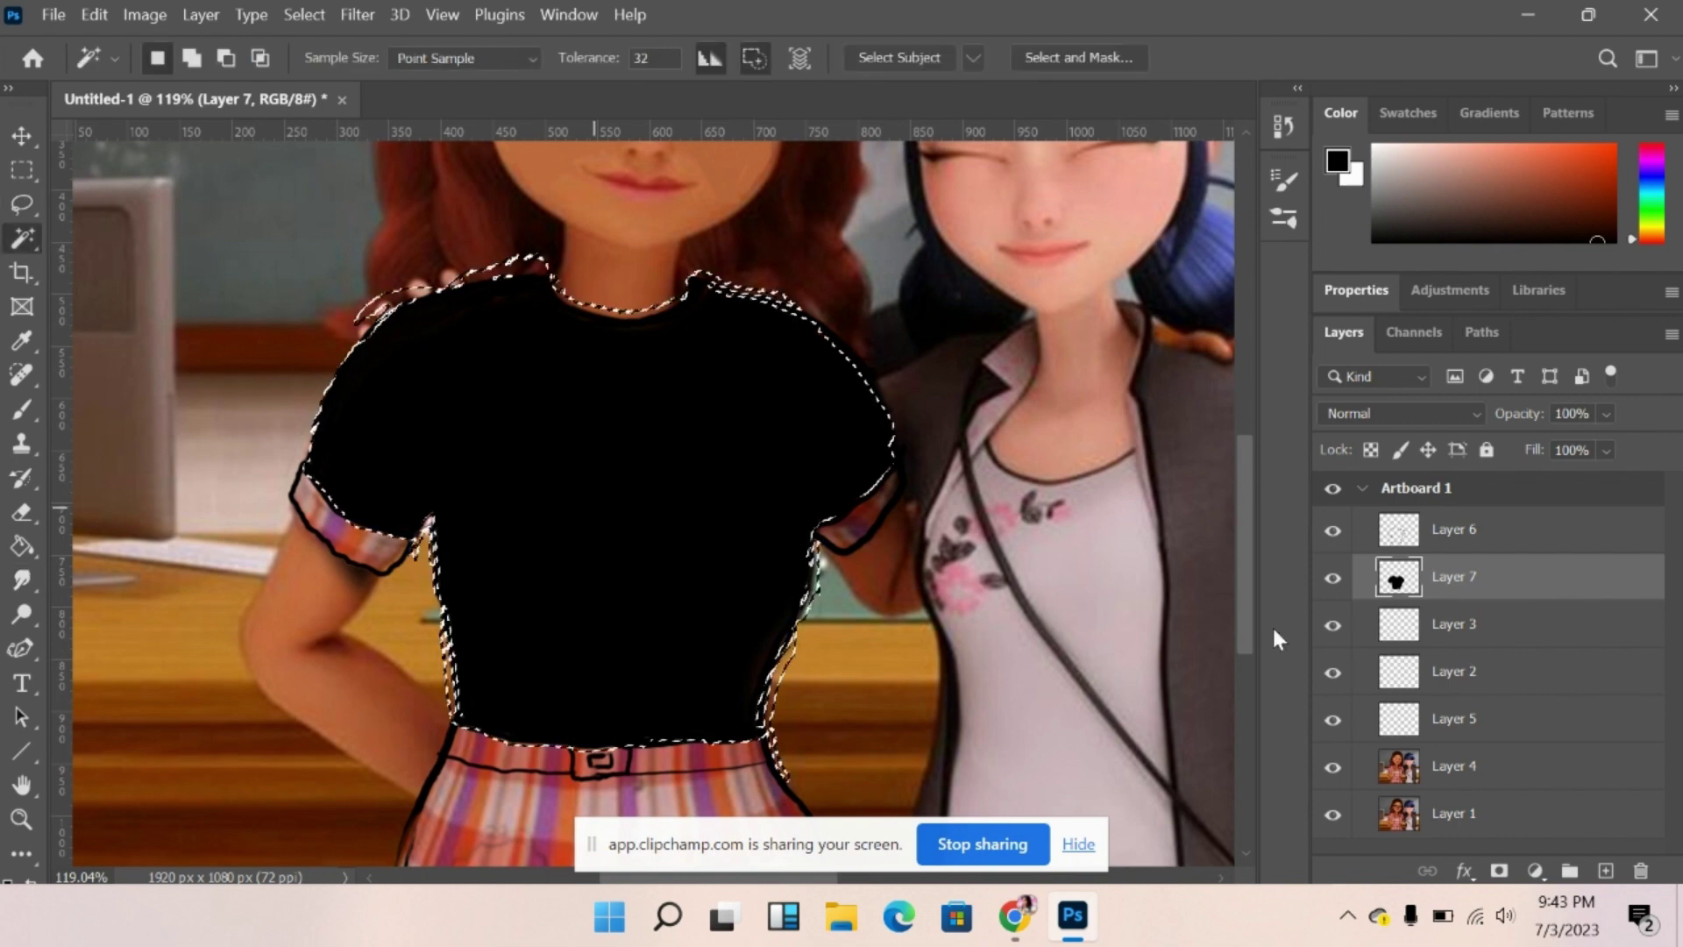
left_click(1444, 623)
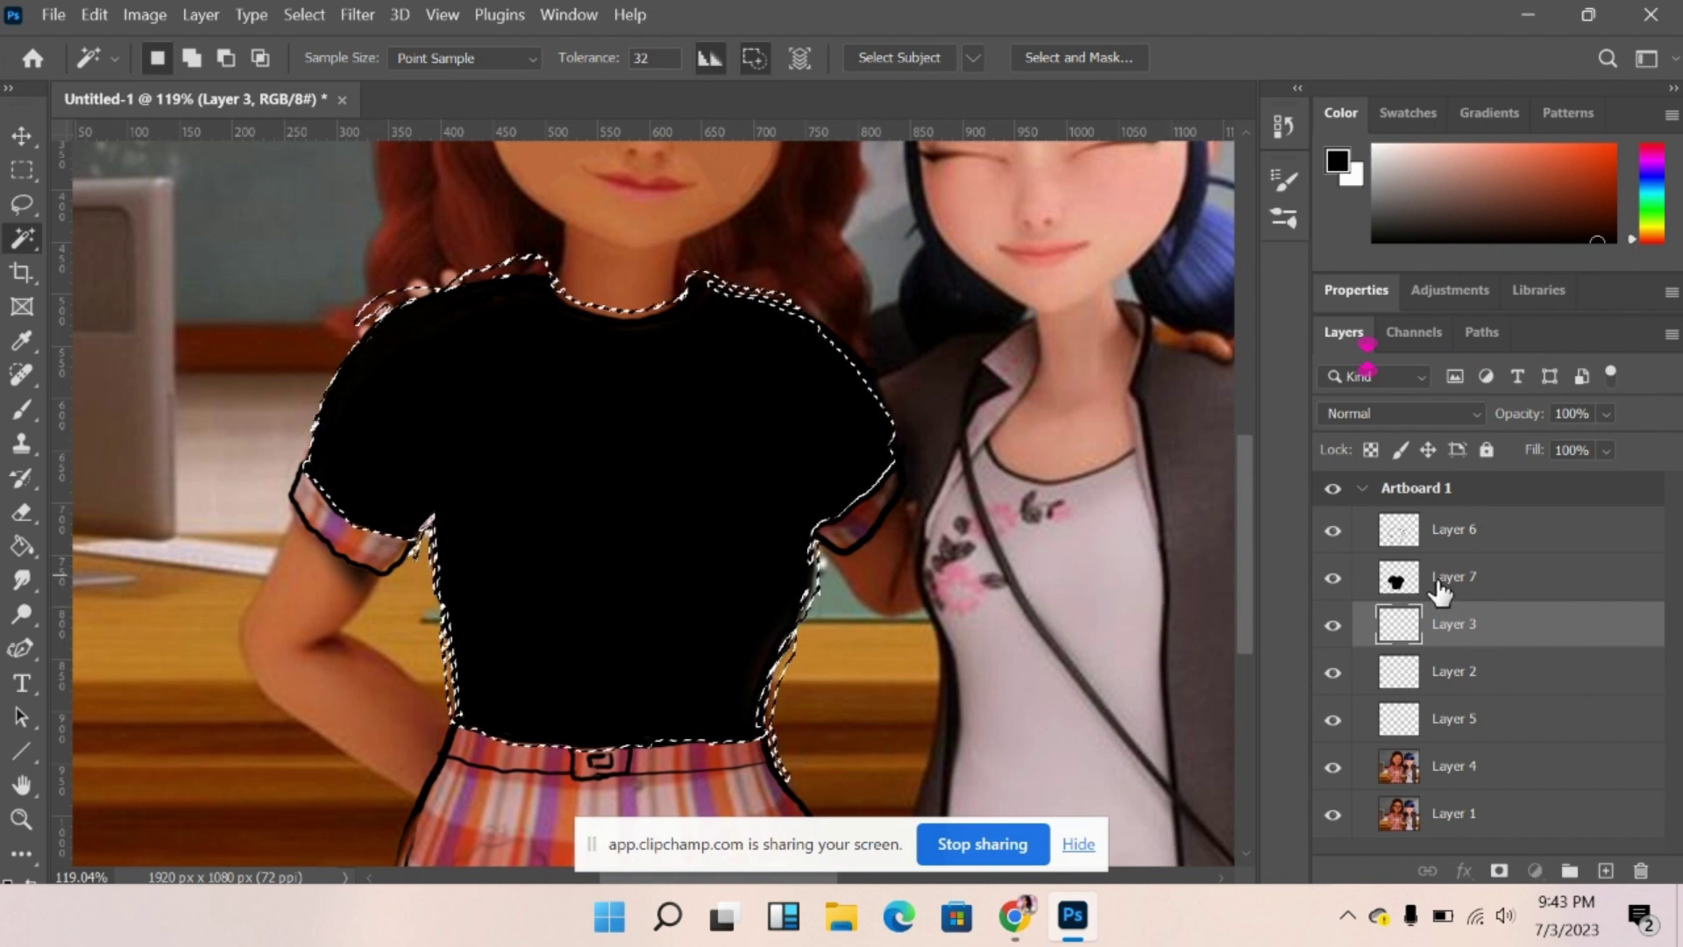
left_click(1440, 591)
left_click(1604, 871)
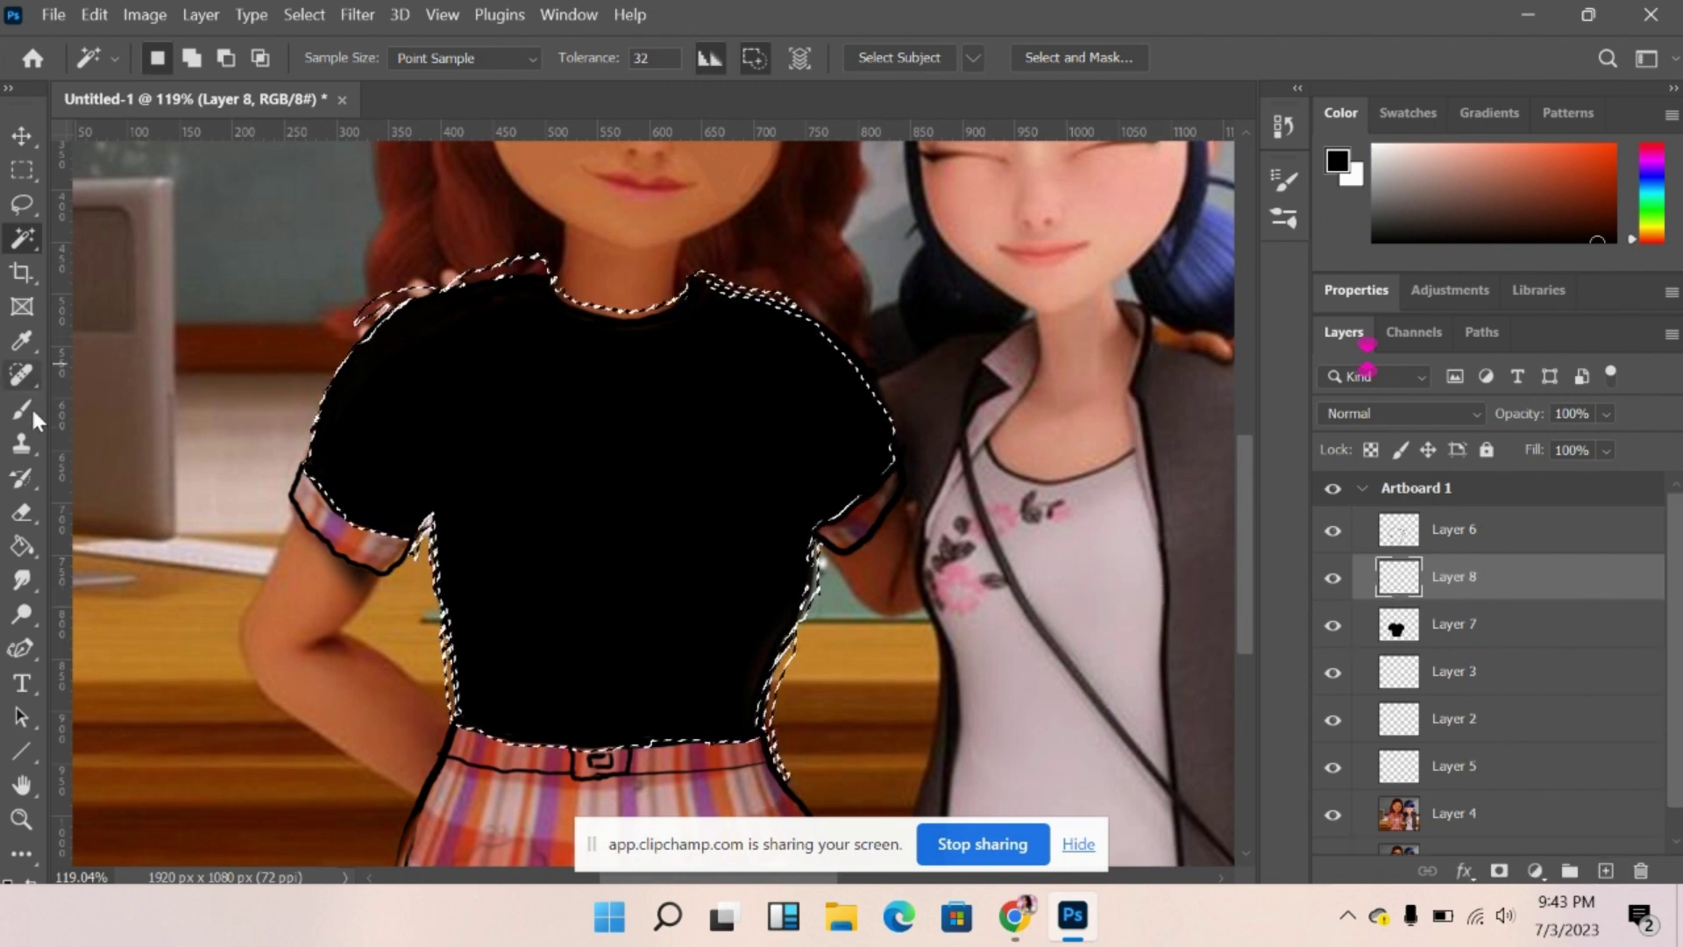
Paint a dark gray highlight along the left shoulder and sleeve on Layer 8 with a 127 px Soft Round brush.
left_click(22, 409)
left_click(177, 70)
left_click_drag(214, 134, 242, 138)
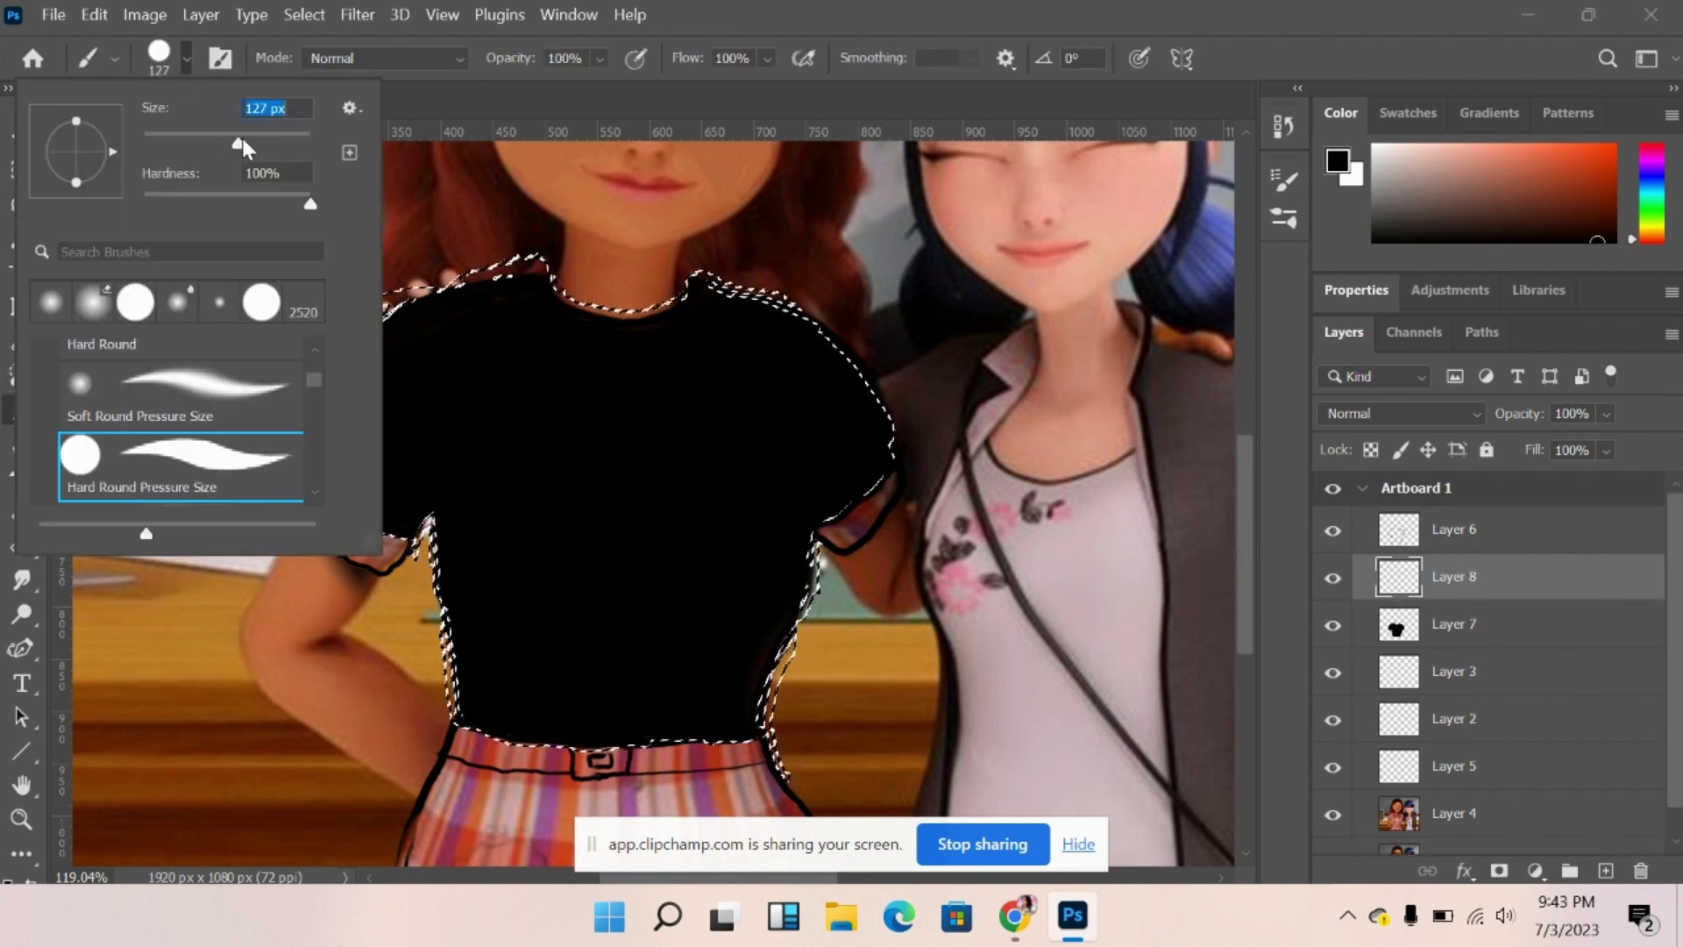
scroll(301, 359, "up", 3)
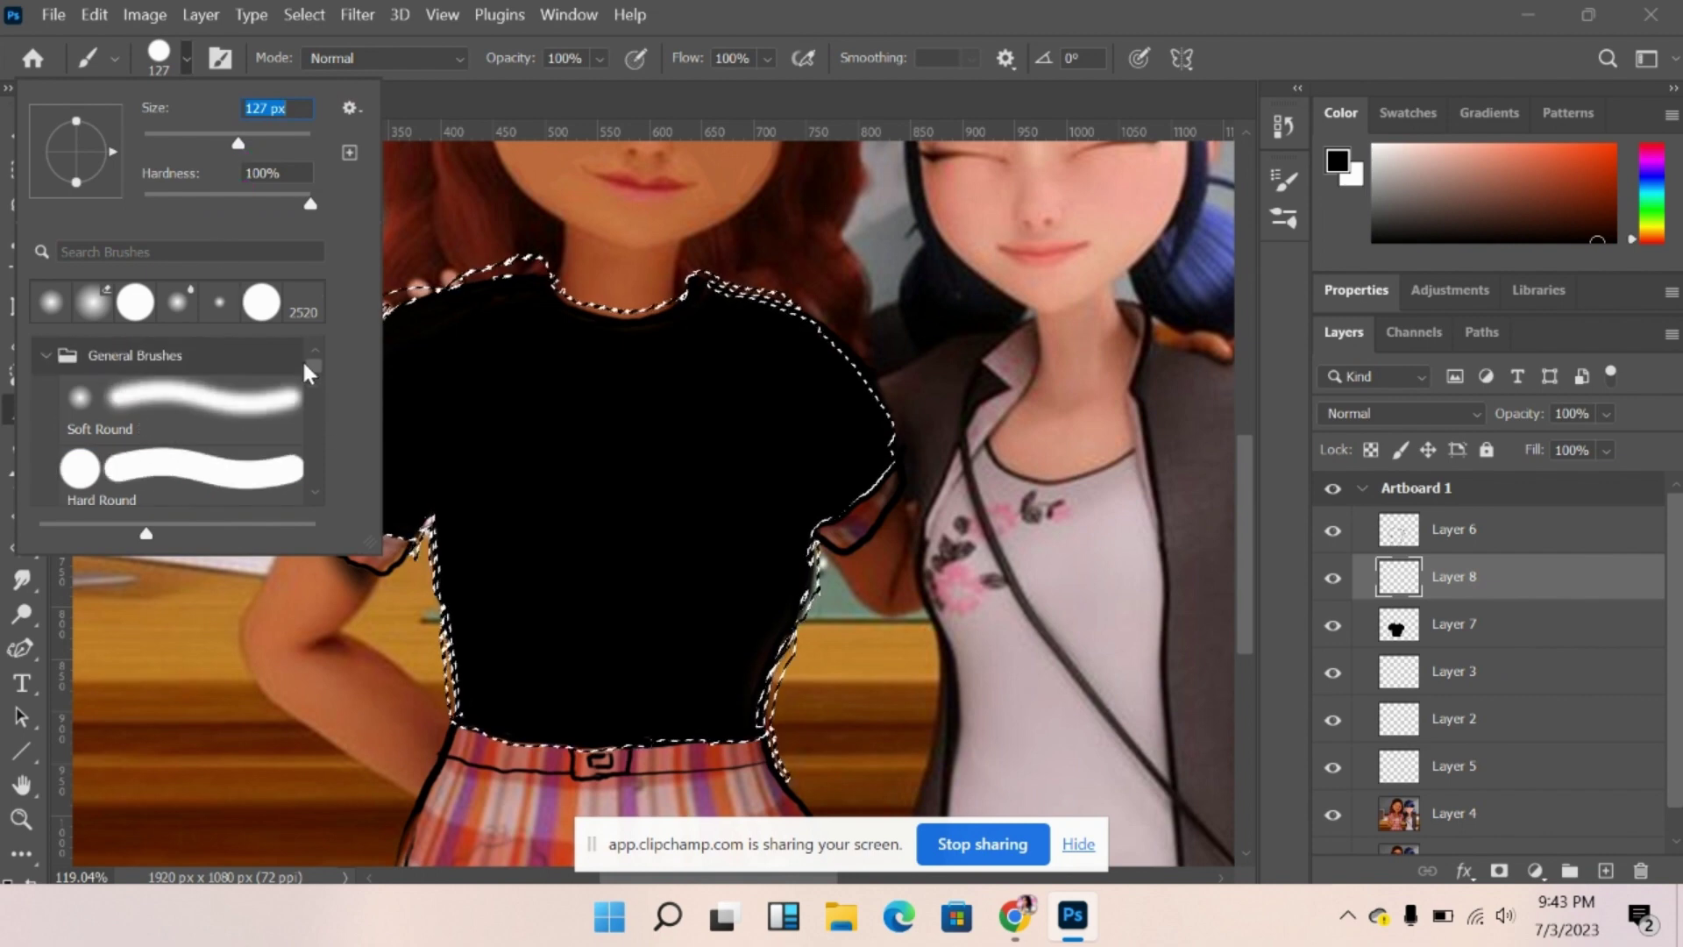
left_click(246, 415)
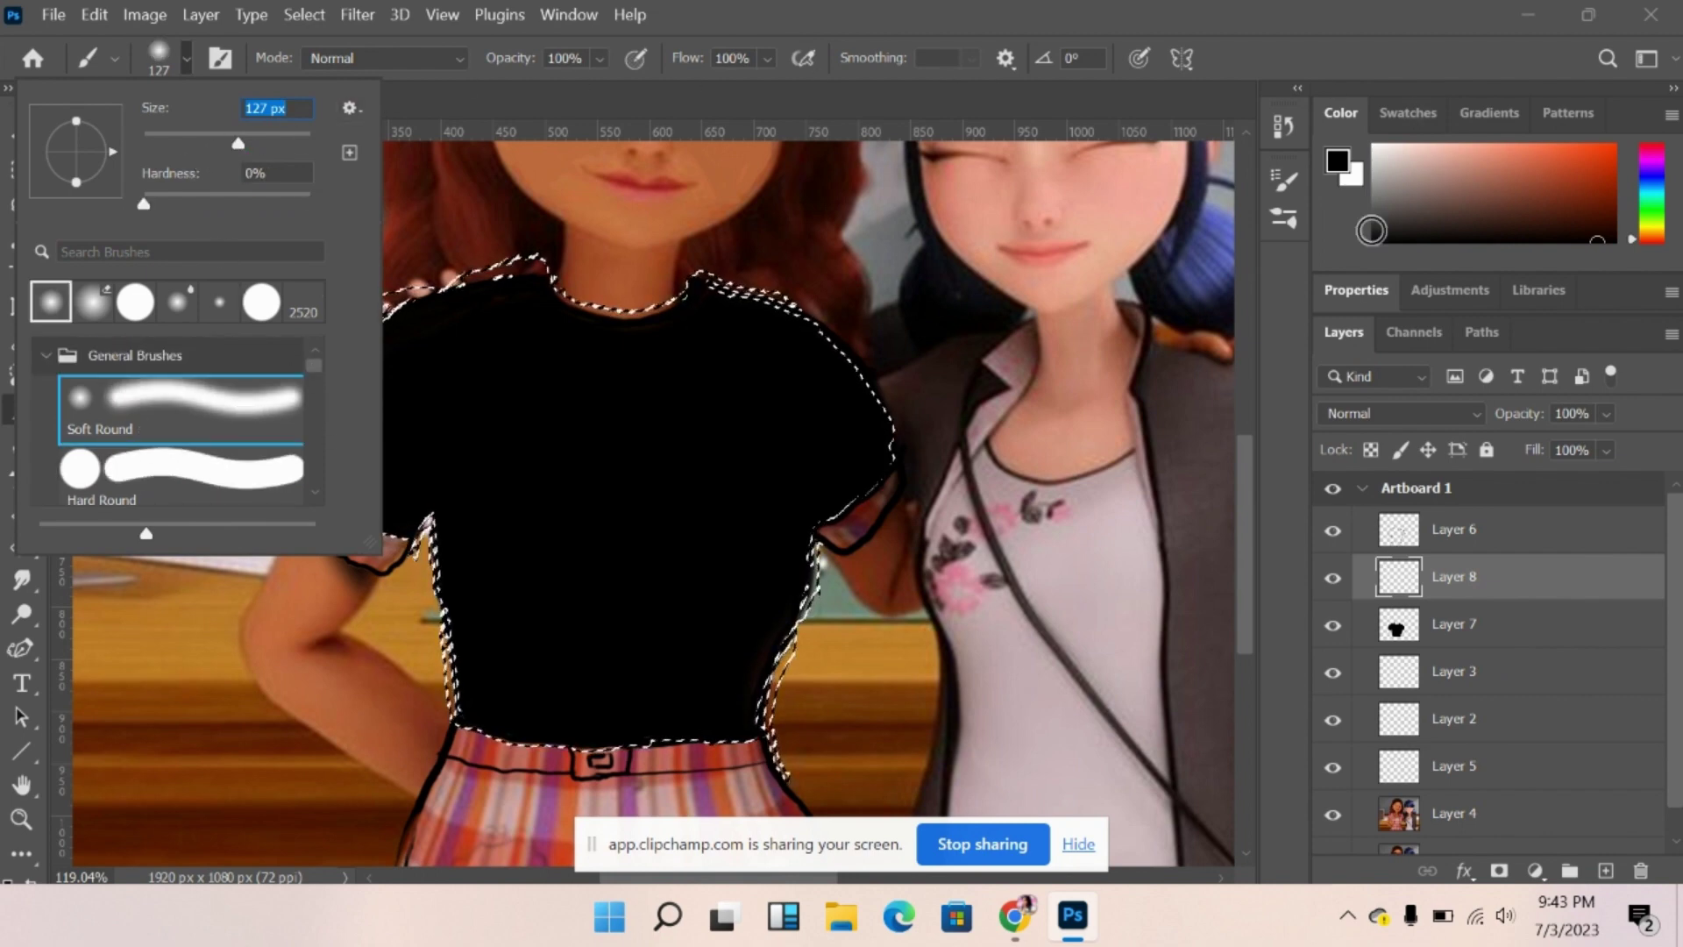
left_click(1375, 200)
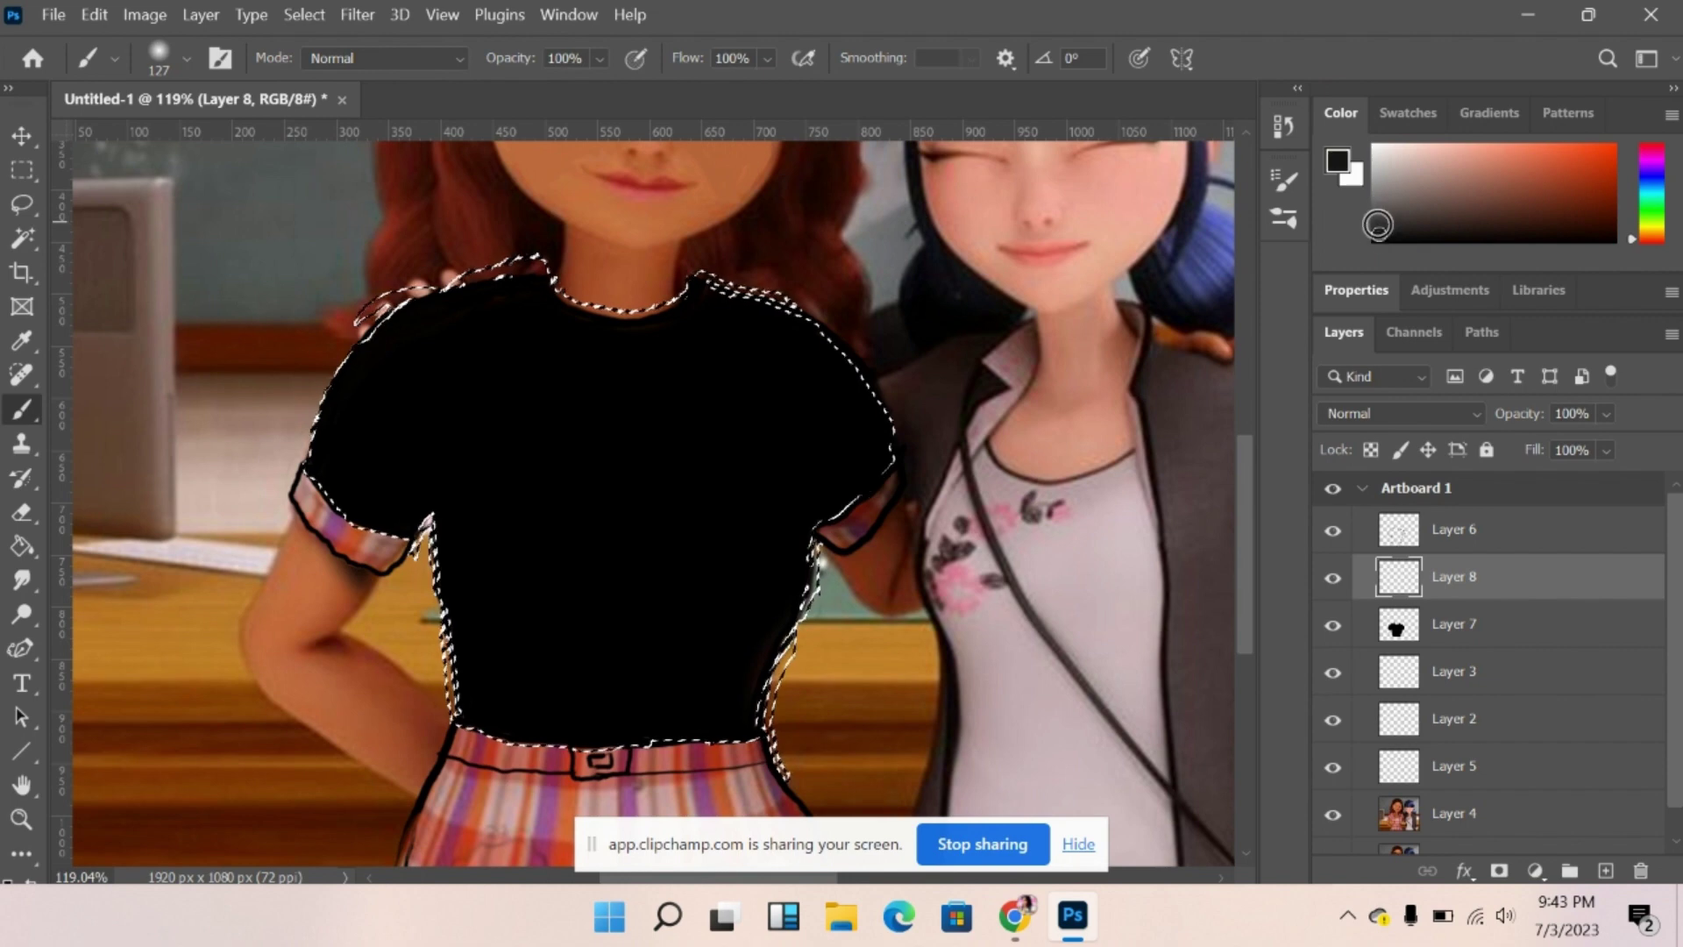
left_click(1377, 213)
left_click_drag(399, 302, 248, 477)
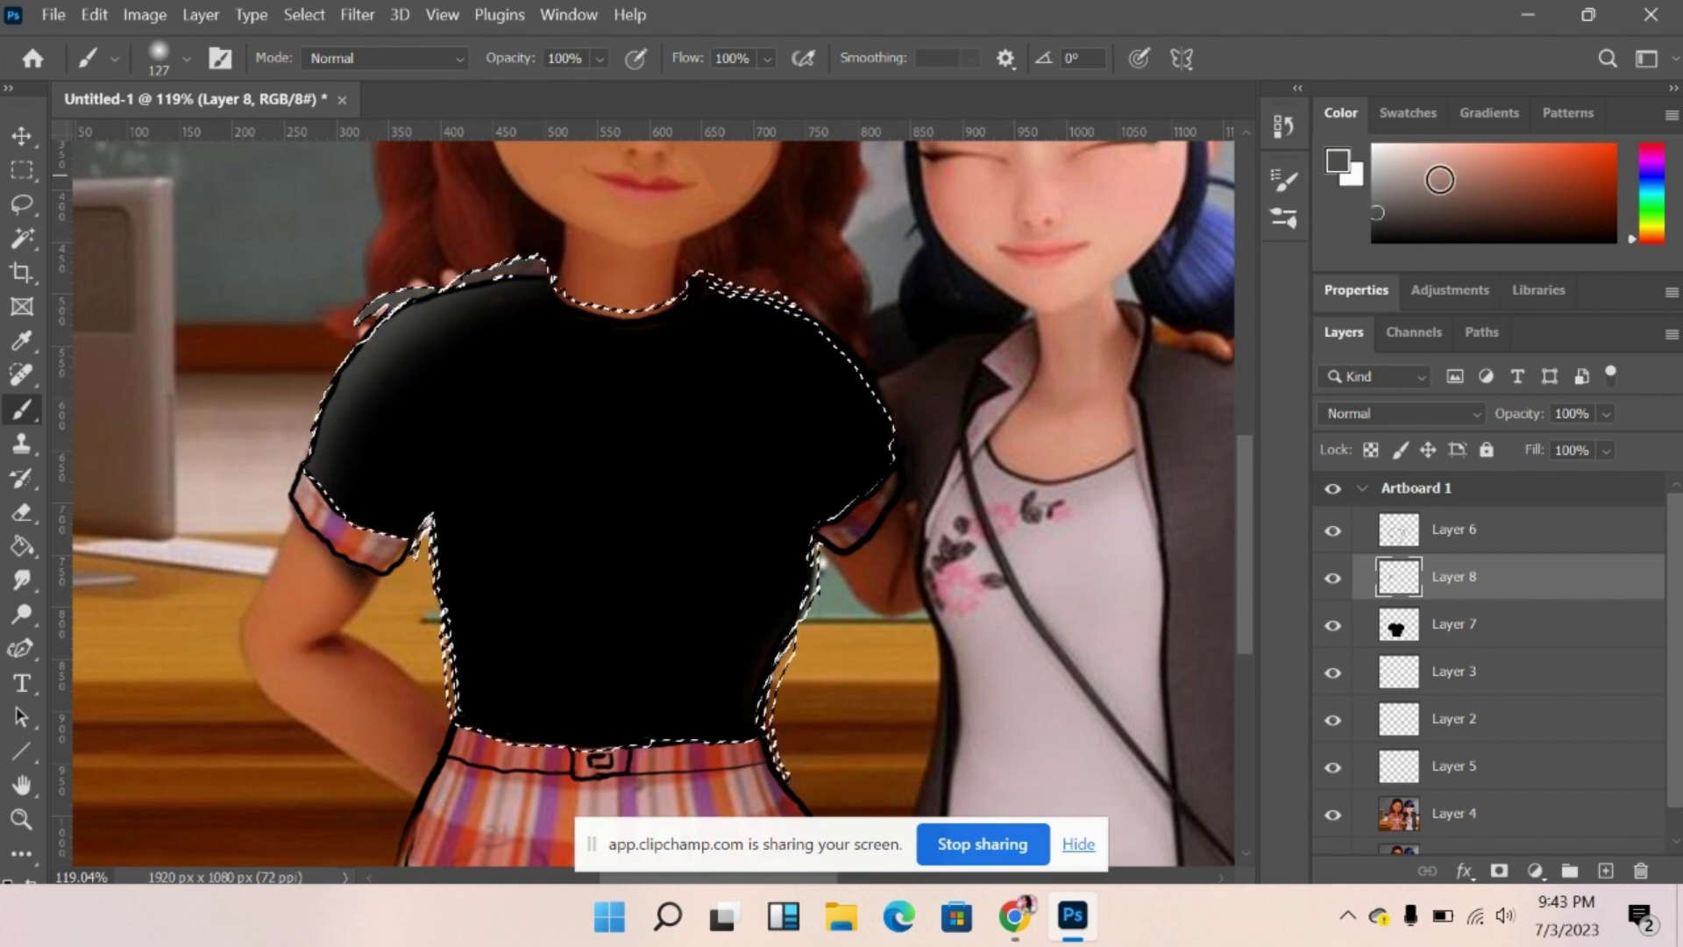
Try a dark gray highlight down the shirt's right side, undo it, and brush that edge with black instead.
mouse_move(795, 672)
left_mouse_down()
mouse_move(846, 566)
mouse_move(842, 644)
mouse_move(769, 734)
left_mouse_up()
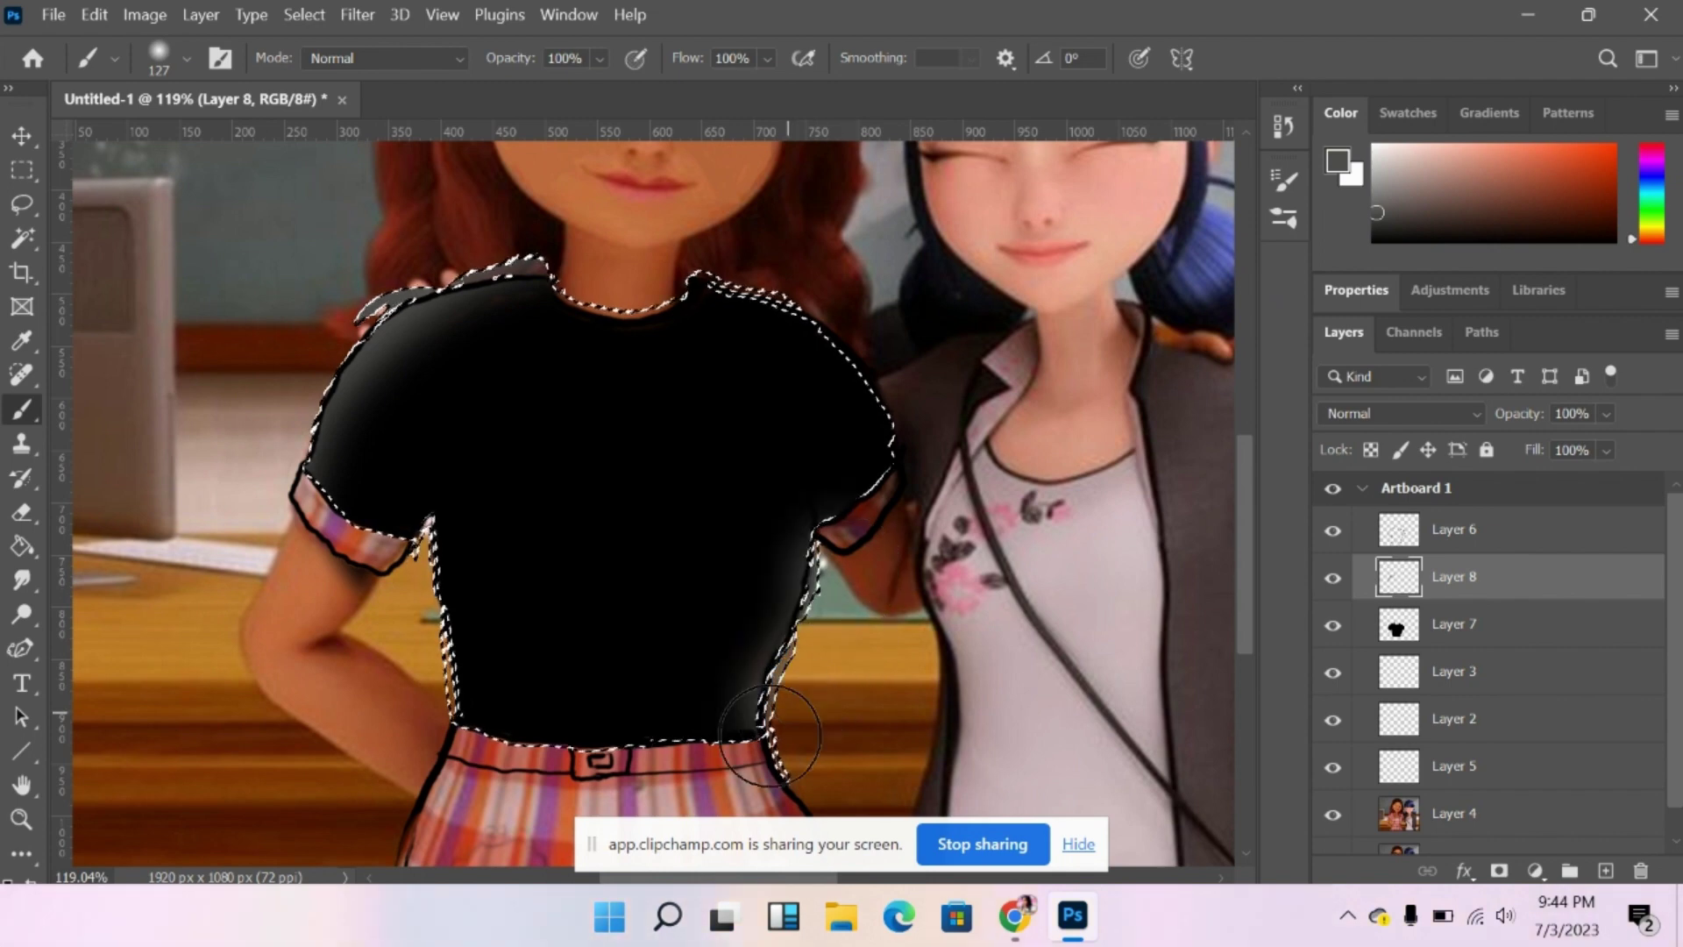
key("ctrl+z")
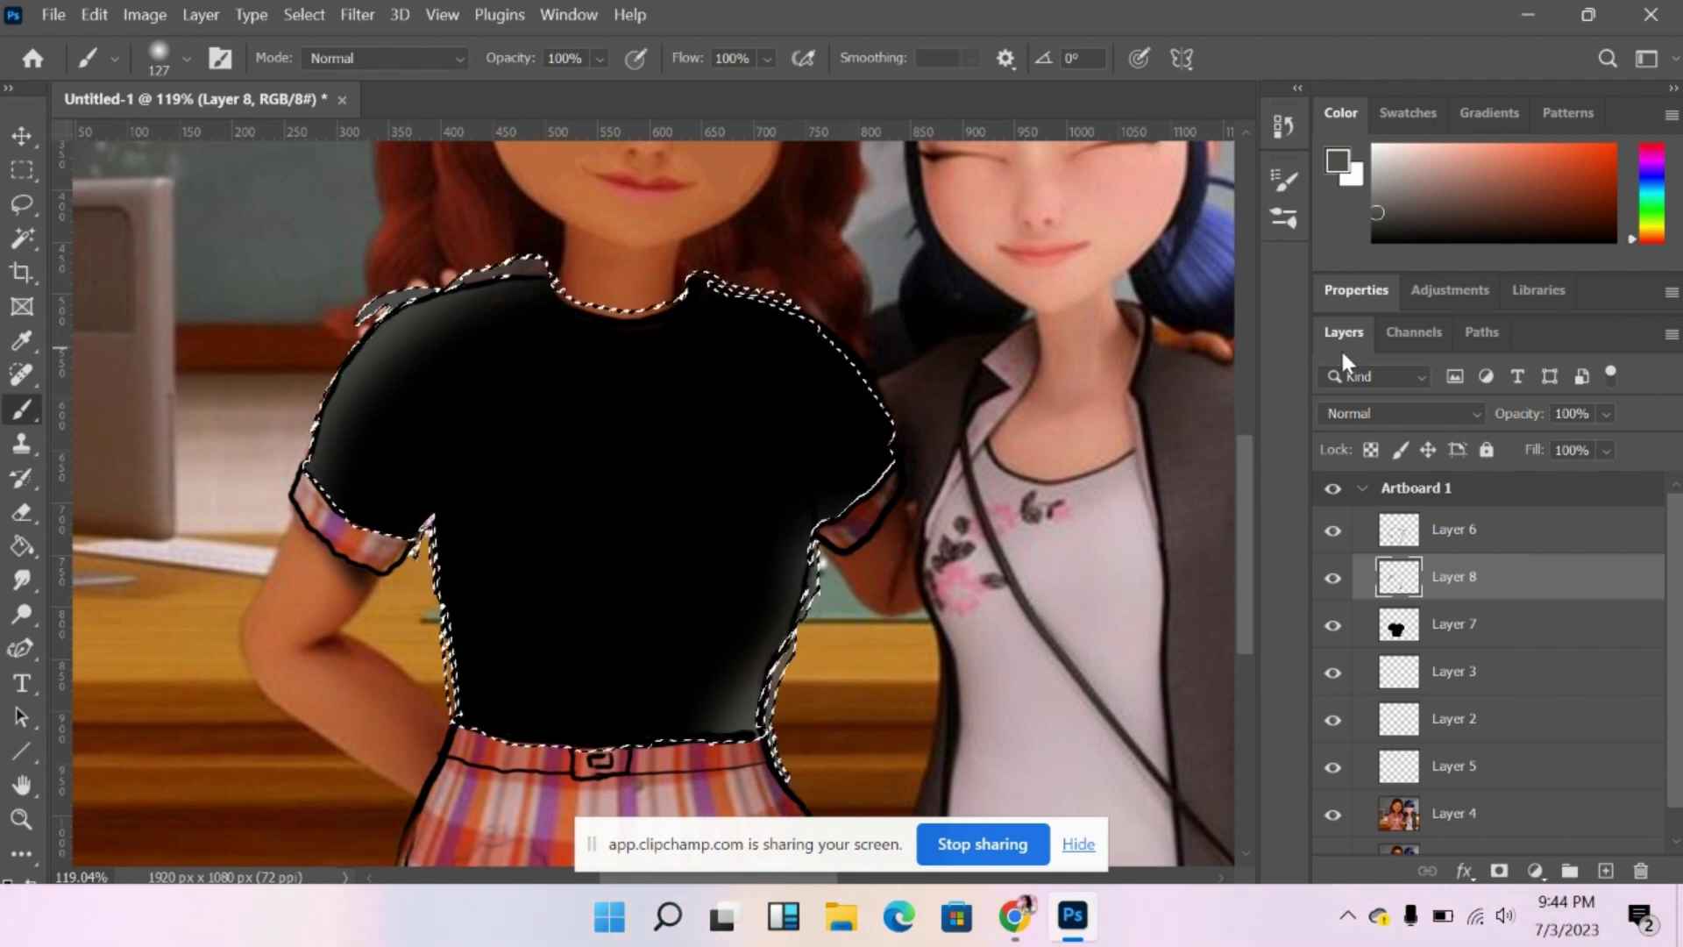
left_click(1381, 229)
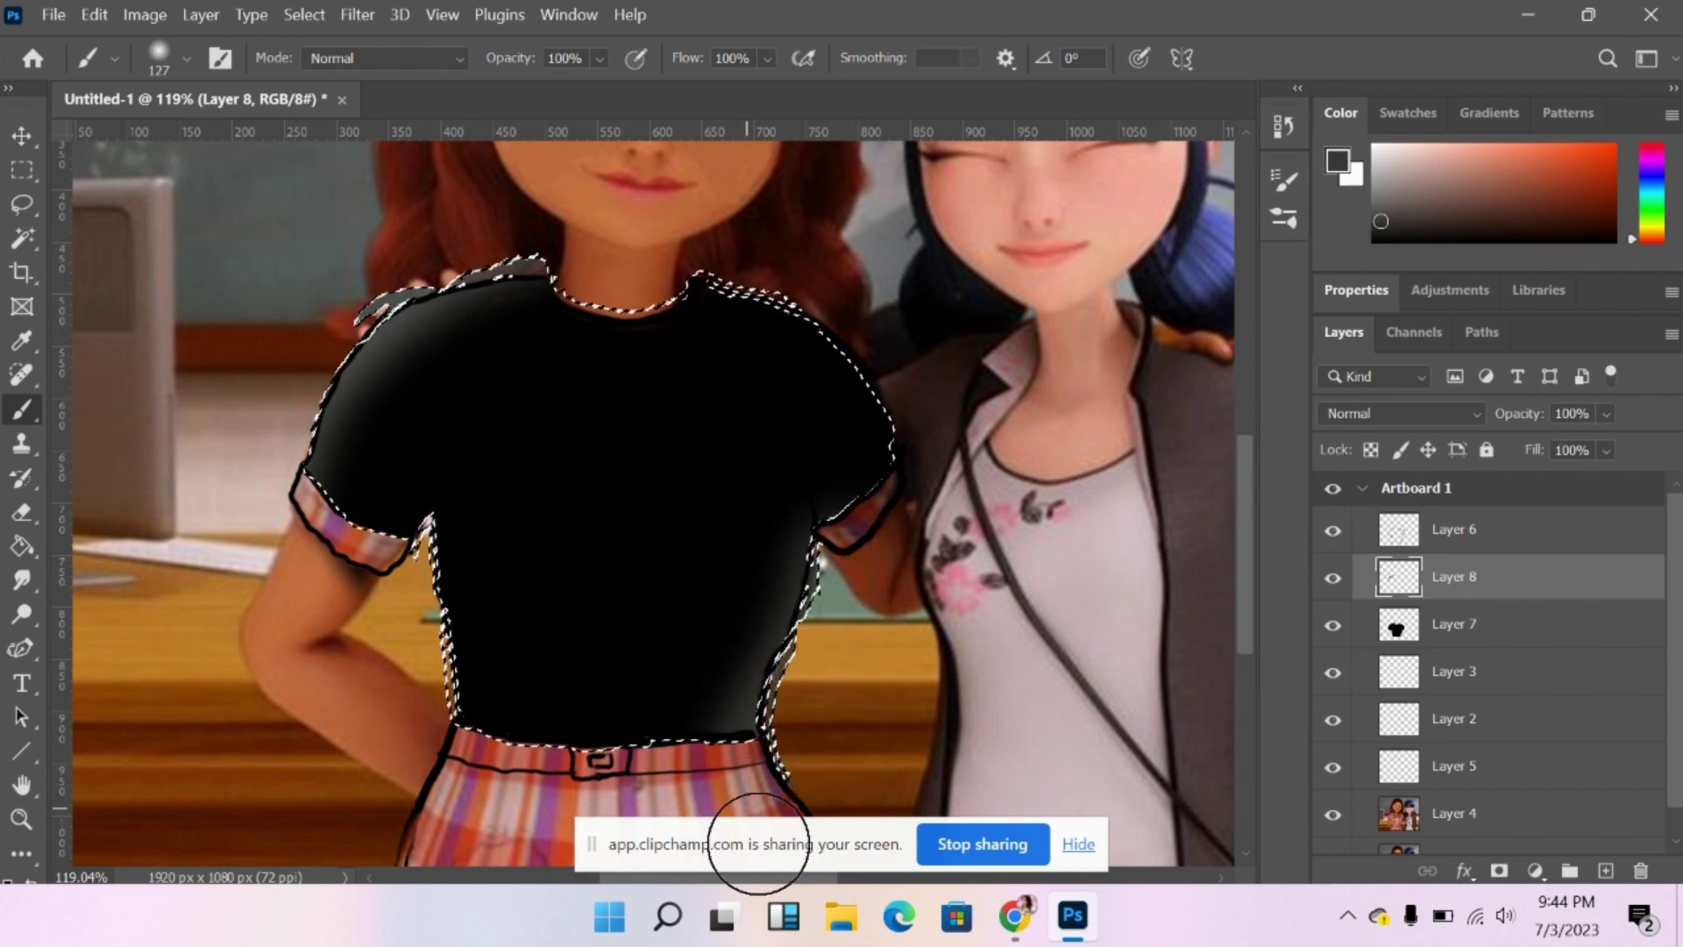
left_click(1384, 239)
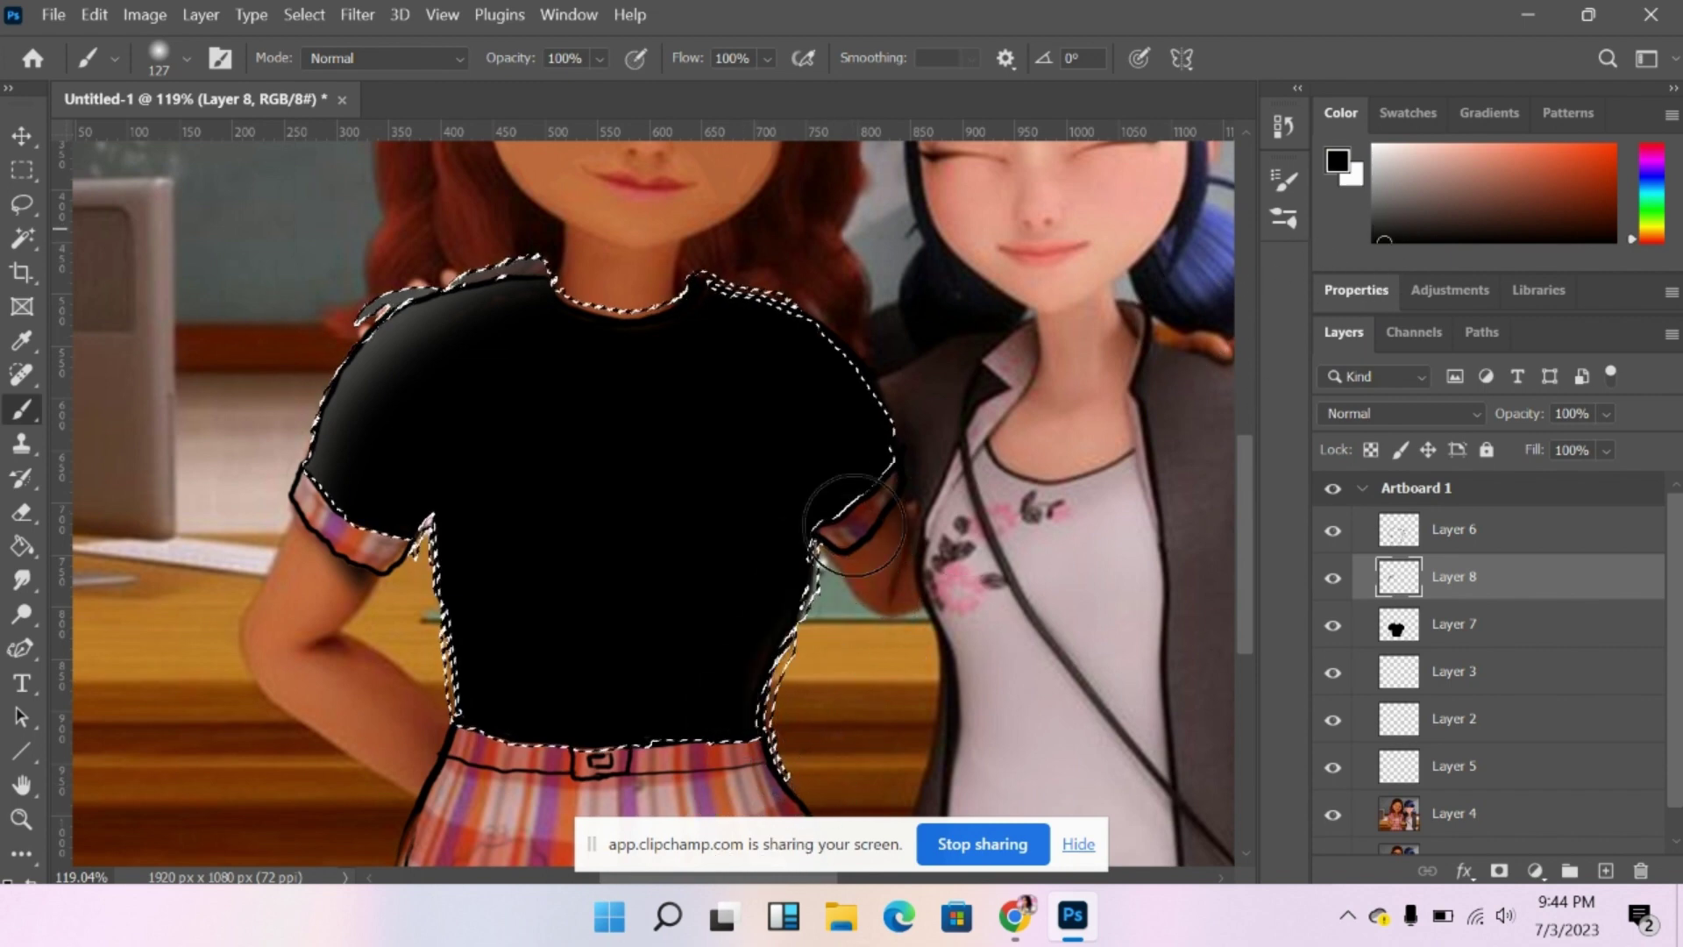
left_click_drag(841, 359, 807, 582)
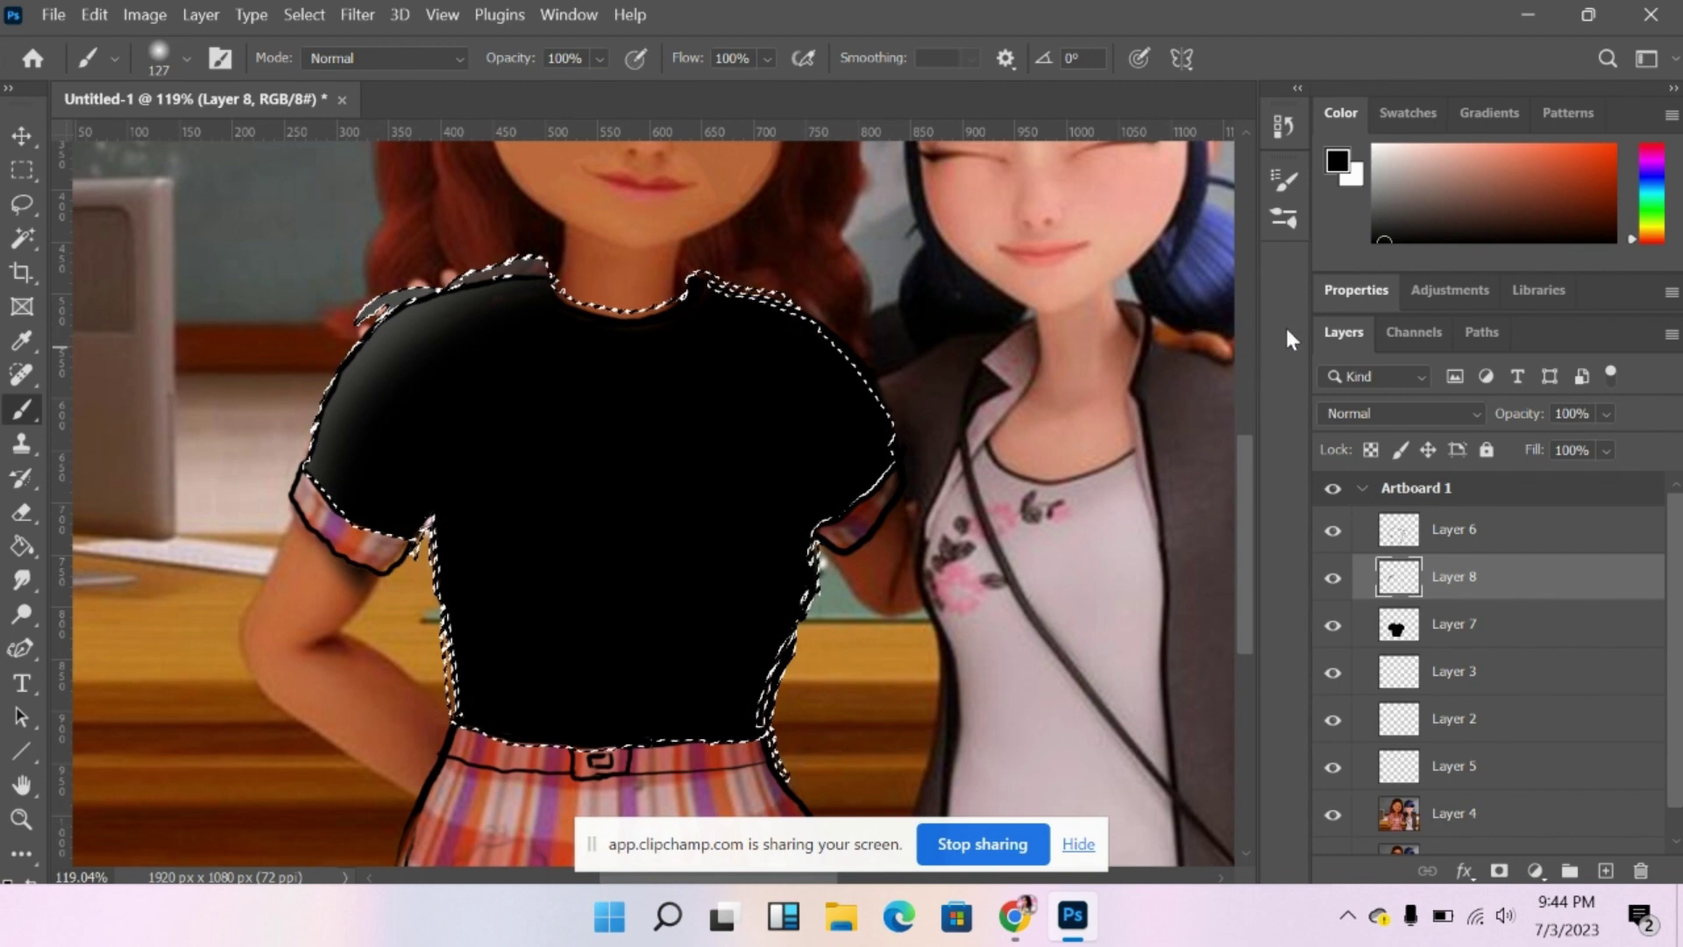
Paint a dark gray highlight along the shirt's right side and waistline on Layer 8, and clear the selection.
left_click(1381, 232)
left_click(1376, 215)
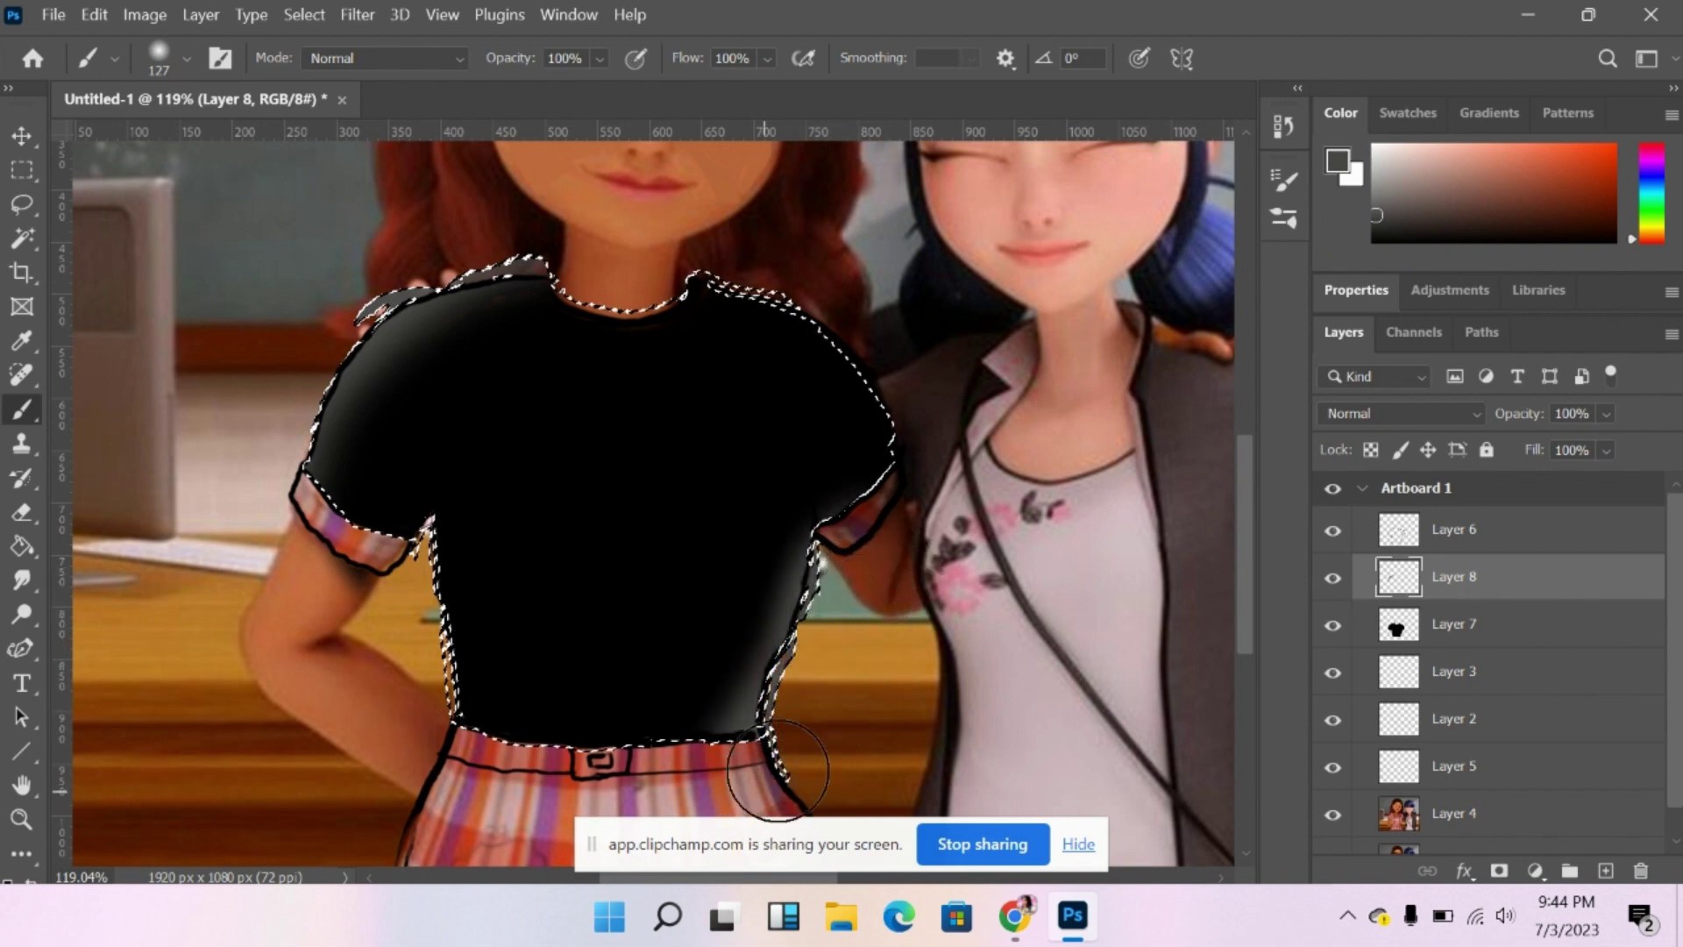
mouse_move(777, 770)
left_mouse_down()
mouse_move(721, 791)
mouse_move(529, 784)
mouse_move(674, 803)
mouse_move(463, 825)
mouse_move(425, 795)
mouse_move(455, 771)
mouse_move(494, 785)
mouse_move(419, 747)
left_mouse_up()
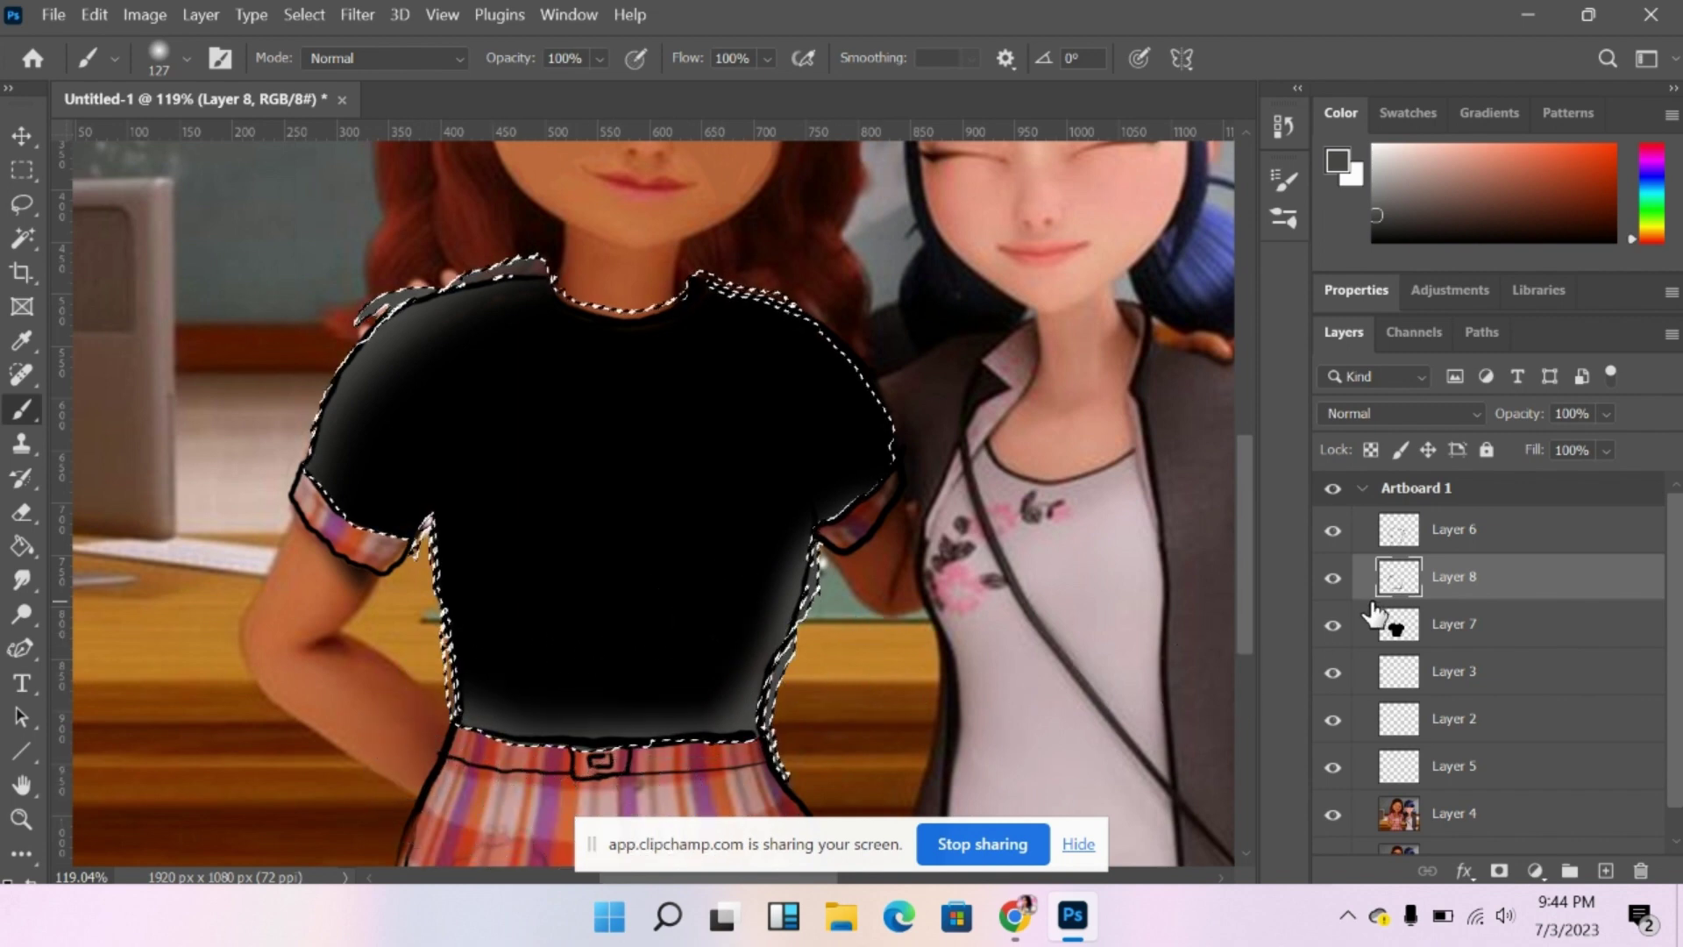
key("ctrl+d")
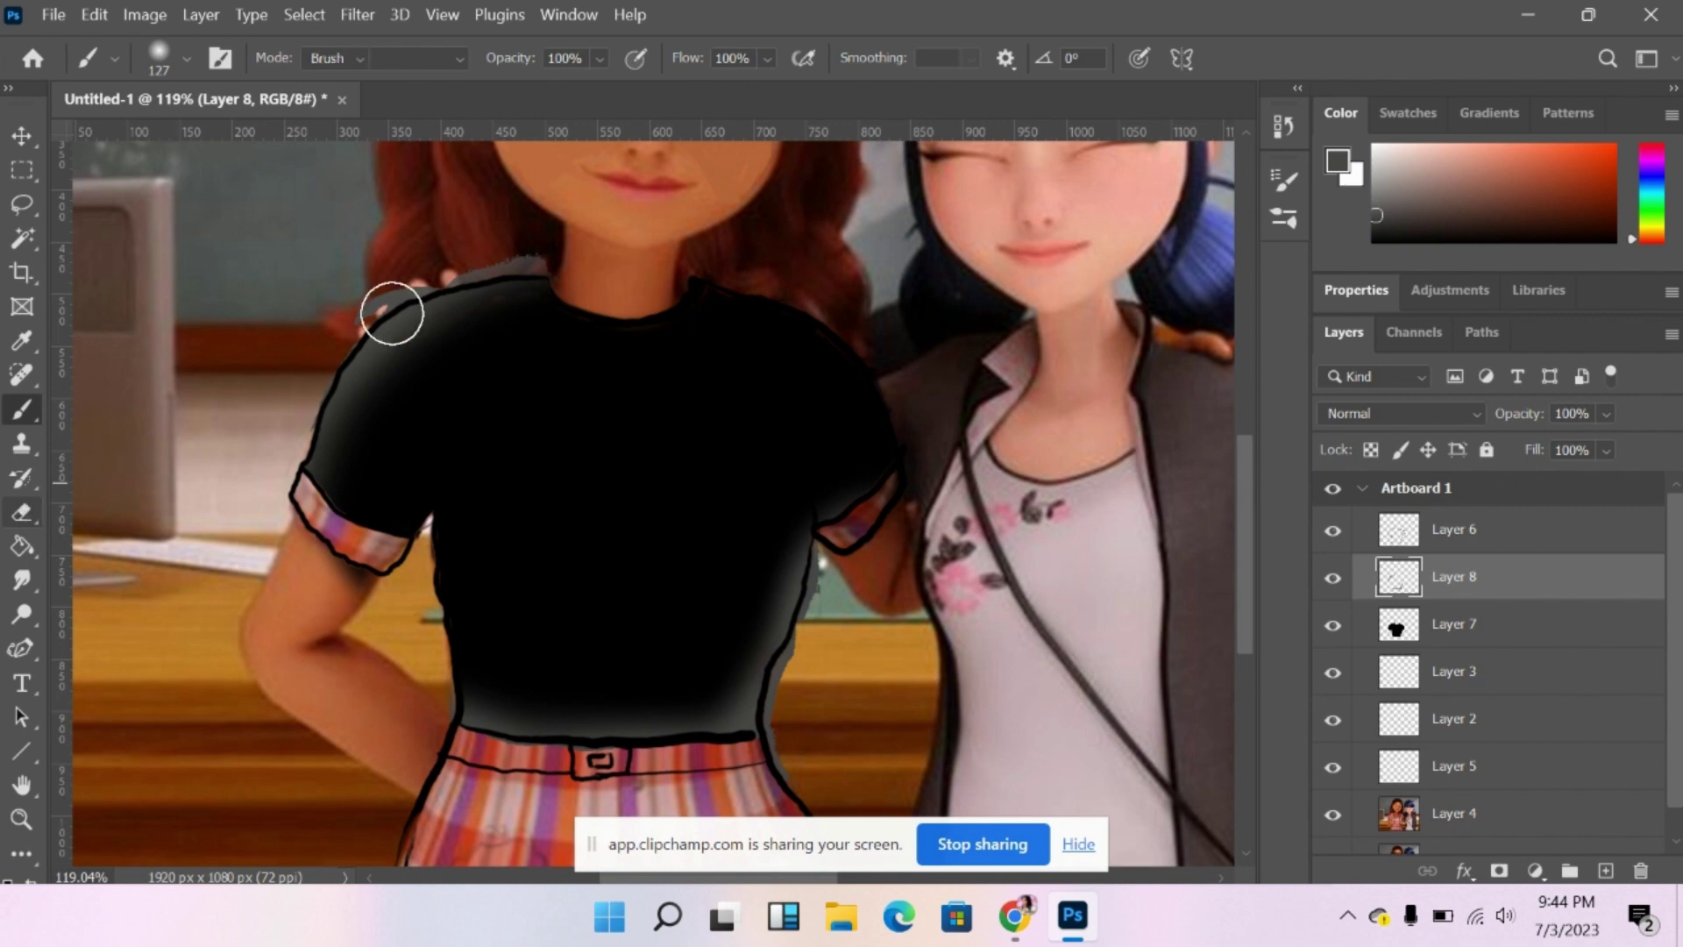
Erase the gray paint outside the shirt outline on Layer 8 and set the layer's blending mode to Lighten.
key("e")
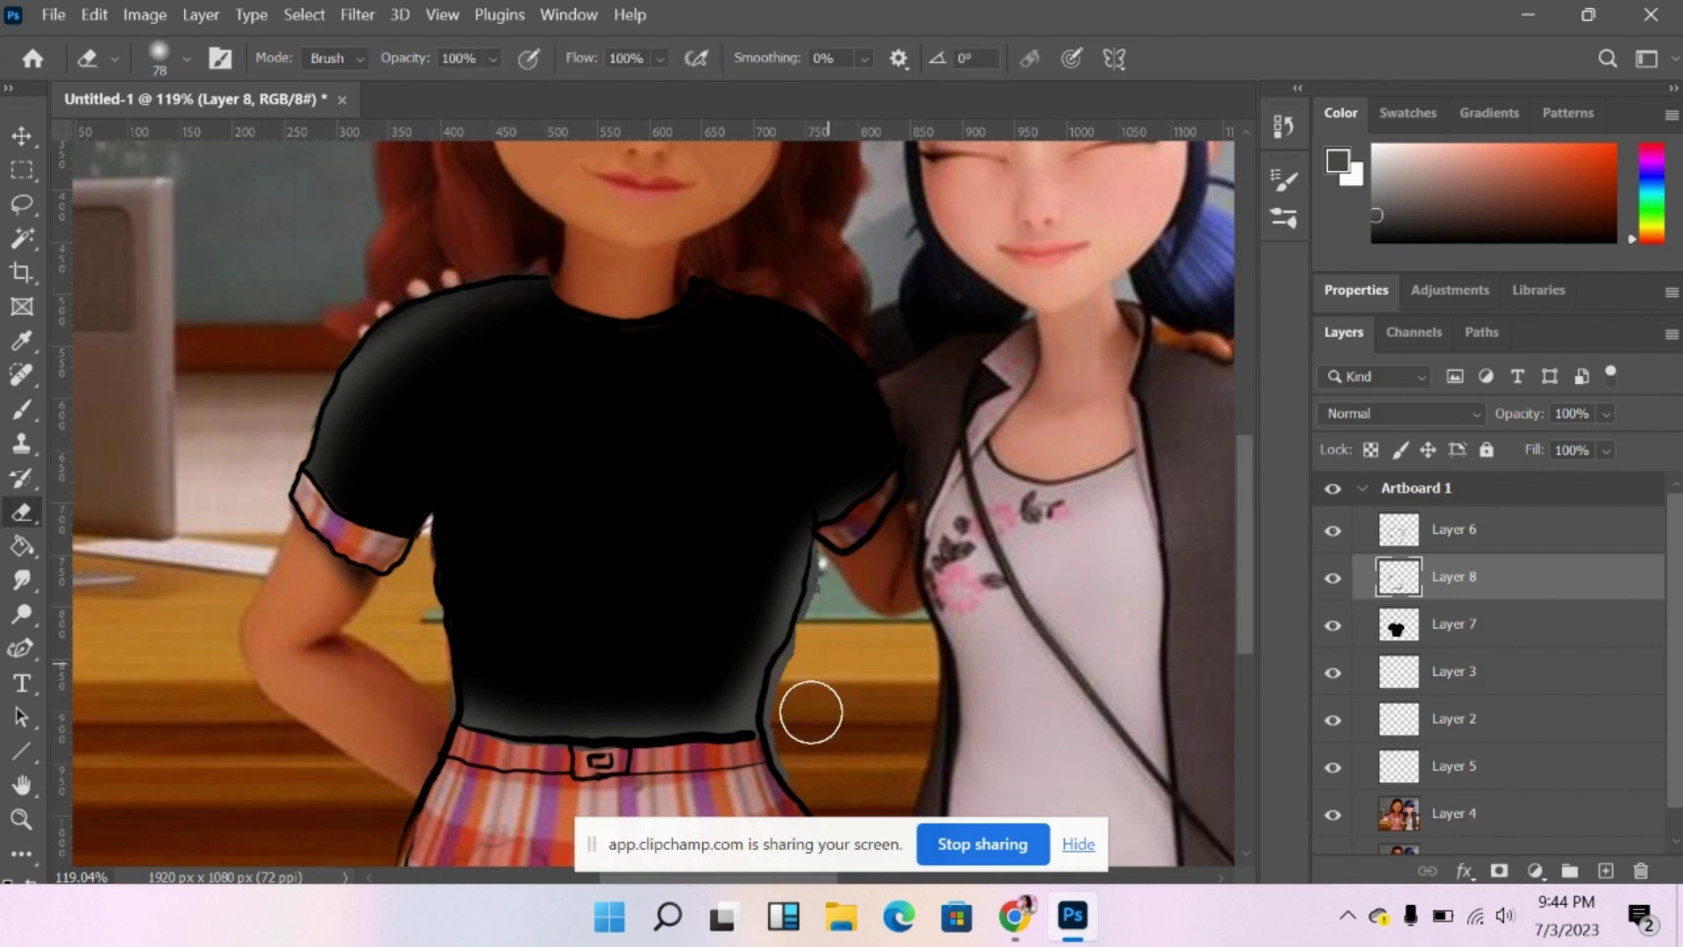
left_click_drag(807, 706, 818, 775)
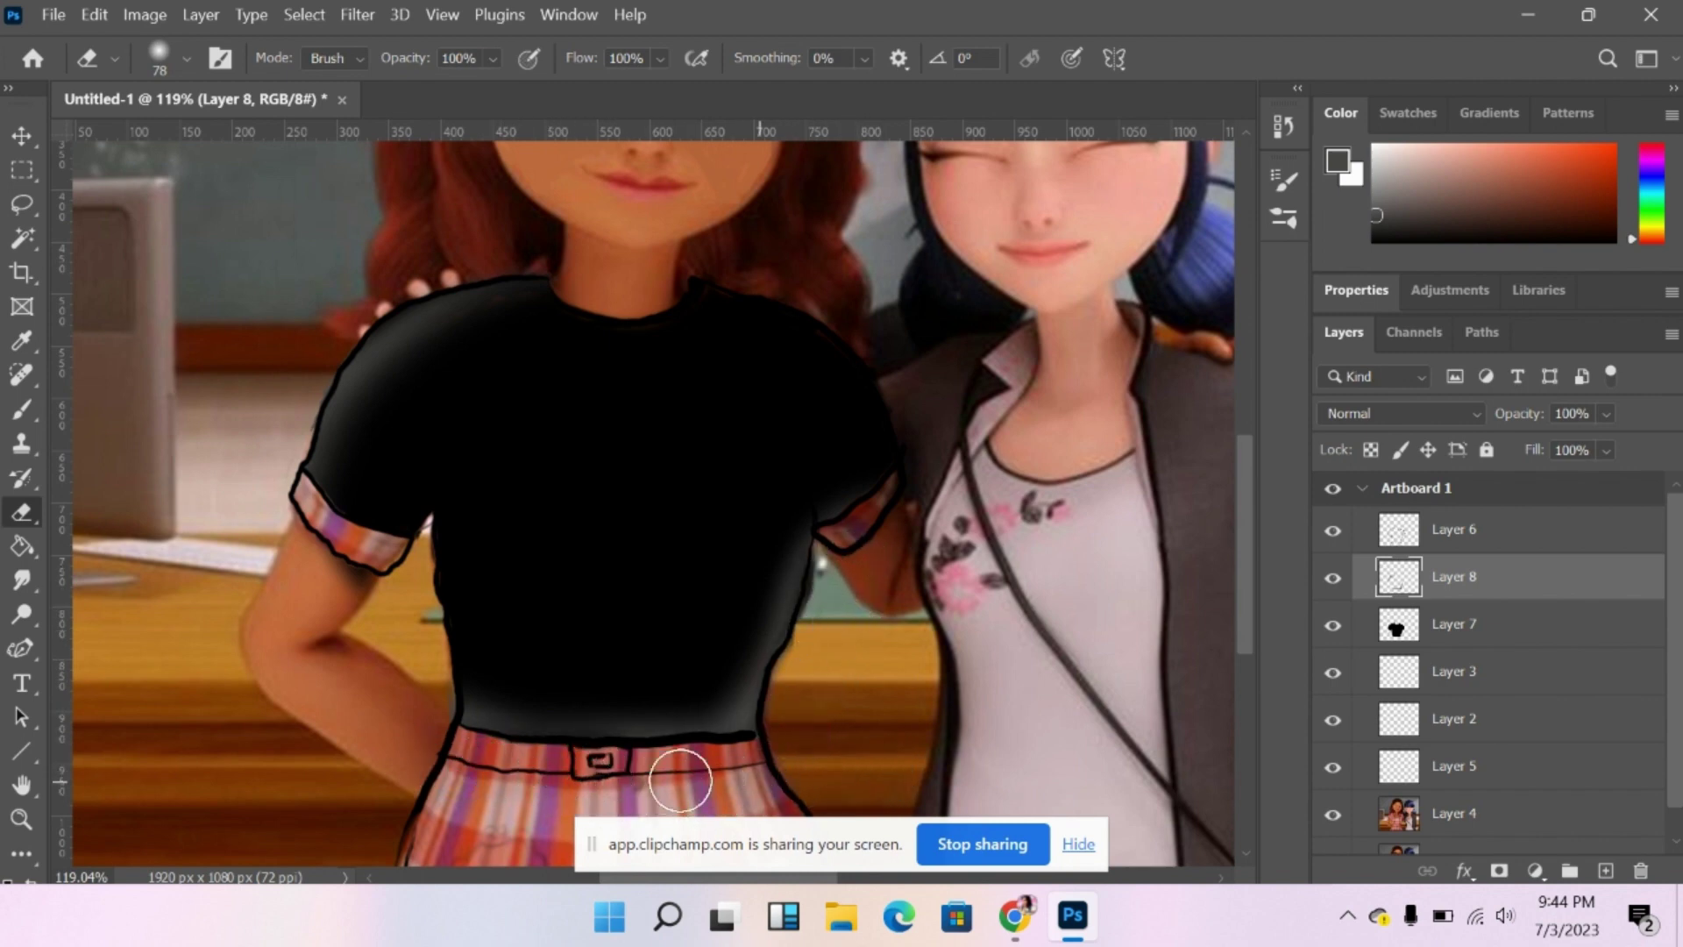
left_click(1399, 416)
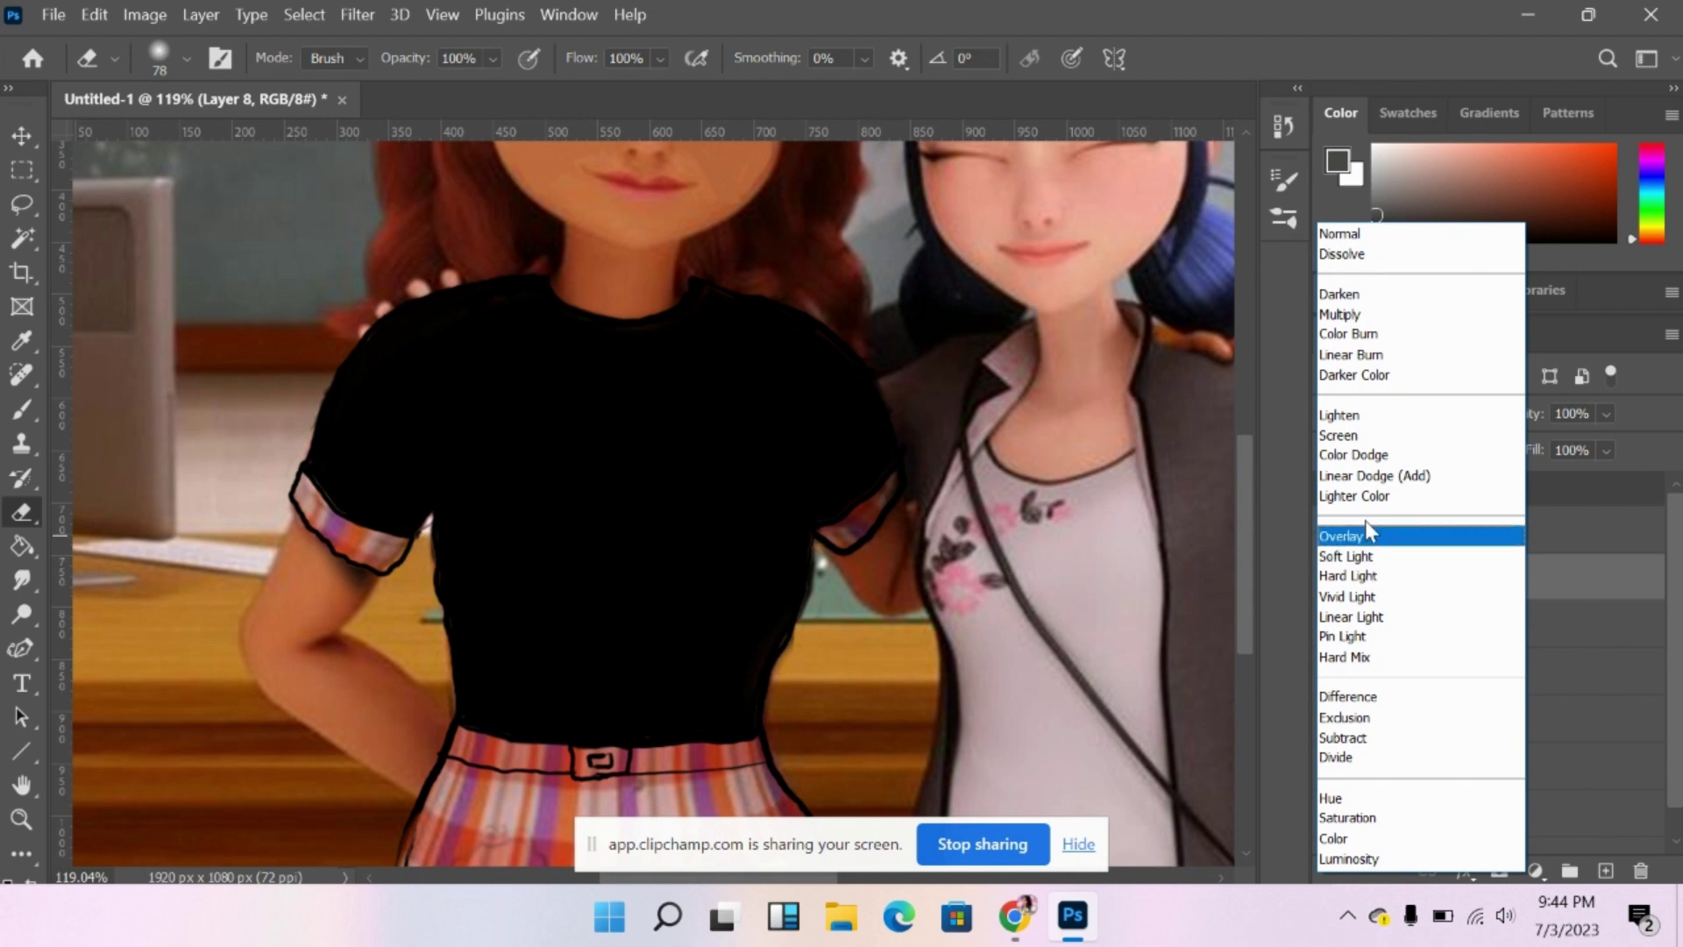
left_click(1361, 414)
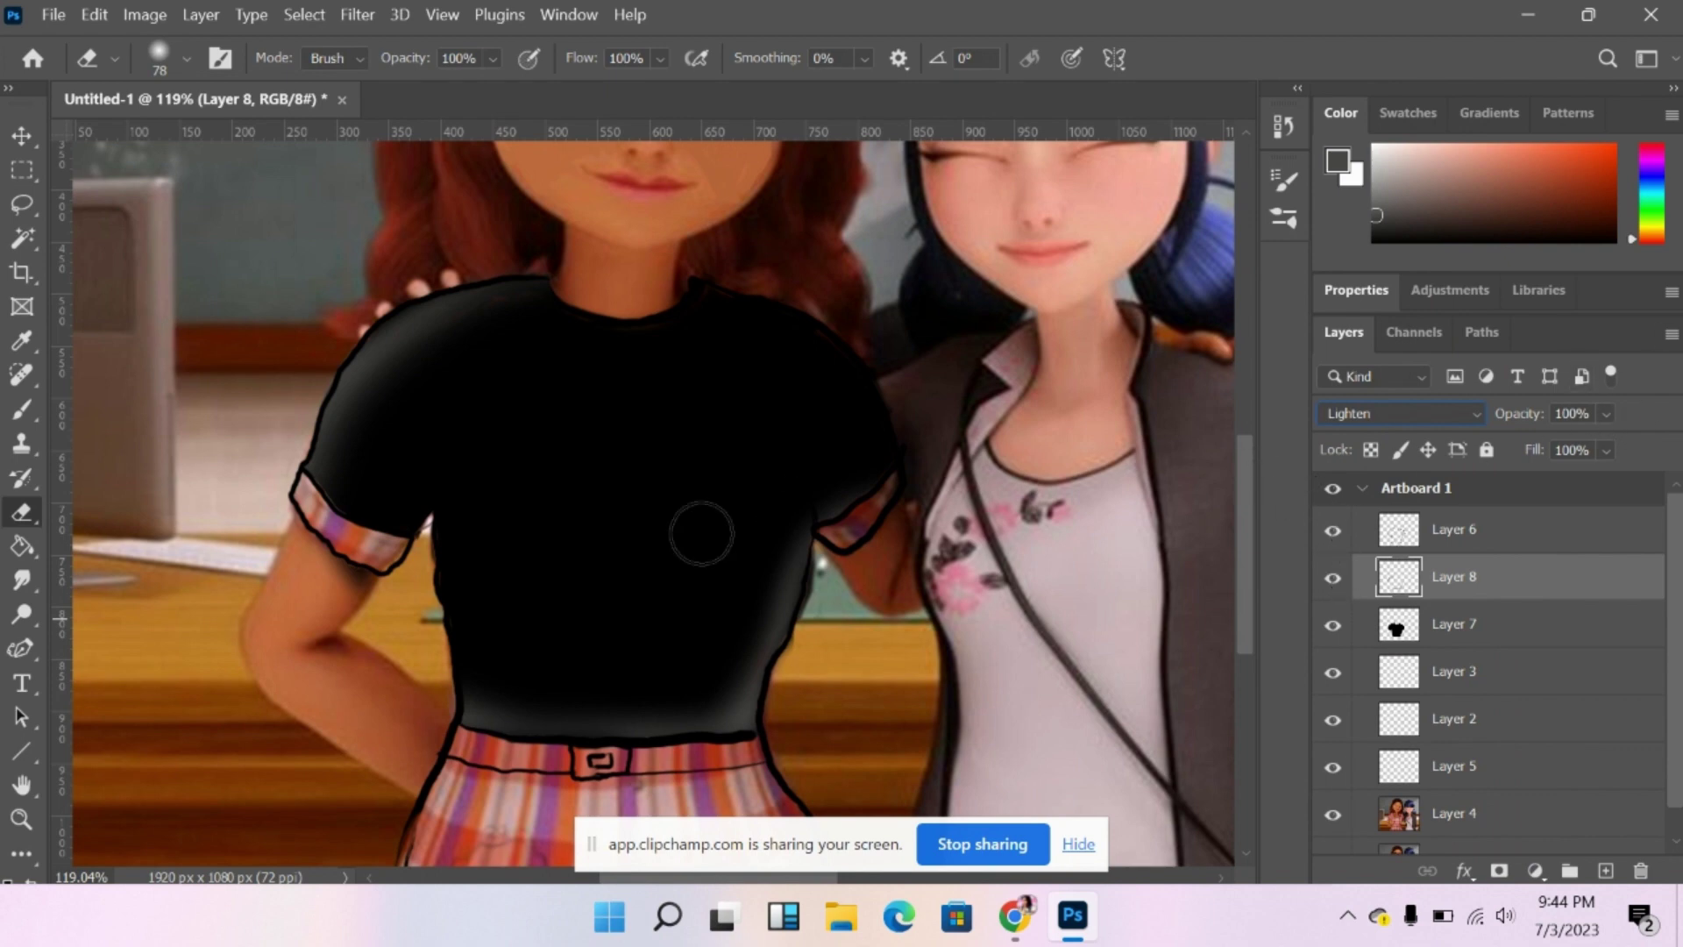
Add a new layer above Layer 8 and place a text box reading "TALL" across the chest of the black shirt.
left_click(1606, 870)
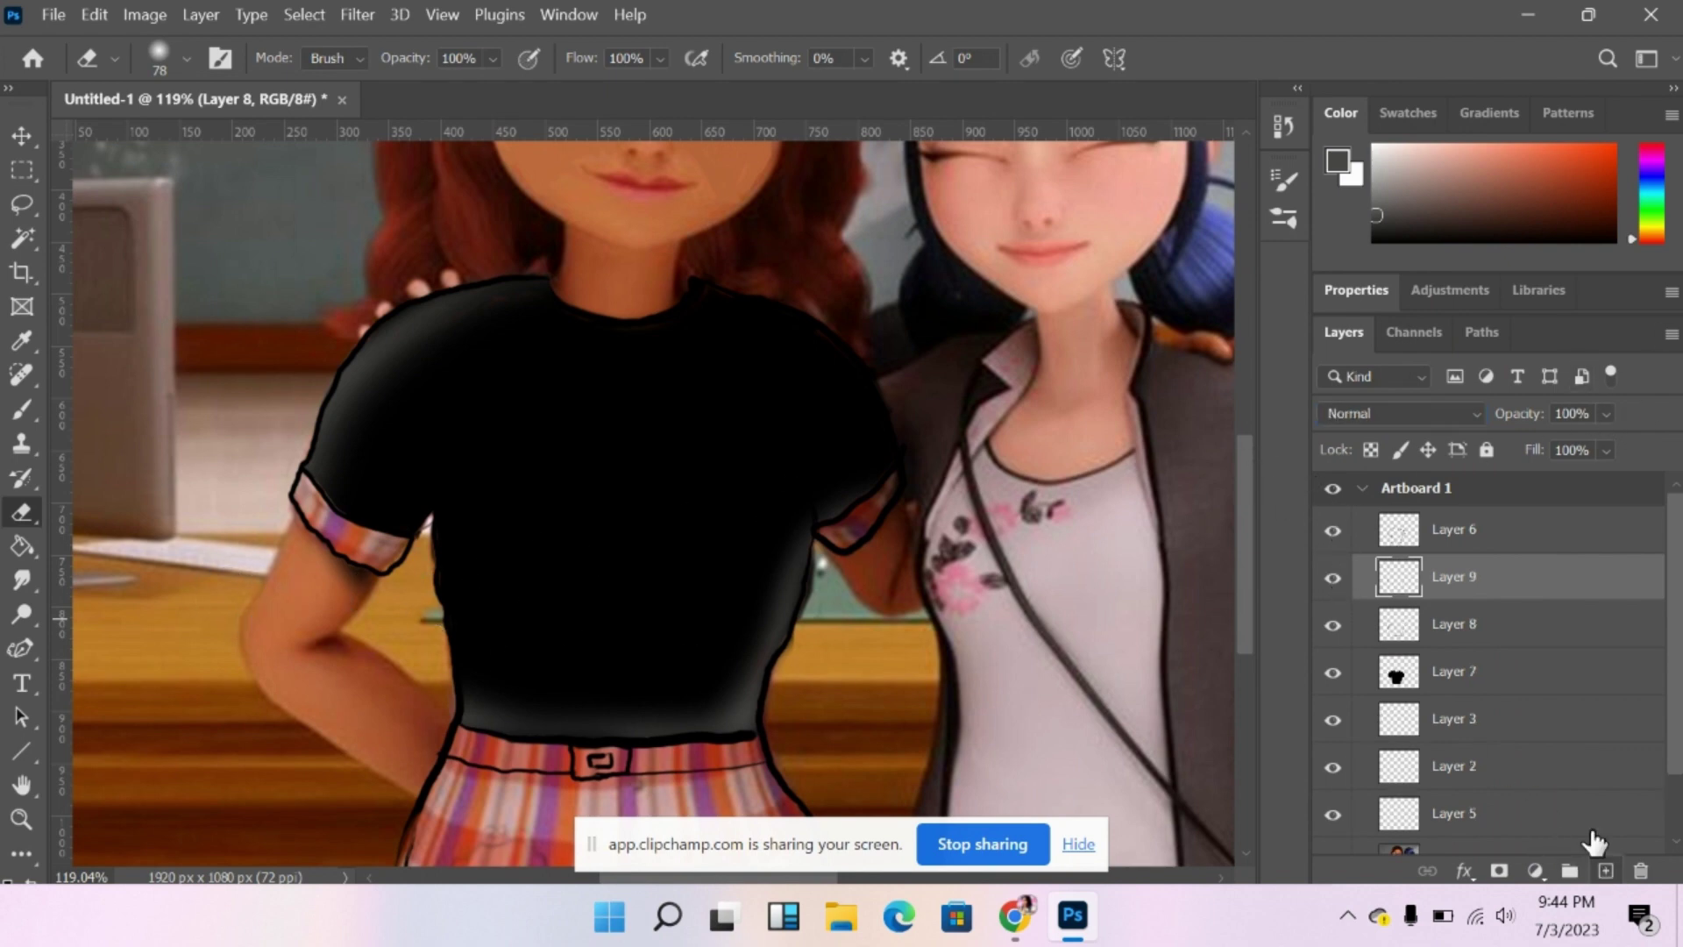
left_click(21, 404)
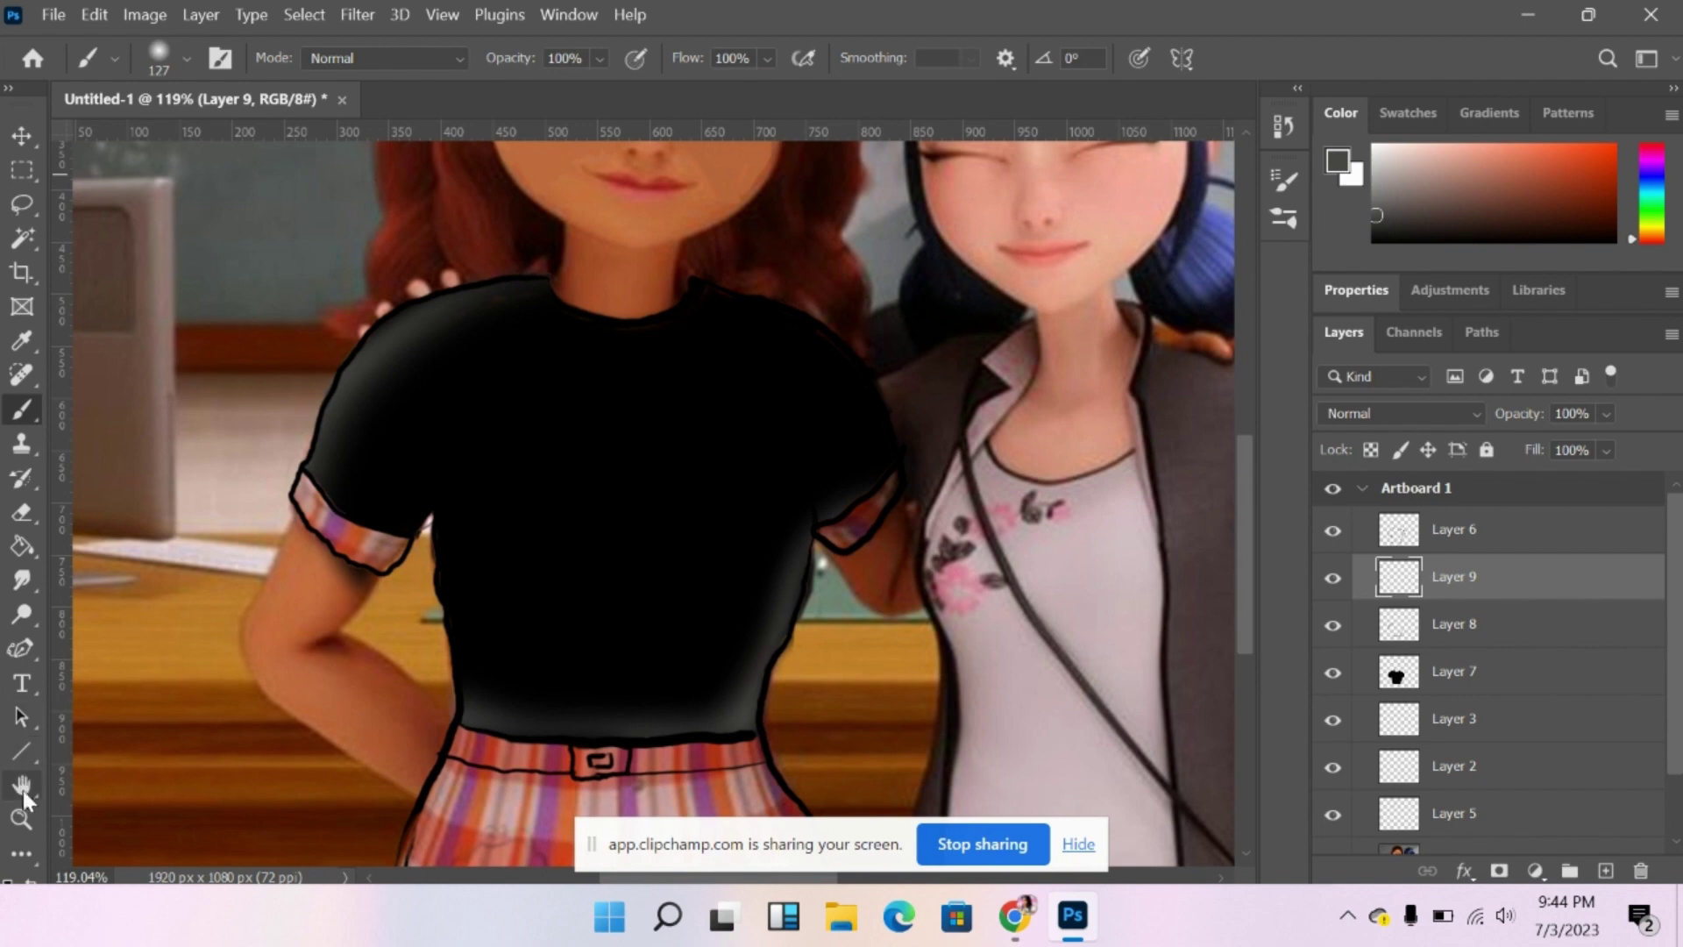
left_click(24, 675)
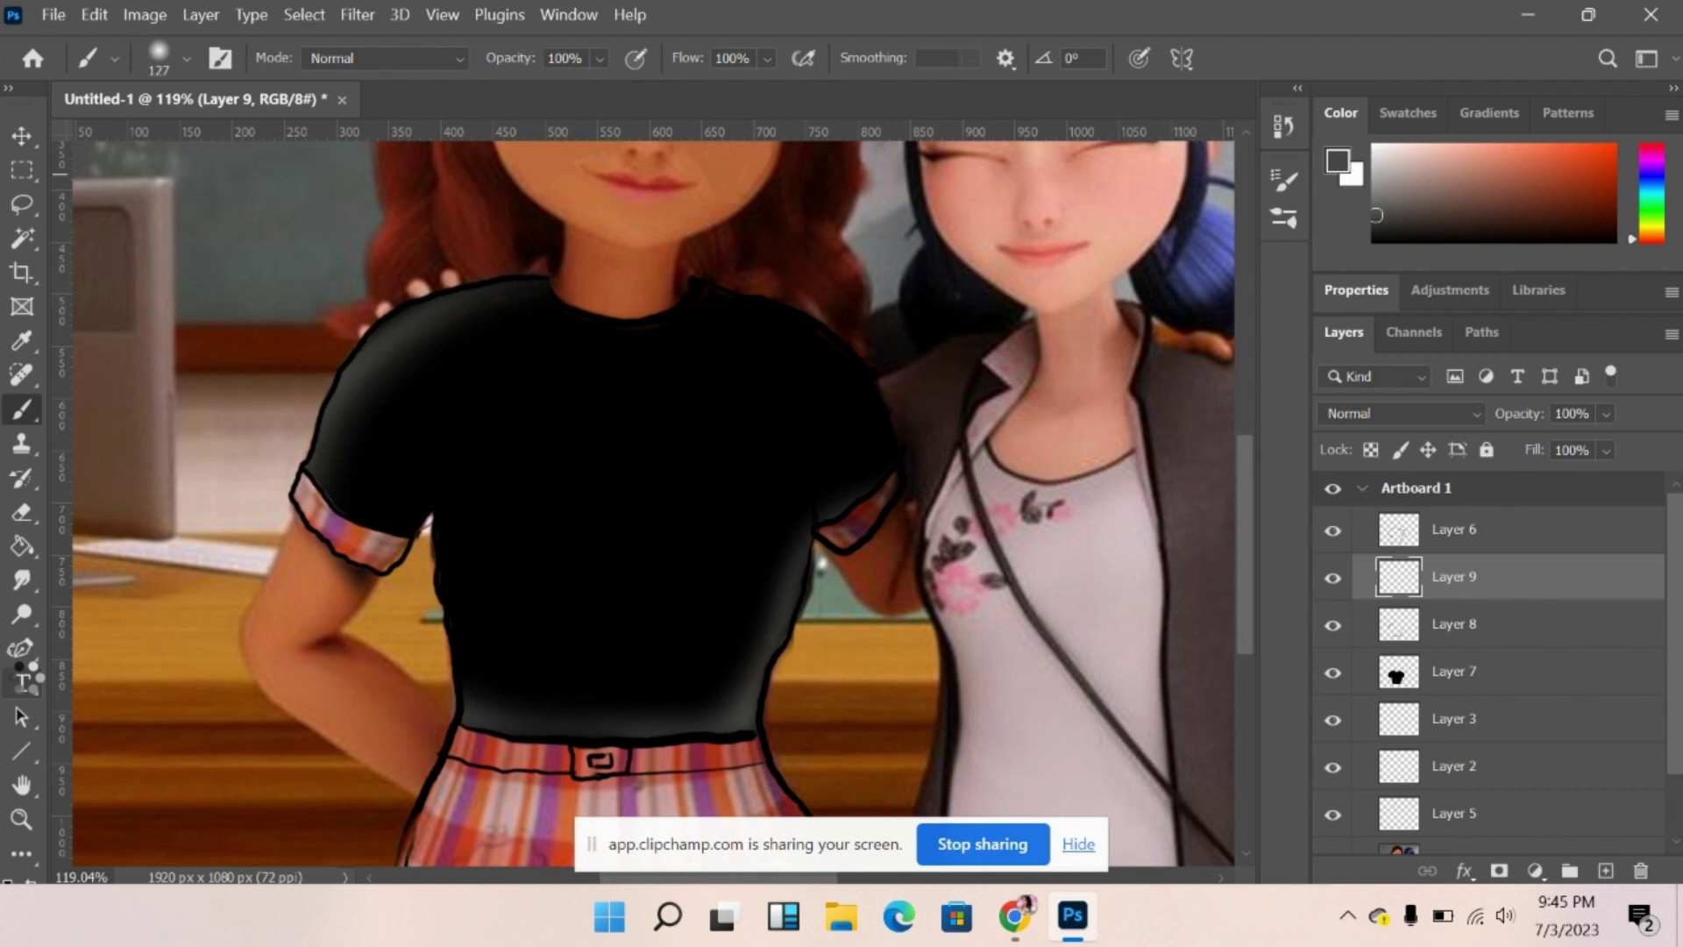
left_click_drag(500, 408, 749, 535)
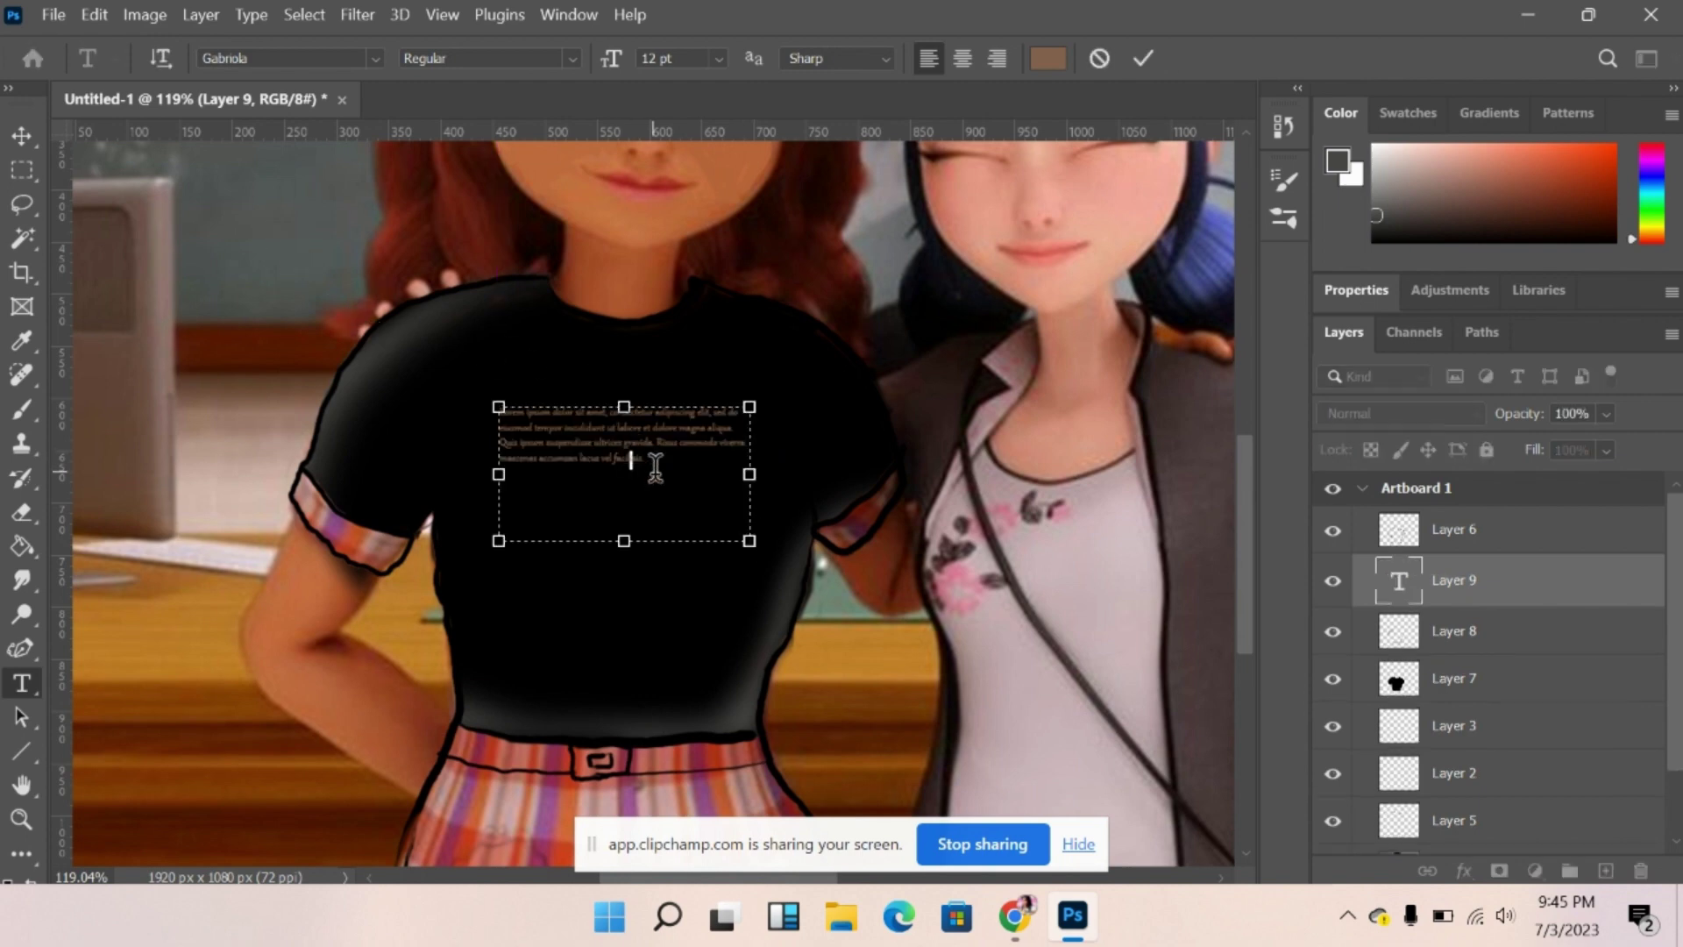
key("BackSpace")
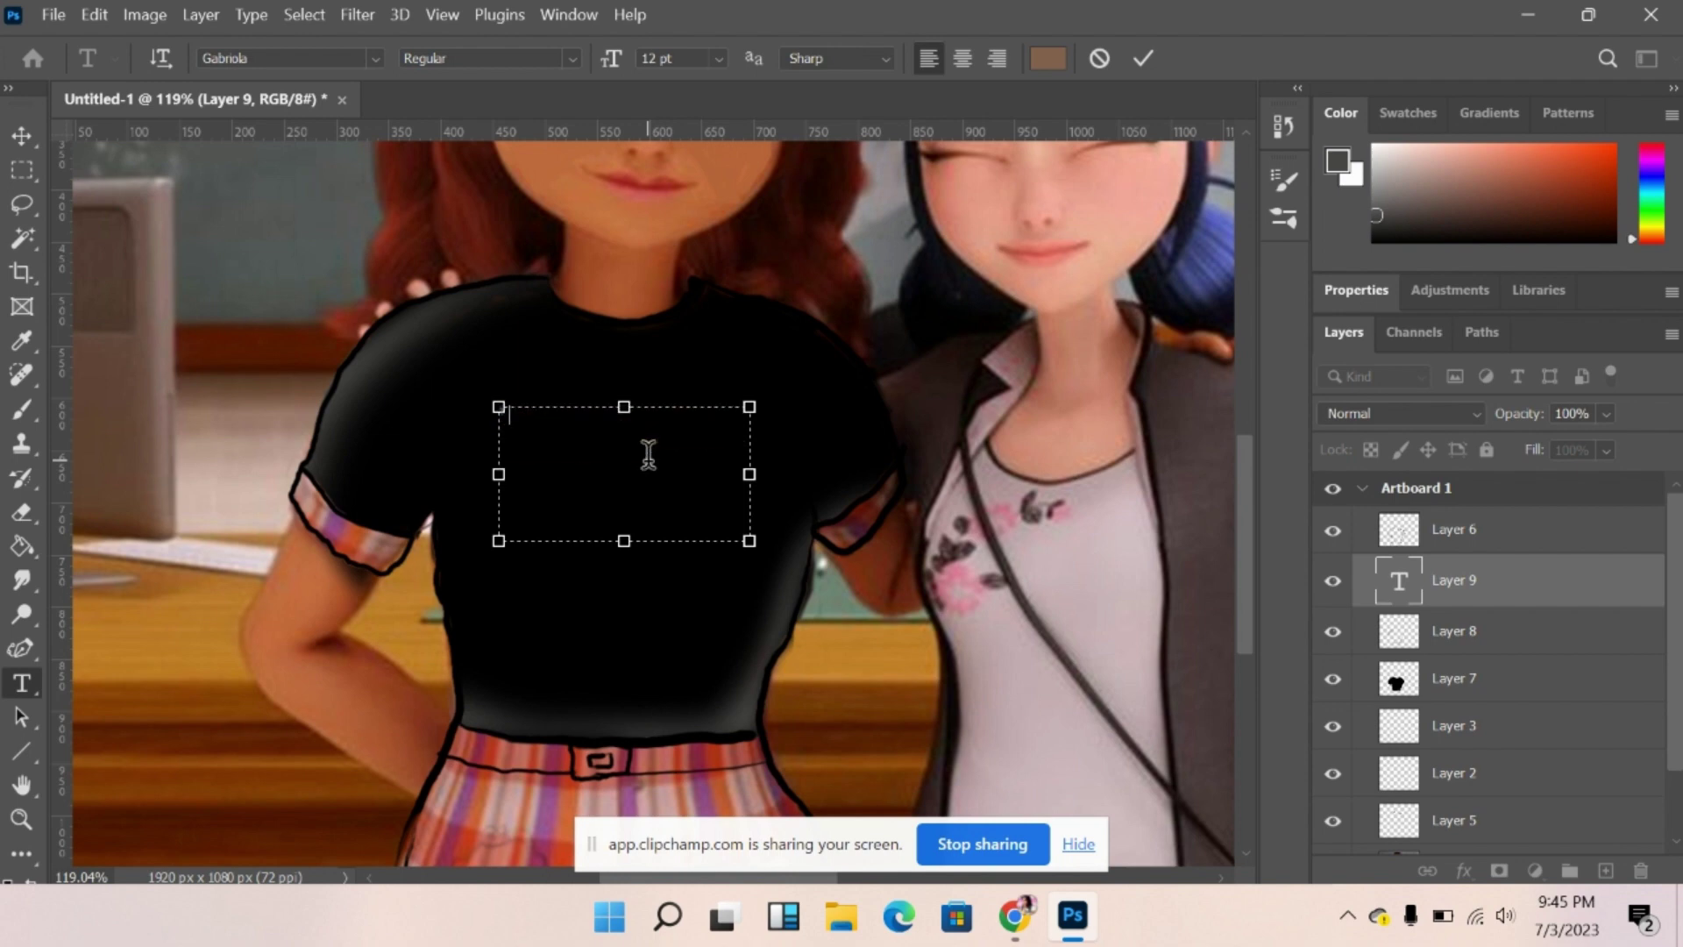
type("TALL")
Set the TALL lettering's size to 72 pt and its text colour to white.
left_click_drag(552, 421, 471, 424)
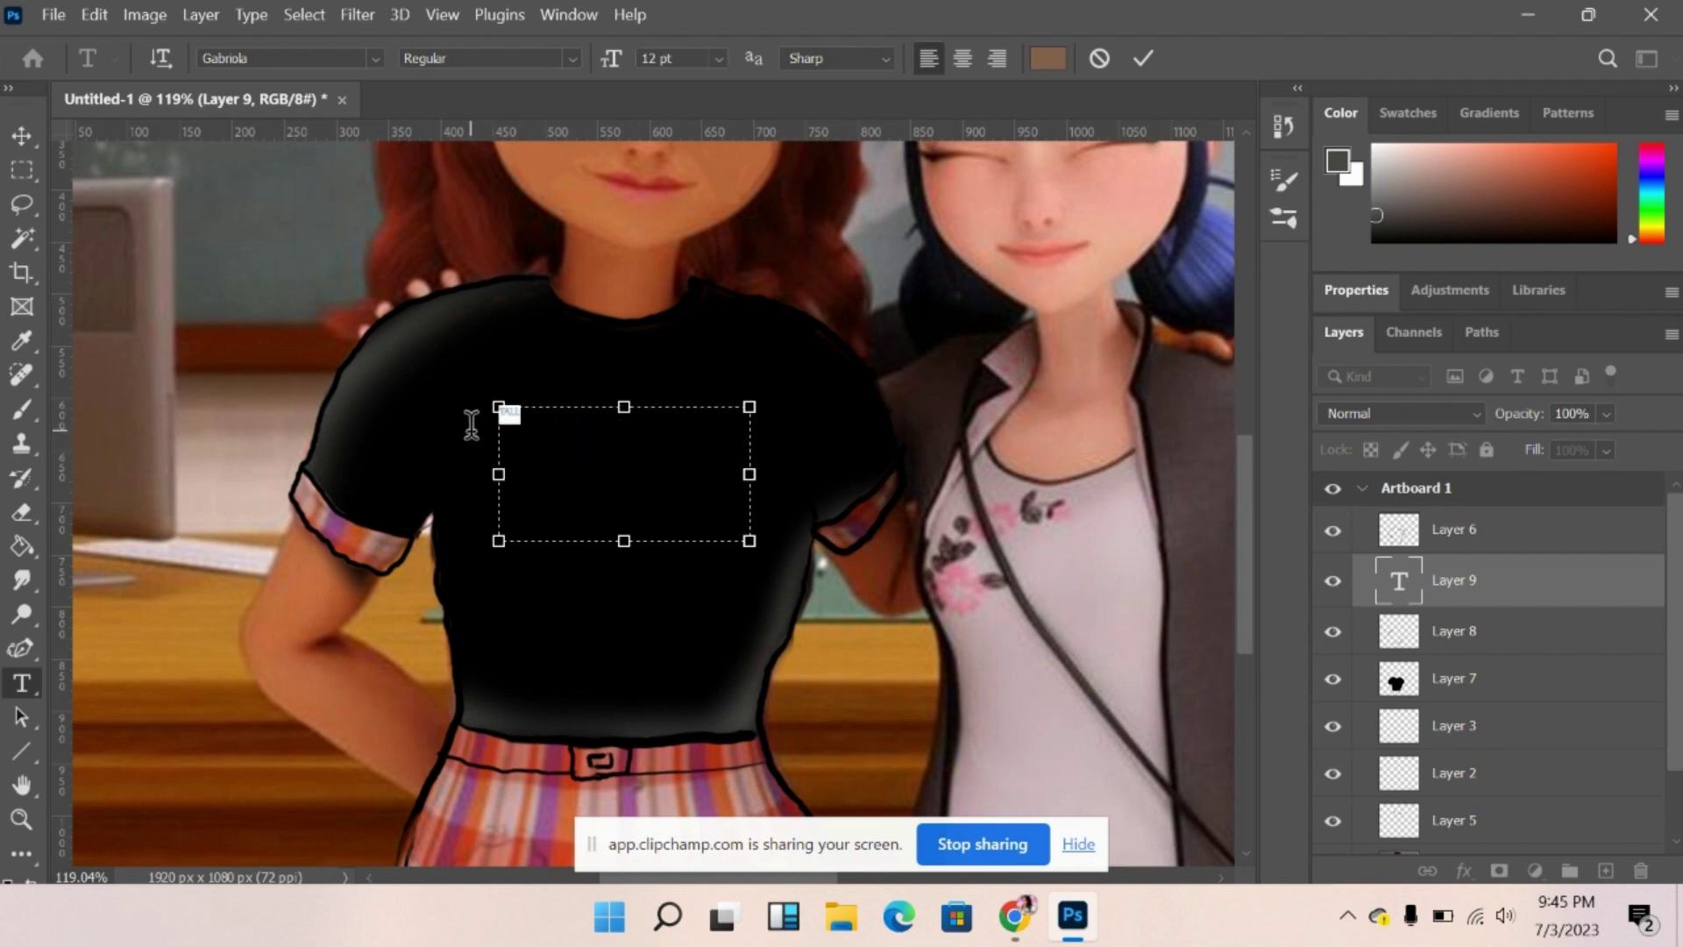
left_click(716, 57)
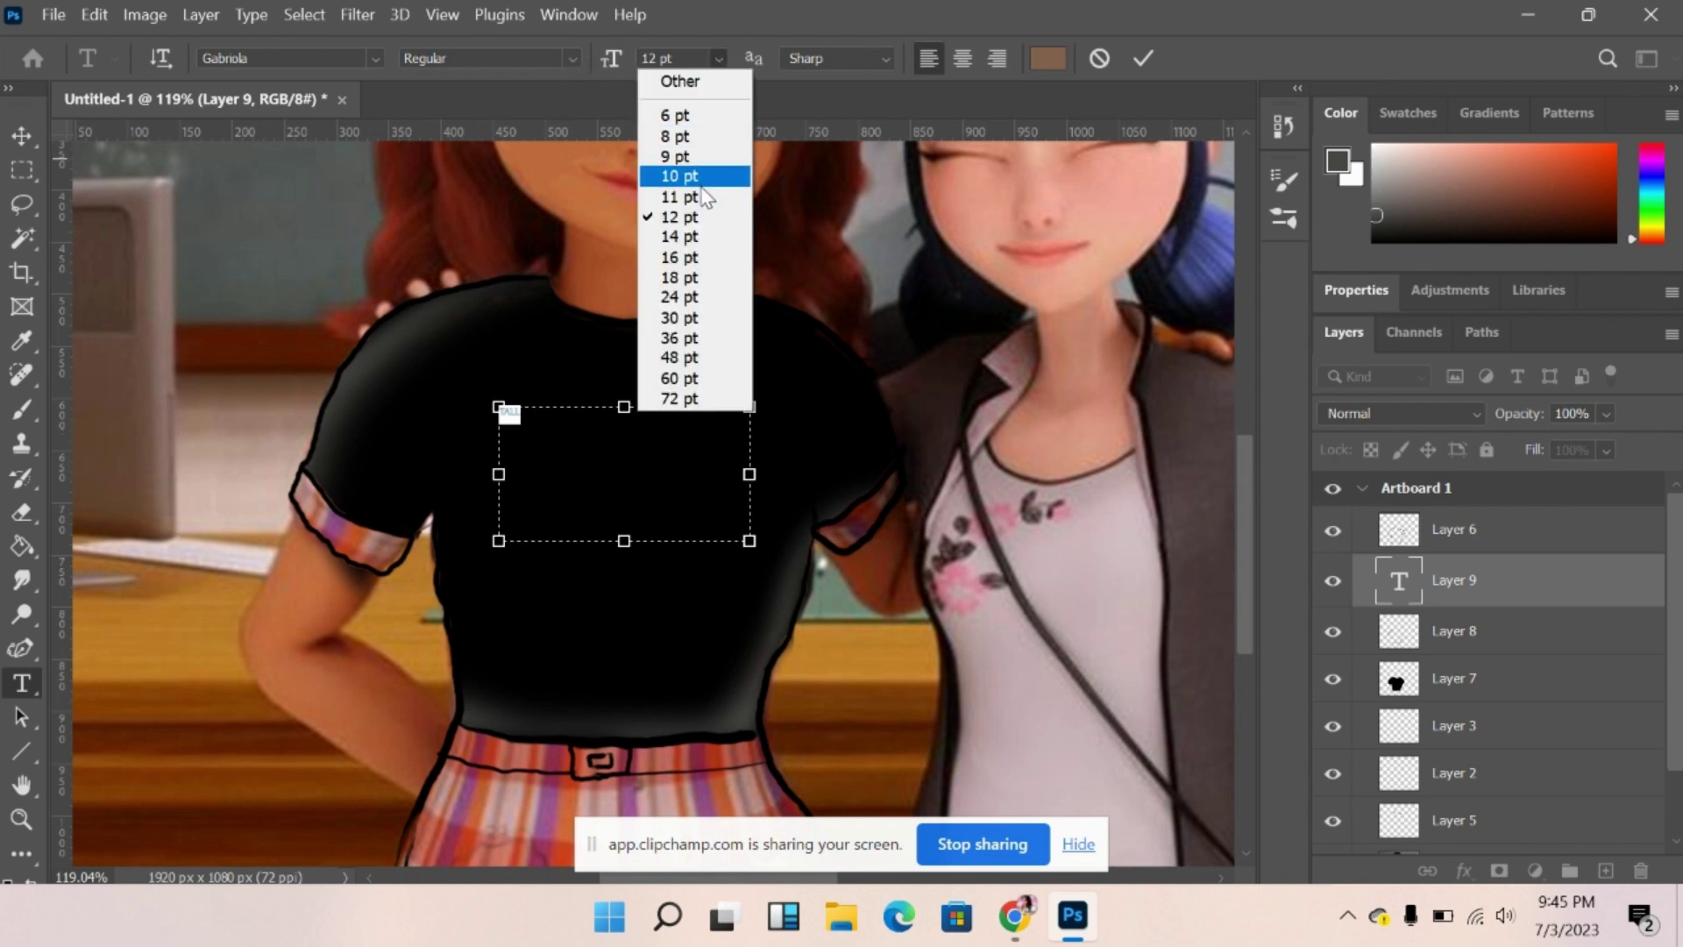
left_click(690, 400)
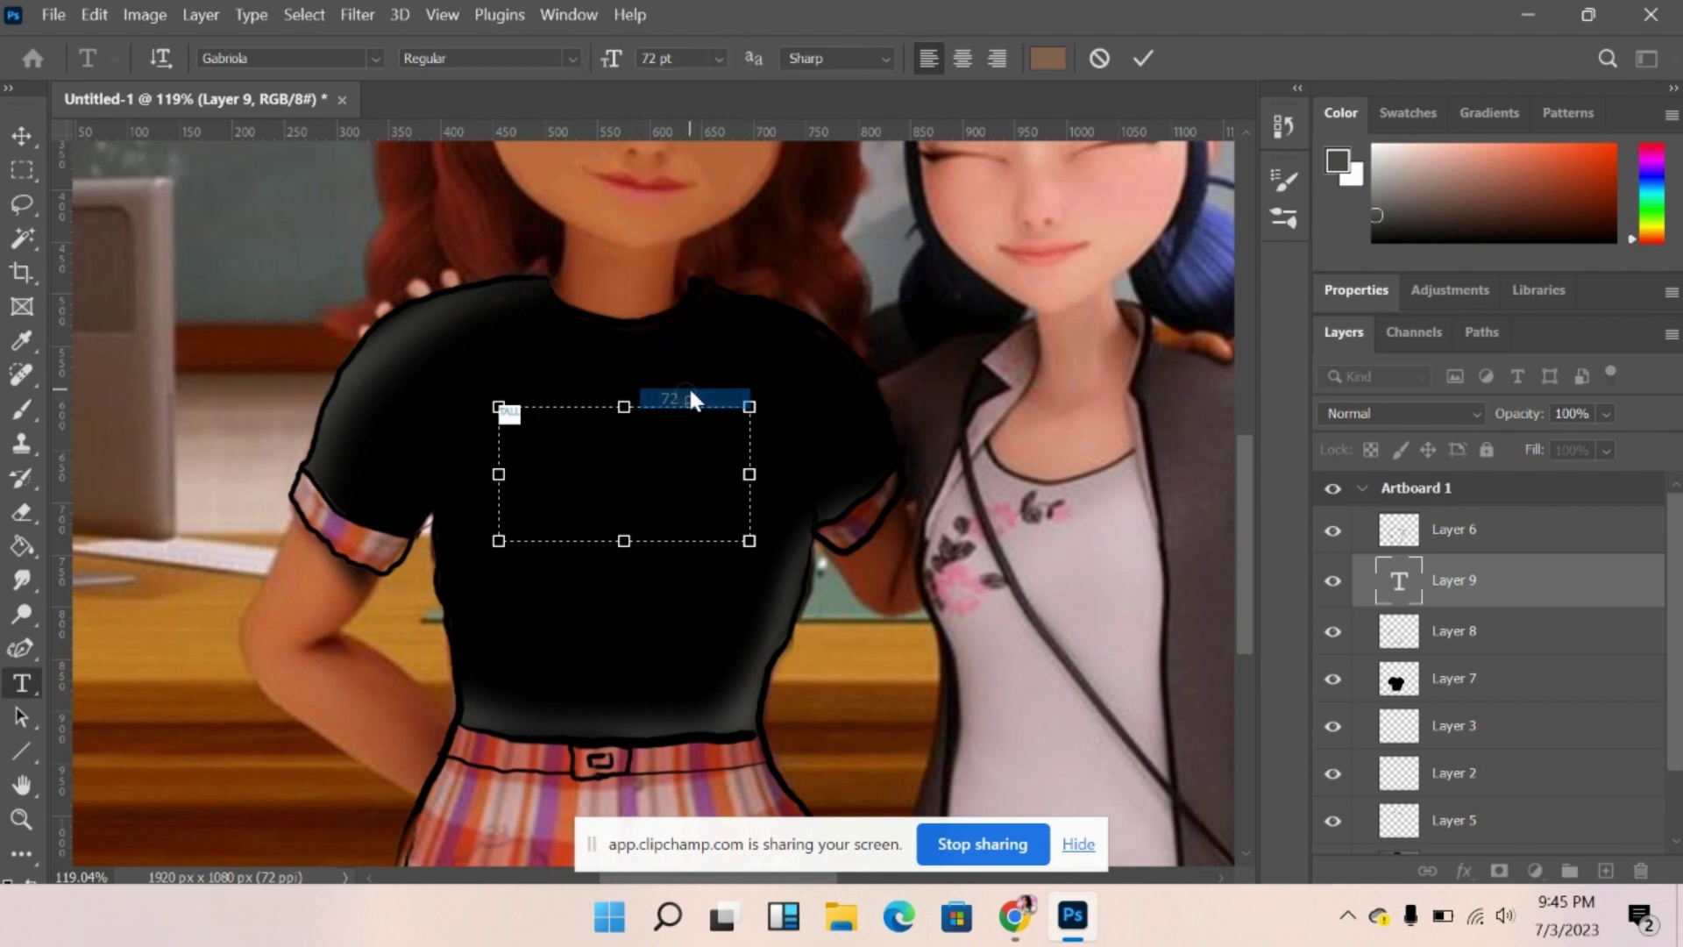
left_click(1049, 58)
left_click_drag(577, 217, 422, 115)
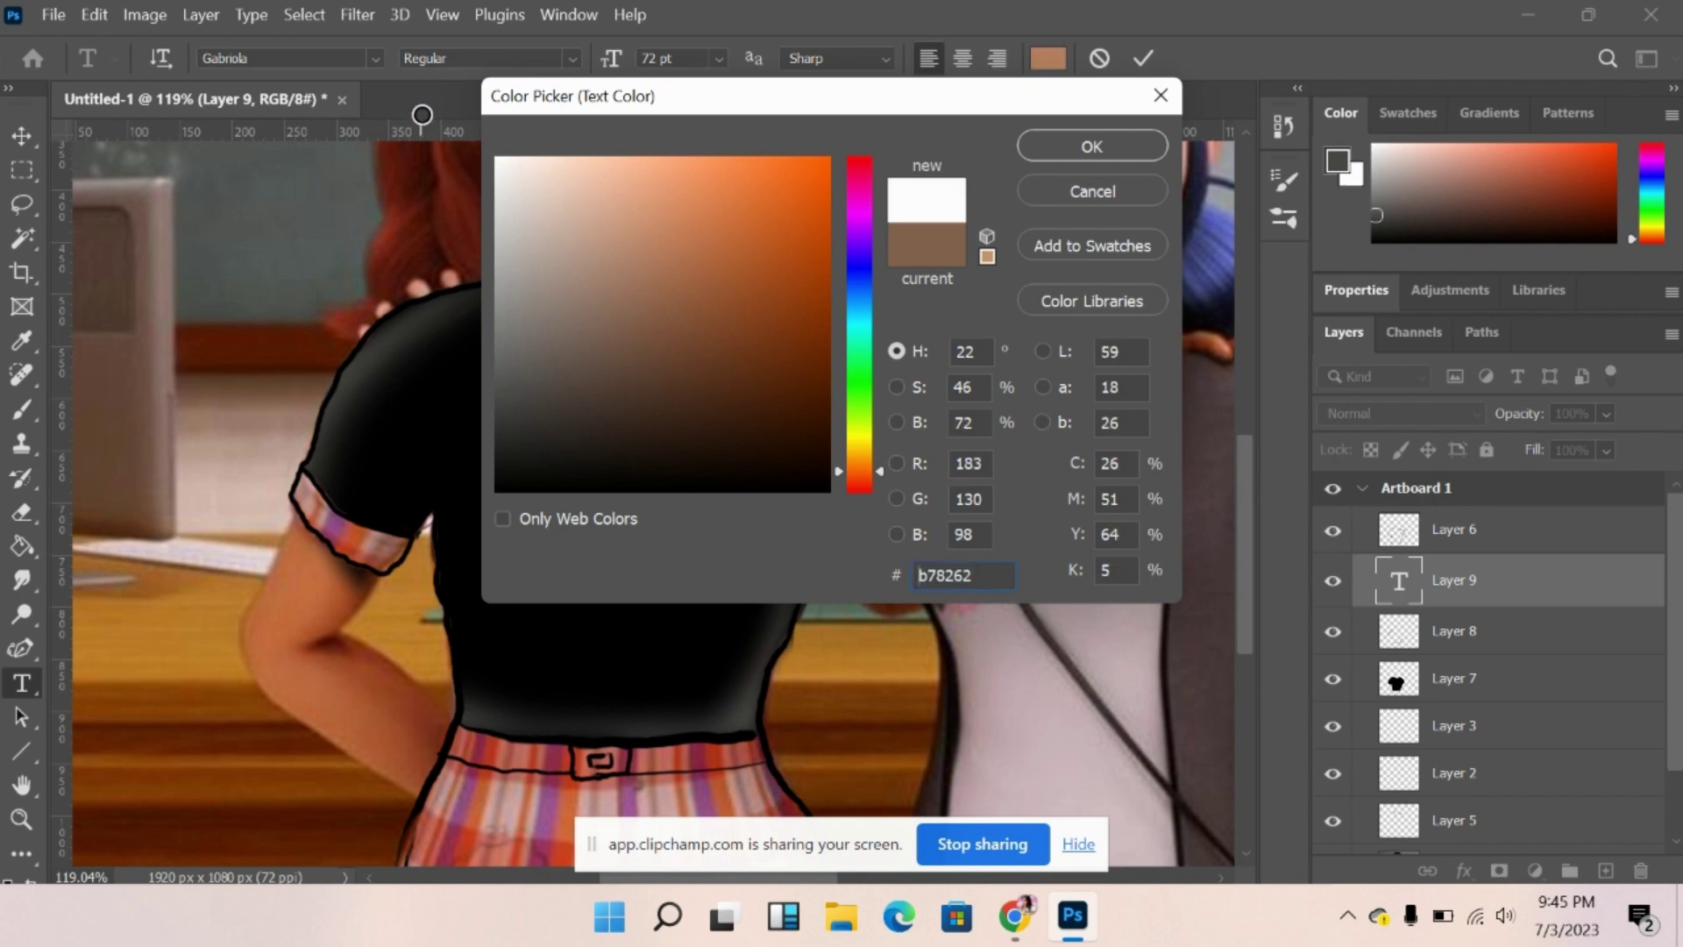
left_click(1076, 149)
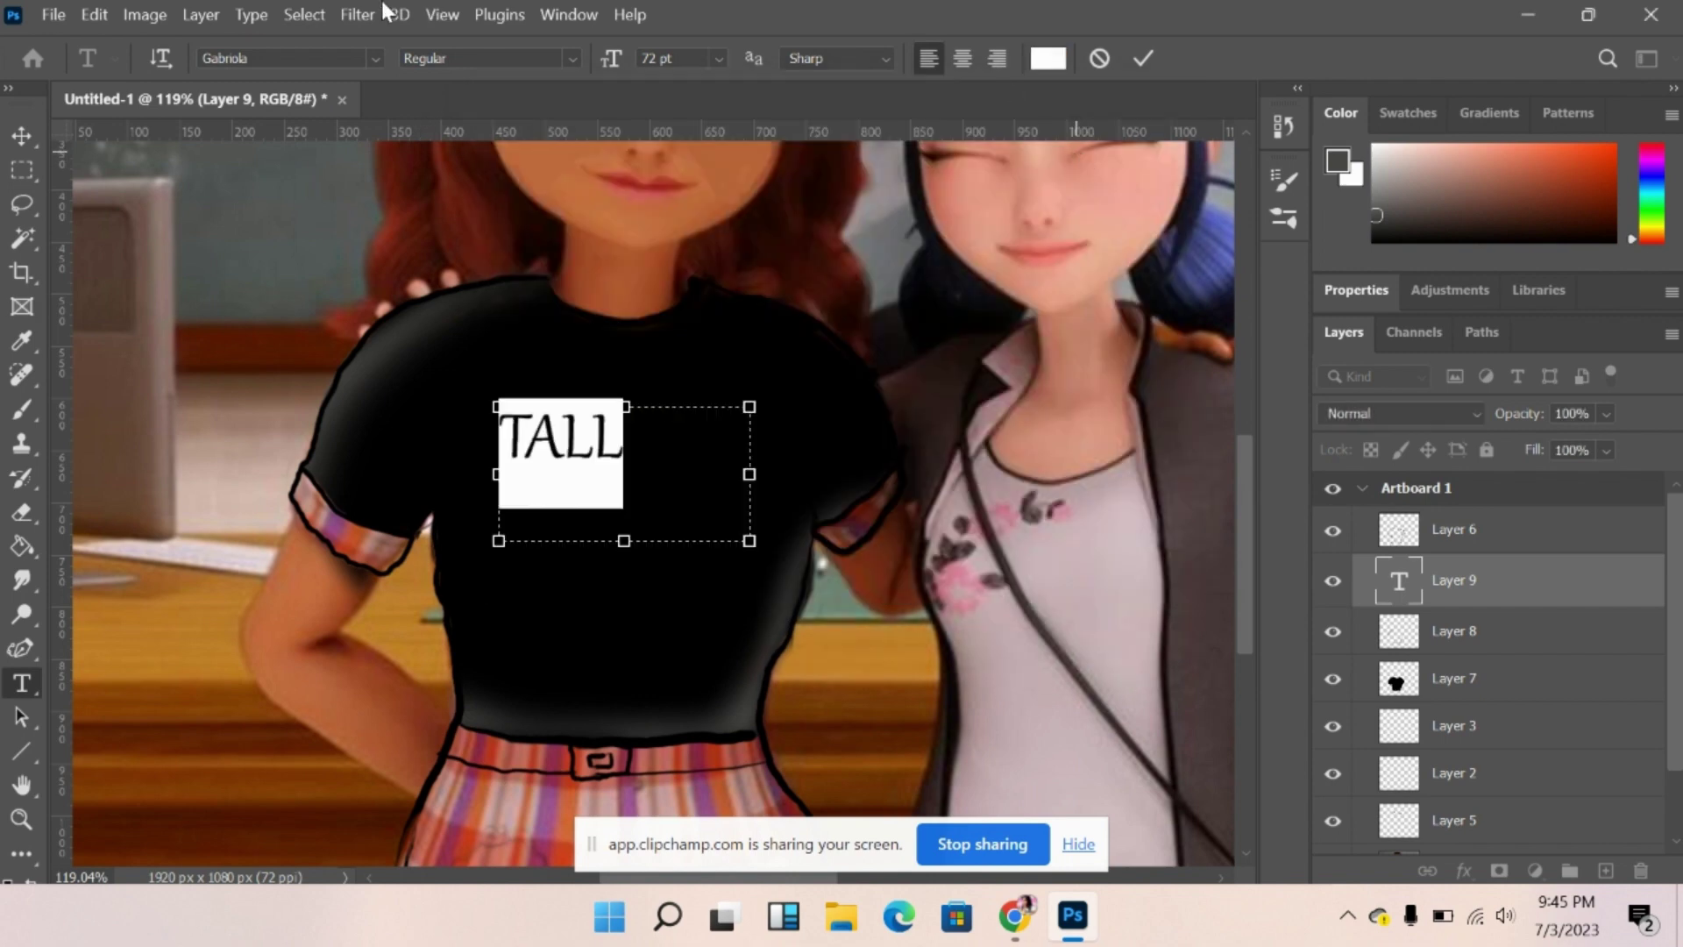
Browse the font list and set the TALL lettering's font to Impact.
left_click(375, 58)
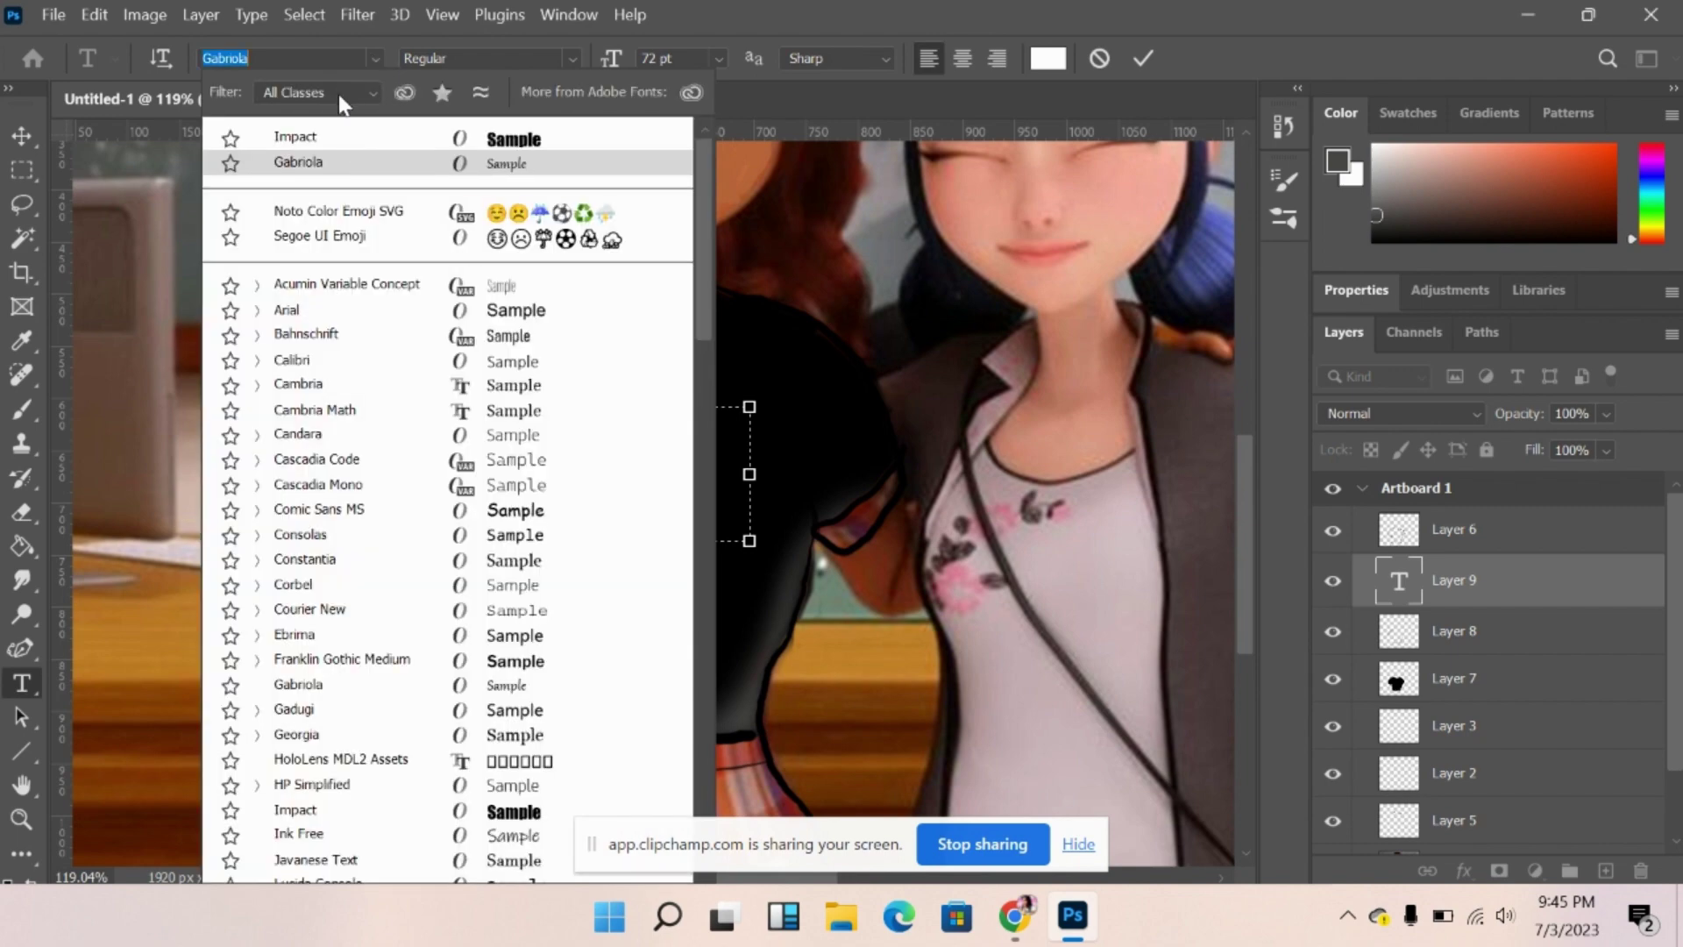
scroll(698, 198, "down", 1)
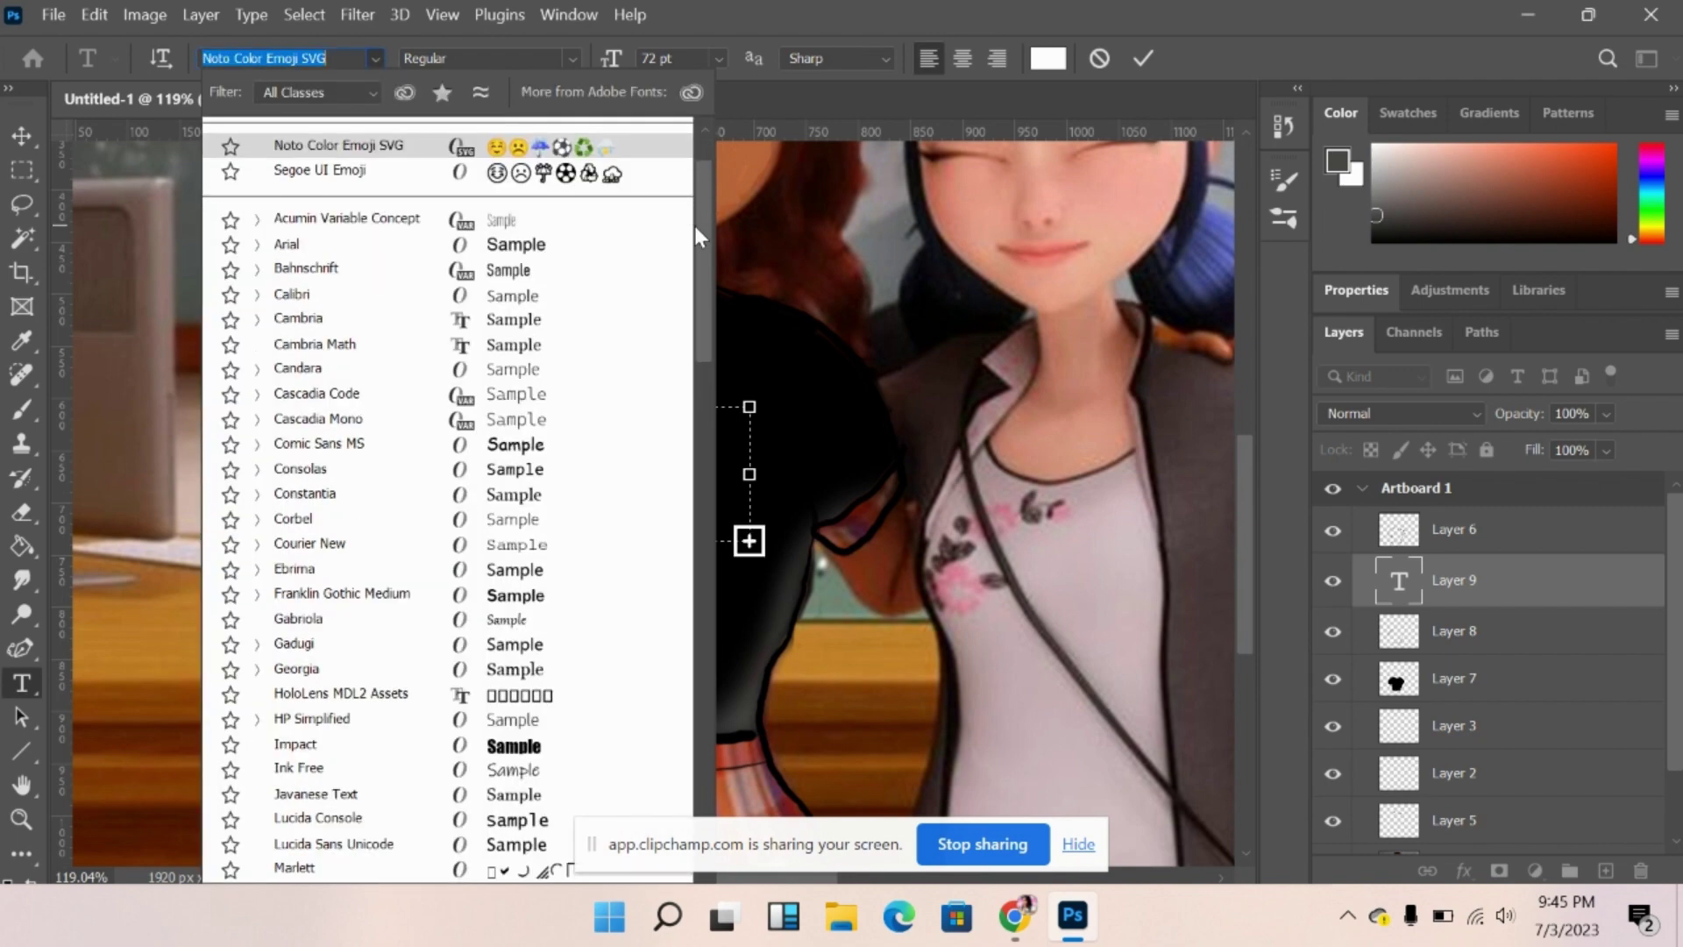
scroll(694, 202, "up", 1)
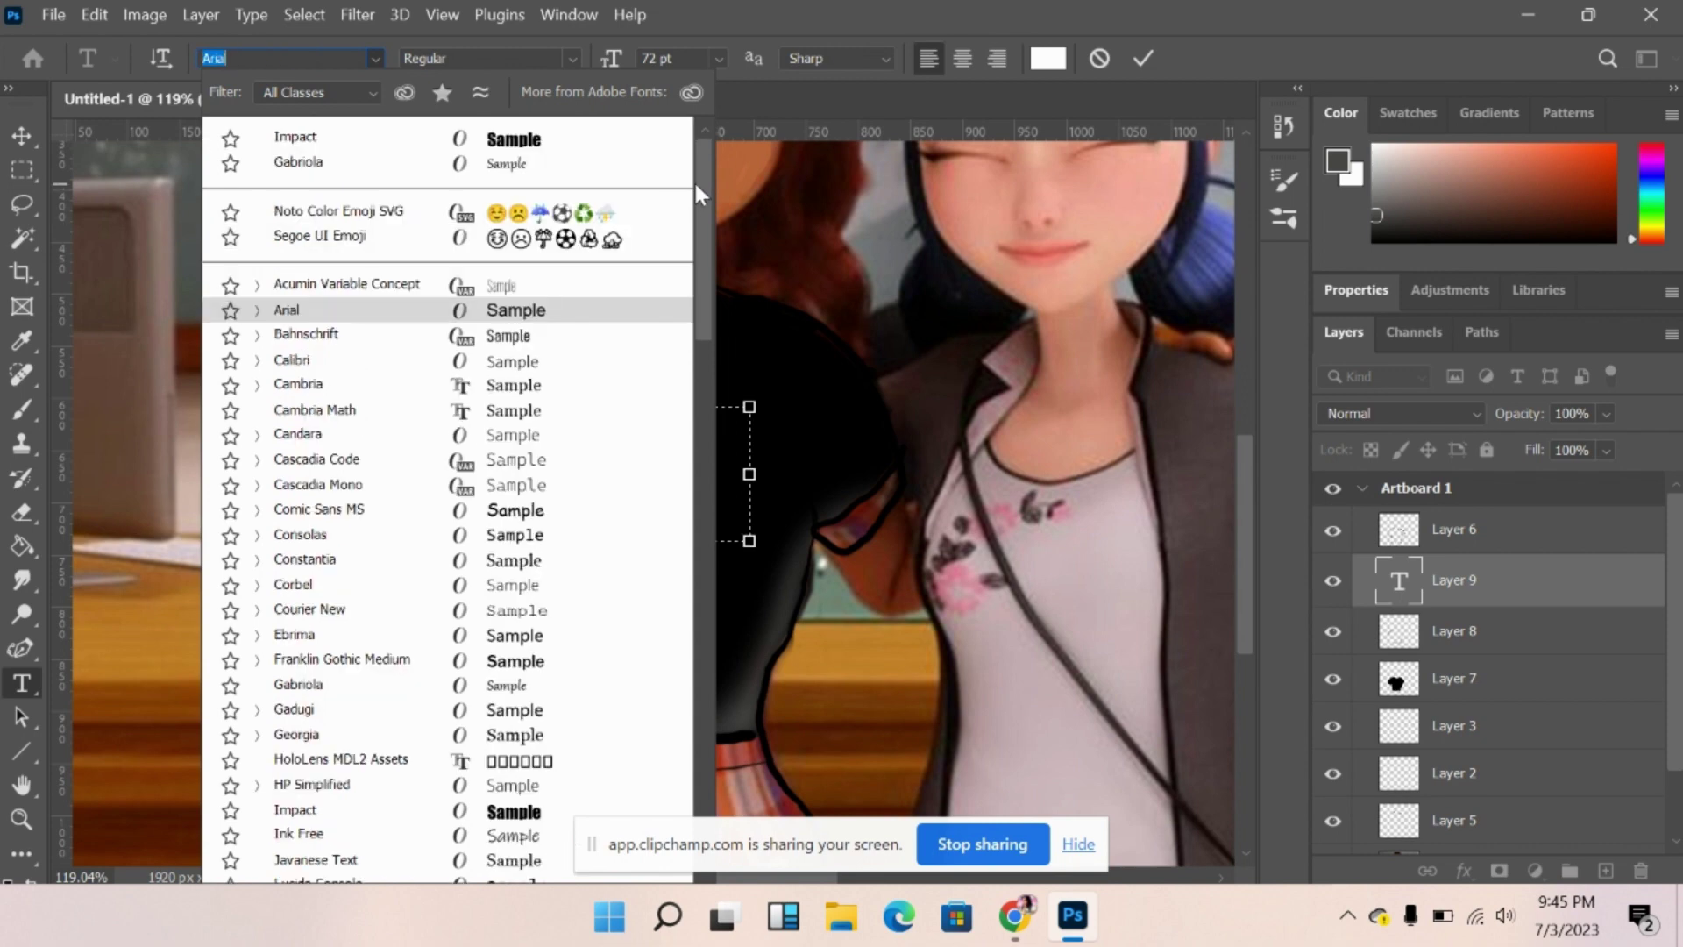
left_click(609, 140)
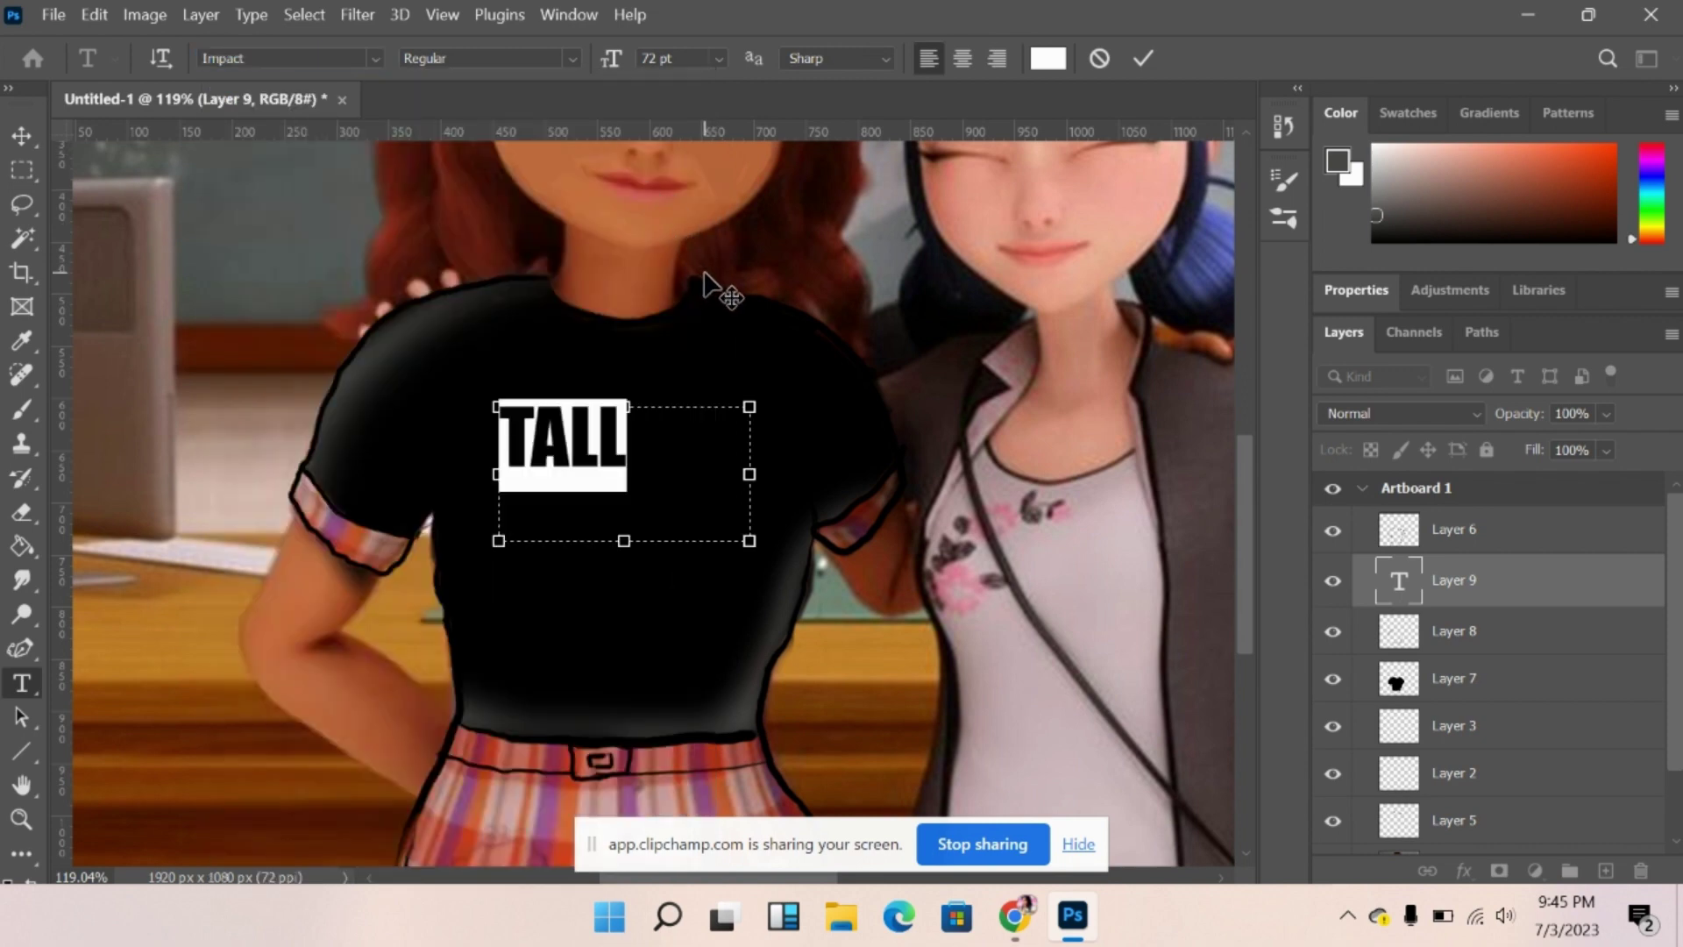
Try the Segoe UI Emoji font on the TALL lettering, check its available styles, and return the font to Impact.
left_click(378, 56)
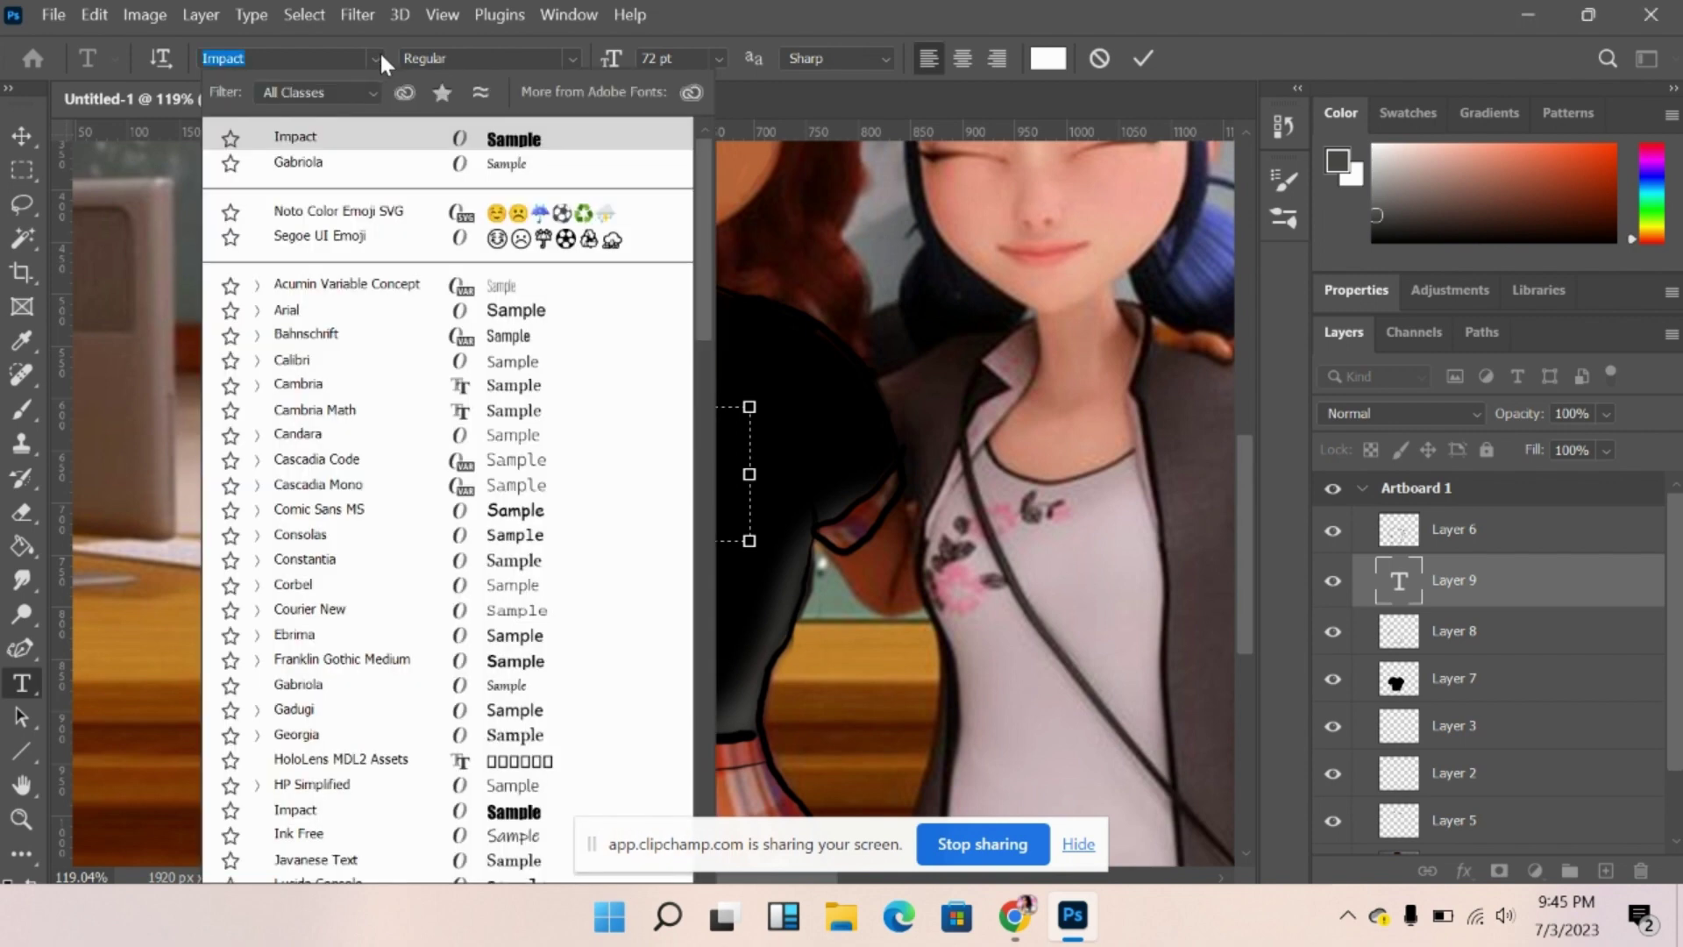
left_click_drag(698, 237, 730, 468)
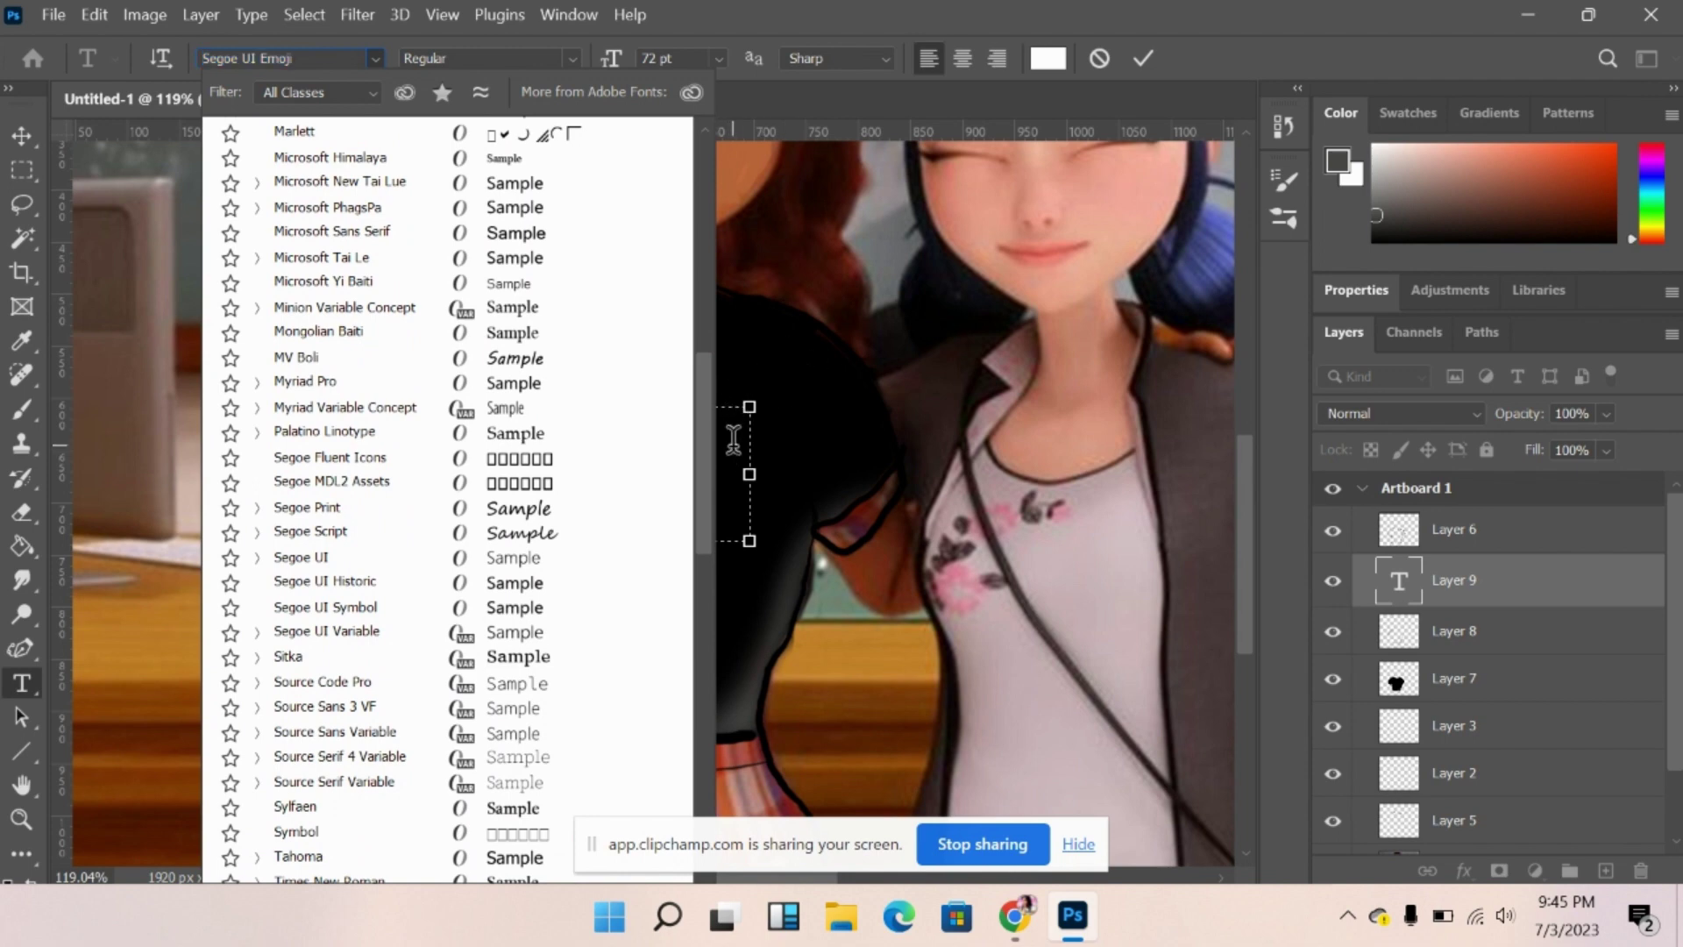
left_click(833, 377)
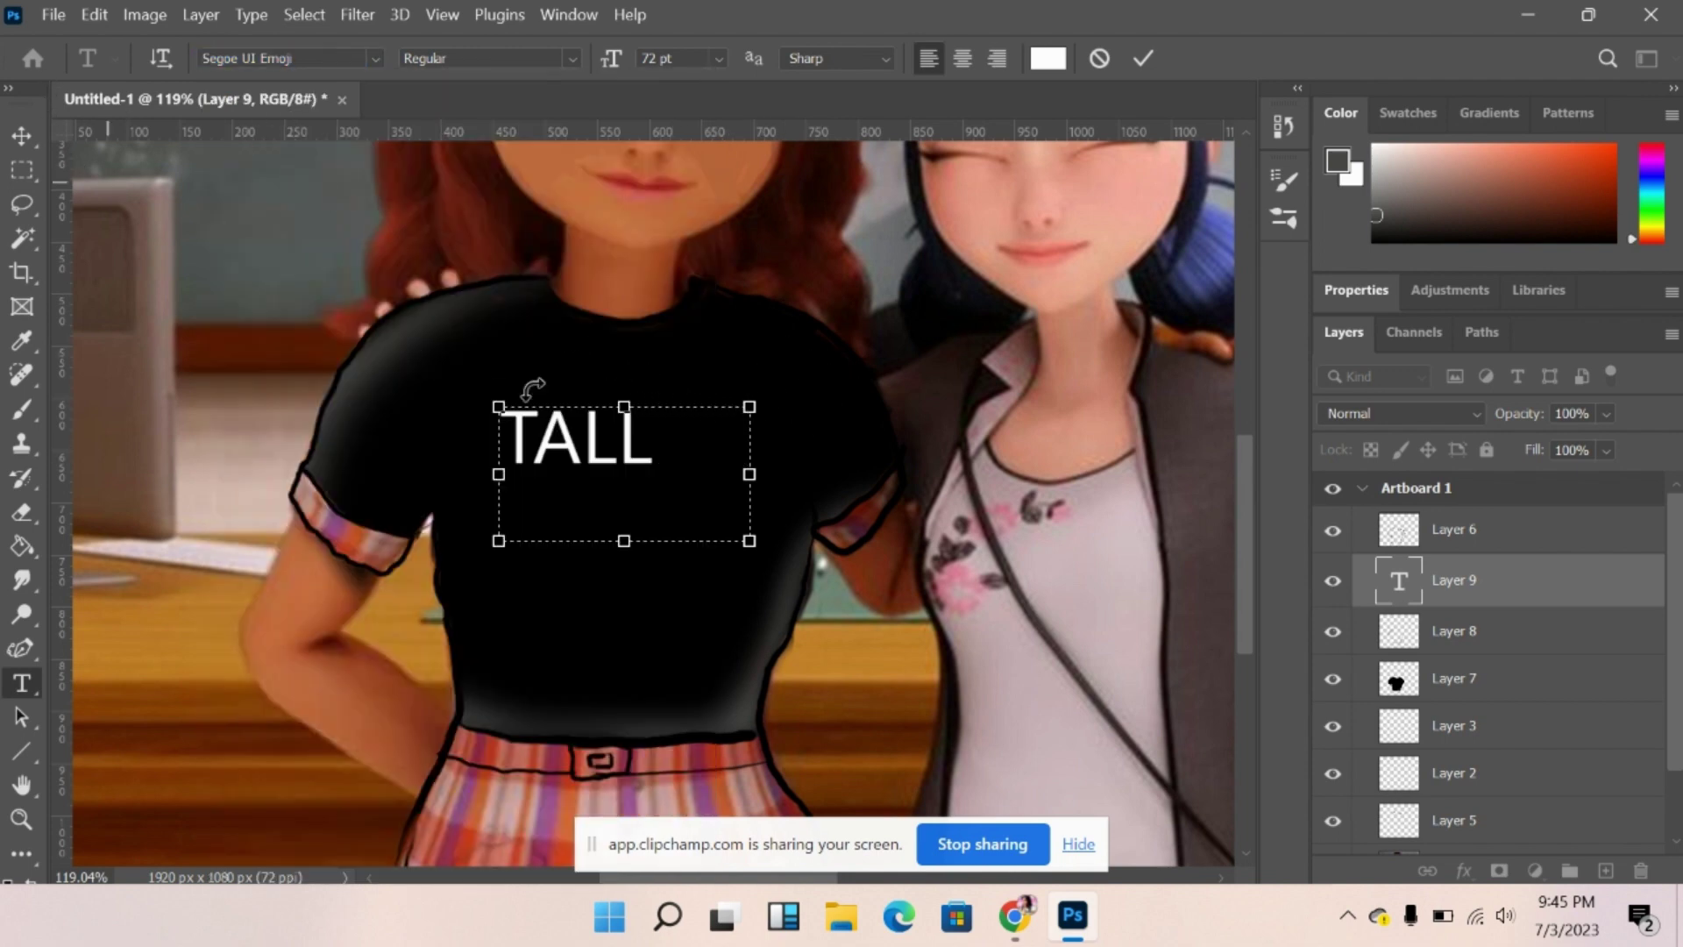
left_click_drag(655, 443, 494, 429)
left_click(572, 59)
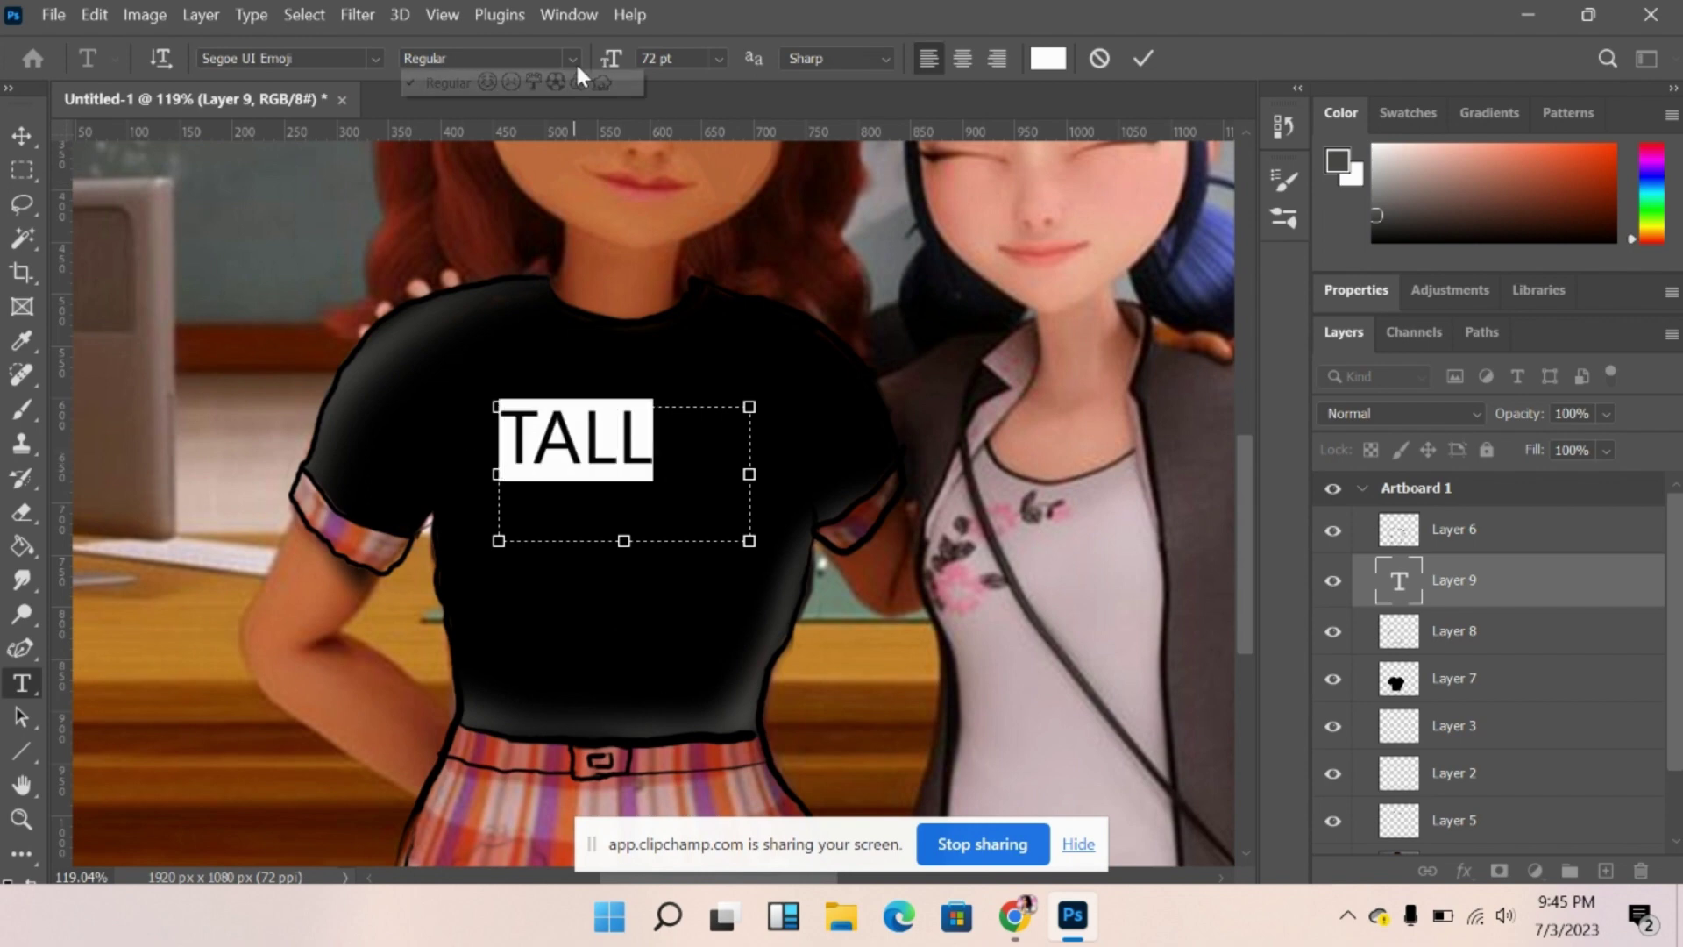
left_click(508, 54)
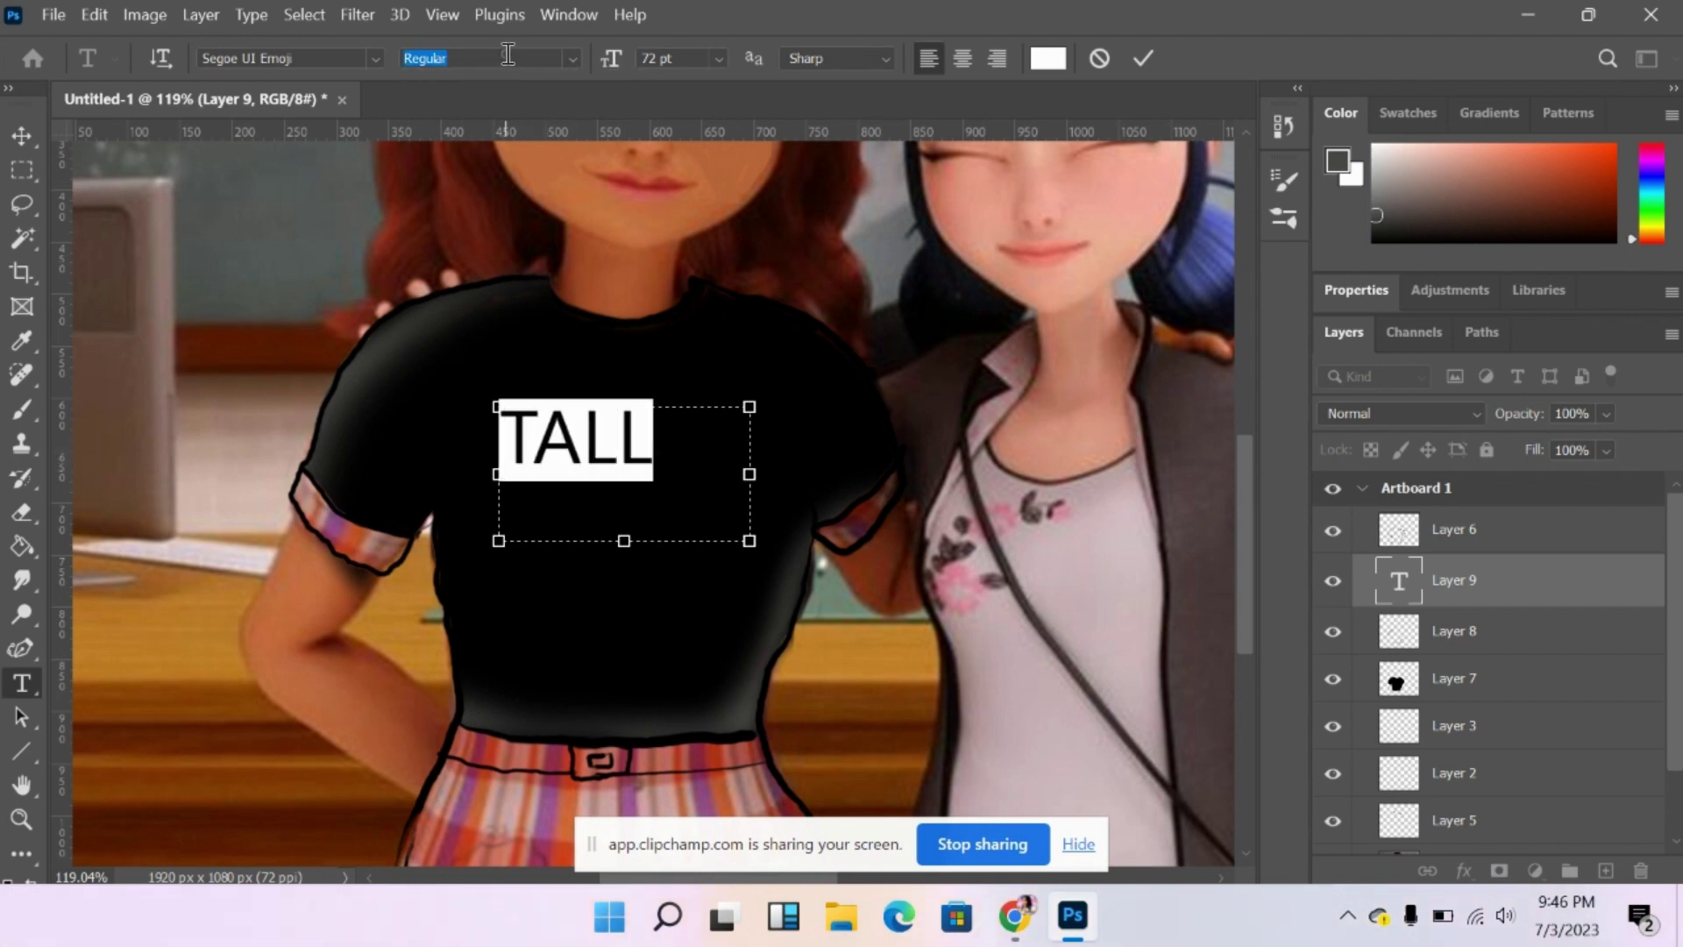
left_click(347, 61)
left_click(366, 57)
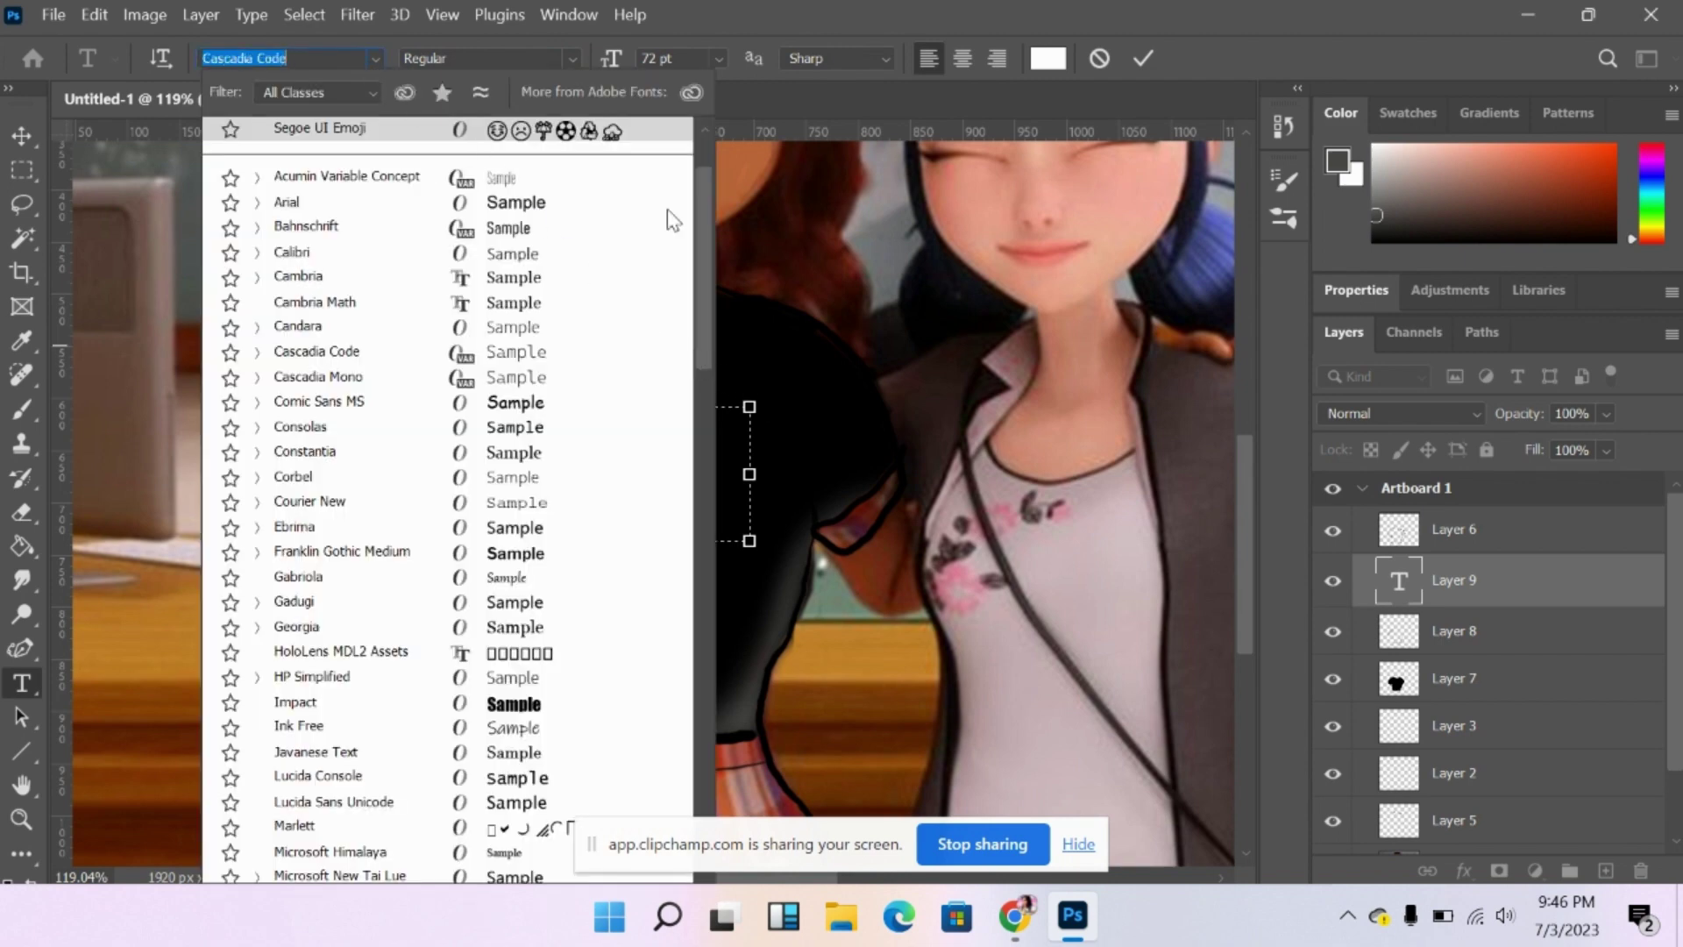
scroll(673, 219, "up", 3)
left_click(621, 140)
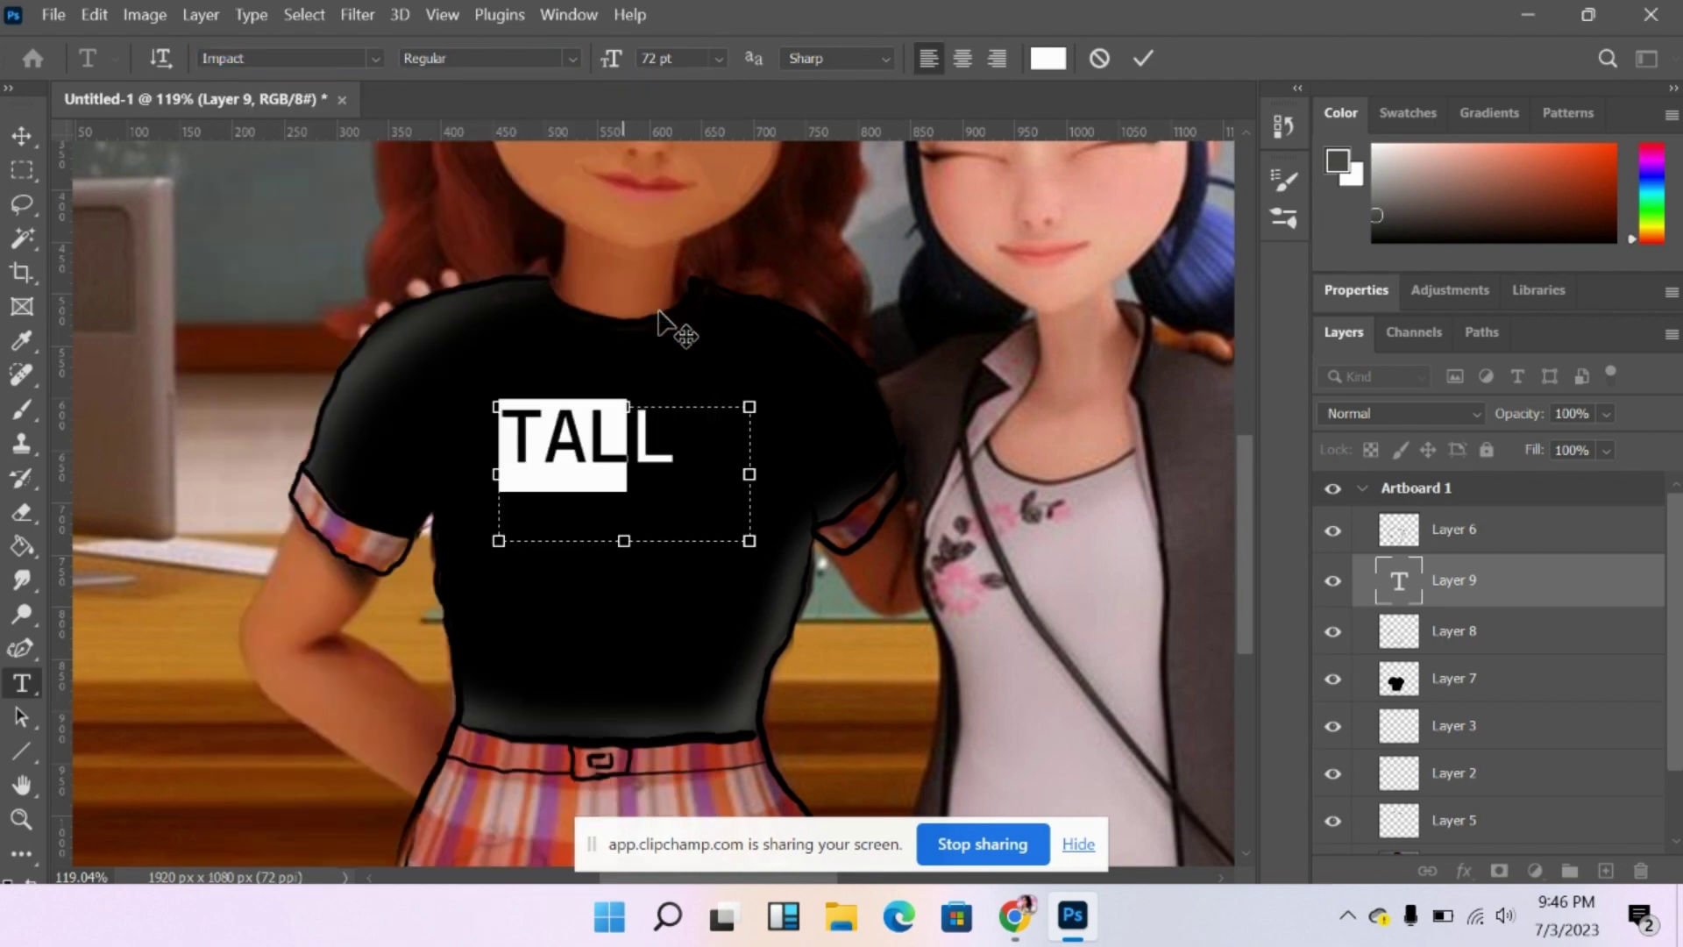
Keep the letter T in Impact Regular and set the letters ALL to Franklin Gothic Medium.
left_click(531, 451)
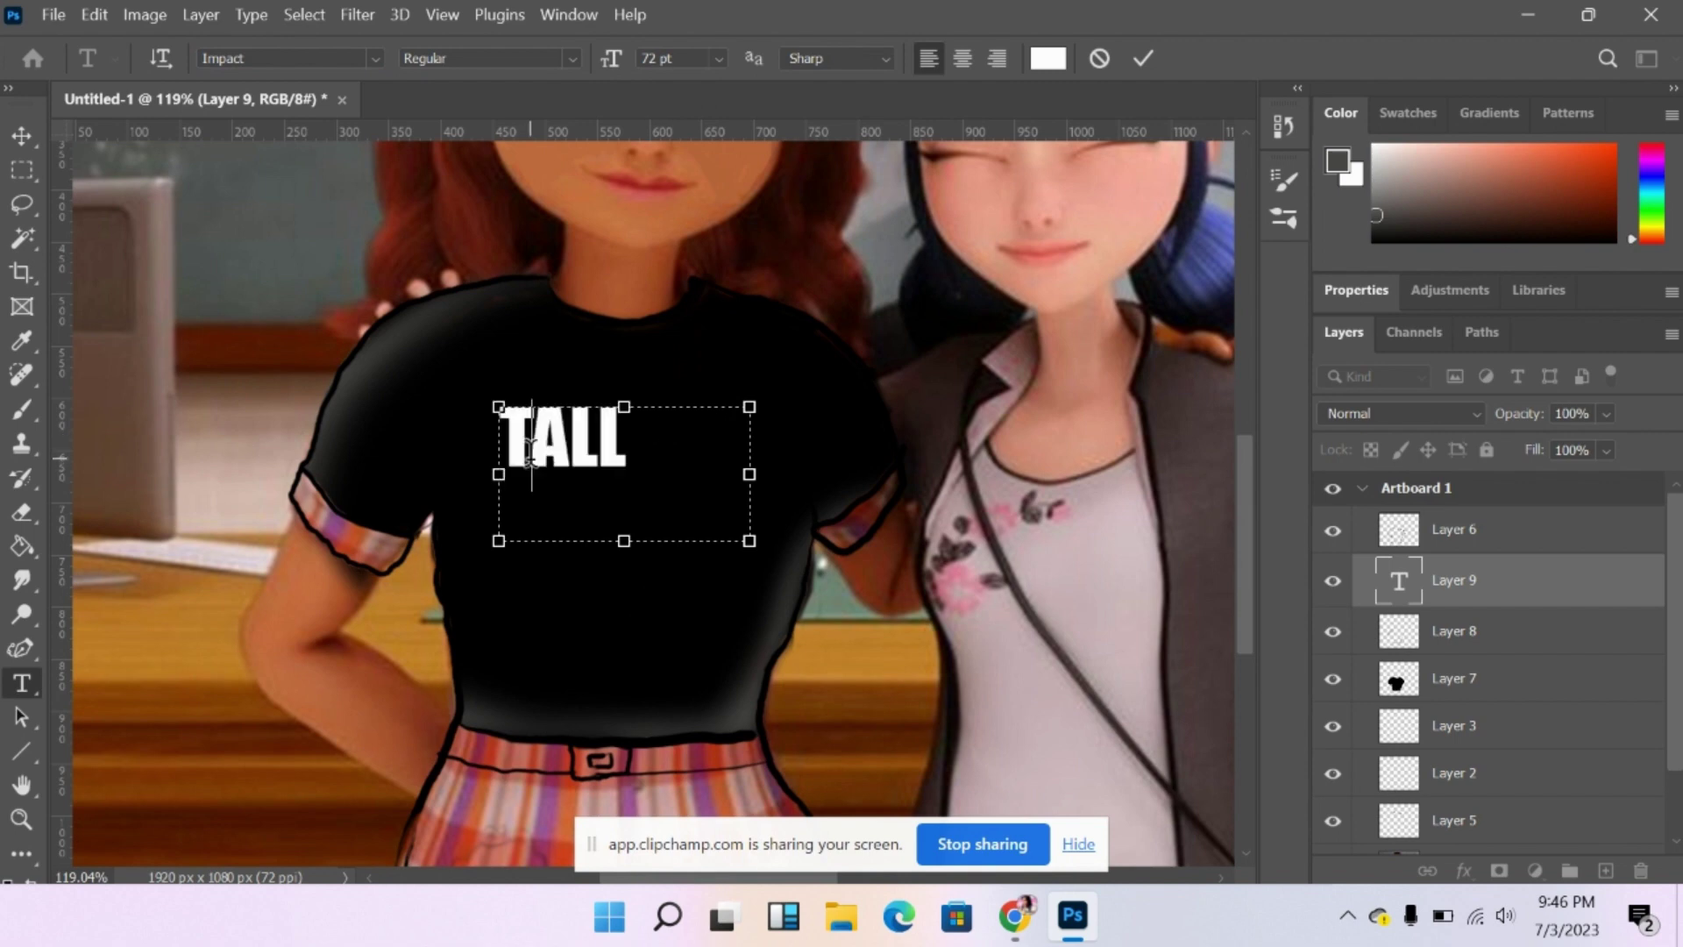
left_click_drag(530, 451, 507, 449)
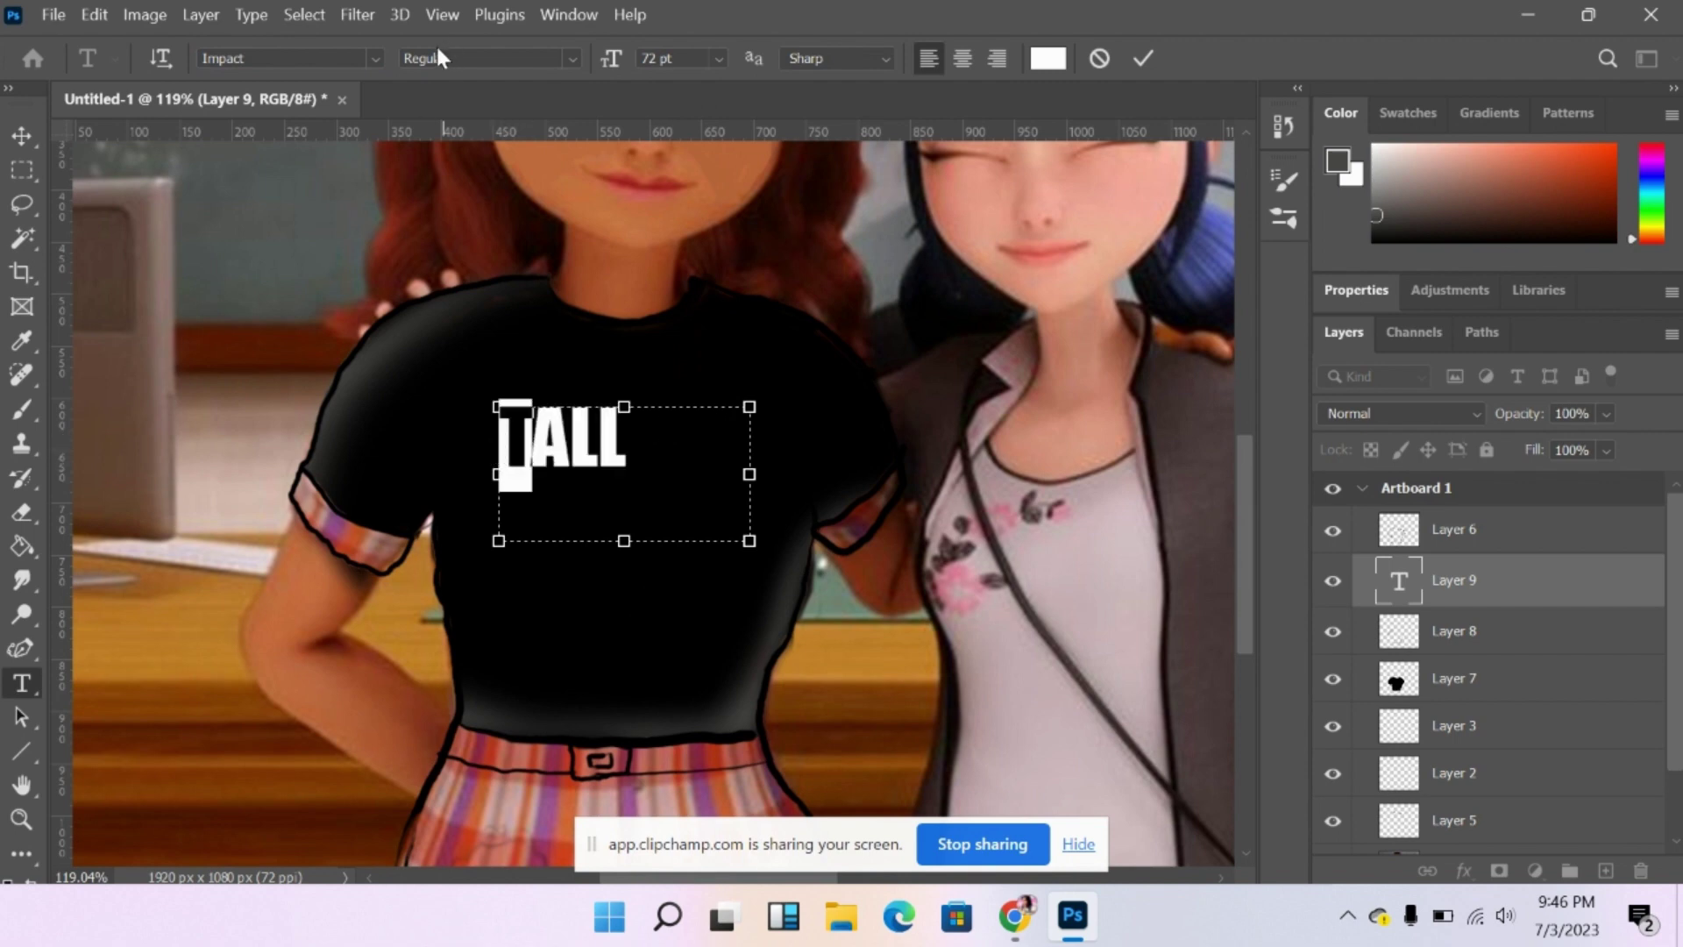
left_click(573, 58)
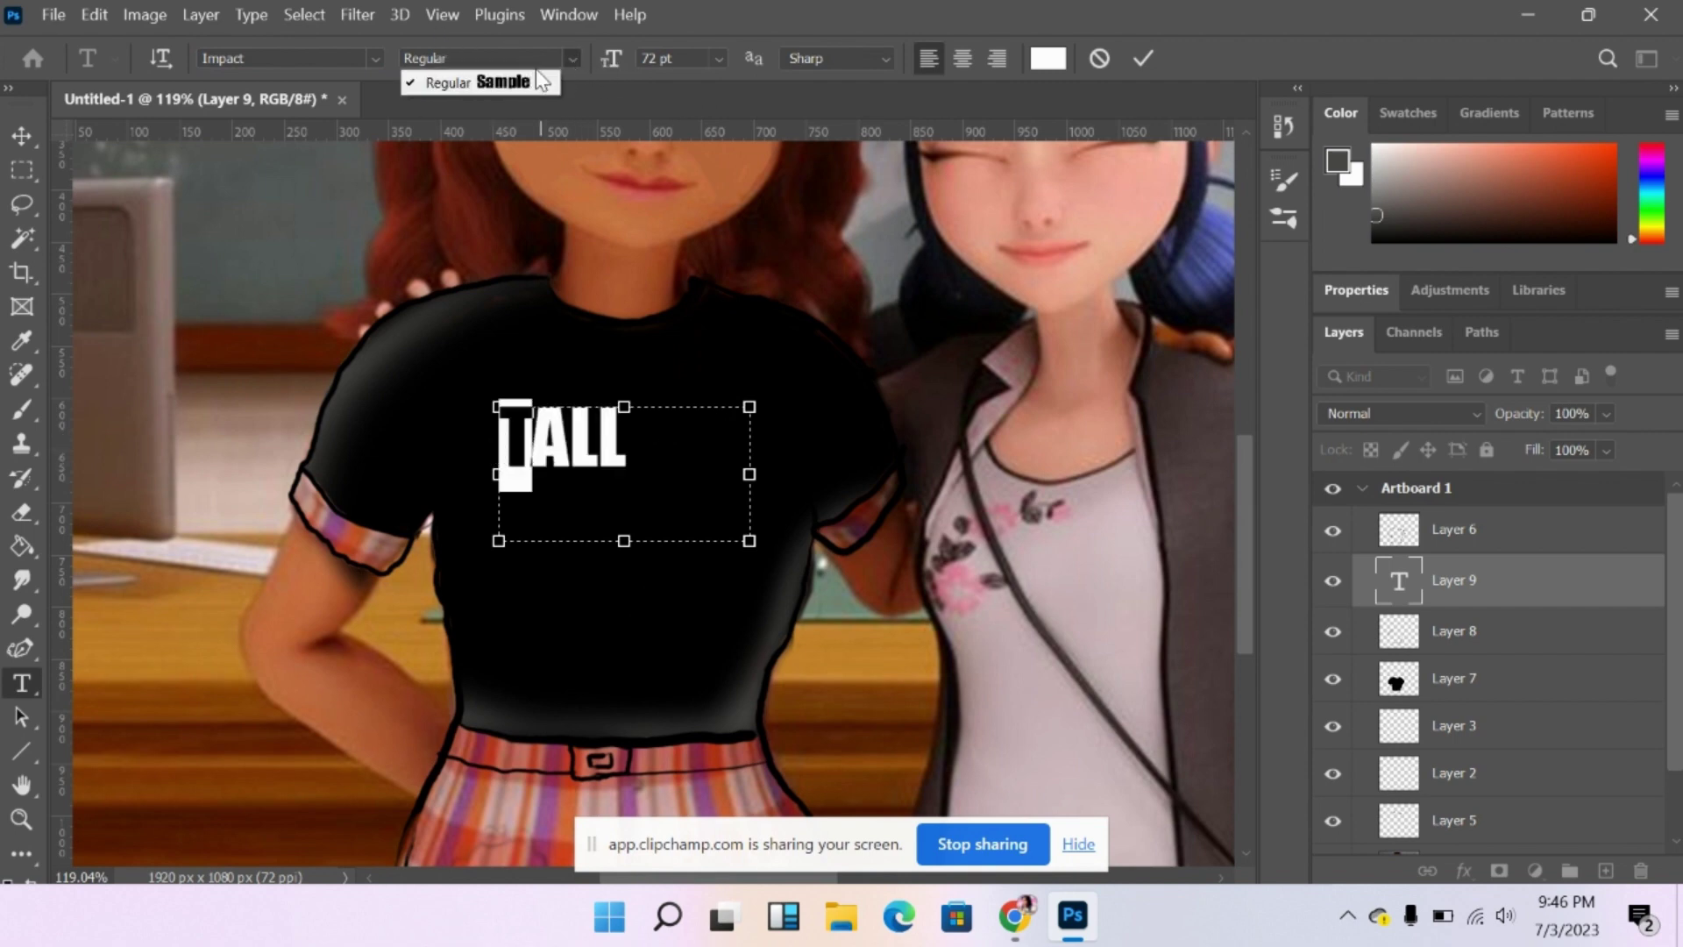
left_click(535, 81)
left_click_drag(630, 436, 537, 436)
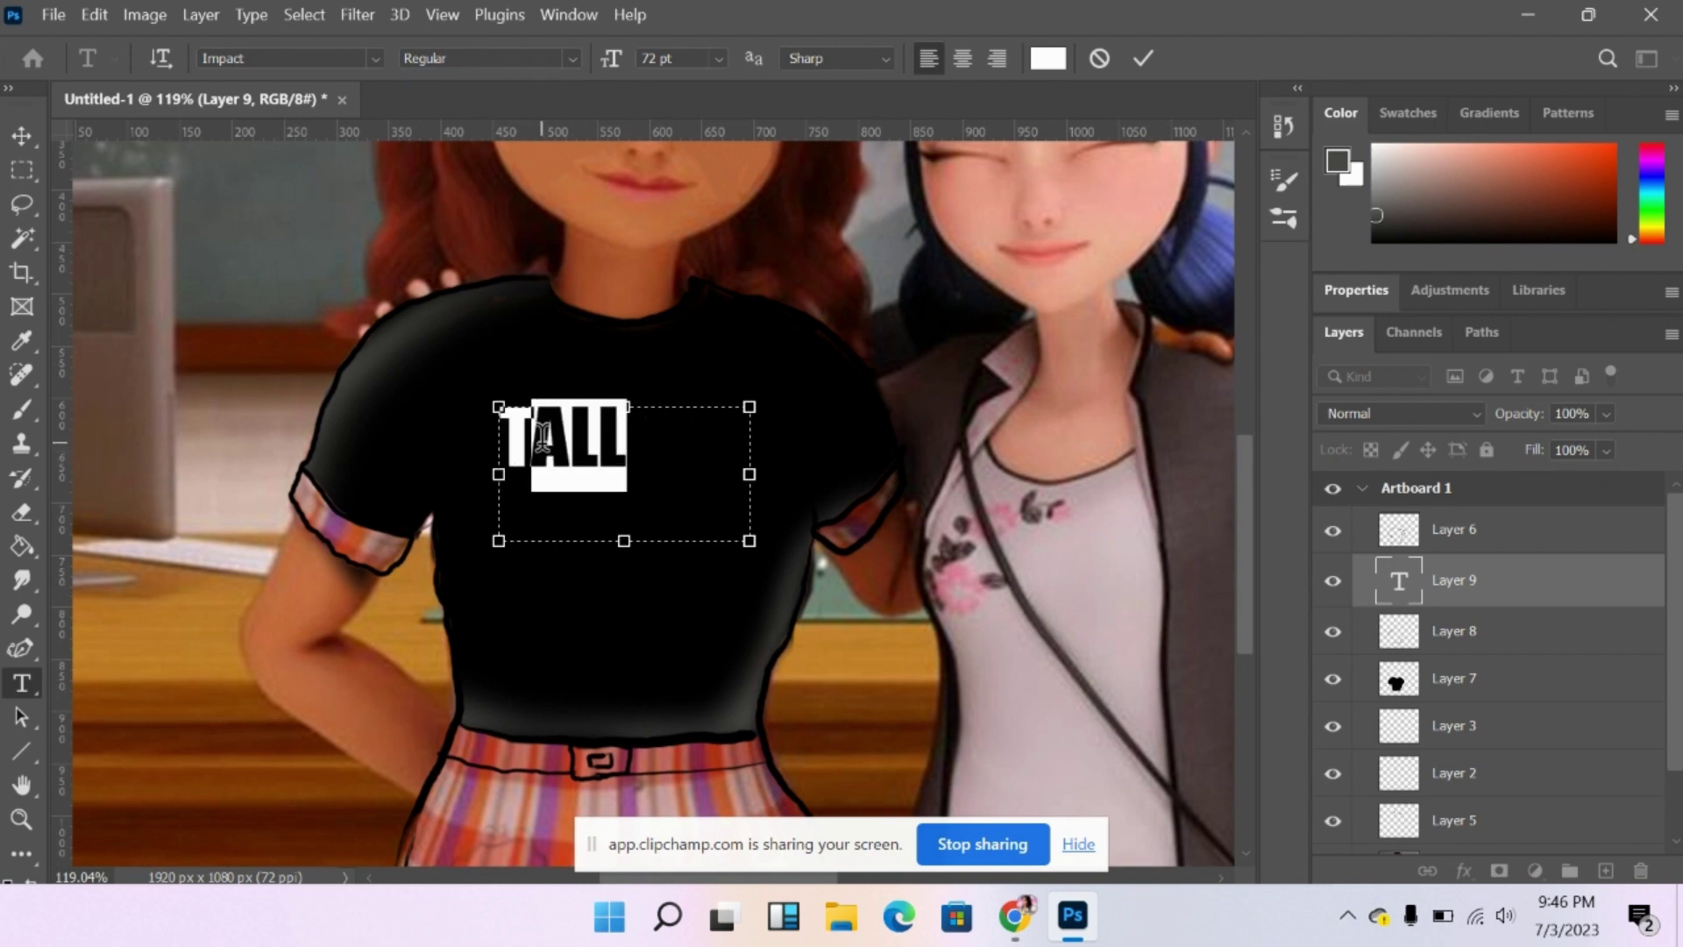
left_click(376, 59)
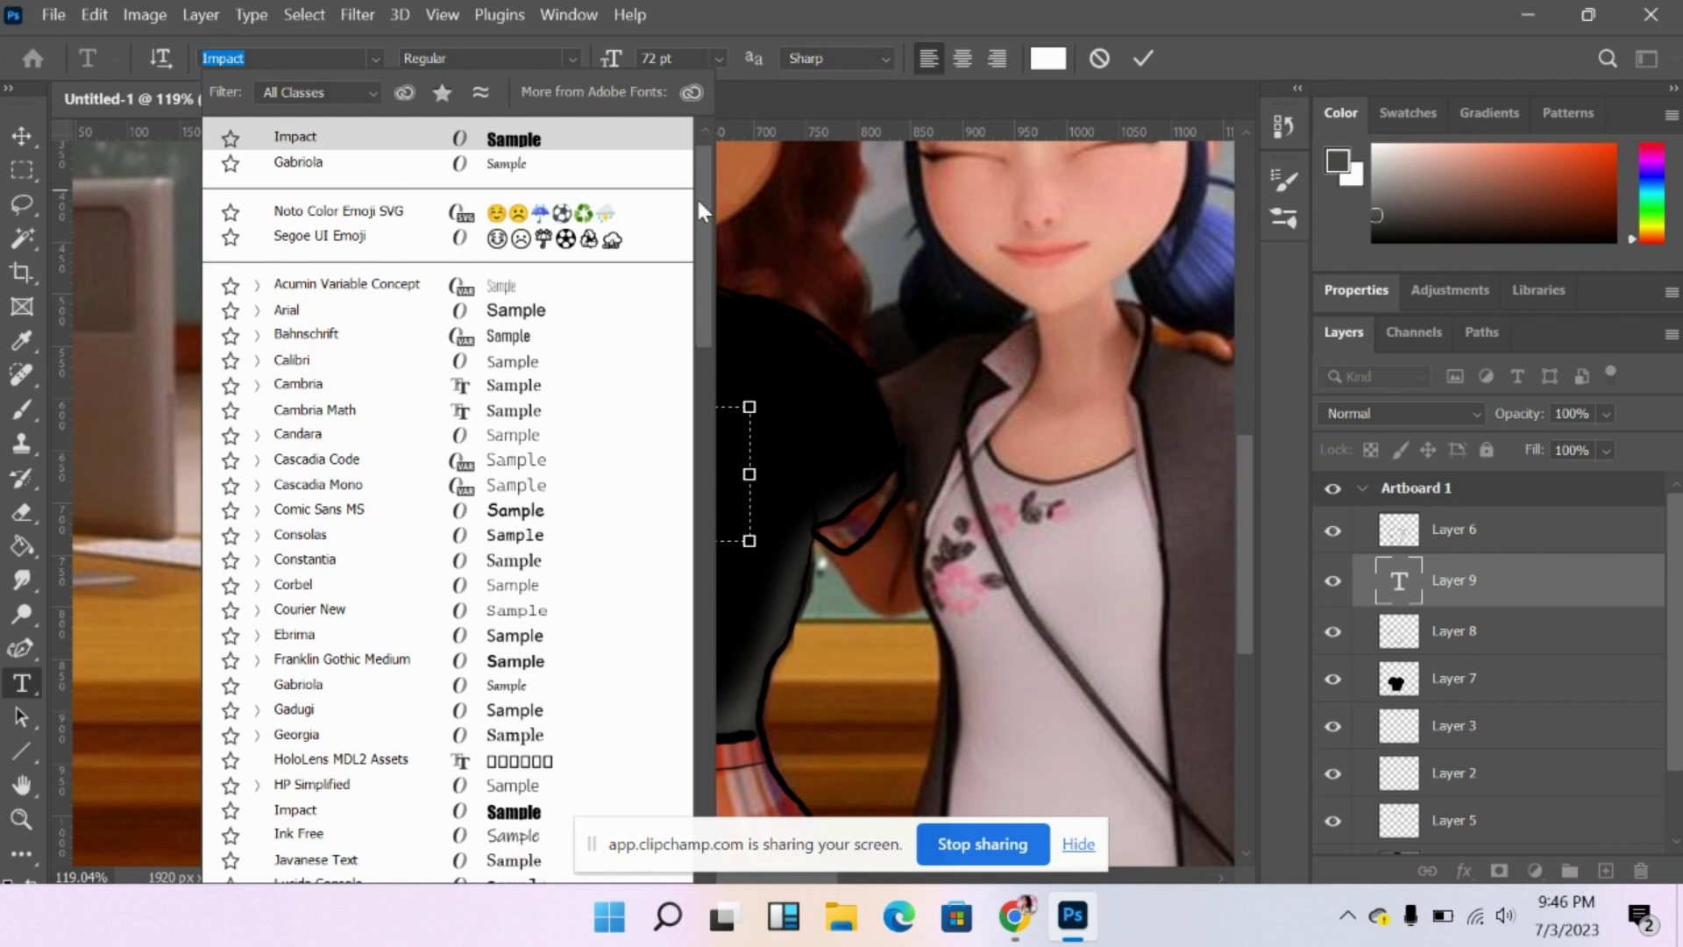
left_click_drag(699, 196, 705, 225)
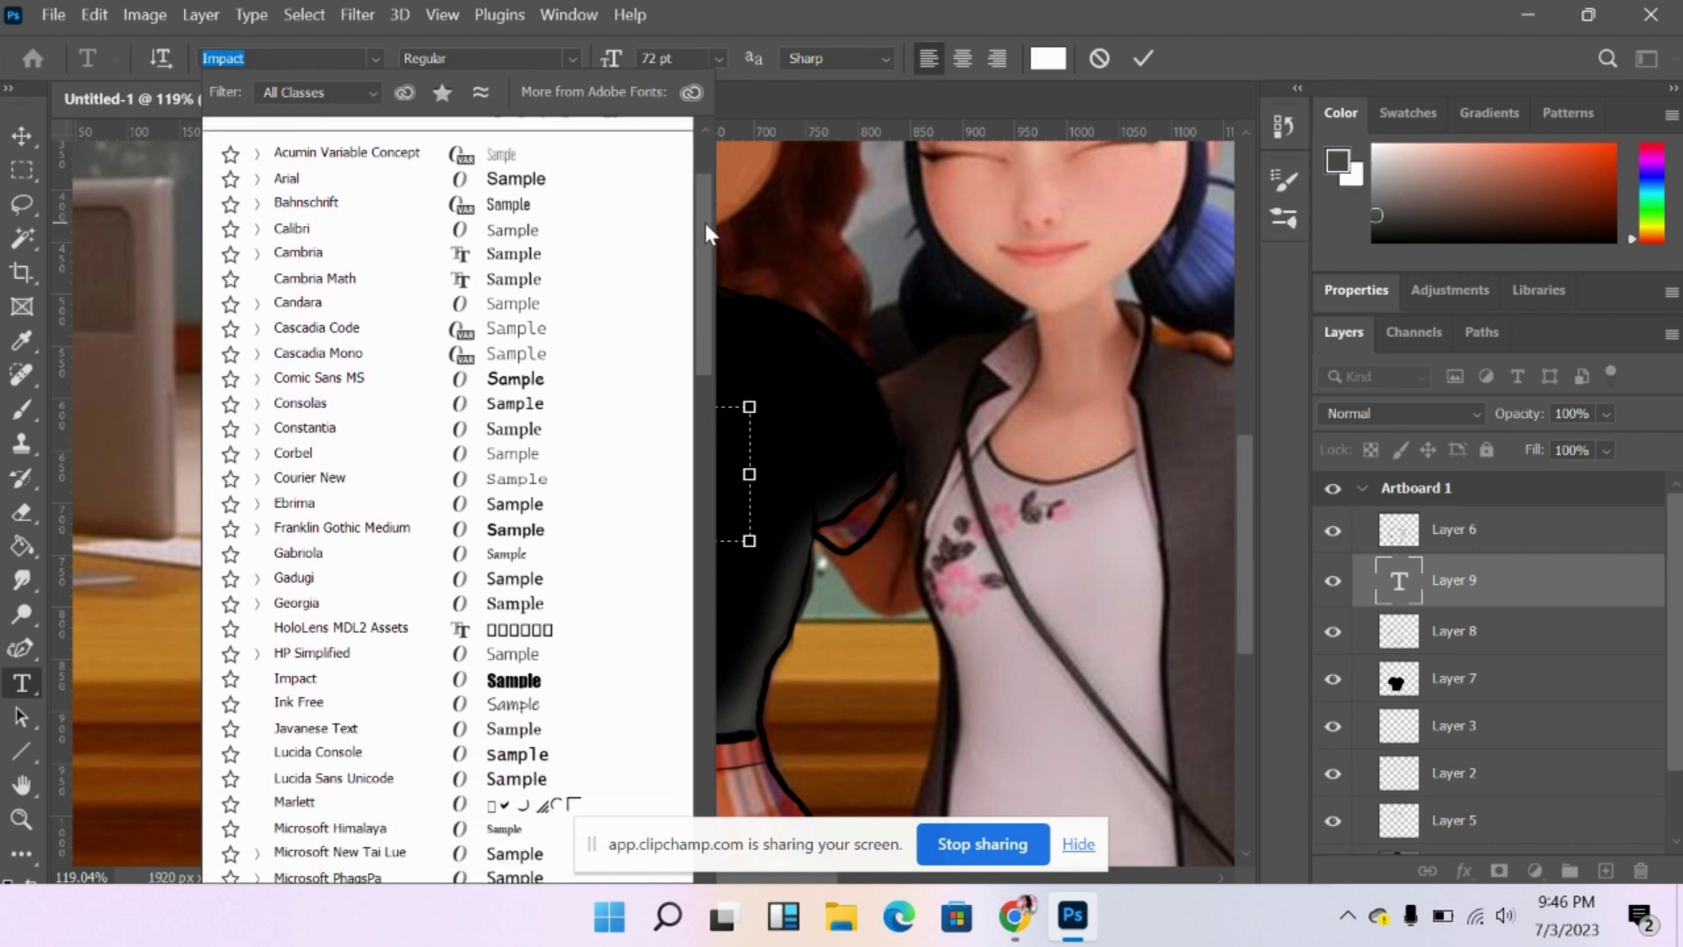
left_click(526, 529)
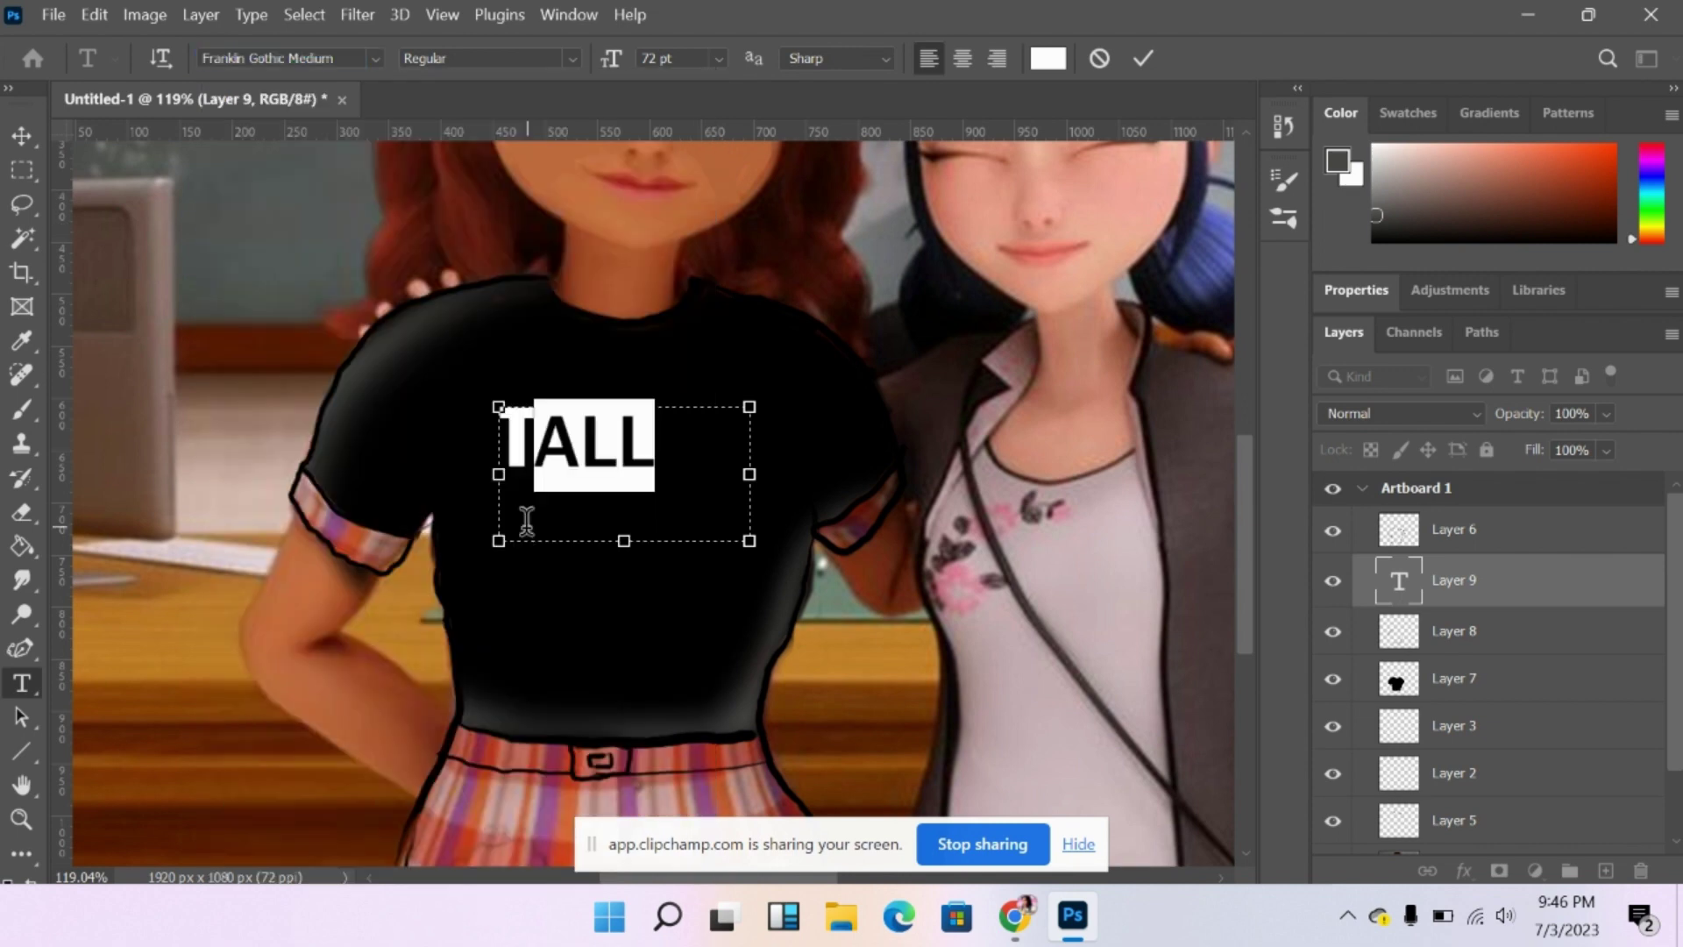
Set the font style of the letters ALL to Italic and commit the text.
left_click(671, 478)
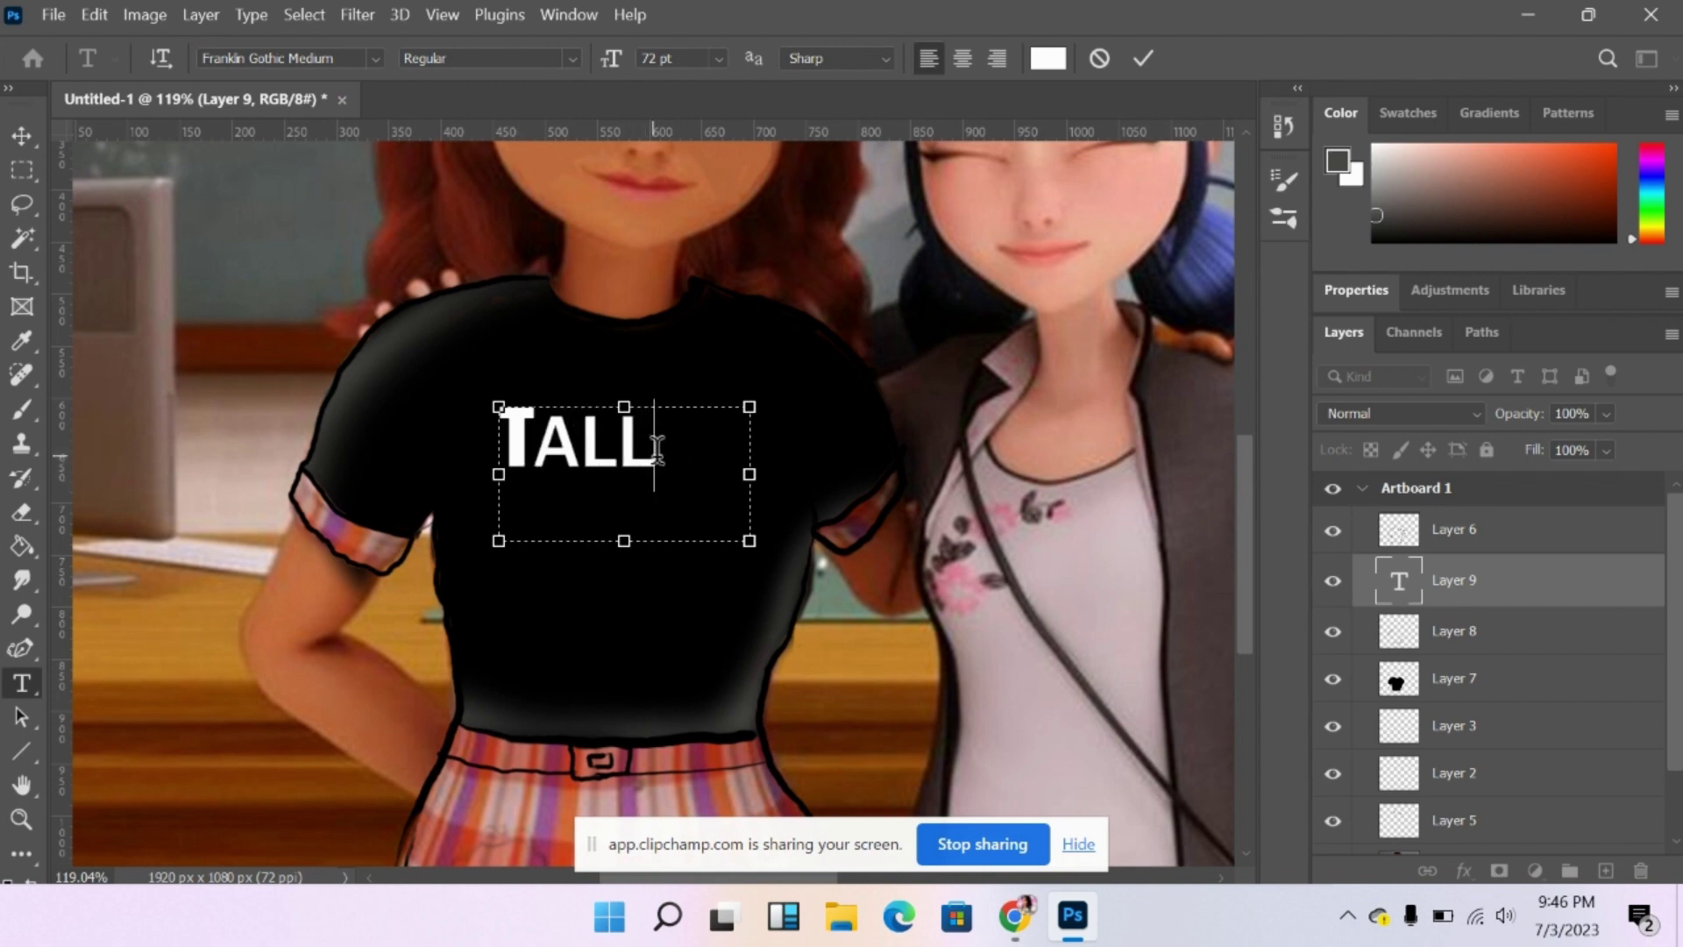
left_click_drag(657, 449, 538, 438)
left_click(572, 58)
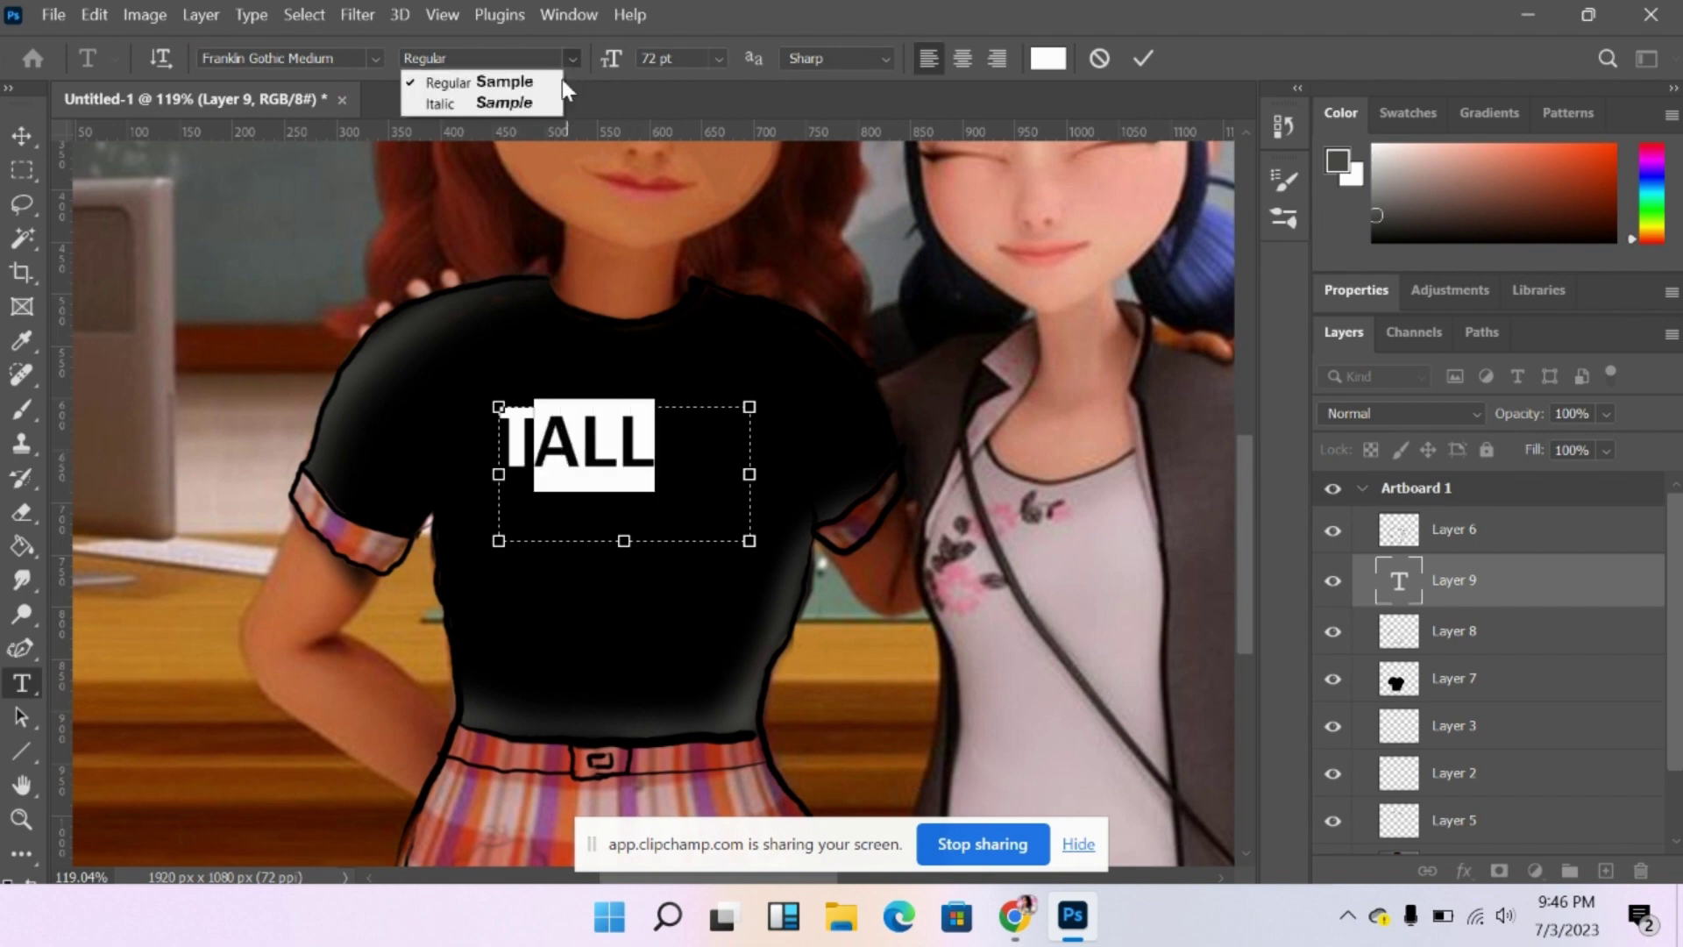
left_click(524, 98)
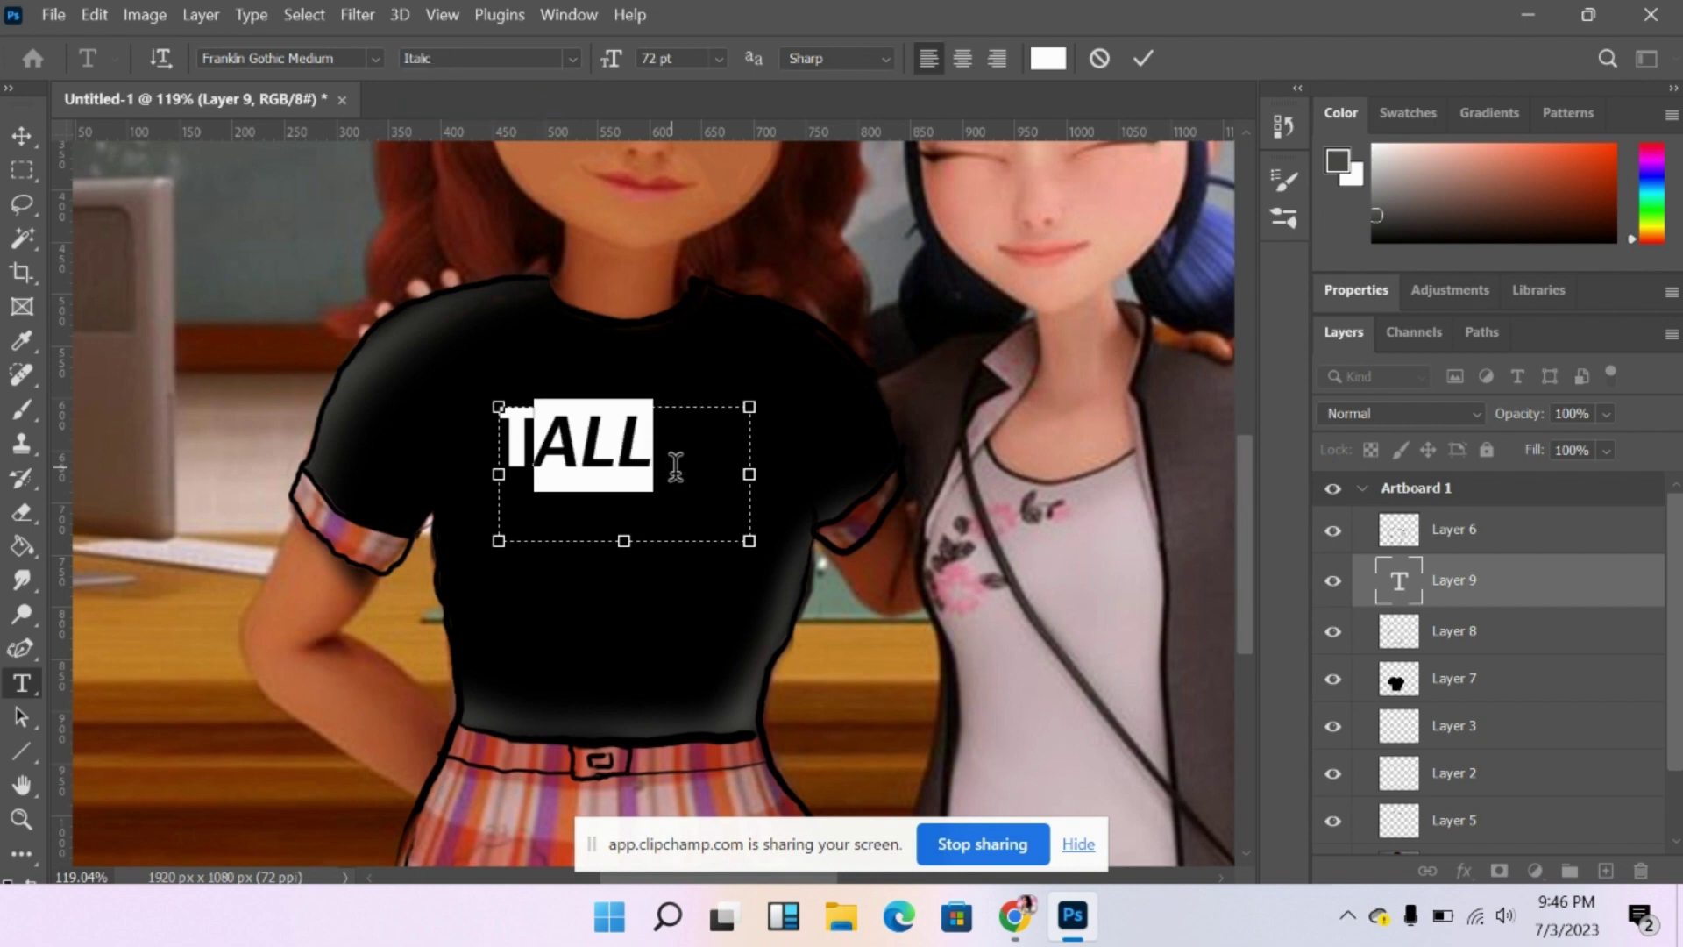
left_click(10, 137)
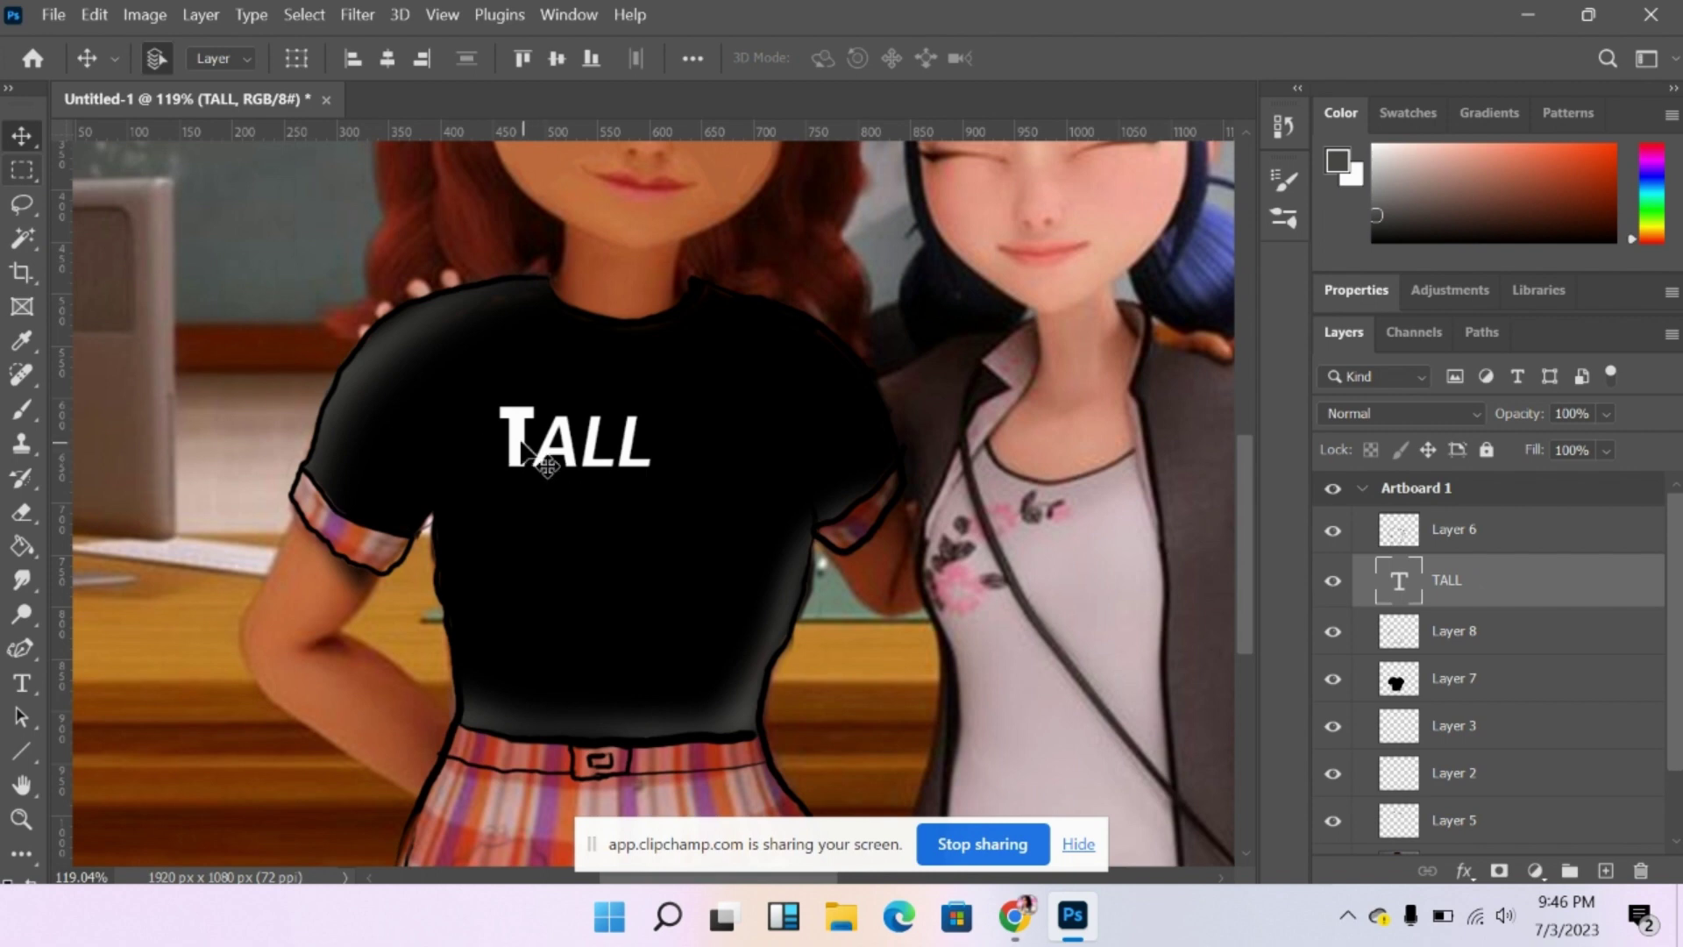
Warp the TALL lettering into an upward-curving Arc across the shirt's chest.
double_click(583, 451)
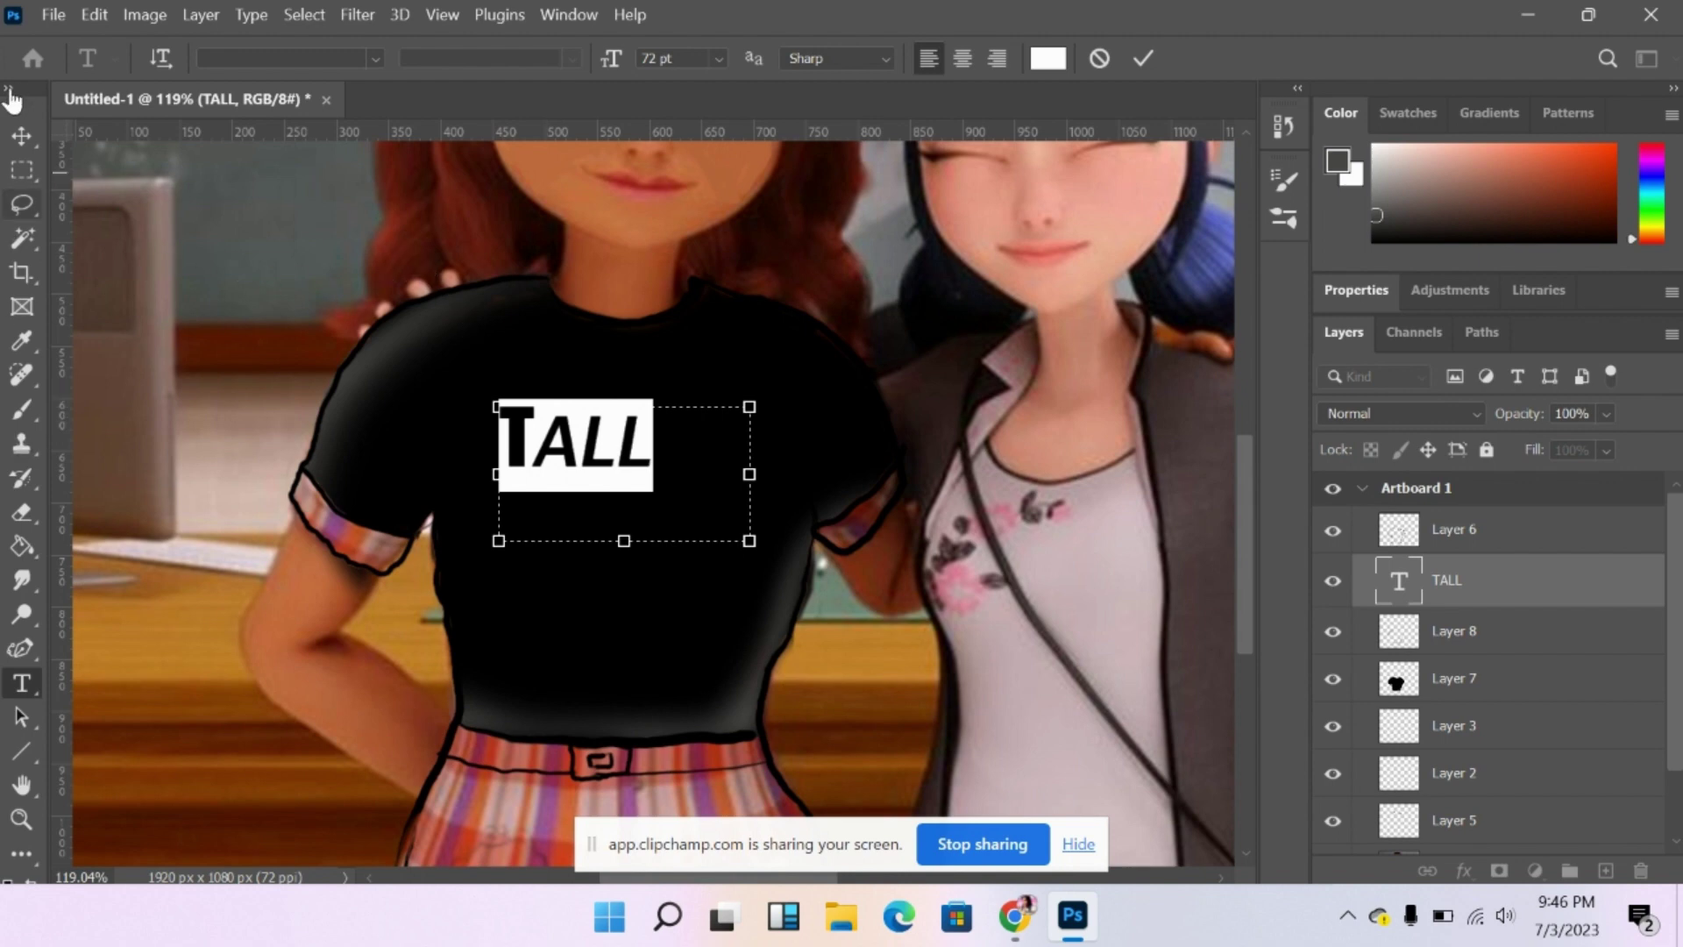
left_click(21, 133)
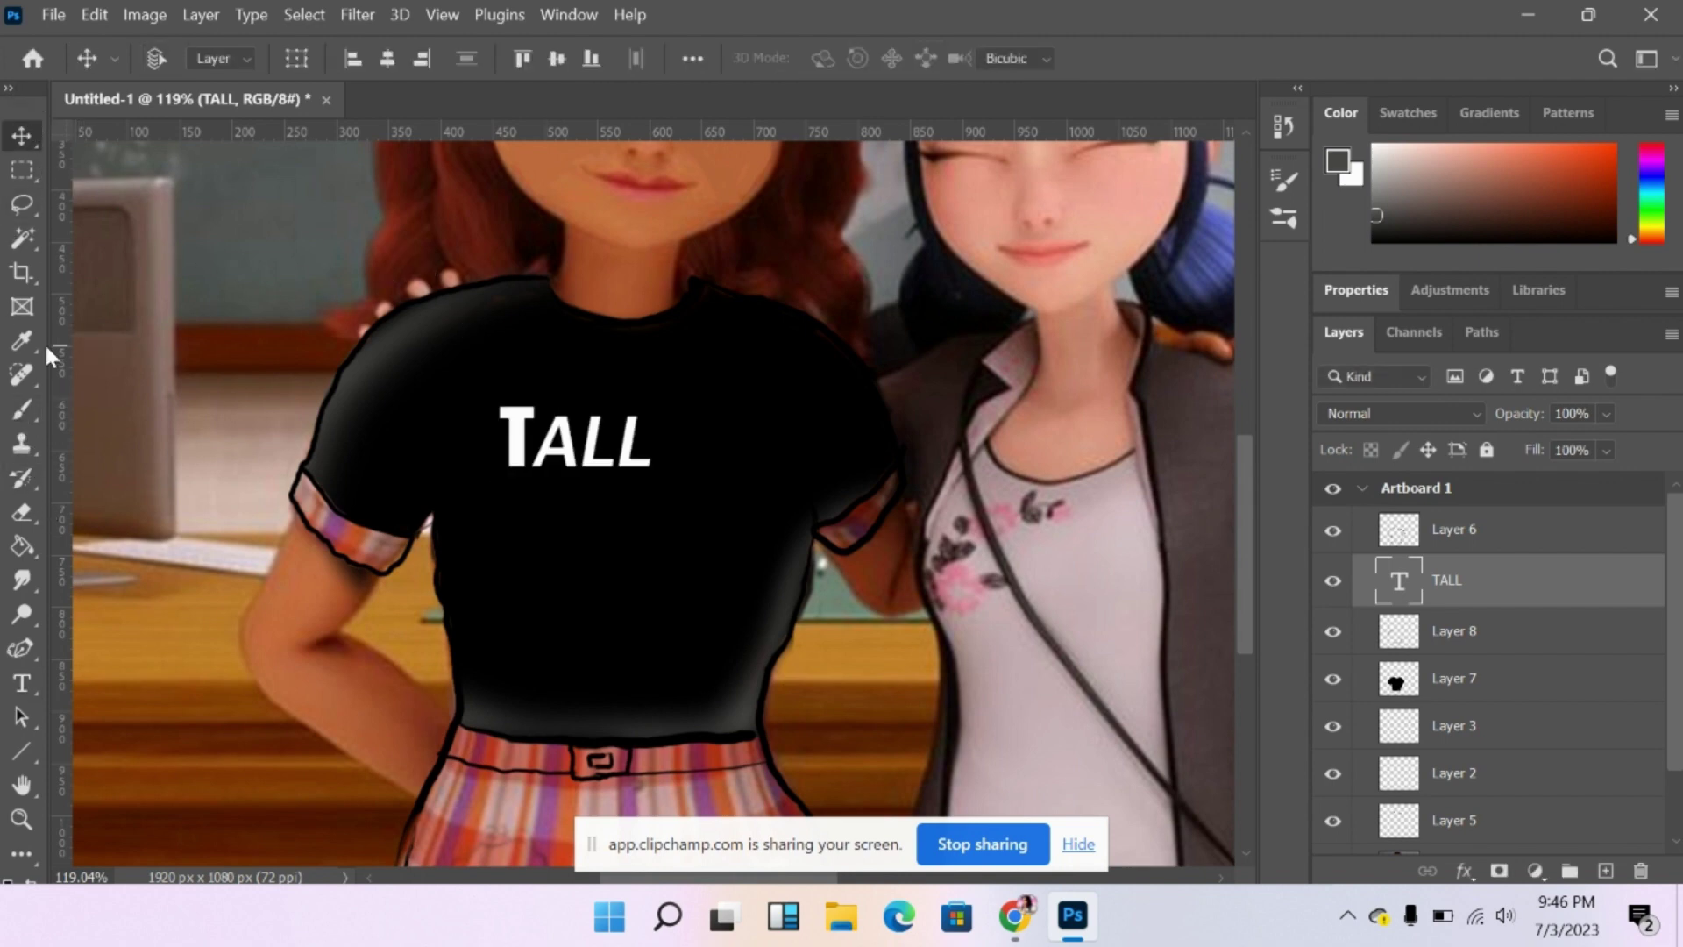
key("ctrl+t")
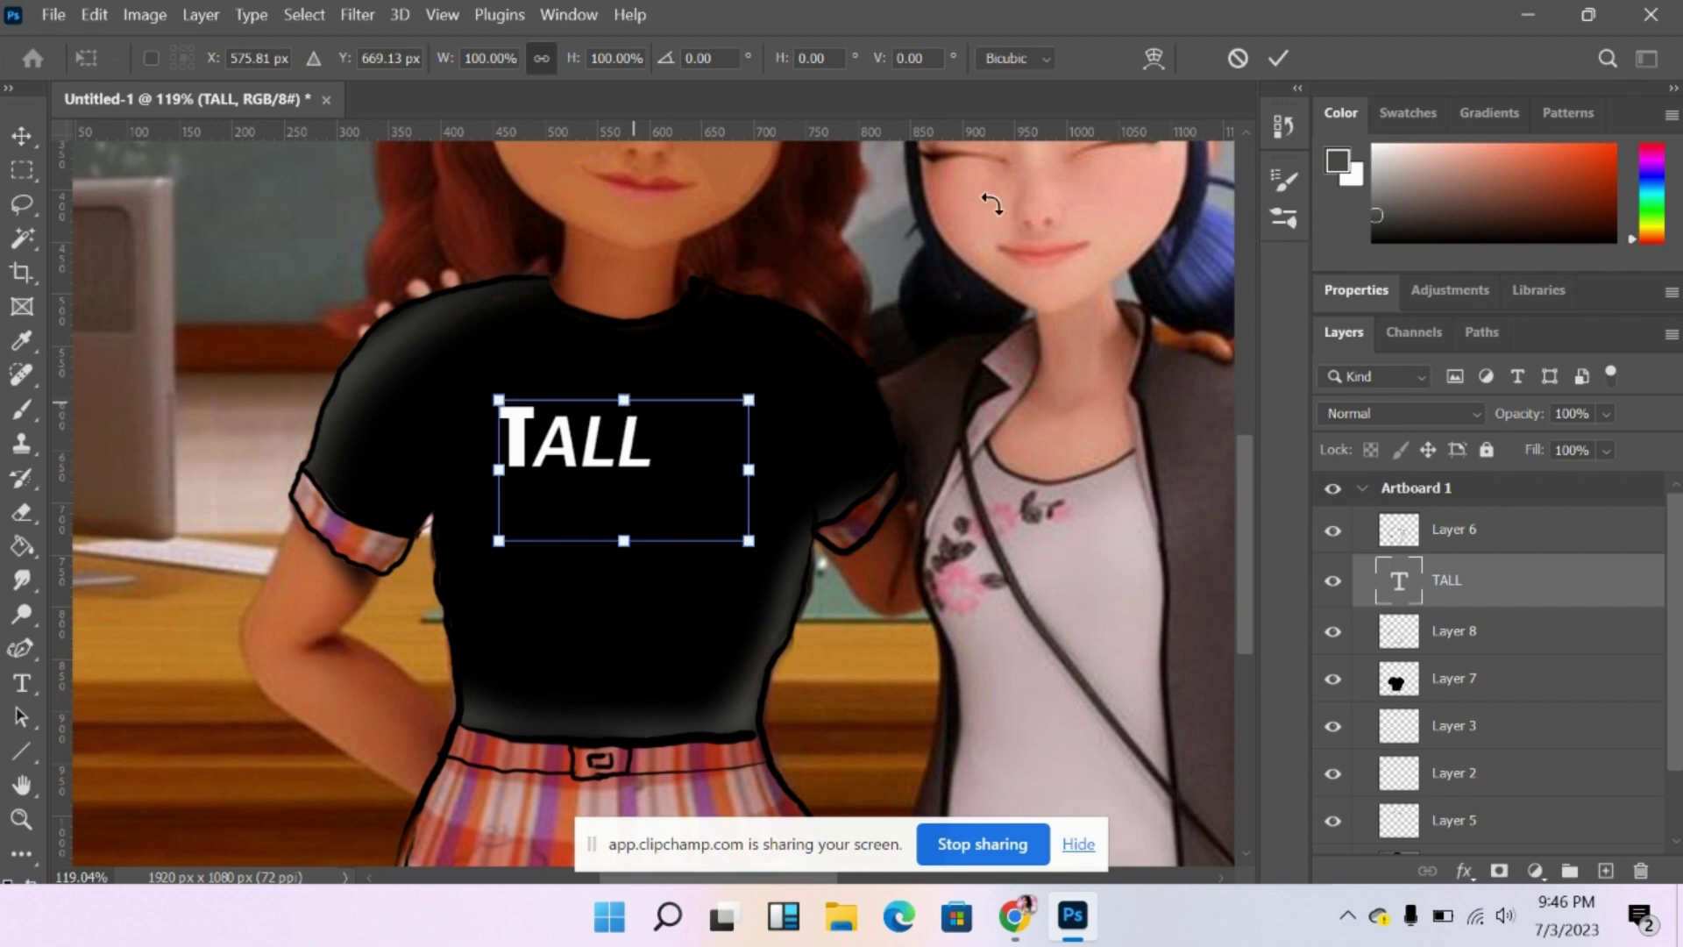
left_click(1139, 56)
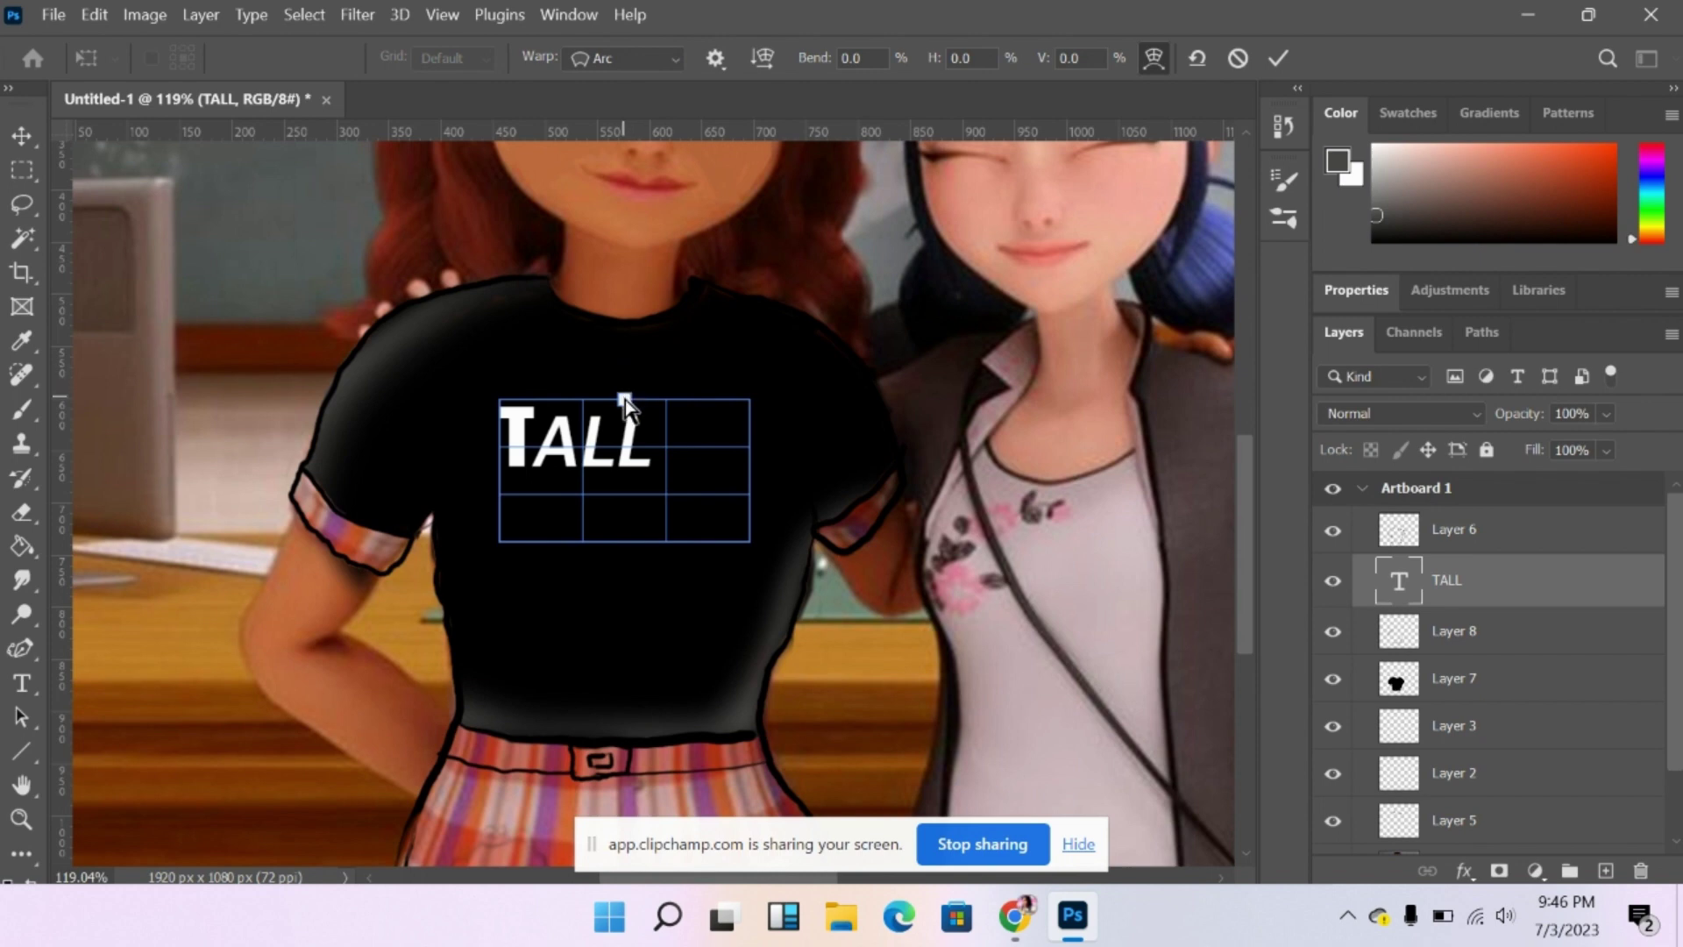
left_click_drag(635, 384, 630, 434)
left_click(23, 136)
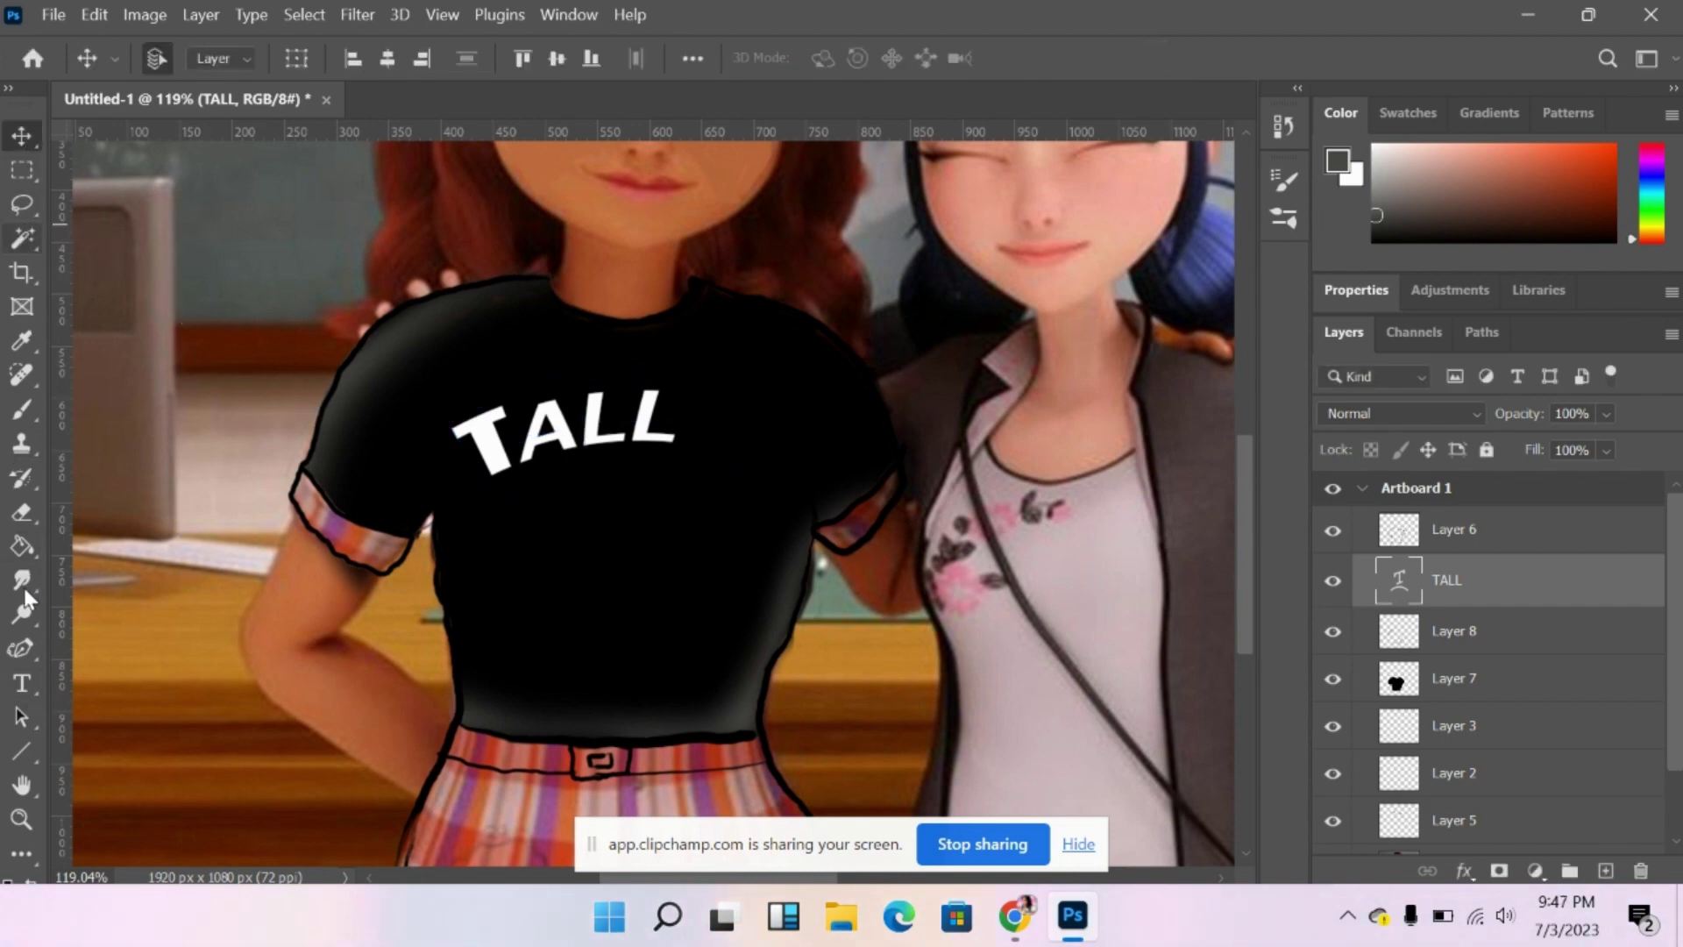
Add a white text box reading "bestie" on the shirt below the TALL lettering.
left_click(21, 680)
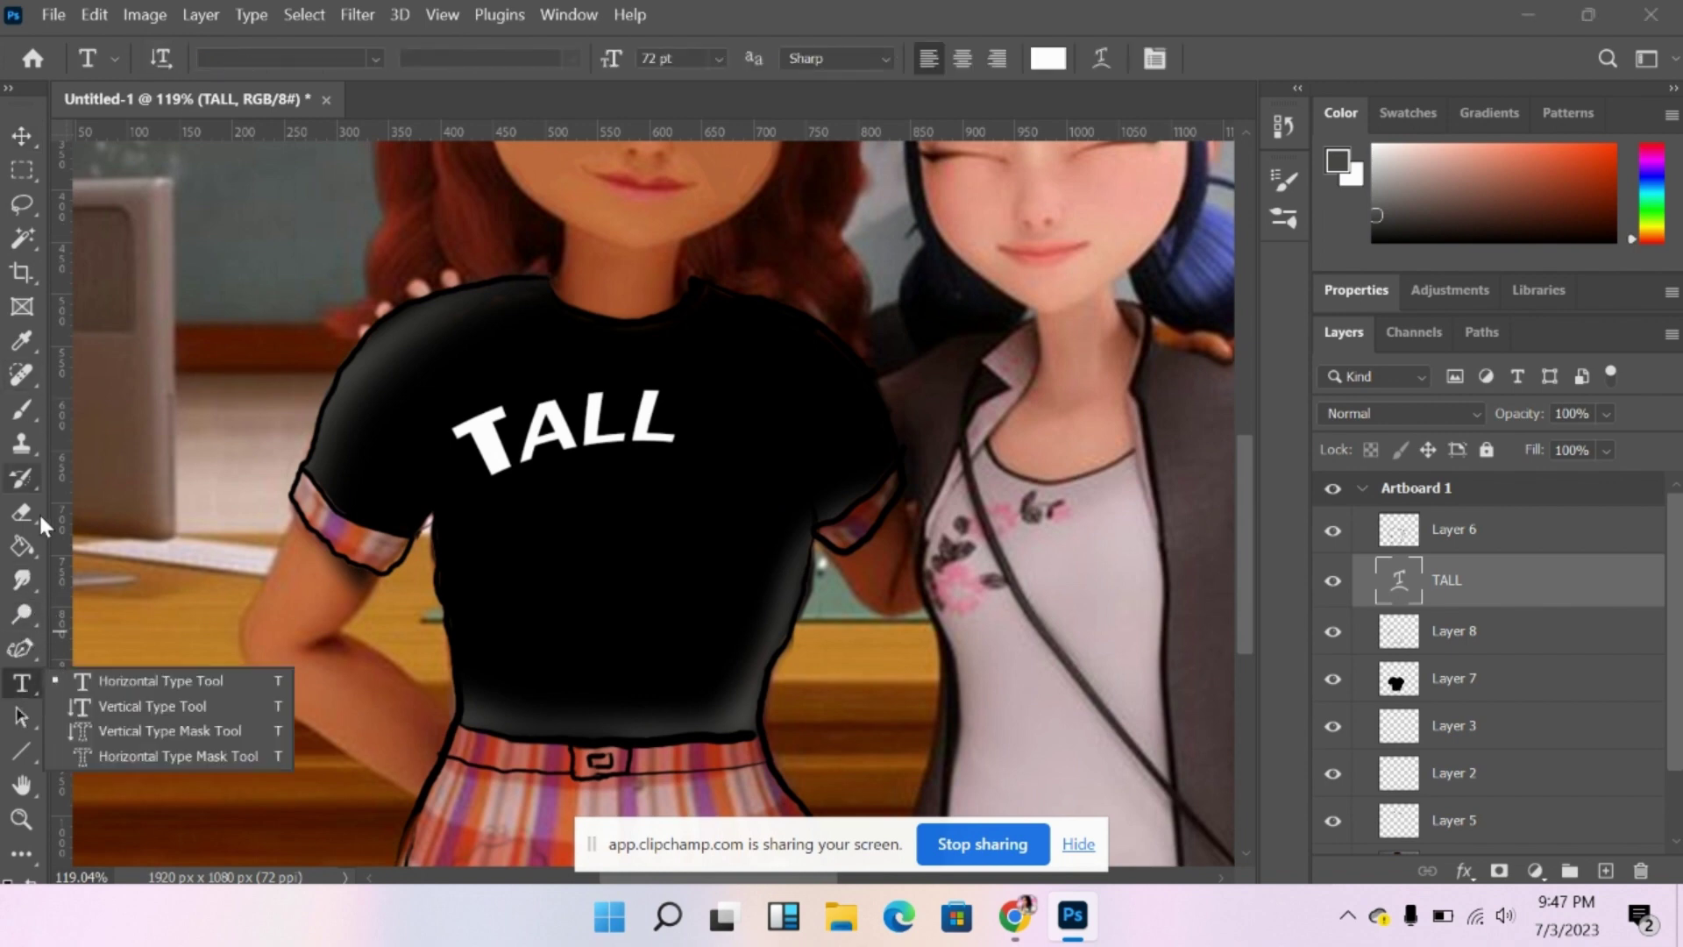
left_click_drag(562, 568, 729, 629)
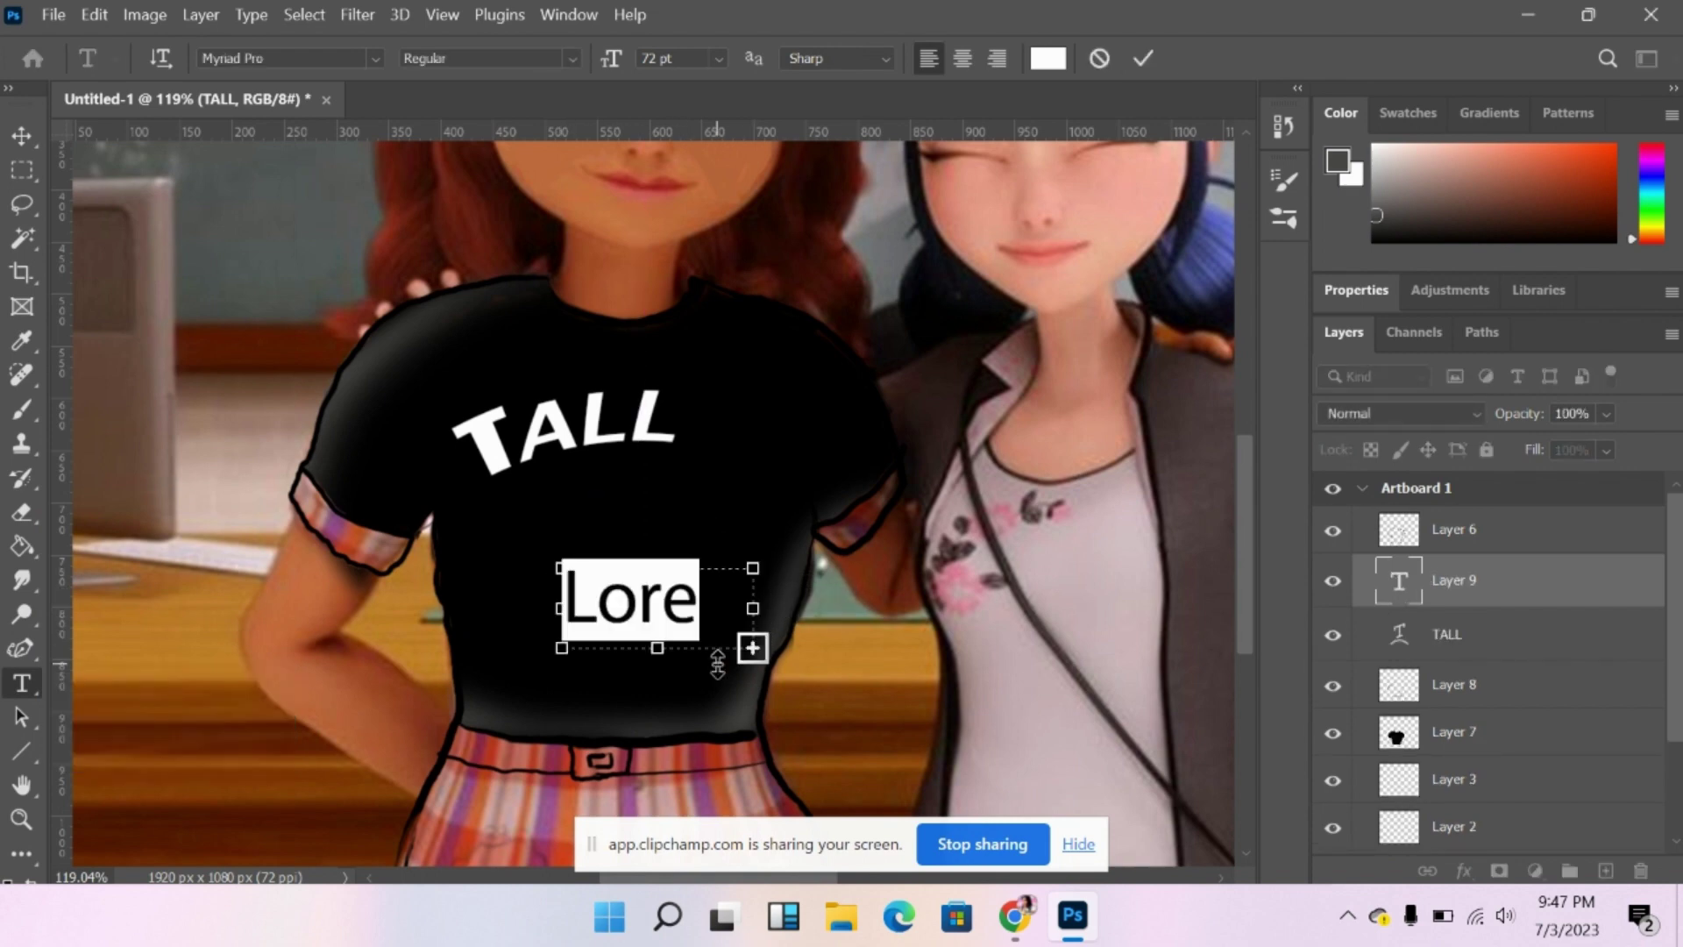
type("b")
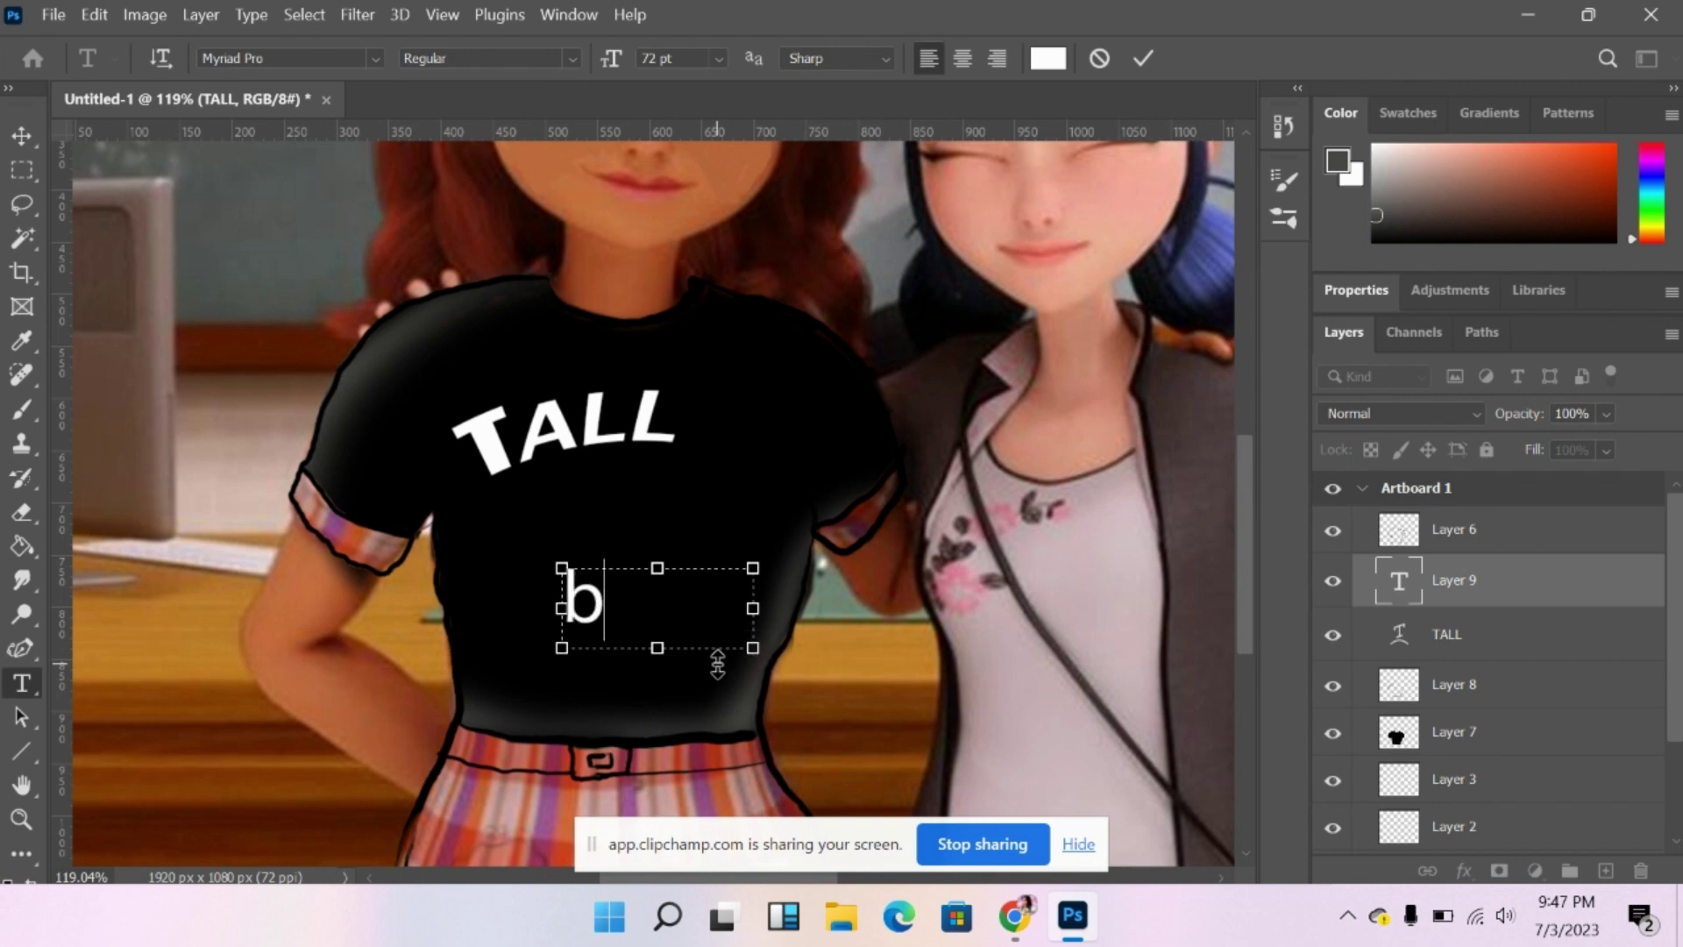
type("estie")
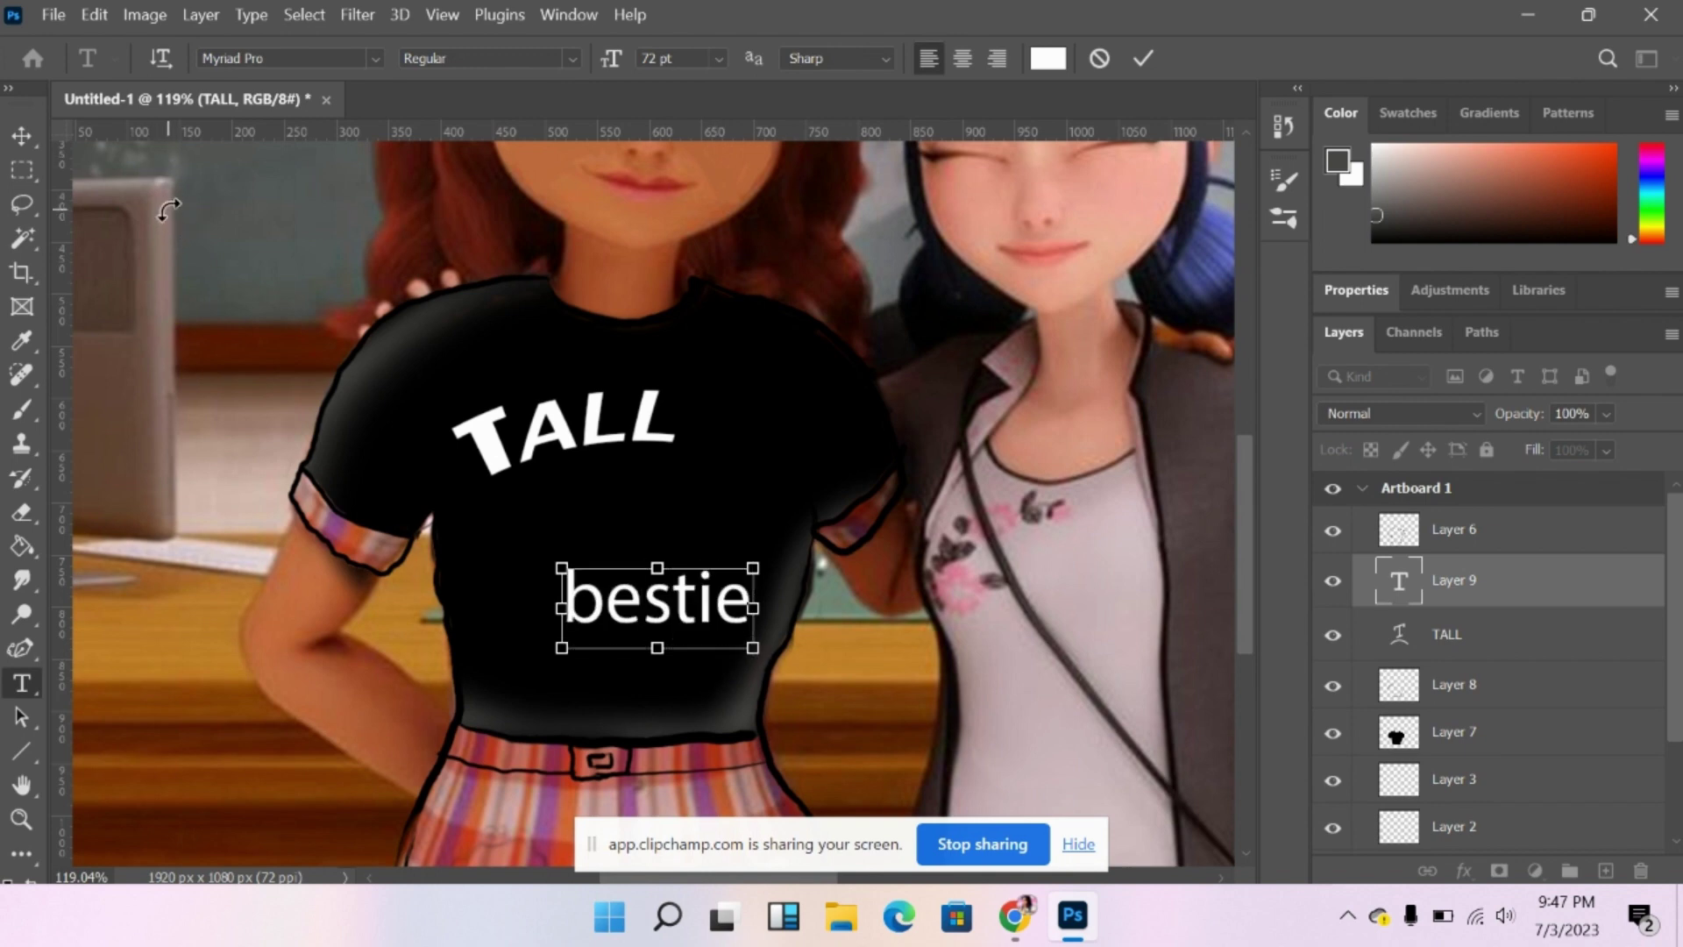
Set the font of the bestie text to Segoe Script and widen its text box until the whole word fits.
key("ctrl+a")
left_click(362, 62)
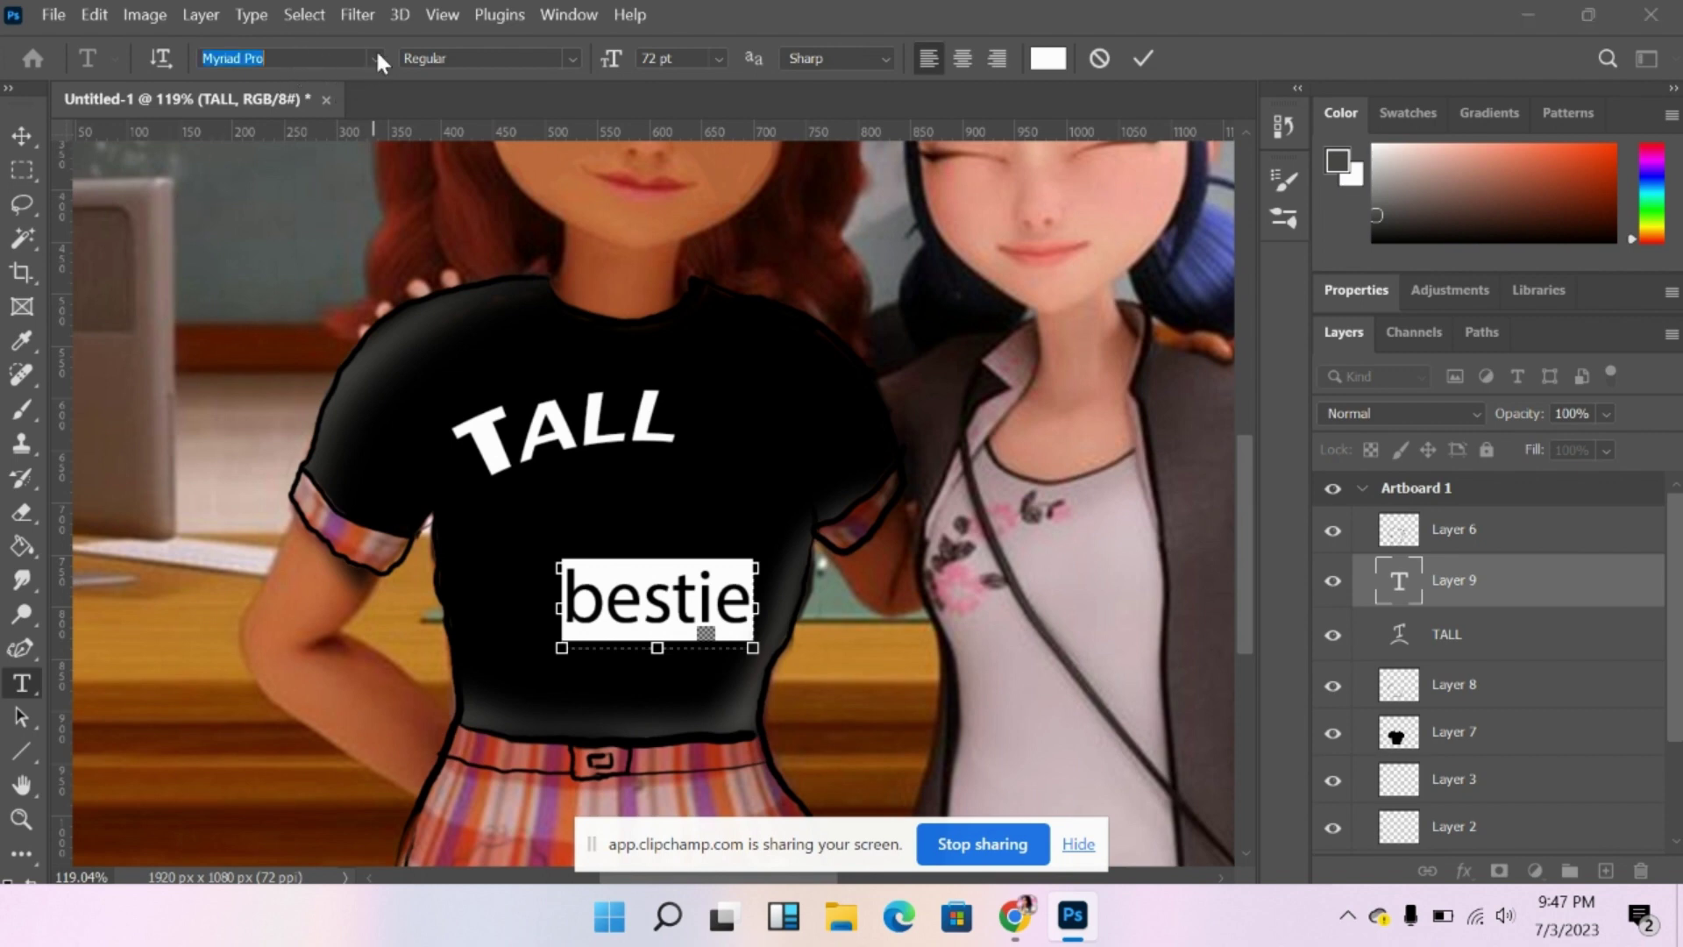
left_click(377, 56)
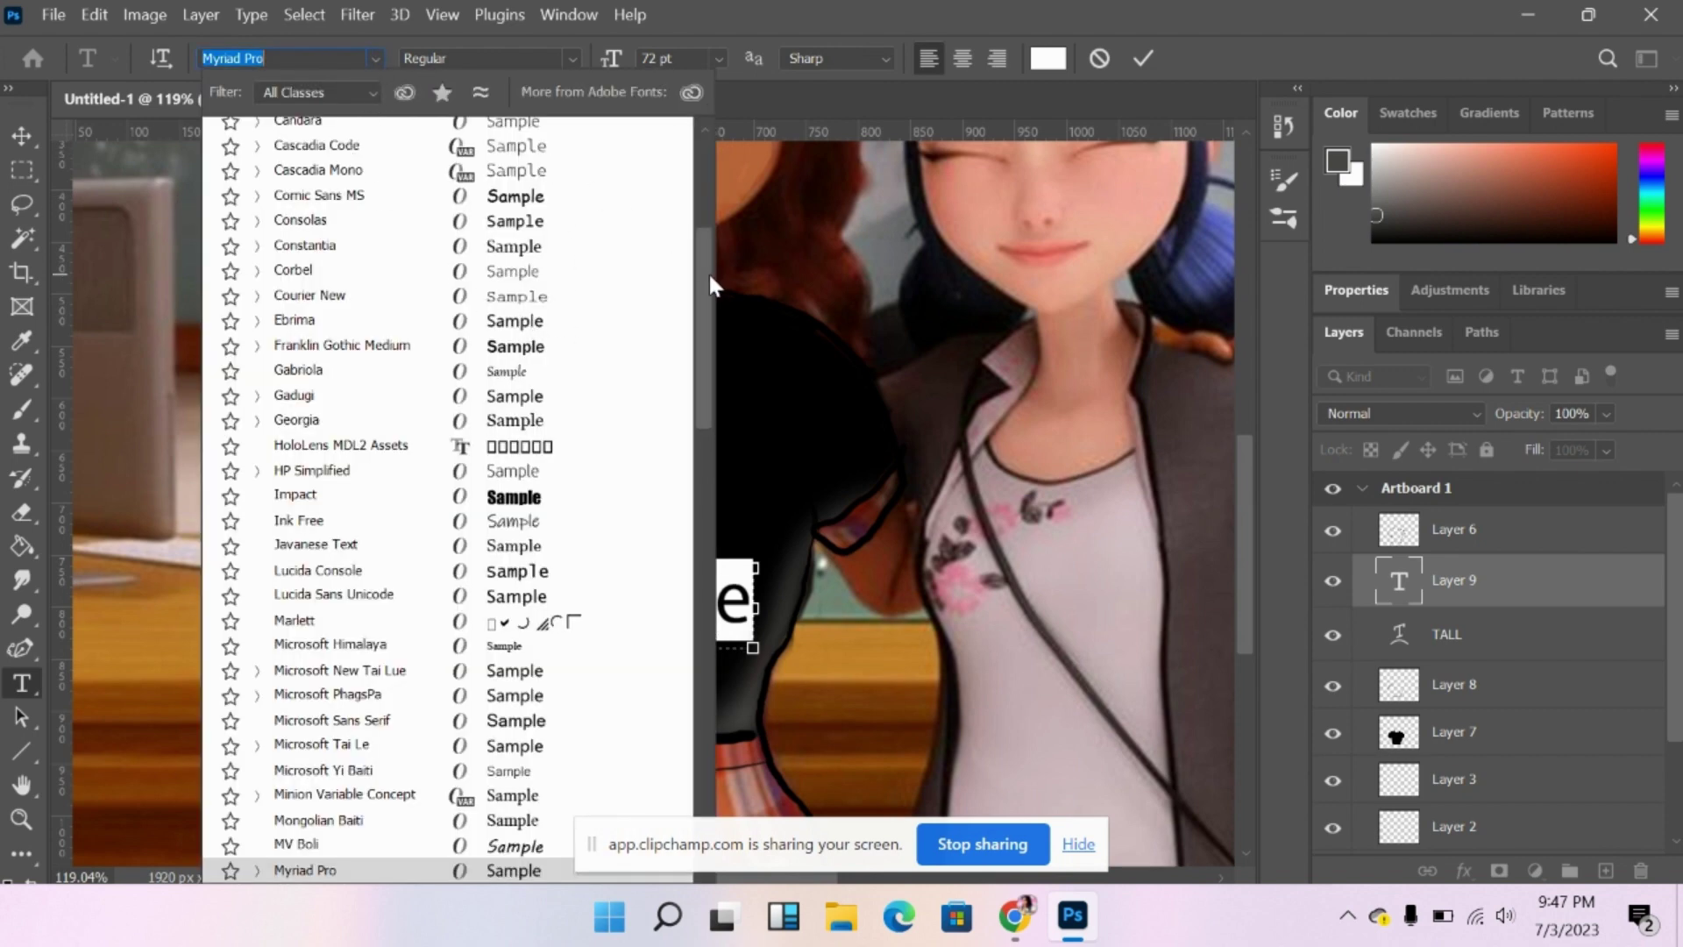
scroll(696, 249, "up", 5)
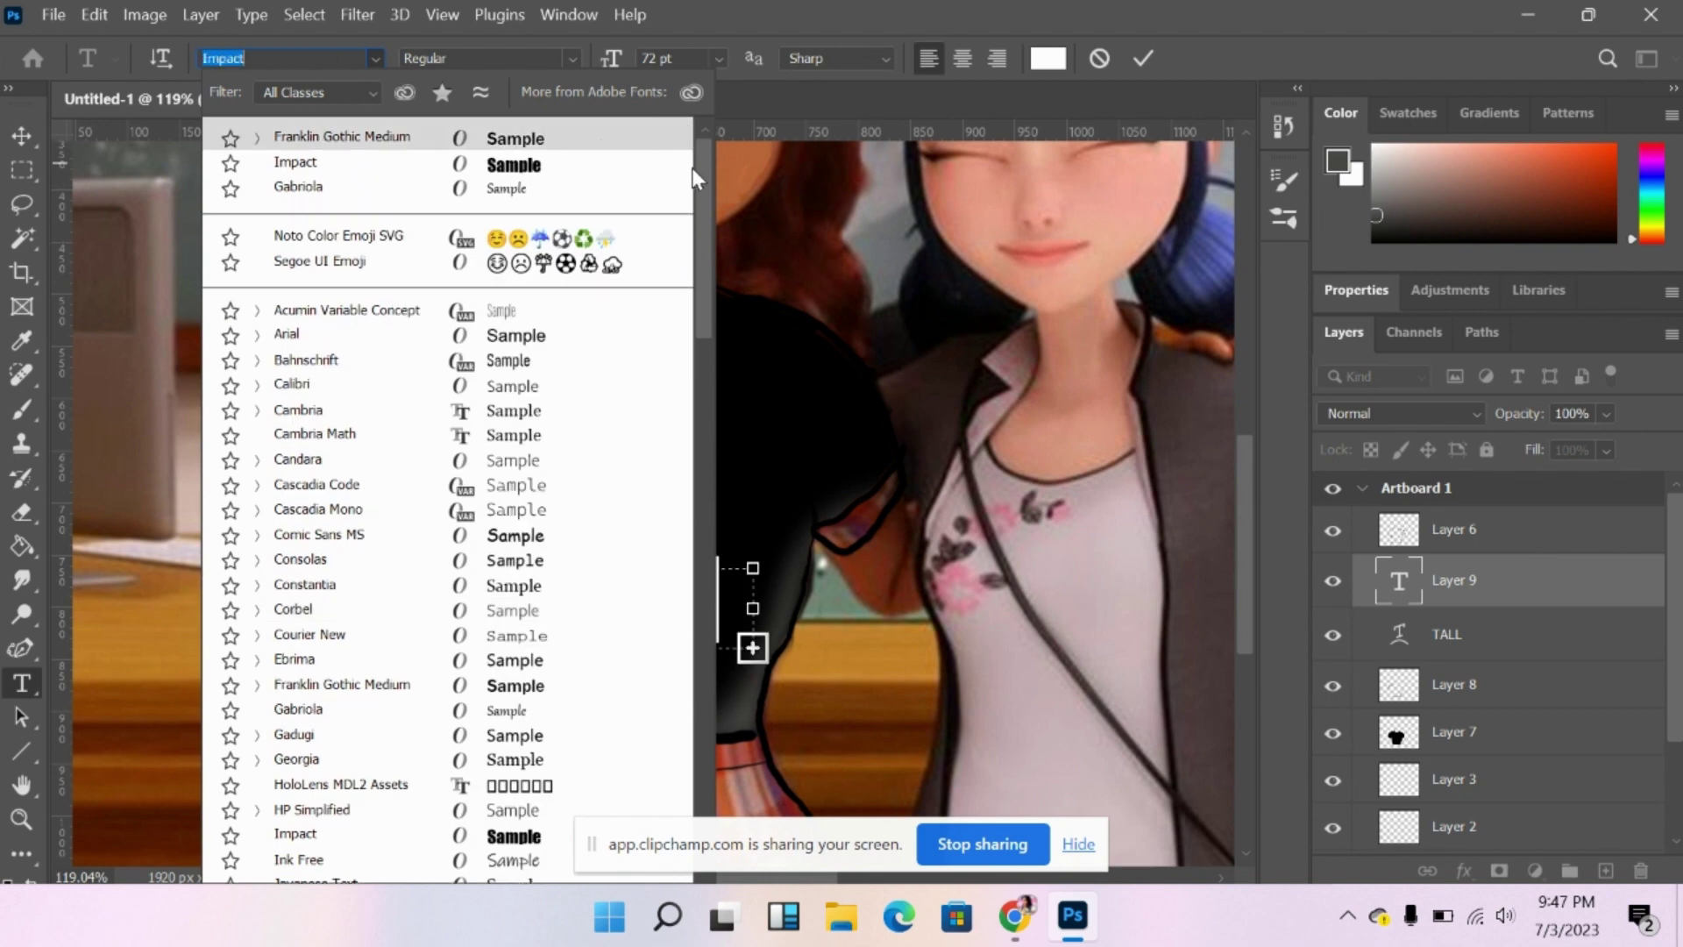
scroll(697, 443, "down", 5)
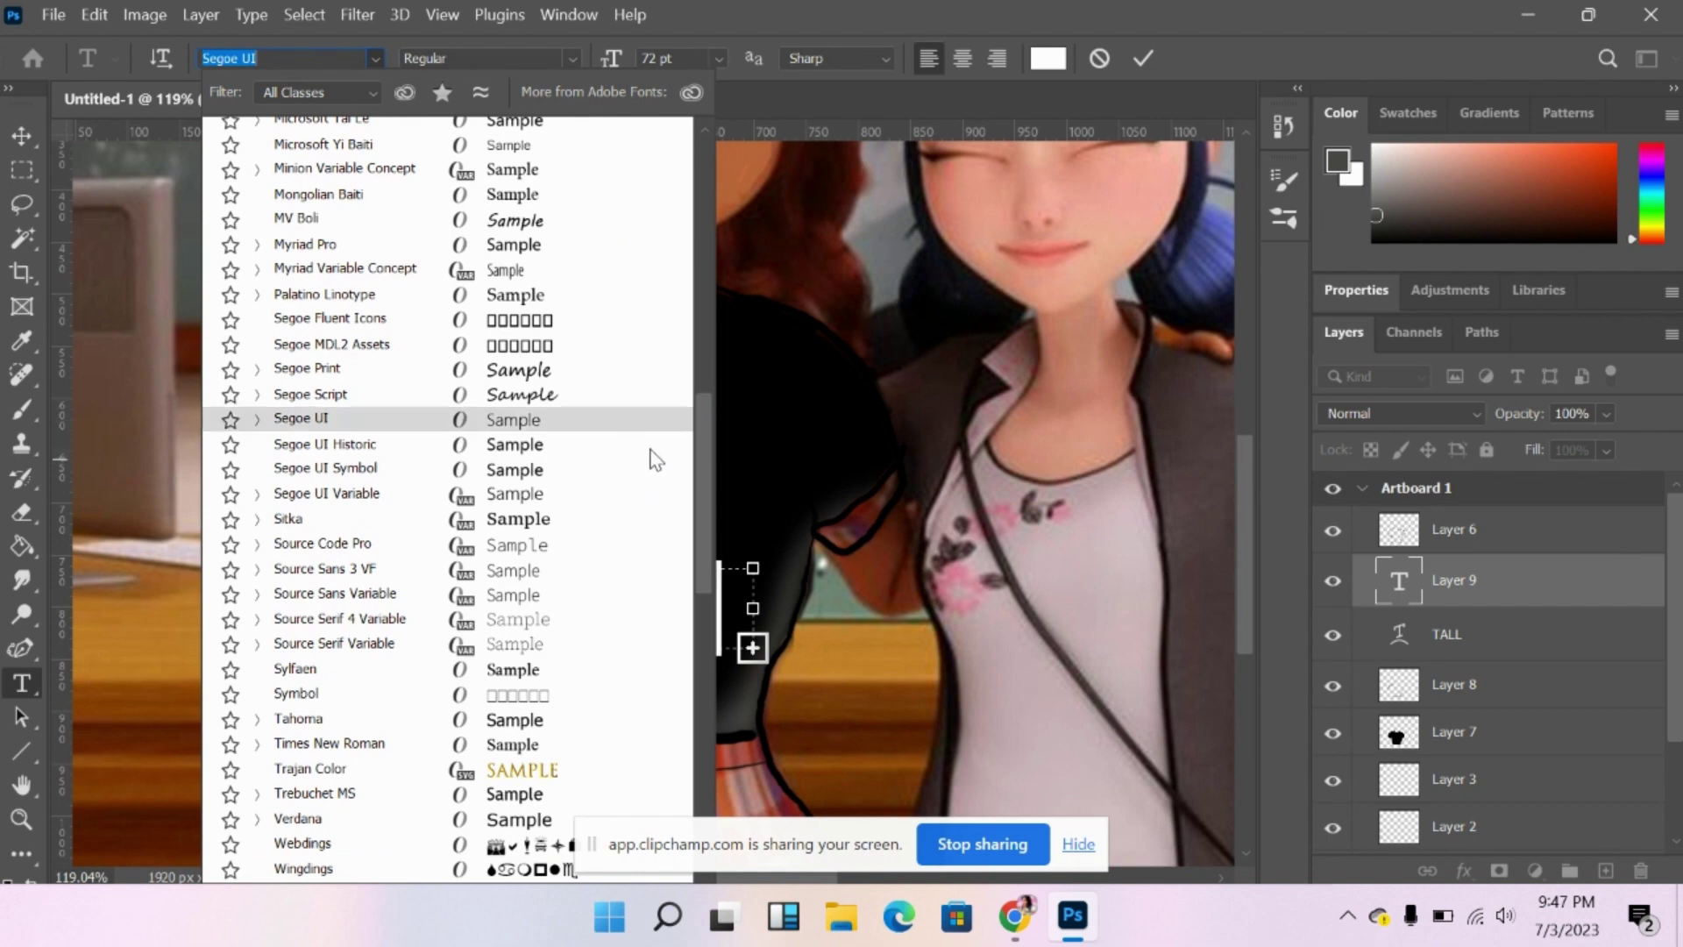
left_click(583, 395)
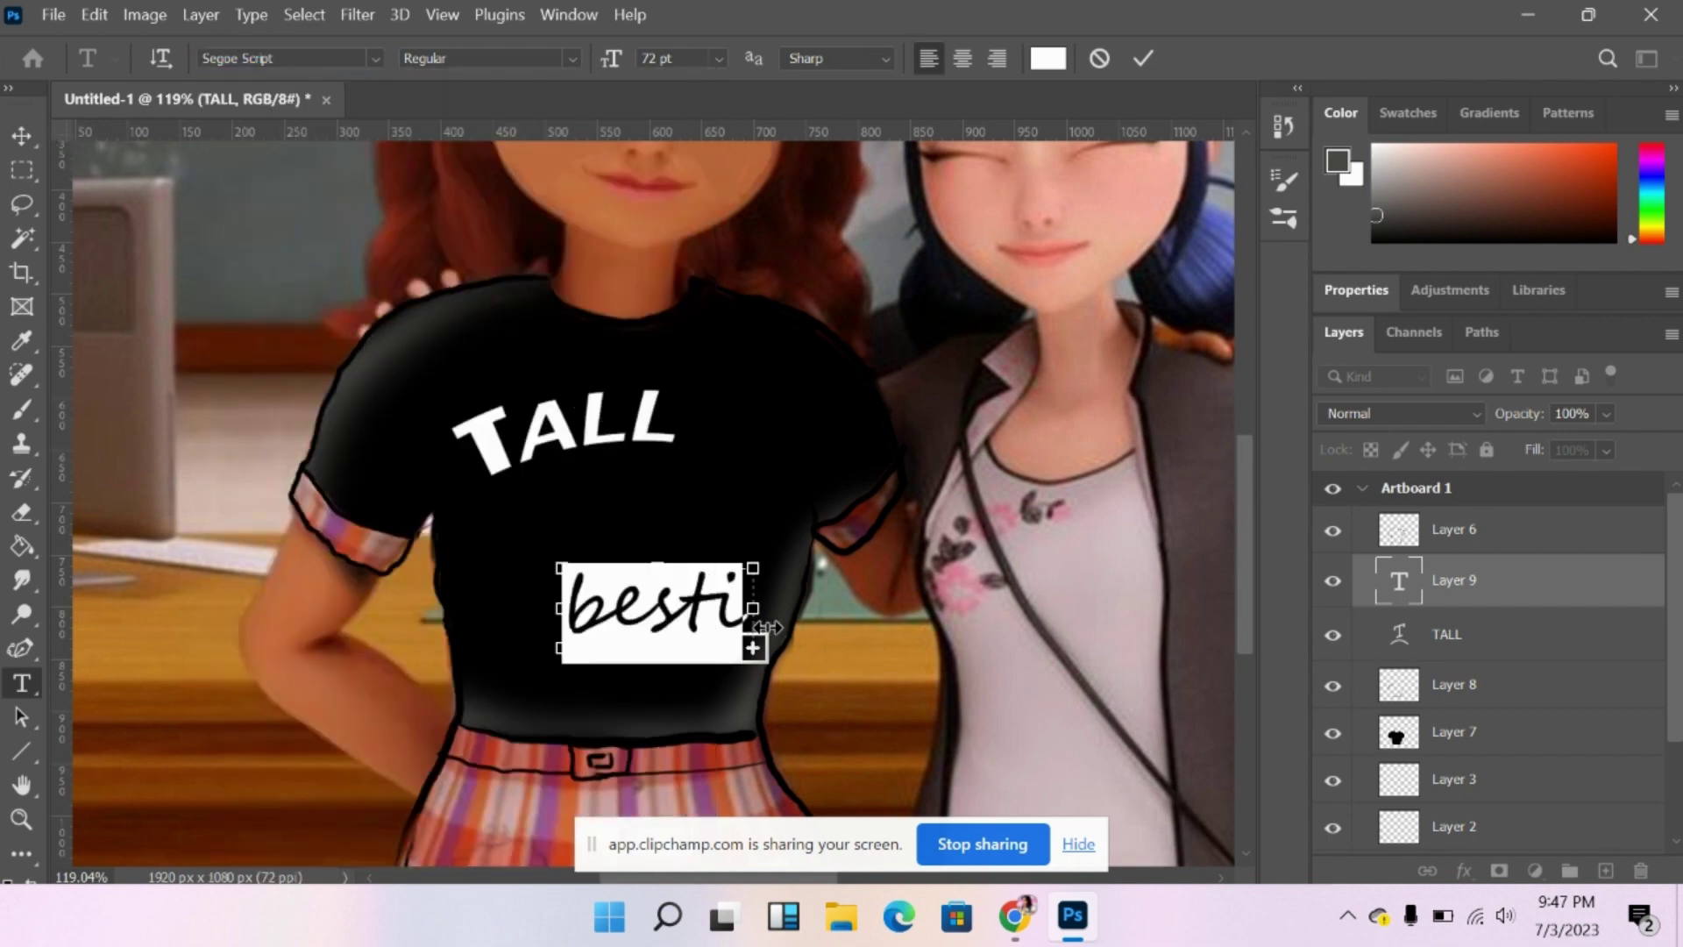
left_click_drag(752, 607, 822, 600)
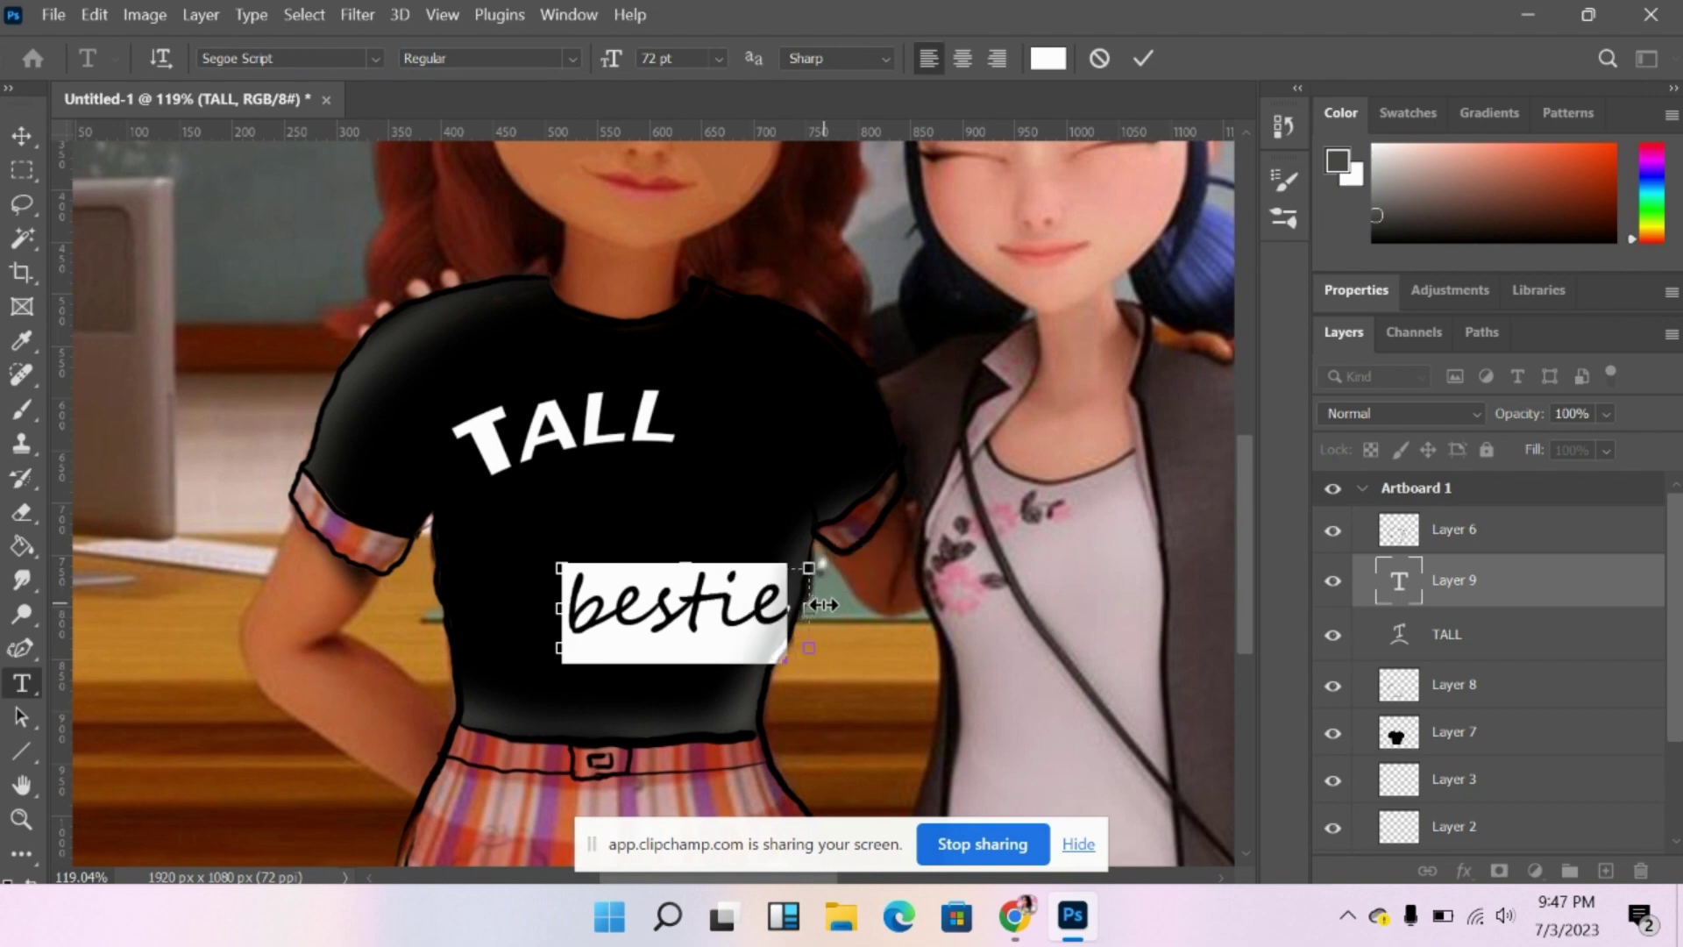
left_click(23, 135)
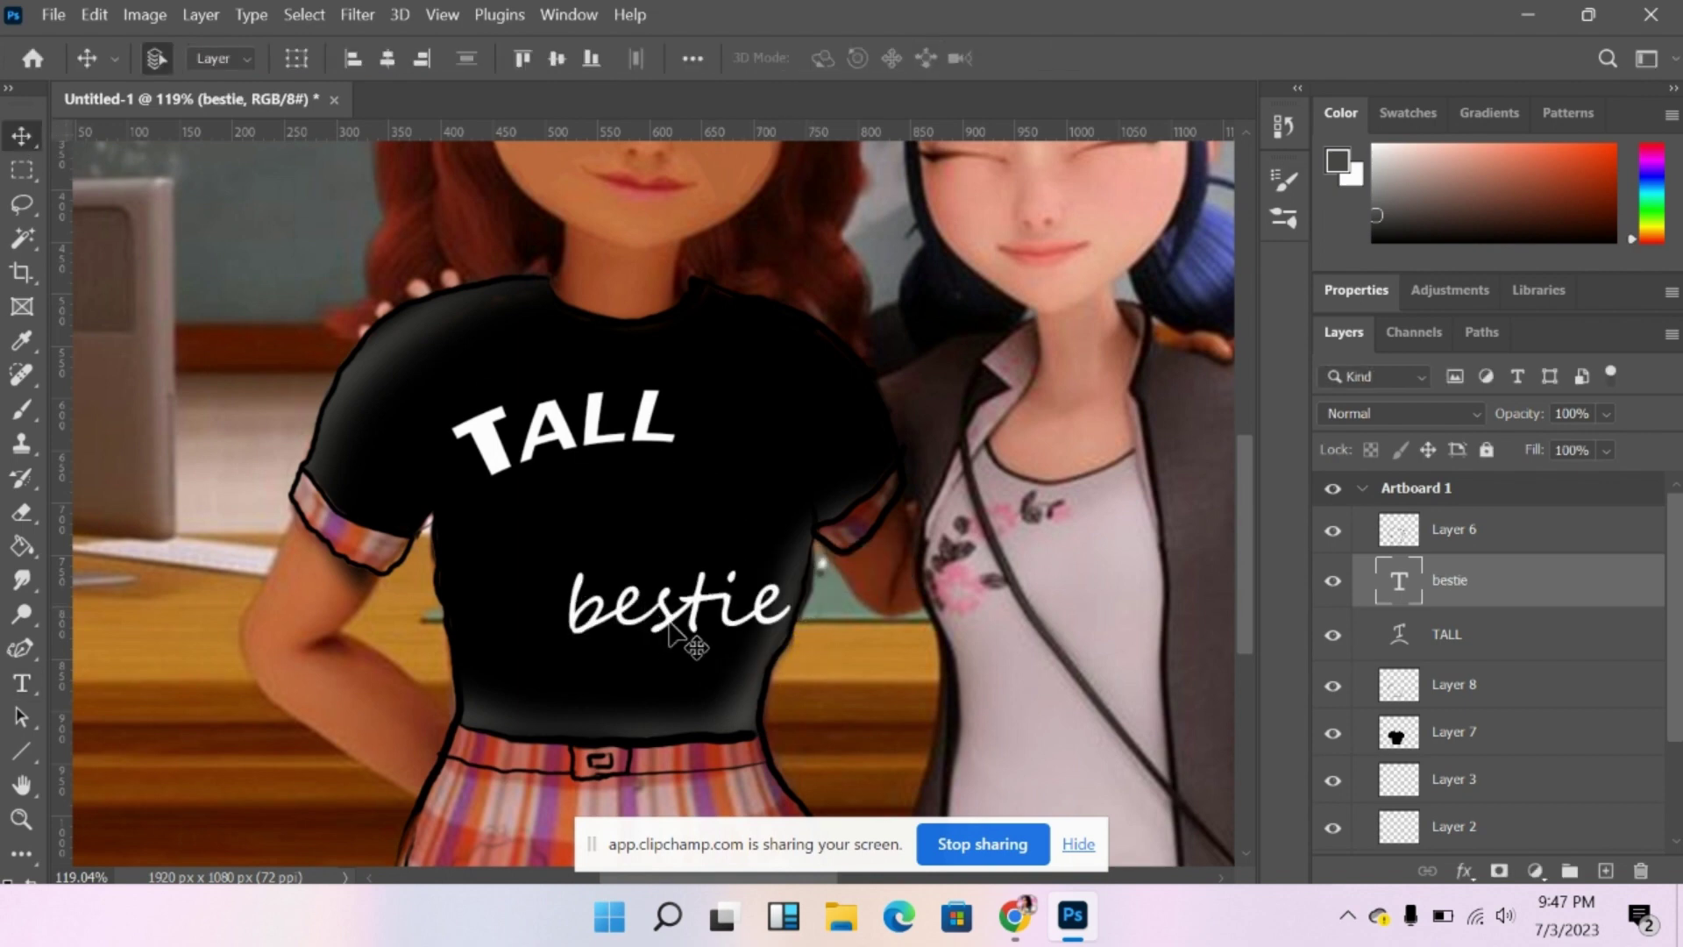
Move the bestie text closer to the shirt's centre and rotate it clockwise so it slants downward.
left_click_drag(687, 639, 625, 624)
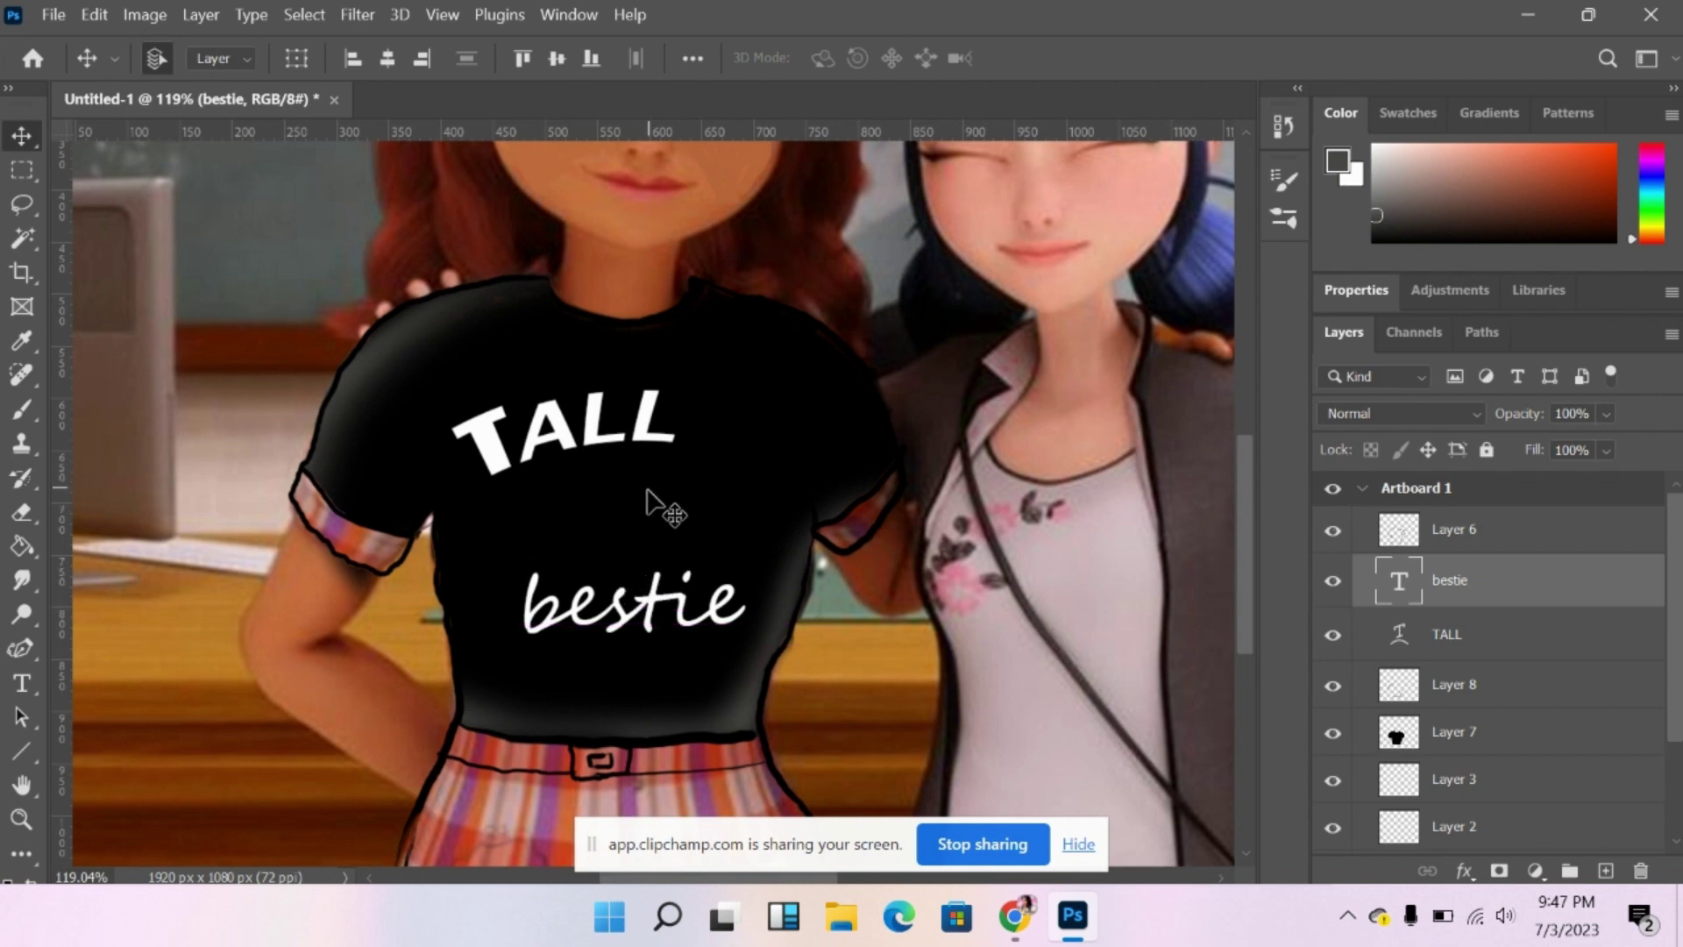
double_click(658, 618)
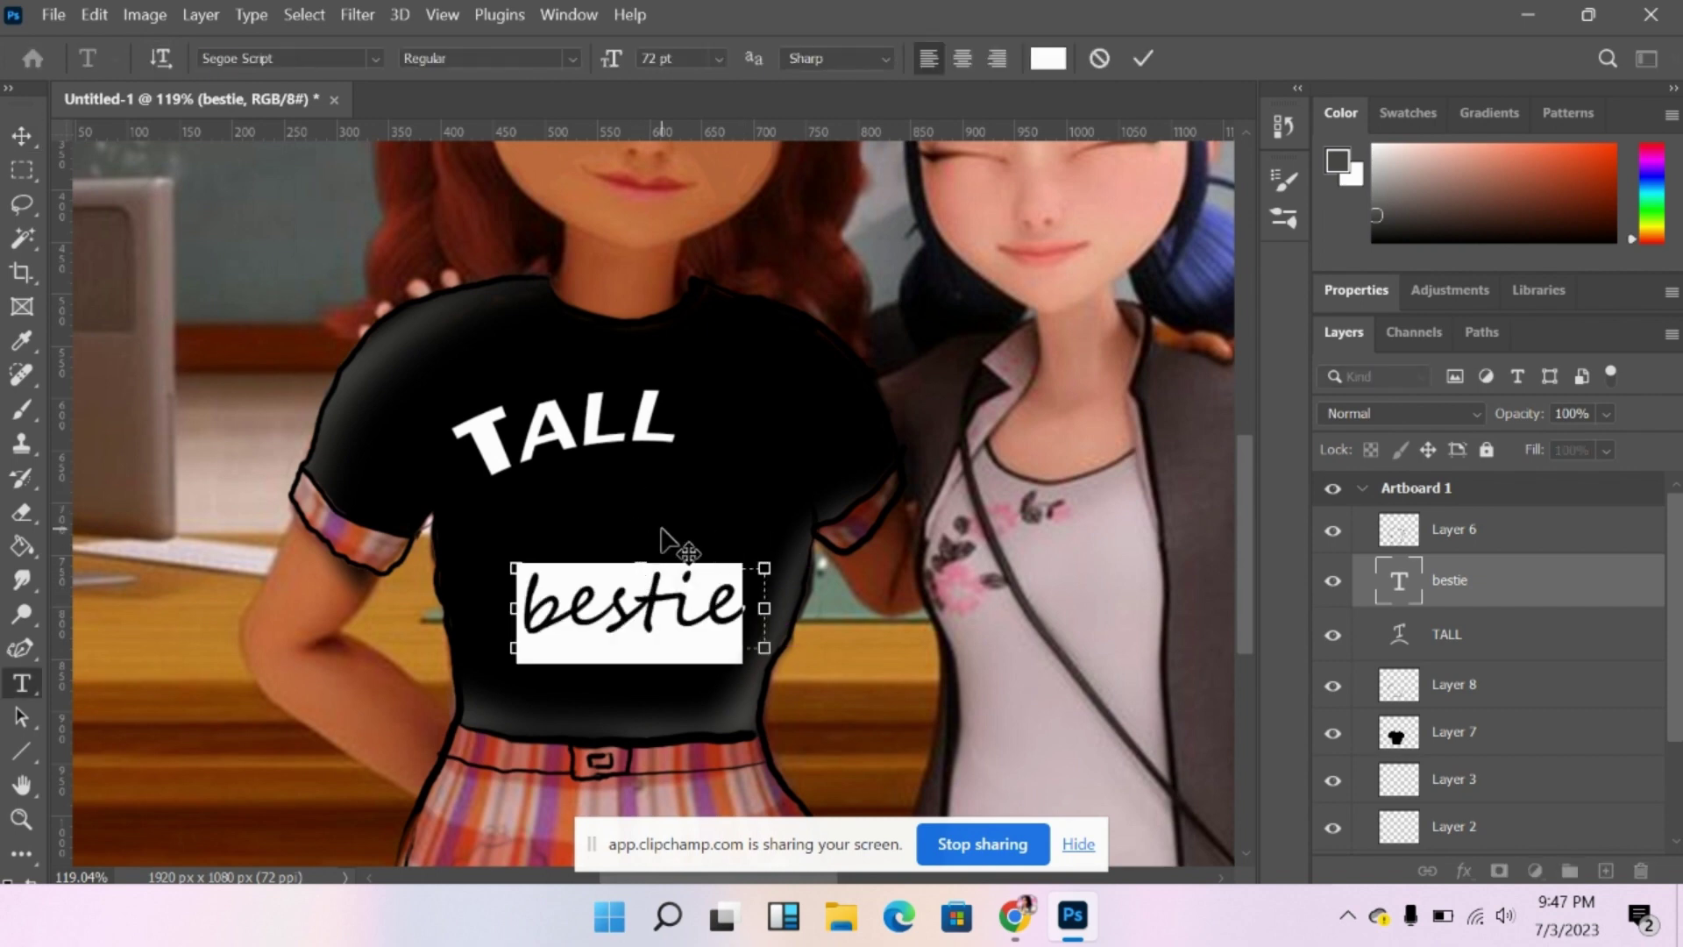
left_click_drag(660, 543, 682, 541)
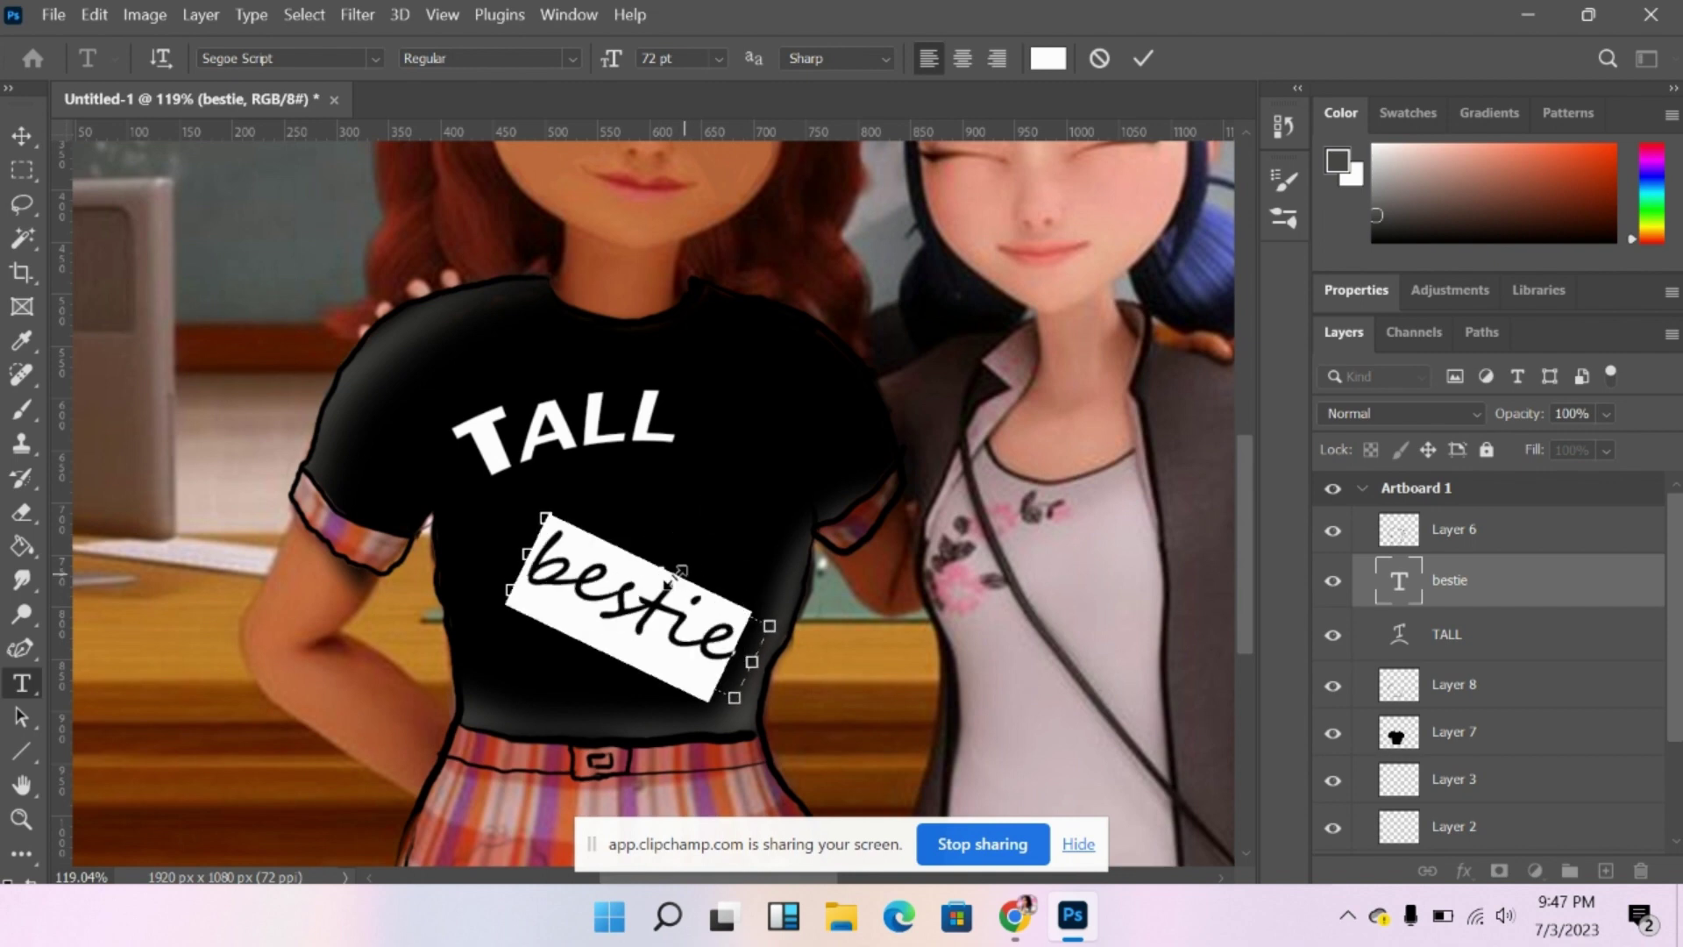
left_click(22, 134)
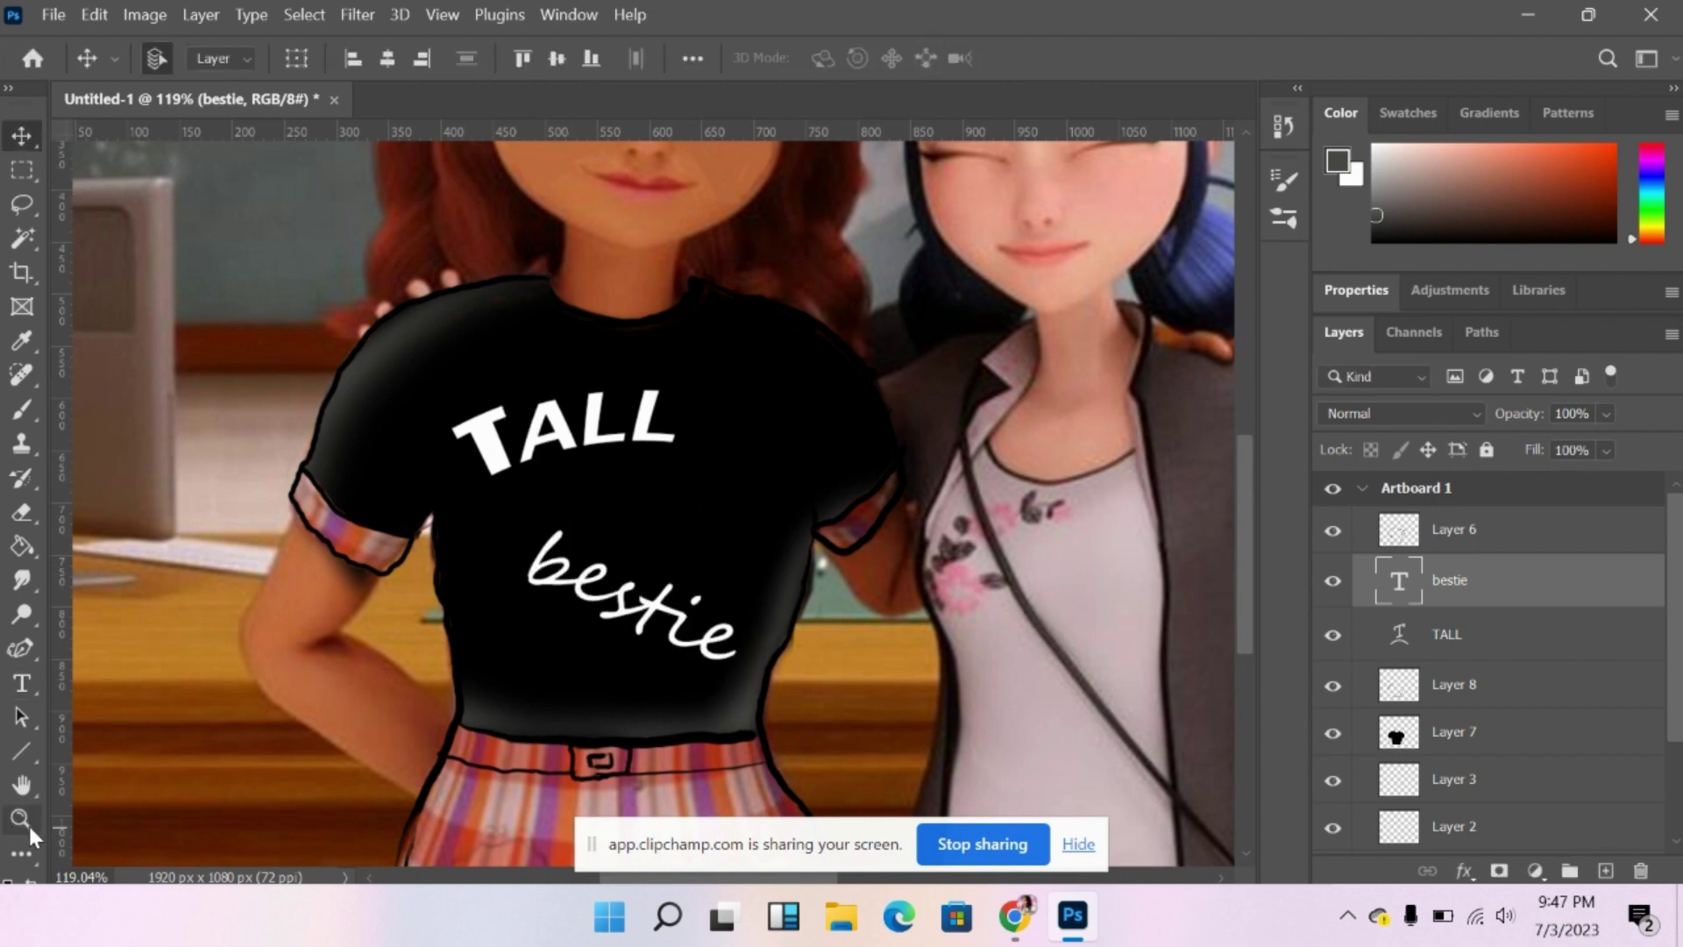
Select the letters of the word bestie on its text layer with the Magic Wand at tolerance 32.
left_click(496, 57)
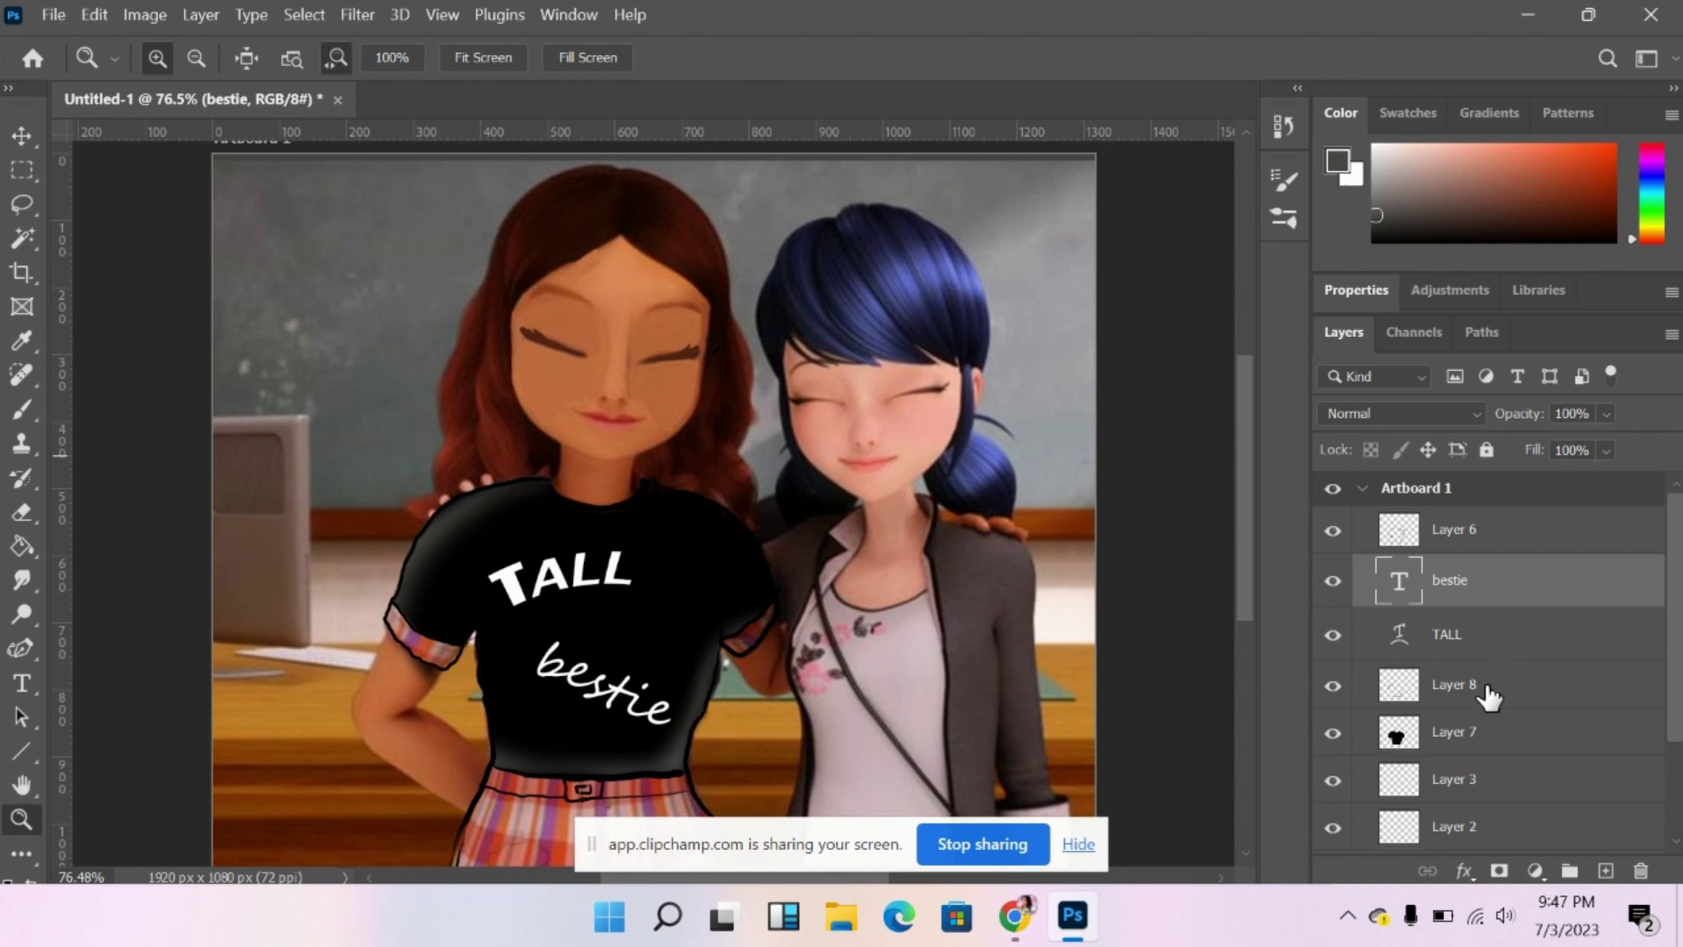
left_click(19, 238)
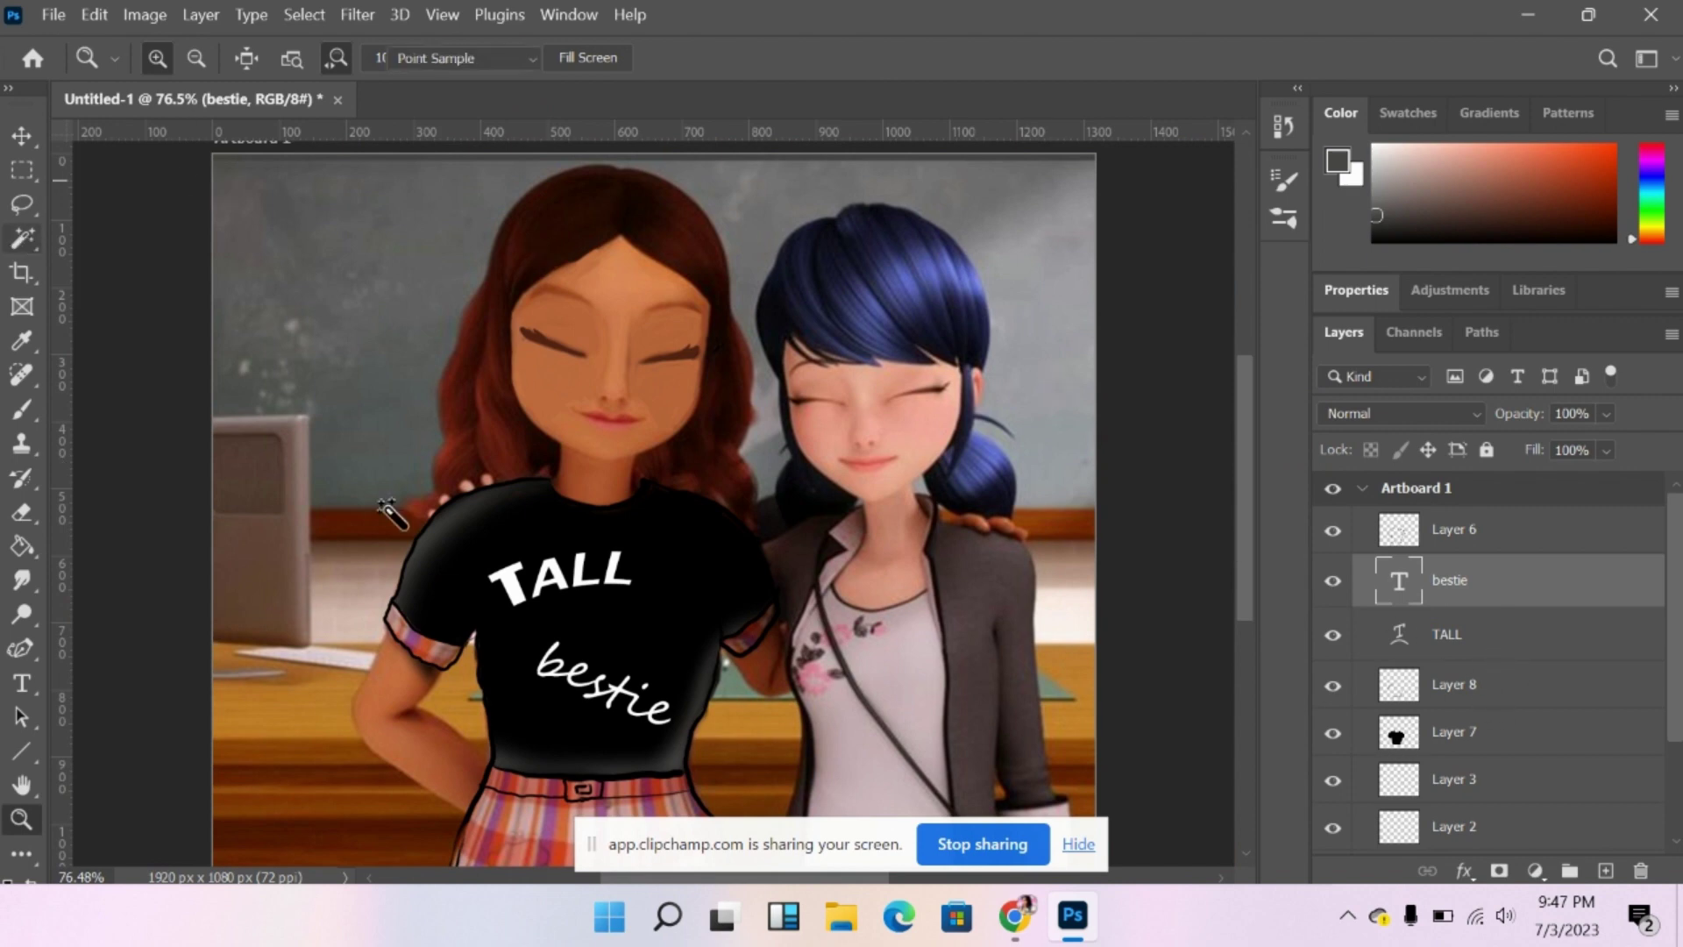
left_click(513, 589)
left_click(581, 682)
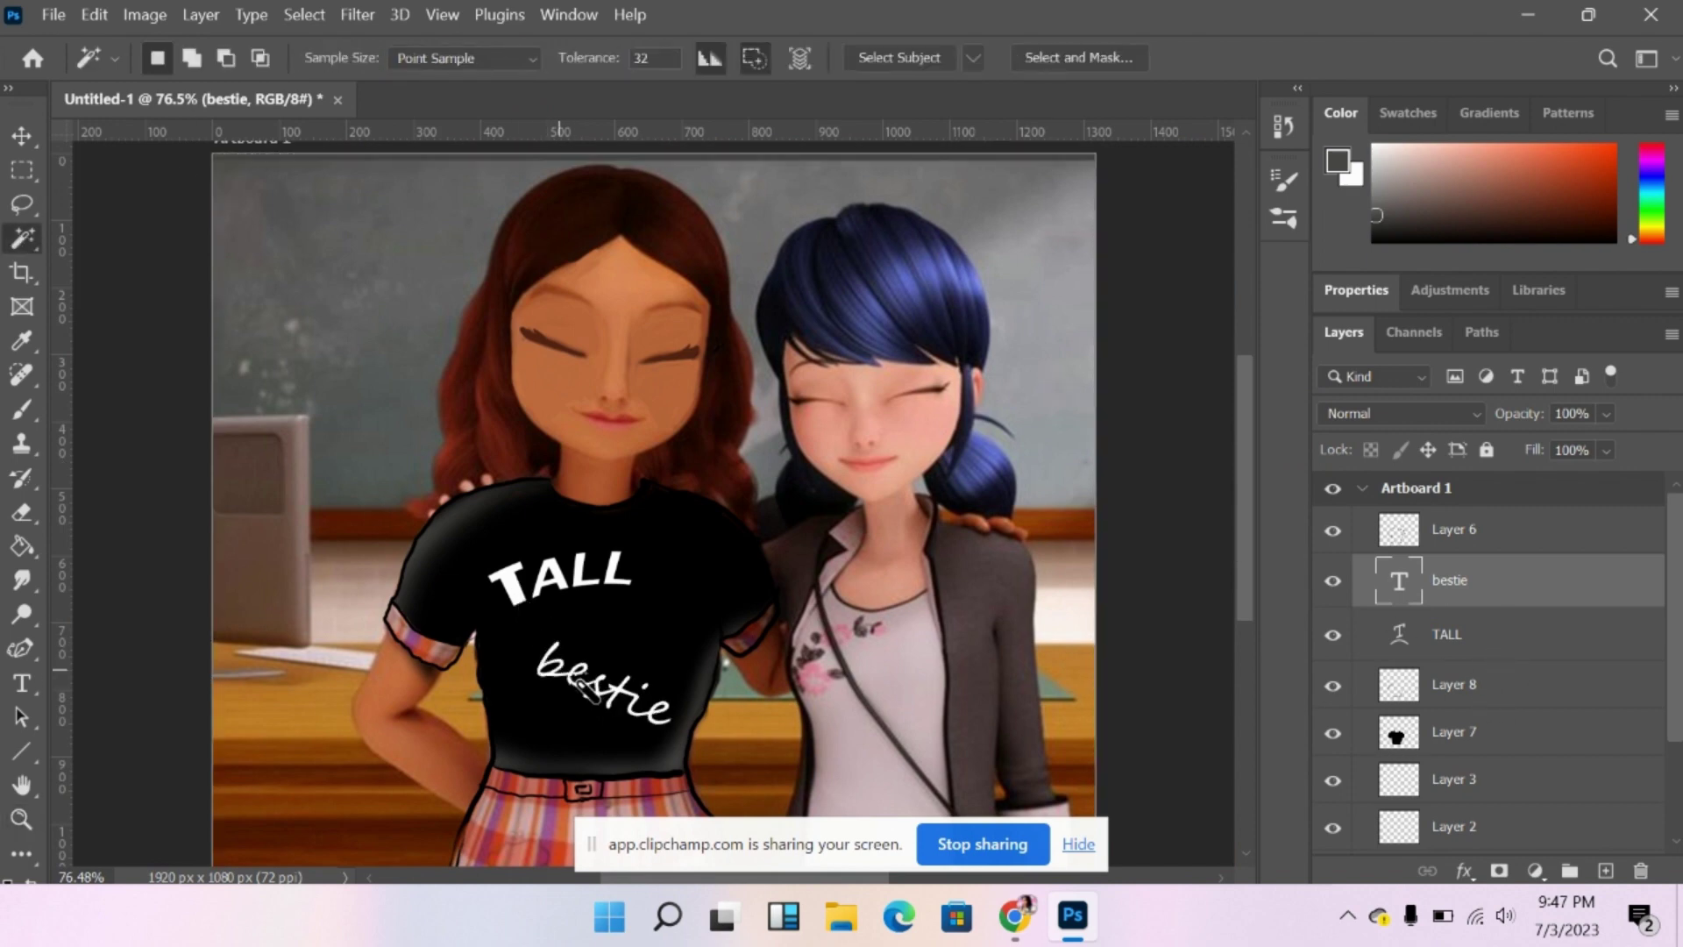
left_click(605, 700)
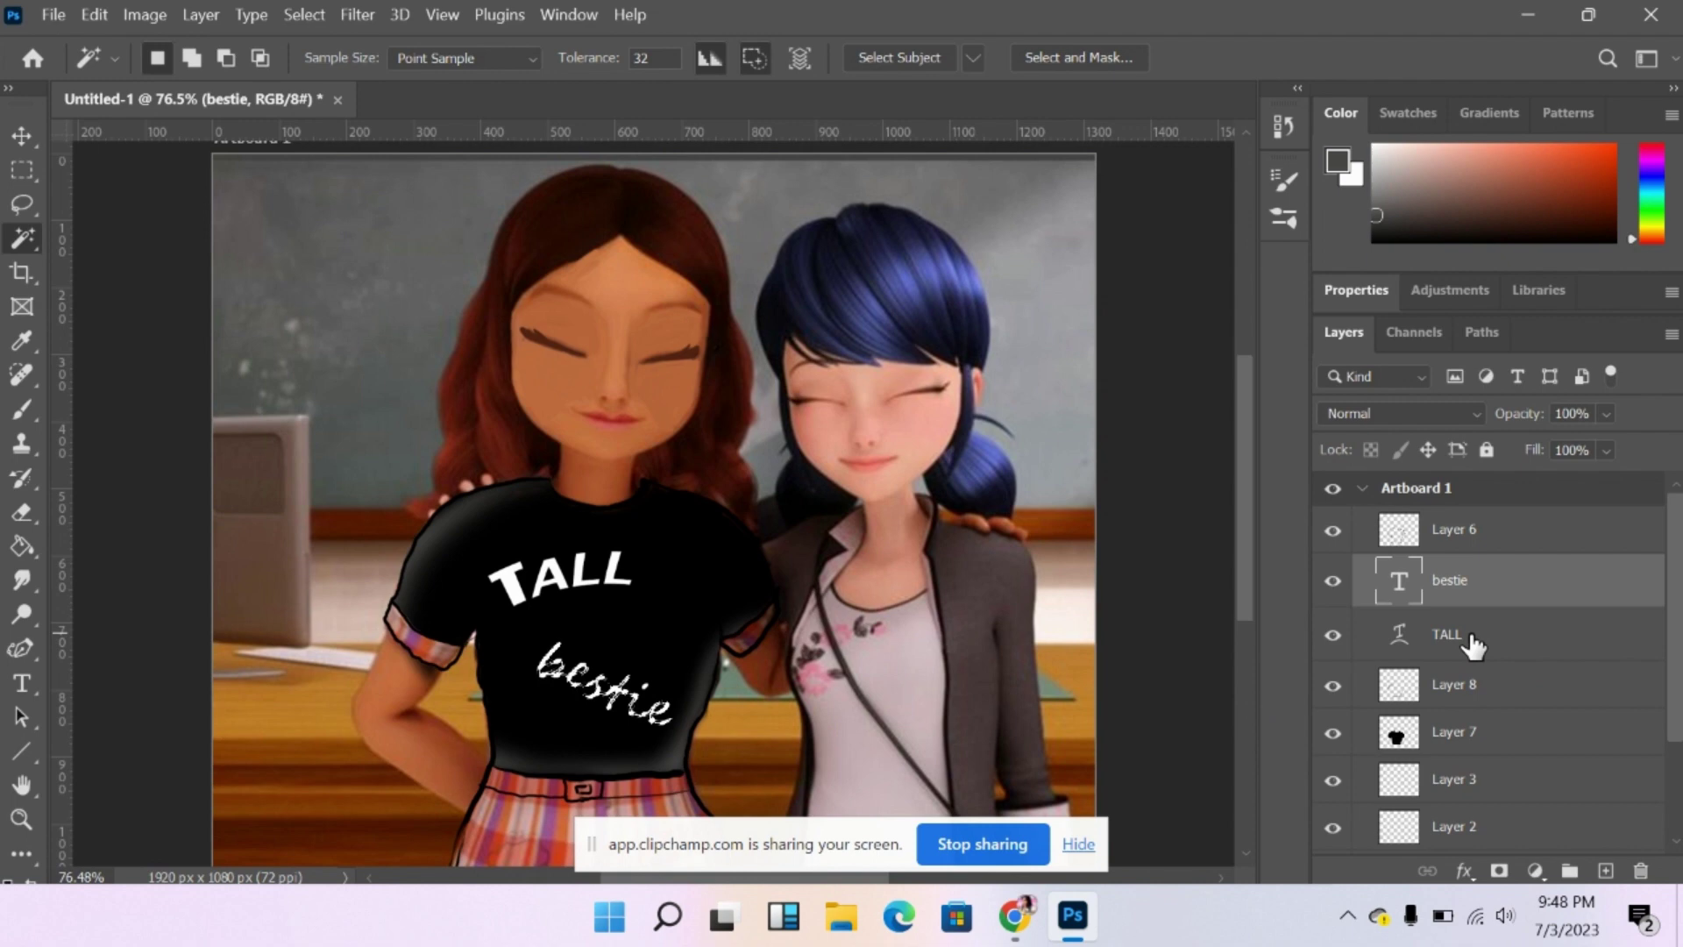
Add the TALL letters from their own text layer to the Magic Wand selection.
left_click(1494, 653)
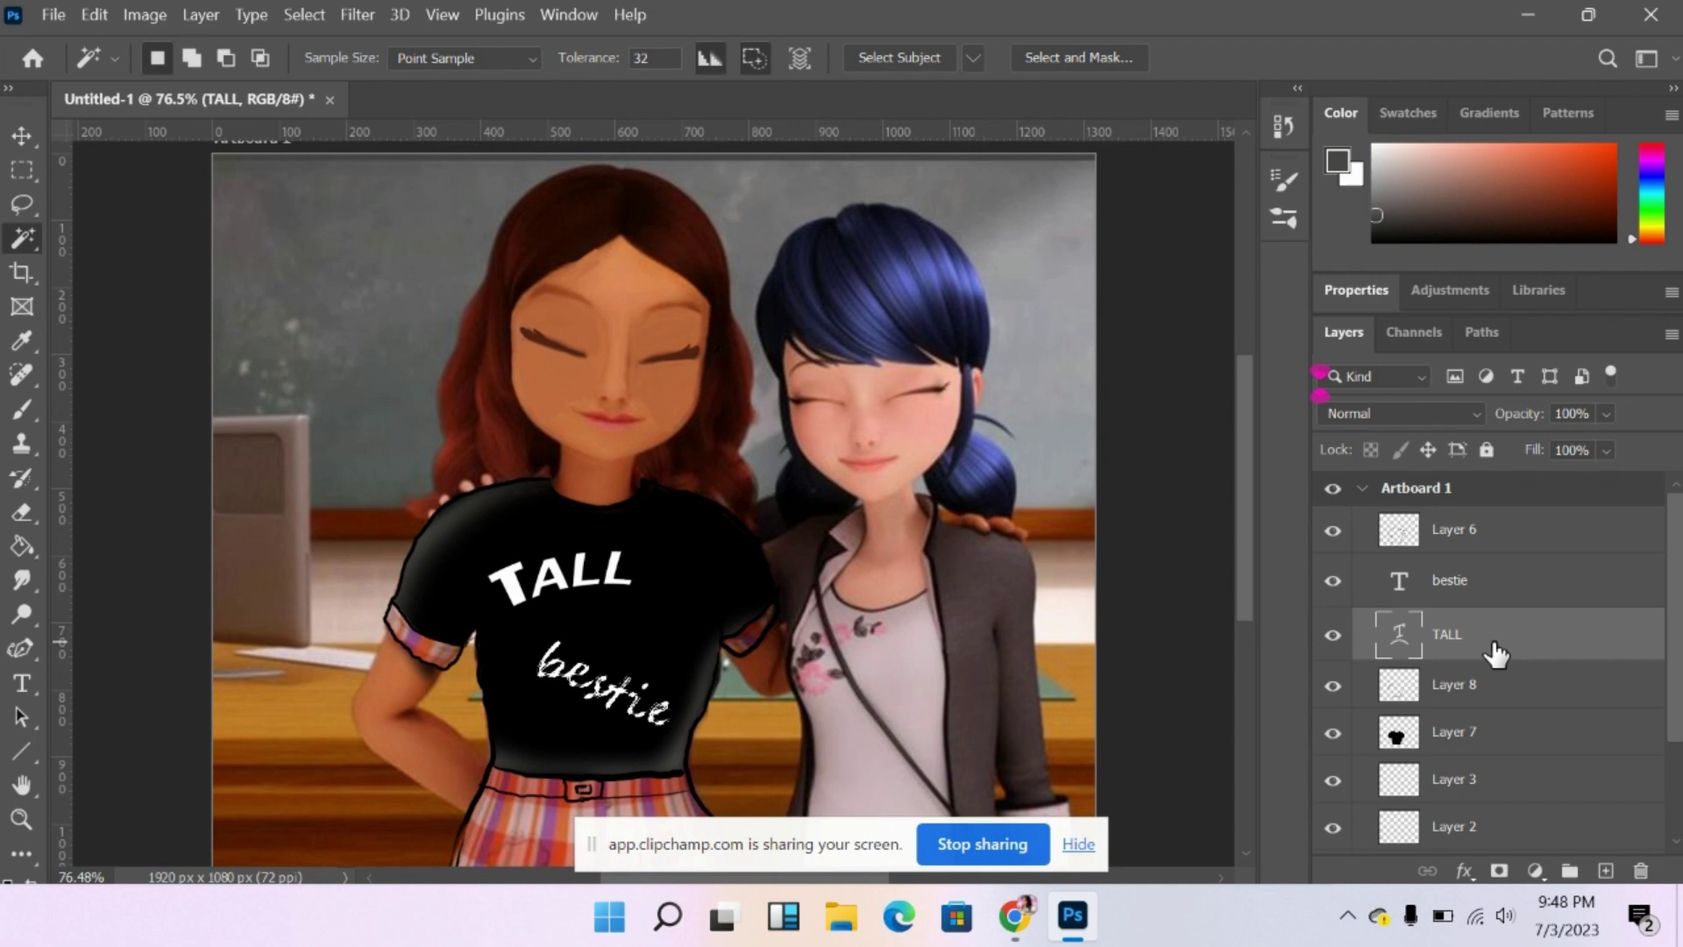
double_click(1495, 652)
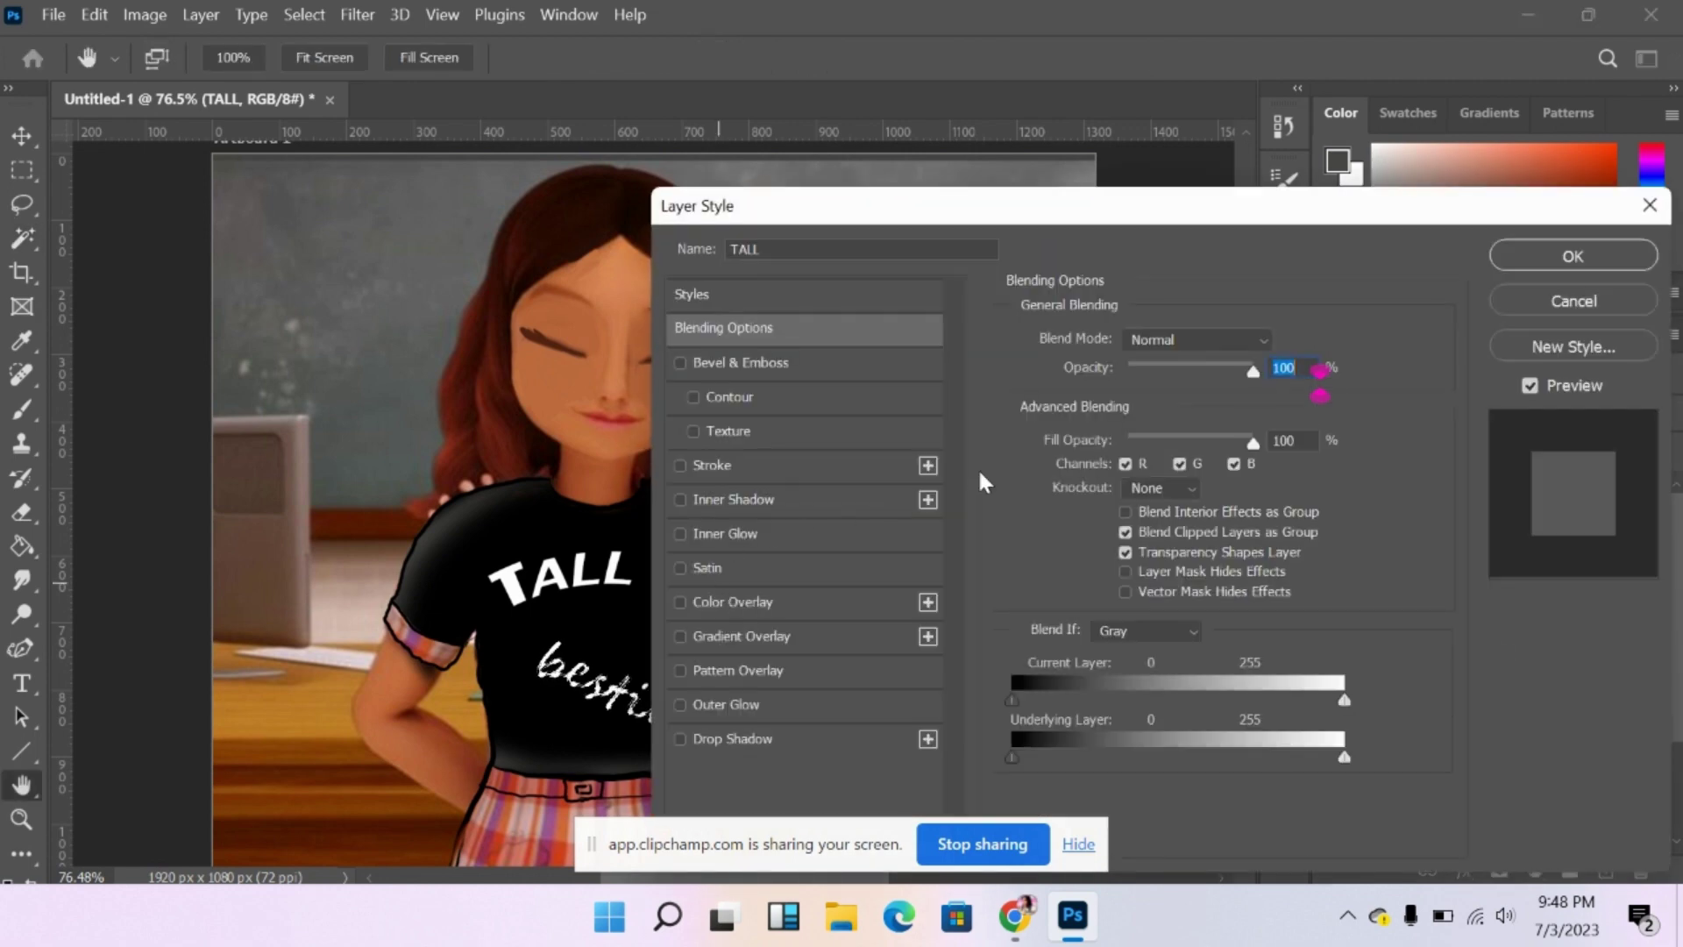
left_click(1649, 206)
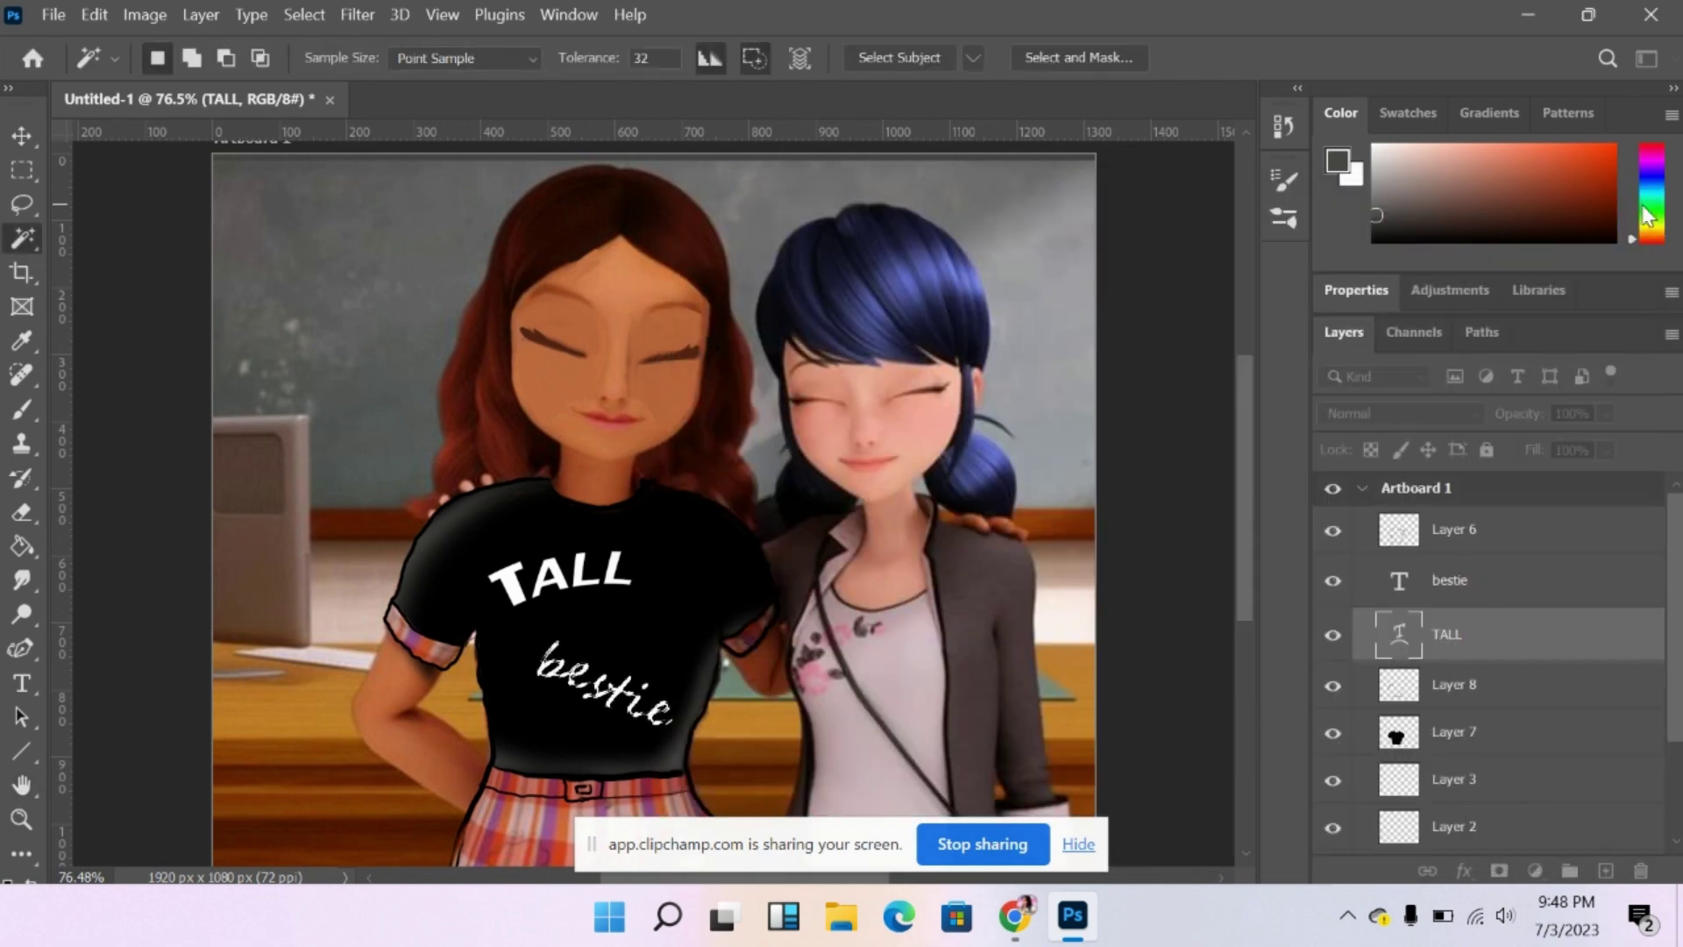
left_click(513, 589, "shift")
left_click(568, 585, "shift")
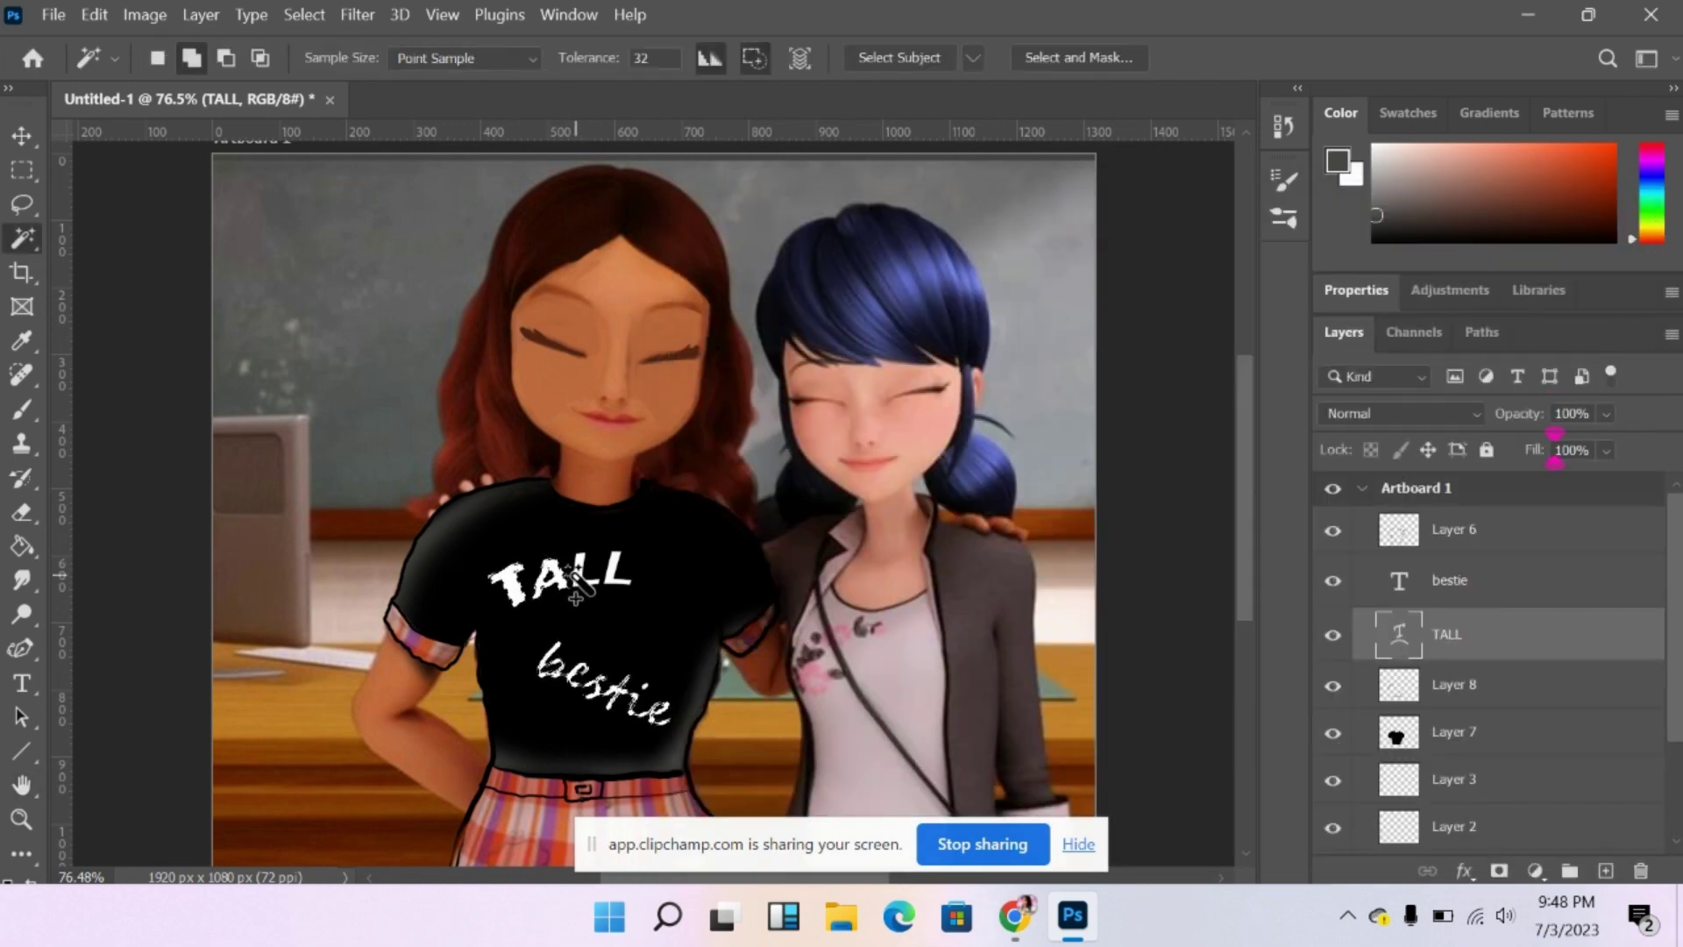
left_click(613, 572, "shift")
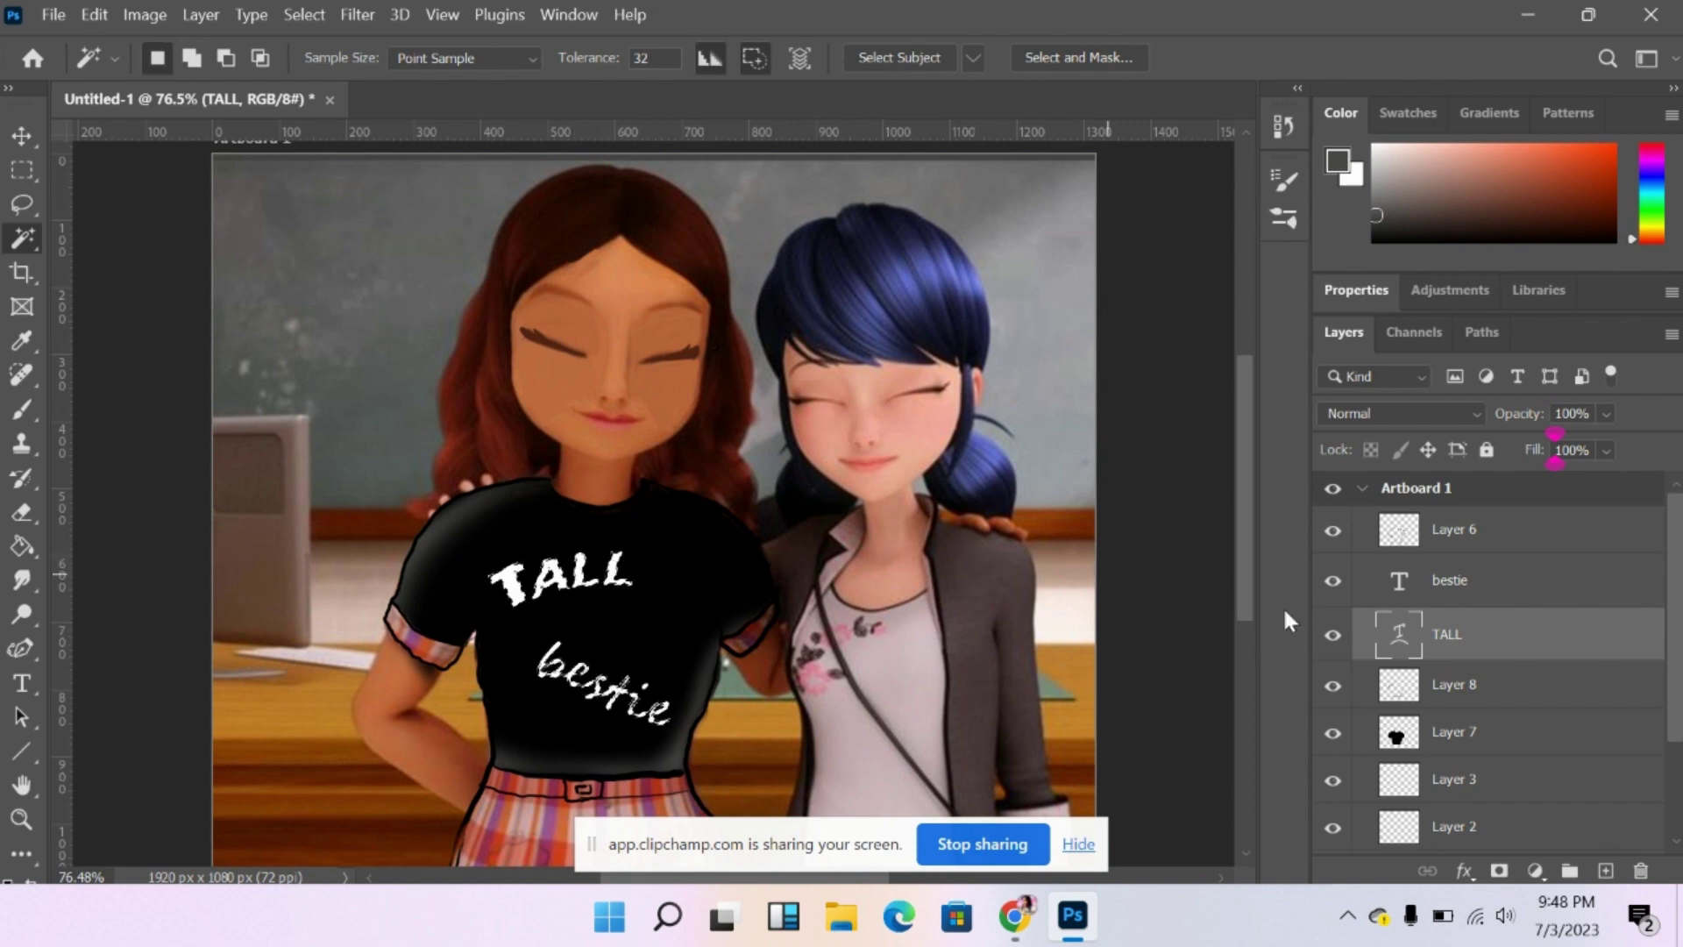
Add a new layer above the bestie text and shade the edges of both selected words with a soft dark grey brush.
left_click(1472, 582)
left_click(1604, 870)
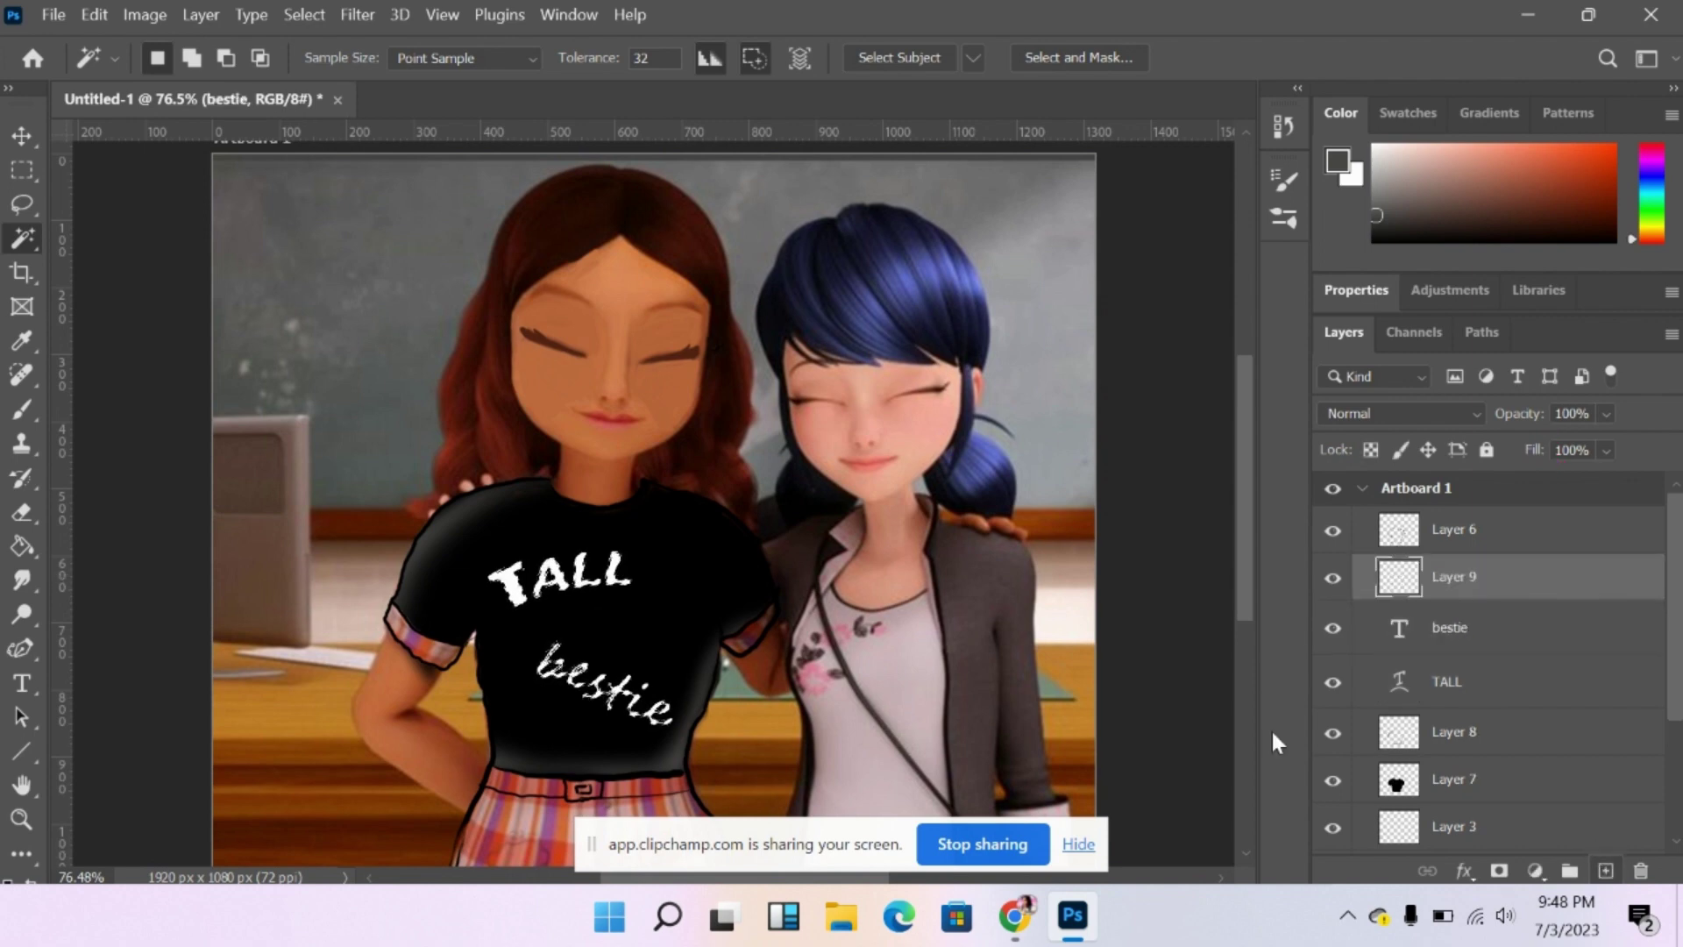
left_click(22, 408)
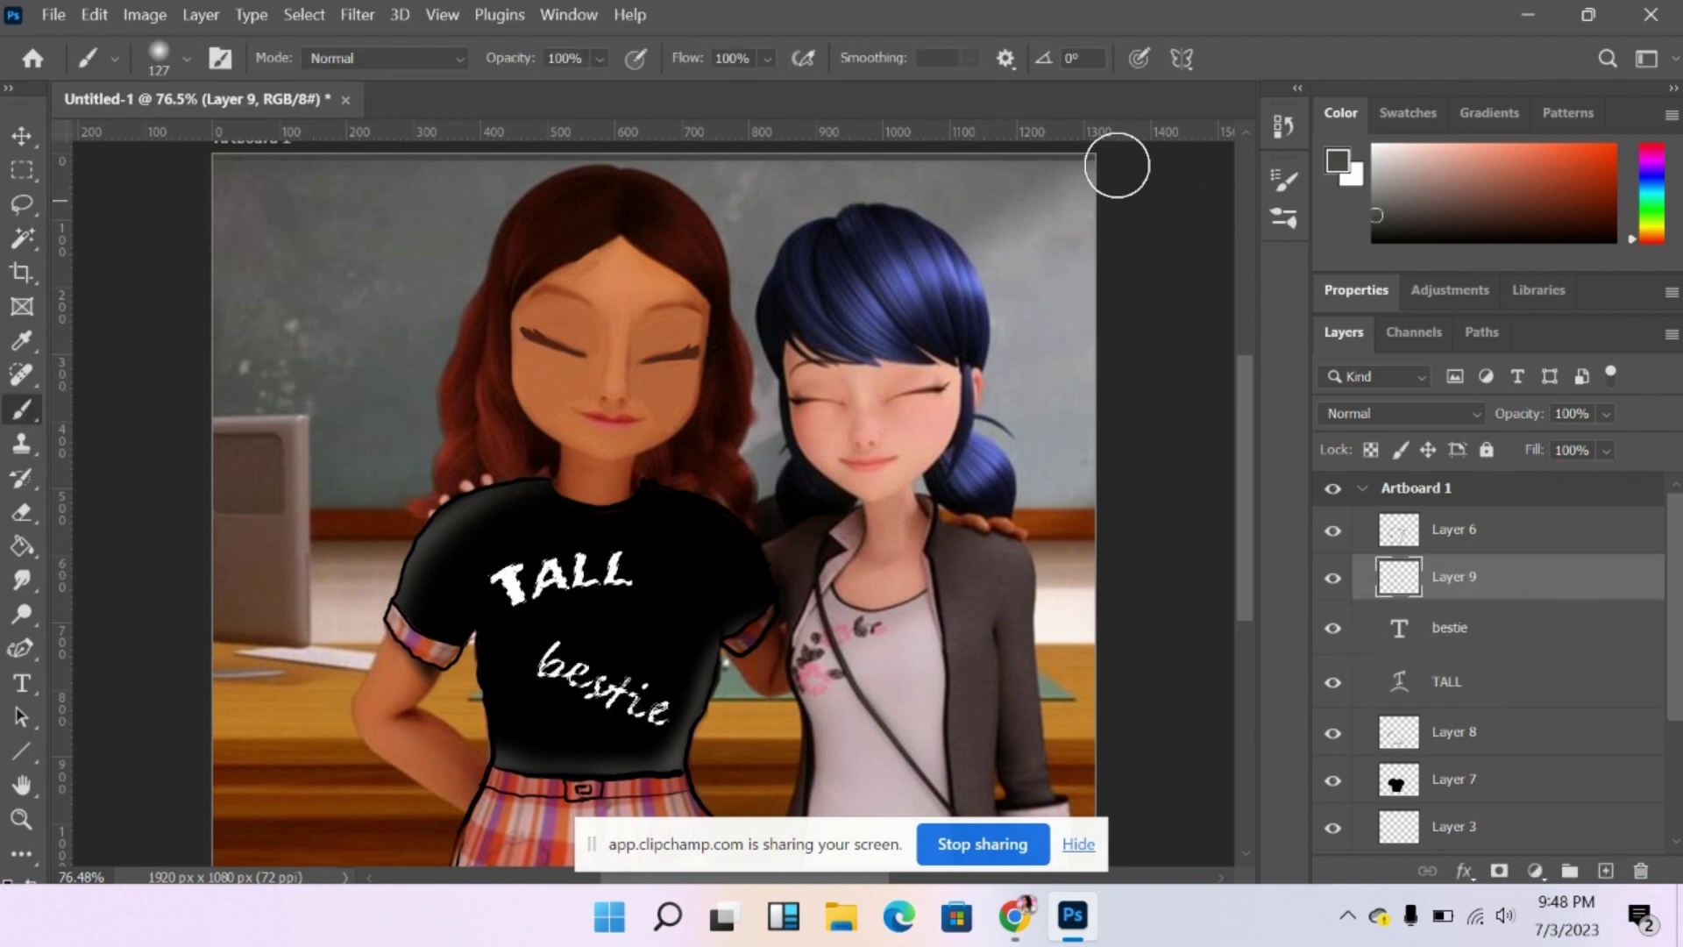
left_click(1378, 191)
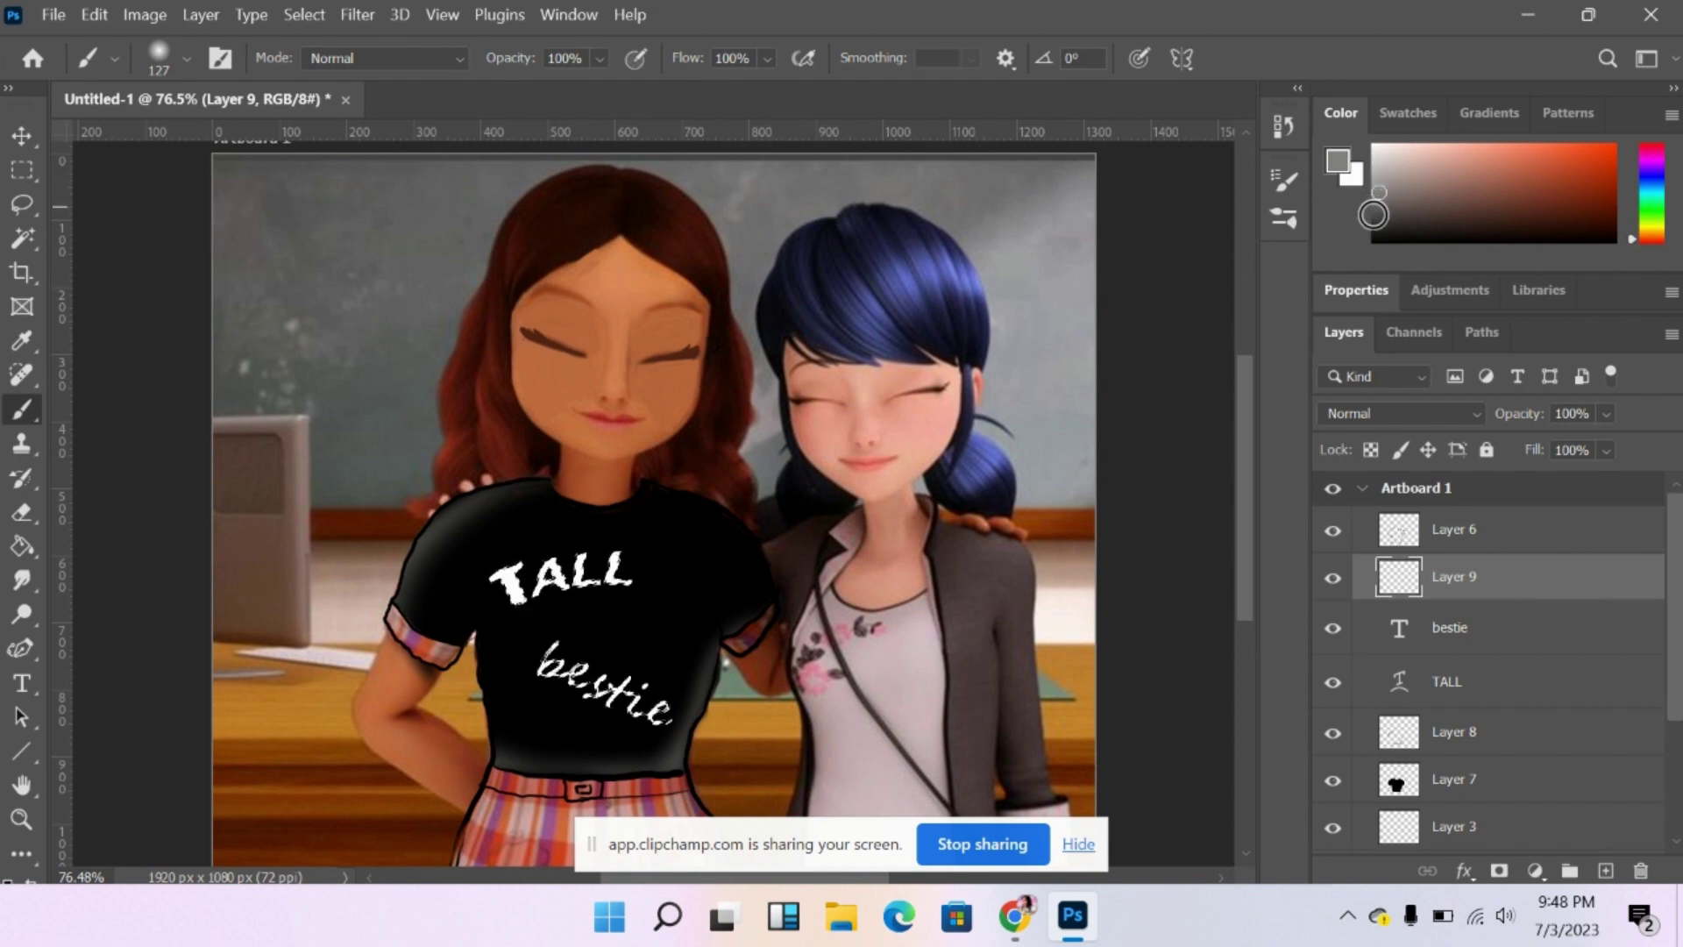
left_click(1373, 211)
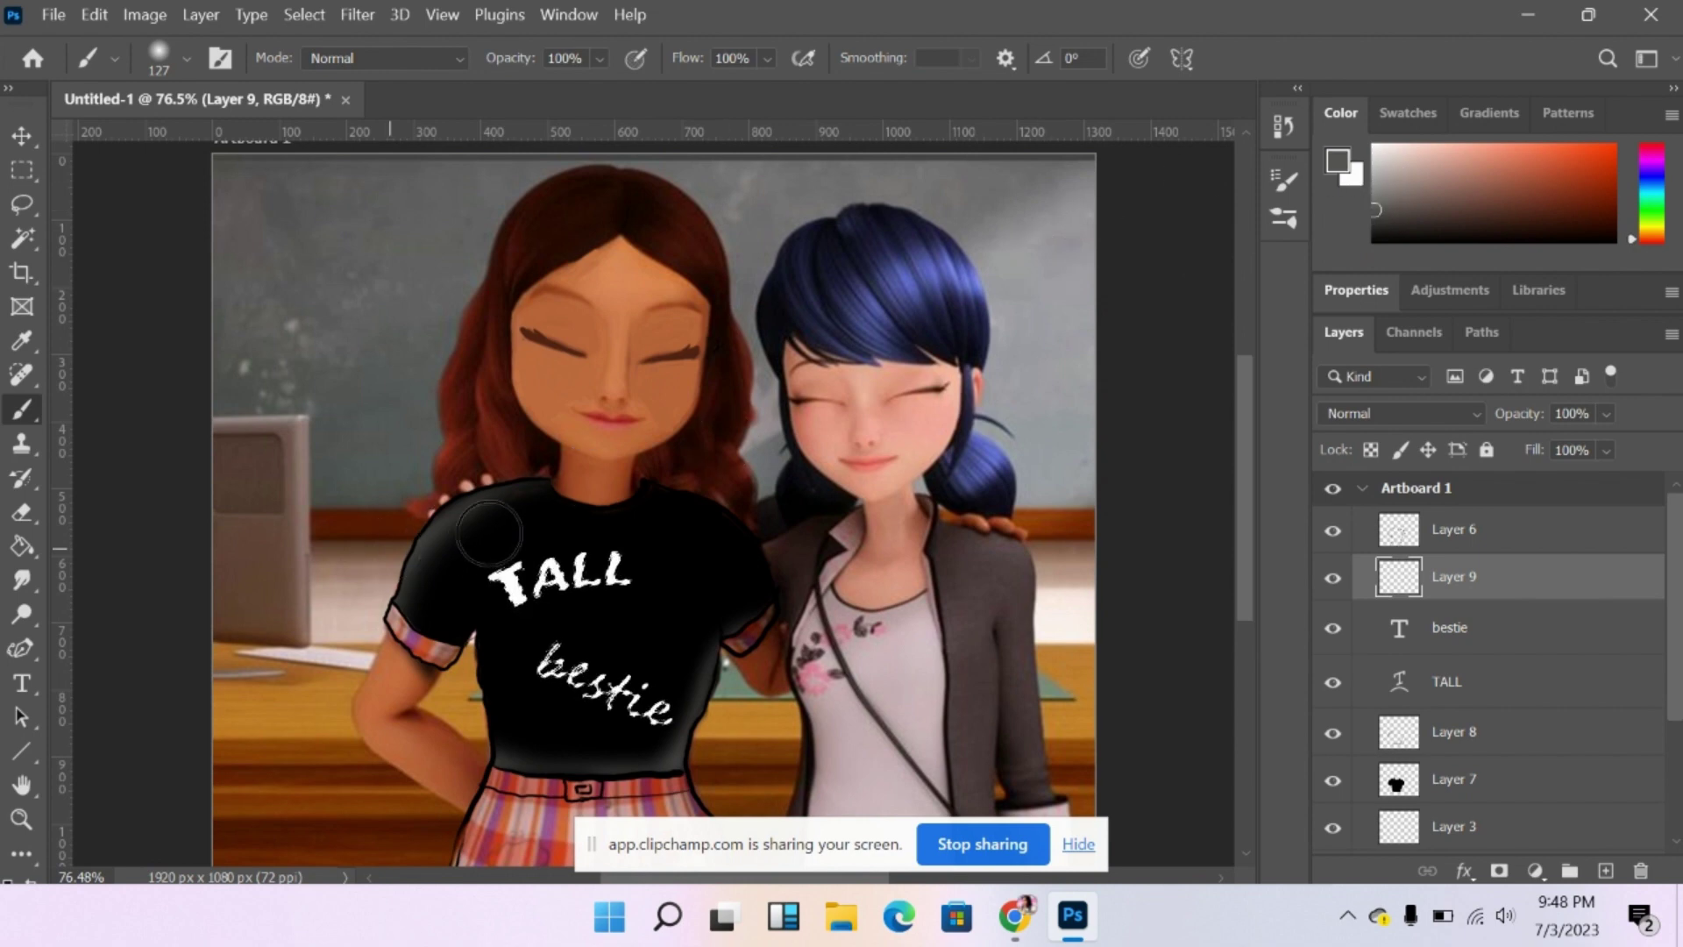
mouse_move(459, 565)
left_mouse_down()
mouse_move(518, 520)
mouse_move(477, 554)
mouse_move(465, 592)
mouse_move(481, 624)
mouse_move(664, 554)
left_mouse_up()
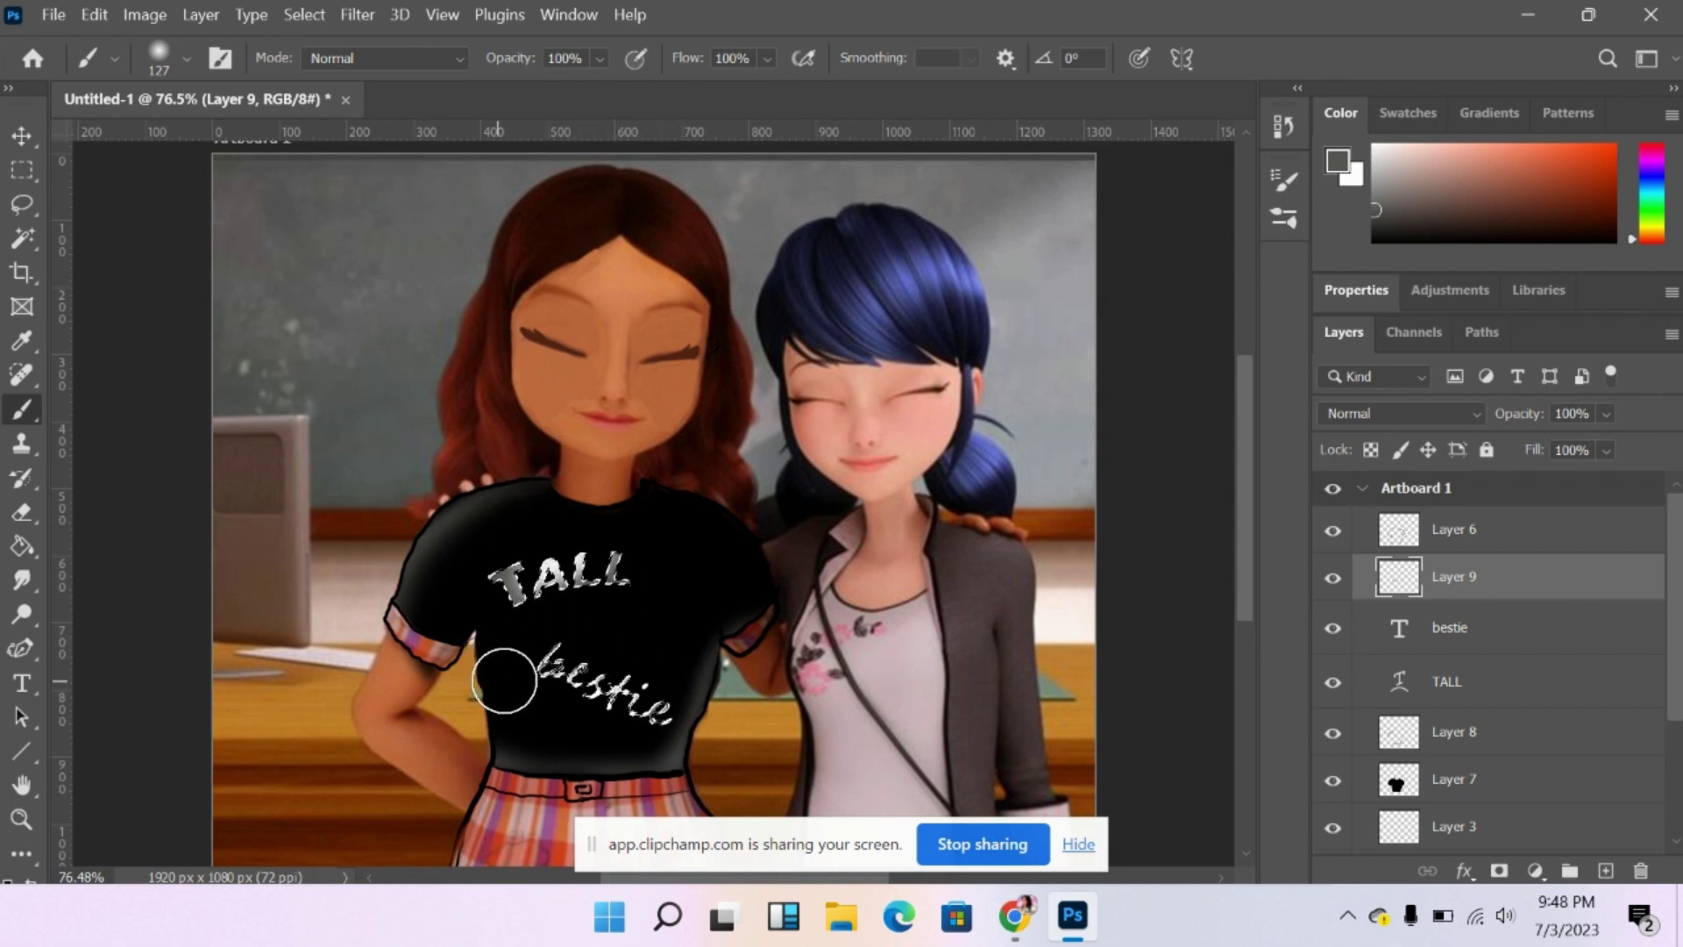
left_click_drag(500, 639, 500, 675)
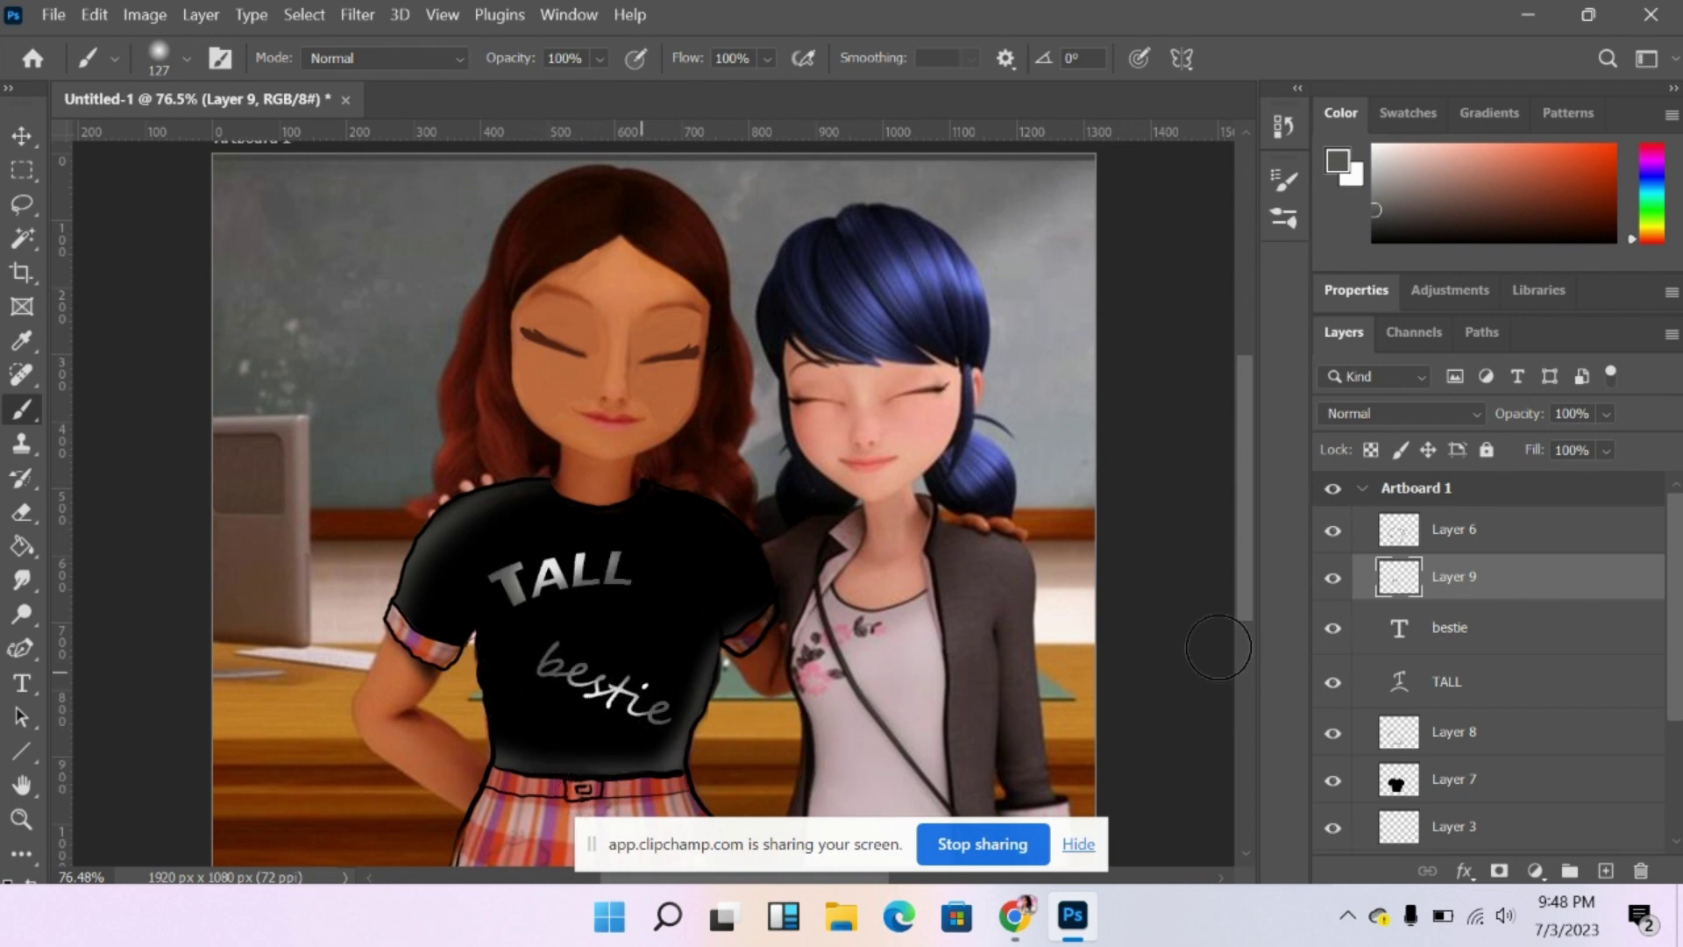
Add a new layer above Layer 9 and, with a 25 px soft brush, paint both sleeve cuffs black and the belt dark grey.
left_click_drag(1250, 445, 1241, 493)
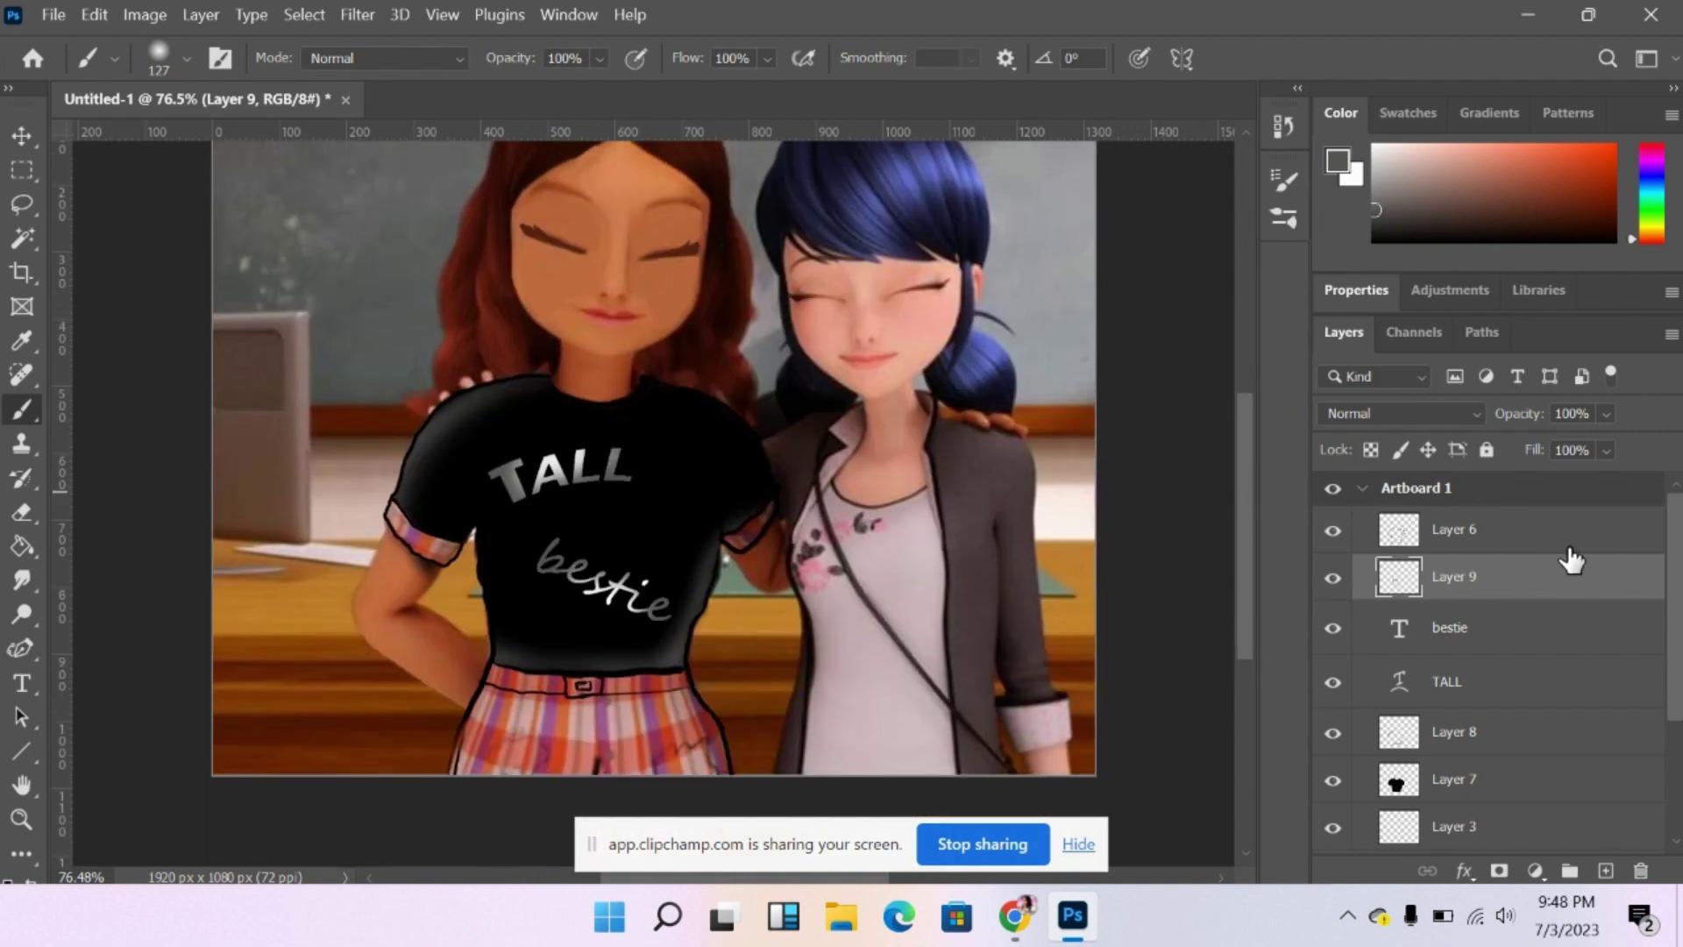
left_click(1606, 871)
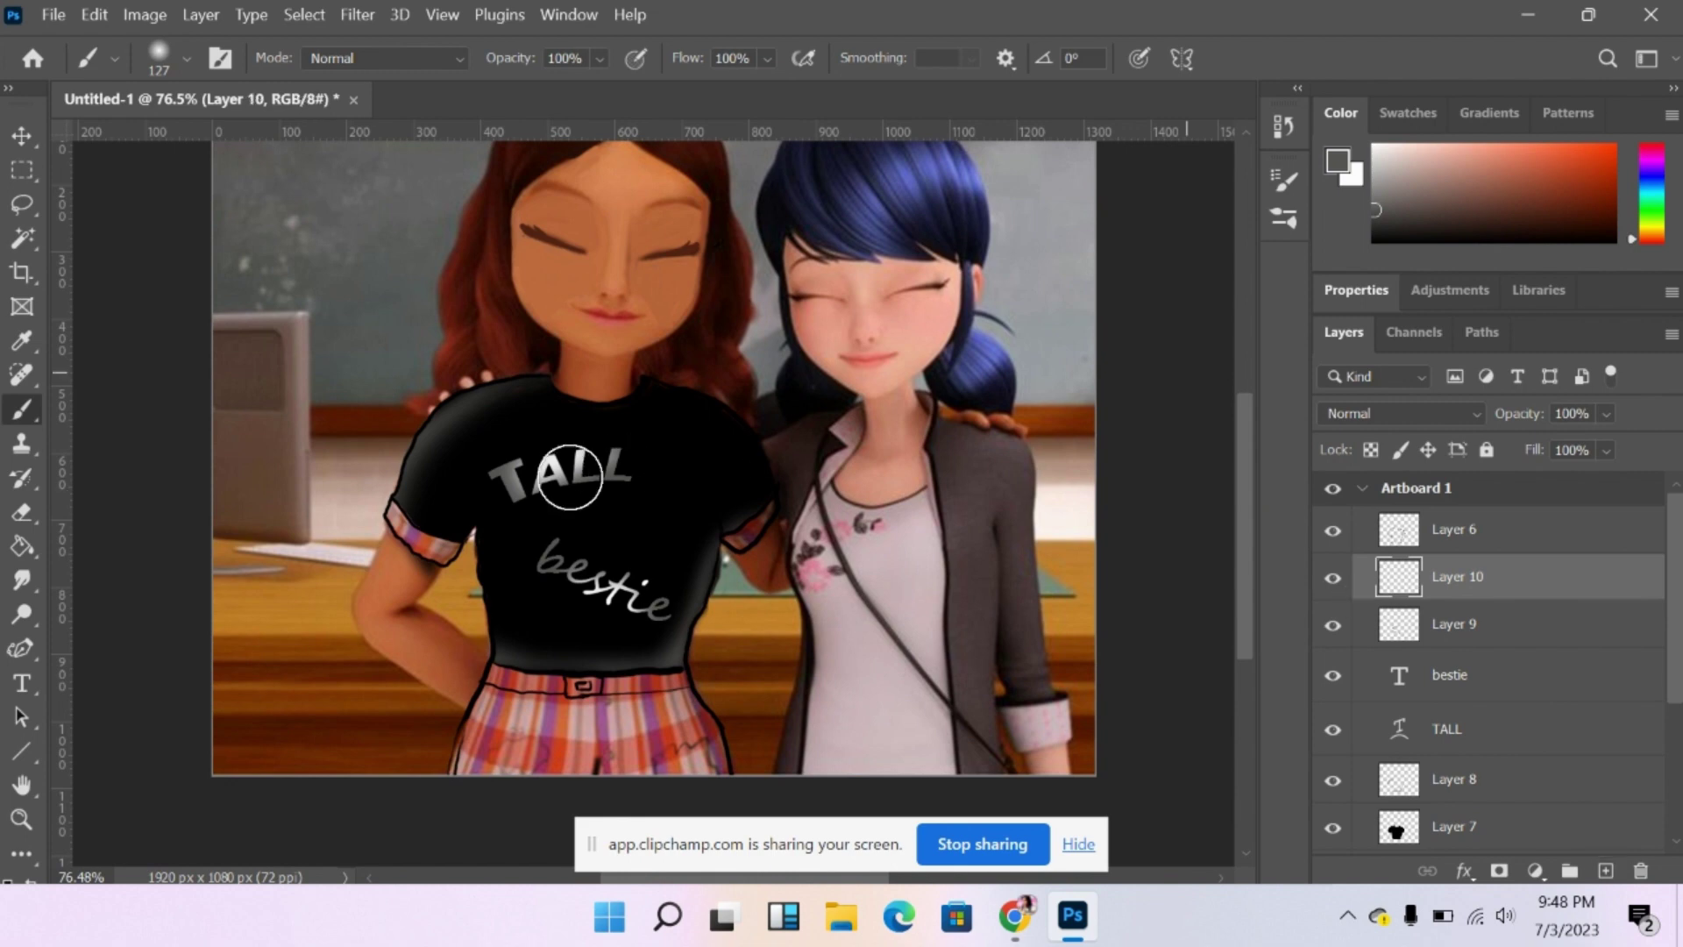
left_click(174, 66)
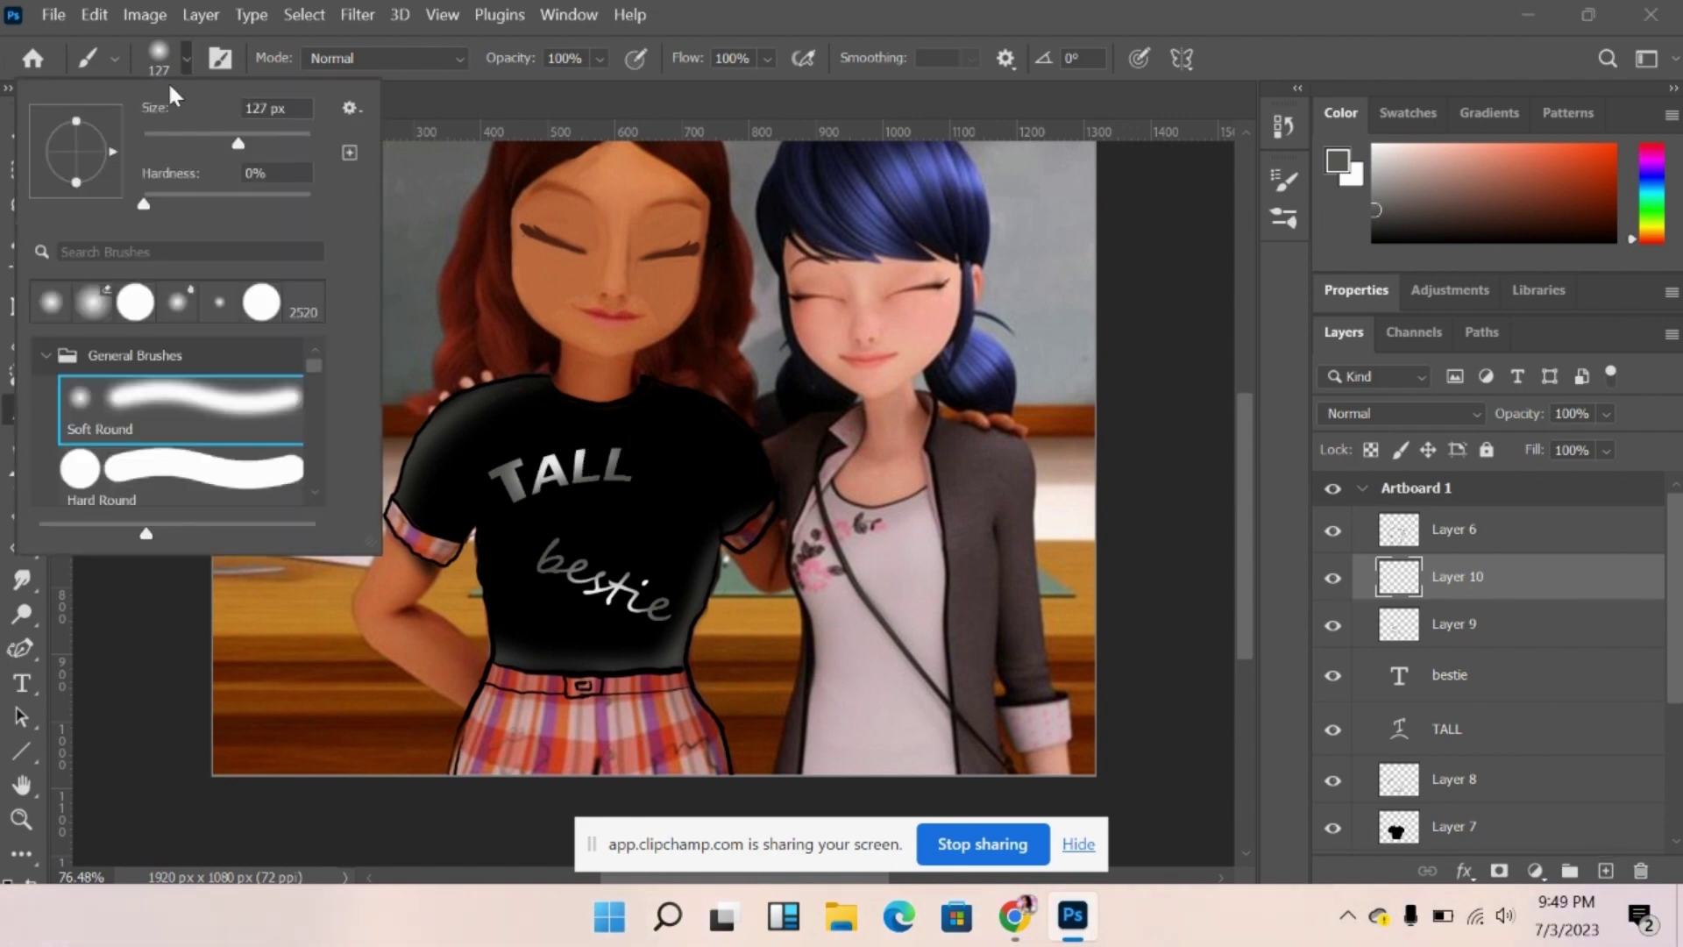
mouse_move(156, 141)
left_mouse_down()
mouse_move(177, 137)
mouse_move(162, 143)
left_mouse_up()
key("Return")
left_click(399, 521, "alt")
mouse_move(395, 526)
left_mouse_down()
mouse_move(394, 512)
mouse_move(455, 551)
mouse_move(390, 526)
mouse_move(410, 541)
left_mouse_up()
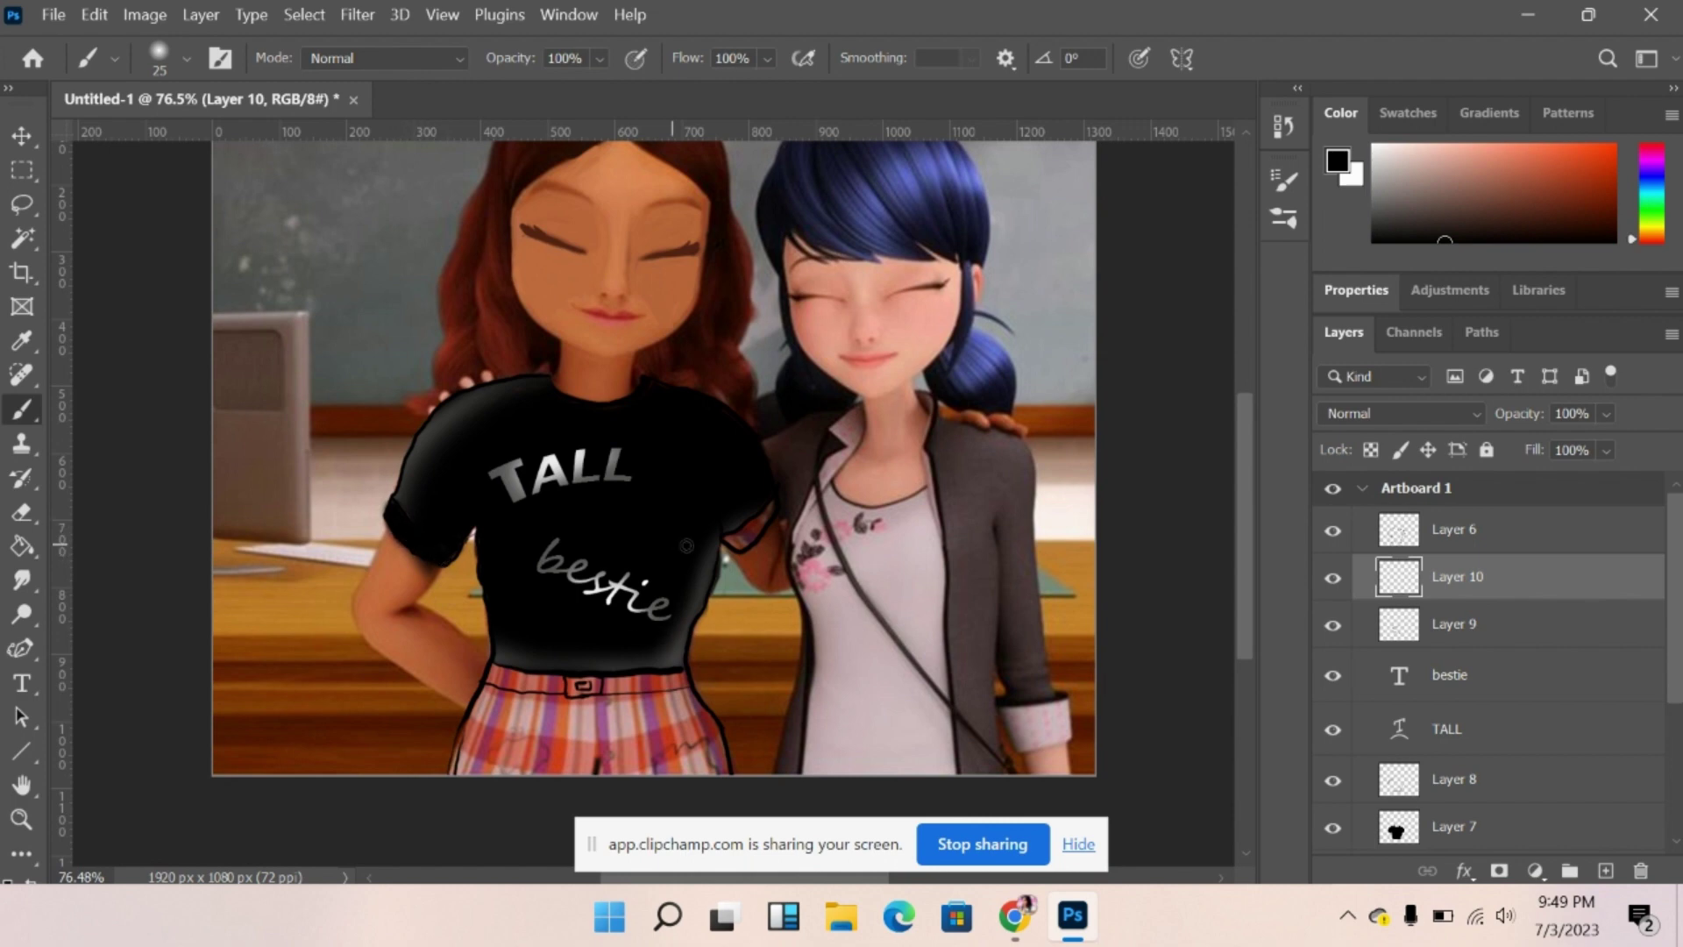
mouse_move(762, 535)
left_mouse_down()
mouse_move(734, 550)
mouse_move(771, 504)
mouse_move(750, 541)
left_mouse_up()
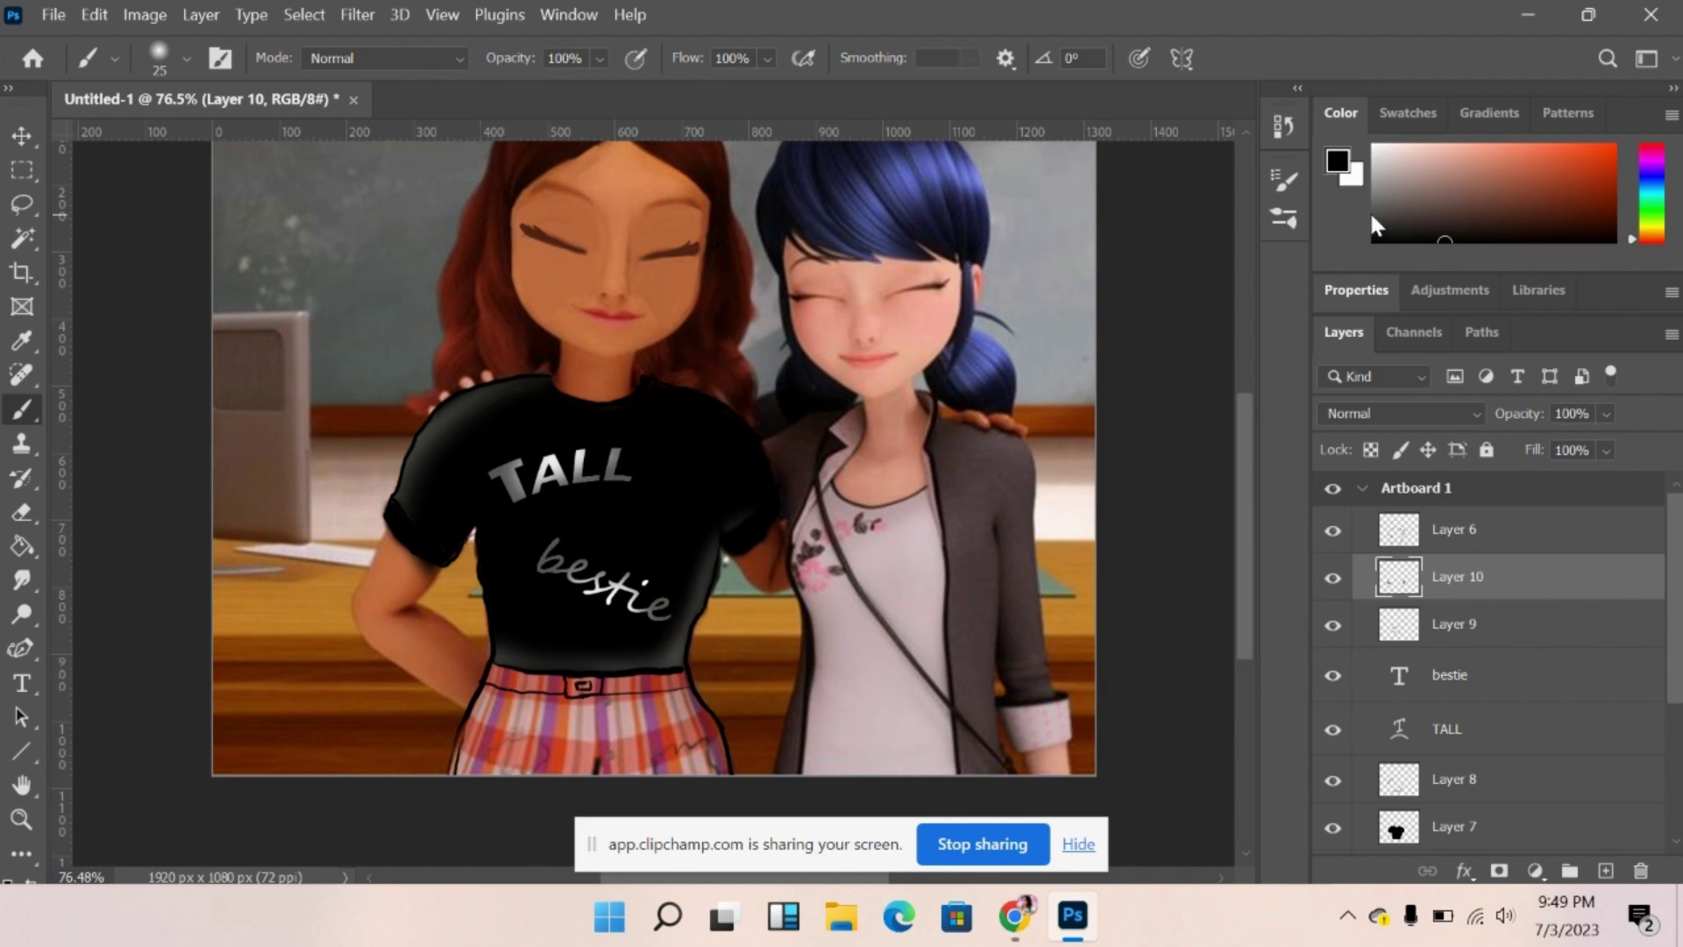
left_click(1380, 223)
mouse_move(491, 678)
left_mouse_down()
mouse_move(535, 677)
mouse_move(490, 675)
mouse_move(519, 681)
mouse_move(509, 689)
mouse_move(682, 679)
mouse_move(646, 691)
left_mouse_up()
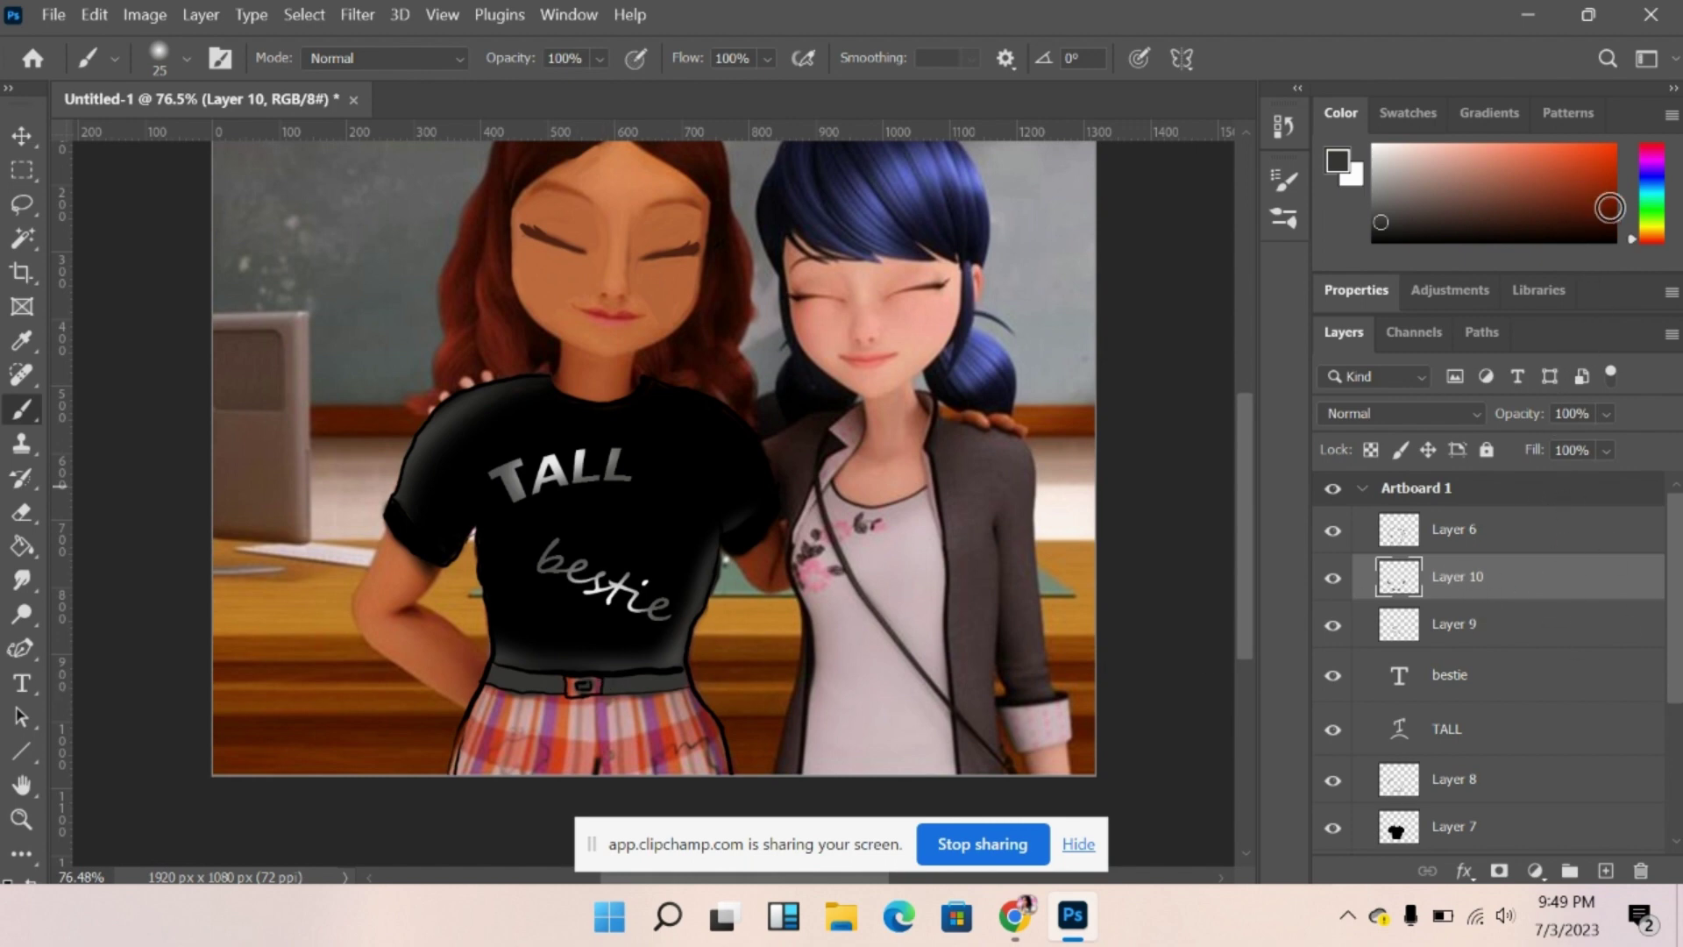
Paint the plaid trousers over in a muted denim blue, enlarging the soft brush to 53 px.
left_click(1652, 181)
left_click(1495, 182)
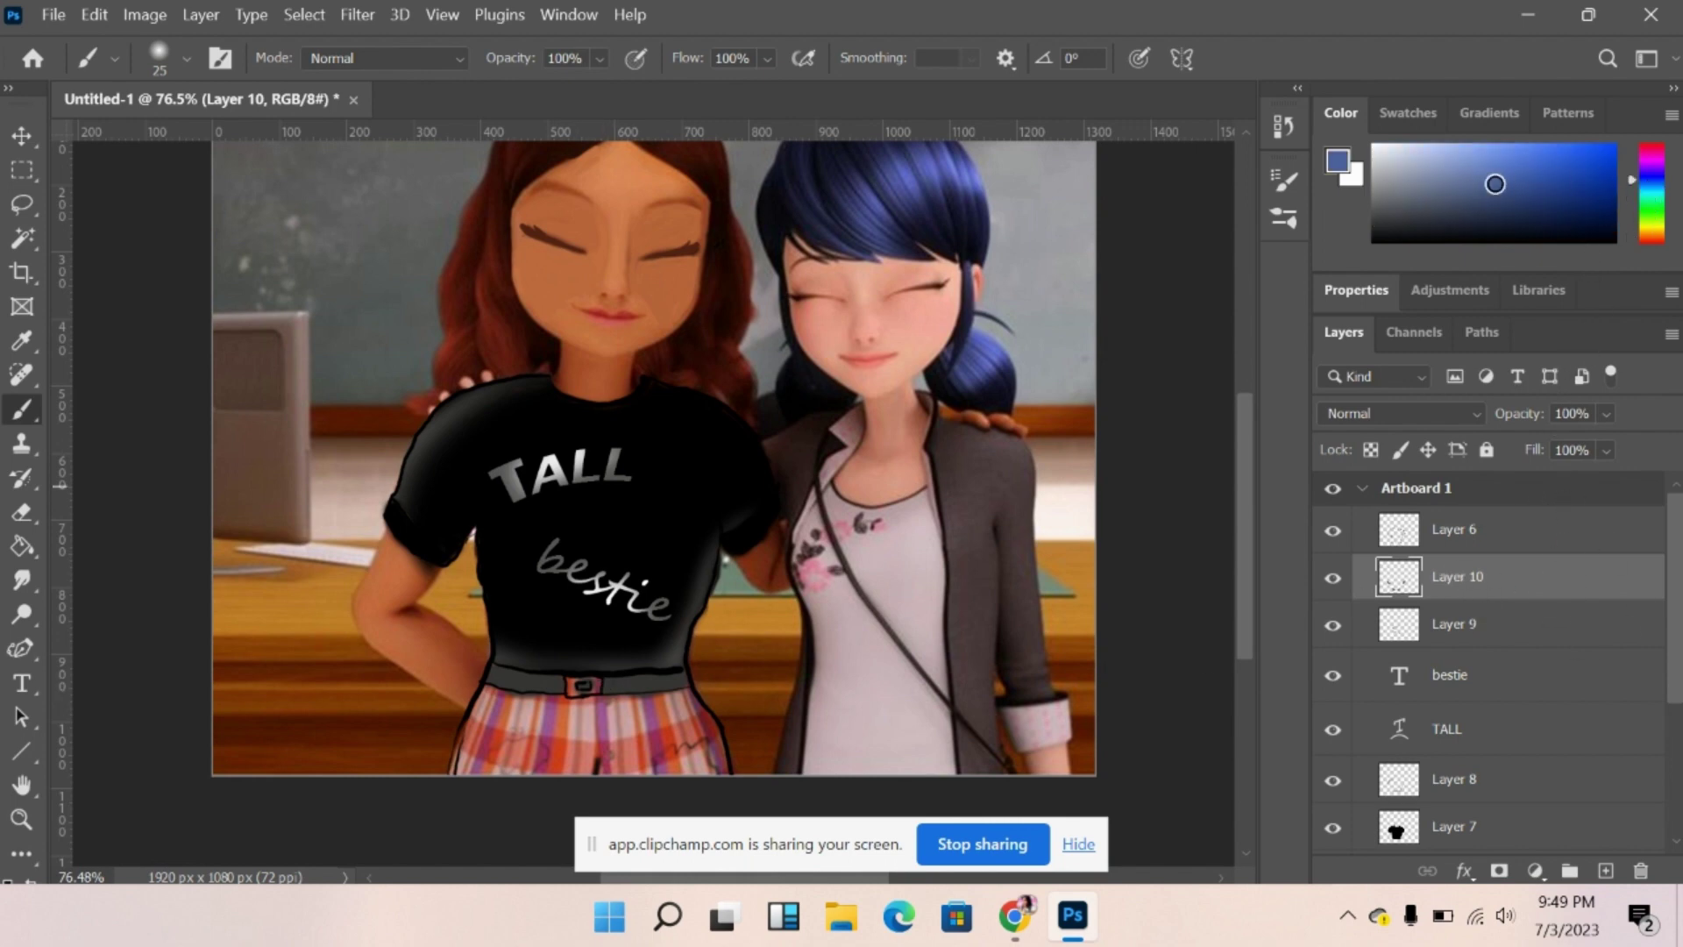
left_click_drag(492, 710, 463, 780)
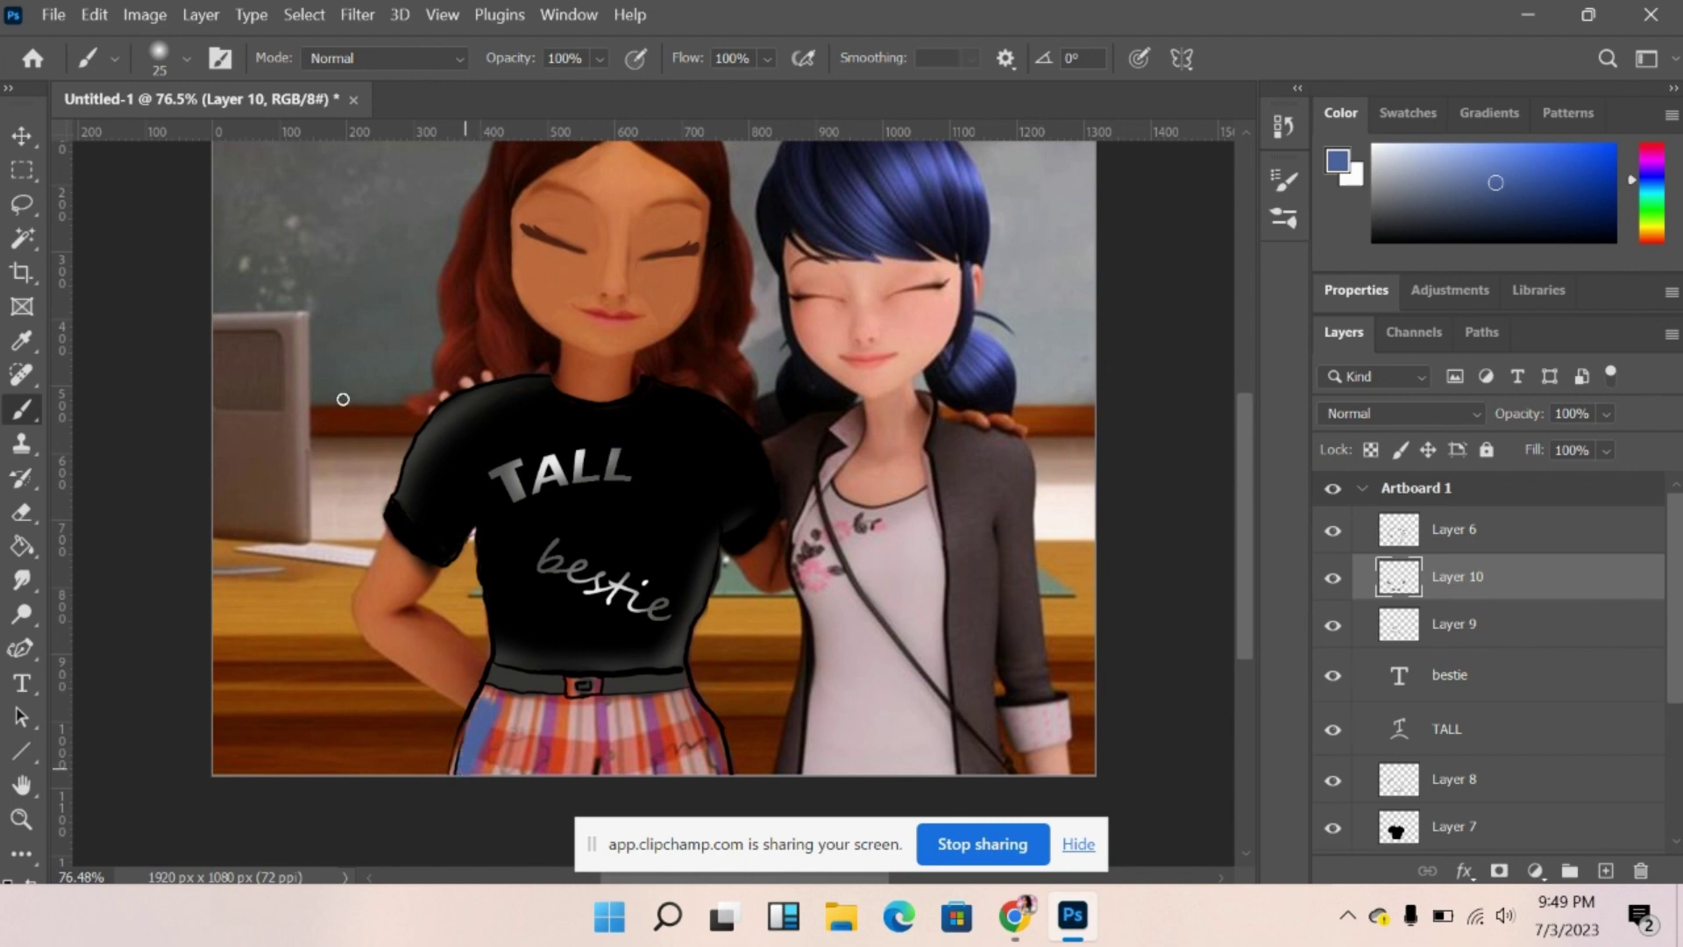
left_click(186, 59)
left_click(184, 131)
left_click(519, 724)
mouse_move(519, 724)
left_mouse_down()
mouse_move(486, 760)
mouse_move(477, 744)
mouse_move(467, 766)
mouse_move(496, 697)
mouse_move(562, 711)
mouse_move(522, 712)
mouse_move(684, 702)
mouse_move(640, 704)
mouse_move(694, 724)
mouse_move(715, 771)
mouse_move(704, 737)
mouse_move(623, 705)
mouse_move(536, 759)
mouse_move(541, 778)
mouse_move(515, 729)
mouse_move(504, 793)
left_mouse_up()
Try to brush a lighter grey highlight along the belt at 53 px.
left_click(1389, 184)
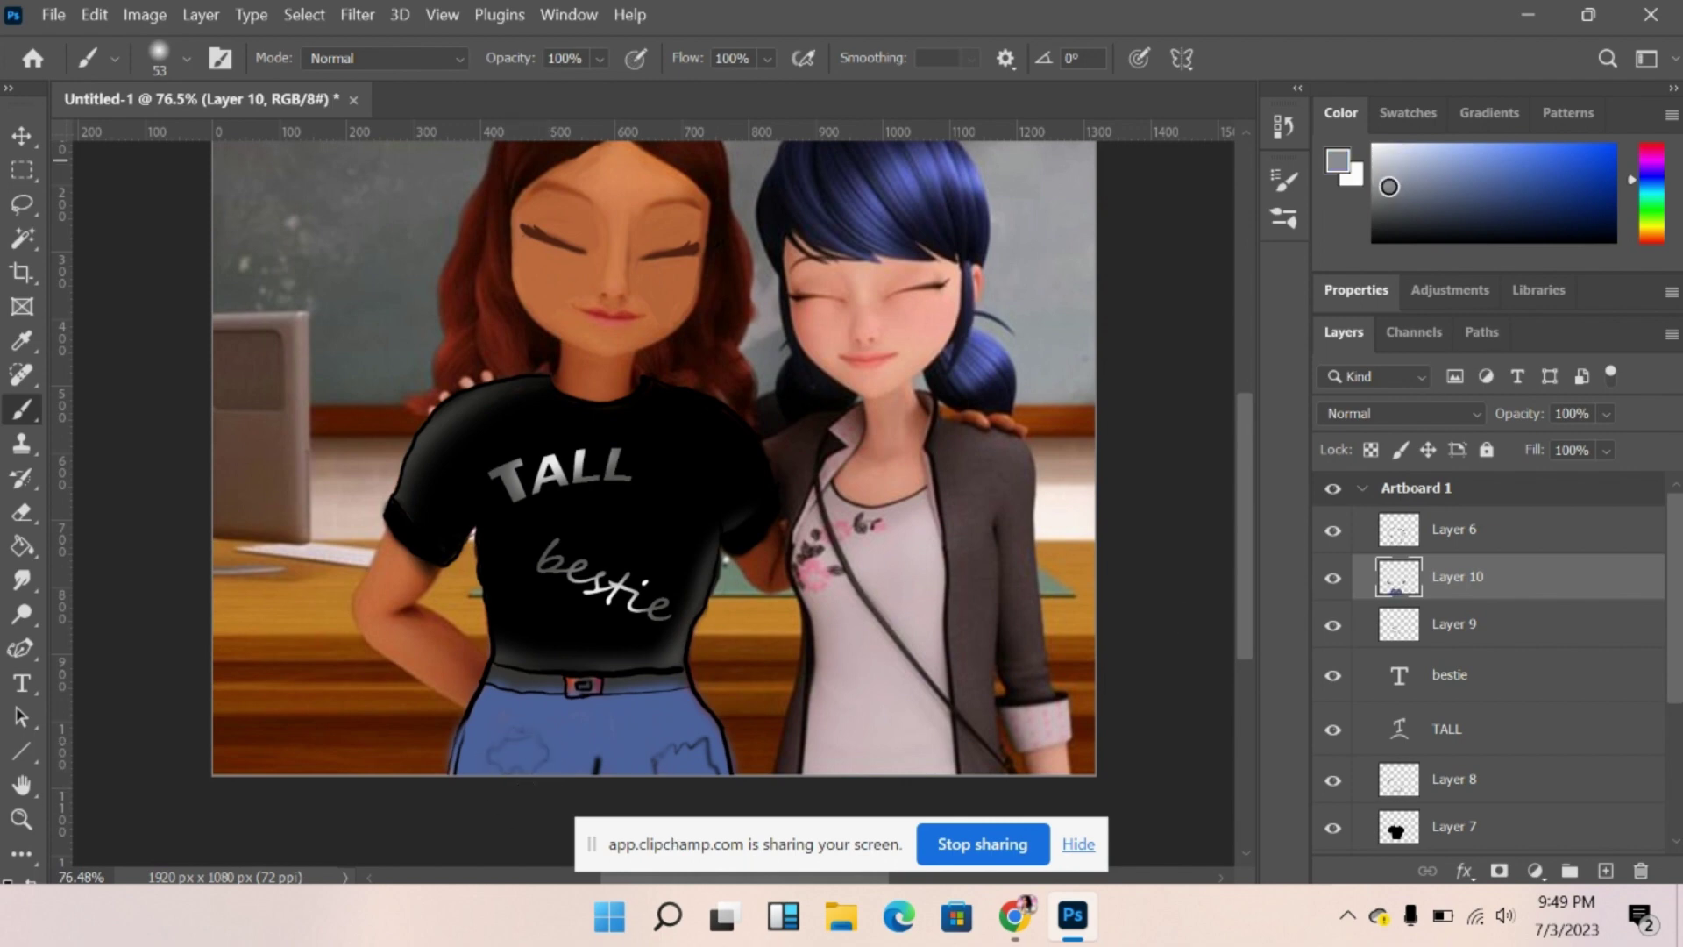
left_click_drag(525, 682, 504, 681)
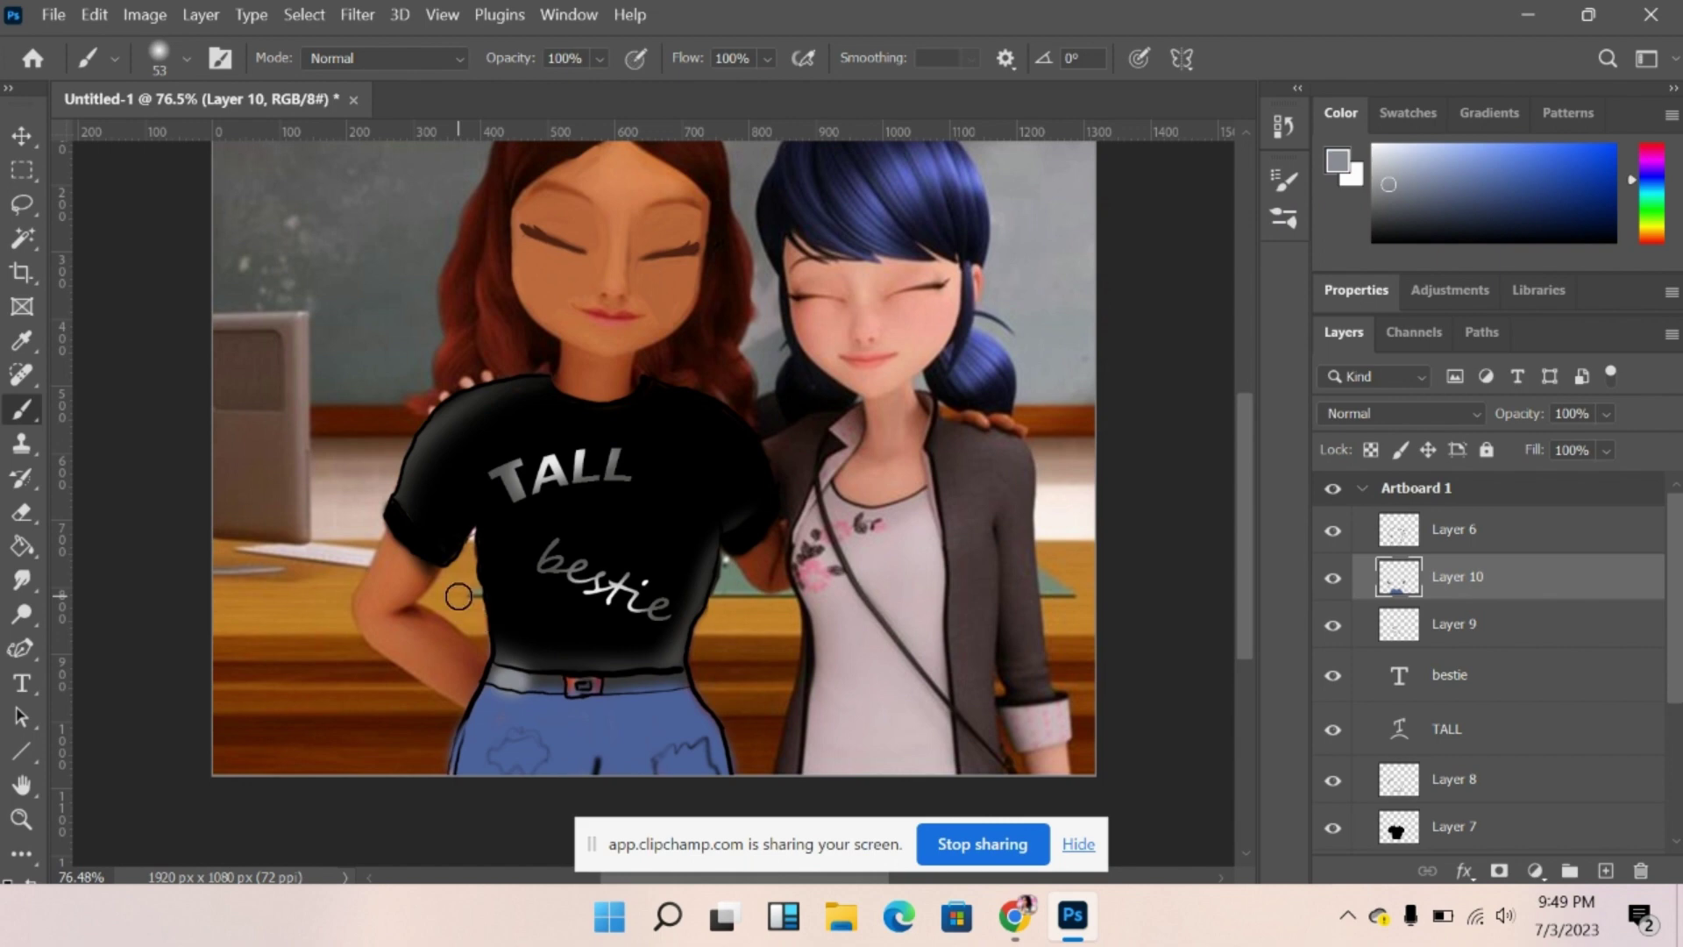
key("ctrl+z")
Sample the belt's dark grey and repaint the belt on both sides of the buckle with a 12 px brush at 100% hardness.
left_click(23, 338)
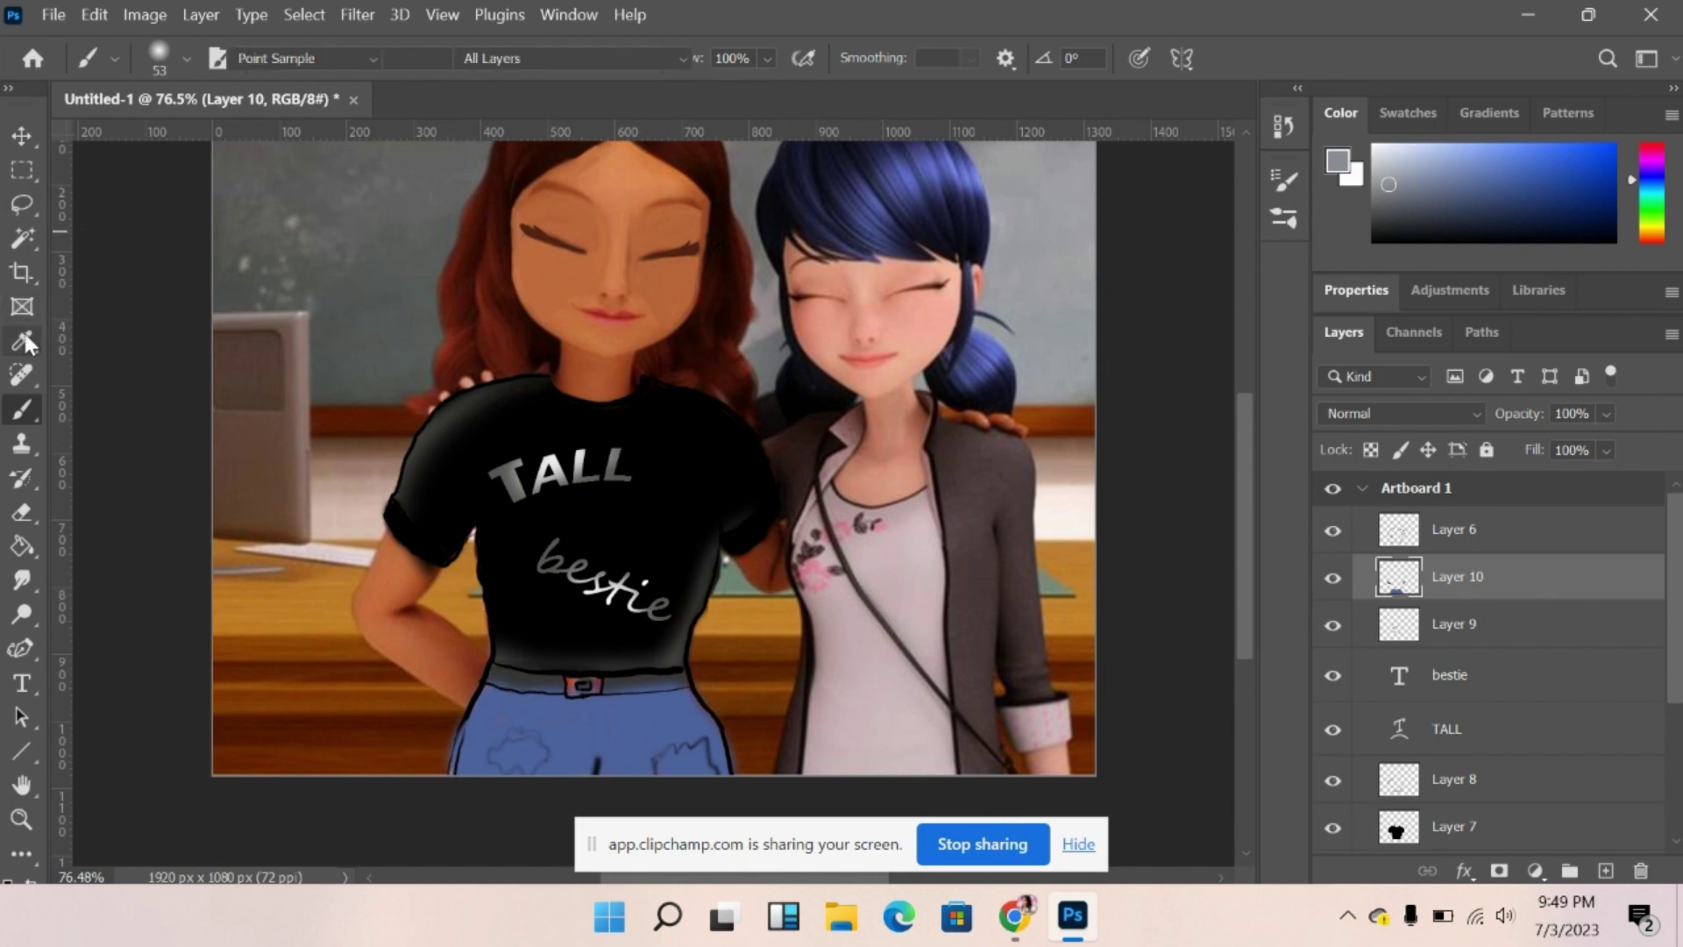
left_click(517, 675)
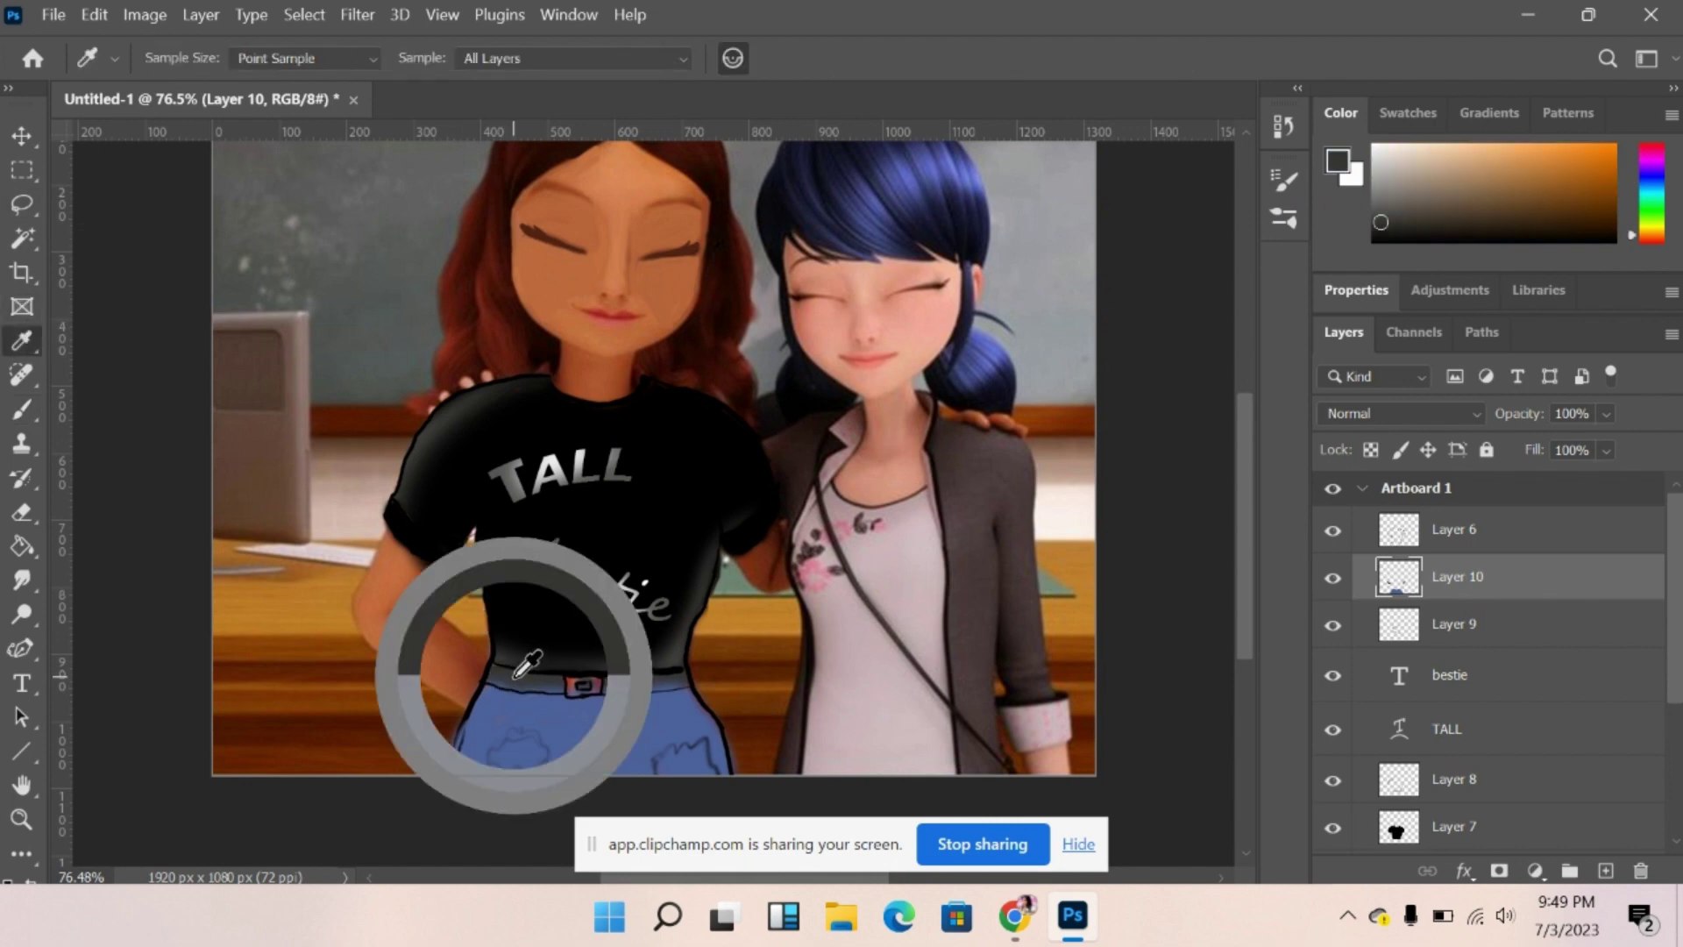
left_click(23, 409)
left_click(159, 59)
left_click_drag(159, 136, 156, 140)
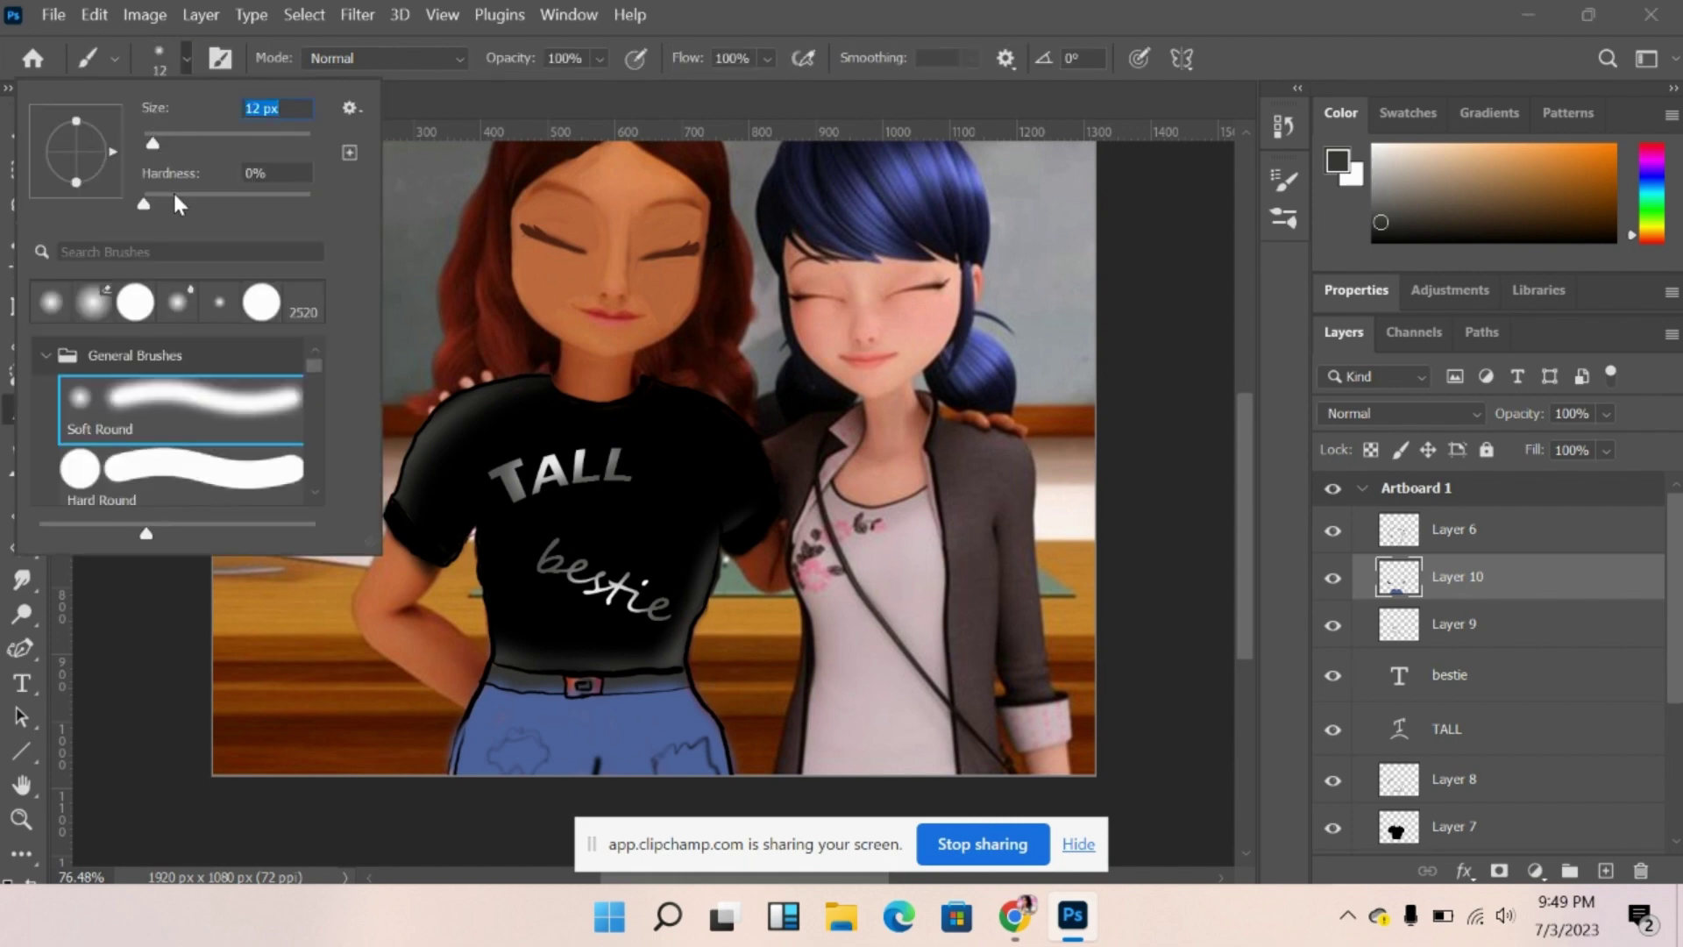
left_click_drag(144, 204, 333, 219)
left_click(510, 680)
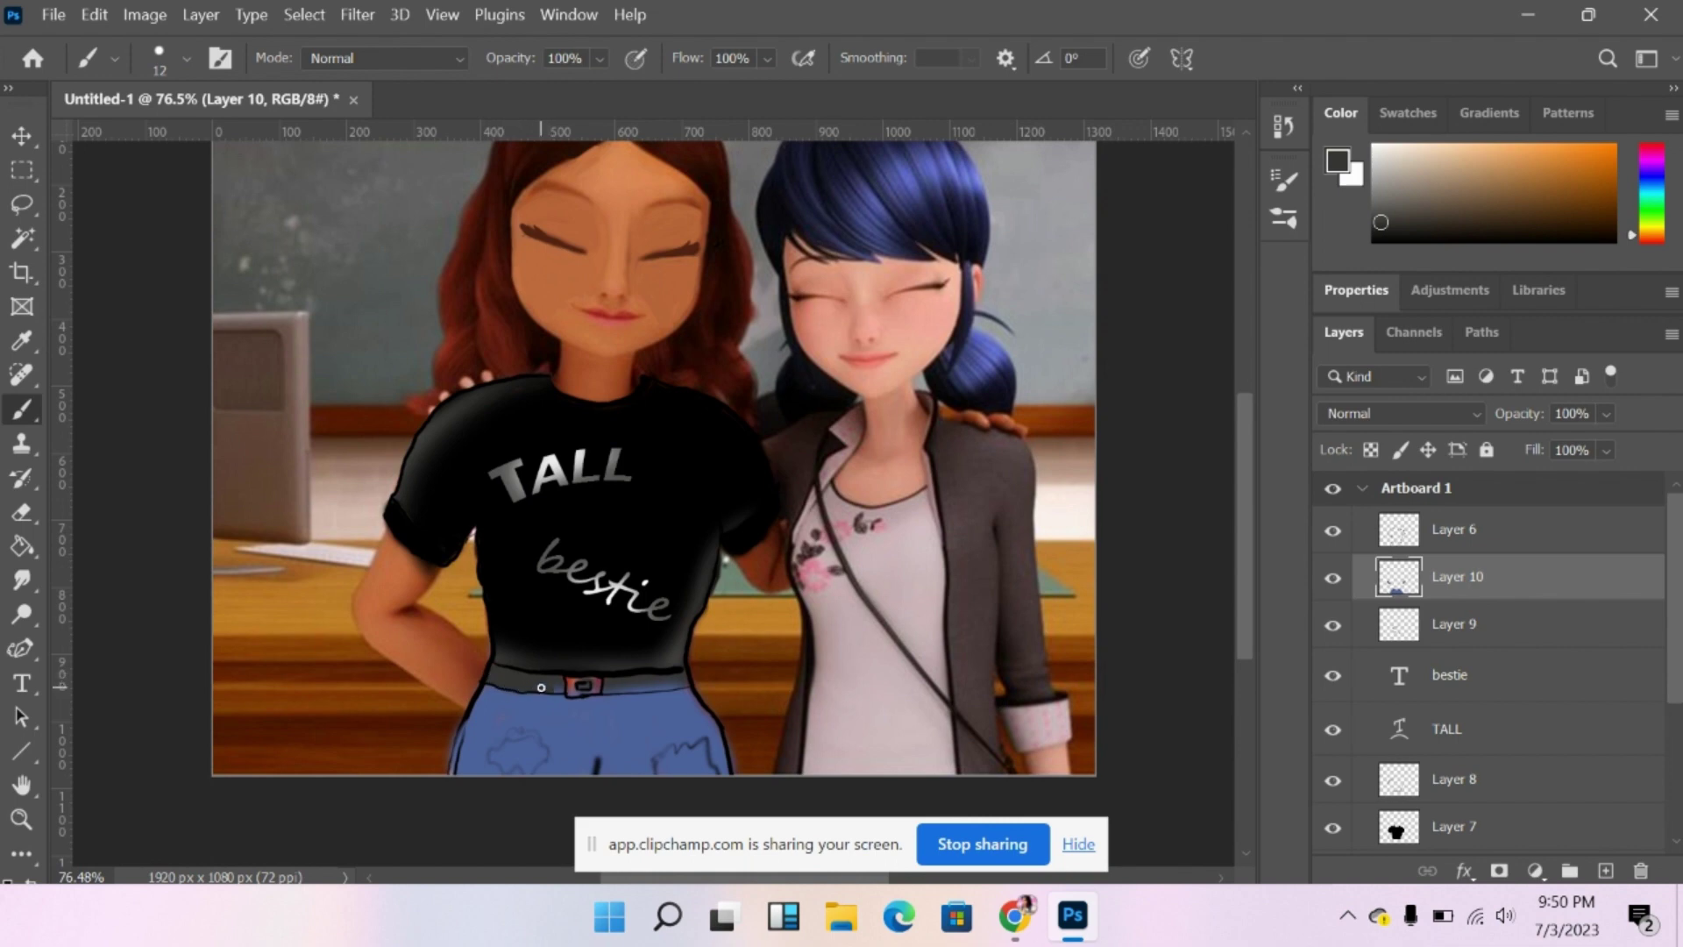
left_click(29, 854)
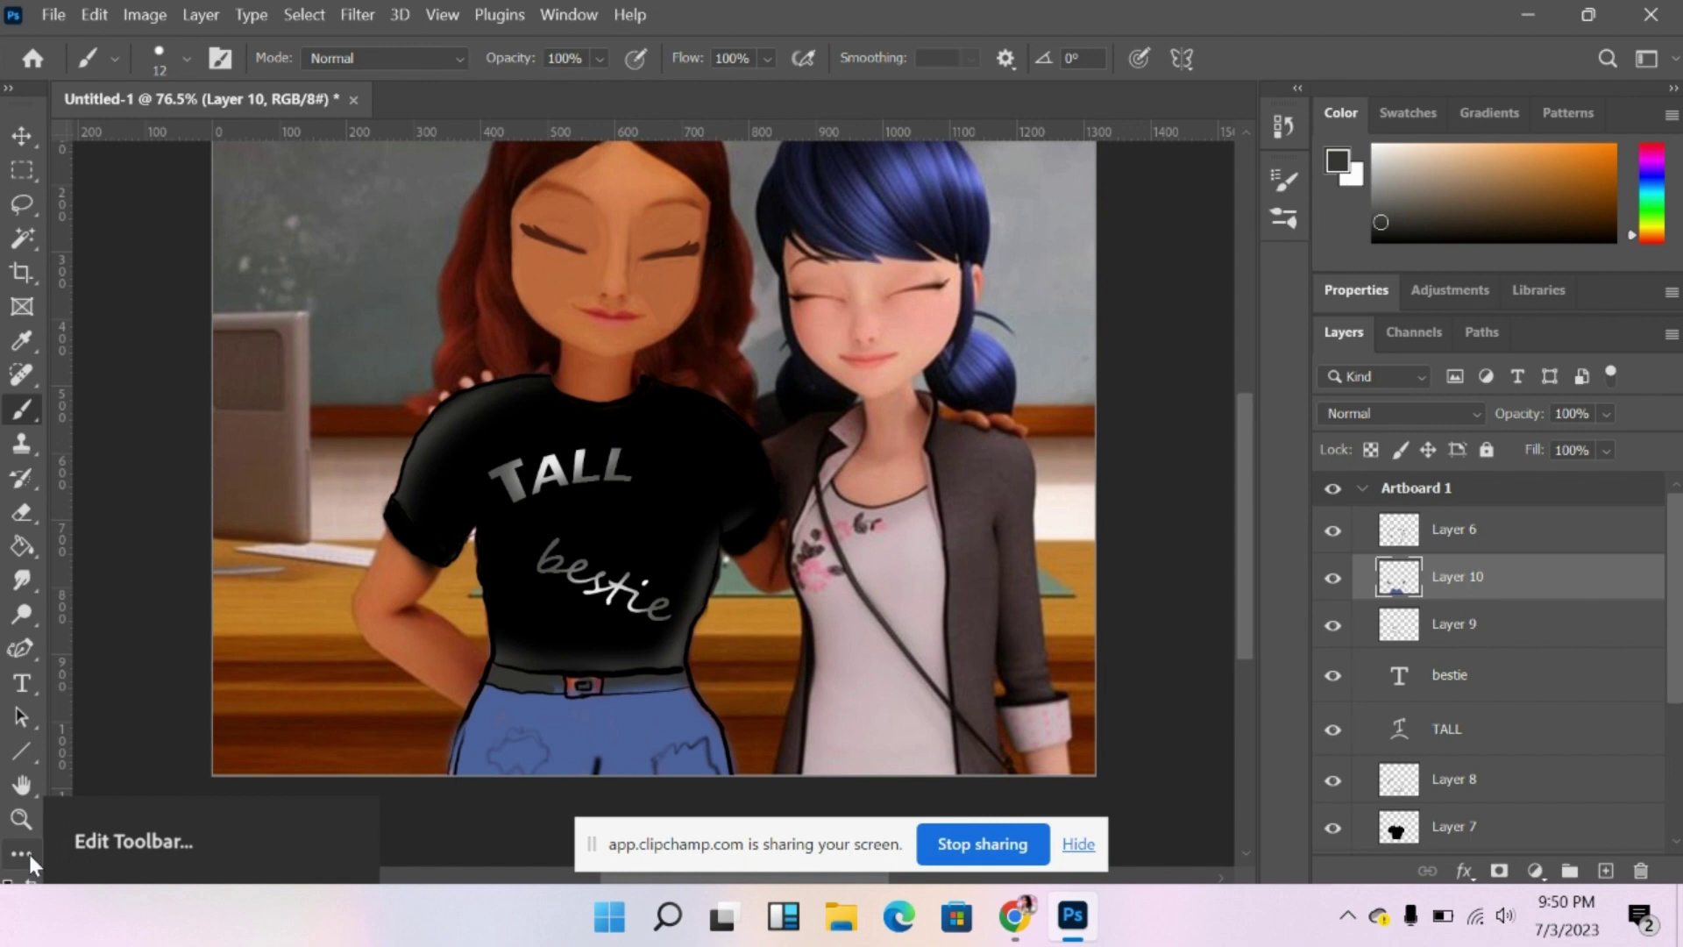
left_click(535, 673)
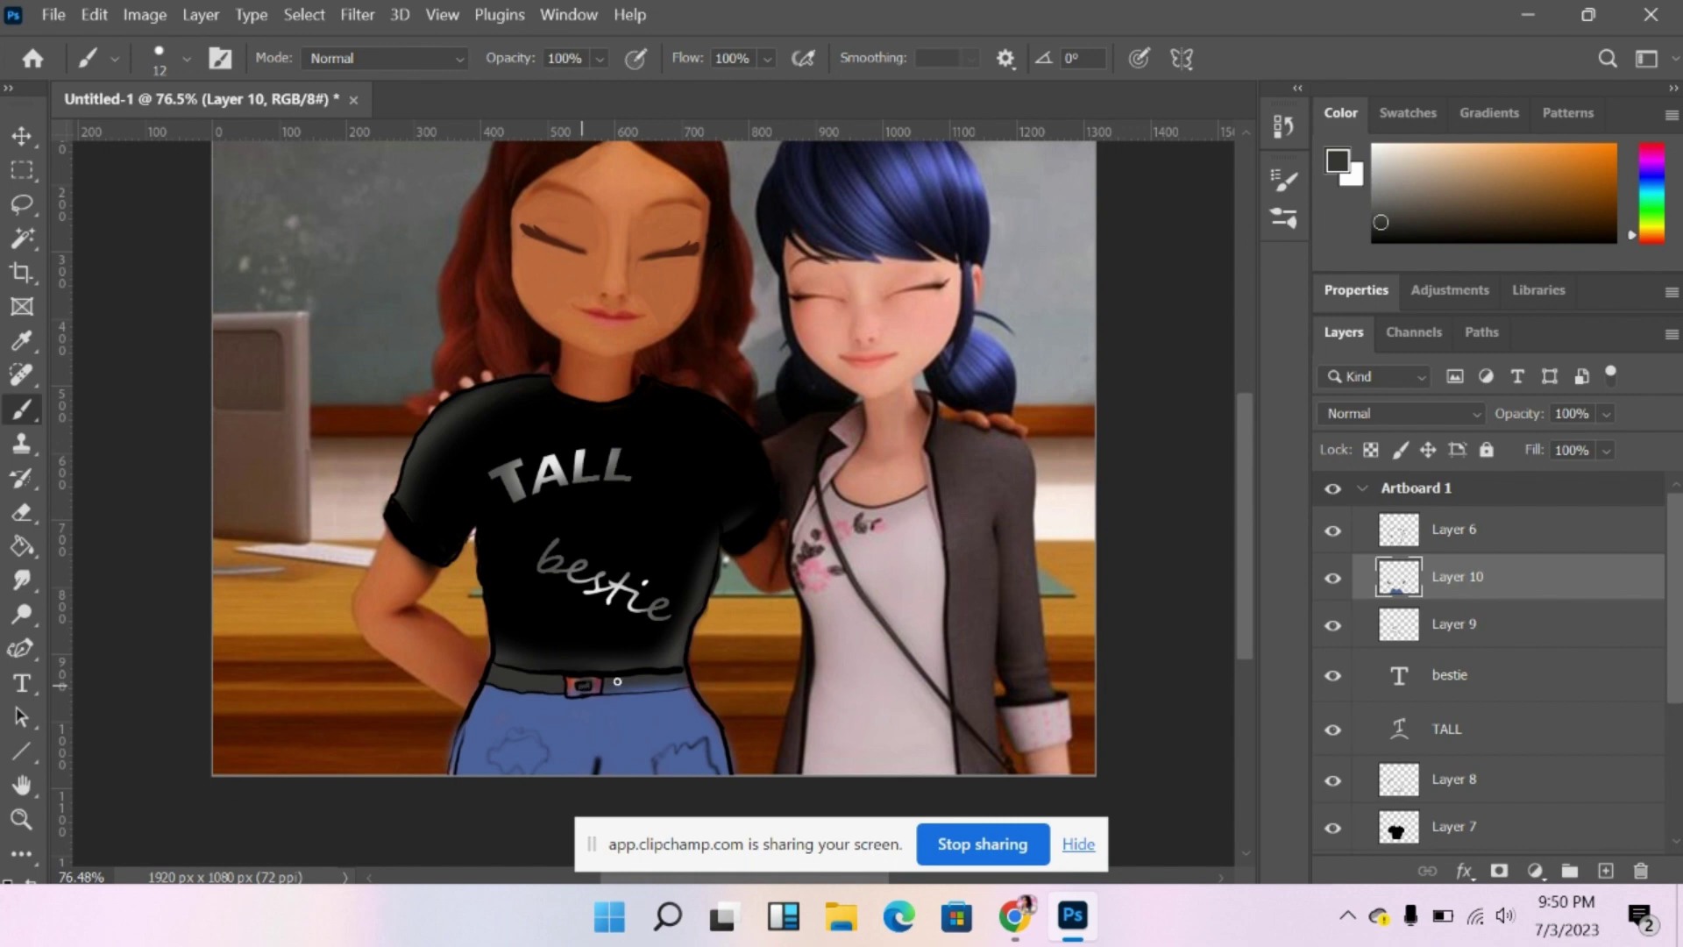
left_click_drag(610, 685, 681, 685)
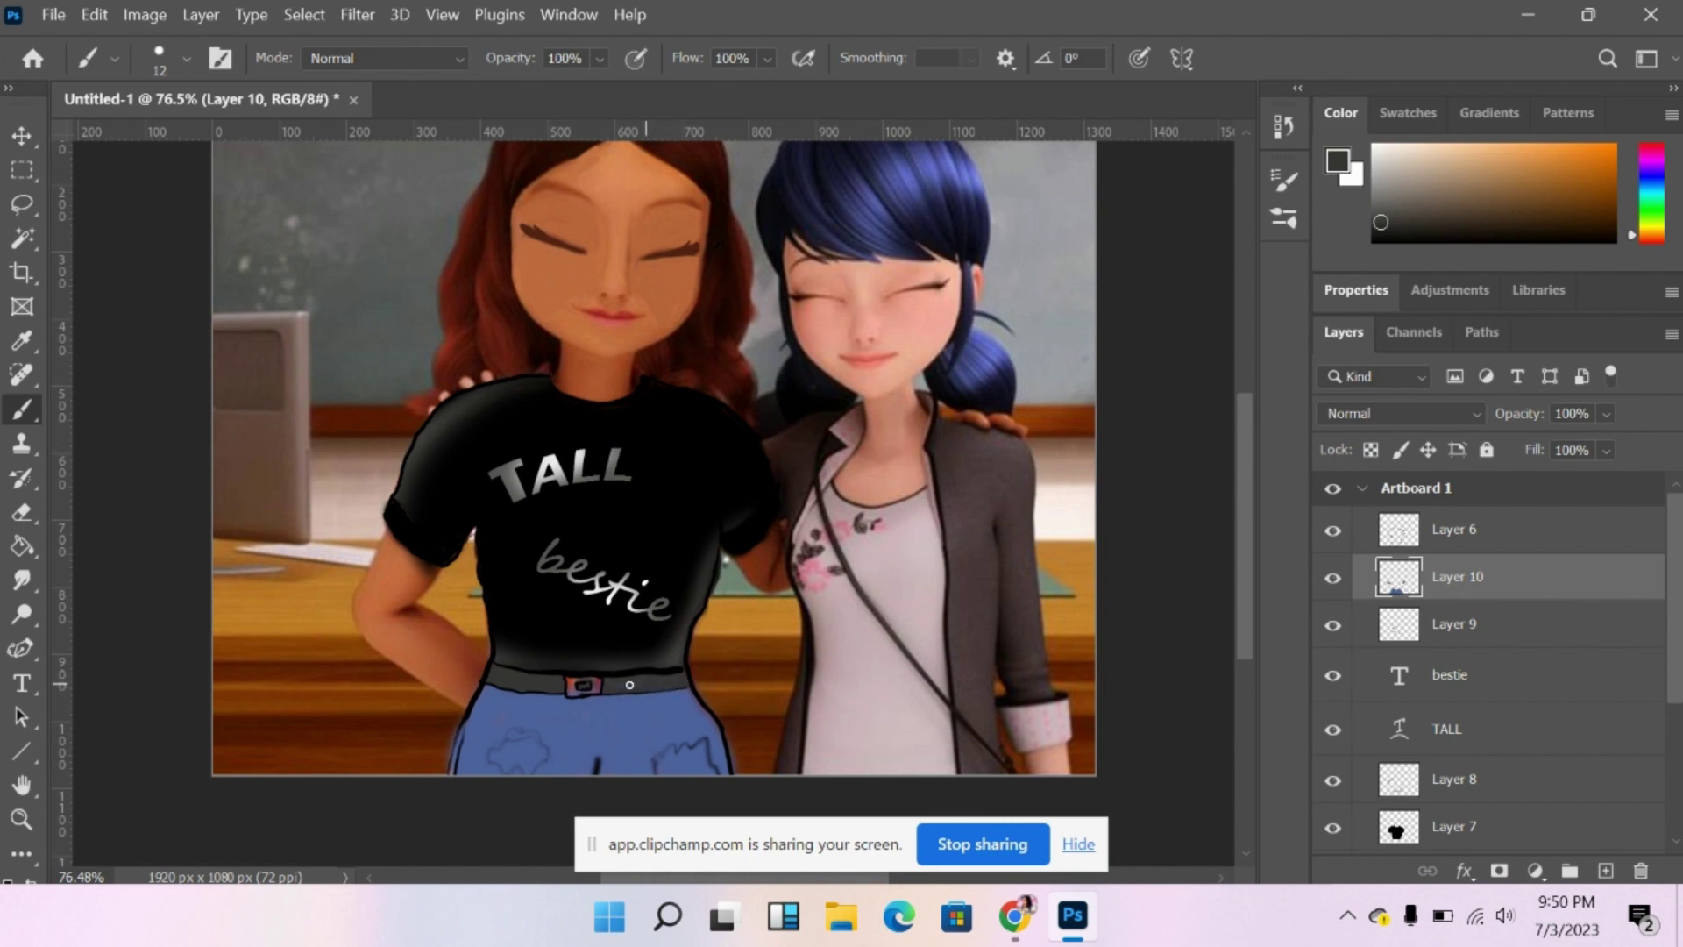
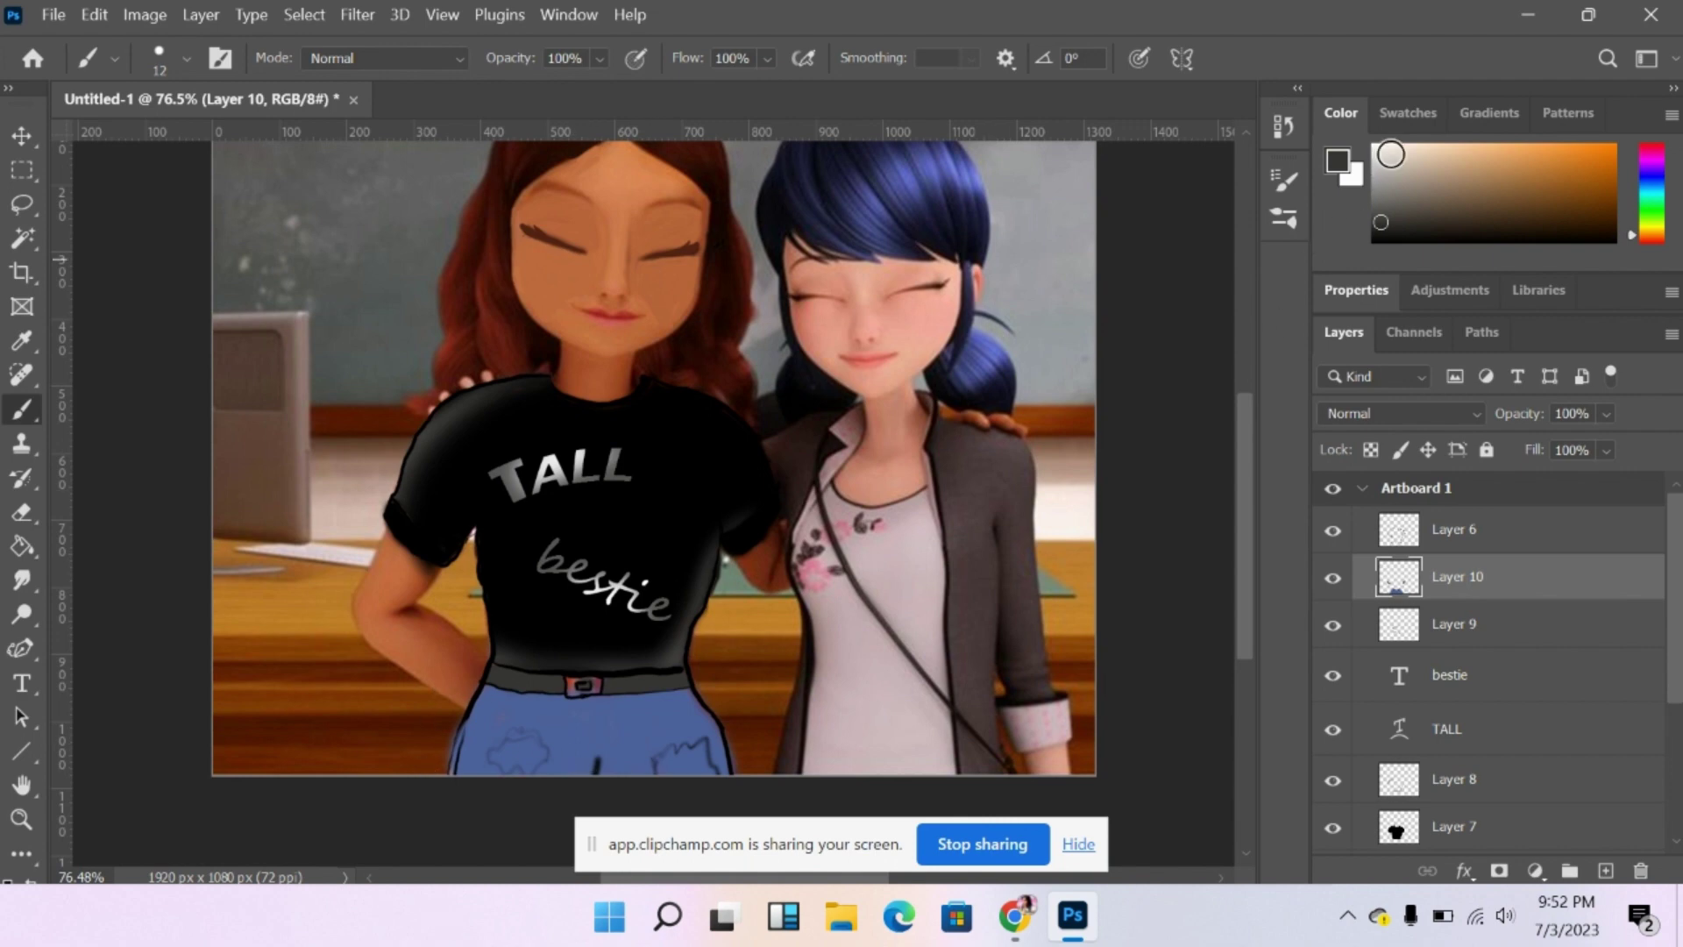
Scribble white frayed threads inside the ripped patch on her jeans nearest the bent elbow with a 1 px brush.
left_click(1384, 163)
left_click(1374, 145)
left_click(184, 61)
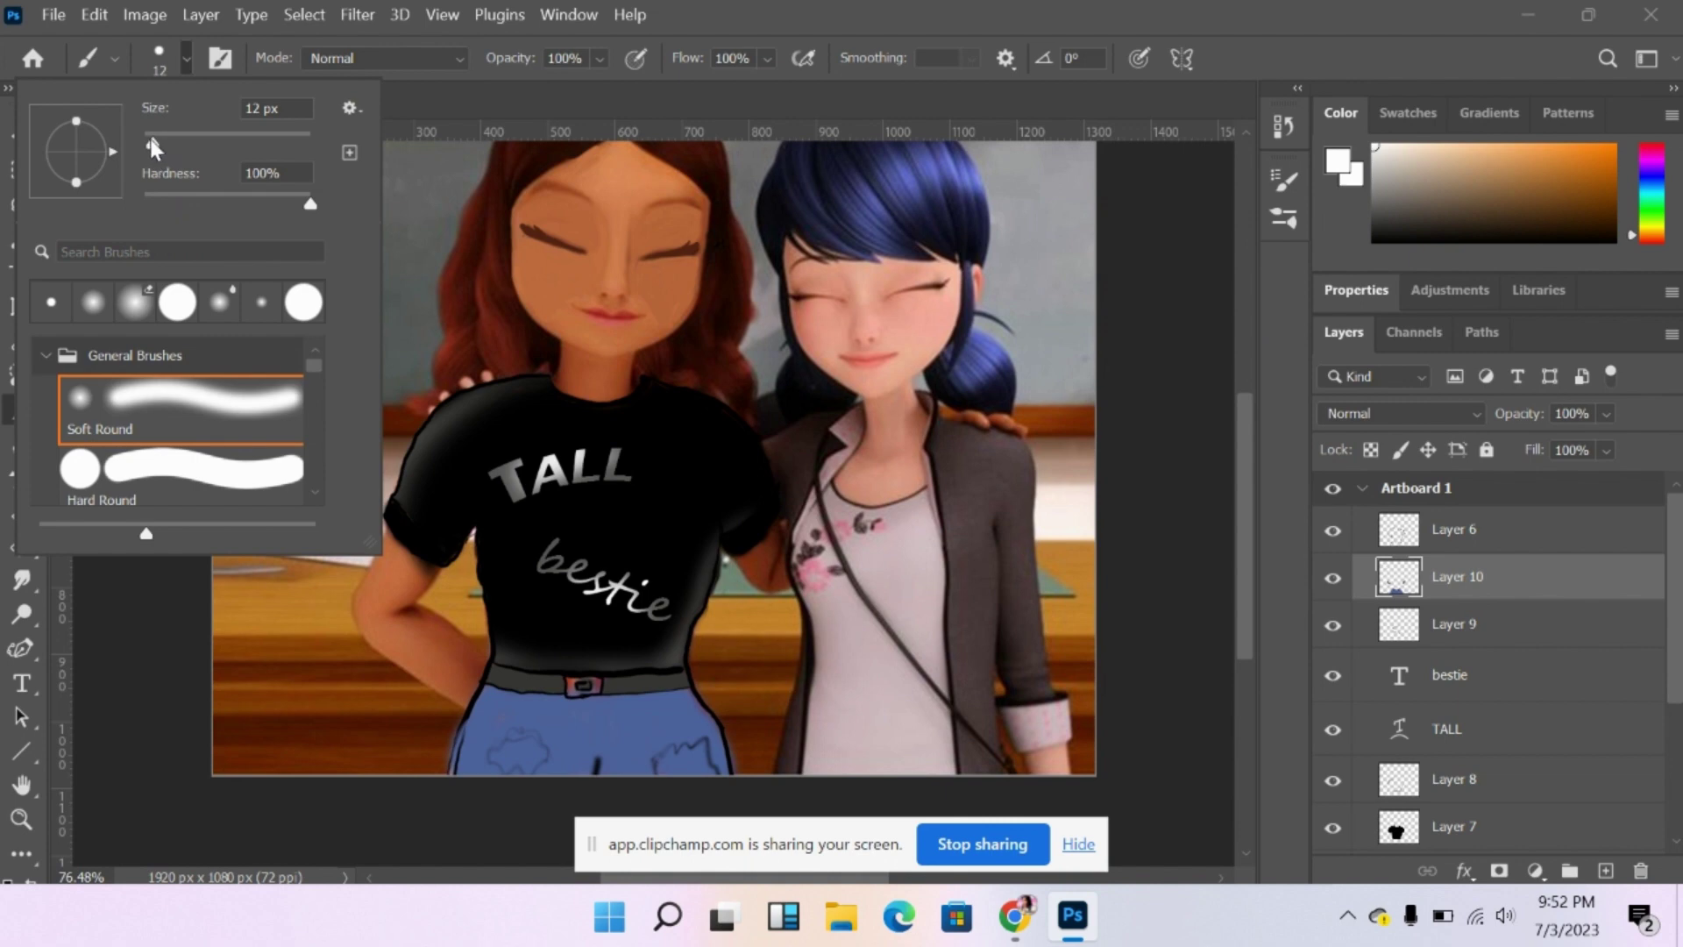
left_click_drag(149, 139, 145, 137)
key("Return")
mouse_move(504, 745)
left_mouse_down()
mouse_move(538, 733)
mouse_move(510, 761)
mouse_move(497, 747)
mouse_move(516, 766)
mouse_move(543, 752)
mouse_move(516, 765)
mouse_move(526, 754)
left_mouse_up()
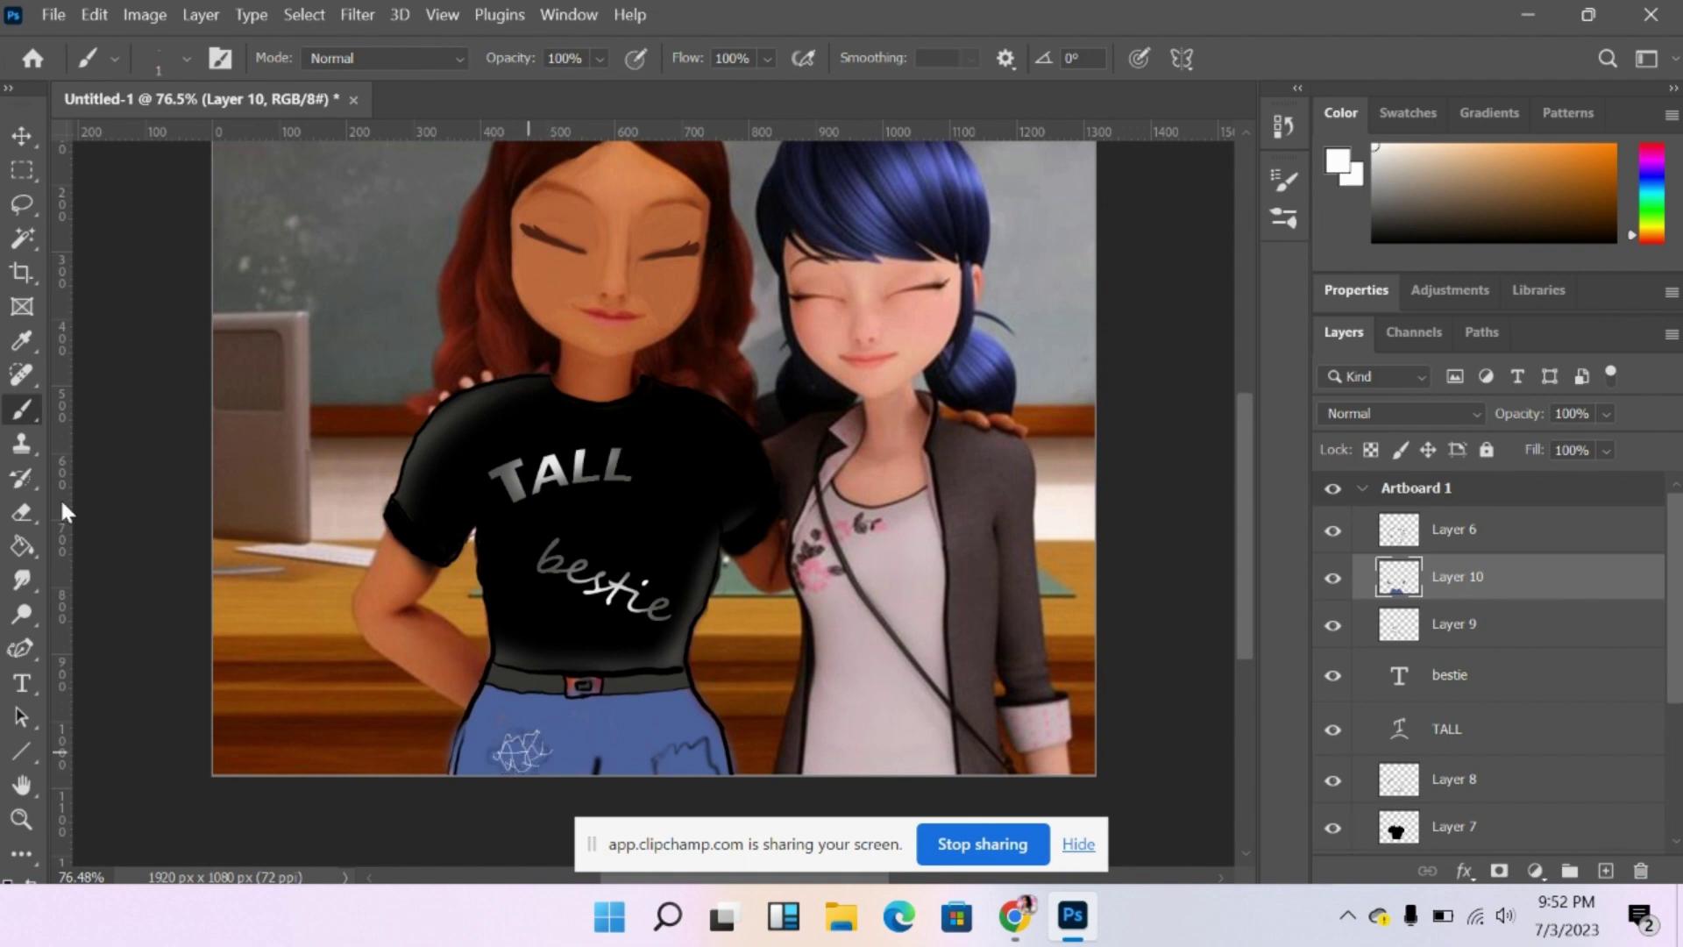
Soften the white threads of that ripped patch with the 25 px Blur tool.
left_click(33, 578)
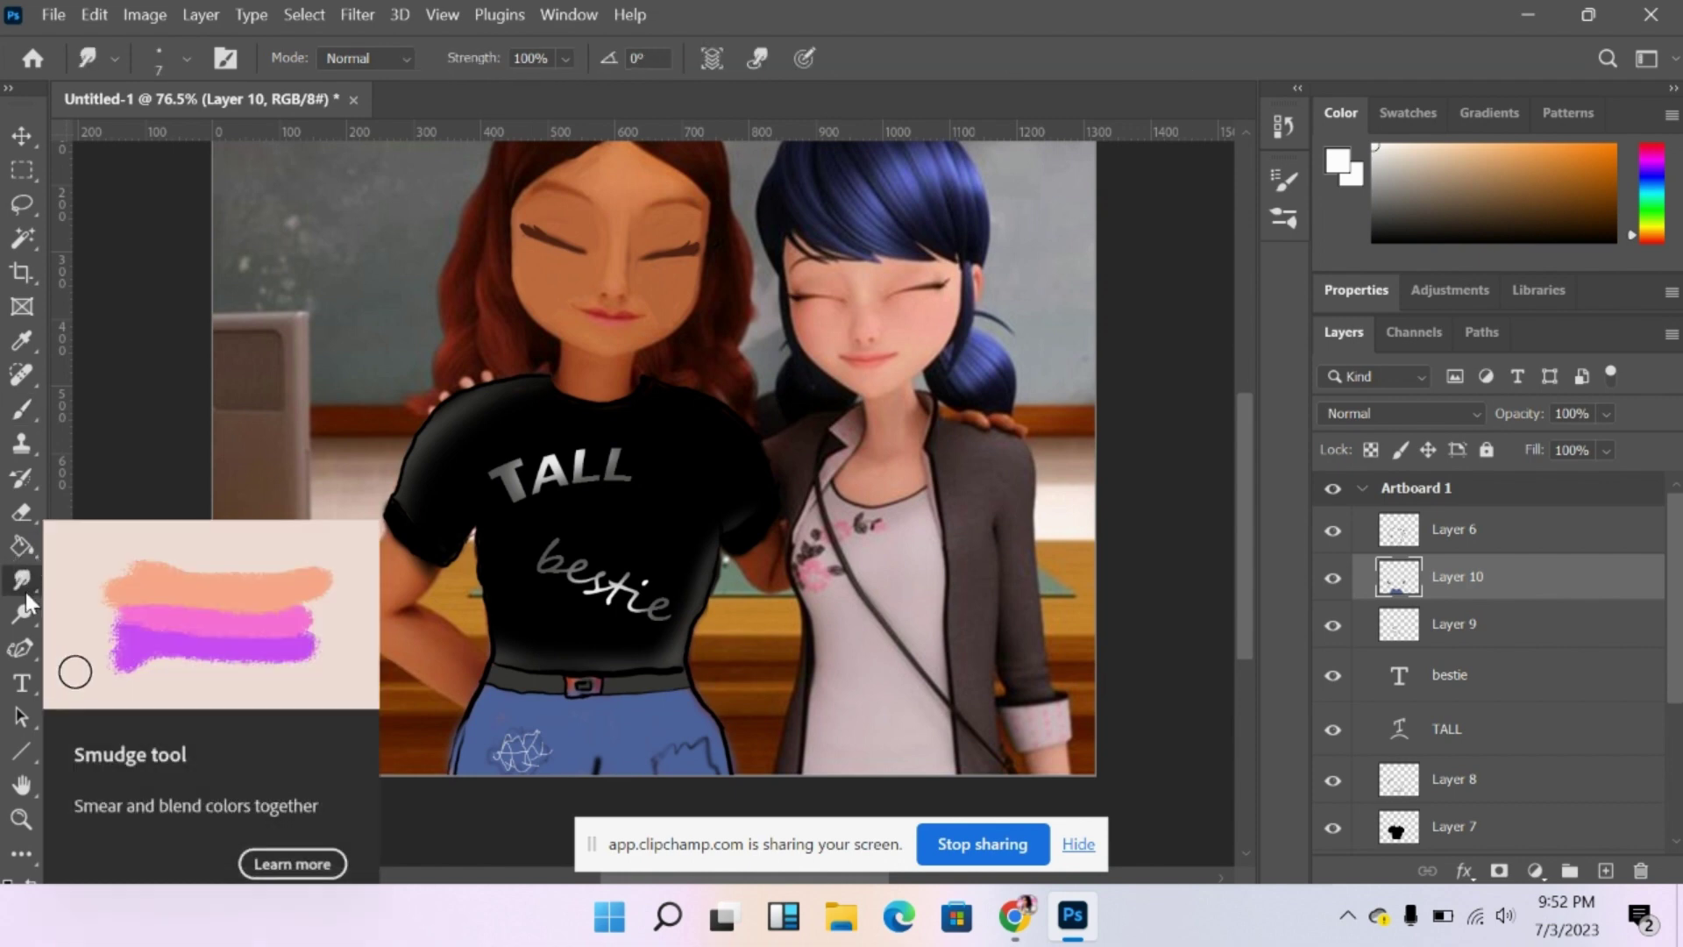
left_click(17, 585)
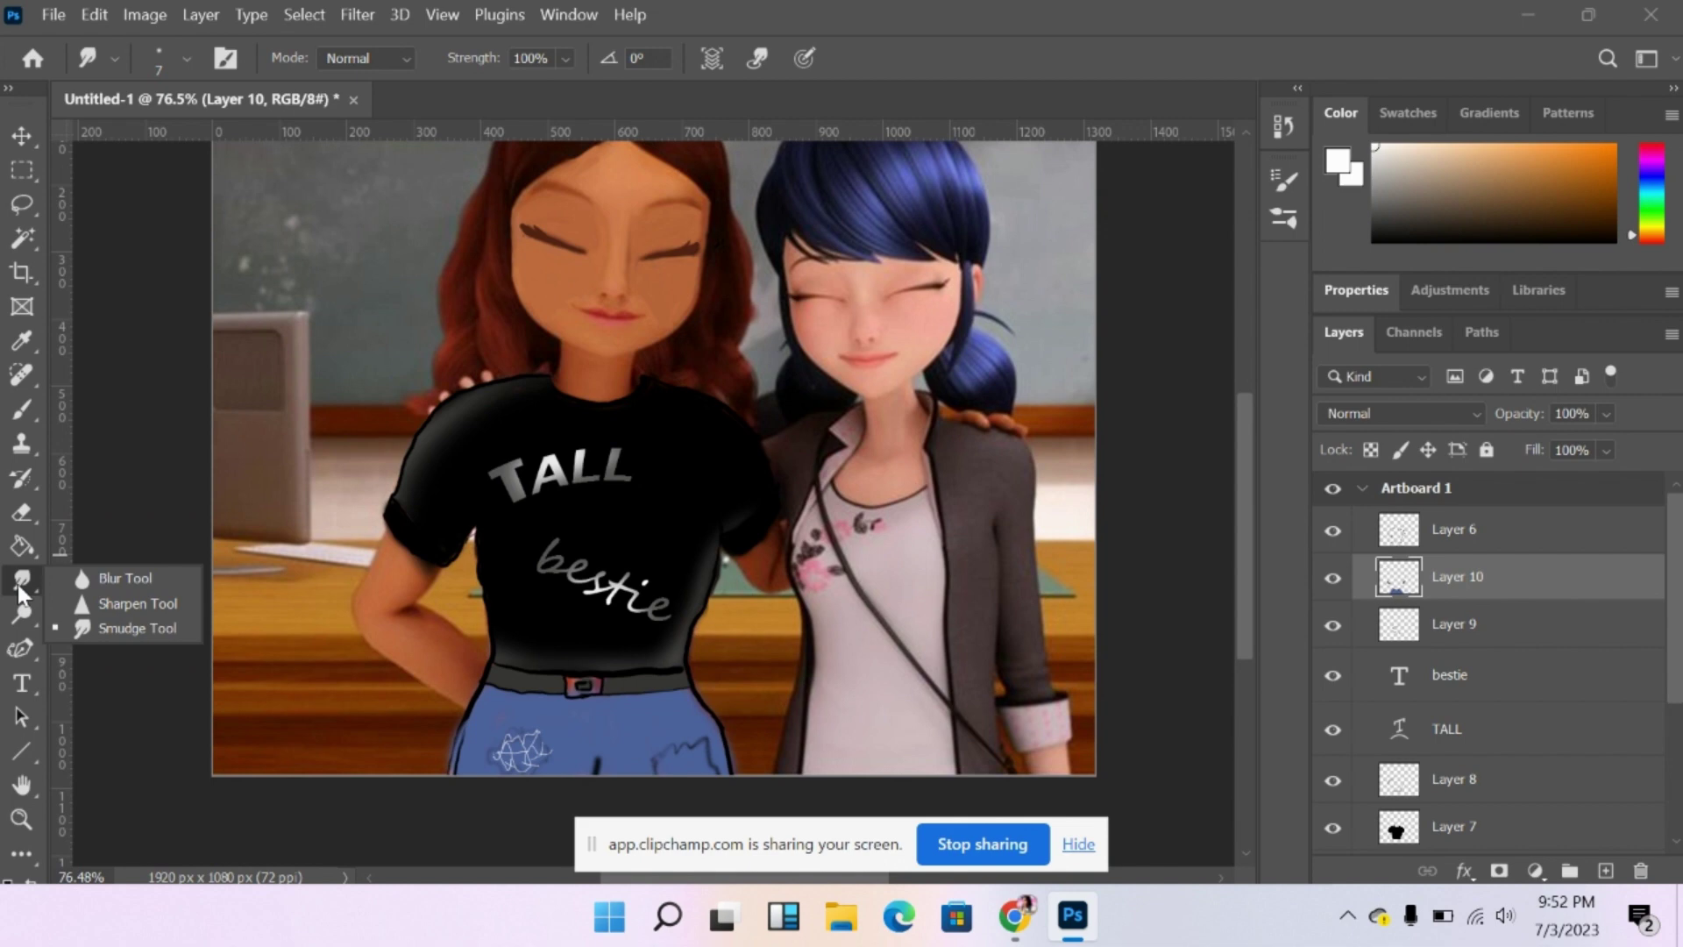
left_click(100, 580)
mouse_move(561, 719)
left_mouse_down()
mouse_move(522, 731)
mouse_move(552, 776)
mouse_move(538, 732)
mouse_move(524, 784)
mouse_move(503, 727)
mouse_move(490, 739)
mouse_move(548, 749)
mouse_move(525, 715)
mouse_move(487, 775)
left_mouse_up()
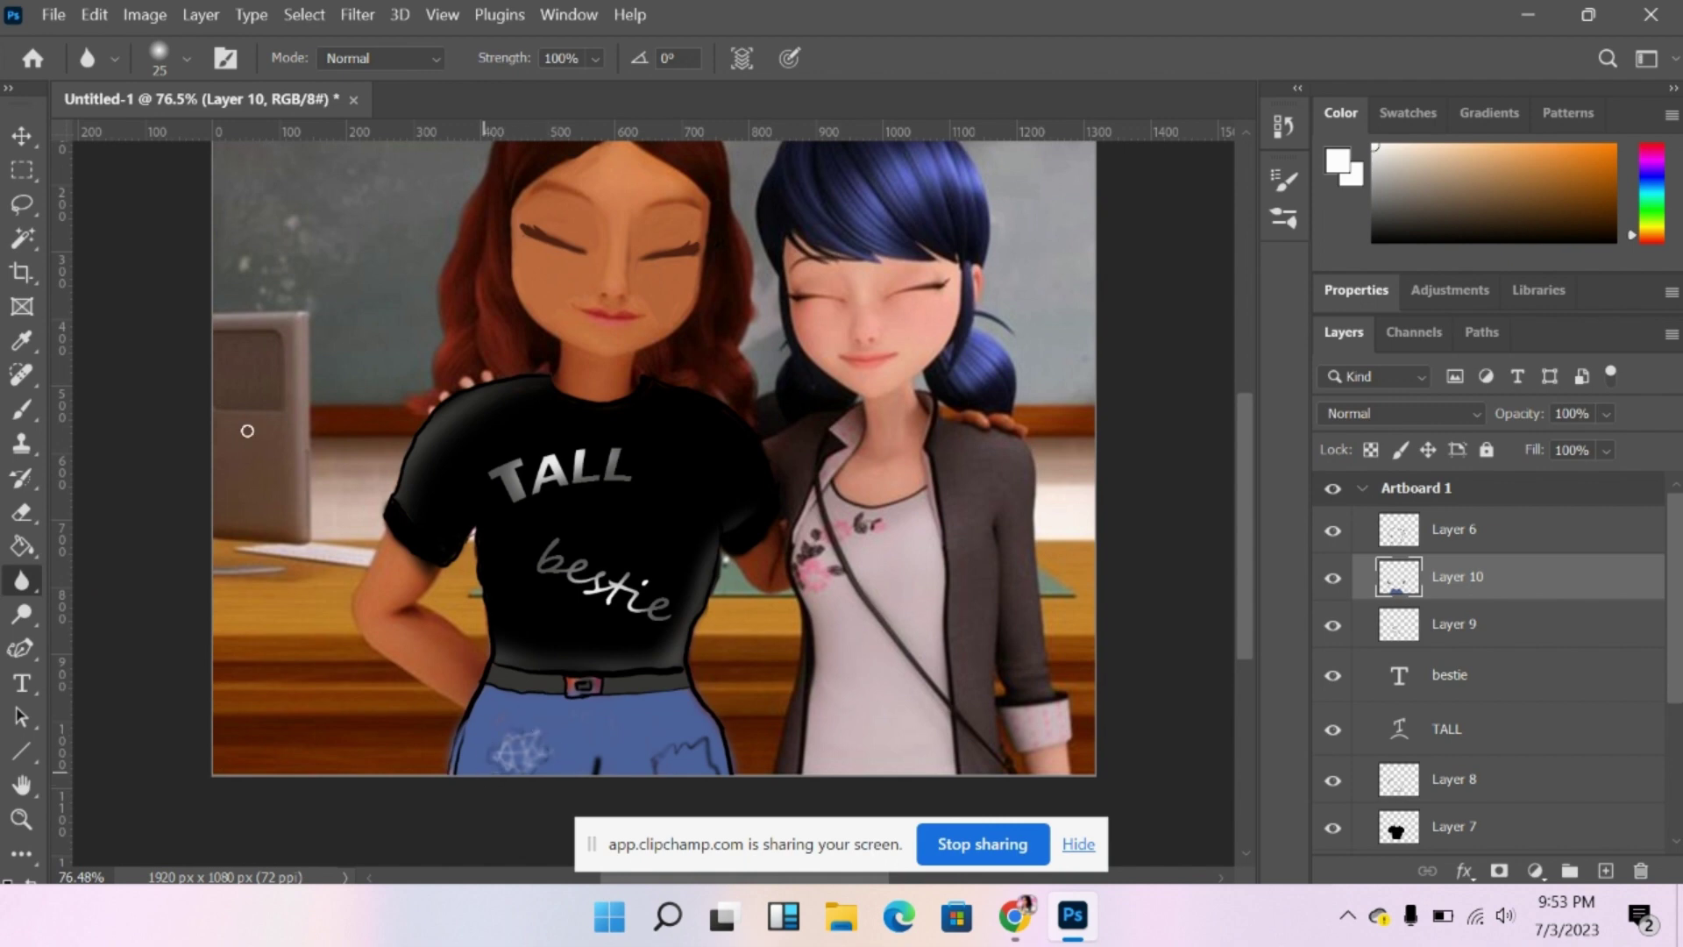
Scribble white threads in the jeans' other ripped patch with the 1 px brush and soften them with the Blur tool.
left_click(24, 408)
mouse_move(693, 763)
left_mouse_down()
mouse_move(664, 750)
mouse_move(704, 740)
mouse_move(659, 761)
mouse_move(713, 763)
mouse_move(675, 780)
left_mouse_up()
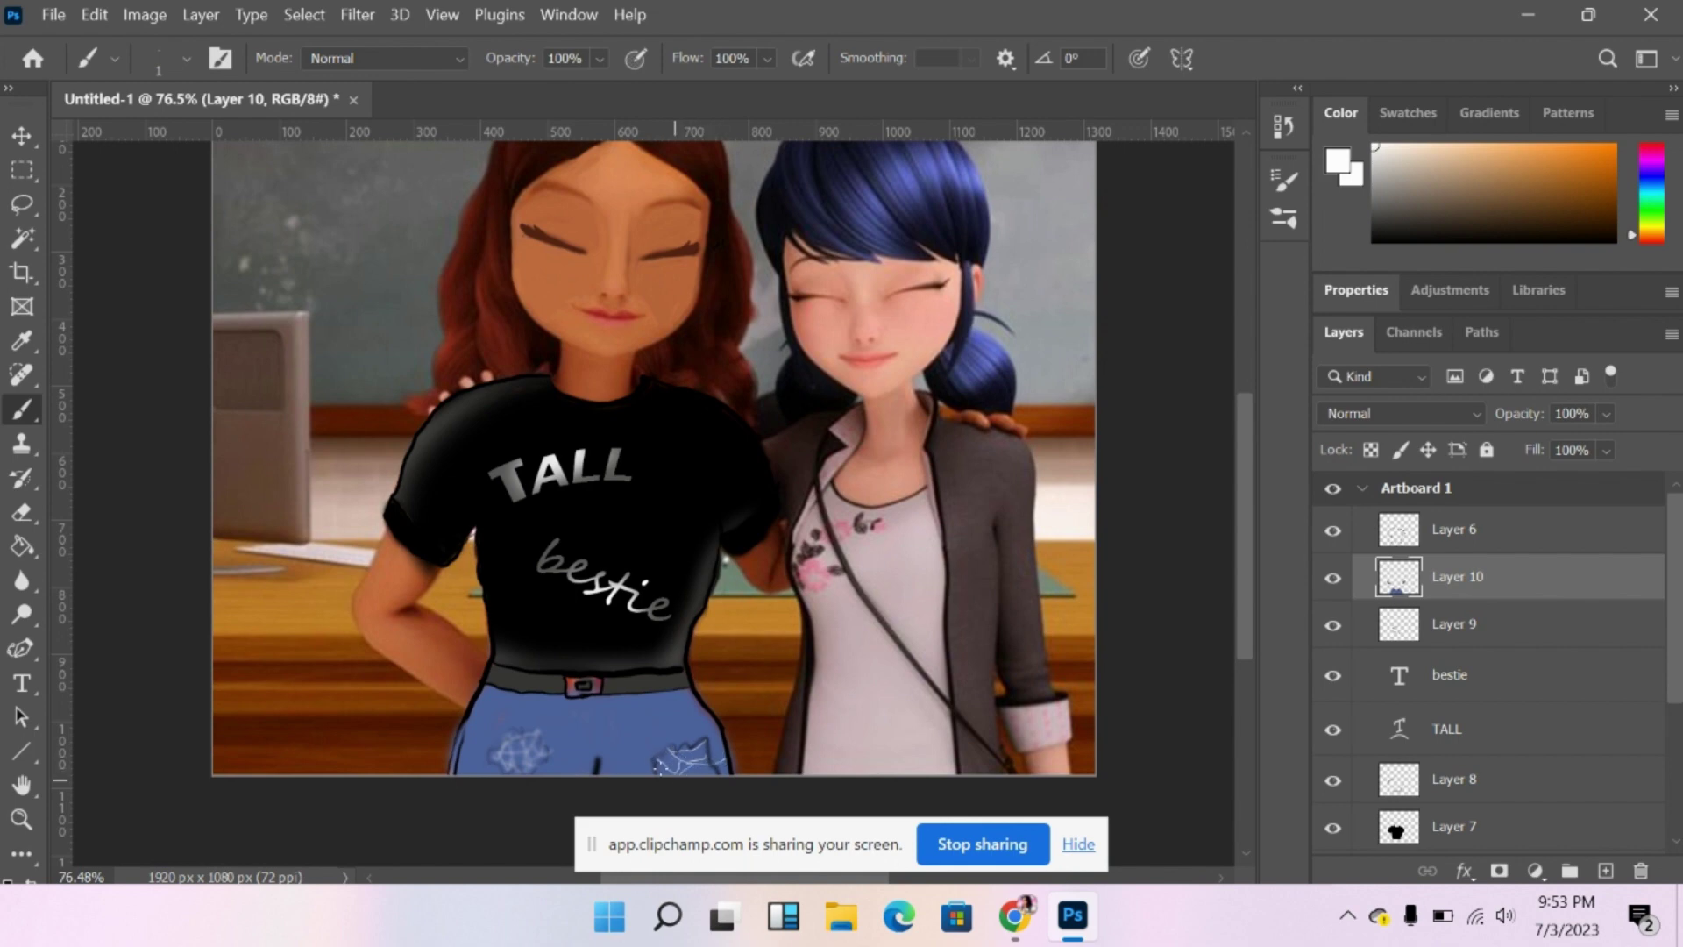
left_click(22, 580)
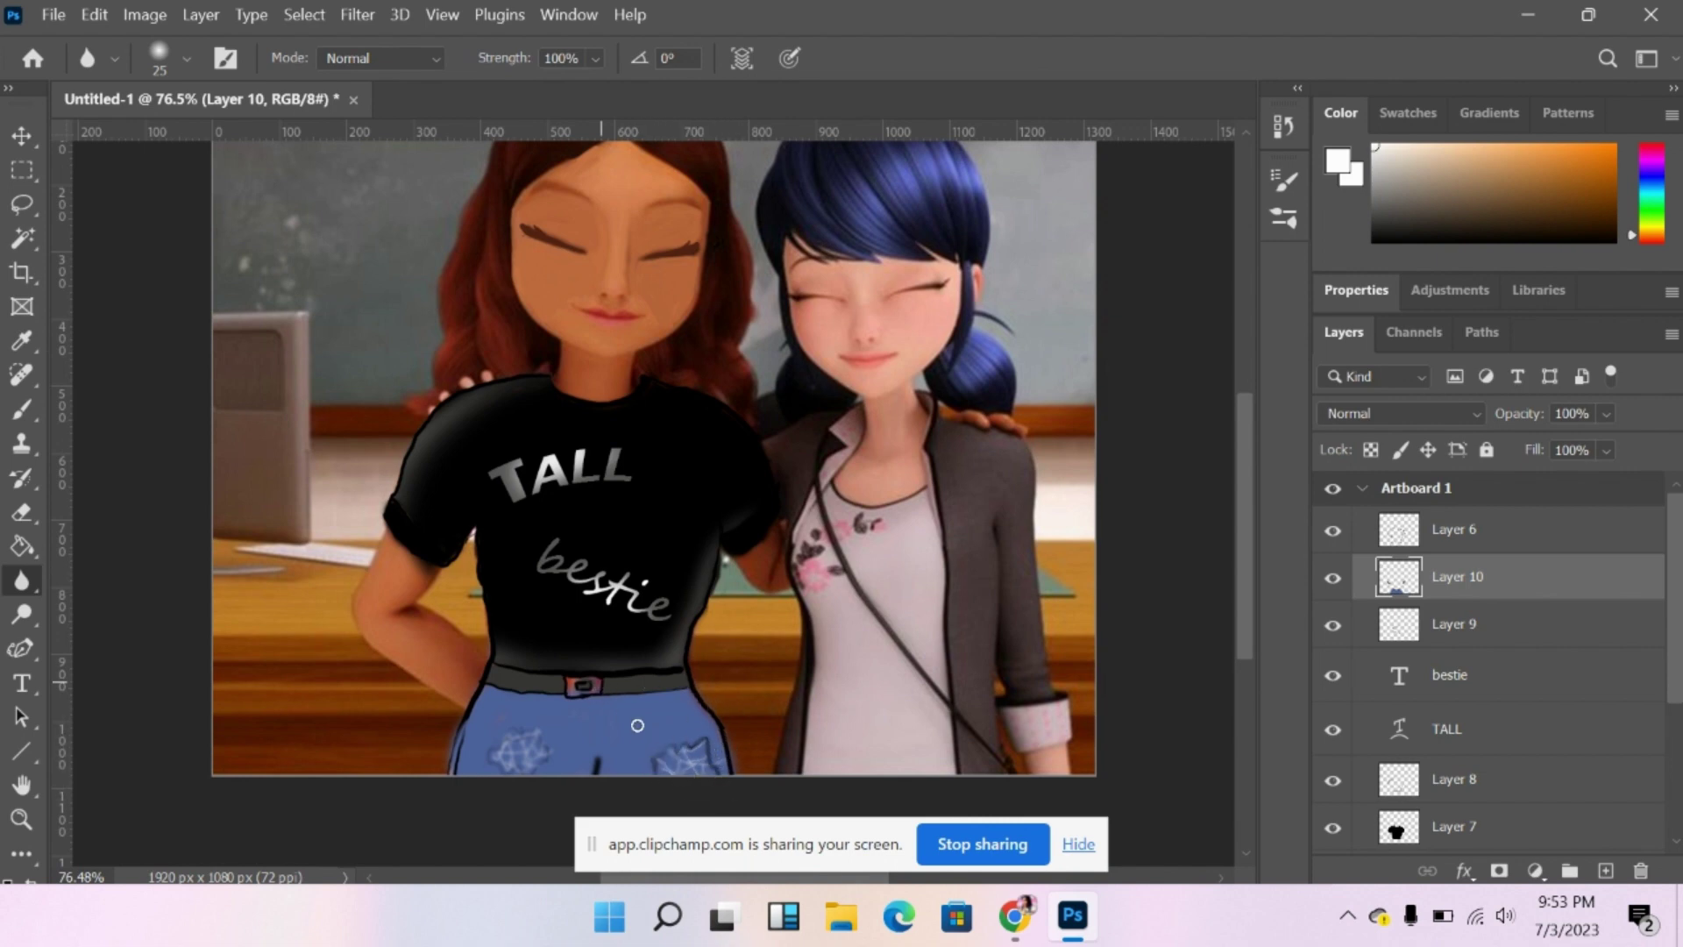
scroll(1243, 556, "up", 2)
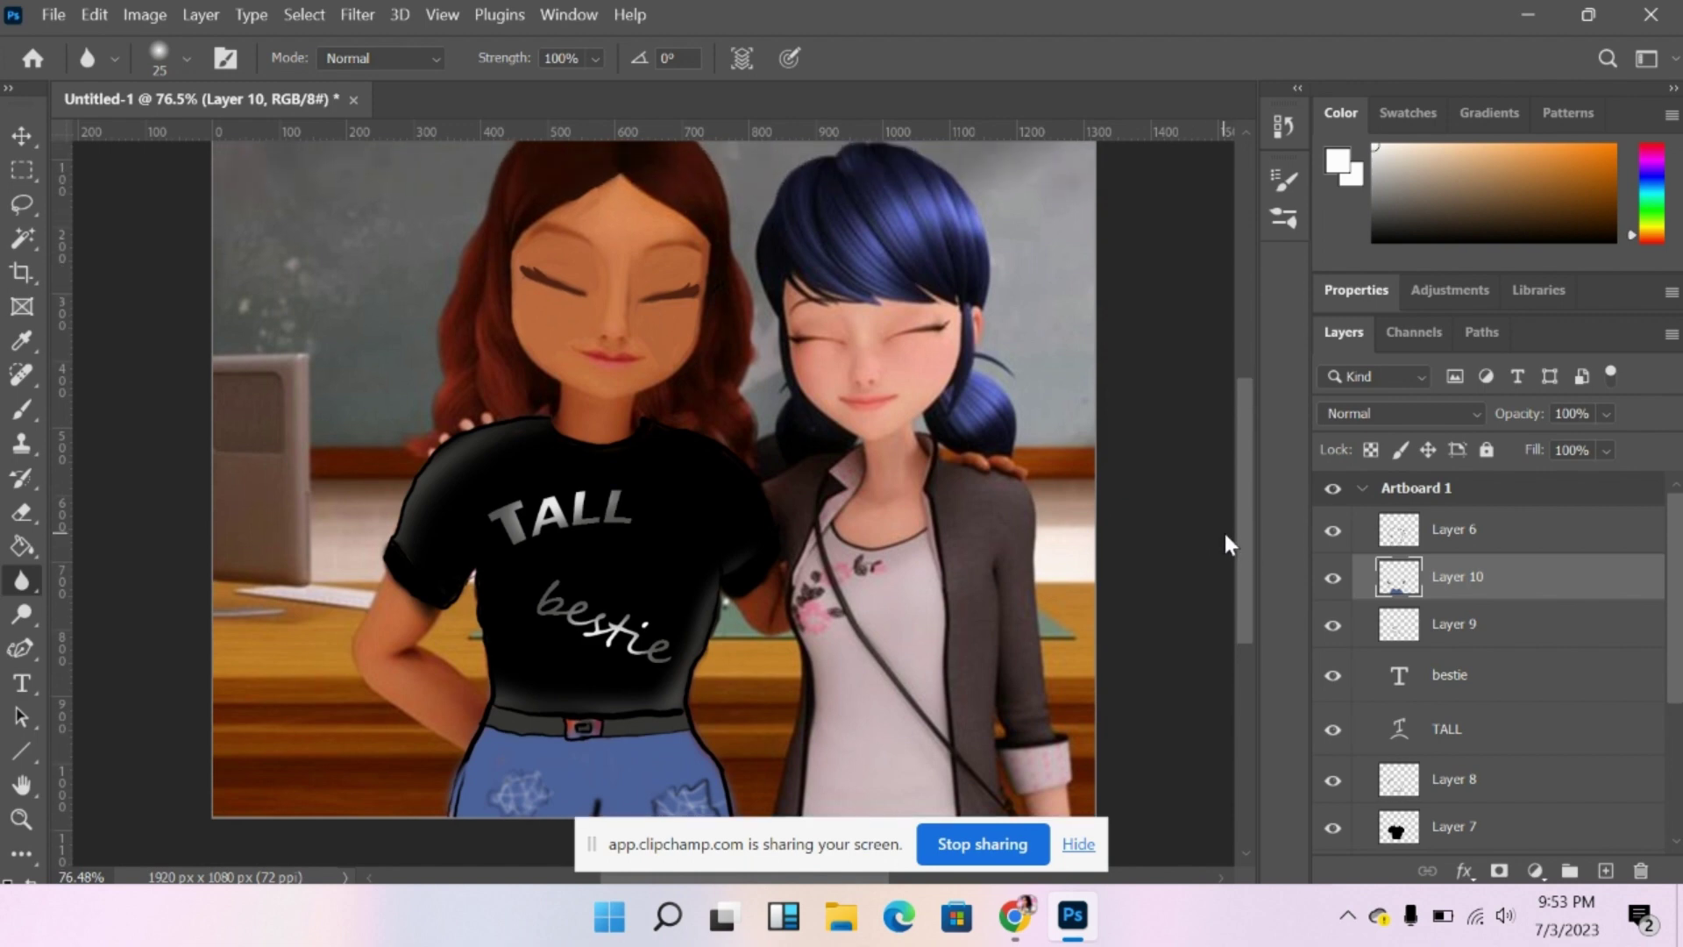
scroll(1228, 534, "down", 2)
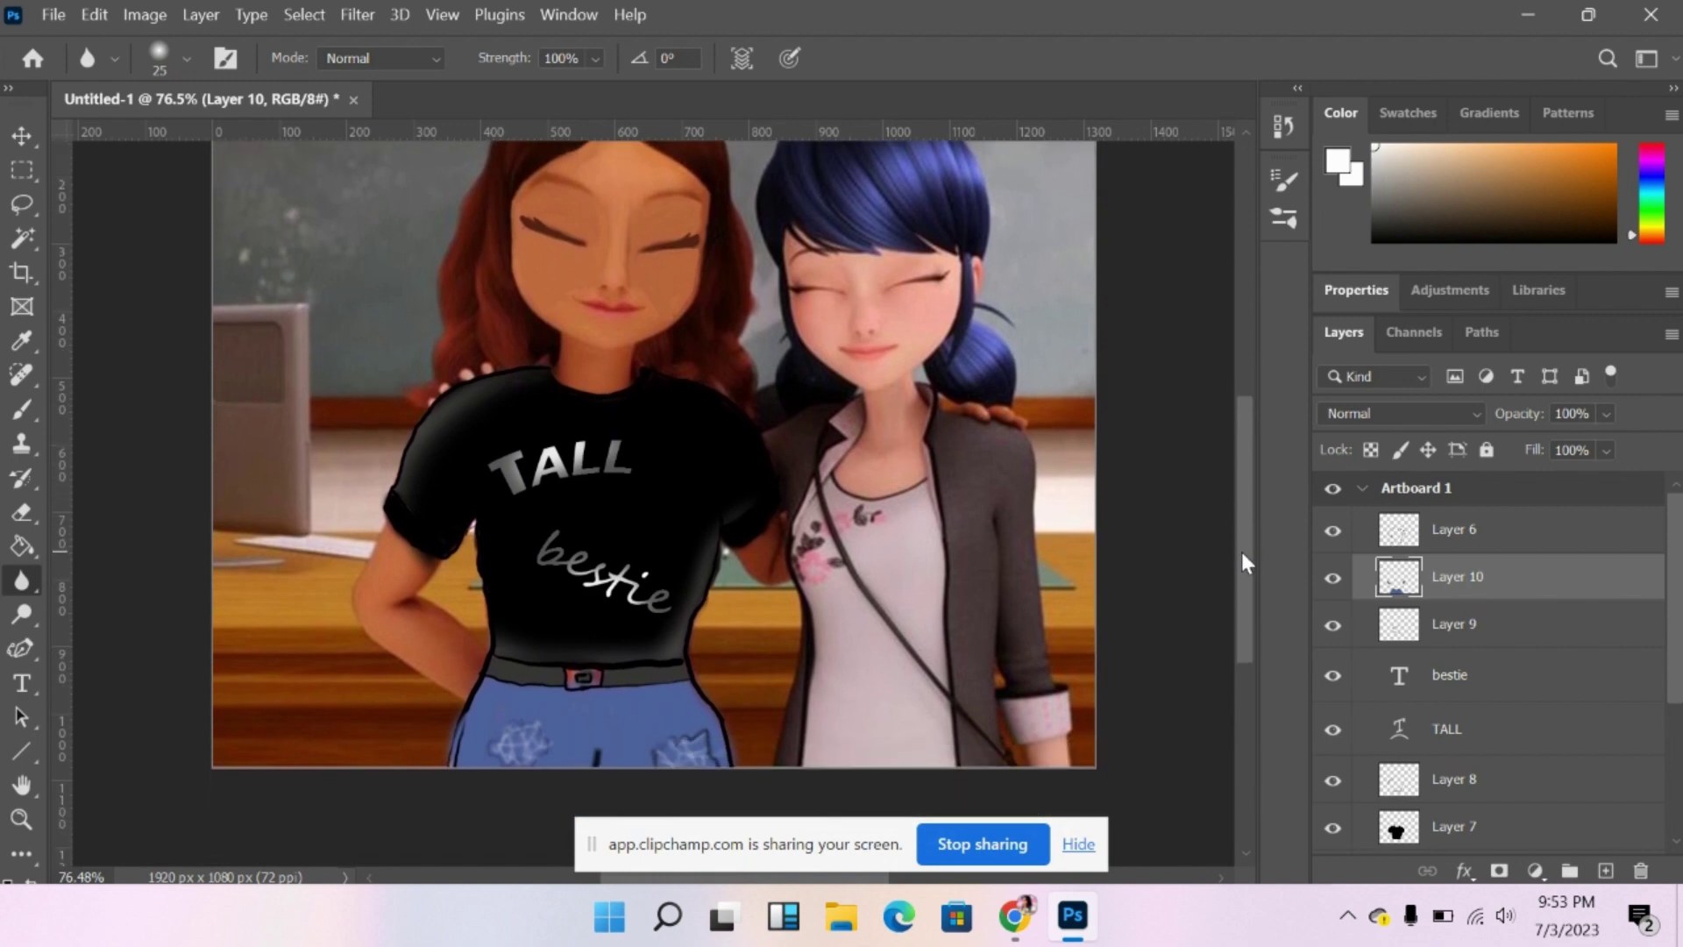
scroll(1234, 540, "up", 1)
scroll(1236, 545, "up", 4)
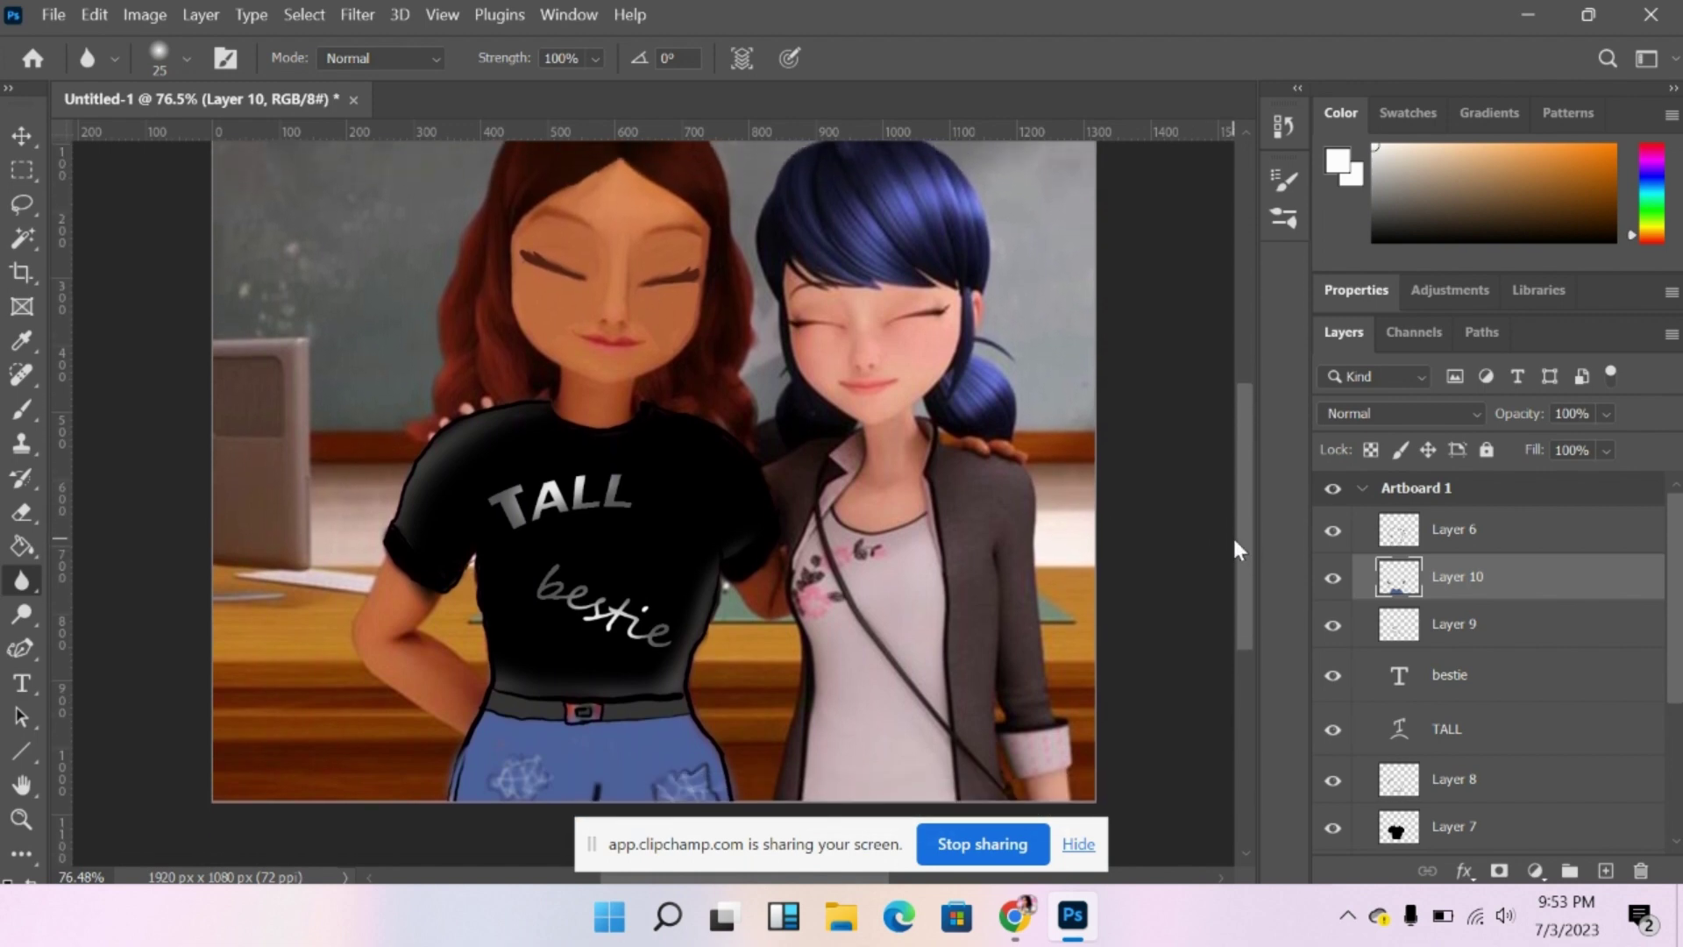
scroll(1227, 524, "down", 3)
scroll(1234, 533, "up", 1)
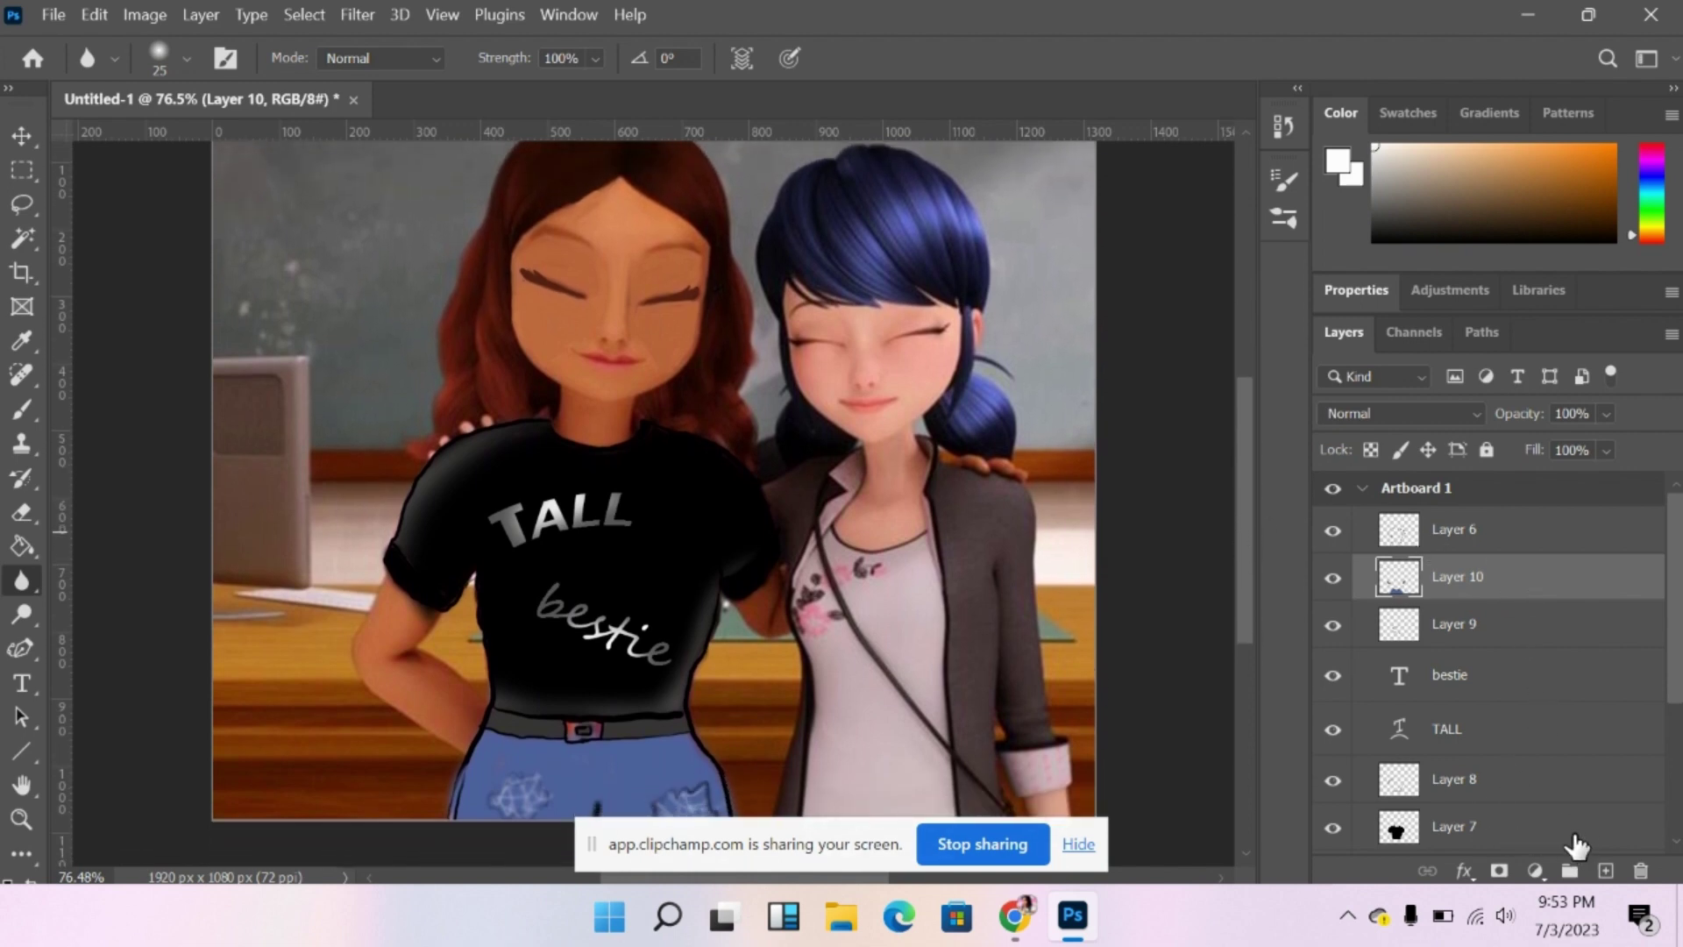
Add one new layer above Layer 10 and another above Layer 6 at the top of the stack.
left_click(1606, 870)
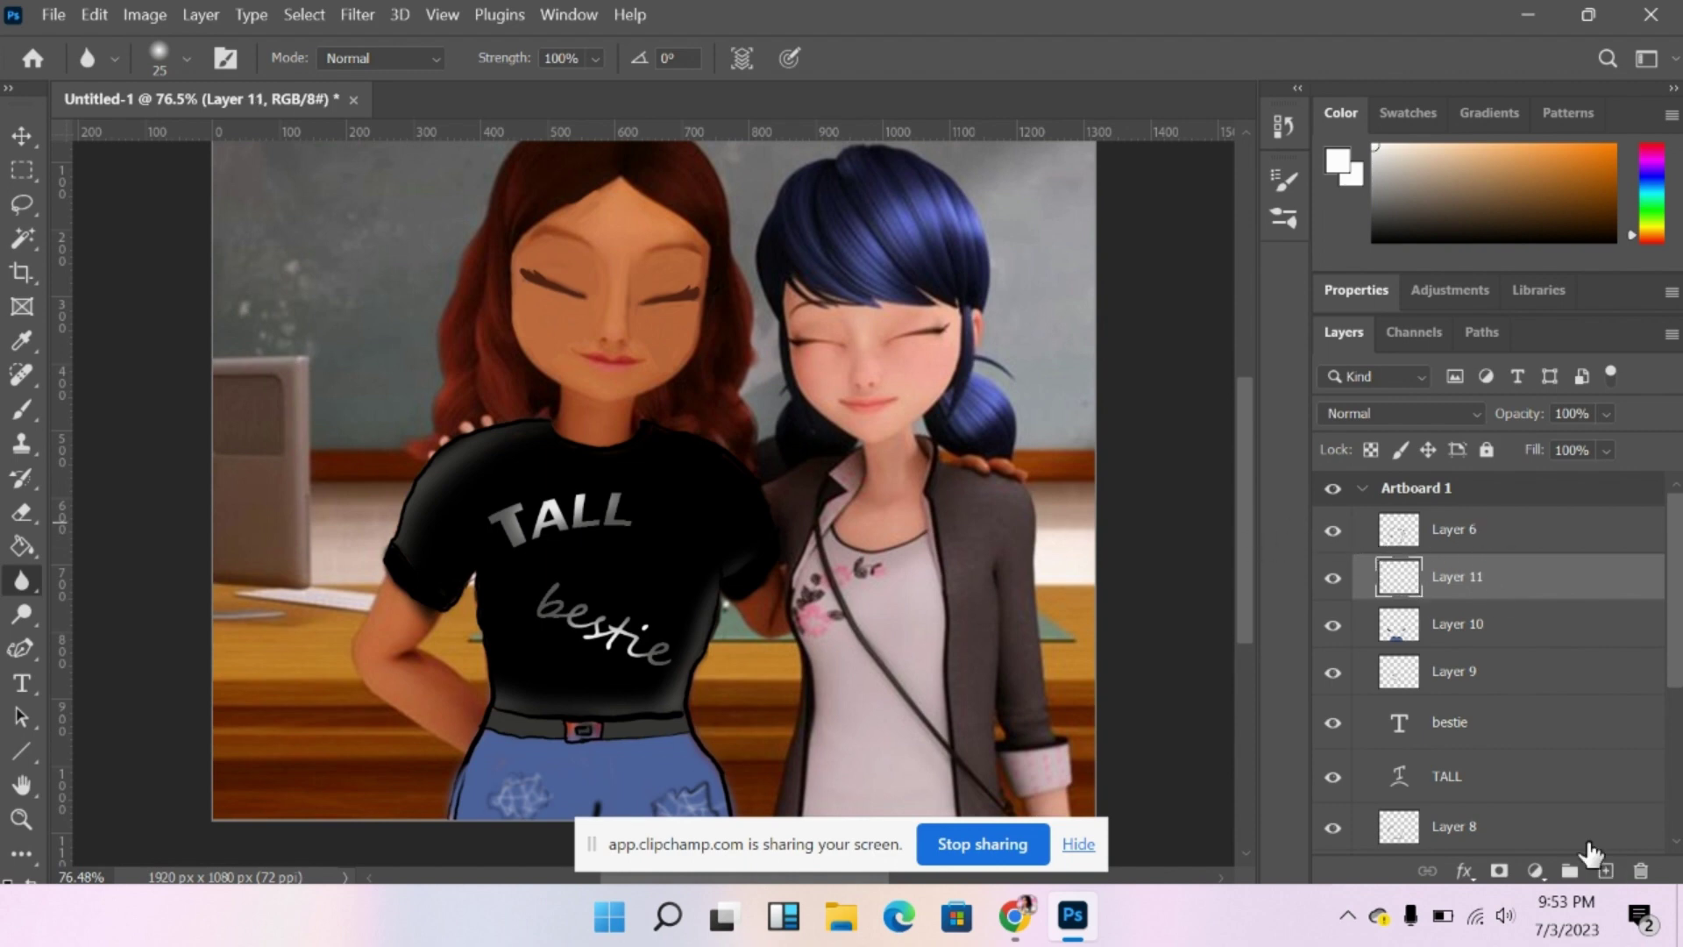
left_click(1478, 533)
left_click(1606, 870)
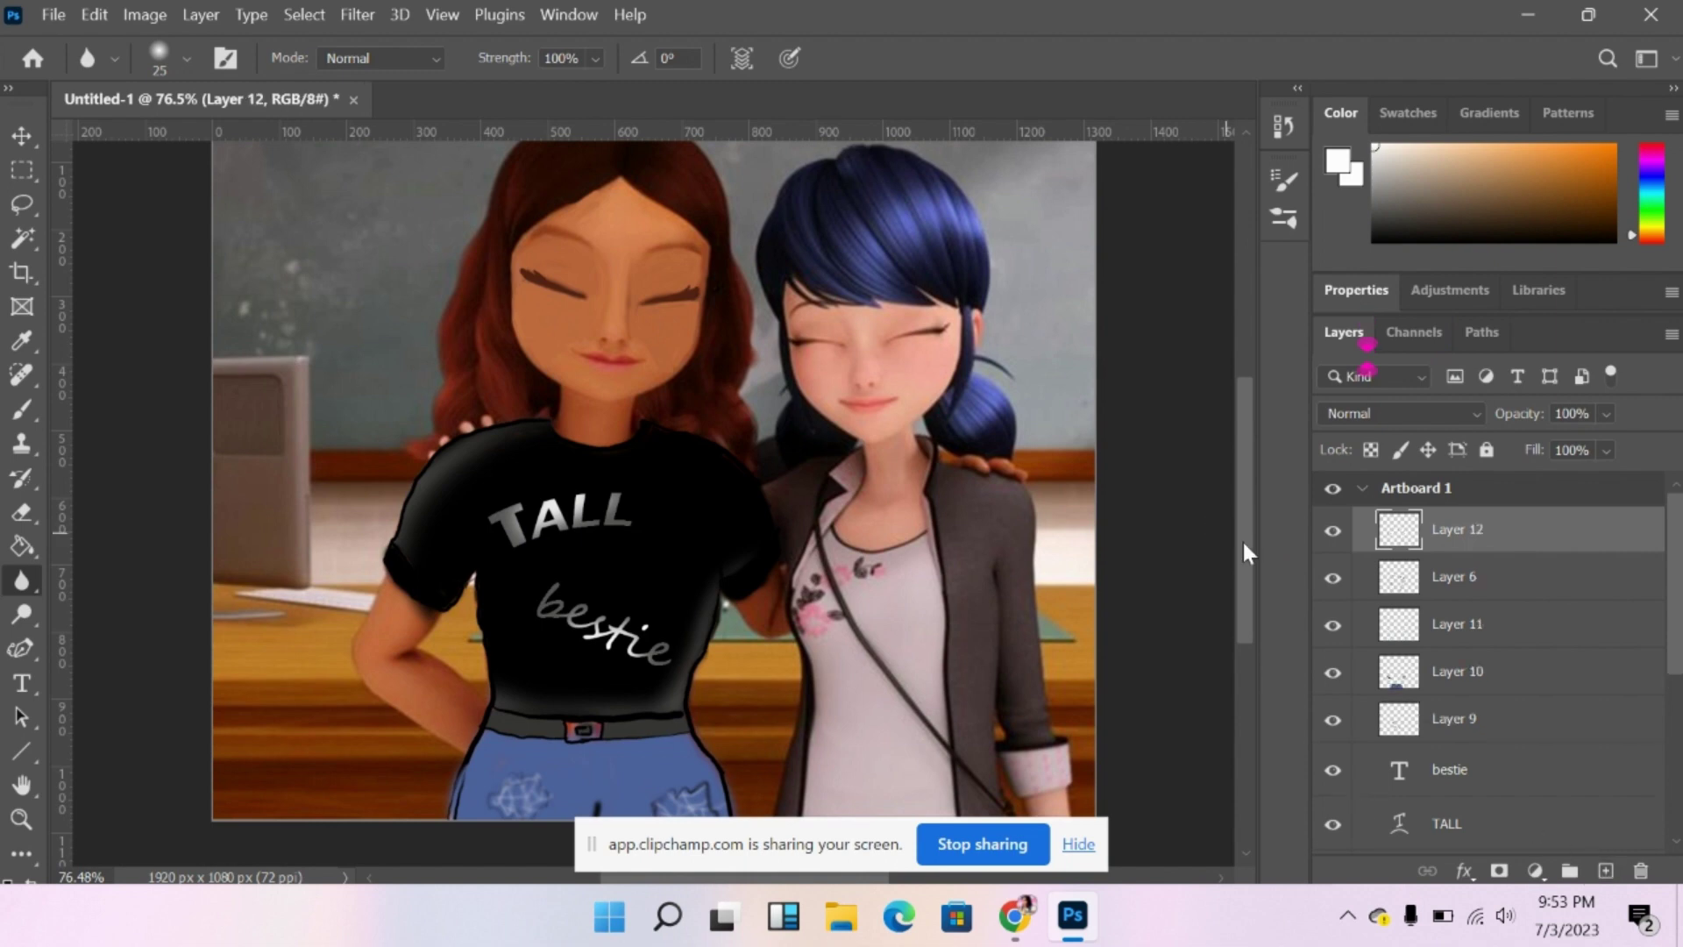
Paint brown eyeshadow over both of the red-haired girl's closed eyelids on Layer 12 with the 1 px brush.
left_click_drag(1243, 543, 1238, 567)
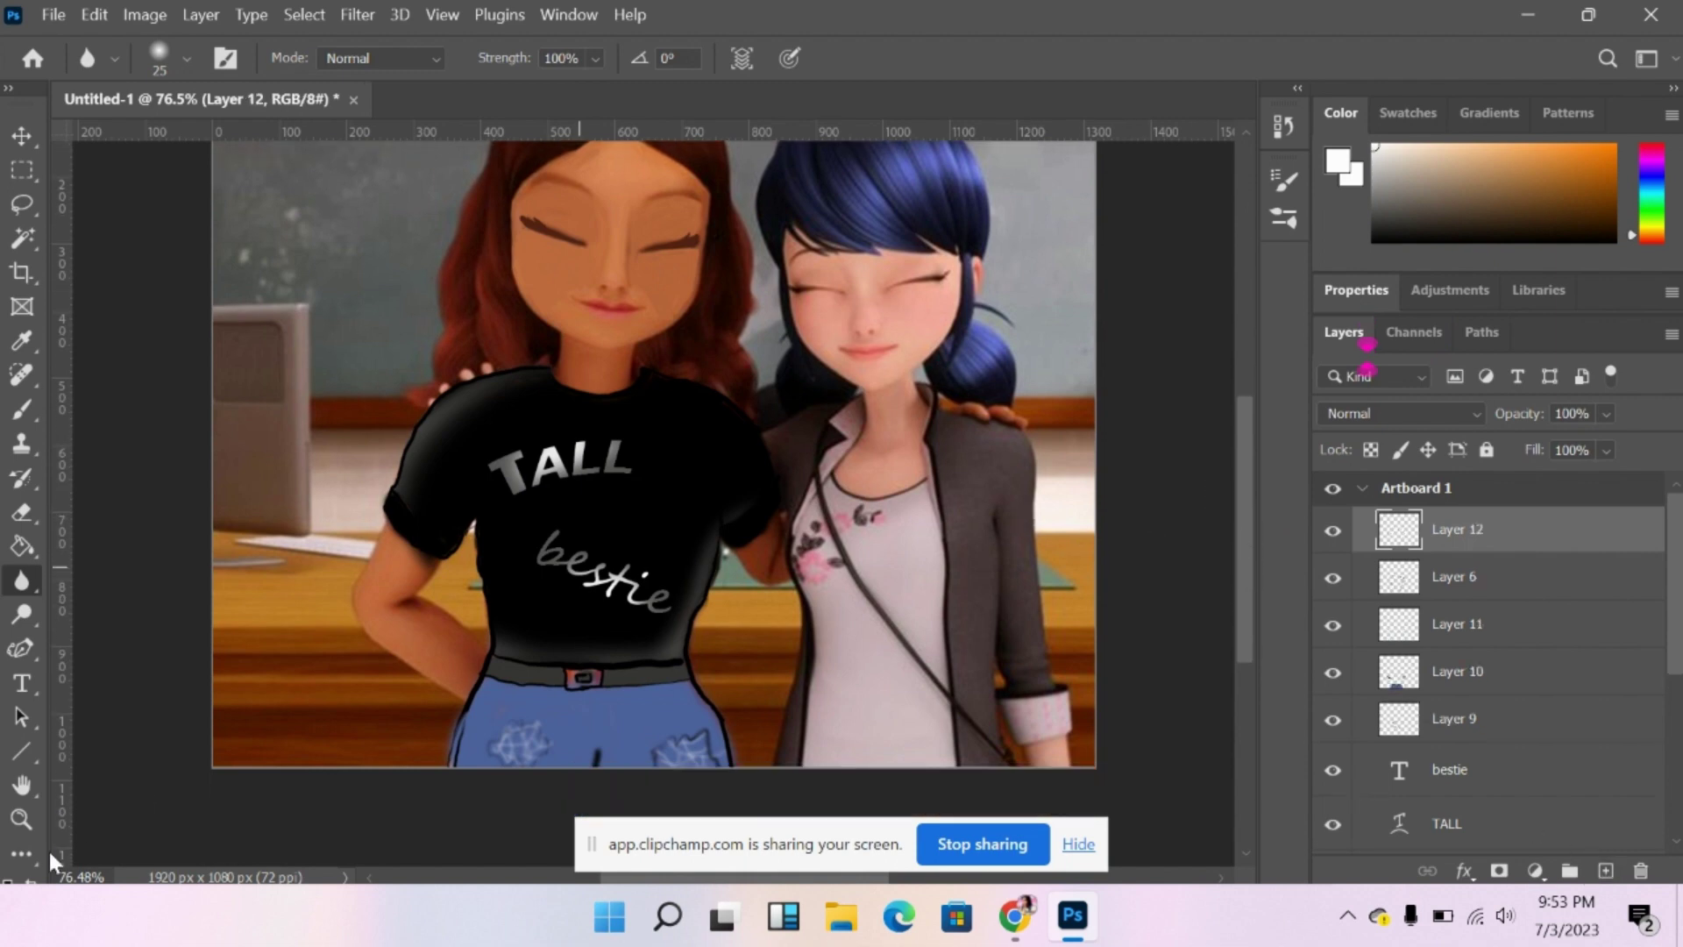
left_click(21, 818)
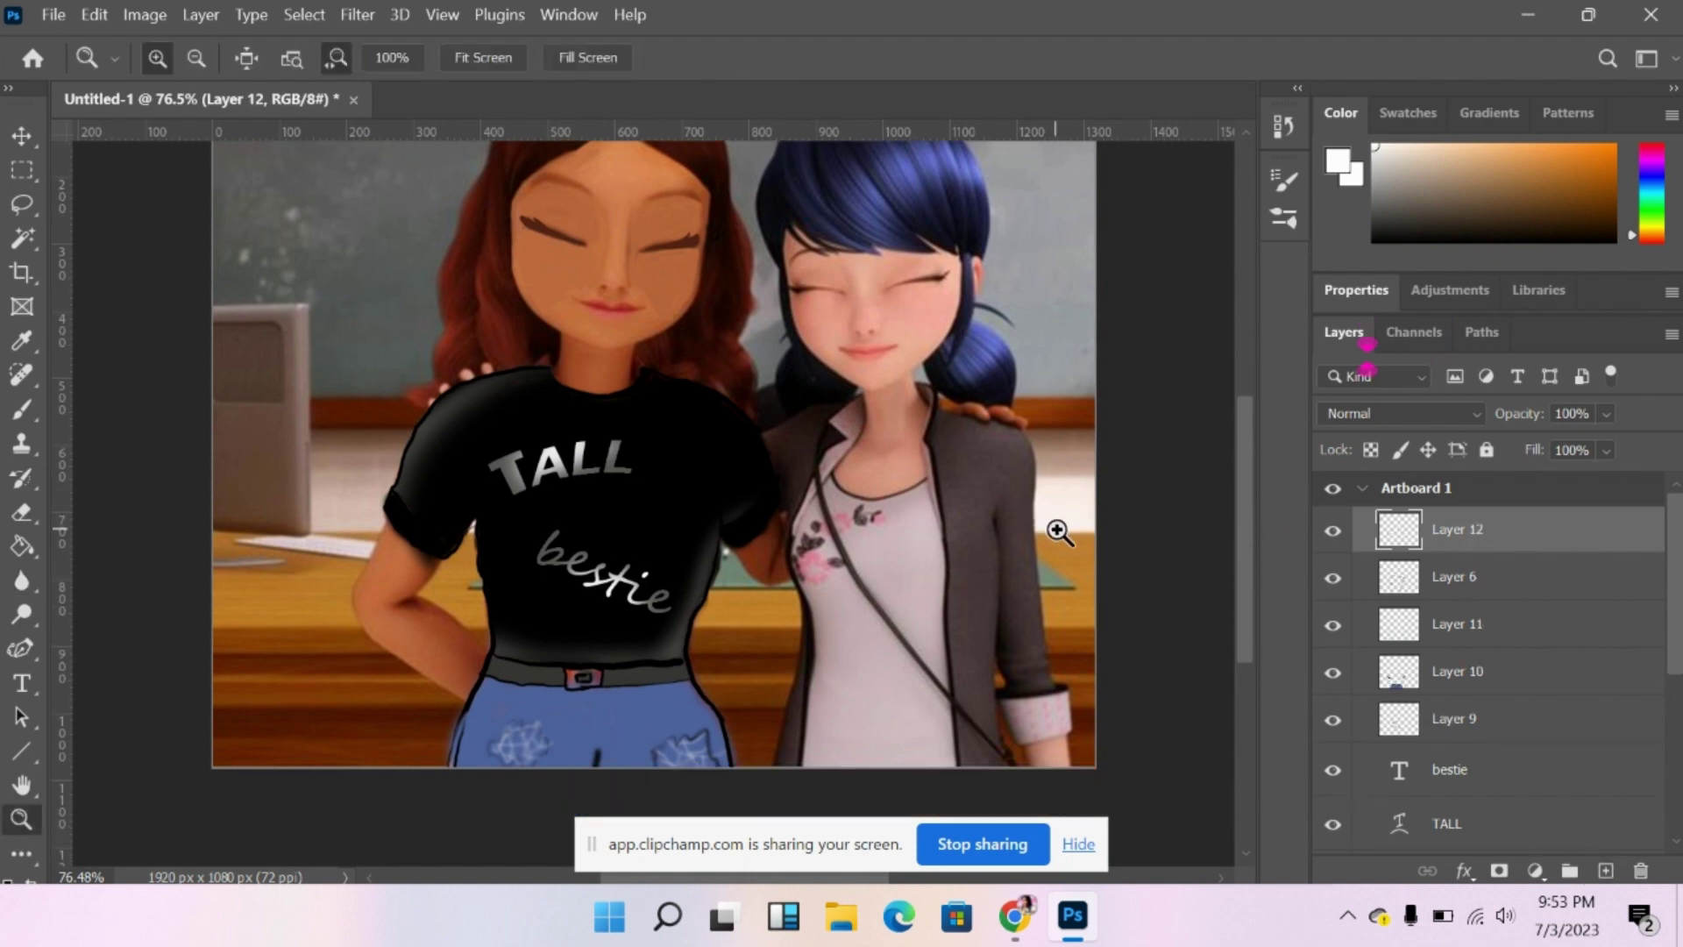
scroll(1062, 524, "down", 2)
scroll(1059, 524, "down", 1)
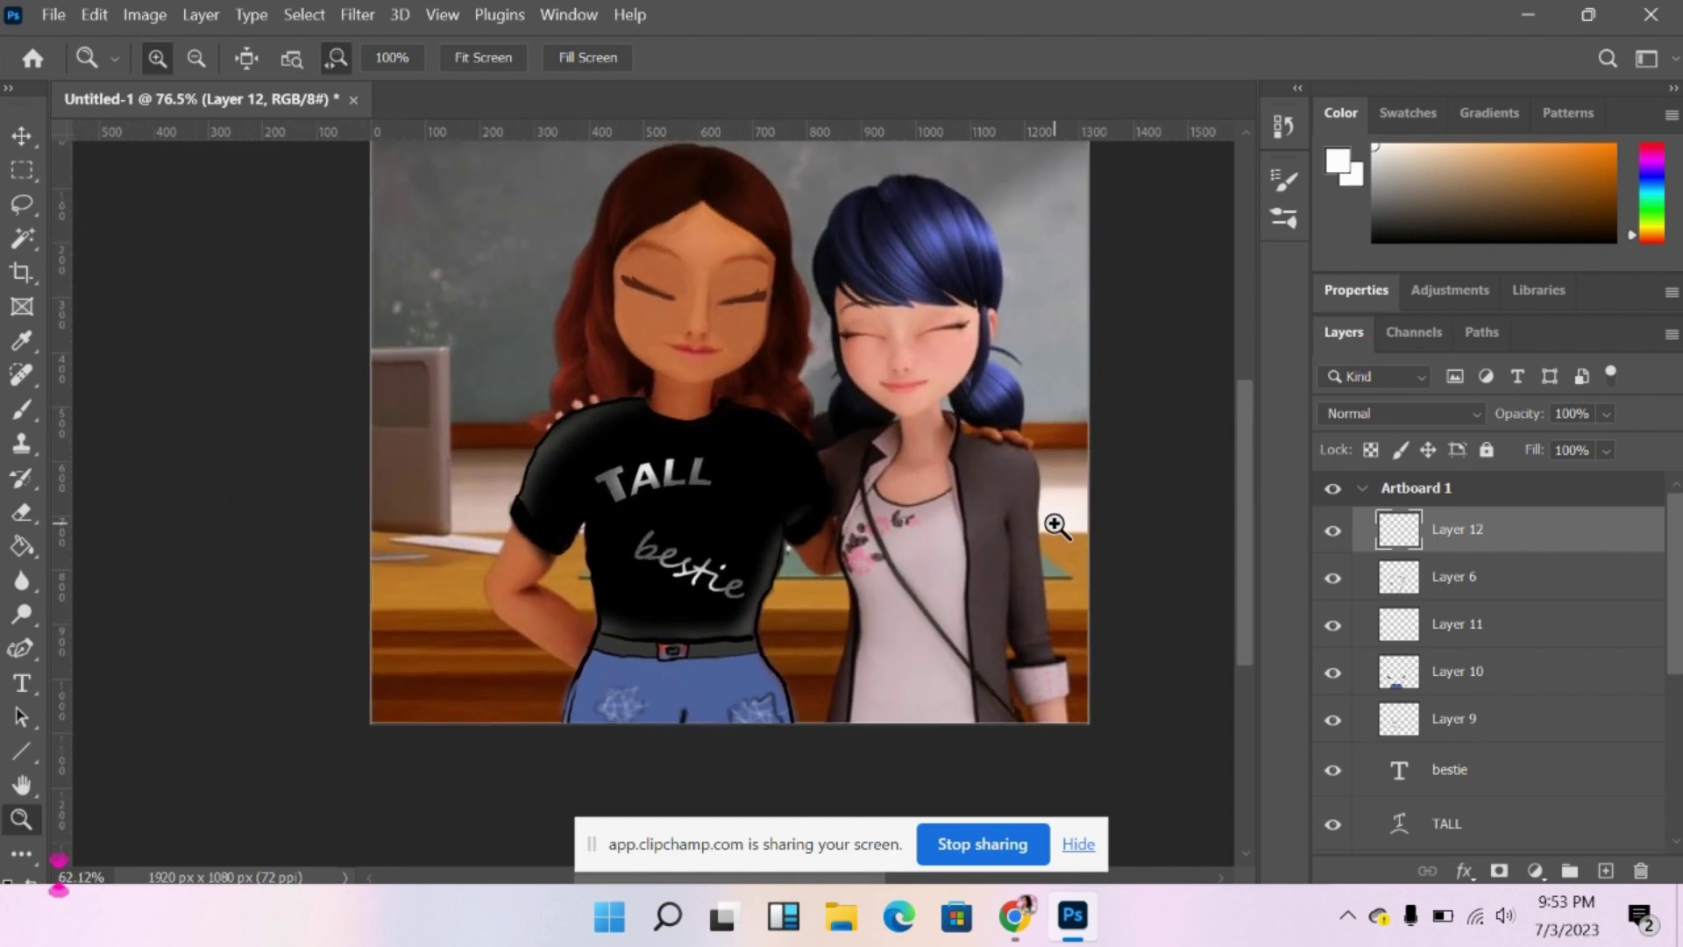
left_click(701, 292)
scroll(1175, 424, "down", 1)
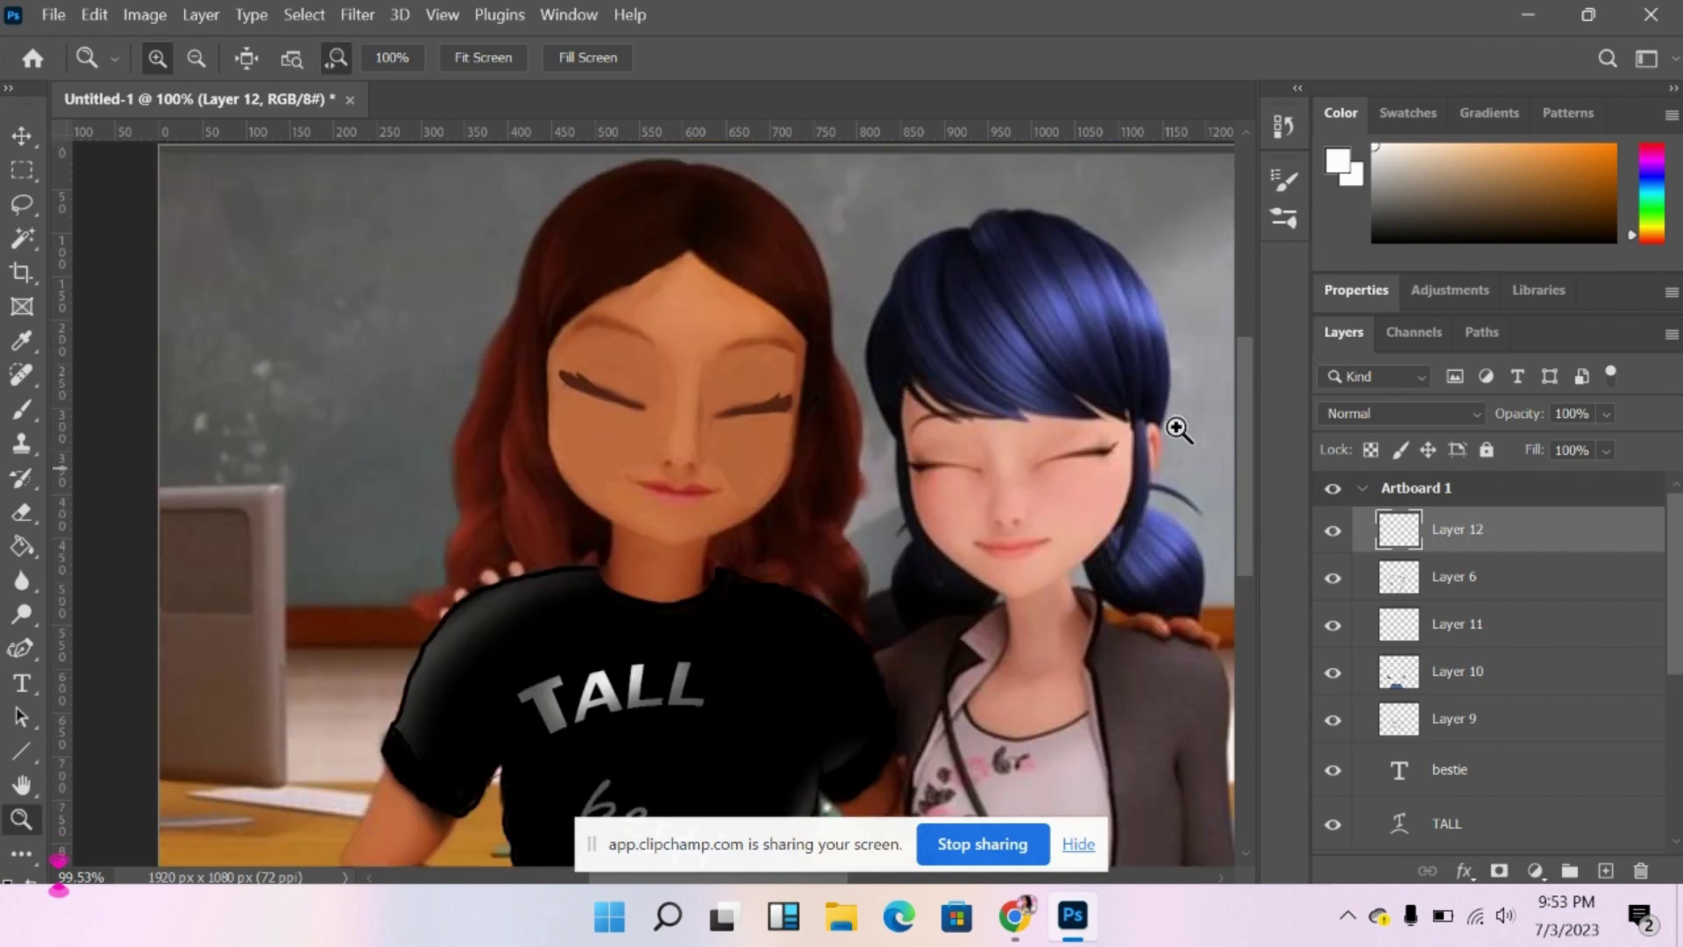
scroll(770, 338, "up", 4)
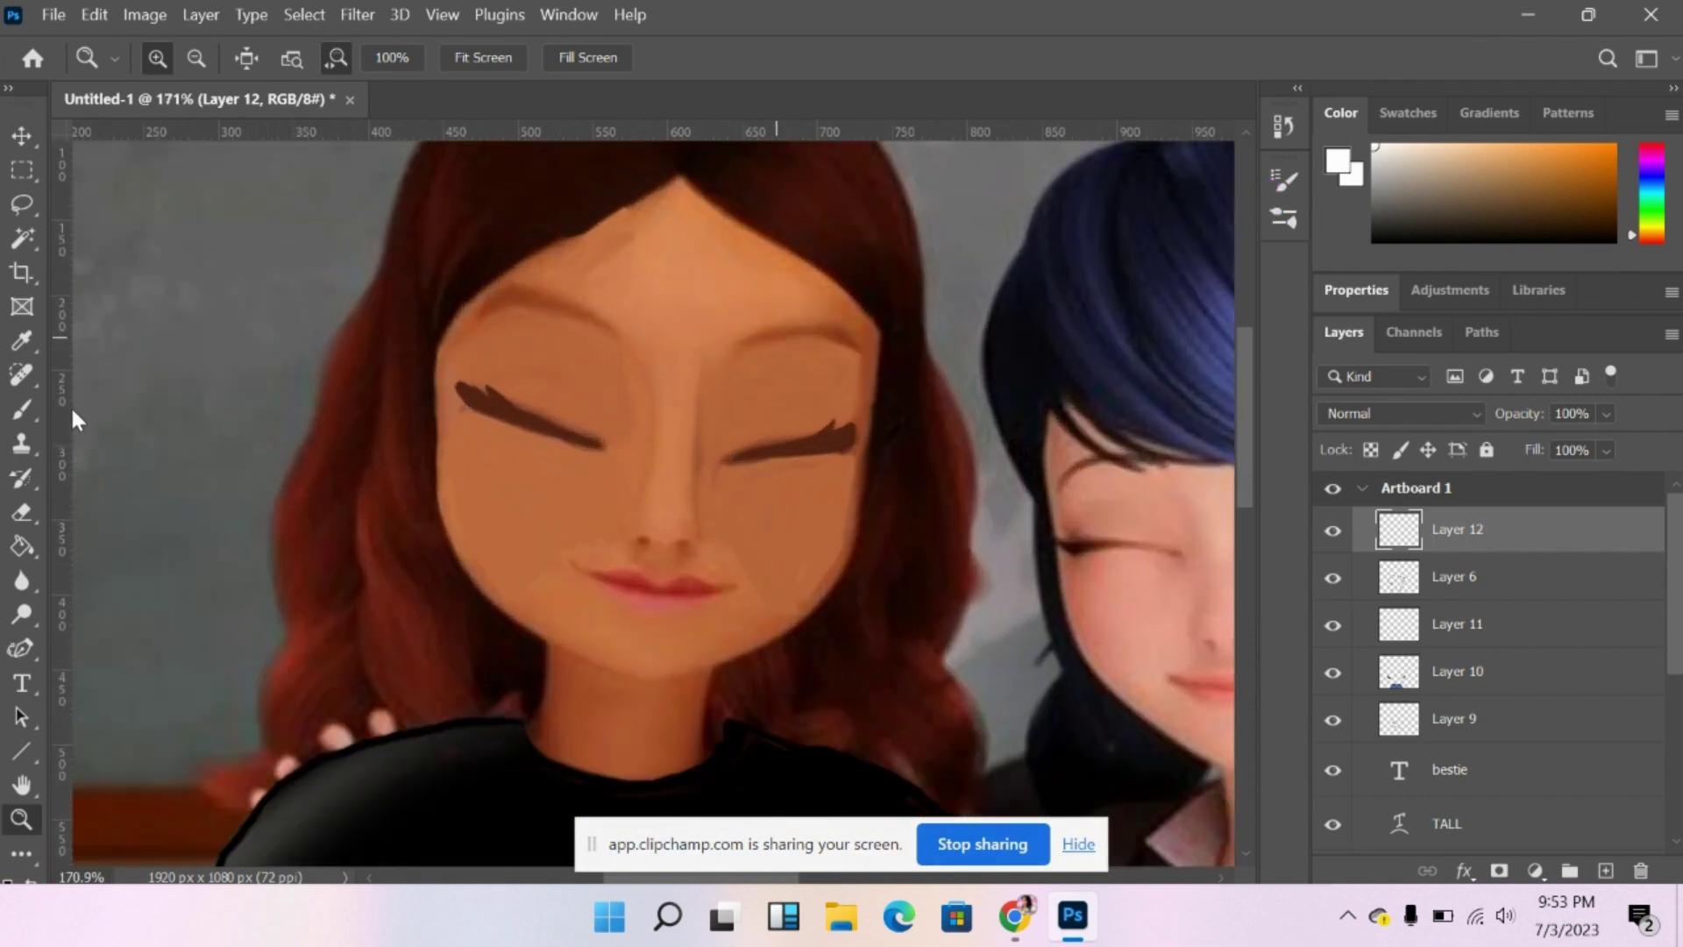
left_click(21, 410)
left_click(1586, 207)
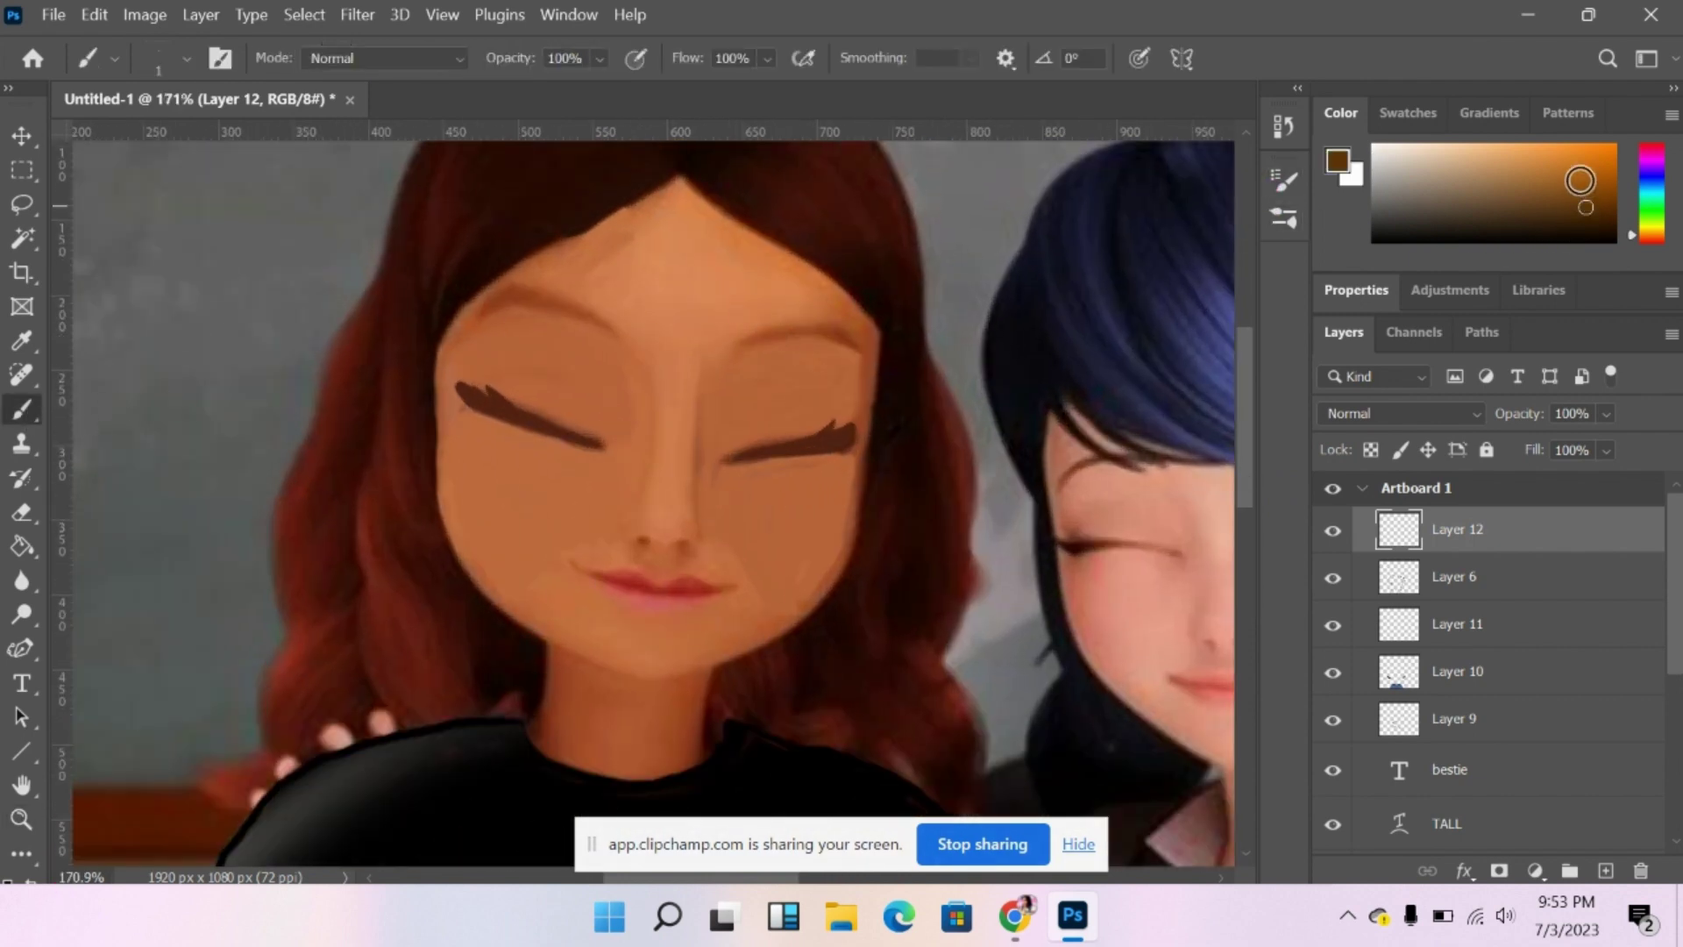
mouse_move(775, 439)
left_mouse_down()
mouse_move(828, 433)
mouse_move(713, 451)
mouse_move(757, 454)
left_mouse_up()
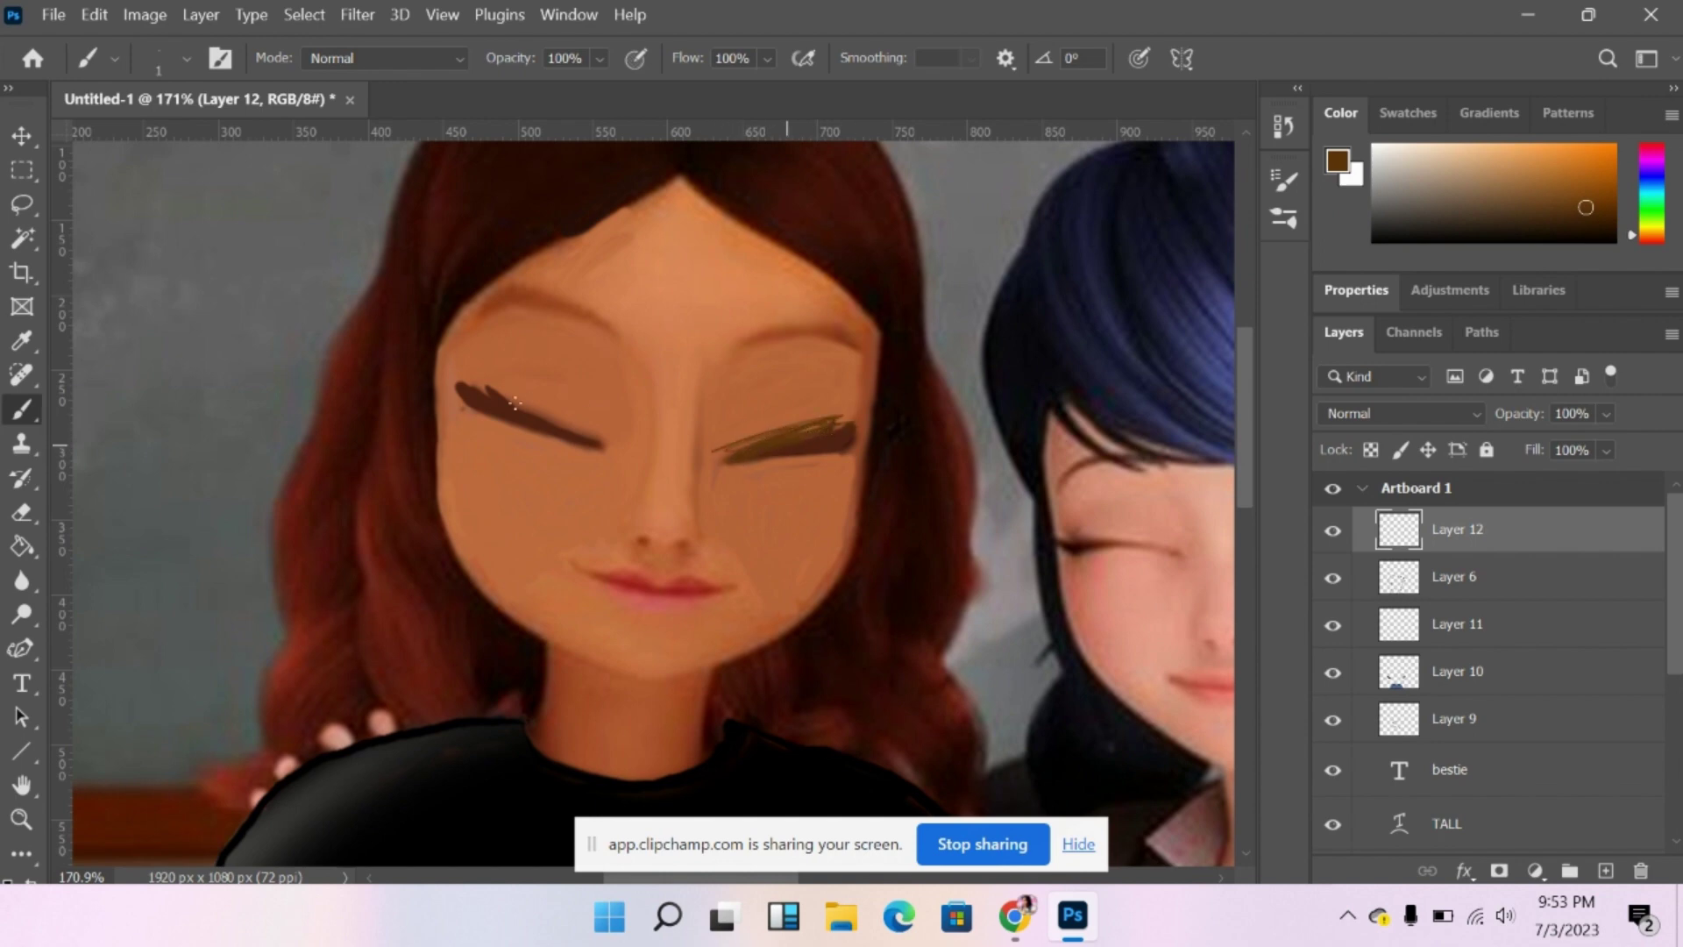
mouse_move(515, 403)
left_mouse_down()
mouse_move(580, 423)
mouse_move(498, 386)
mouse_move(603, 426)
mouse_move(561, 408)
left_mouse_up()
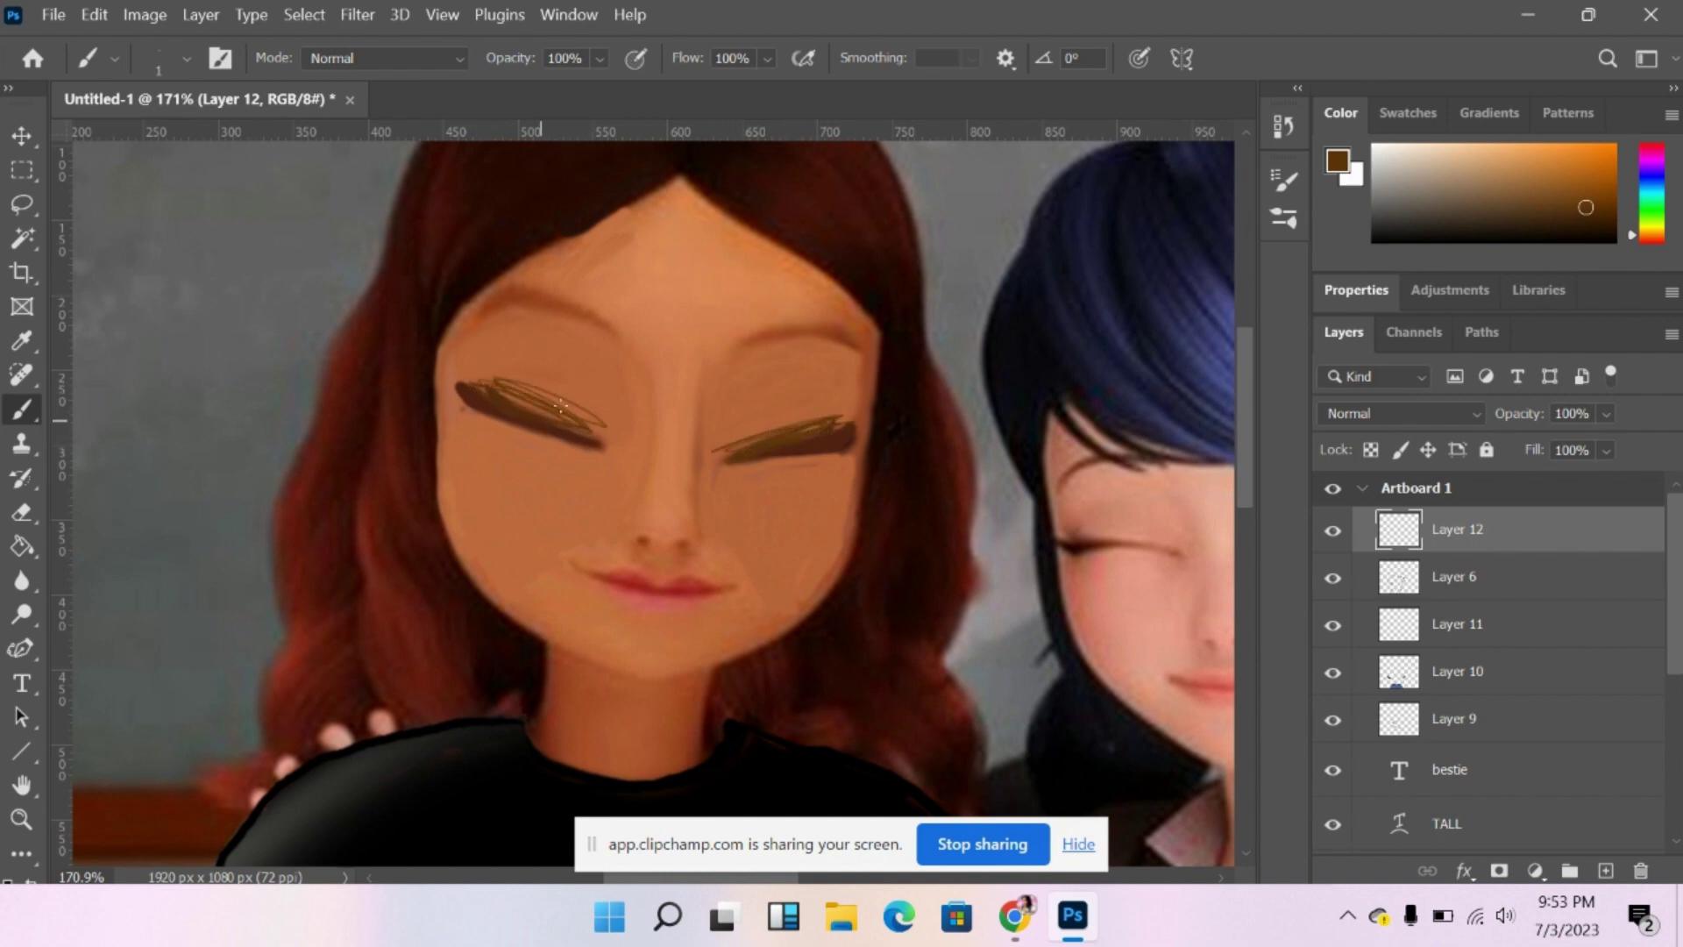
Soften the brown eyeshadow on both eyelids with the 25 px Blur tool.
left_click(22, 580)
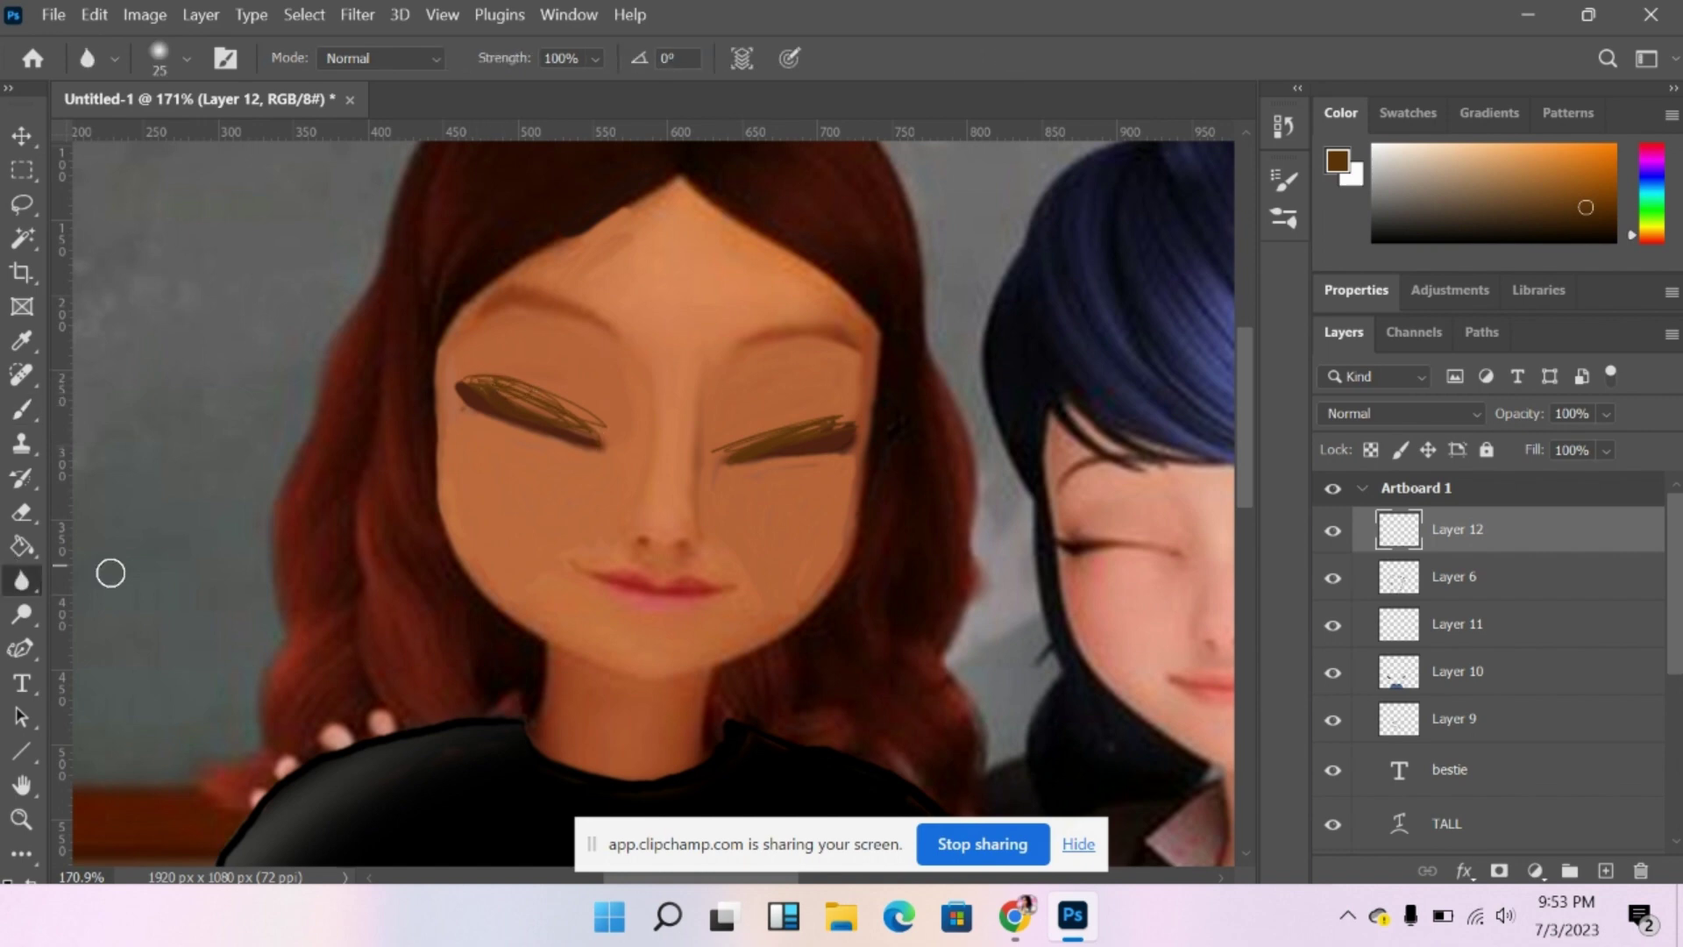
mouse_move(586, 435)
left_mouse_down()
mouse_move(516, 372)
mouse_move(527, 419)
mouse_move(595, 432)
mouse_move(589, 419)
mouse_move(600, 442)
mouse_move(538, 370)
mouse_move(473, 365)
left_mouse_up()
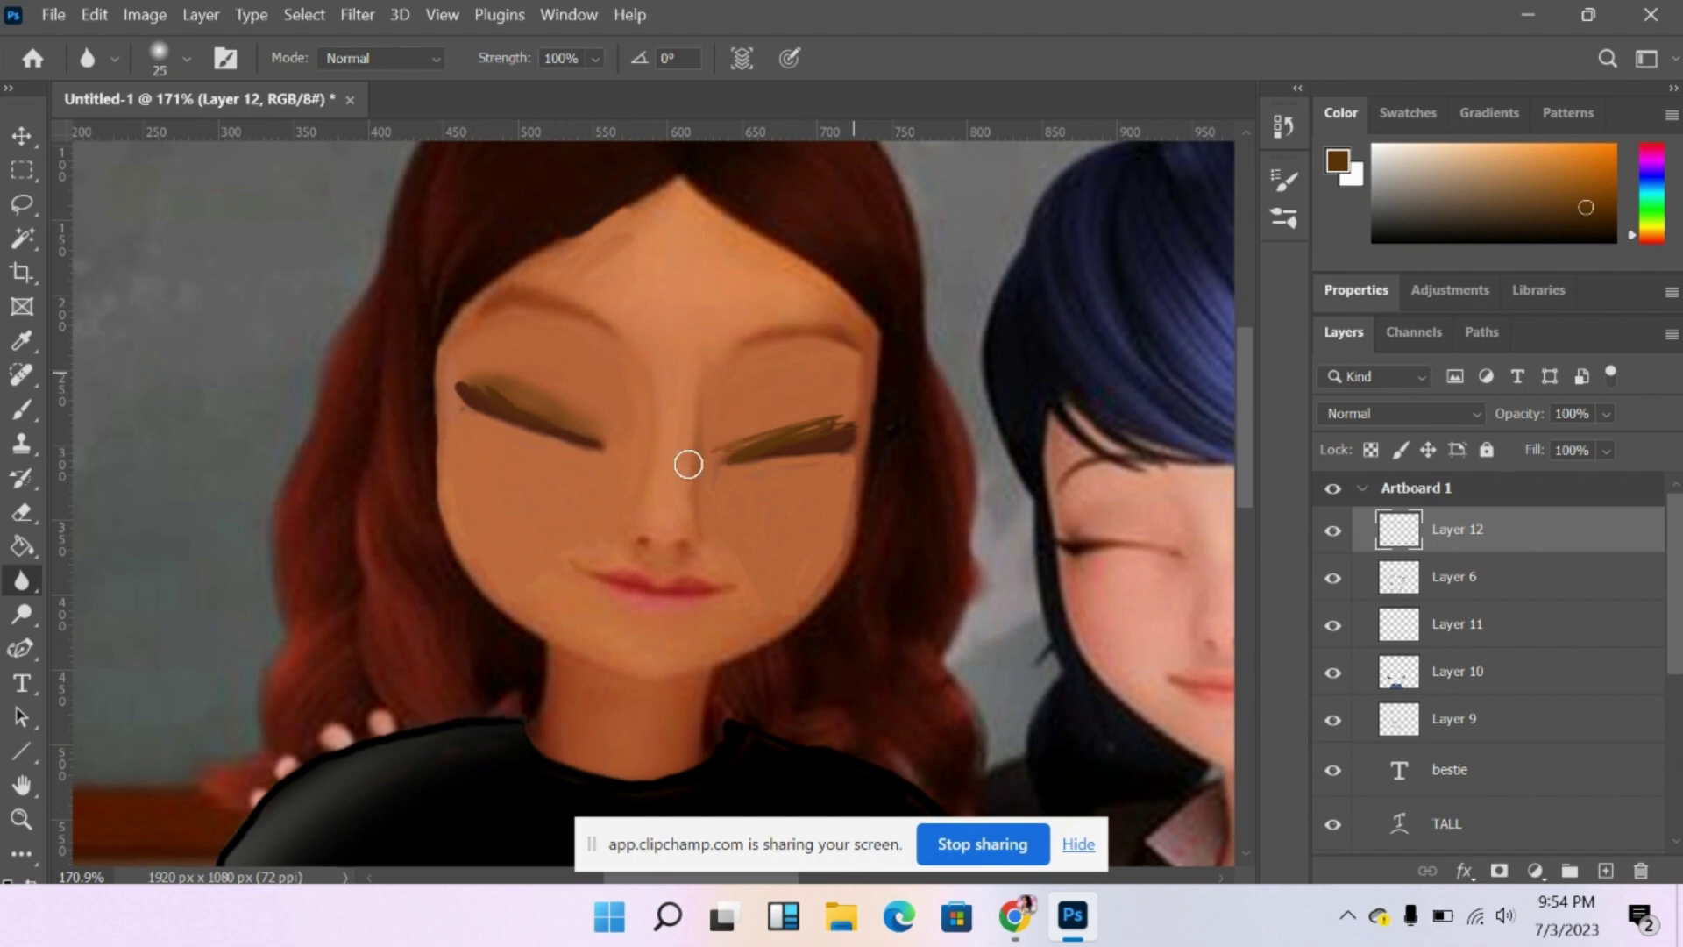
mouse_move(763, 436)
left_mouse_down()
mouse_move(716, 454)
mouse_move(743, 474)
mouse_move(744, 455)
mouse_move(691, 458)
mouse_move(792, 427)
left_mouse_up()
Paint dark red lipstick over the red-haired girl's lips with a 15 px brush and soften it with the Blur tool.
left_click(1652, 144)
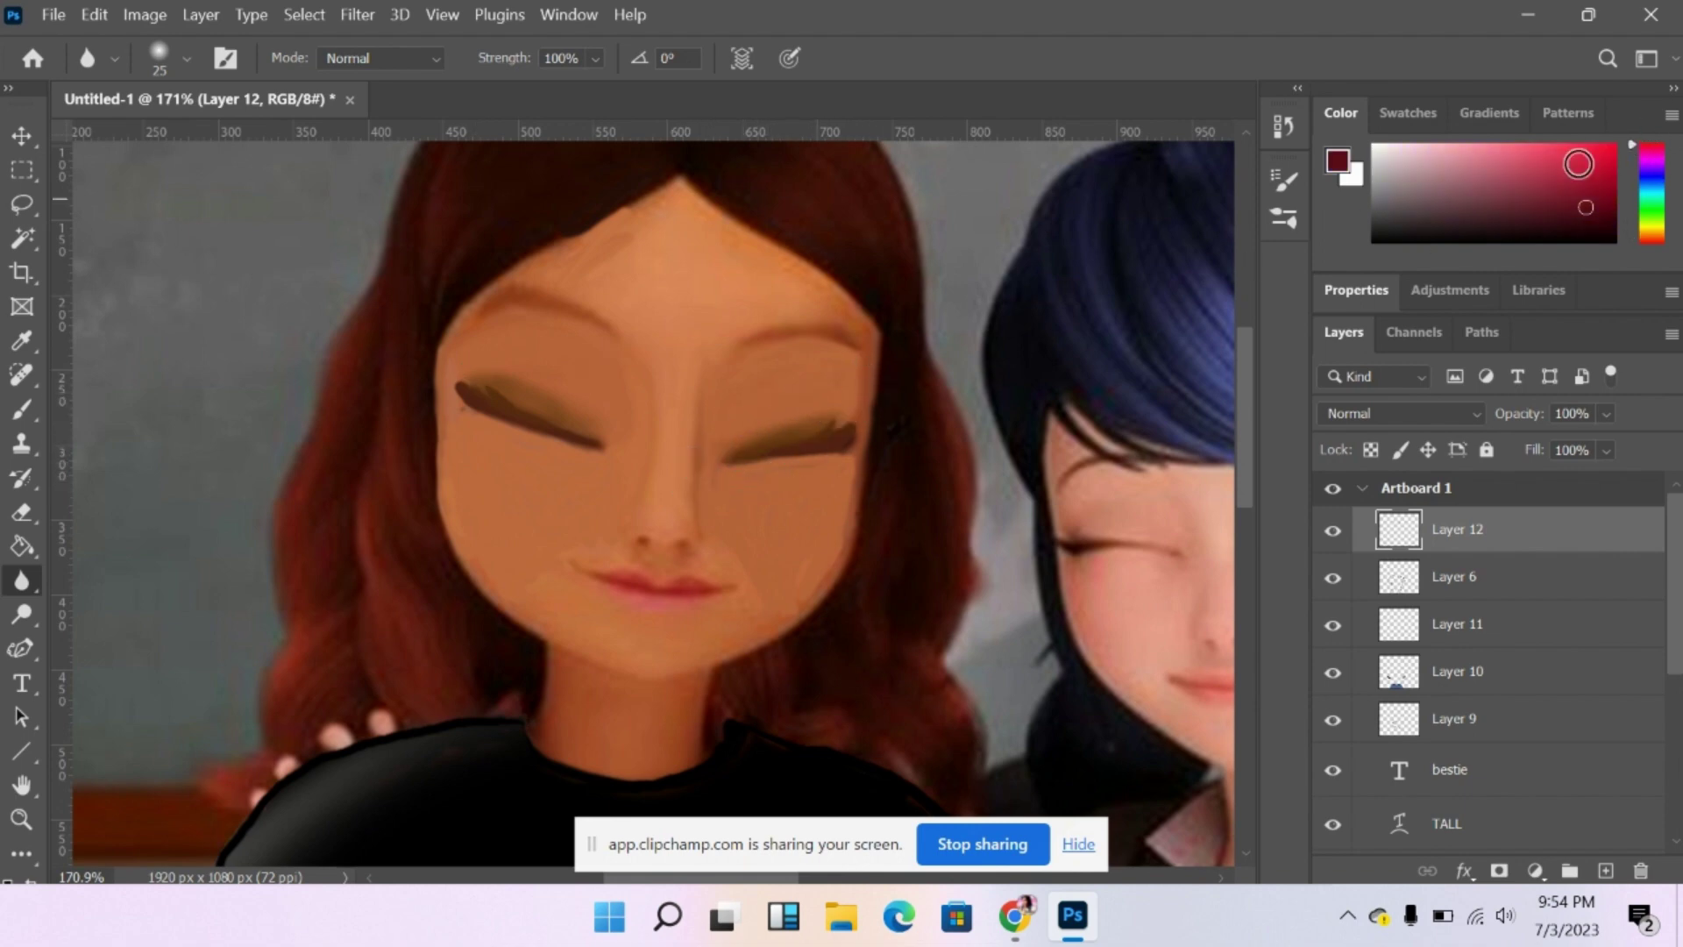
left_click(22, 409)
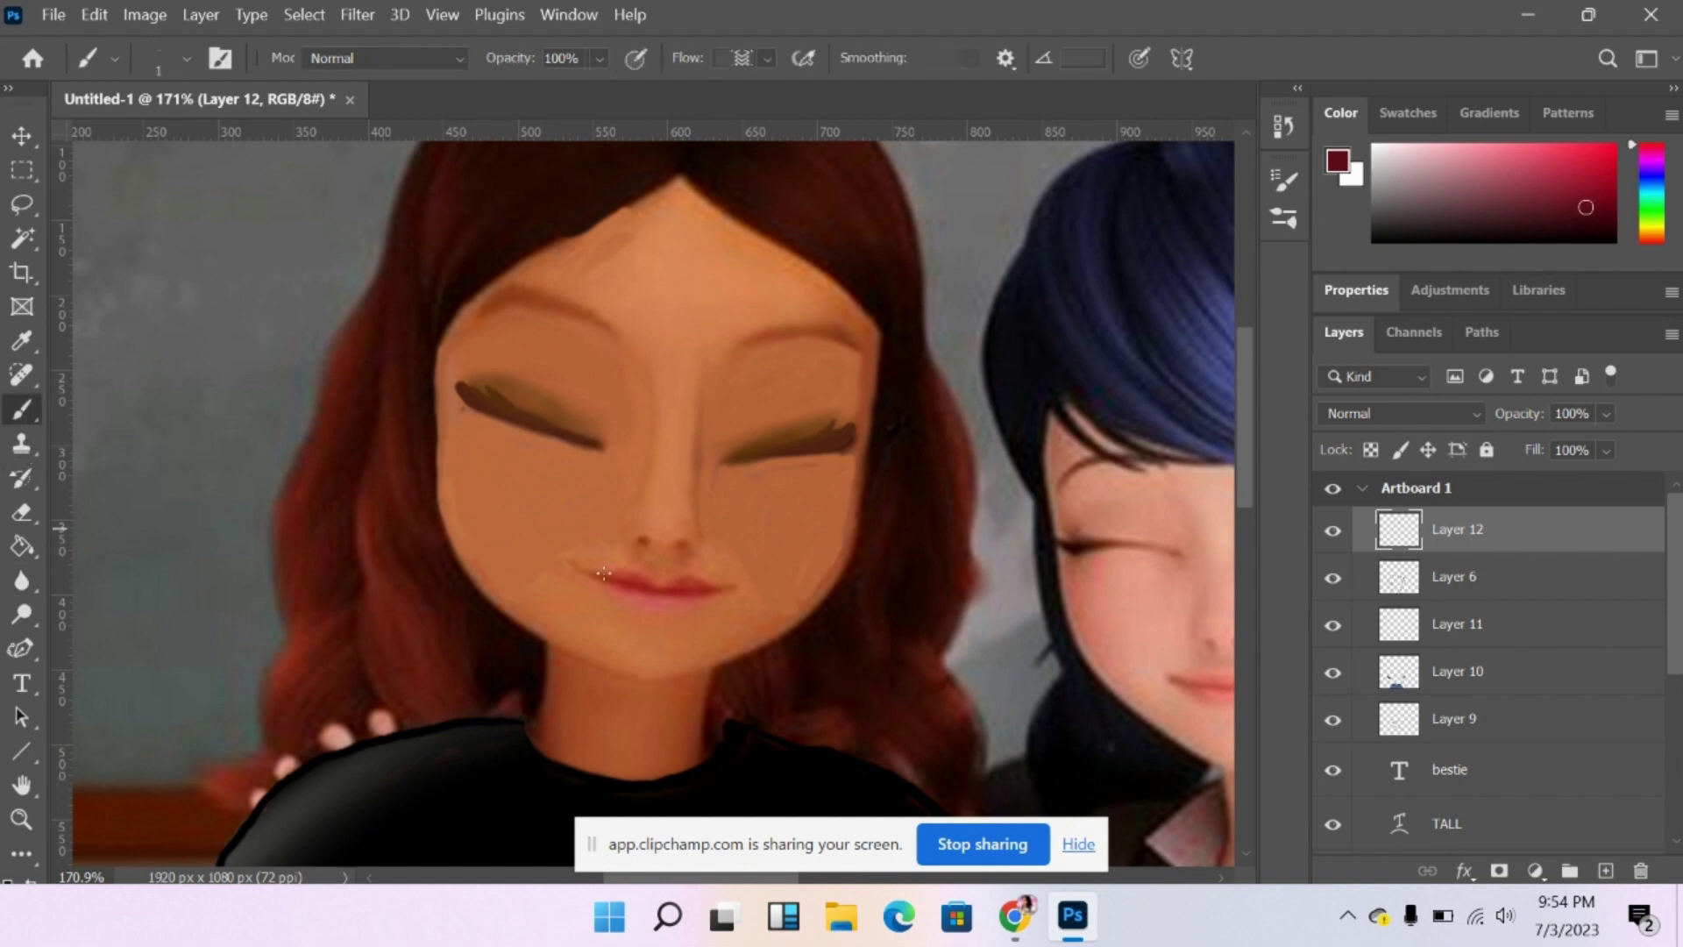
left_click_drag(605, 577, 662, 600)
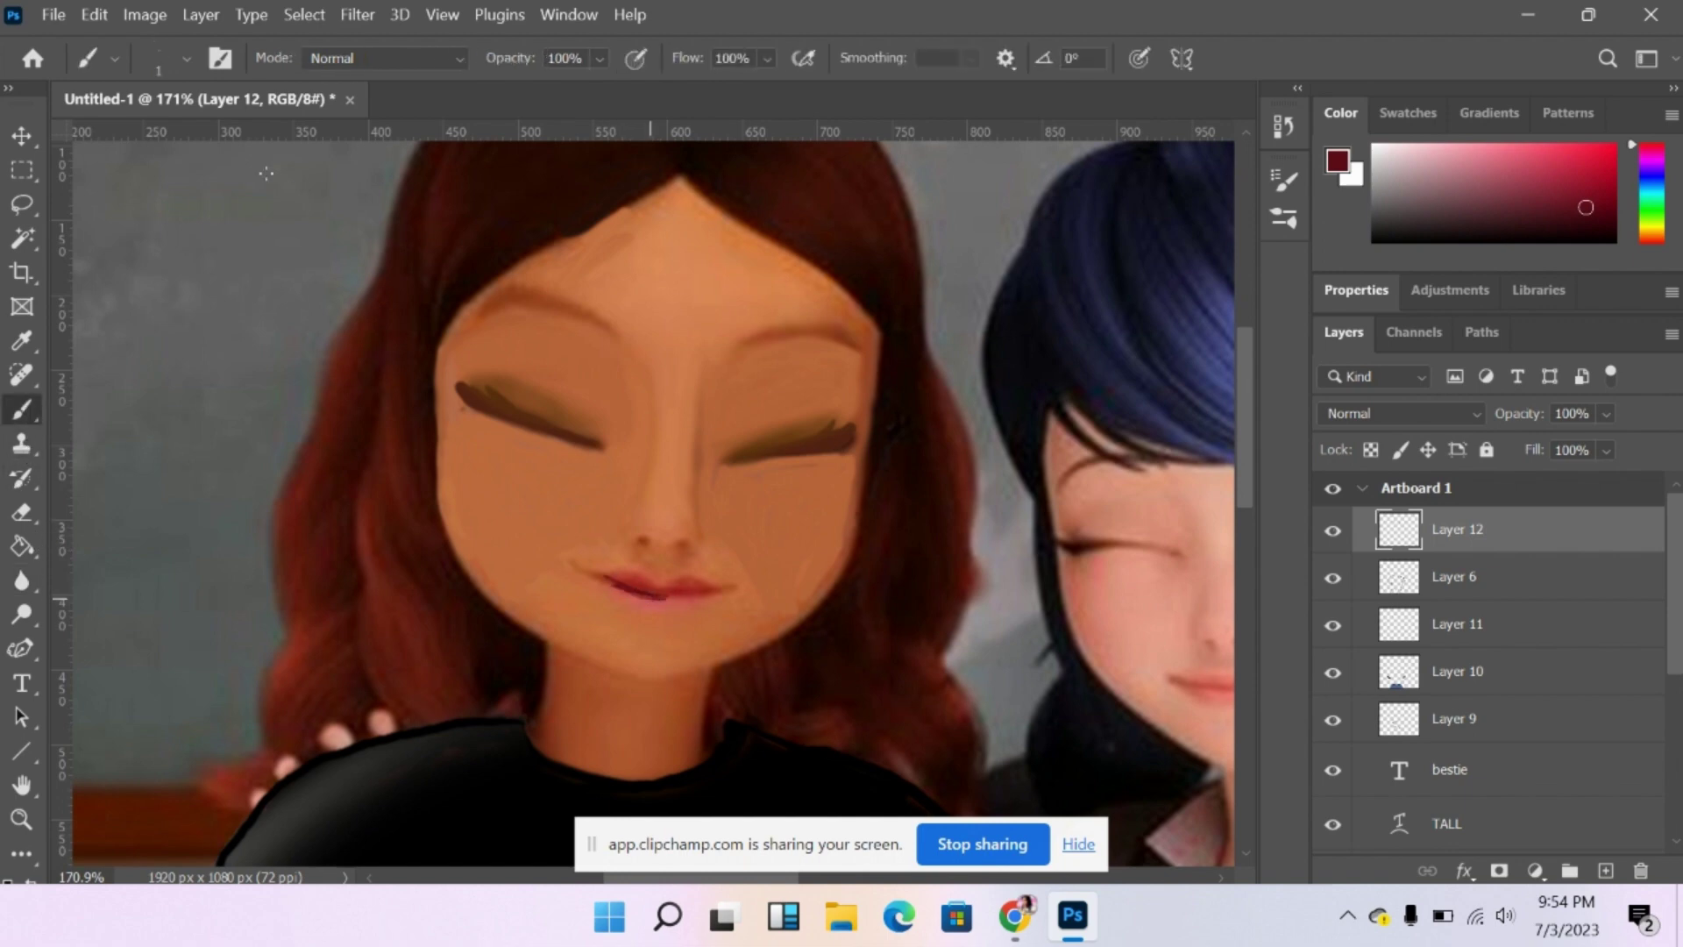
left_click(171, 61)
left_click_drag(145, 143, 155, 143)
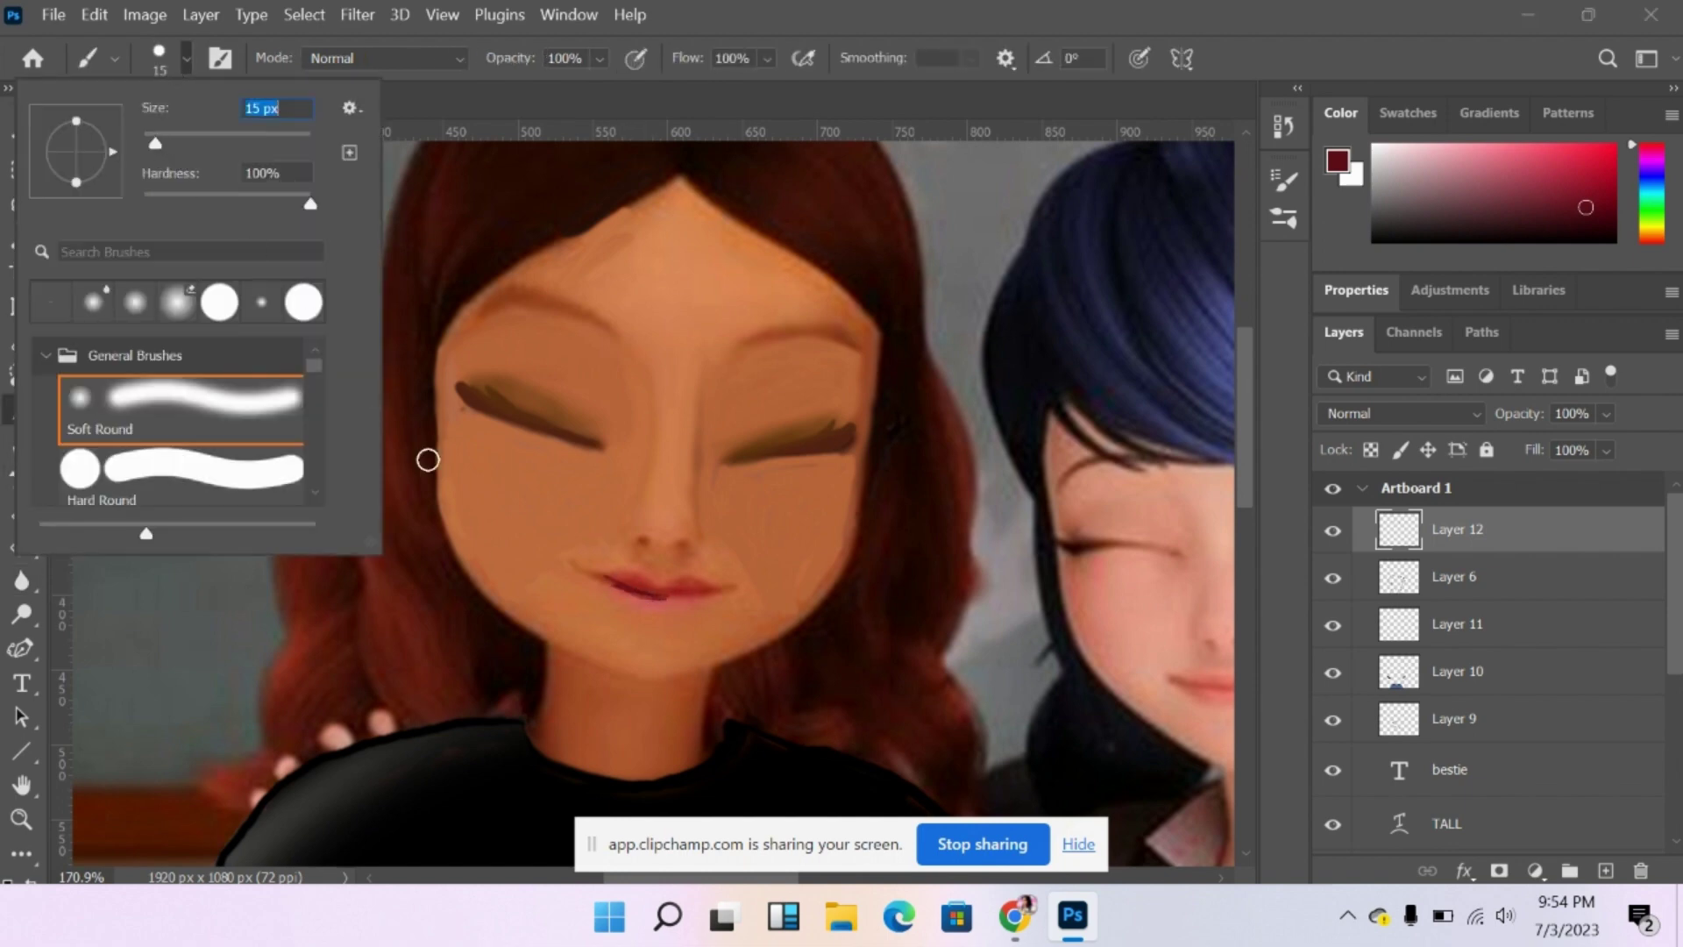
left_click(647, 594)
mouse_move(605, 580)
left_mouse_down()
mouse_move(691, 592)
mouse_move(612, 590)
mouse_move(639, 608)
mouse_move(643, 564)
left_mouse_up()
left_click(22, 581)
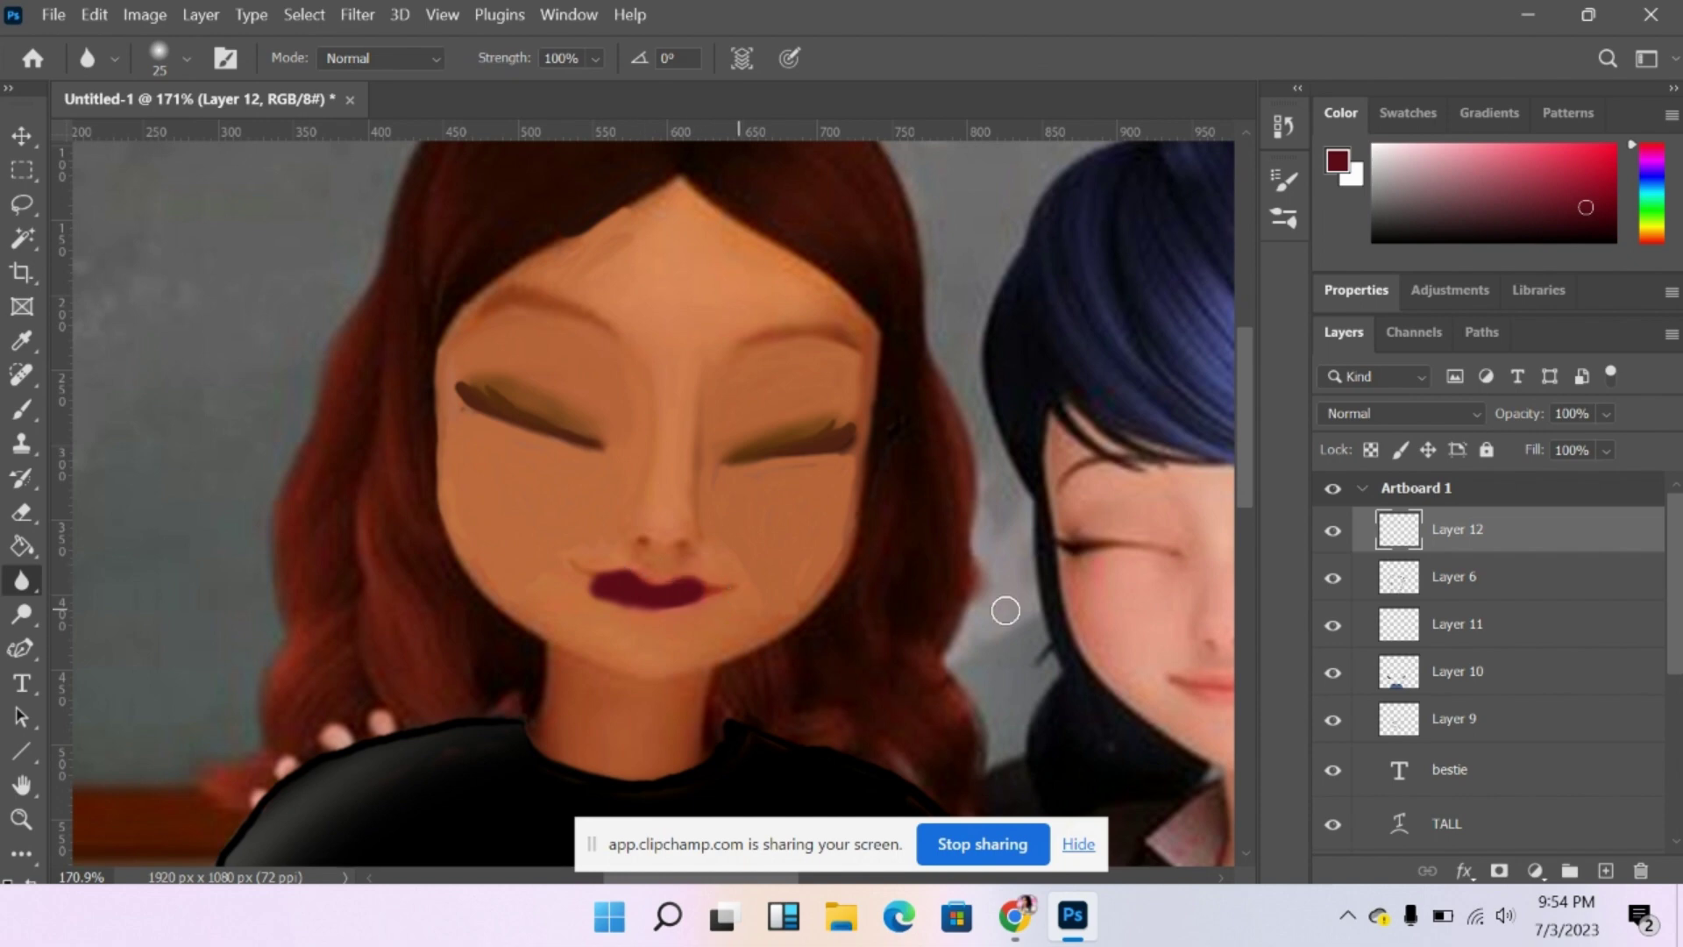
Set Layer 12's blend mode to Soft Light and erase the excess lipstick around the lips with the 78 px Eraser.
left_click(1394, 413)
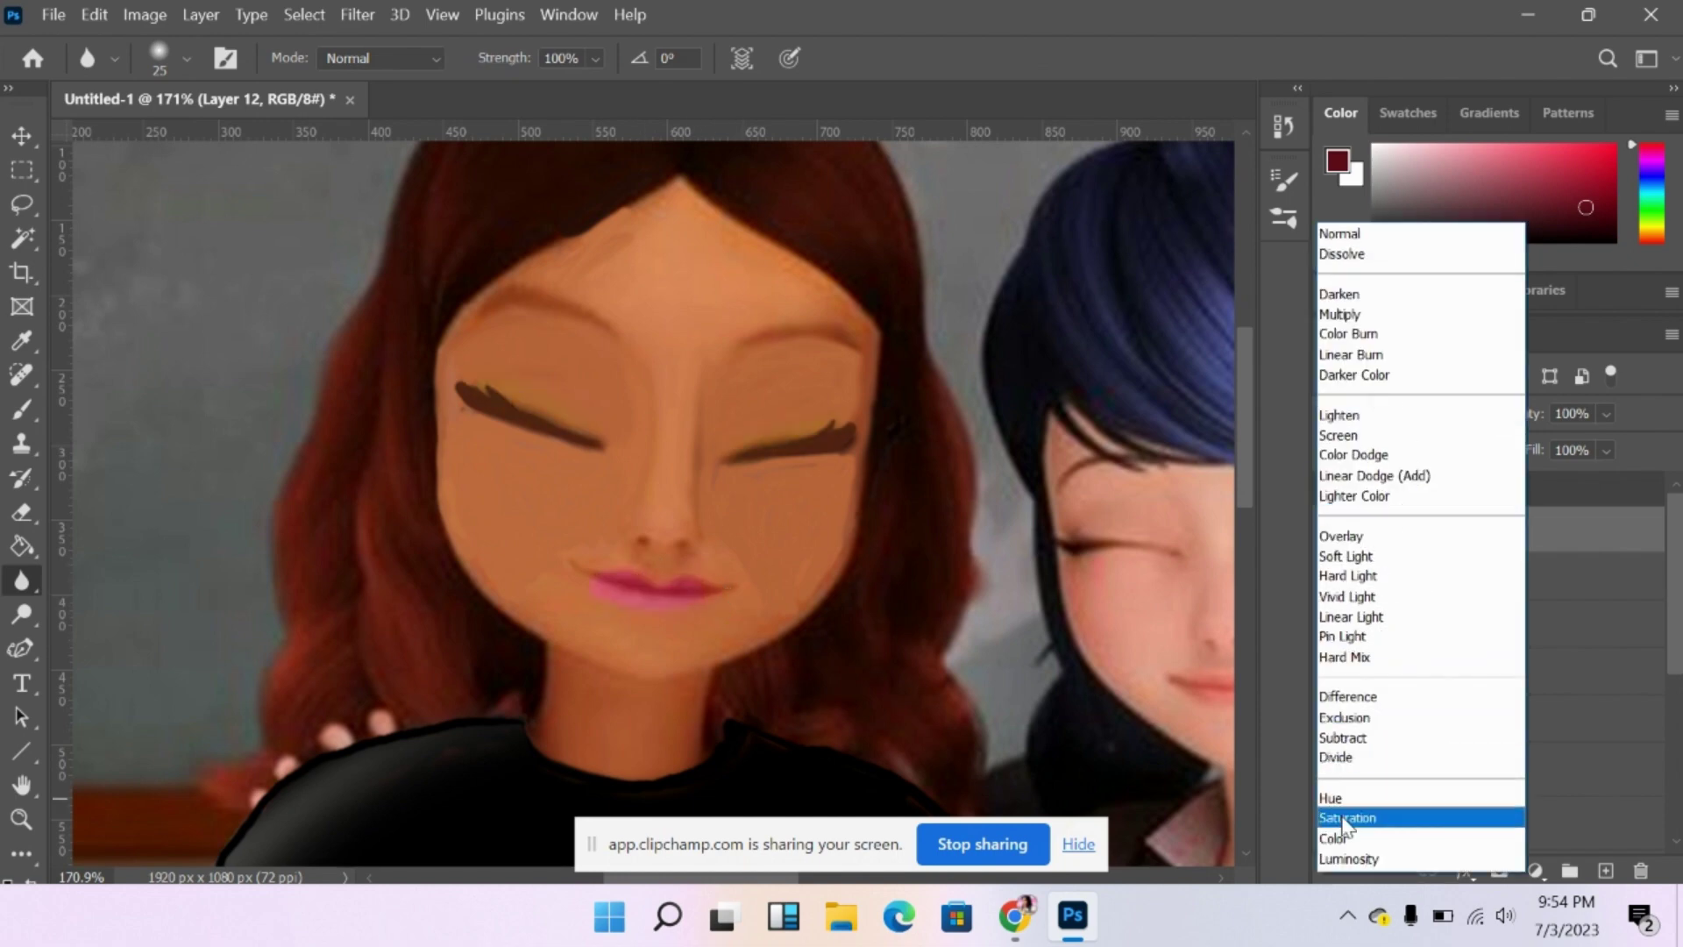
left_click(1356, 556)
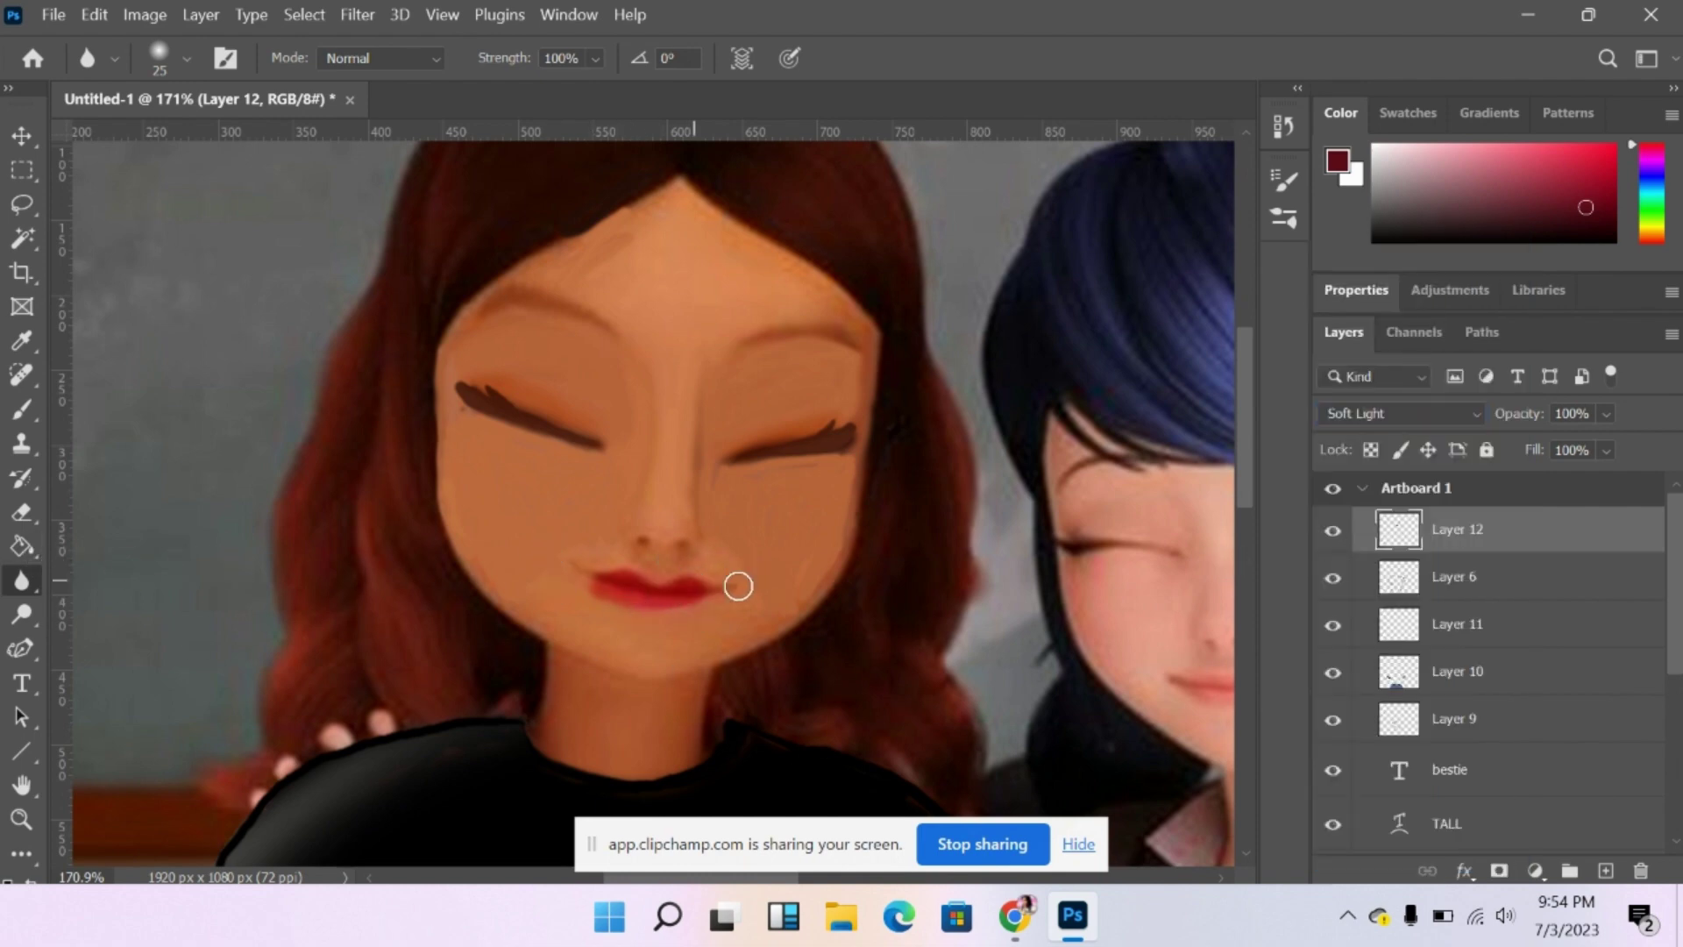
key("e")
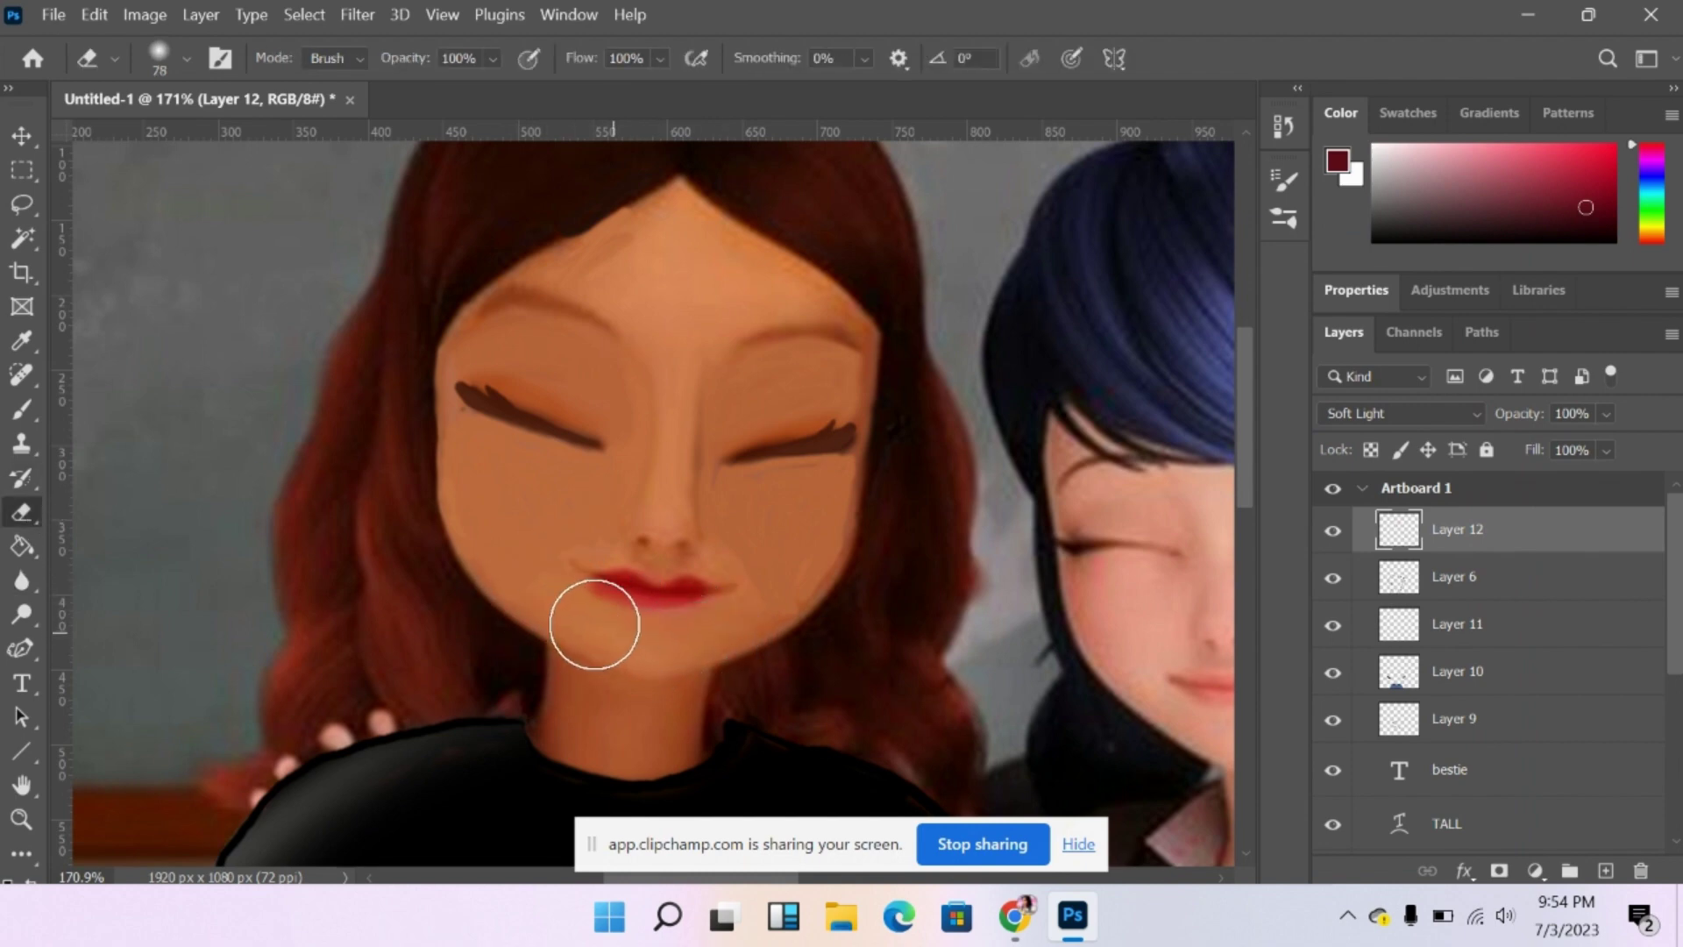
left_click_drag(744, 613, 715, 601)
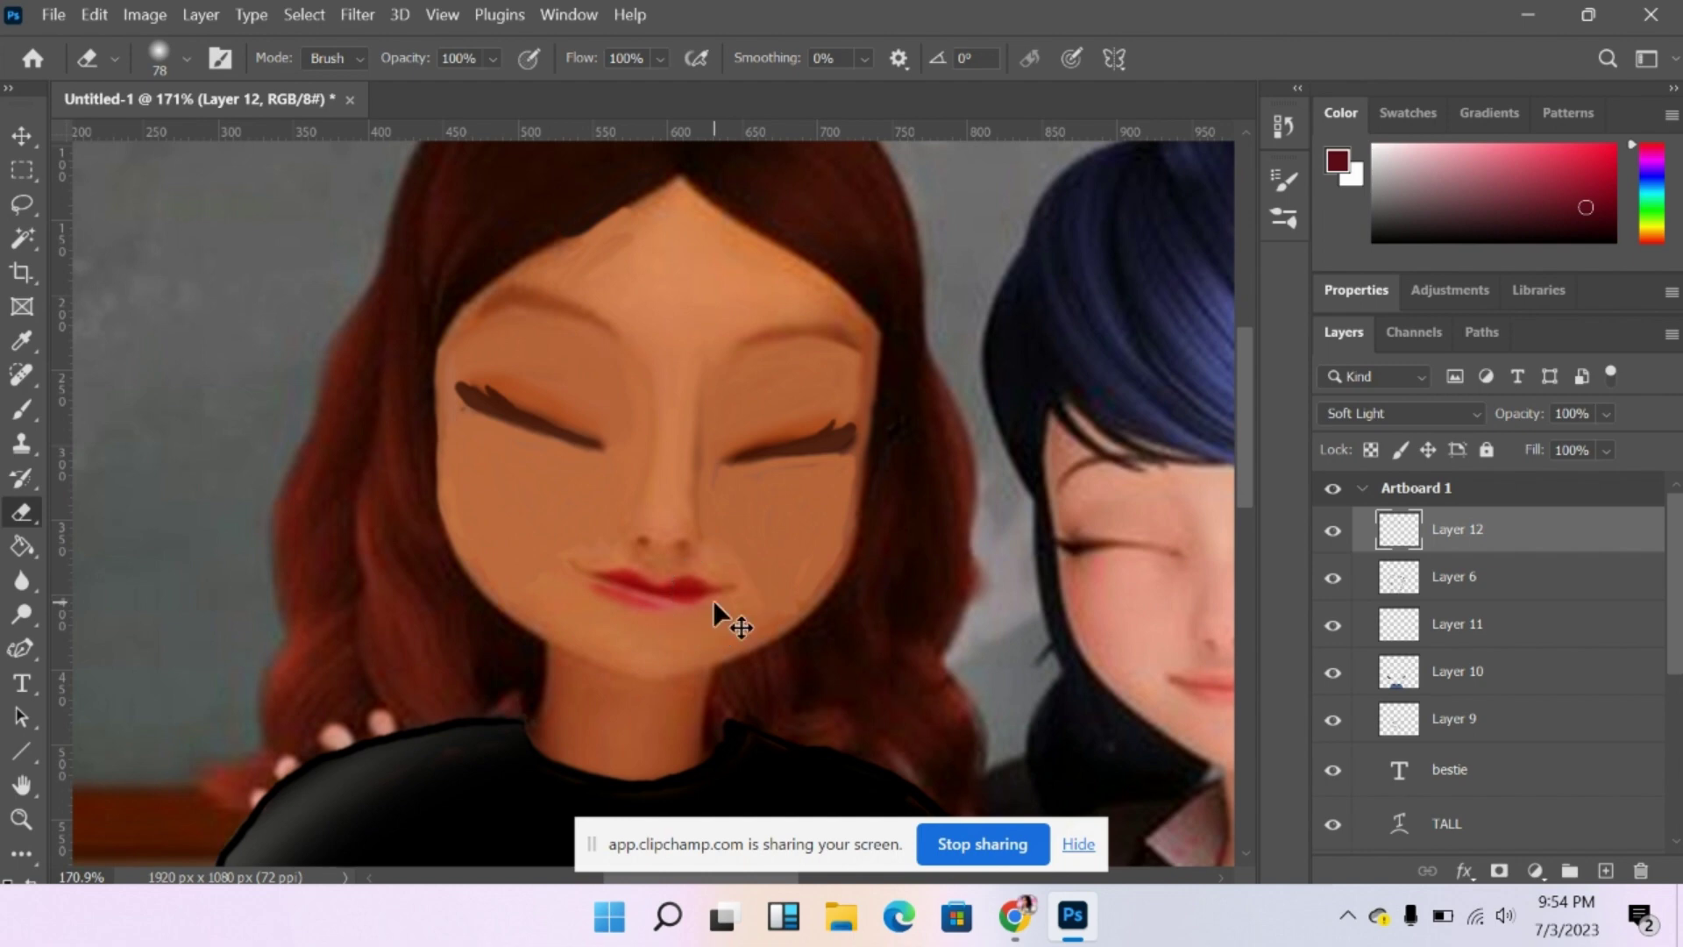
key("ctrl+z")
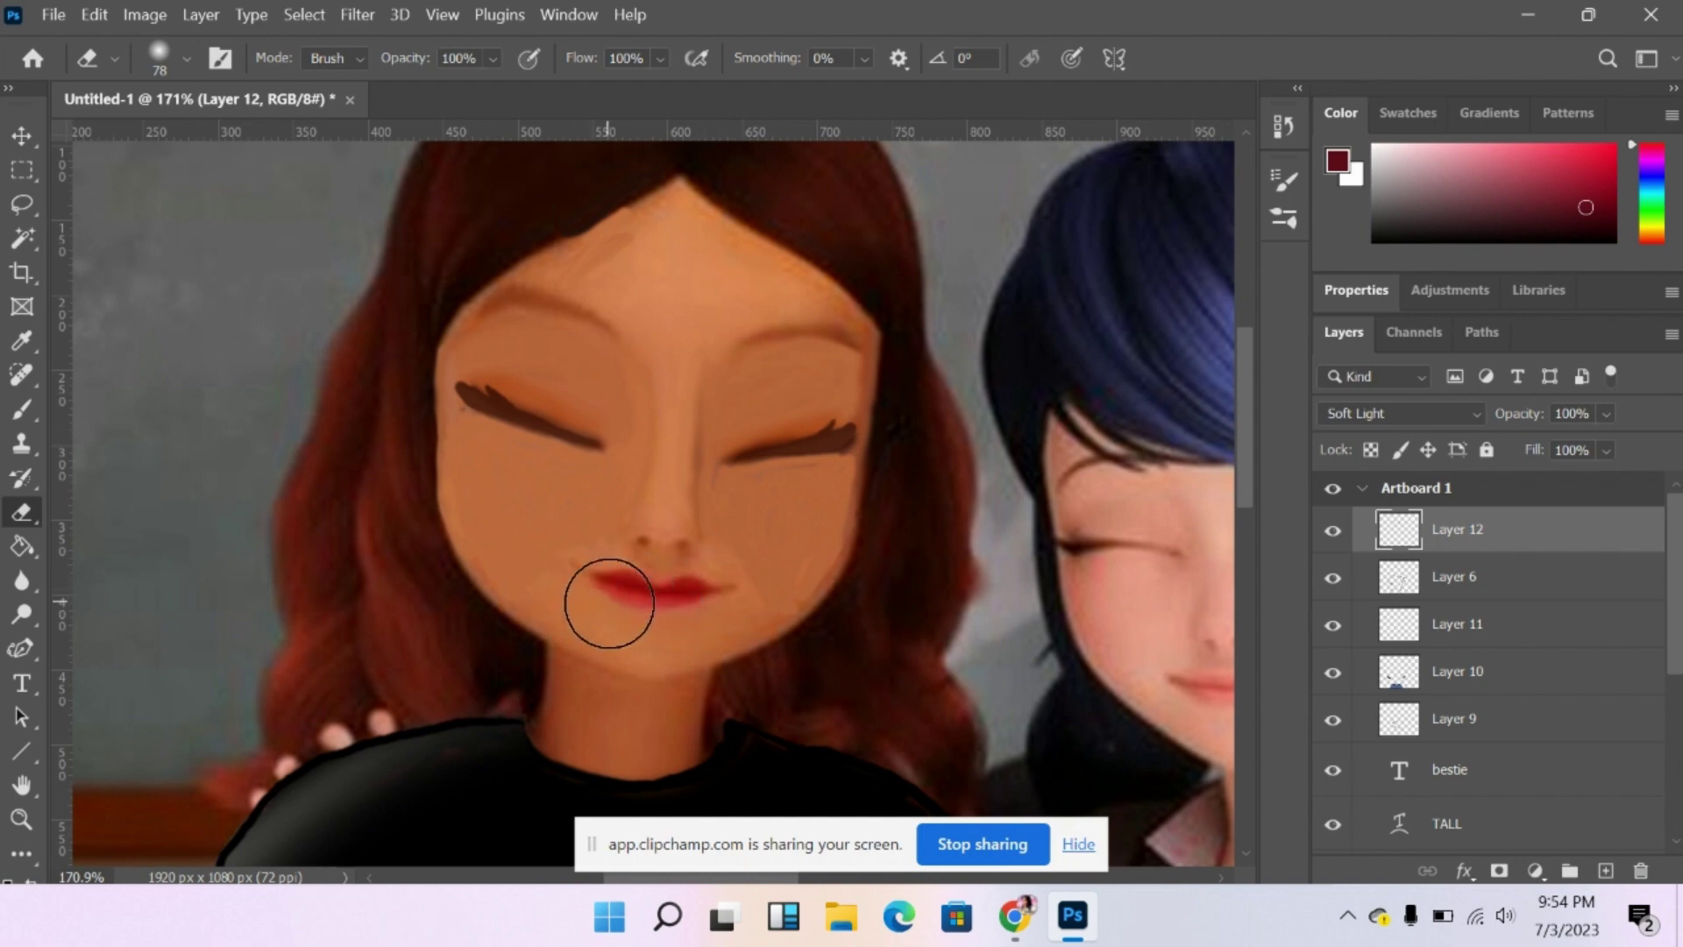
mouse_move(636, 611)
left_mouse_down()
mouse_move(613, 594)
mouse_move(680, 612)
left_mouse_up()
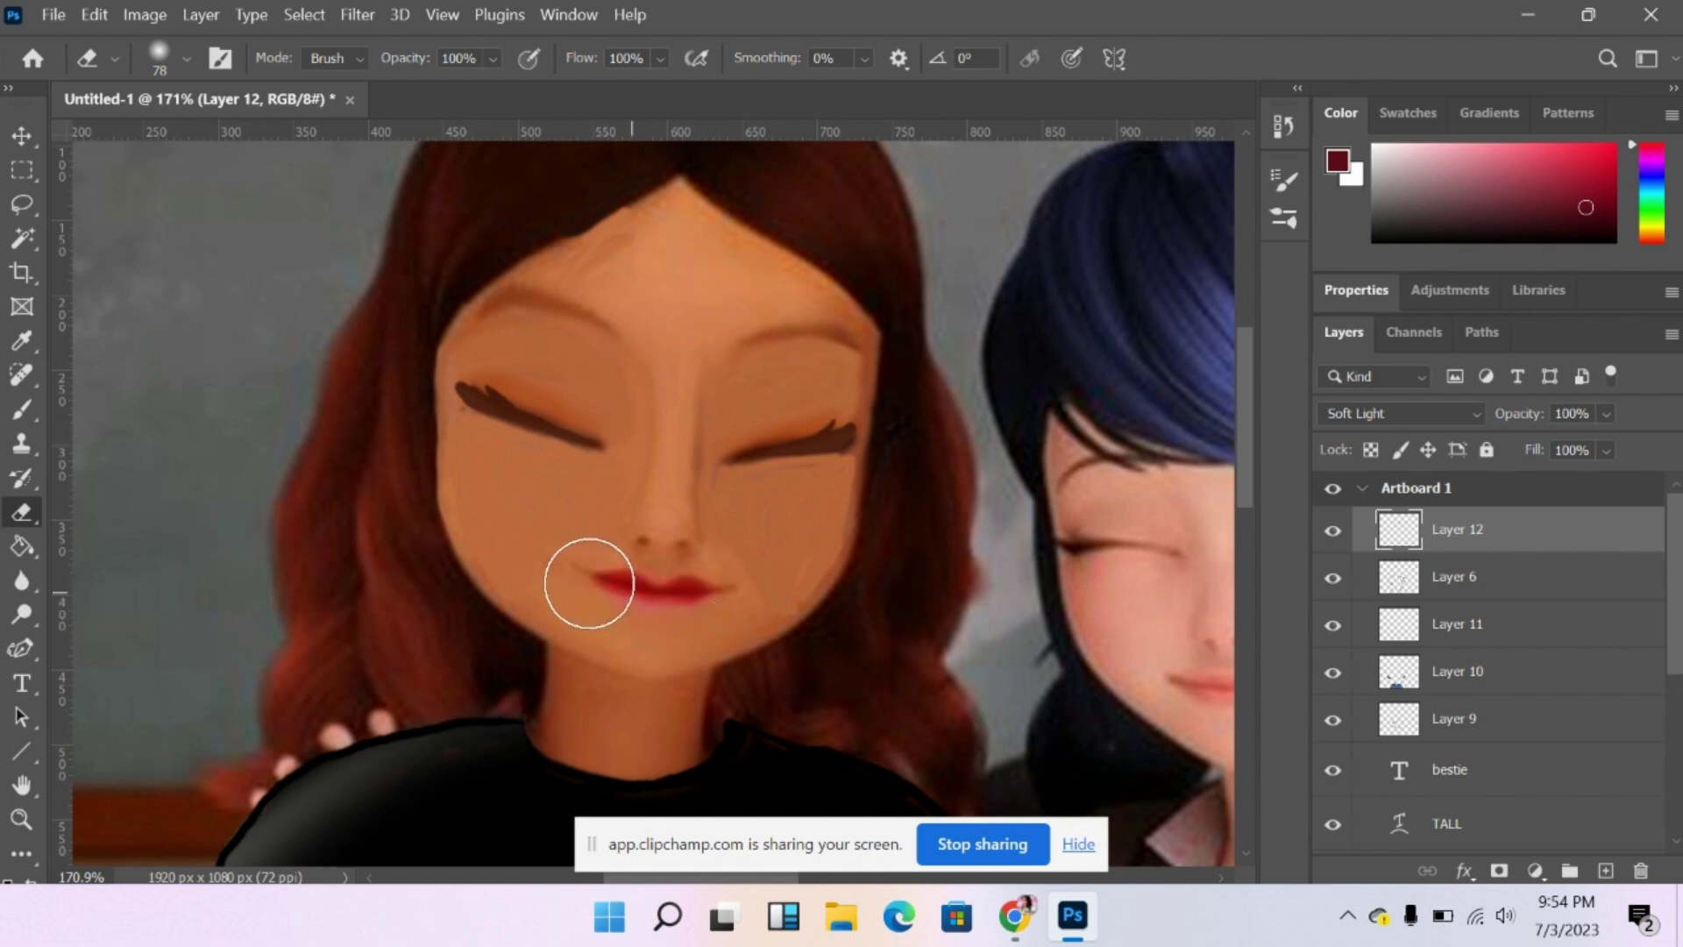
left_click(22, 581)
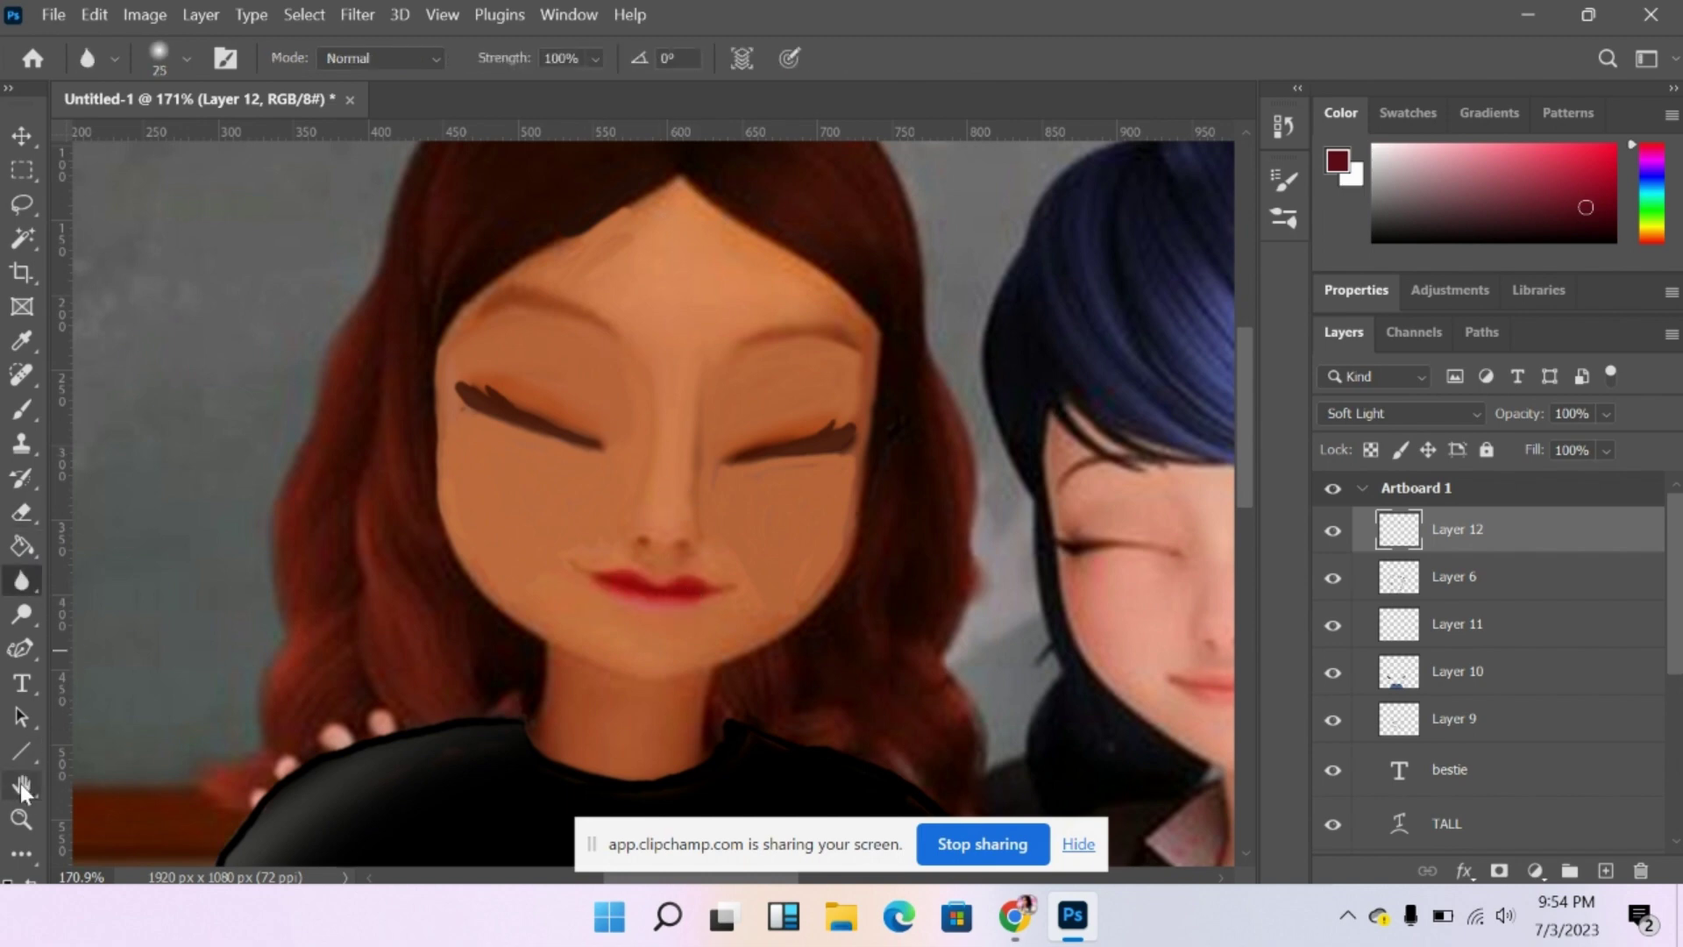
Smudge away the stray hair strand above the blue-haired girl's outer pigtail on Layer 4 with the 7 px Smudge tool.
left_click(22, 819)
left_click(471, 66)
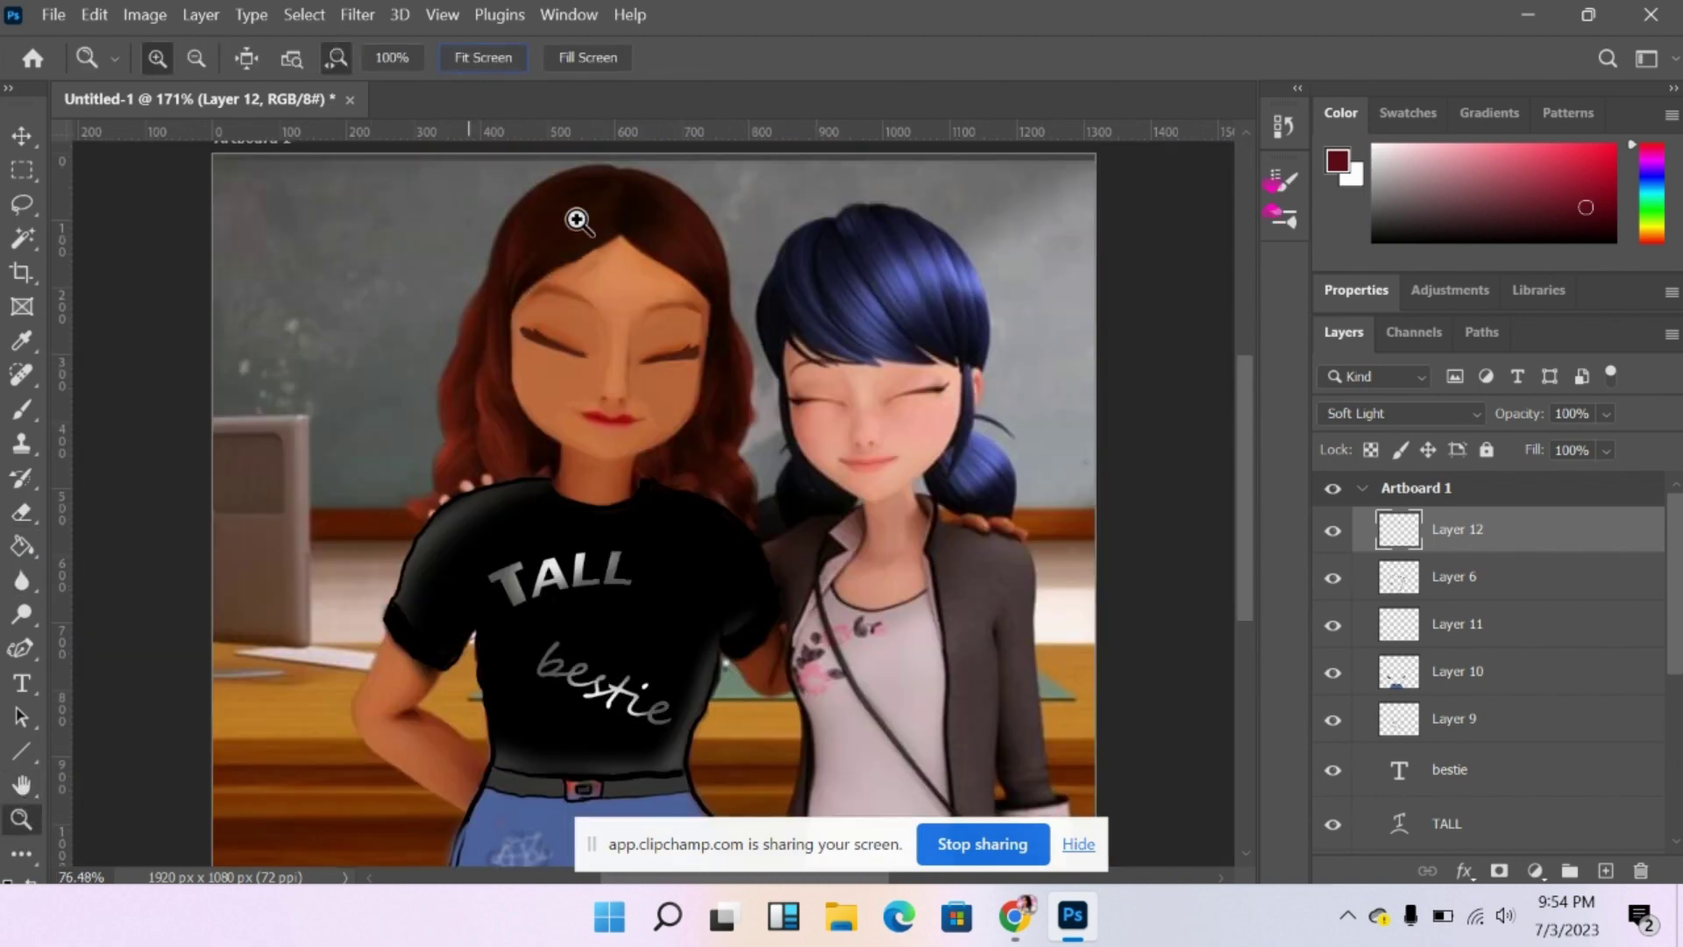
left_click_drag(980, 385, 1026, 386)
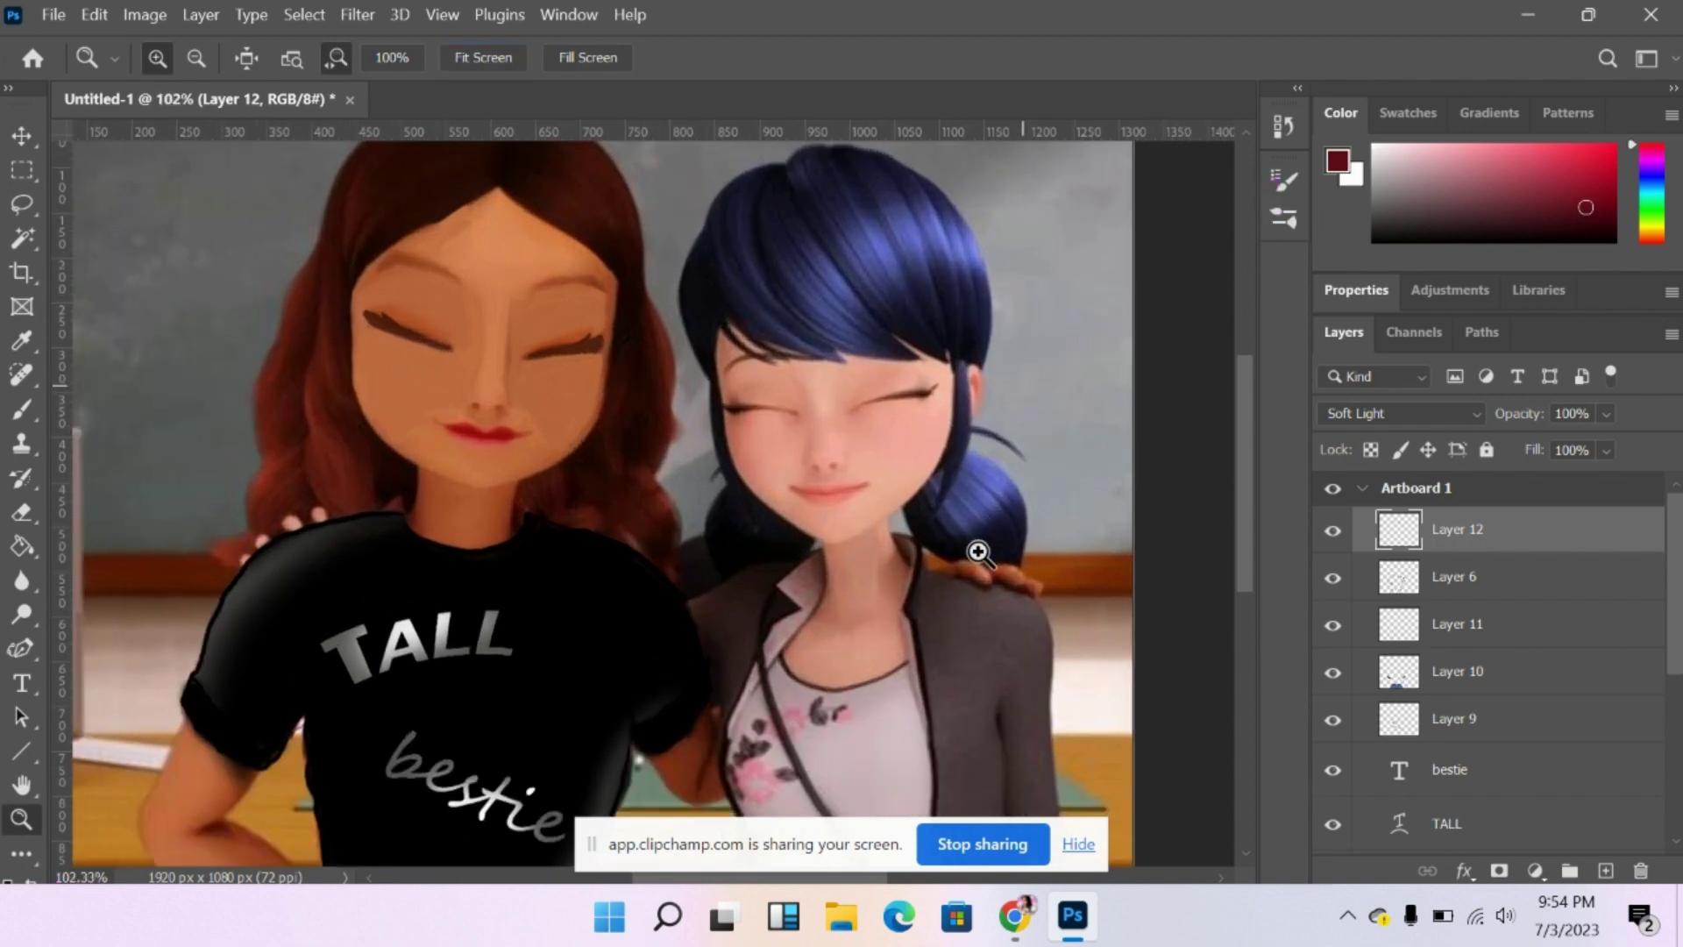
mouse_move(977, 552)
left_mouse_down()
mouse_move(1048, 537)
mouse_move(1006, 526)
mouse_move(1085, 547)
left_mouse_up()
left_click(22, 513)
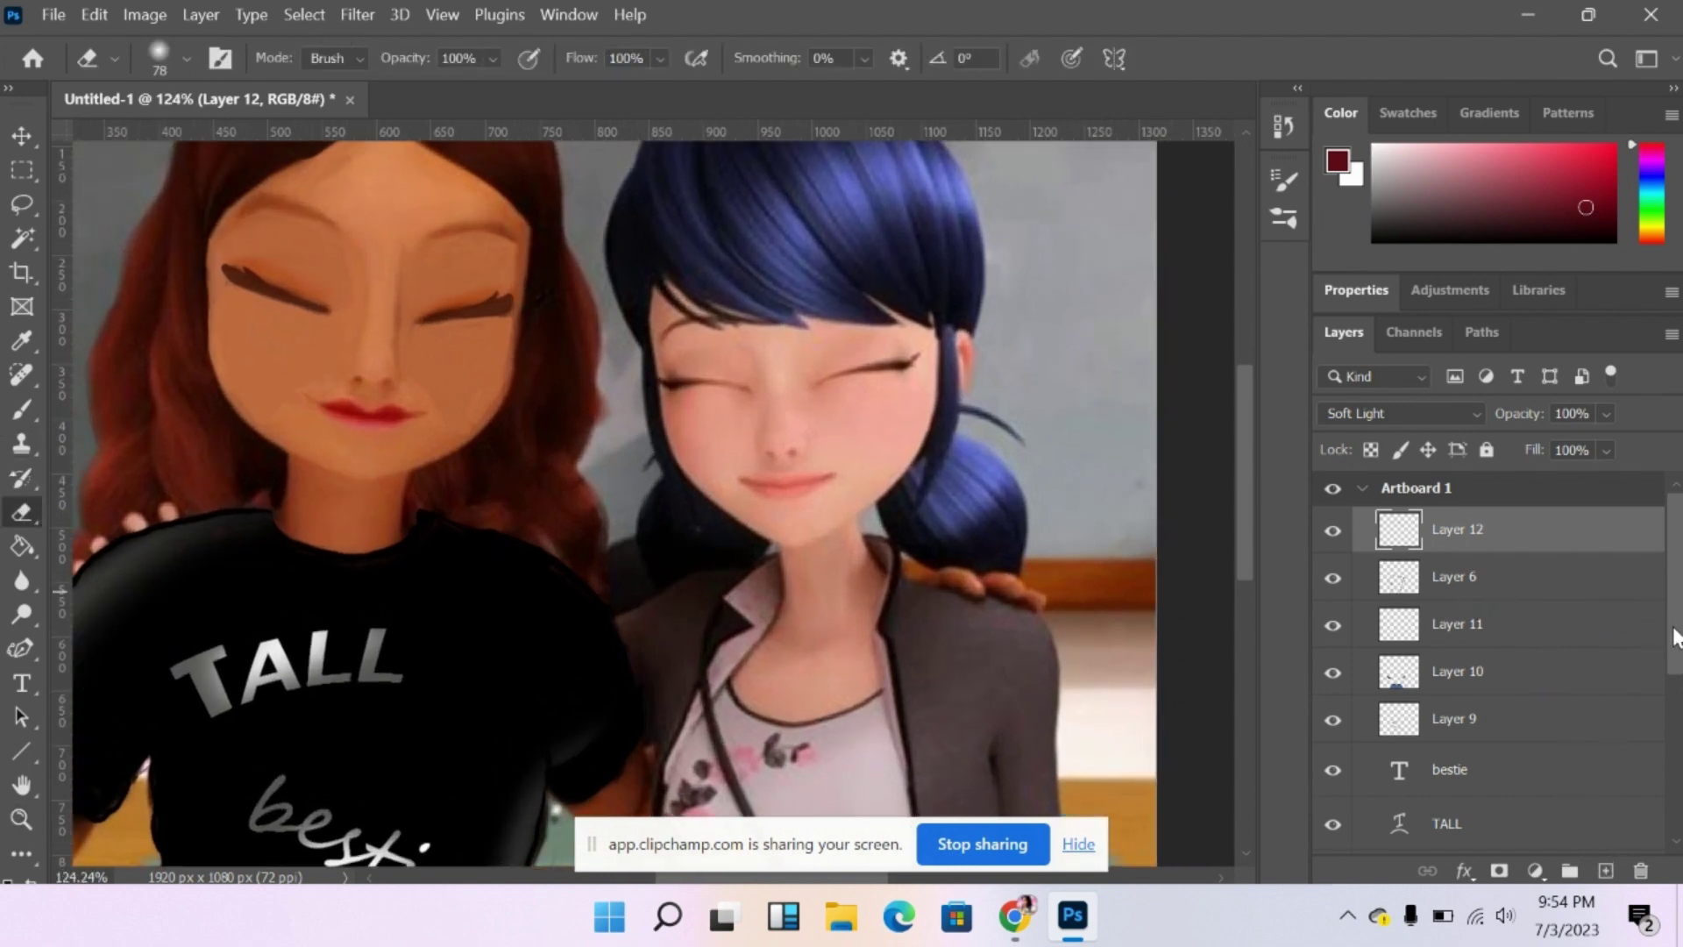
scroll(1604, 842, "down", 5)
left_click(1490, 837)
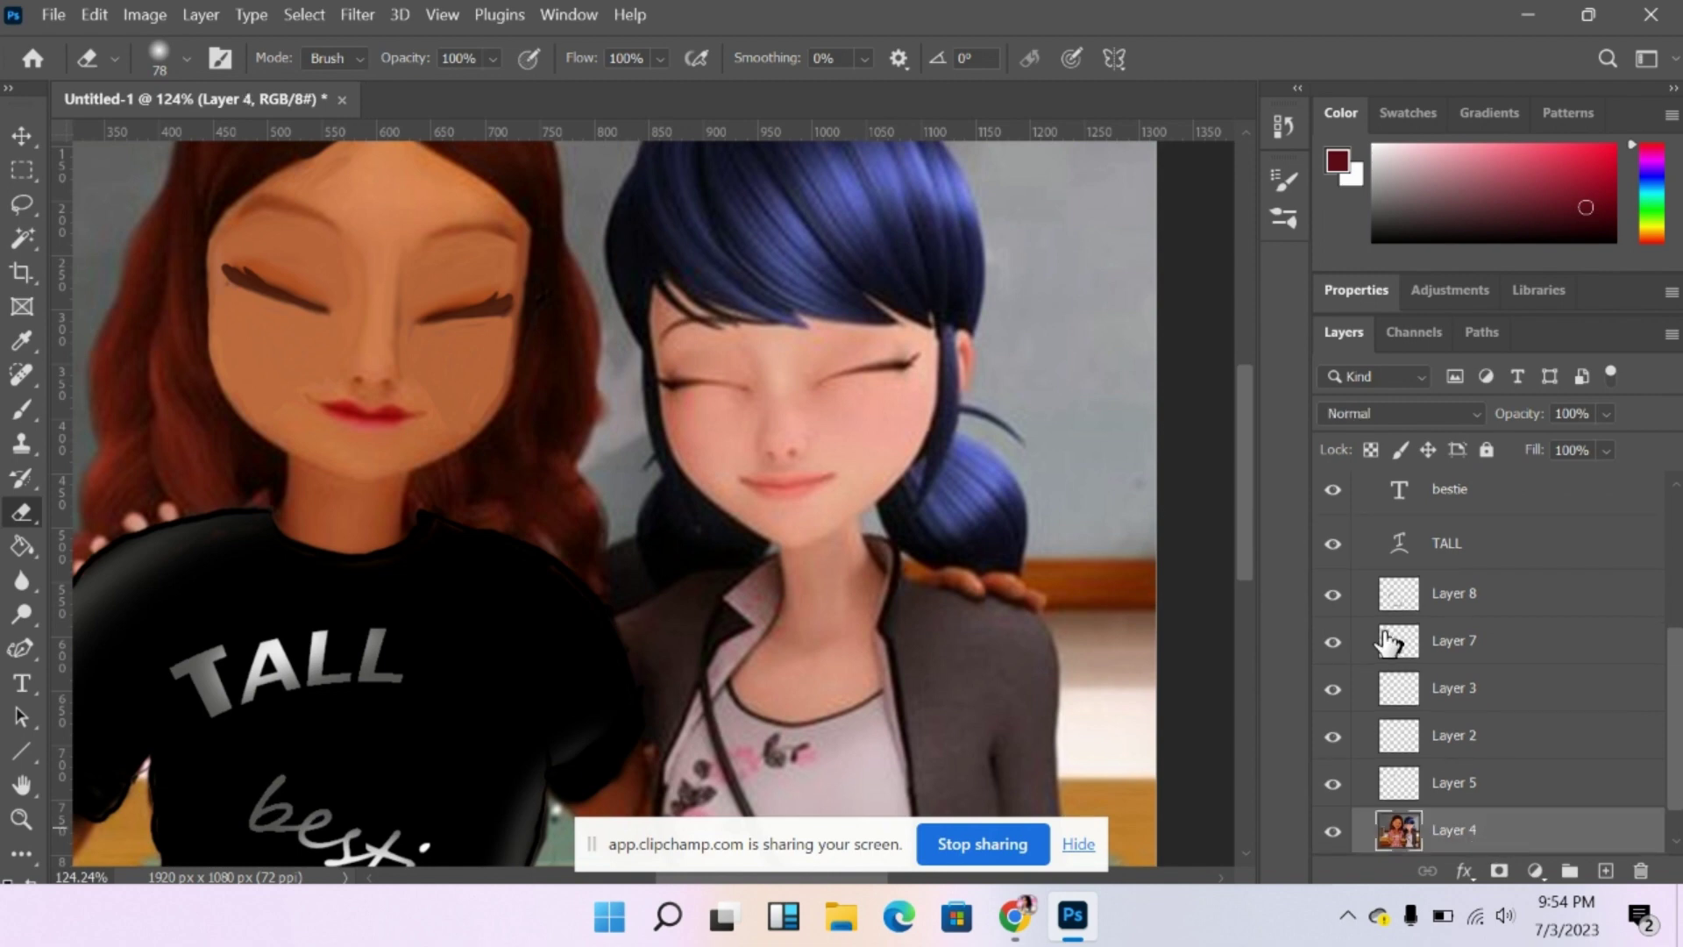
left_click(30, 580)
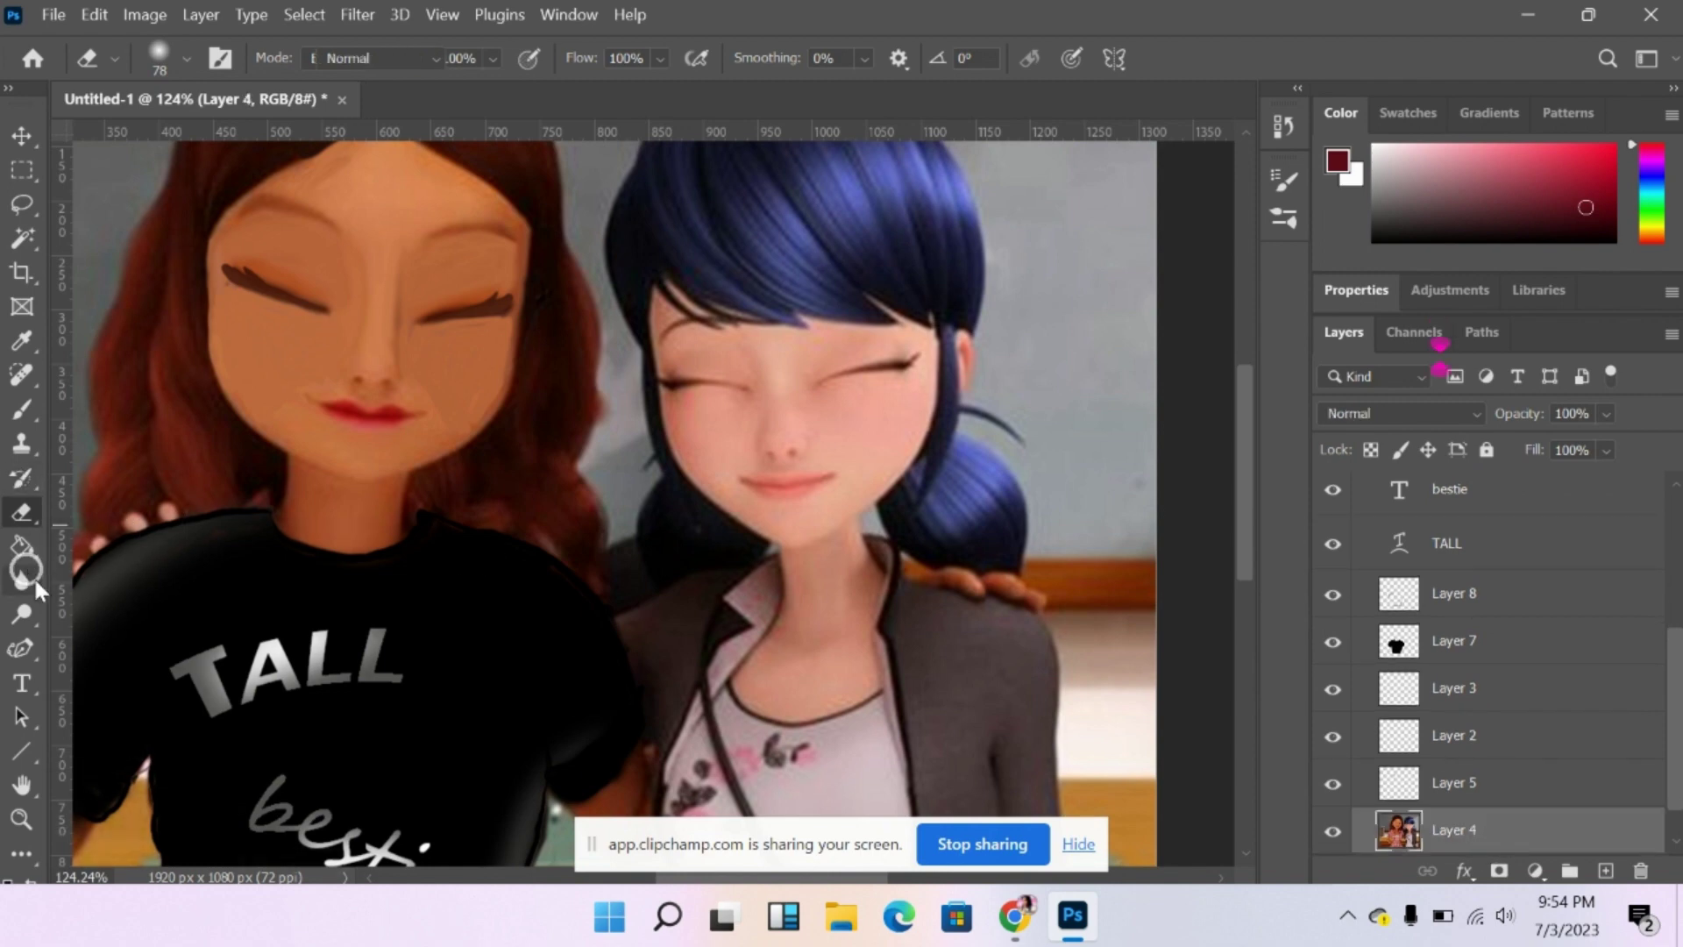
left_click(38, 591)
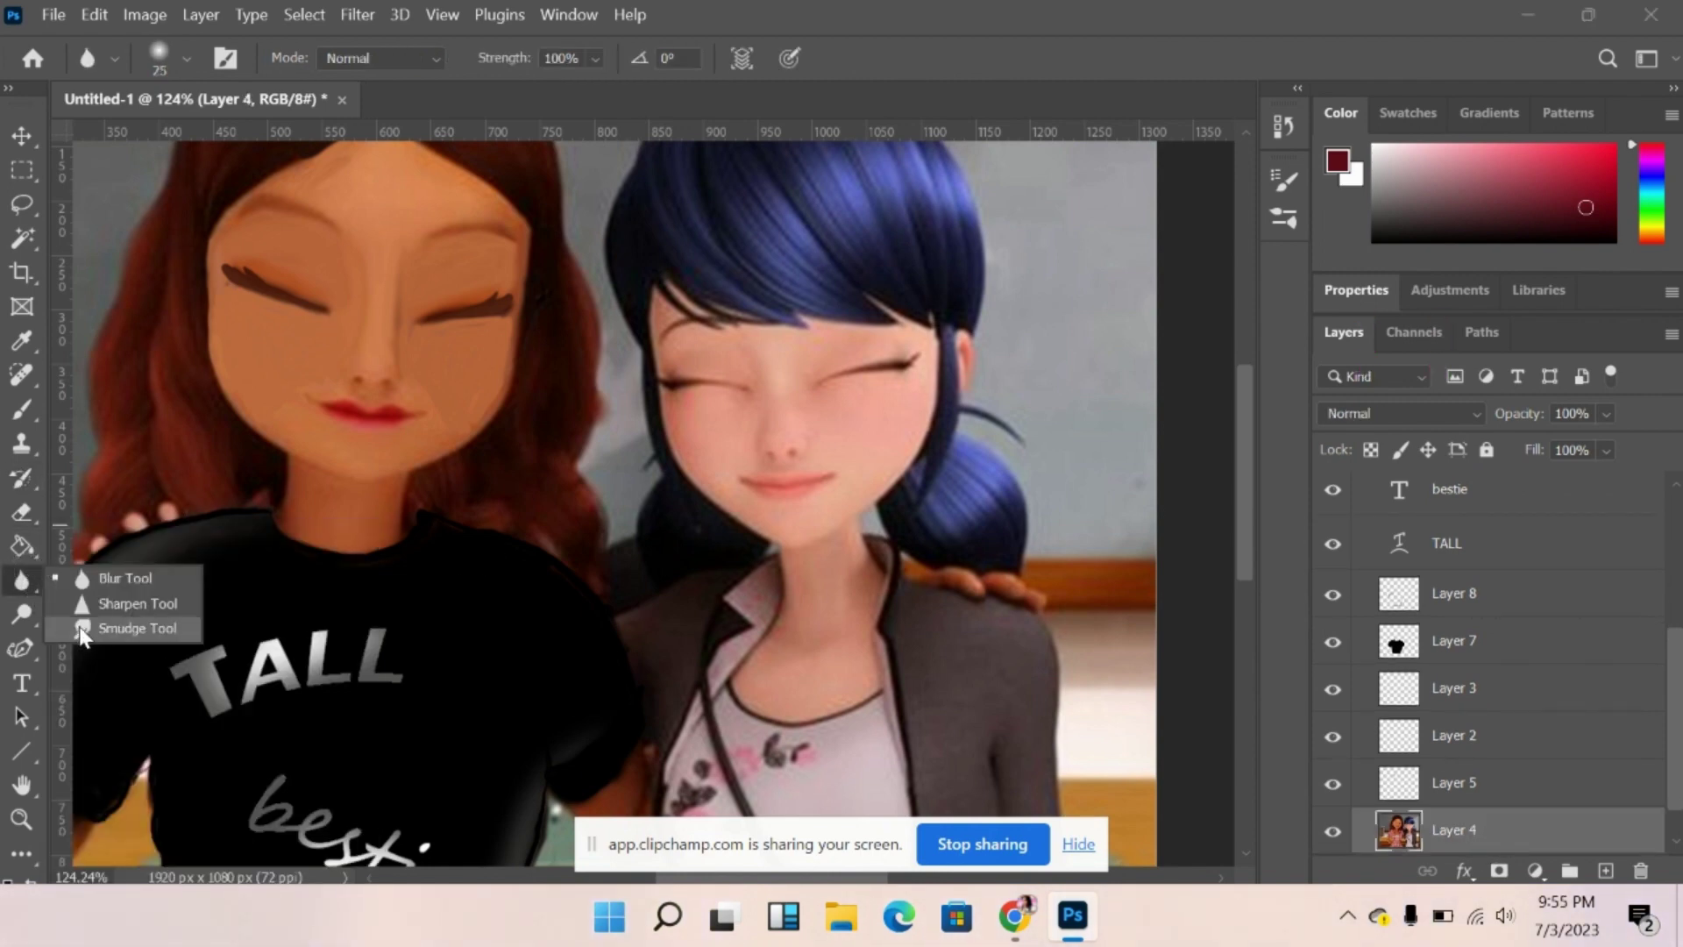
left_click(132, 628)
left_click_drag(1003, 412, 1014, 433)
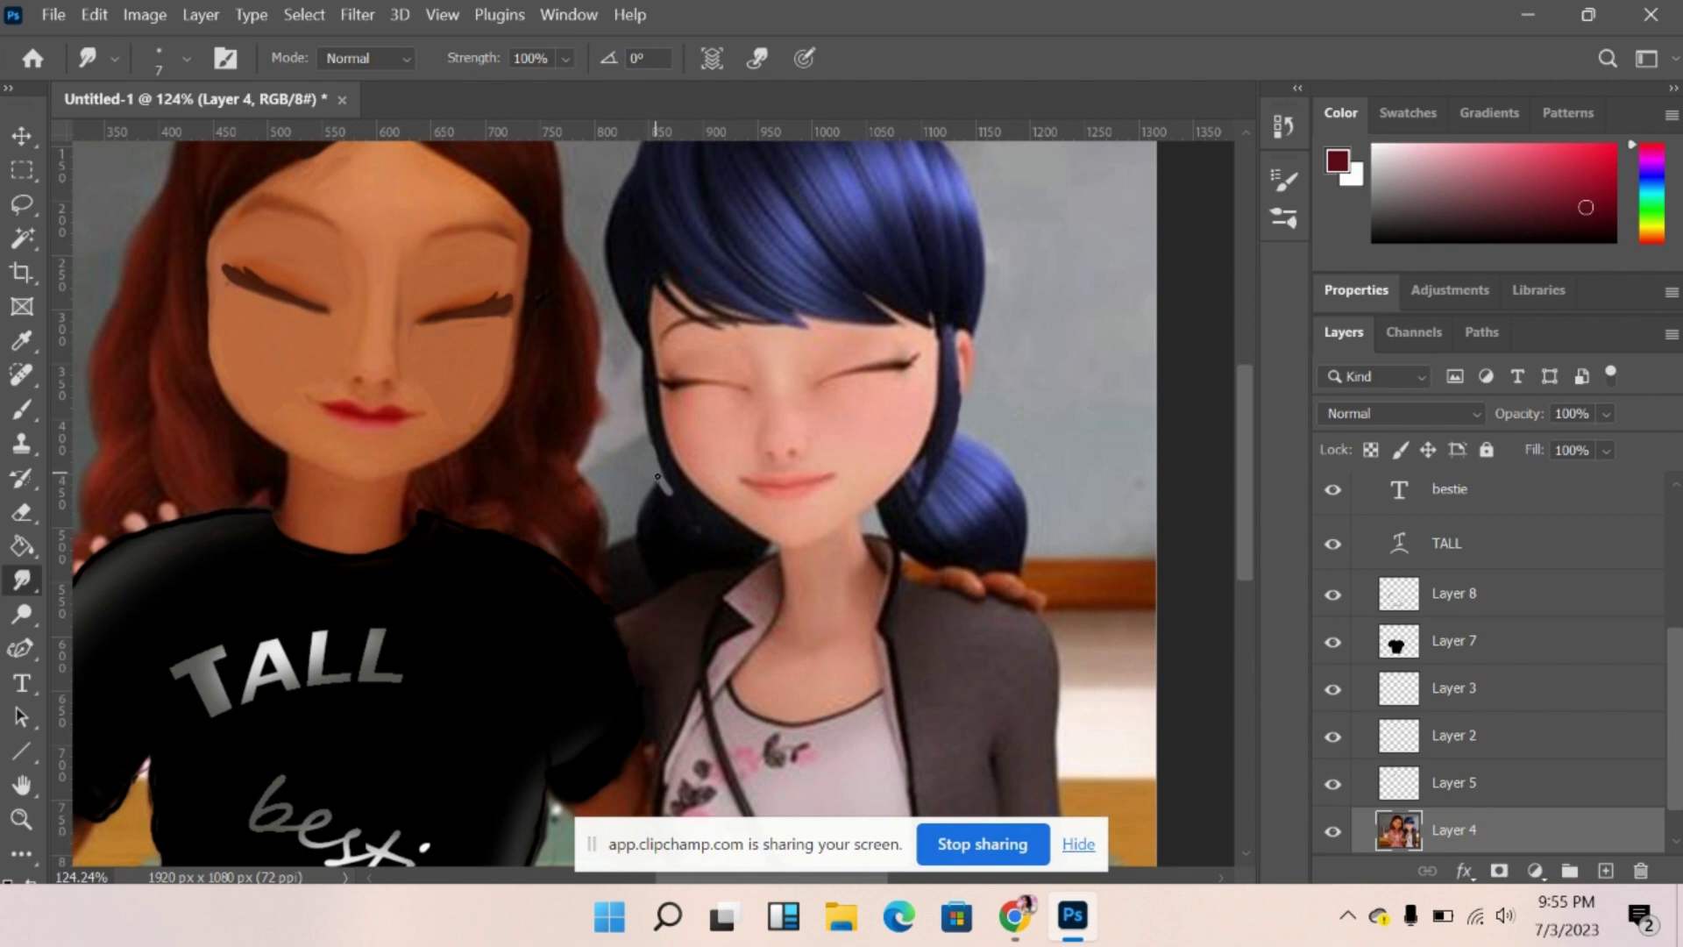
left_click_drag(687, 502, 750, 525)
key("ctrl+z")
key("ctrl+z")
Smudge the blue hair on the side facing the red-haired girl straight down to the shoulder, closing the gaps between strands.
left_click_drag(656, 454, 643, 533)
left_click_drag(639, 389, 637, 533)
mouse_move(637, 334)
left_mouse_down()
mouse_move(634, 397)
mouse_move(622, 323)
mouse_move(627, 381)
left_mouse_up()
left_click_drag(628, 298, 636, 456)
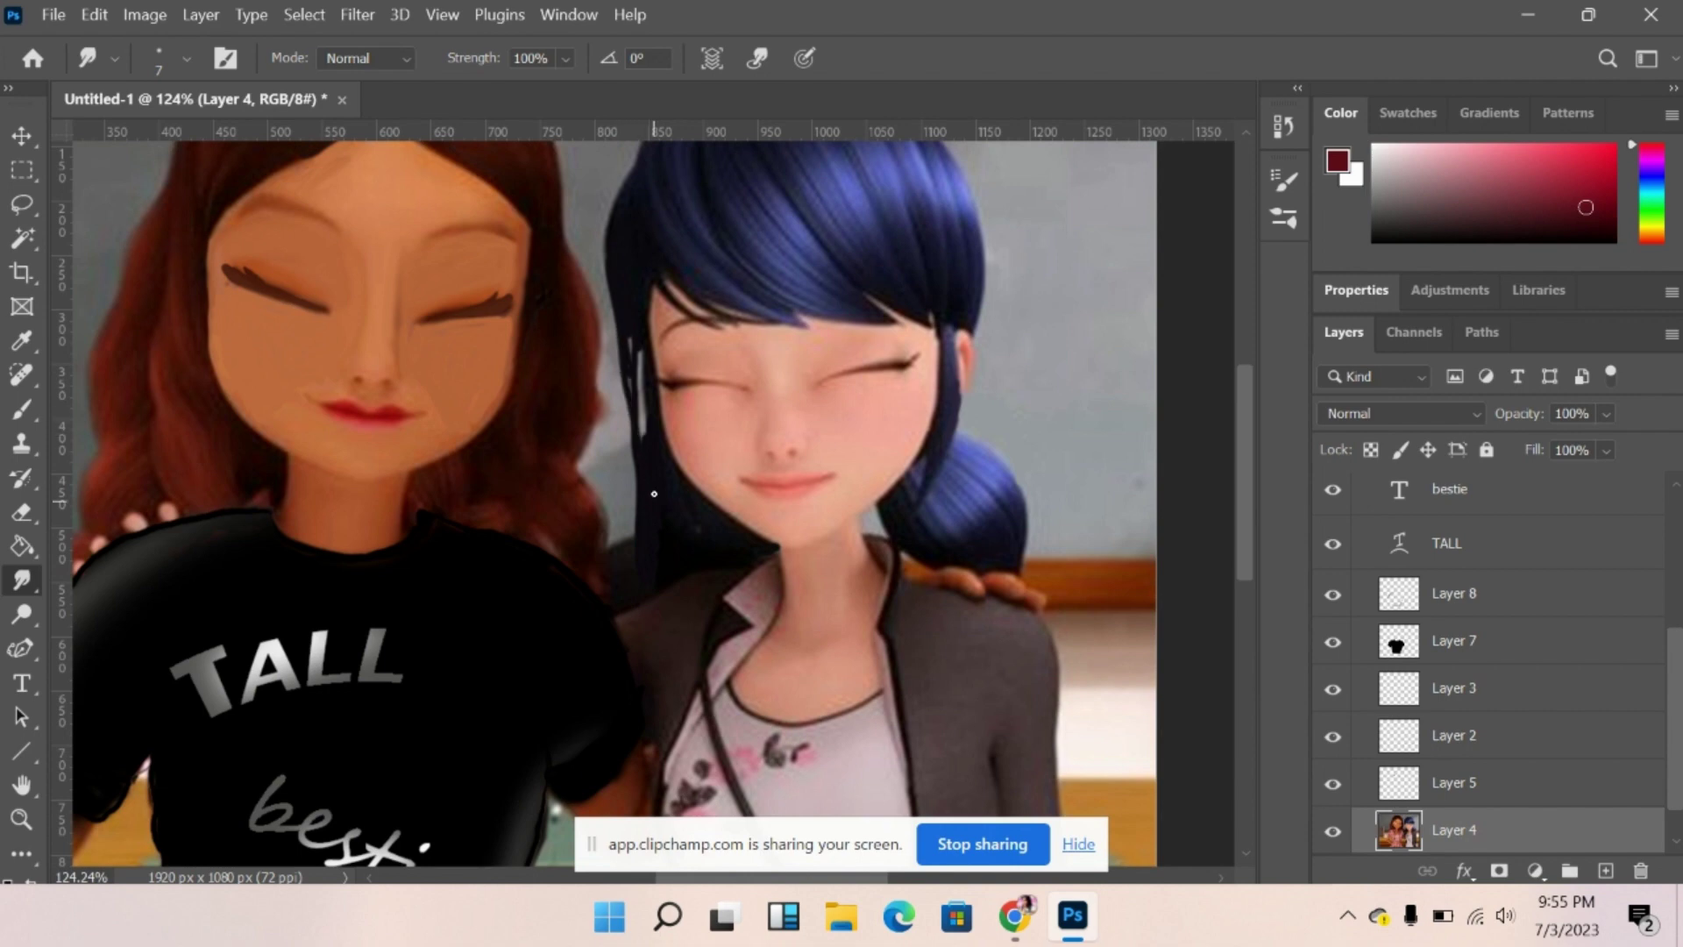
left_click_drag(642, 351, 645, 530)
Smudge the blue hair on the other side down over the pigtail, filling it in as straight shoulder-length hair.
mouse_move(965, 242)
left_mouse_down()
mouse_move(976, 231)
mouse_move(1015, 463)
mouse_move(1025, 552)
mouse_move(1009, 568)
left_mouse_up()
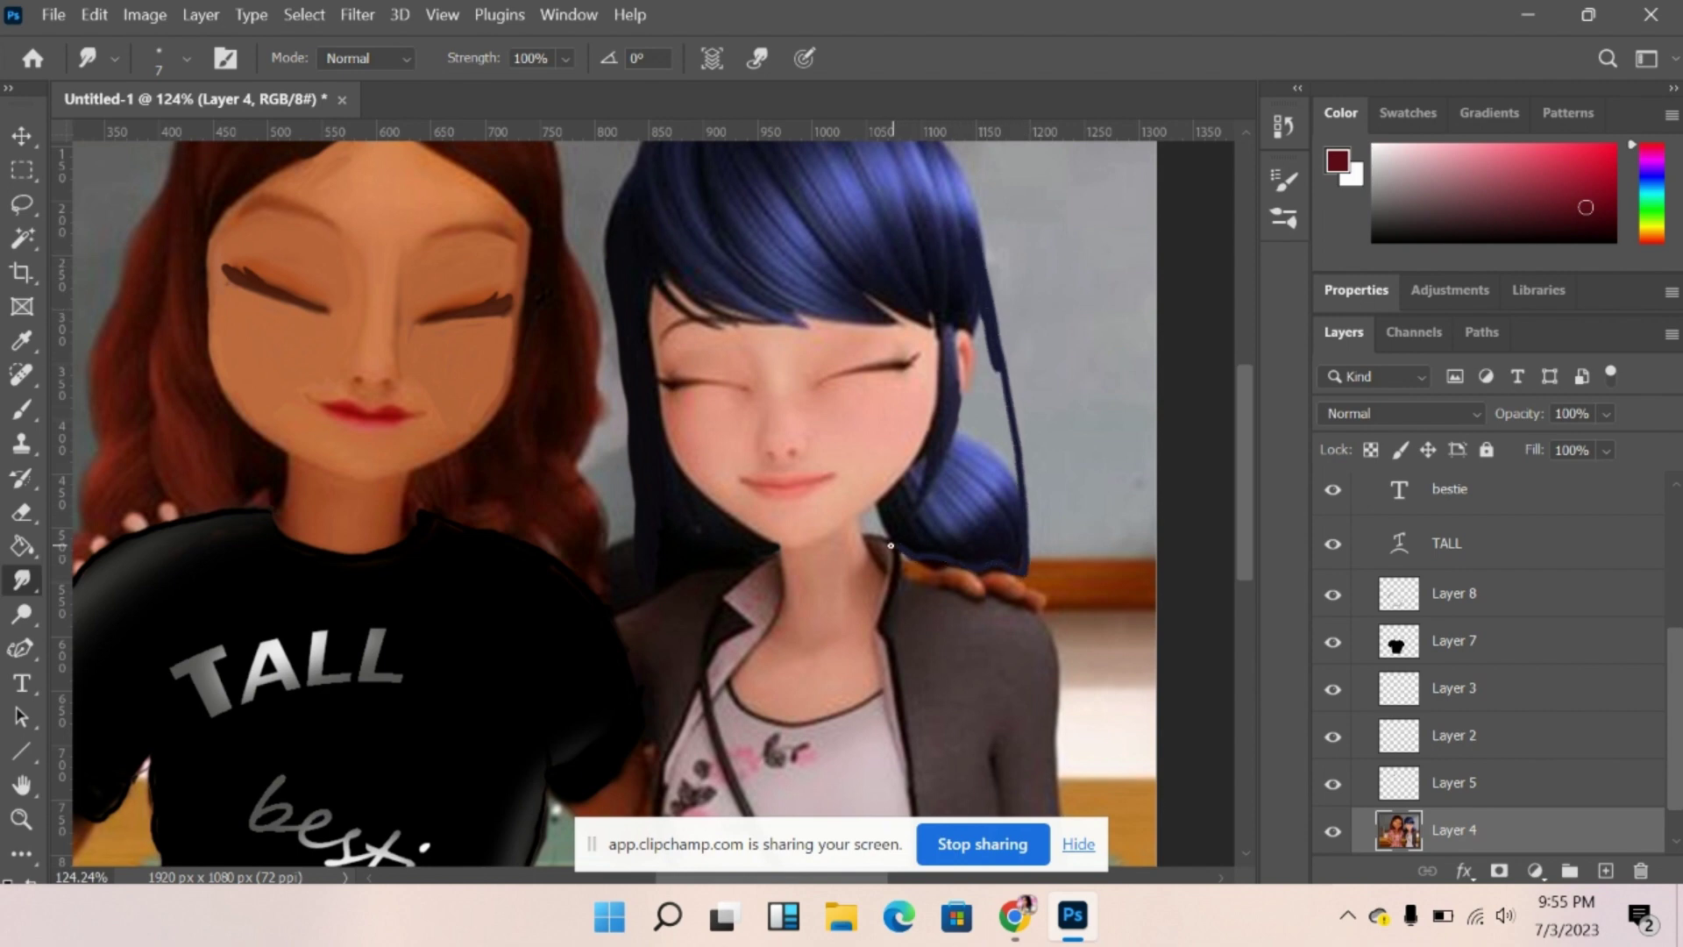
mouse_move(883, 541)
left_mouse_down()
mouse_move(869, 541)
mouse_move(883, 564)
left_mouse_up()
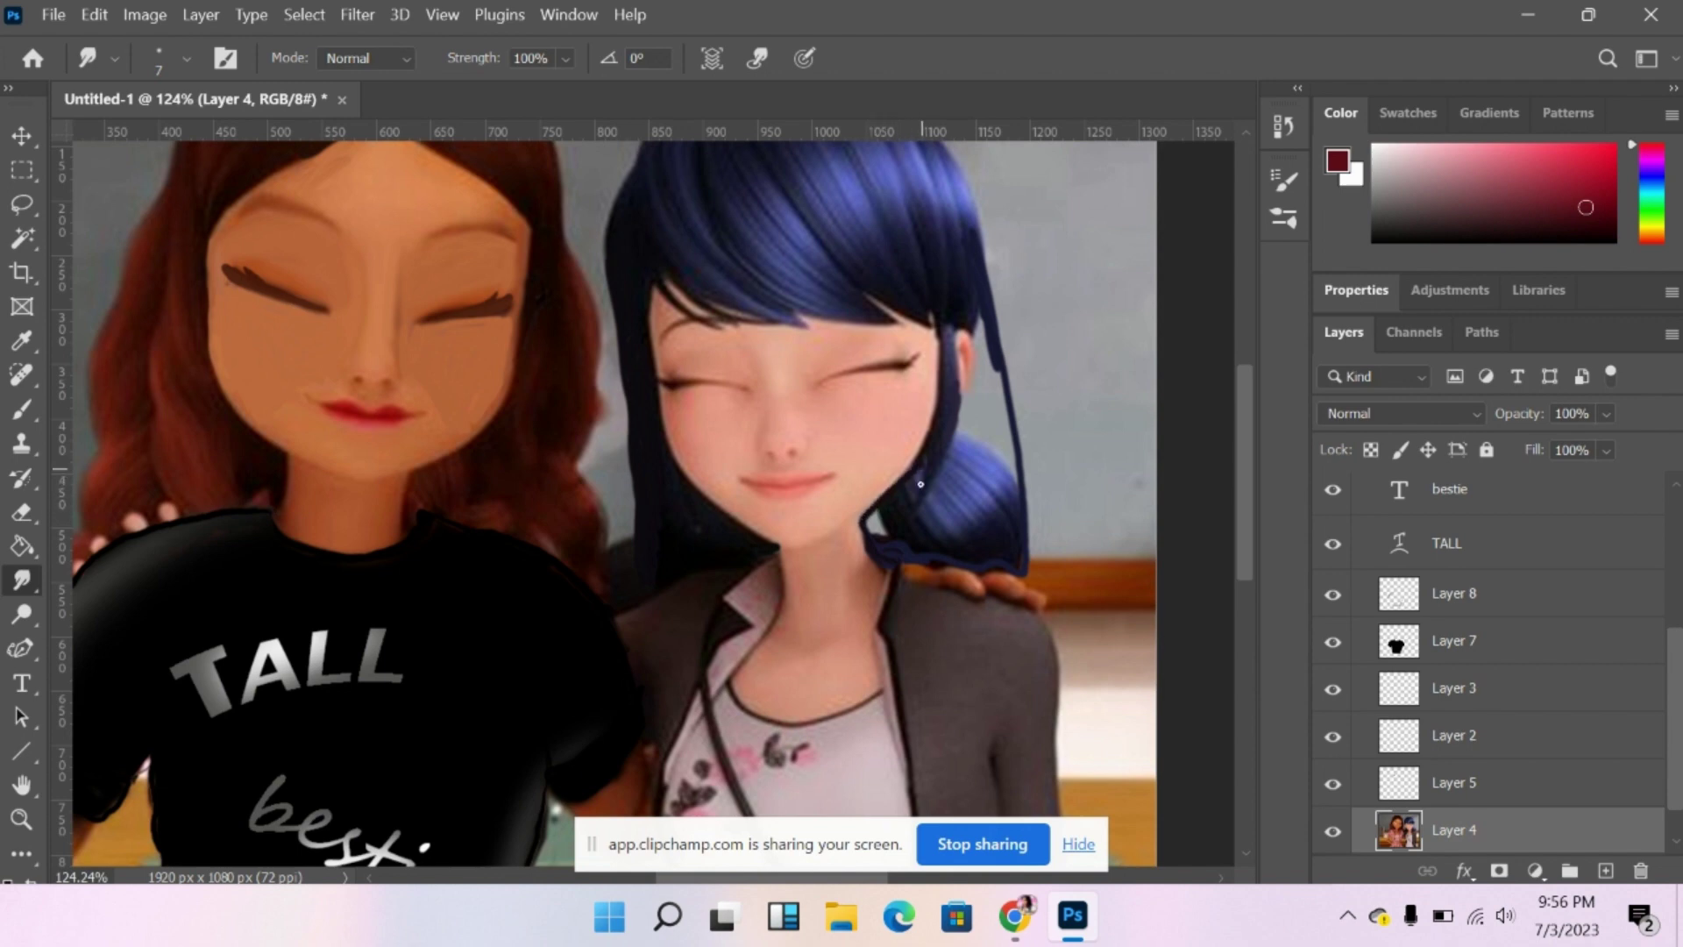
mouse_move(925, 459)
left_mouse_down()
mouse_move(930, 477)
mouse_move(982, 315)
mouse_move(999, 385)
mouse_move(947, 464)
mouse_move(977, 473)
mouse_move(994, 424)
mouse_move(999, 451)
mouse_move(960, 490)
mouse_move(948, 458)
left_mouse_up()
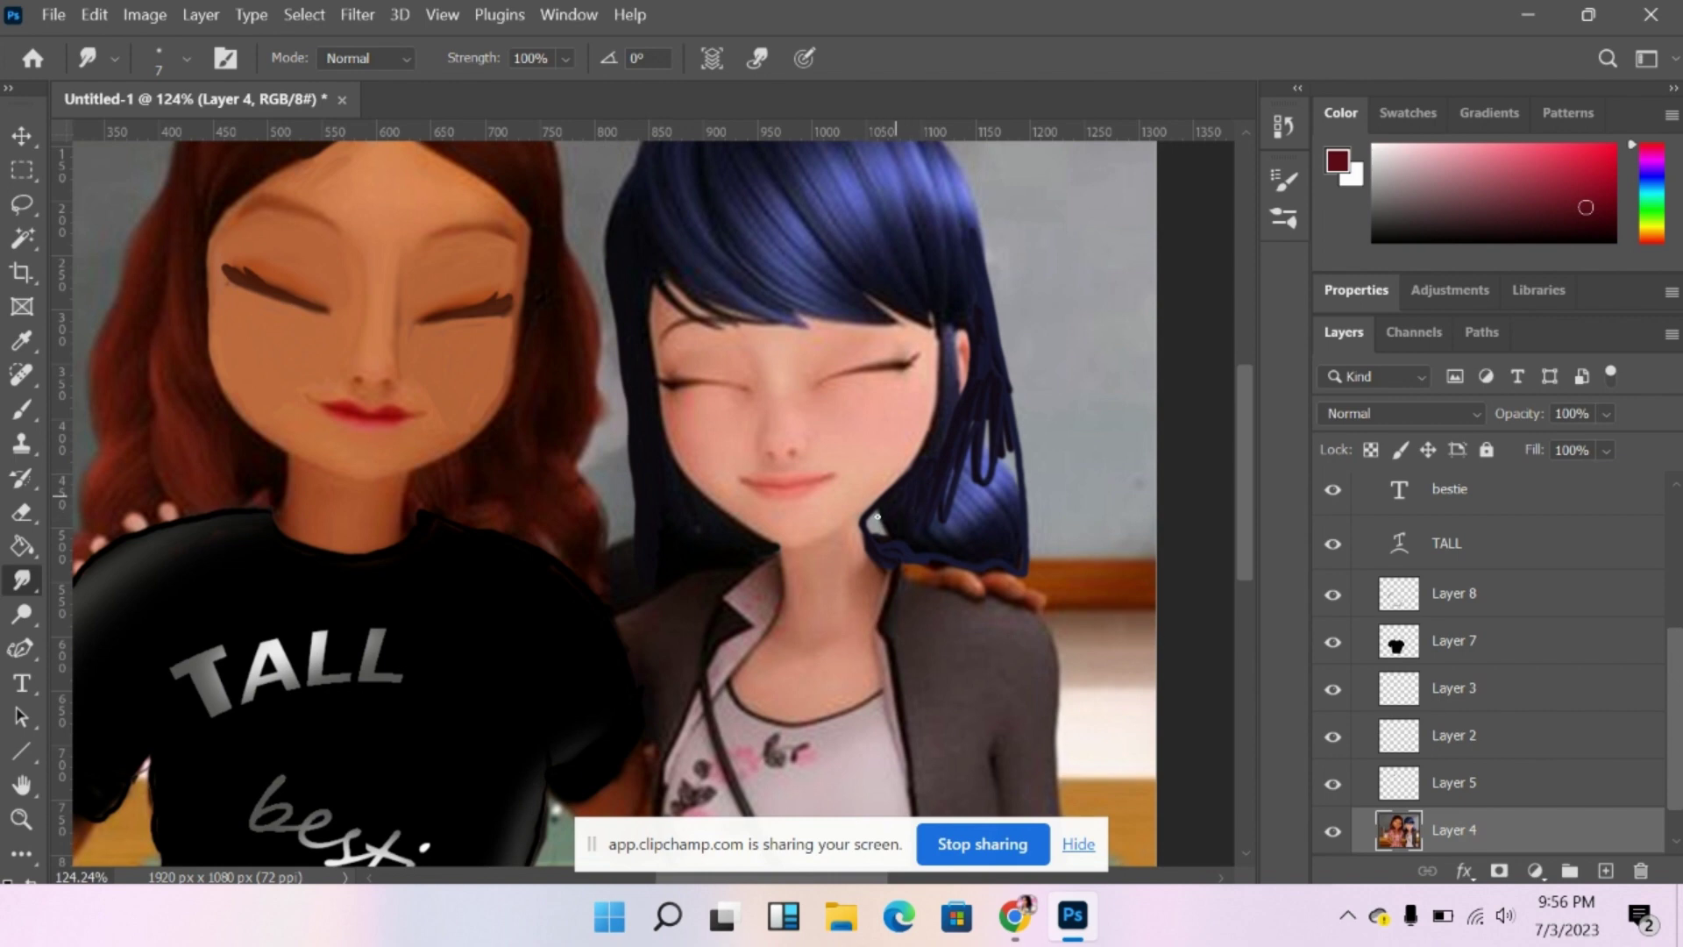
left_click_drag(876, 517, 891, 538)
left_click_drag(871, 547, 881, 550)
mouse_move(922, 507)
left_mouse_down()
mouse_move(973, 424)
mouse_move(964, 492)
mouse_move(969, 472)
mouse_move(981, 512)
mouse_move(1006, 511)
mouse_move(1012, 435)
mouse_move(1010, 562)
mouse_move(914, 543)
mouse_move(955, 475)
mouse_move(988, 465)
mouse_move(951, 555)
mouse_move(1003, 531)
mouse_move(1021, 492)
left_mouse_up()
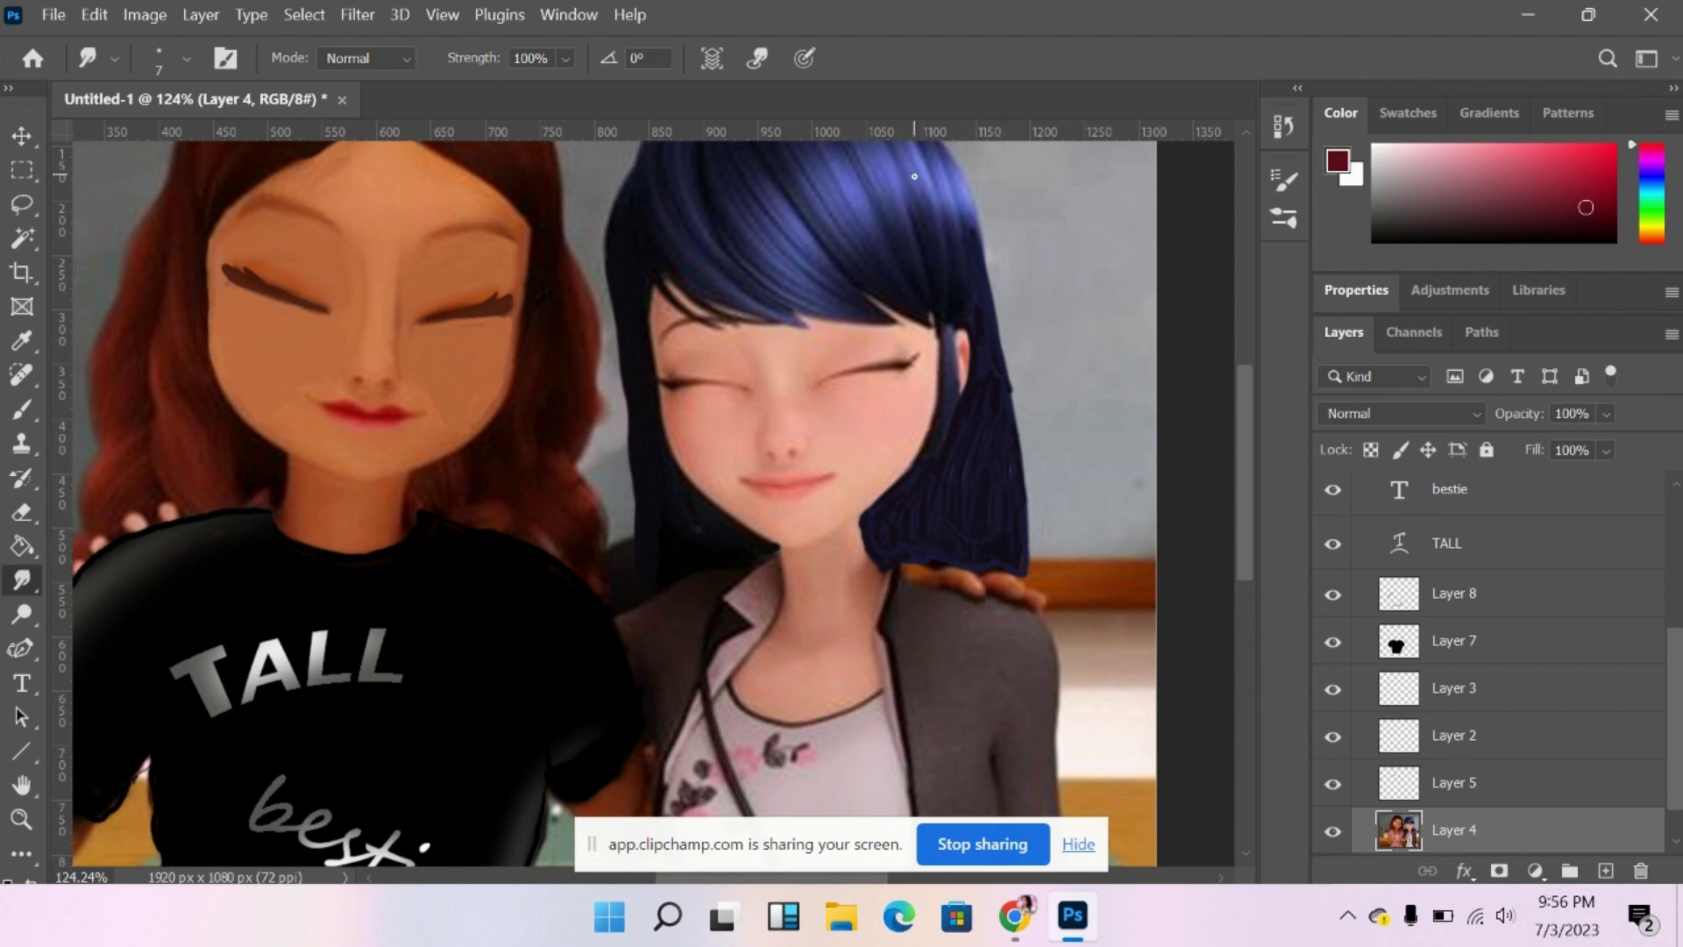
Soften the blue-haired girl's smudged outer hair on Layer 4 with the 25 px Blur tool.
right_click(33, 581)
left_click(59, 575)
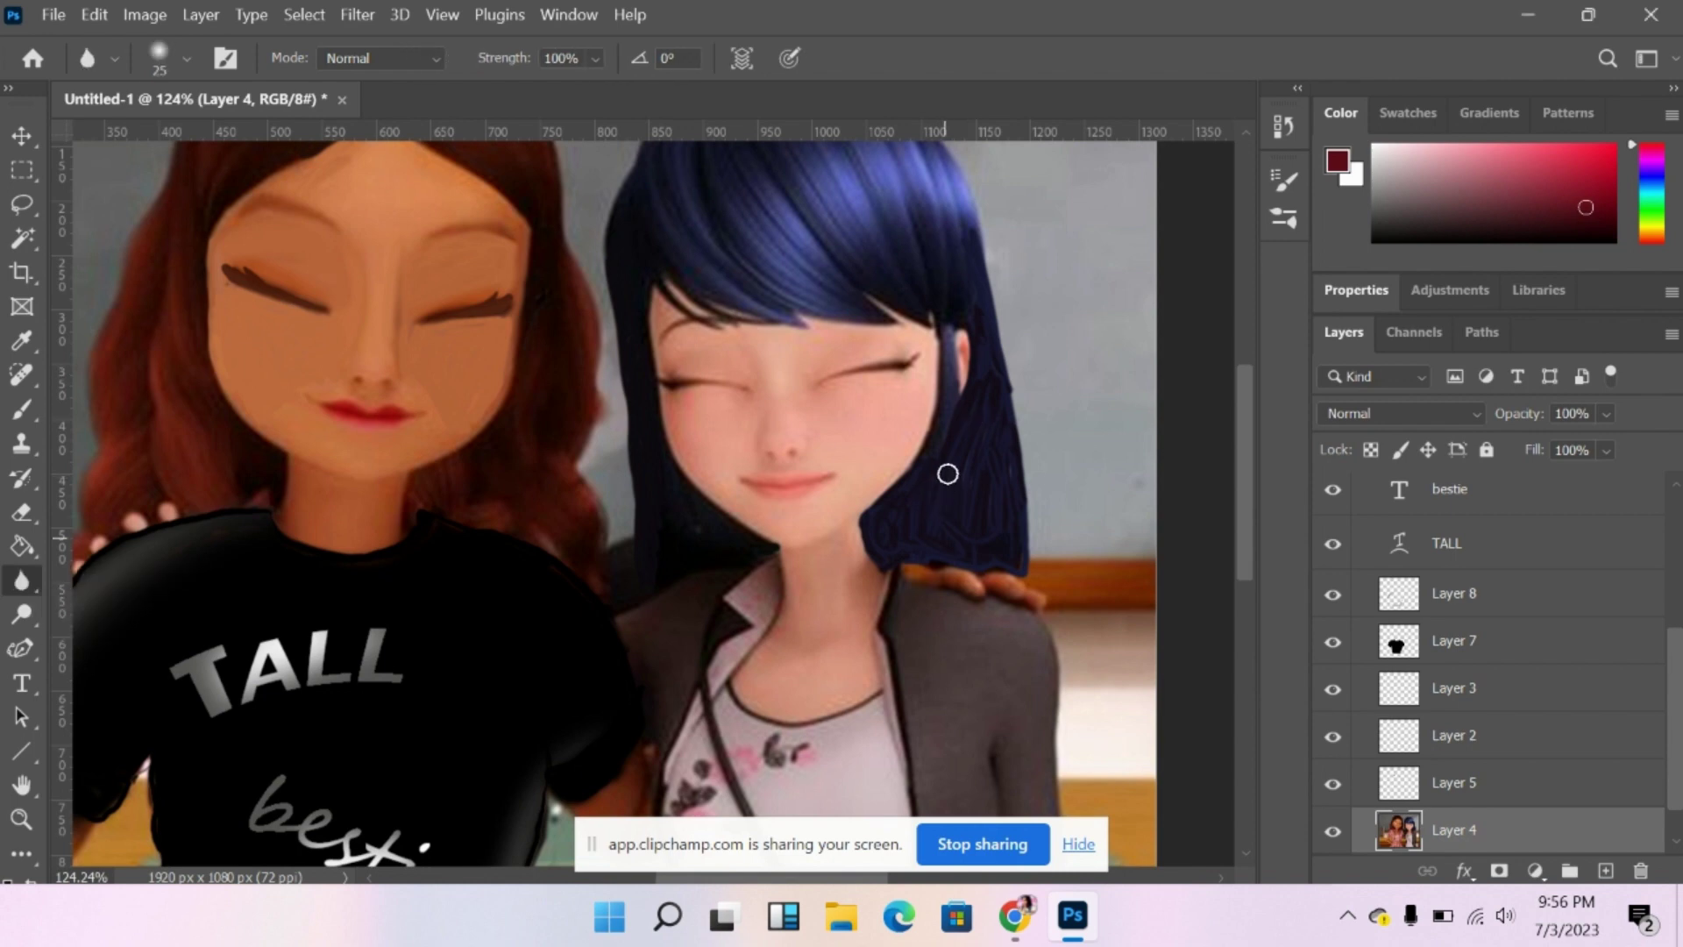
mouse_move(947, 474)
left_mouse_down()
mouse_move(891, 512)
mouse_move(915, 527)
mouse_move(962, 486)
mouse_move(989, 340)
mouse_move(989, 478)
mouse_move(895, 545)
mouse_move(979, 436)
mouse_move(973, 560)
left_mouse_up()
On a new layer, paint a zigzag highlight over the outer lower hair with the 15 px Brush, using a lighter blue sampled from the crown.
left_click(1605, 871)
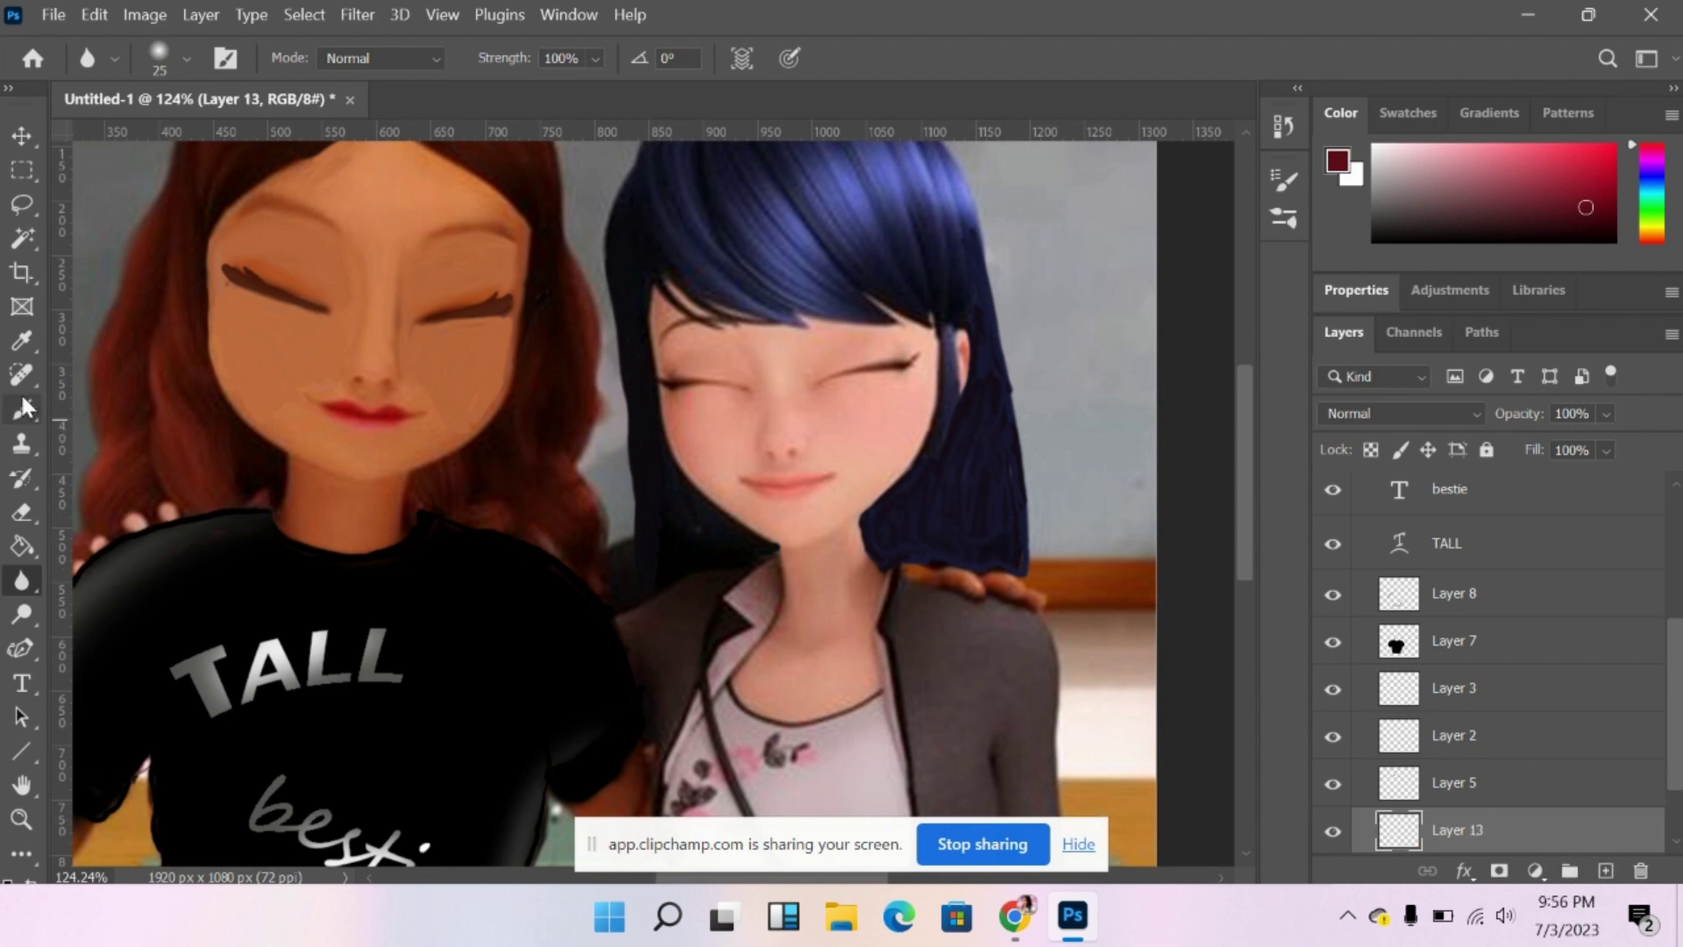
left_click(22, 341)
left_click(857, 176)
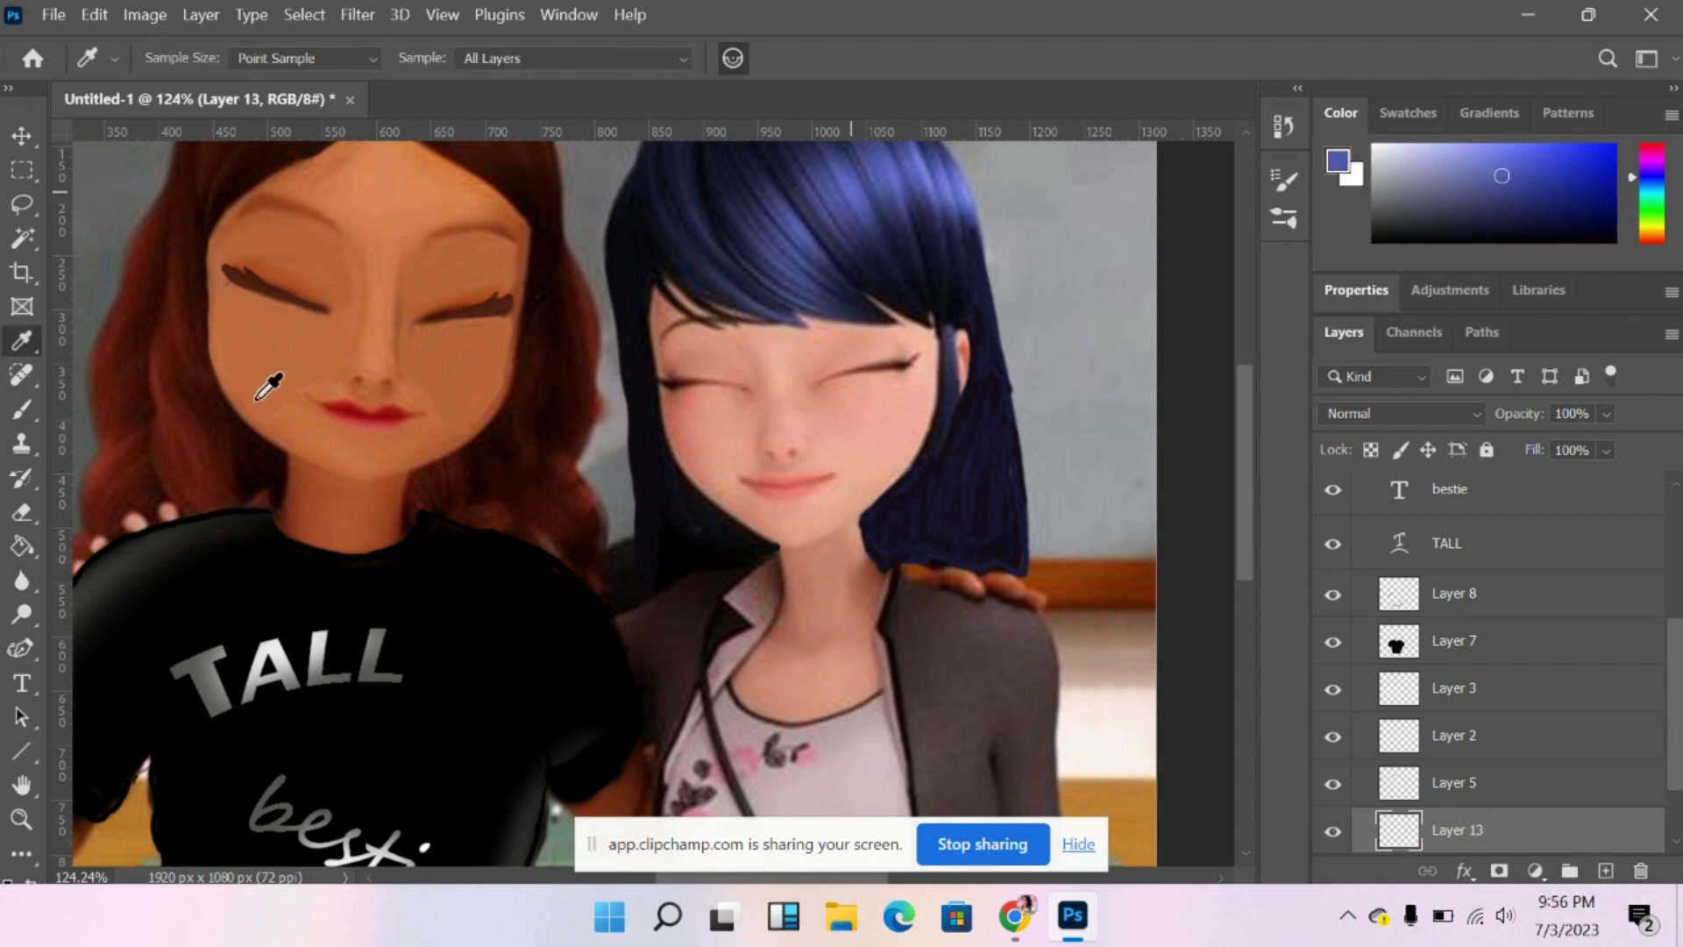
left_click(22, 413)
mouse_move(989, 414)
left_mouse_down()
mouse_move(997, 508)
mouse_move(975, 439)
mouse_move(973, 482)
mouse_move(952, 436)
mouse_move(919, 525)
mouse_move(913, 503)
mouse_move(869, 523)
left_mouse_up()
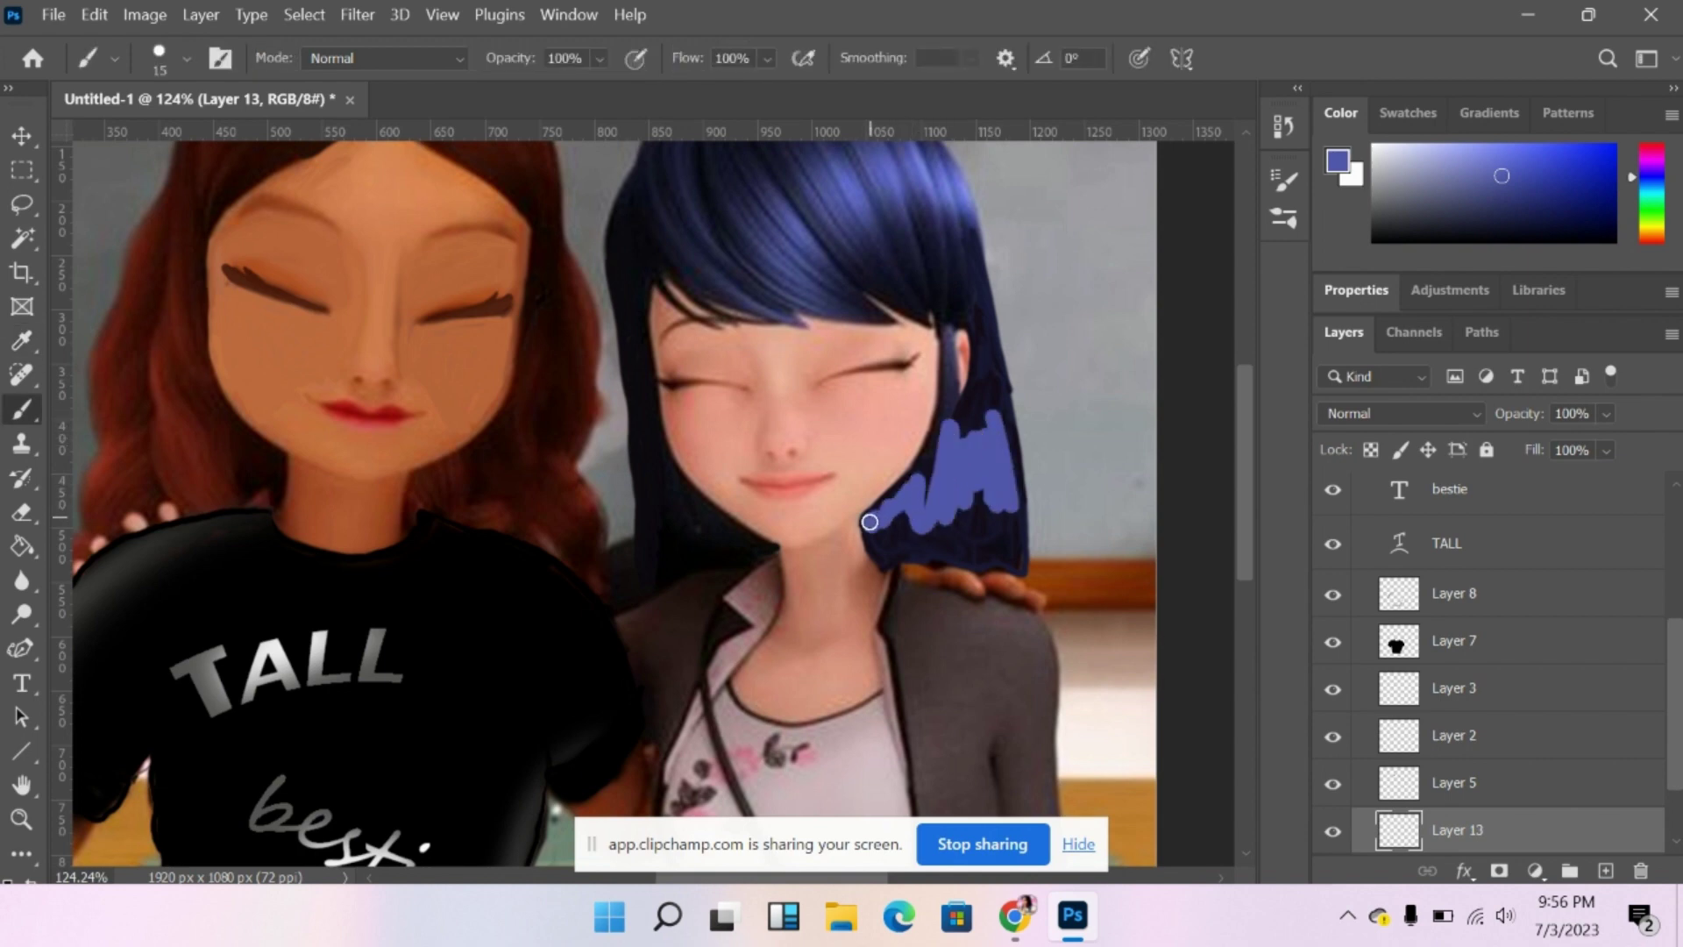
Smudge the blue highlight up and down into fine hair strands with a 3 px Smudge tool.
left_click(28, 594)
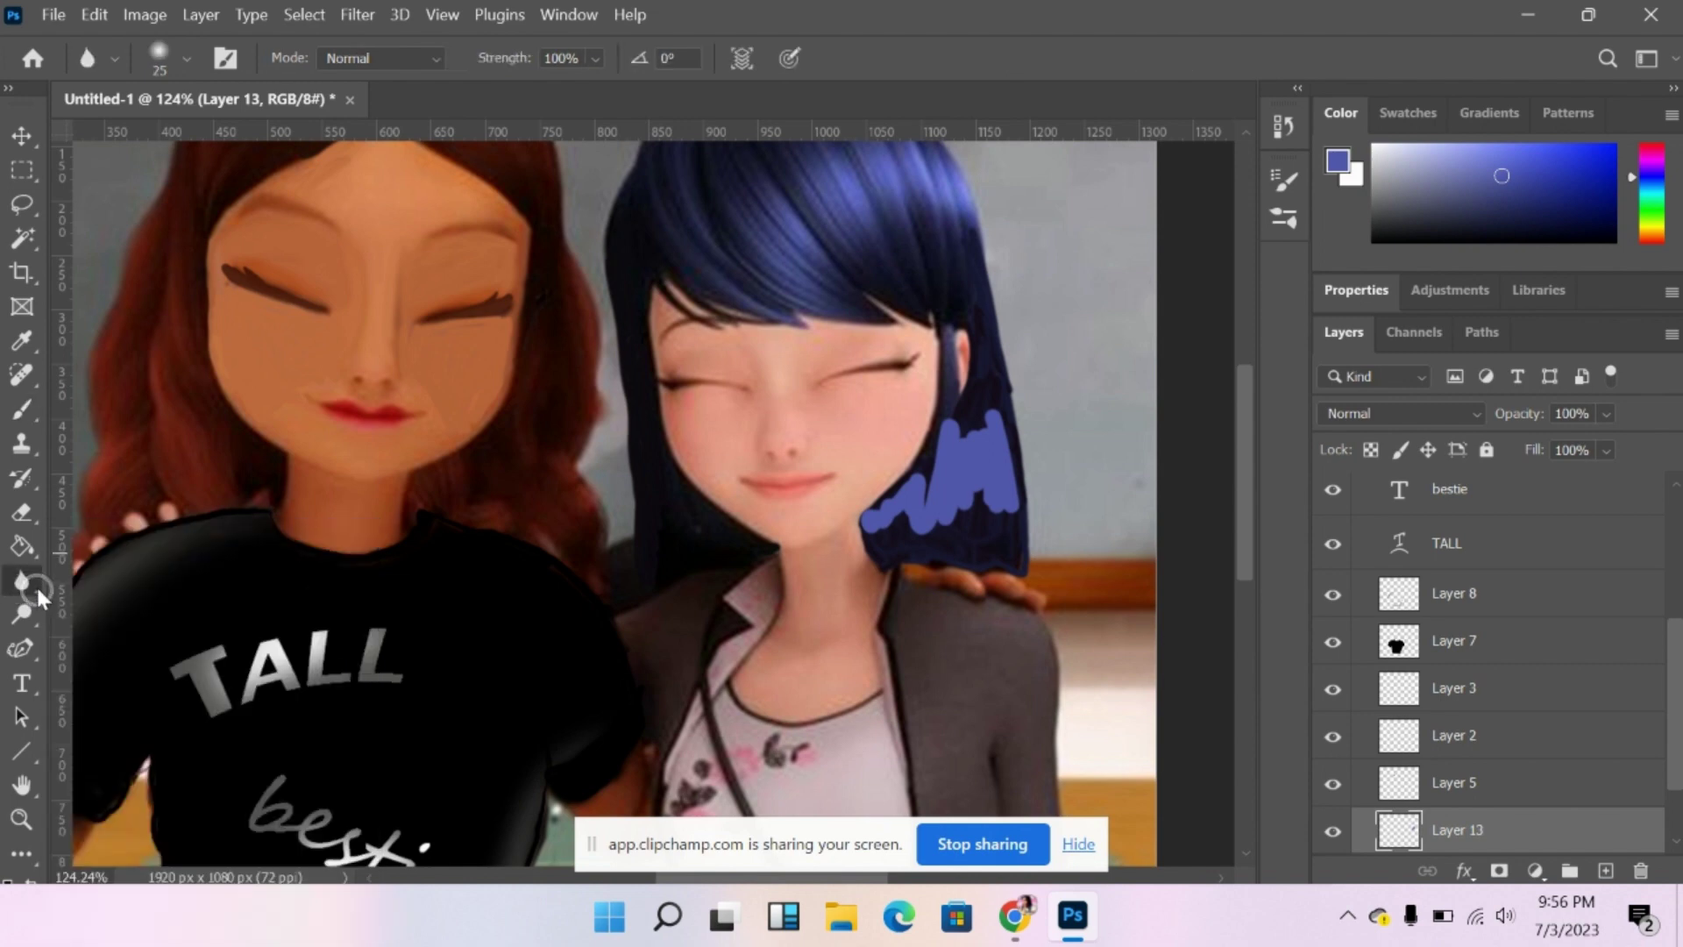
right_click(33, 590)
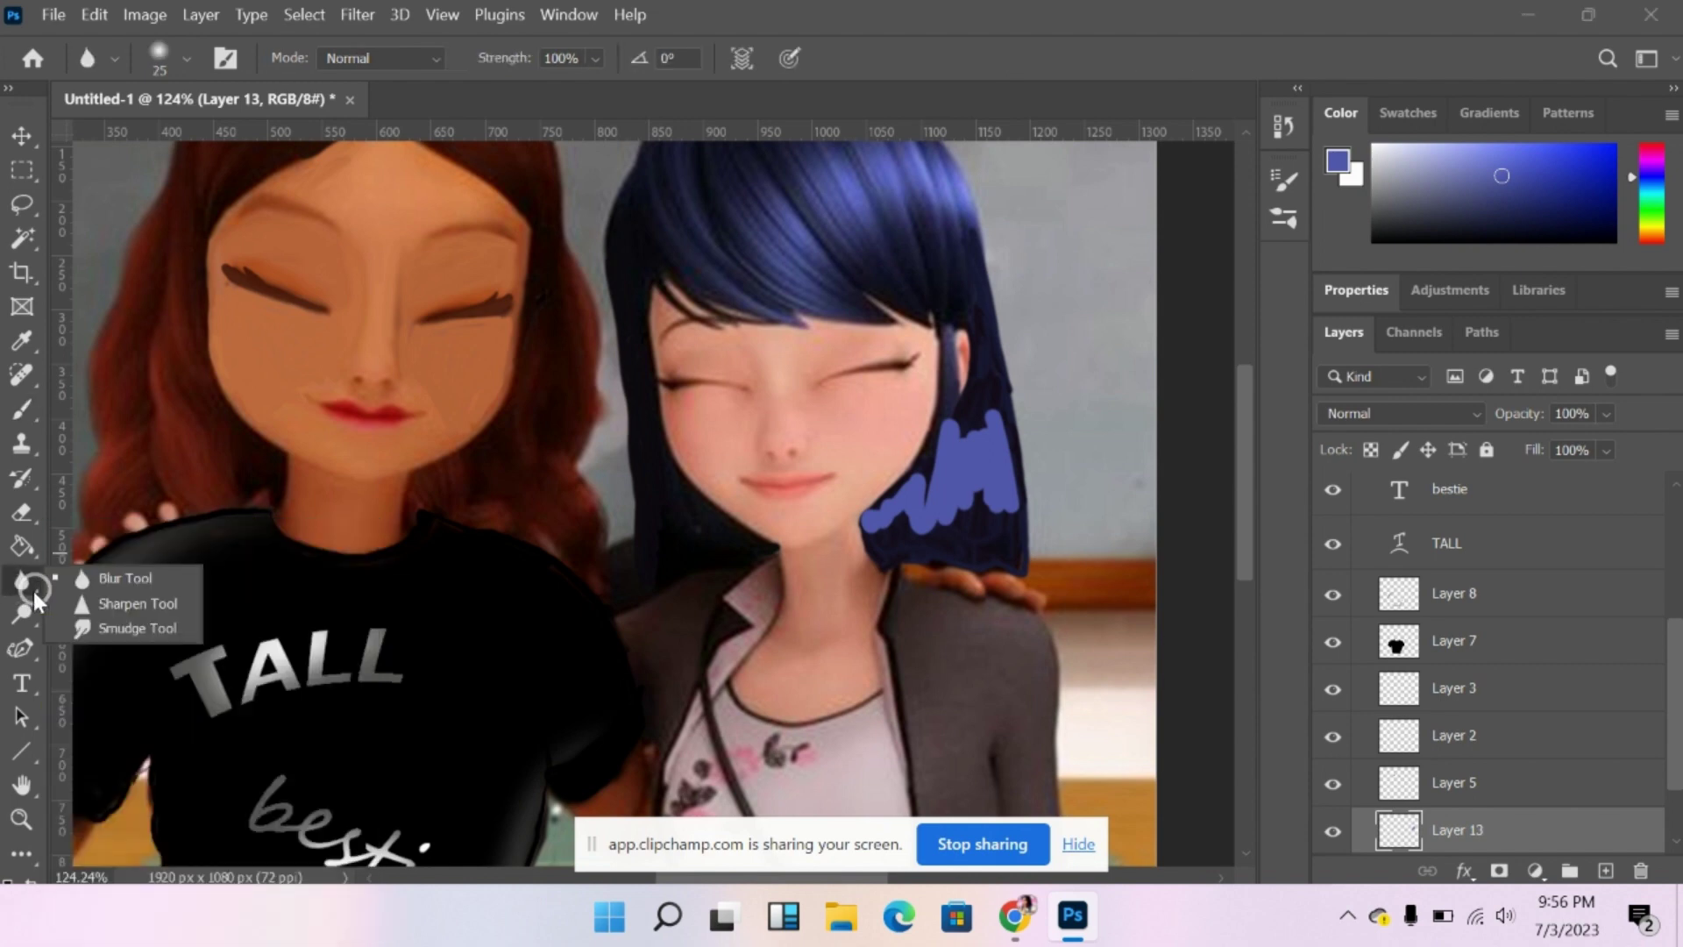
left_click(83, 628)
left_click(186, 58)
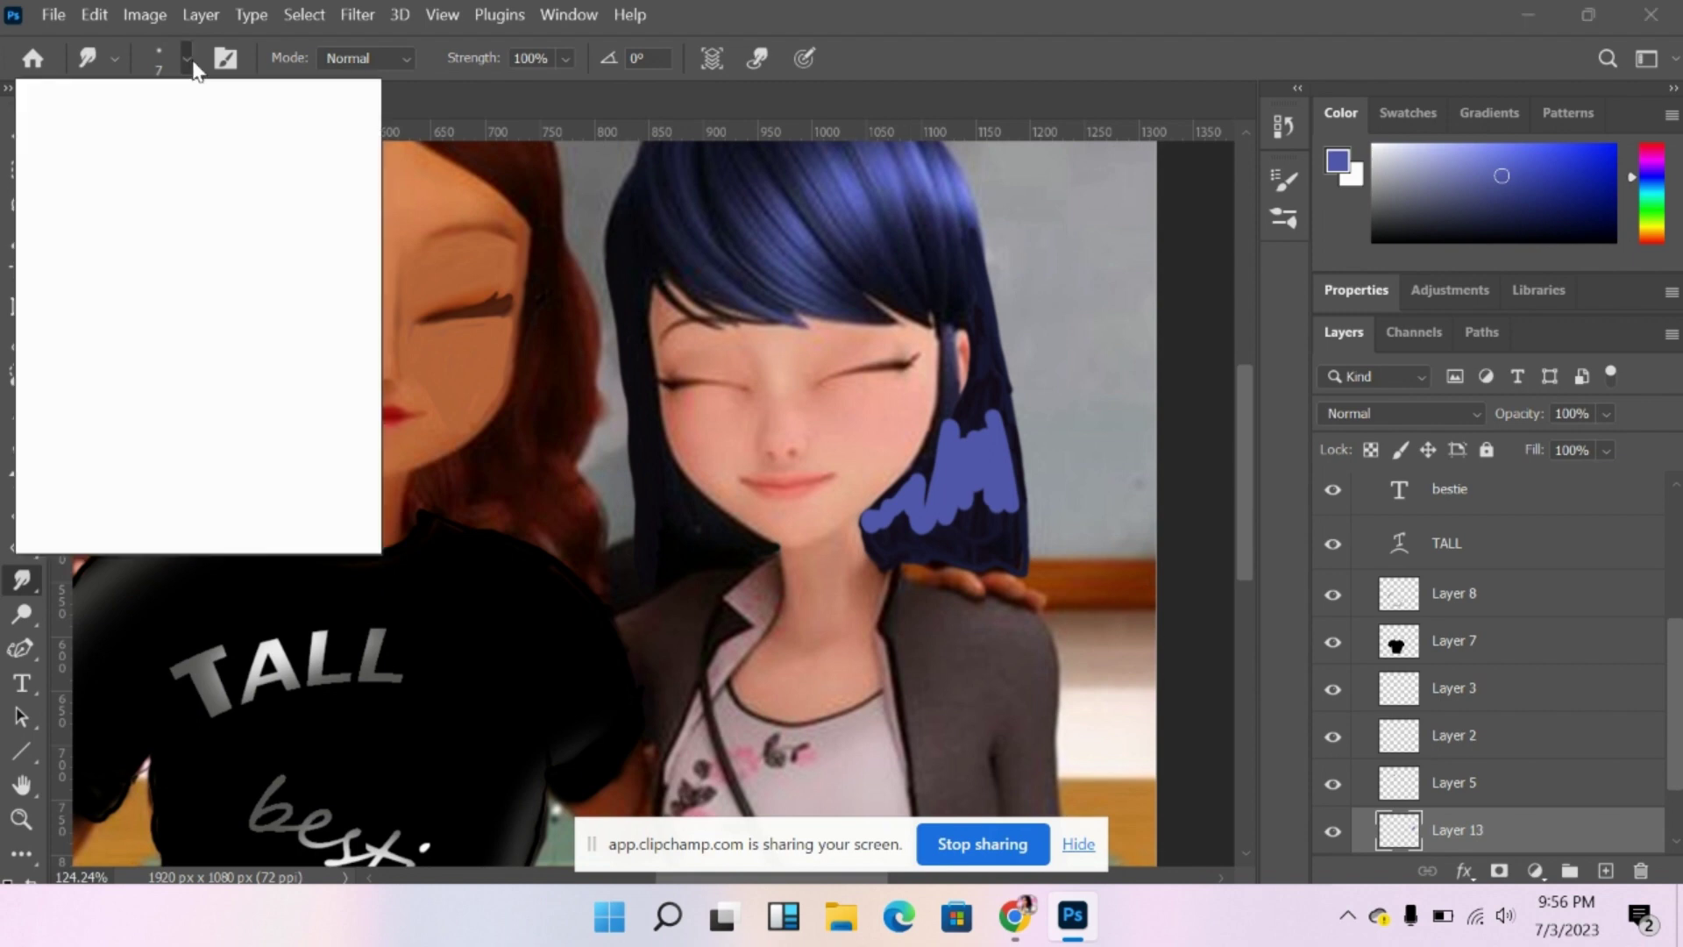
left_click(154, 138)
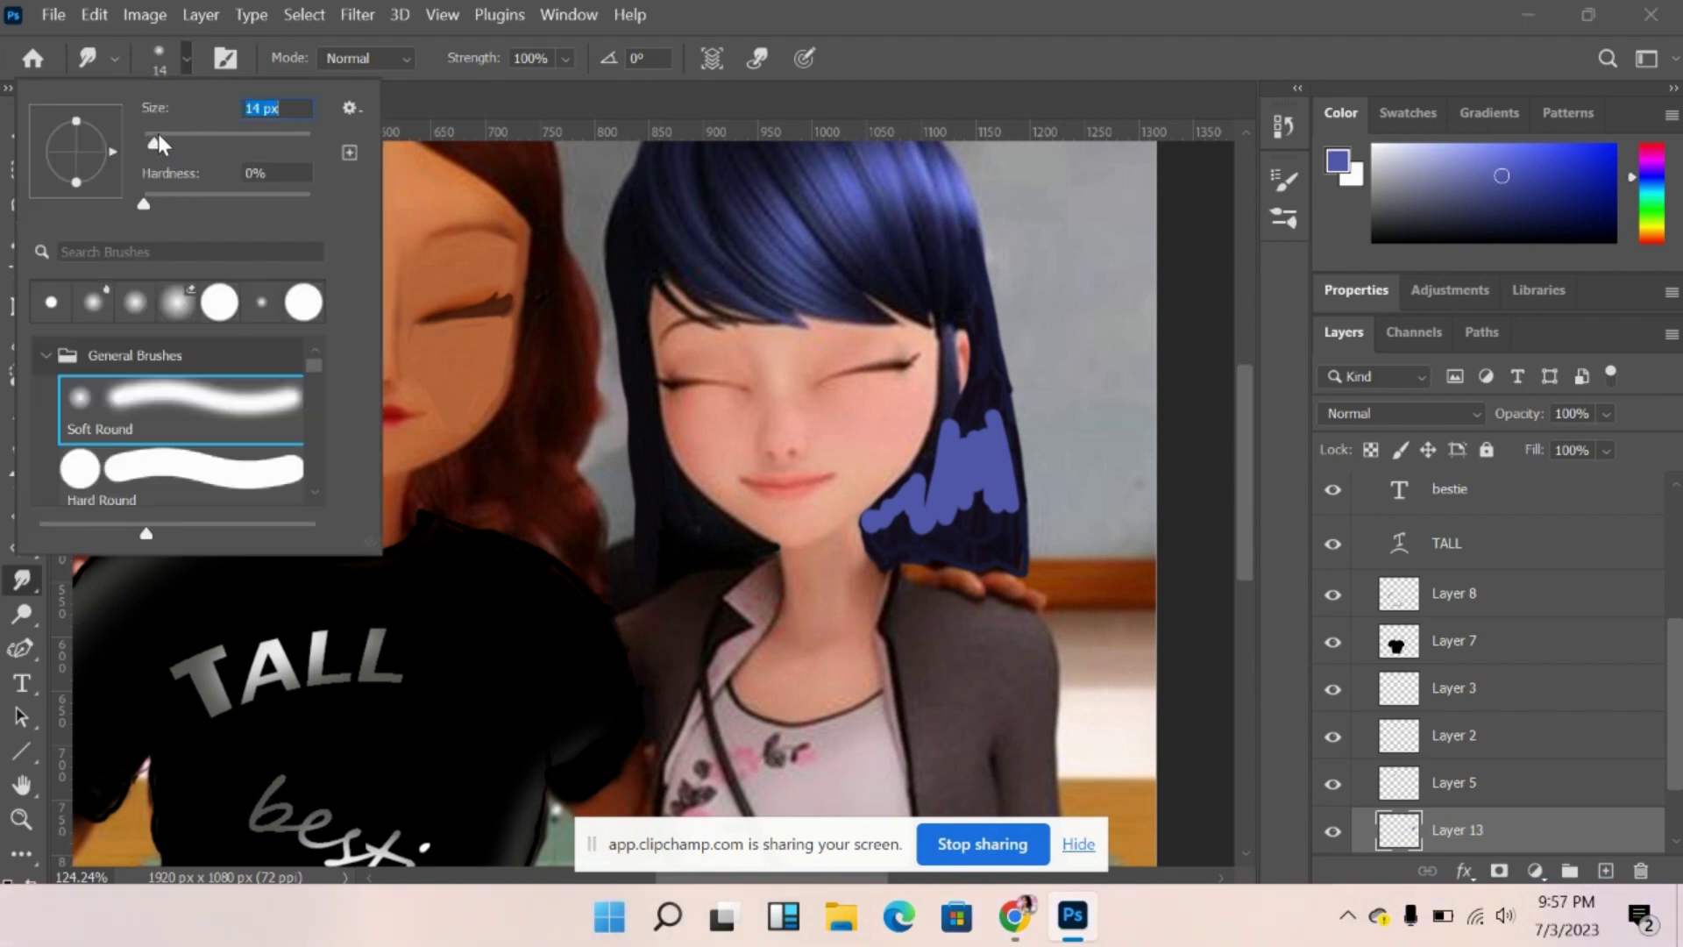
left_click_drag(154, 140, 148, 141)
left_click(996, 449)
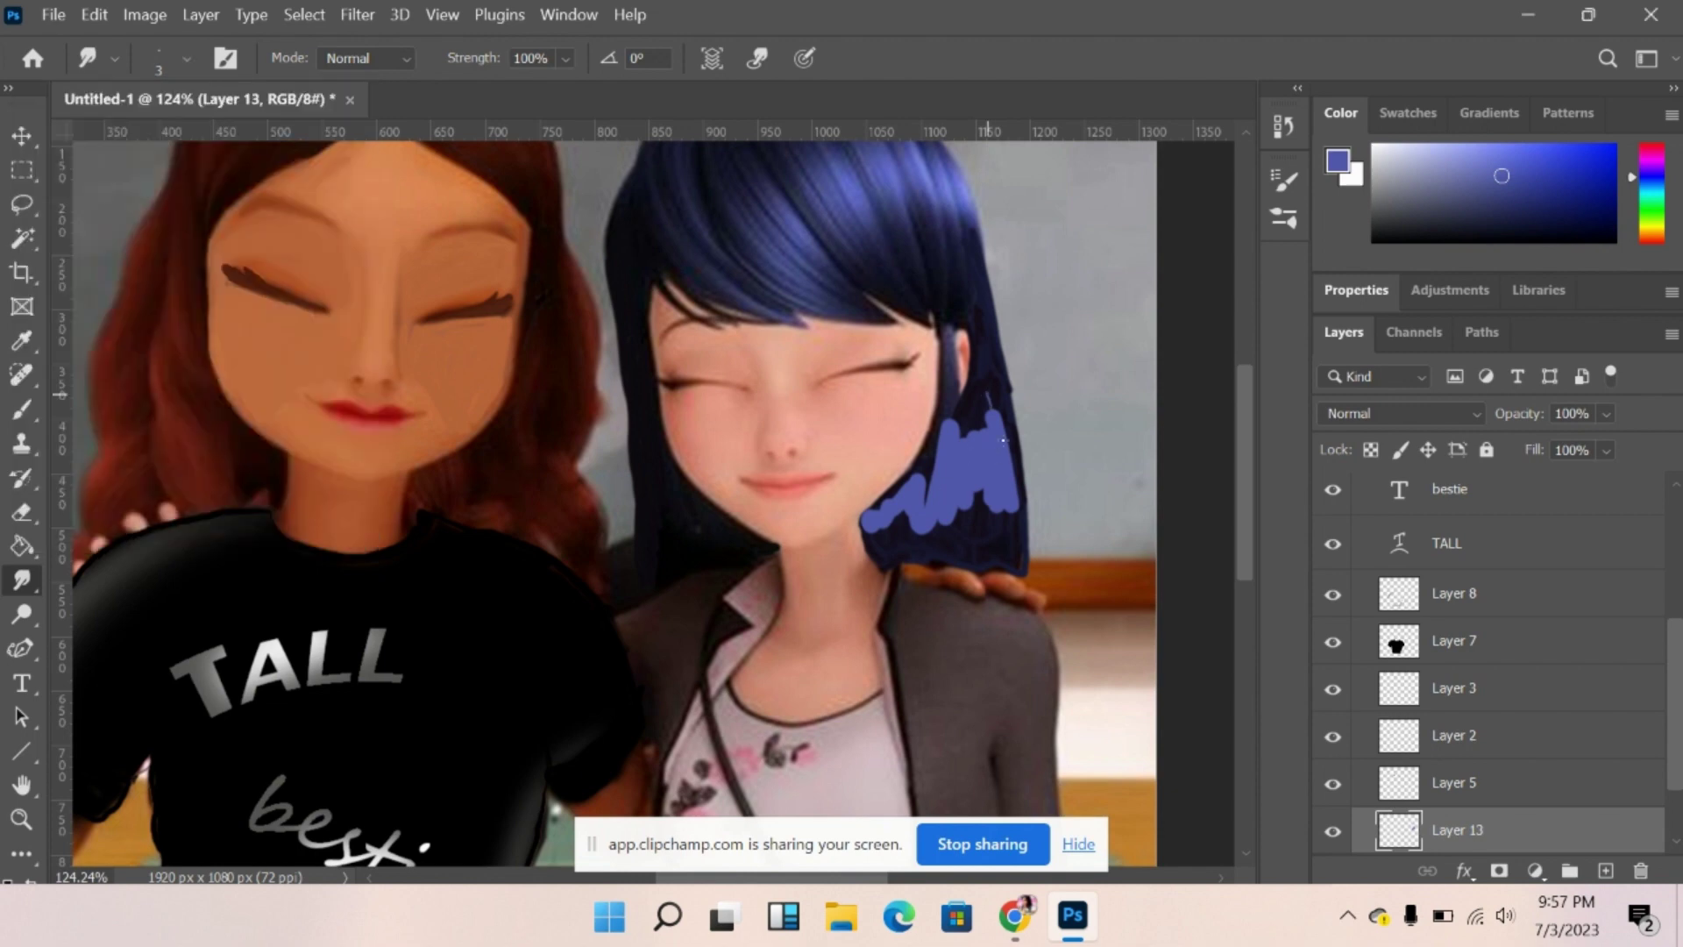
mouse_move(989, 449)
left_mouse_down()
mouse_move(975, 427)
mouse_move(962, 441)
left_mouse_up()
mouse_move(932, 496)
left_mouse_down()
mouse_move(949, 432)
mouse_move(925, 514)
mouse_move(900, 485)
mouse_move(868, 520)
mouse_move(873, 559)
mouse_move(864, 519)
mouse_move(883, 556)
mouse_move(909, 505)
mouse_move(935, 543)
mouse_move(947, 497)
mouse_move(962, 533)
mouse_move(996, 491)
mouse_move(1011, 531)
mouse_move(1010, 422)
mouse_move(1021, 515)
left_mouse_up()
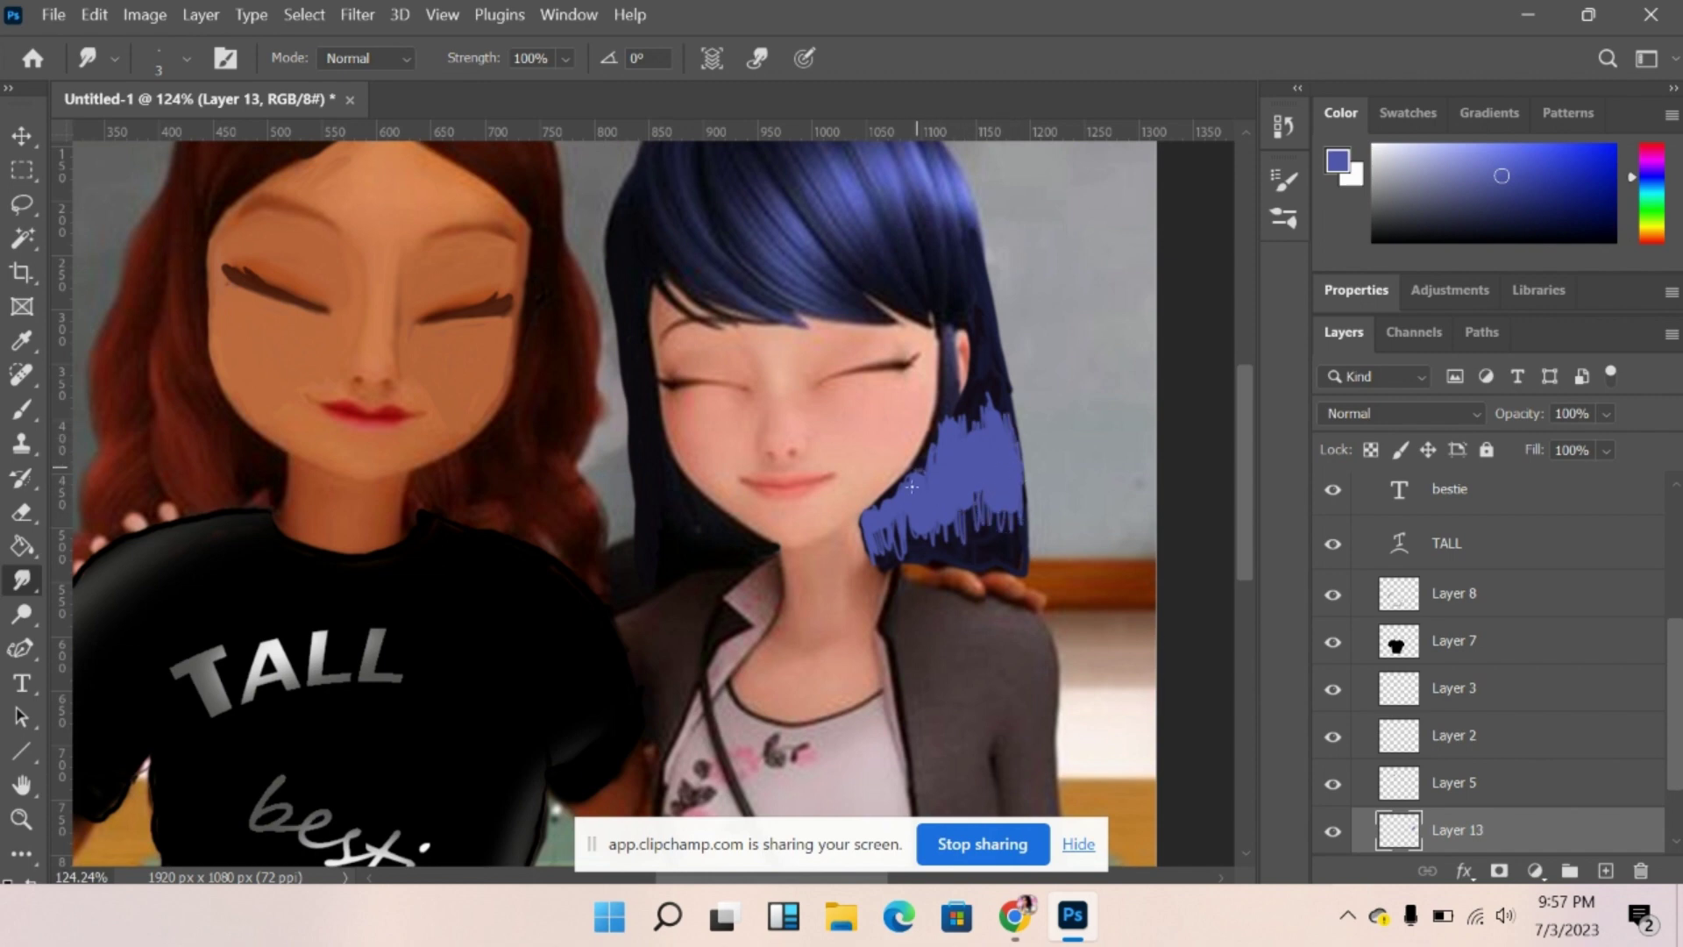
Blur the highlight's edges with the 25 px Blur tool and set Layer 13's blend mode to Soft Light.
right_click(41, 587)
left_click(82, 574)
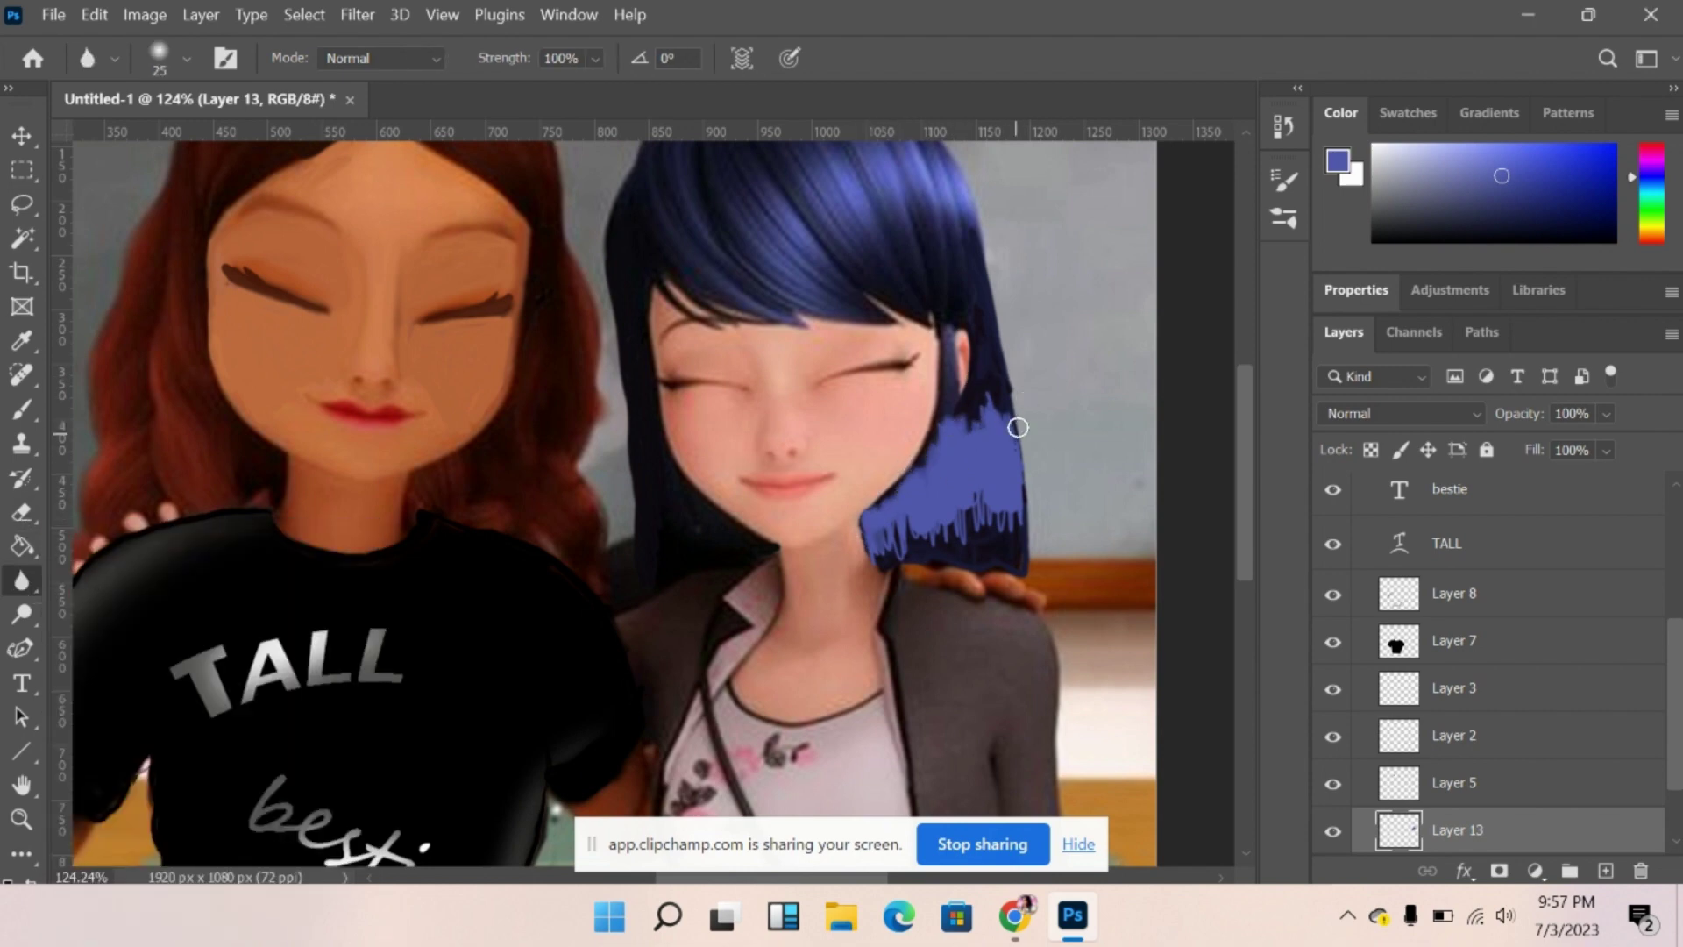
mouse_move(1018, 427)
left_mouse_down()
mouse_move(1007, 490)
mouse_move(957, 534)
mouse_move(1028, 509)
mouse_move(921, 539)
mouse_move(970, 520)
left_mouse_up()
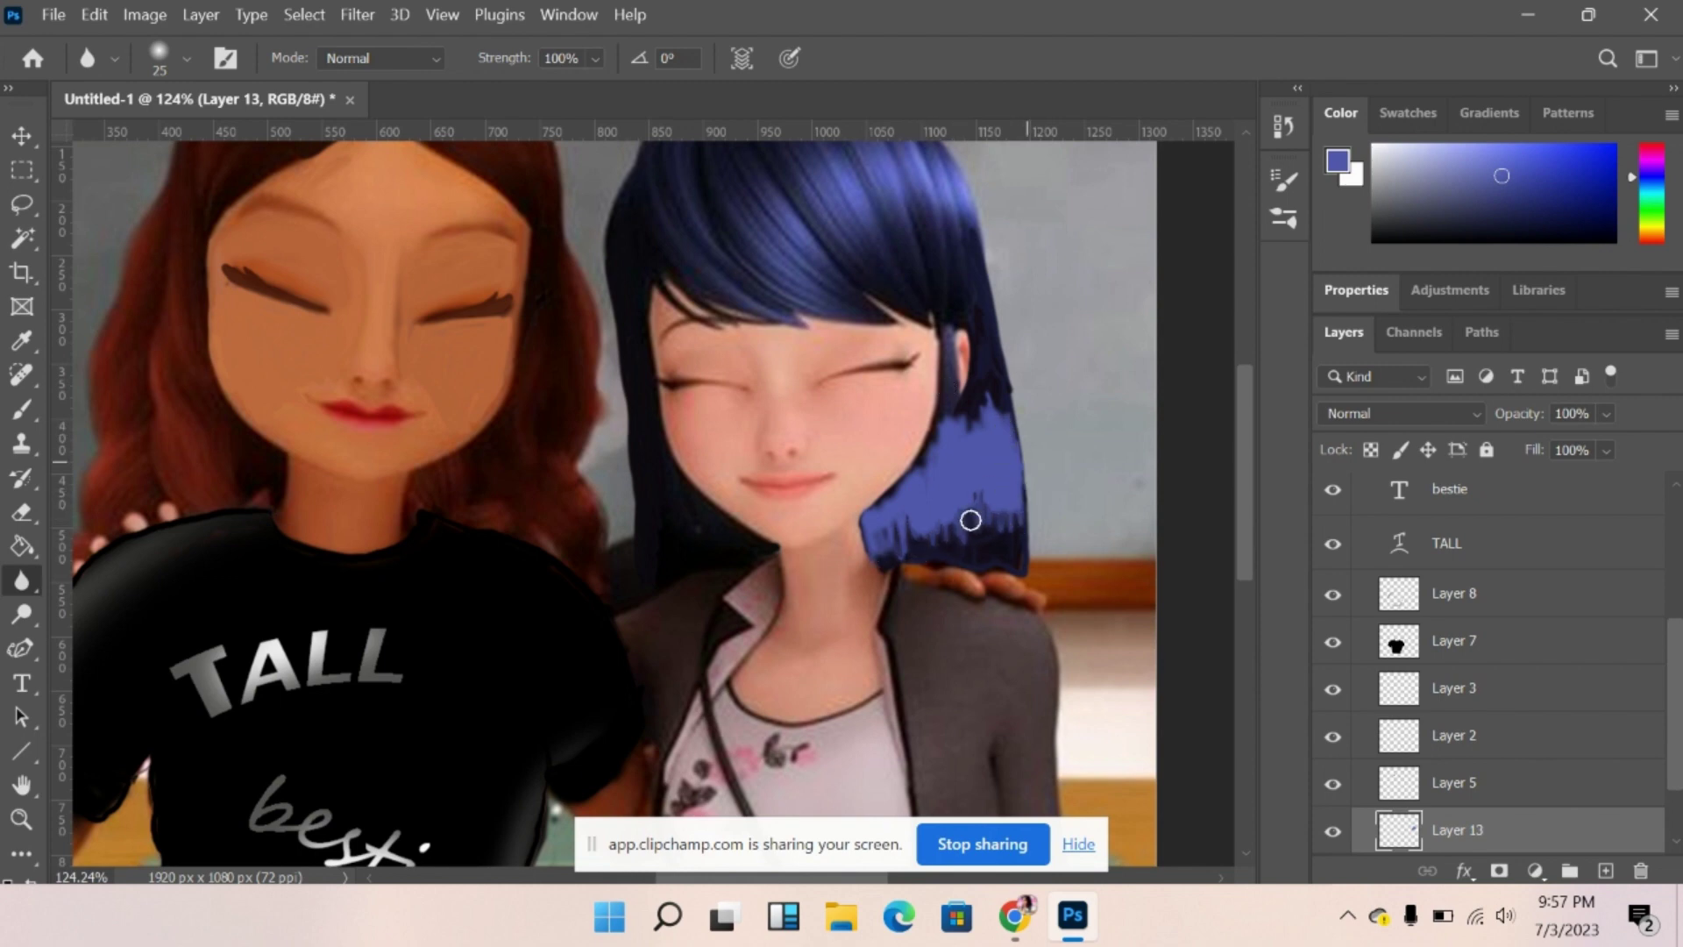
left_click(1404, 417)
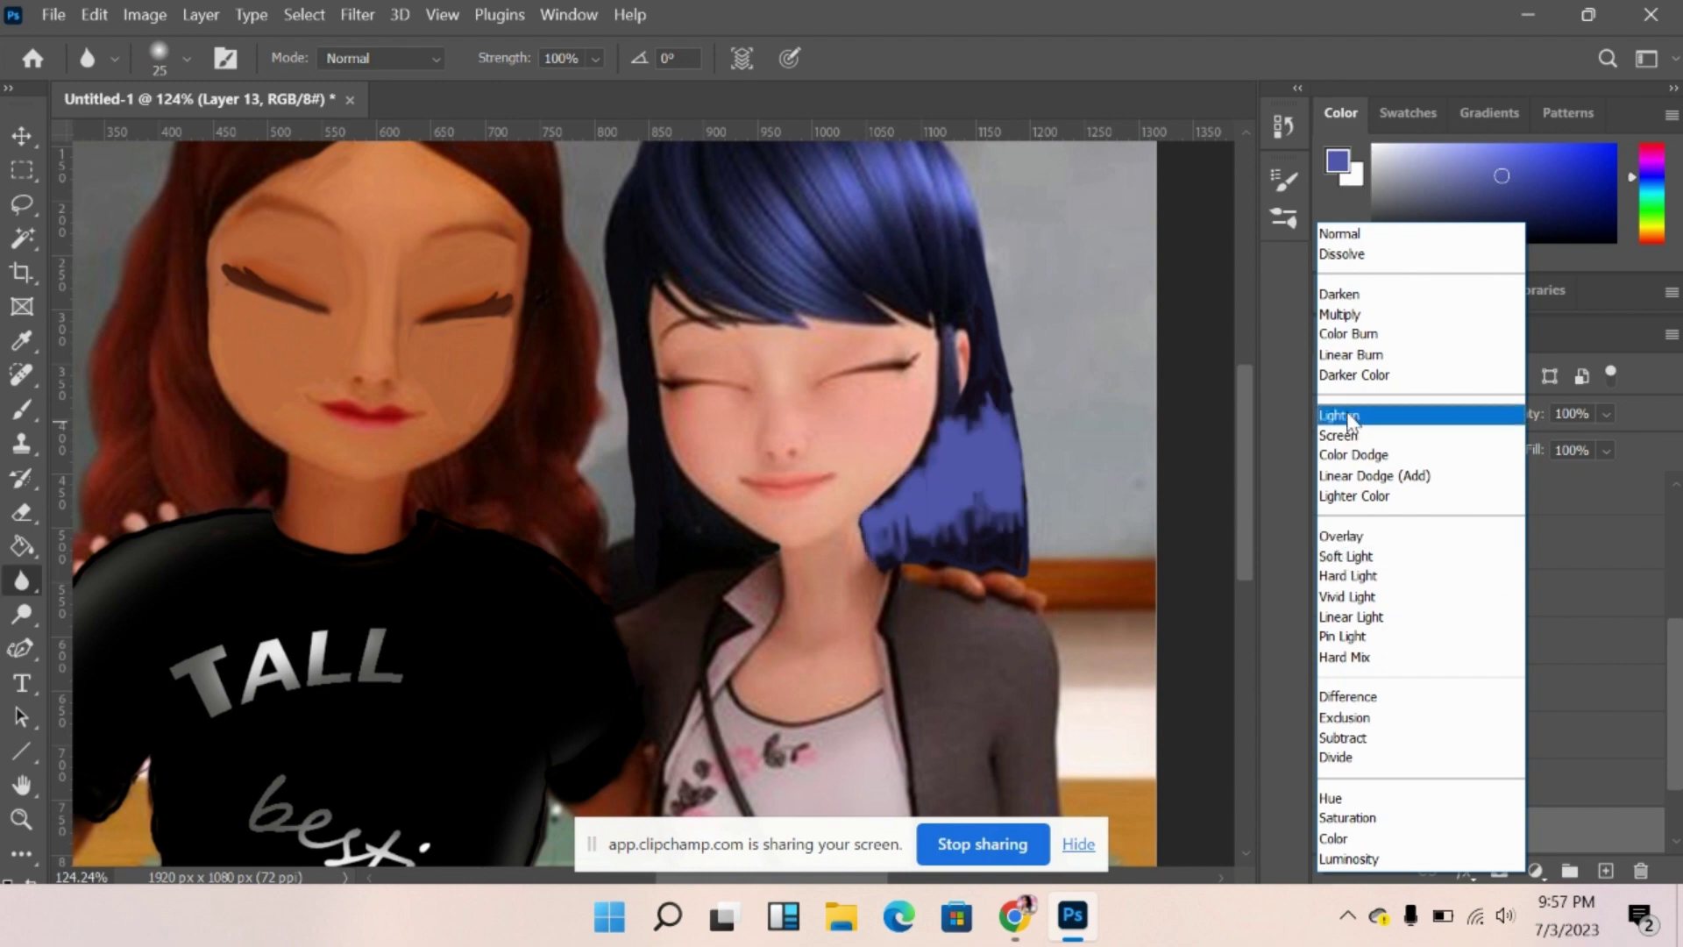
left_click(1341, 556)
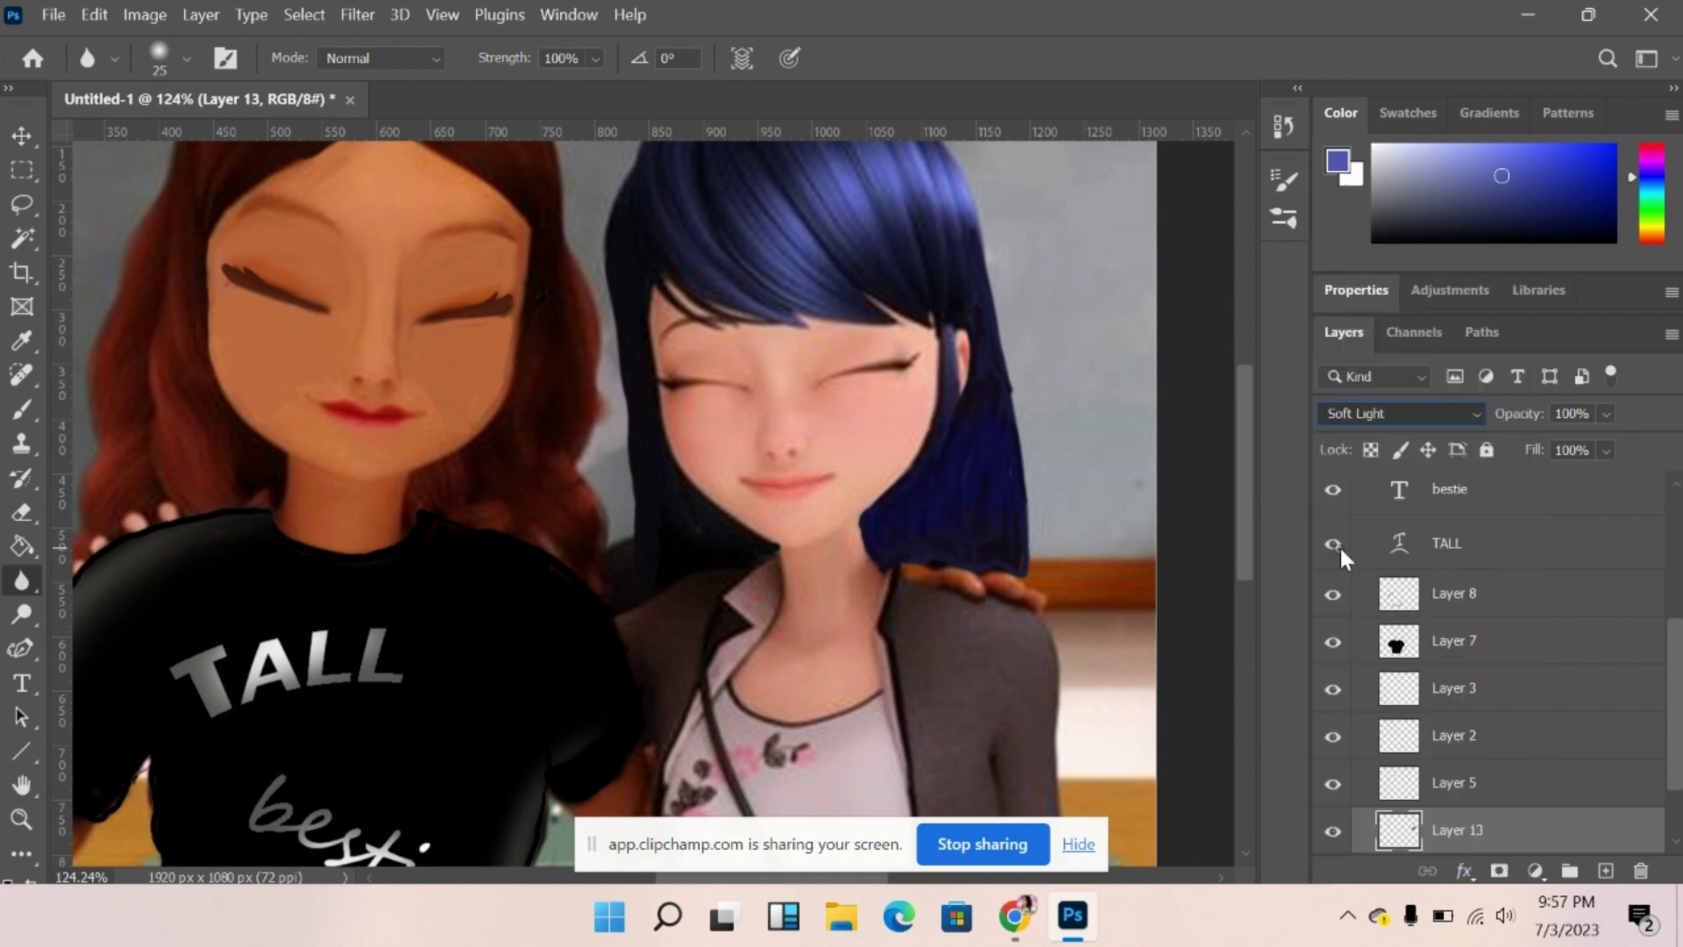
Duplicate the hair highlight layer, position the copy over the outer hair and set its blend mode to Hue.
key("ctrl+shift+alt+n")
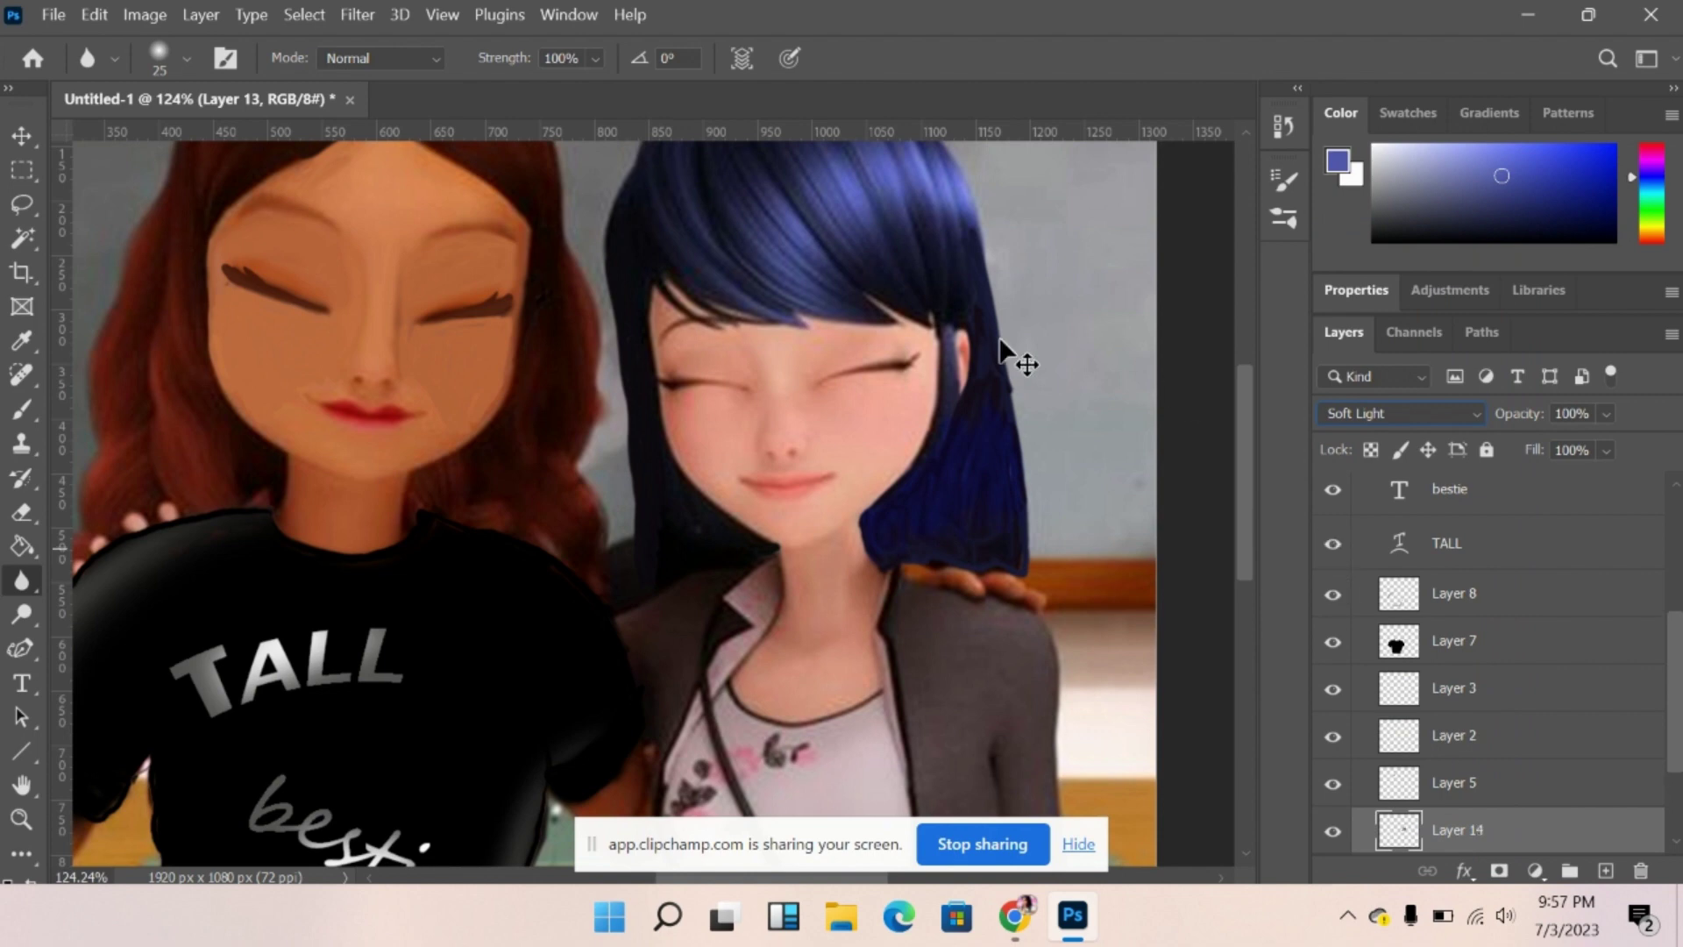
left_click(22, 135)
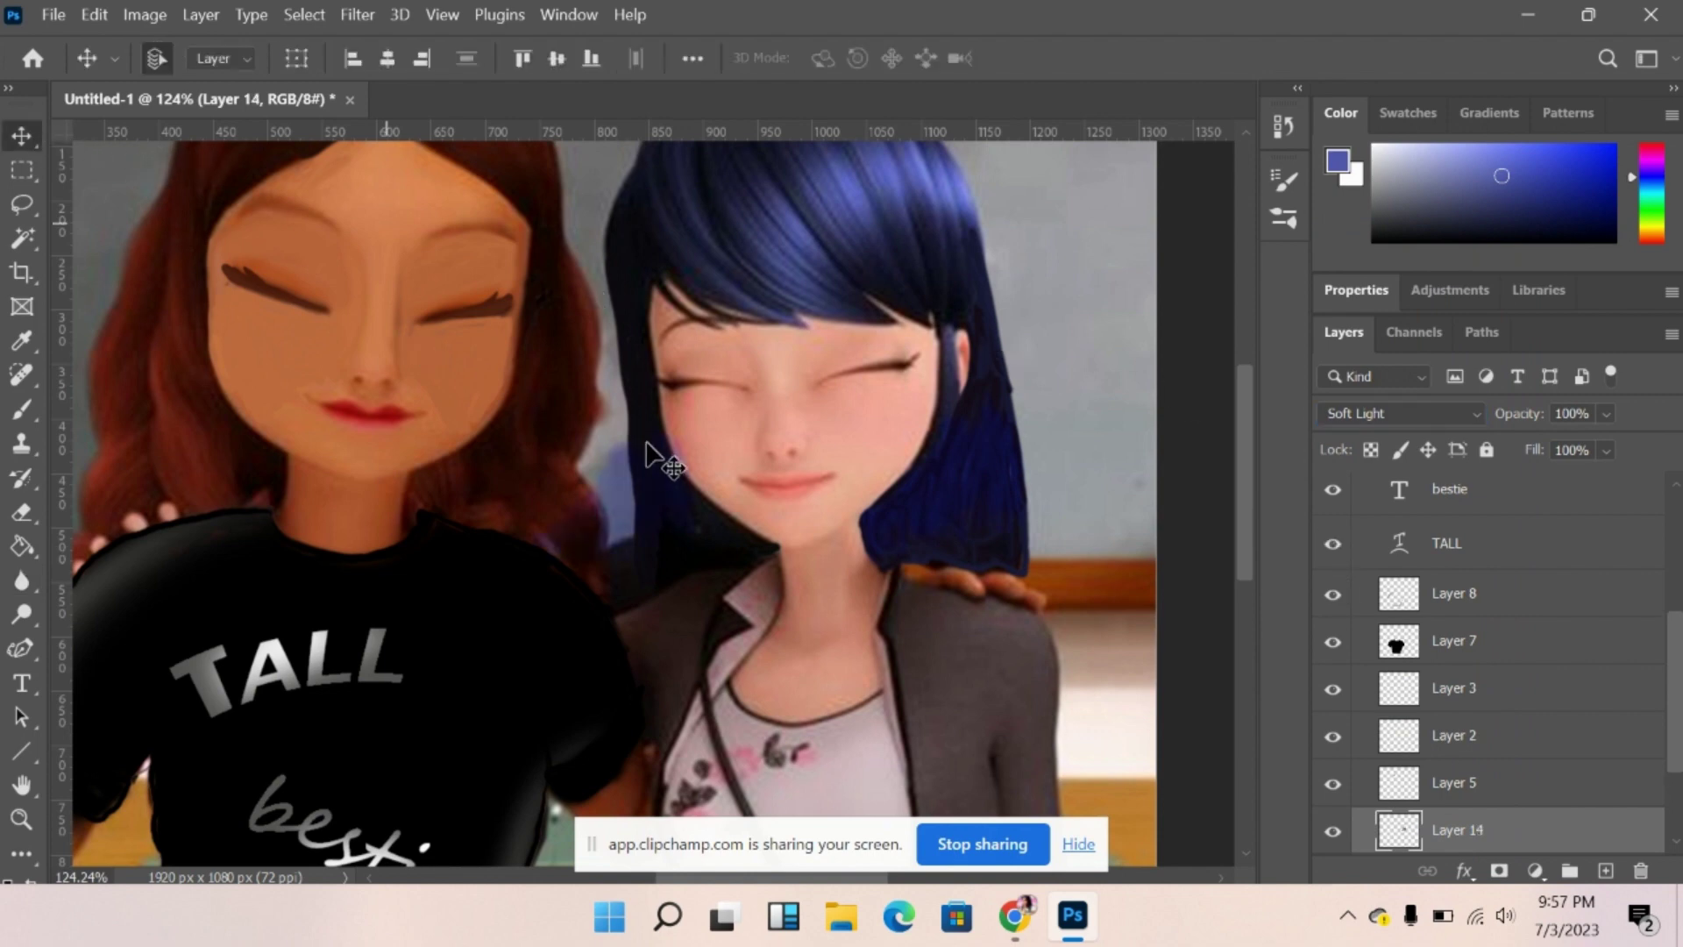
left_click_drag(649, 464, 961, 444)
left_click(1372, 418)
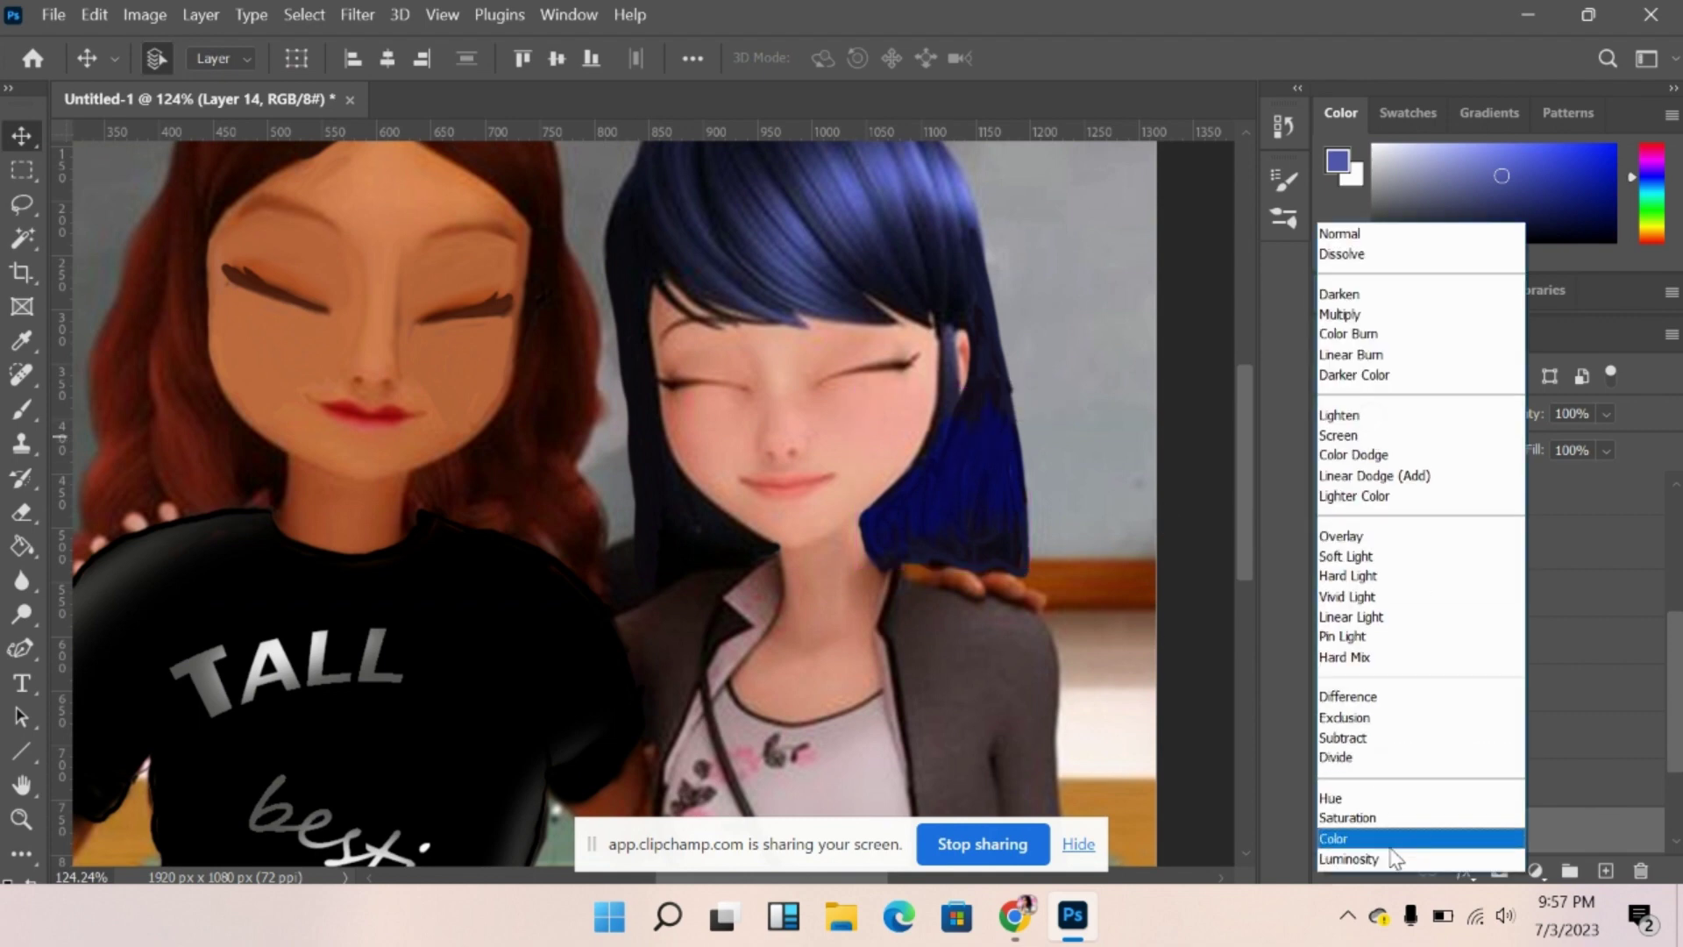
left_click(1370, 799)
Check the whole picture, then add a new layer above Layer 12 at the top of Artboard 1.
left_click(22, 819)
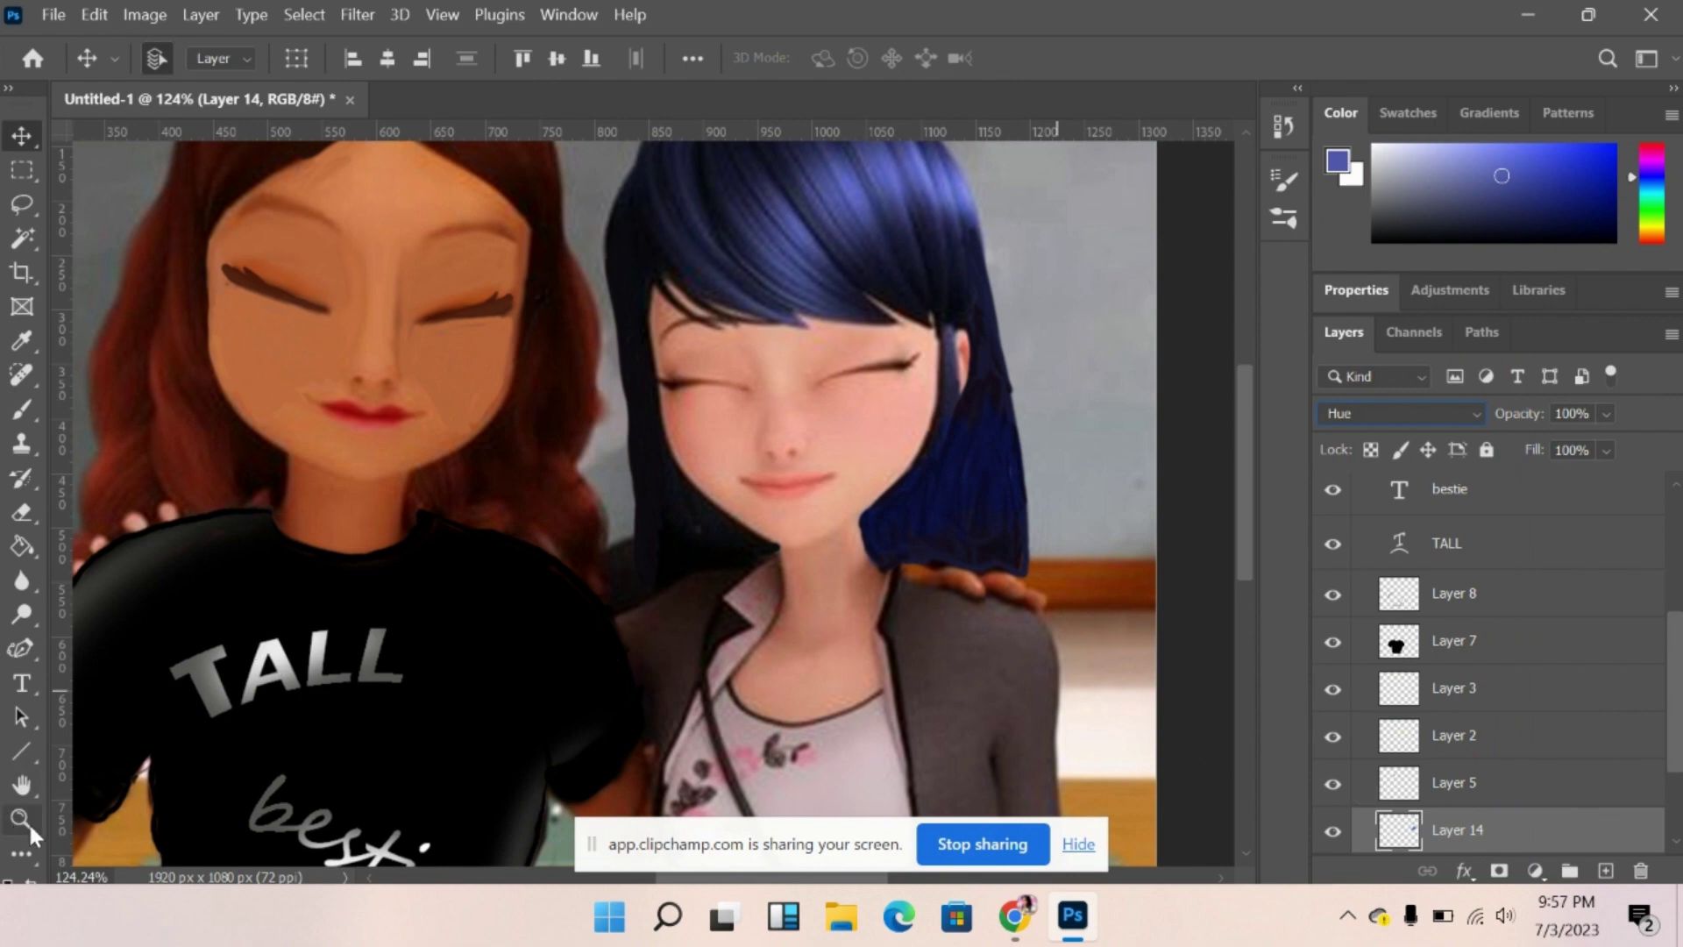
scroll(630, 601, "down", 3)
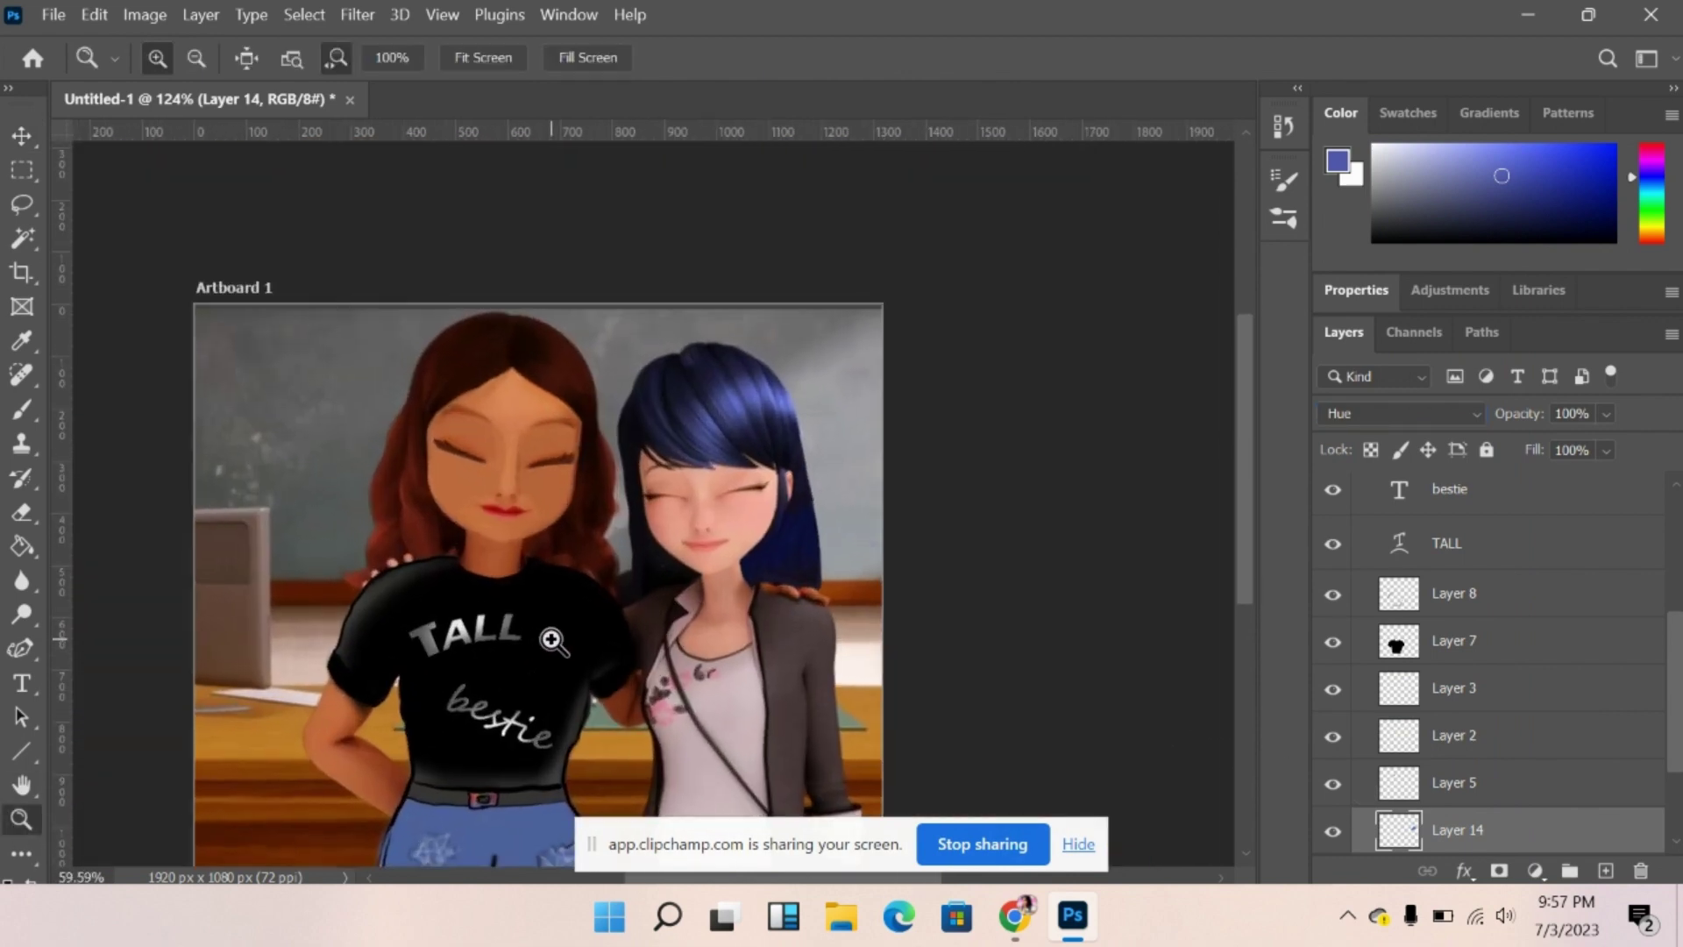
scroll(1253, 550, "down", 2)
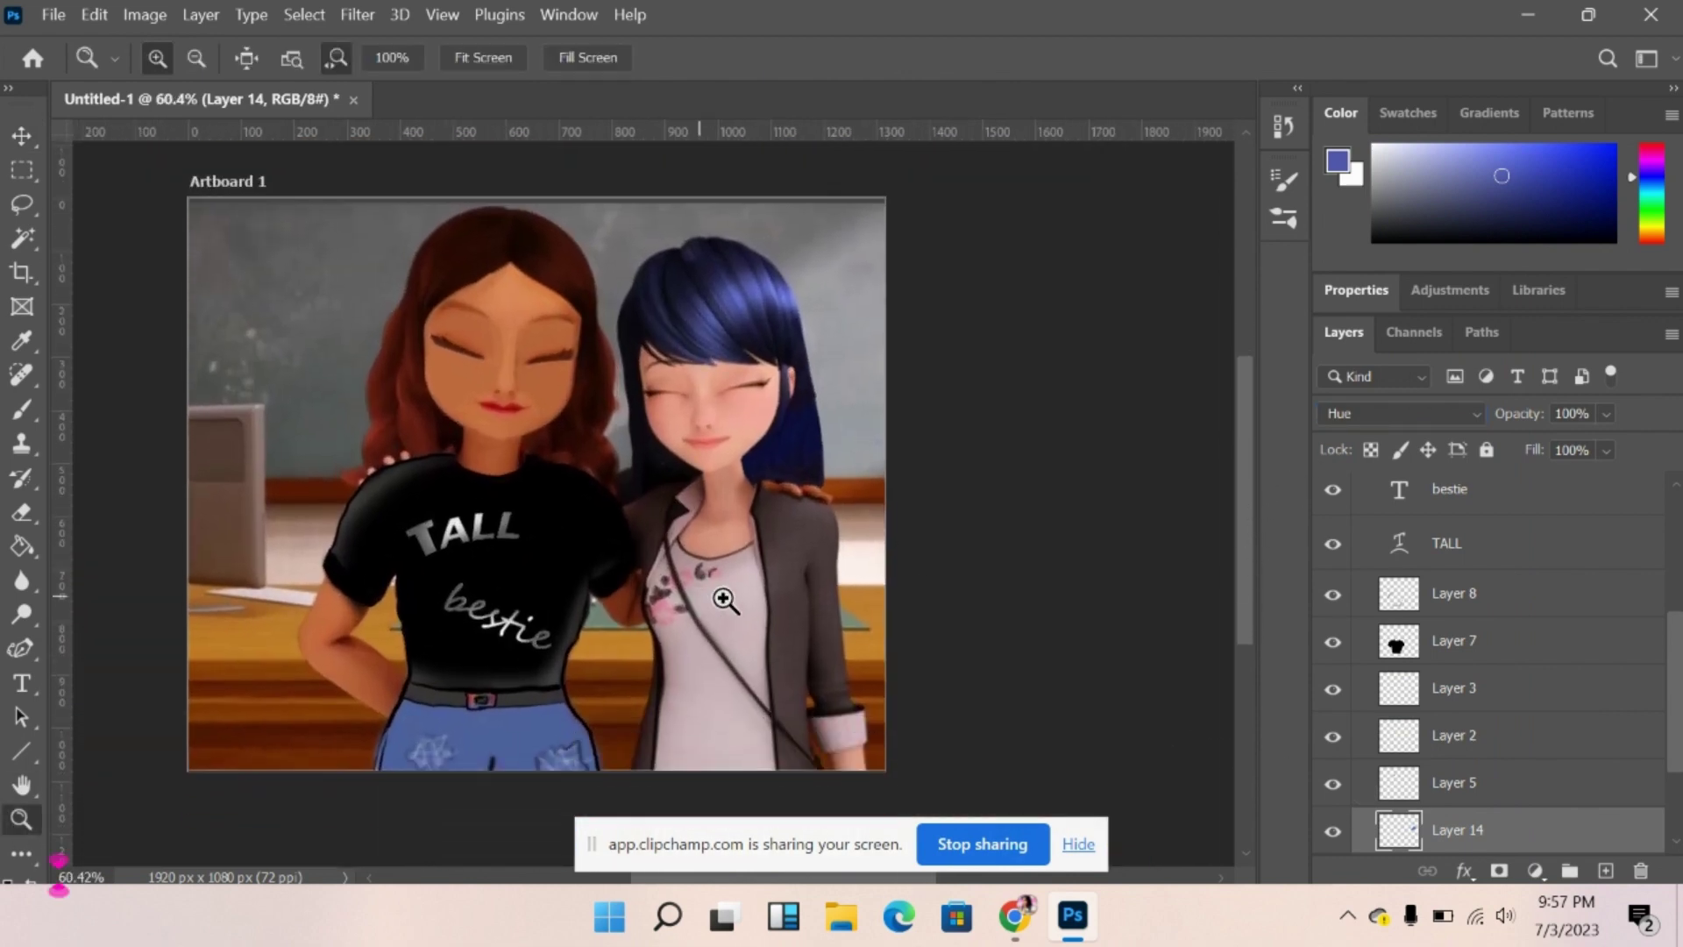
left_click_drag(721, 591, 813, 571)
scroll(1653, 675, "up", 3)
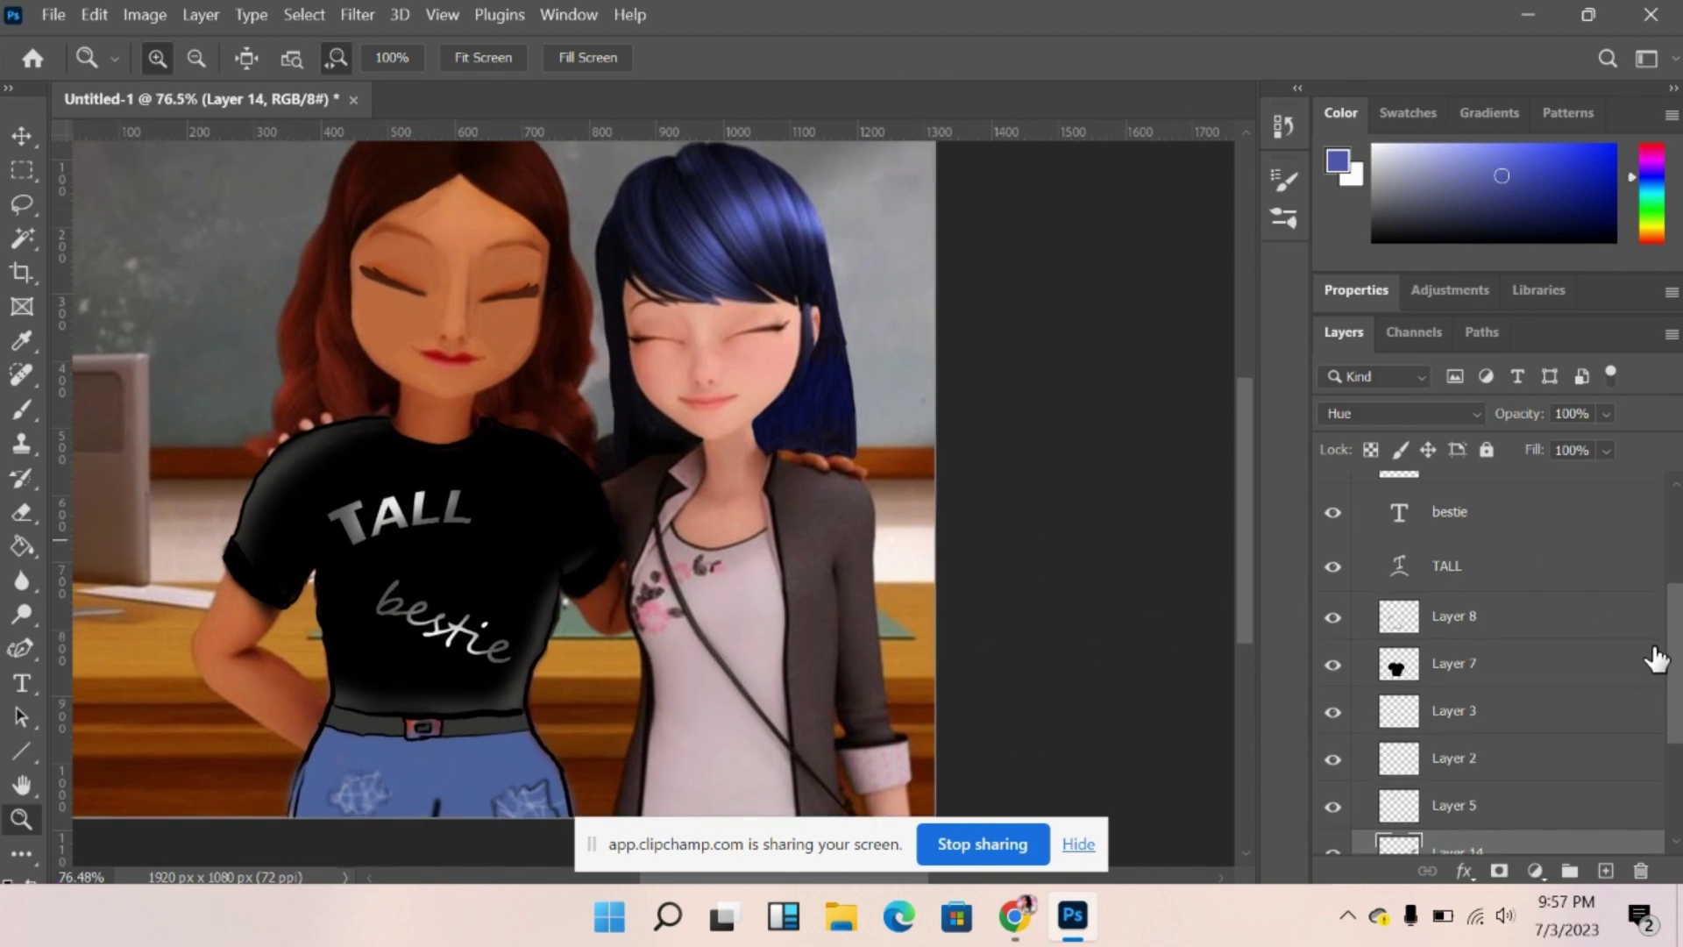
left_click(1506, 524)
left_click(1605, 870)
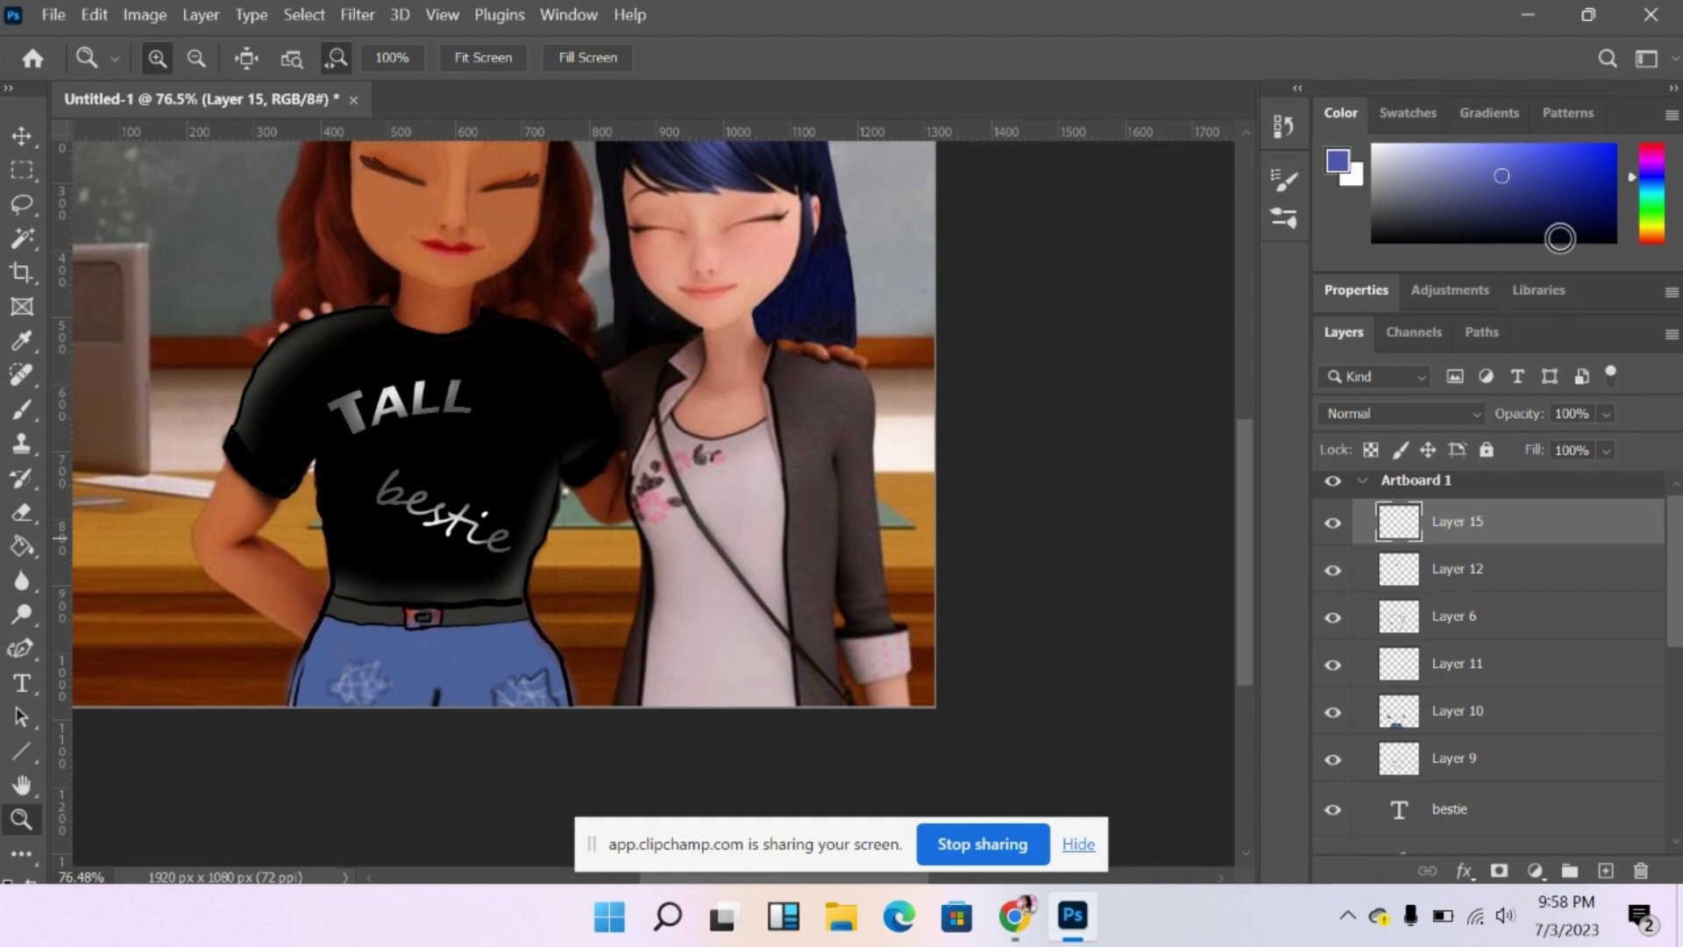
Set up a black Hard Round brush at 4 px.
left_click(1532, 238)
left_click(22, 410)
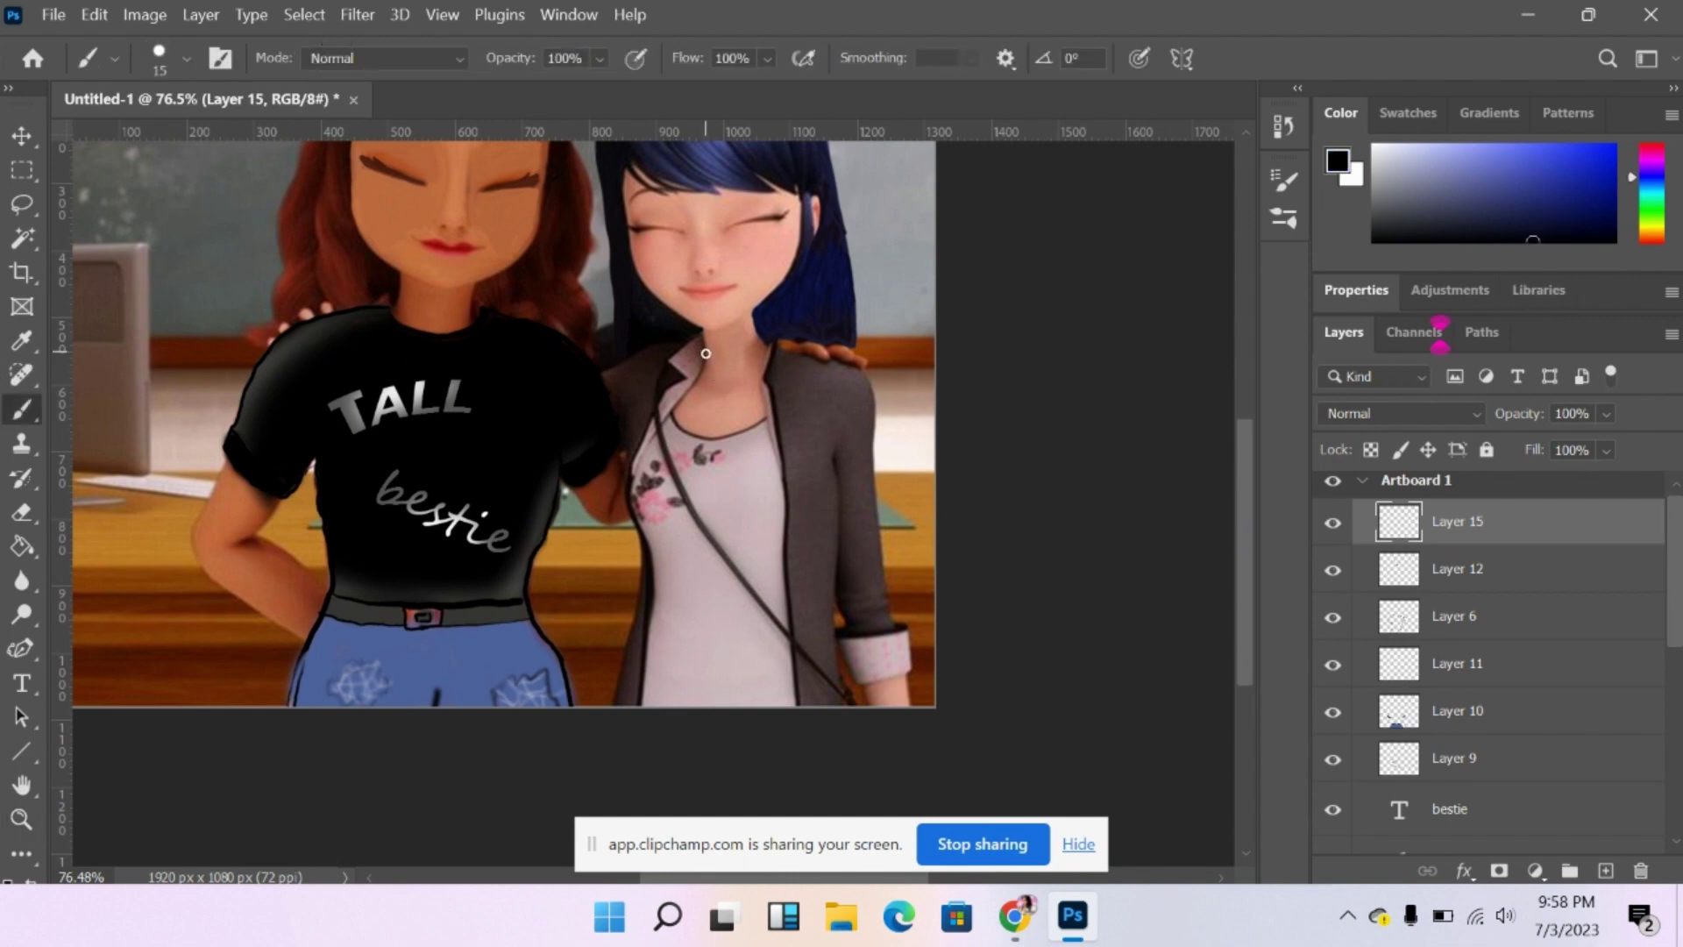
left_click(180, 51)
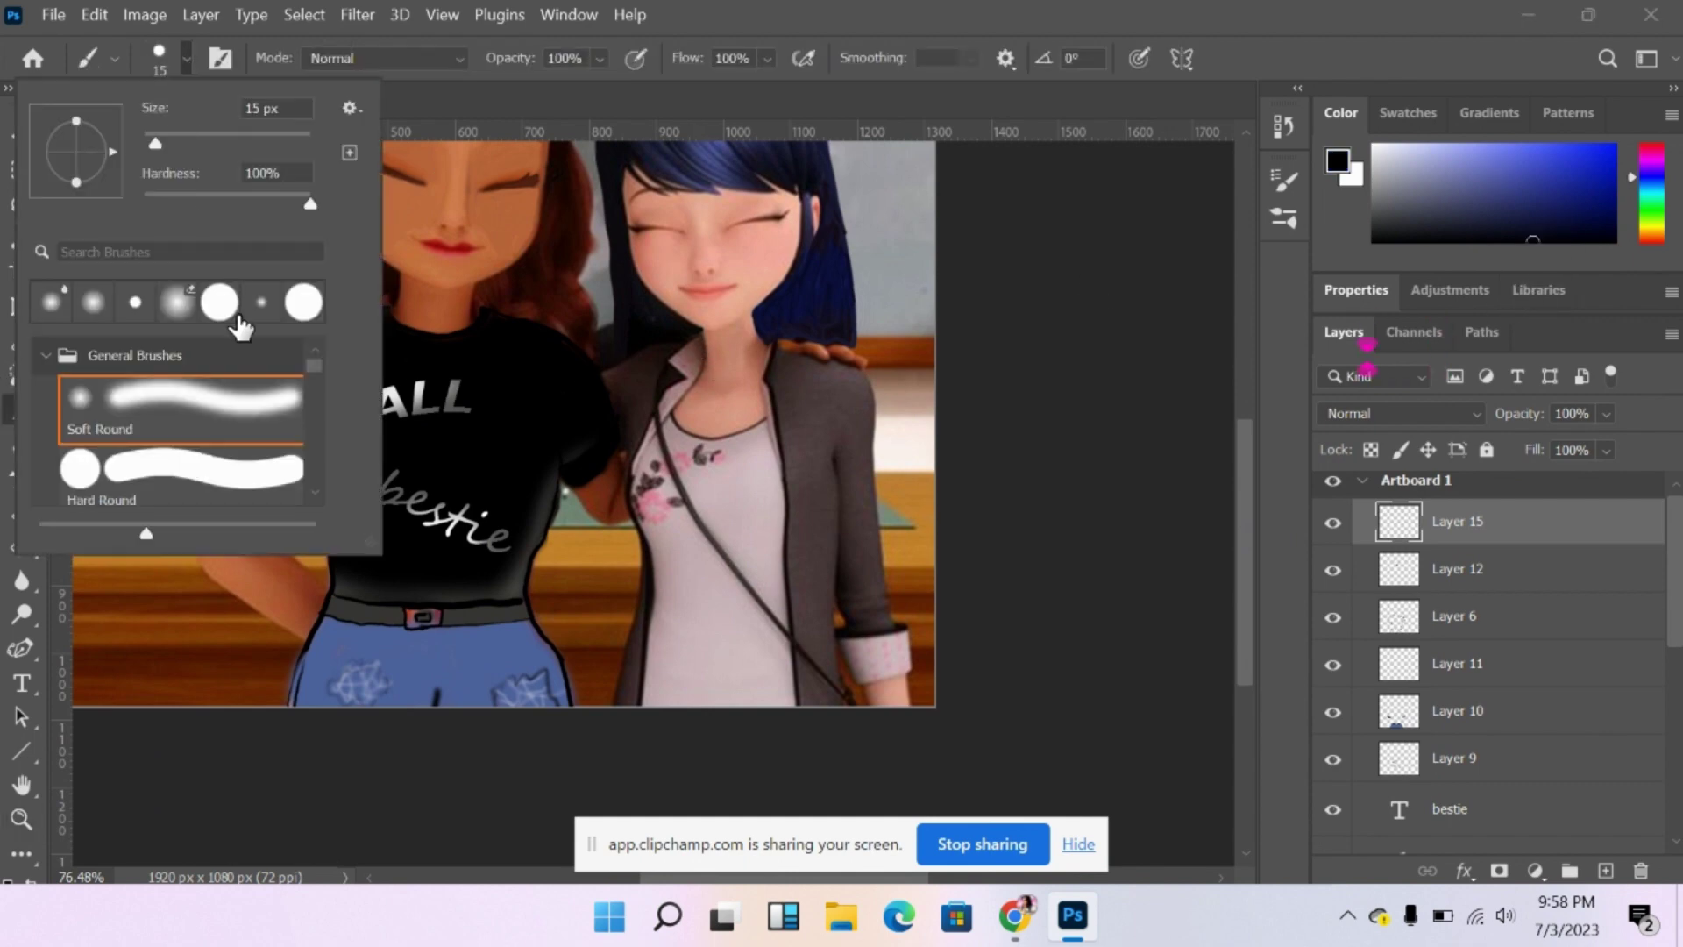
left_click(245, 469)
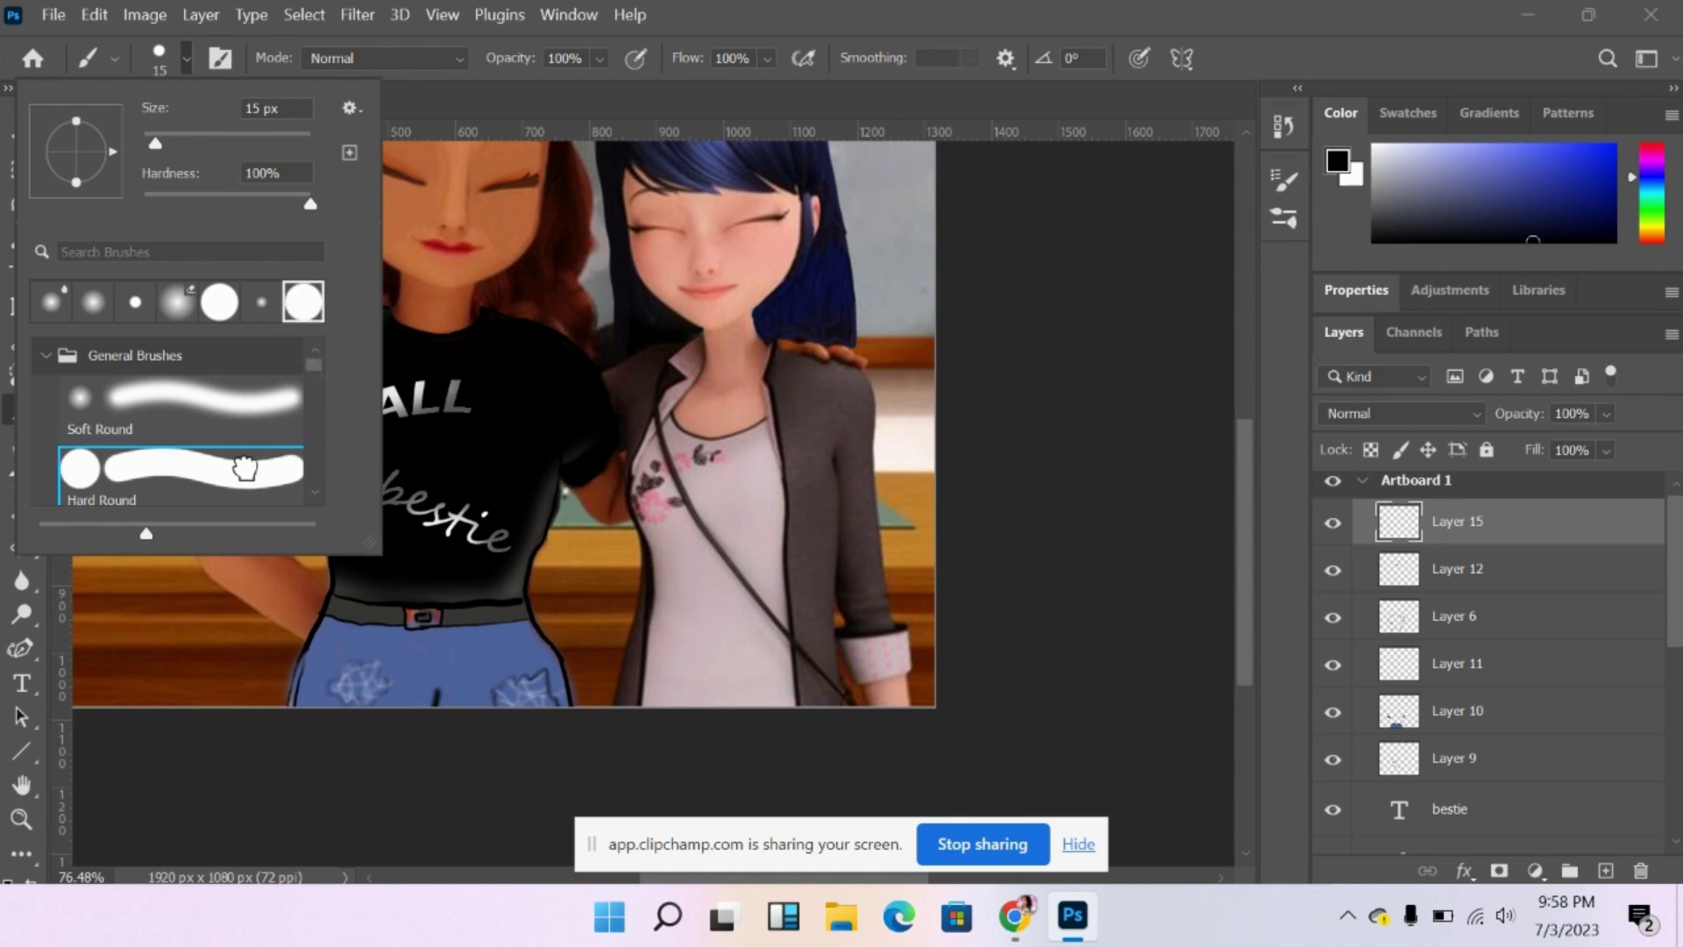
left_click(147, 140)
left_click(710, 352)
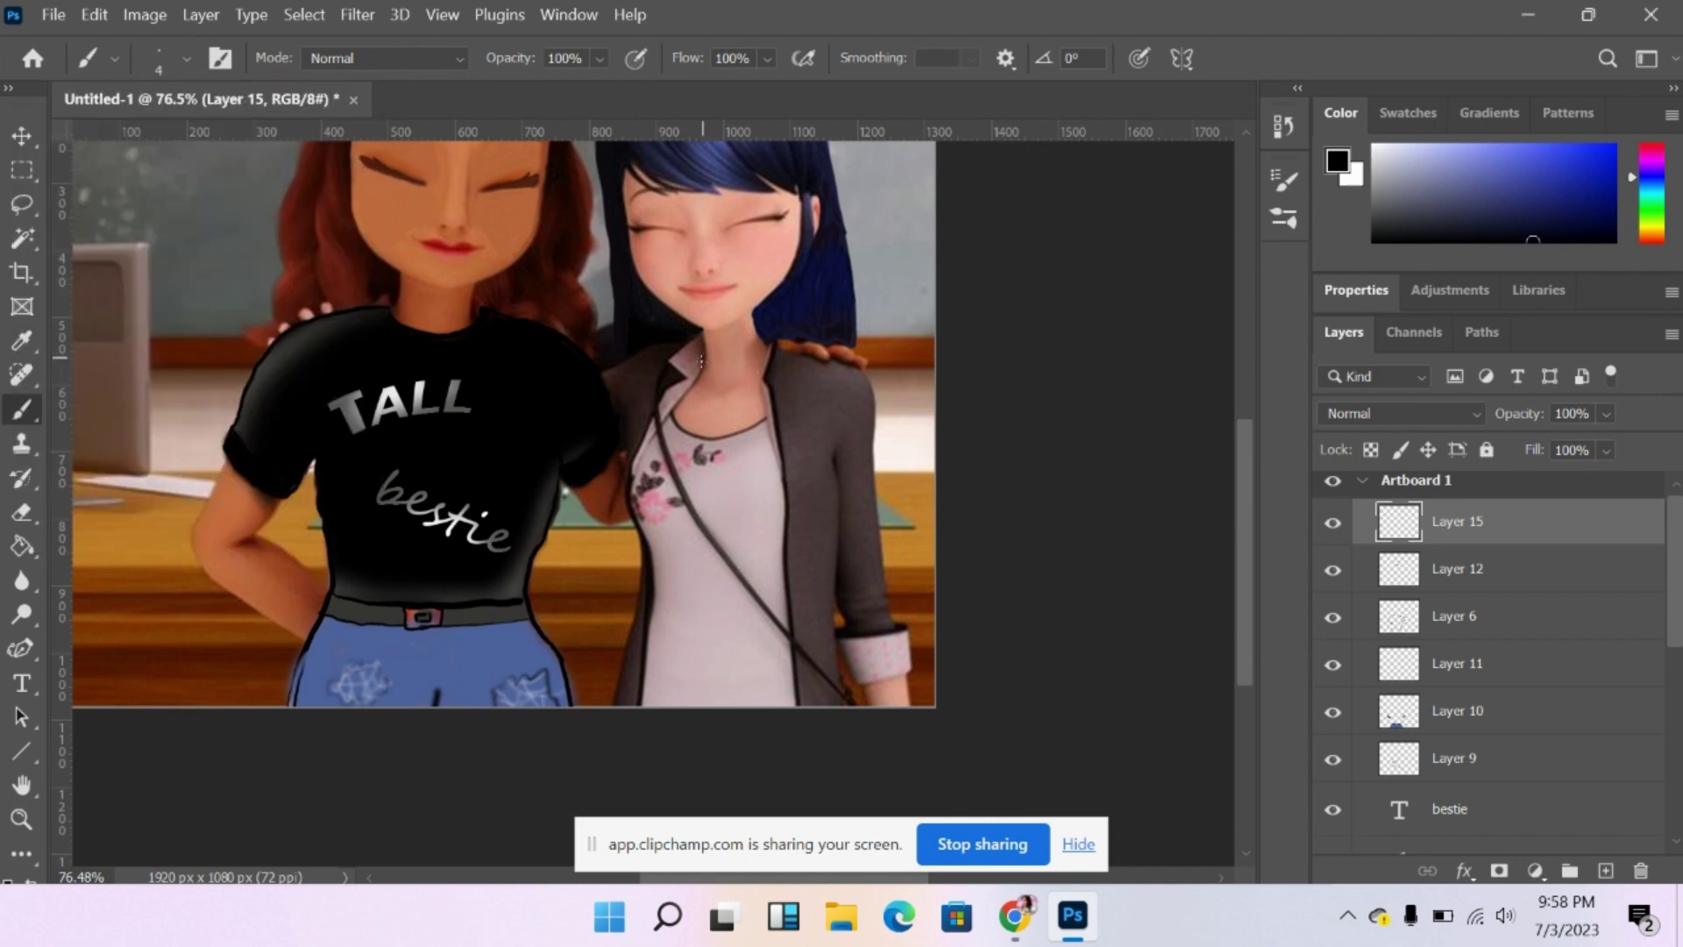
mouse_move(701, 356)
left_mouse_down()
mouse_move(746, 378)
mouse_move(774, 345)
mouse_move(864, 374)
mouse_move(875, 531)
mouse_move(891, 596)
left_mouse_up()
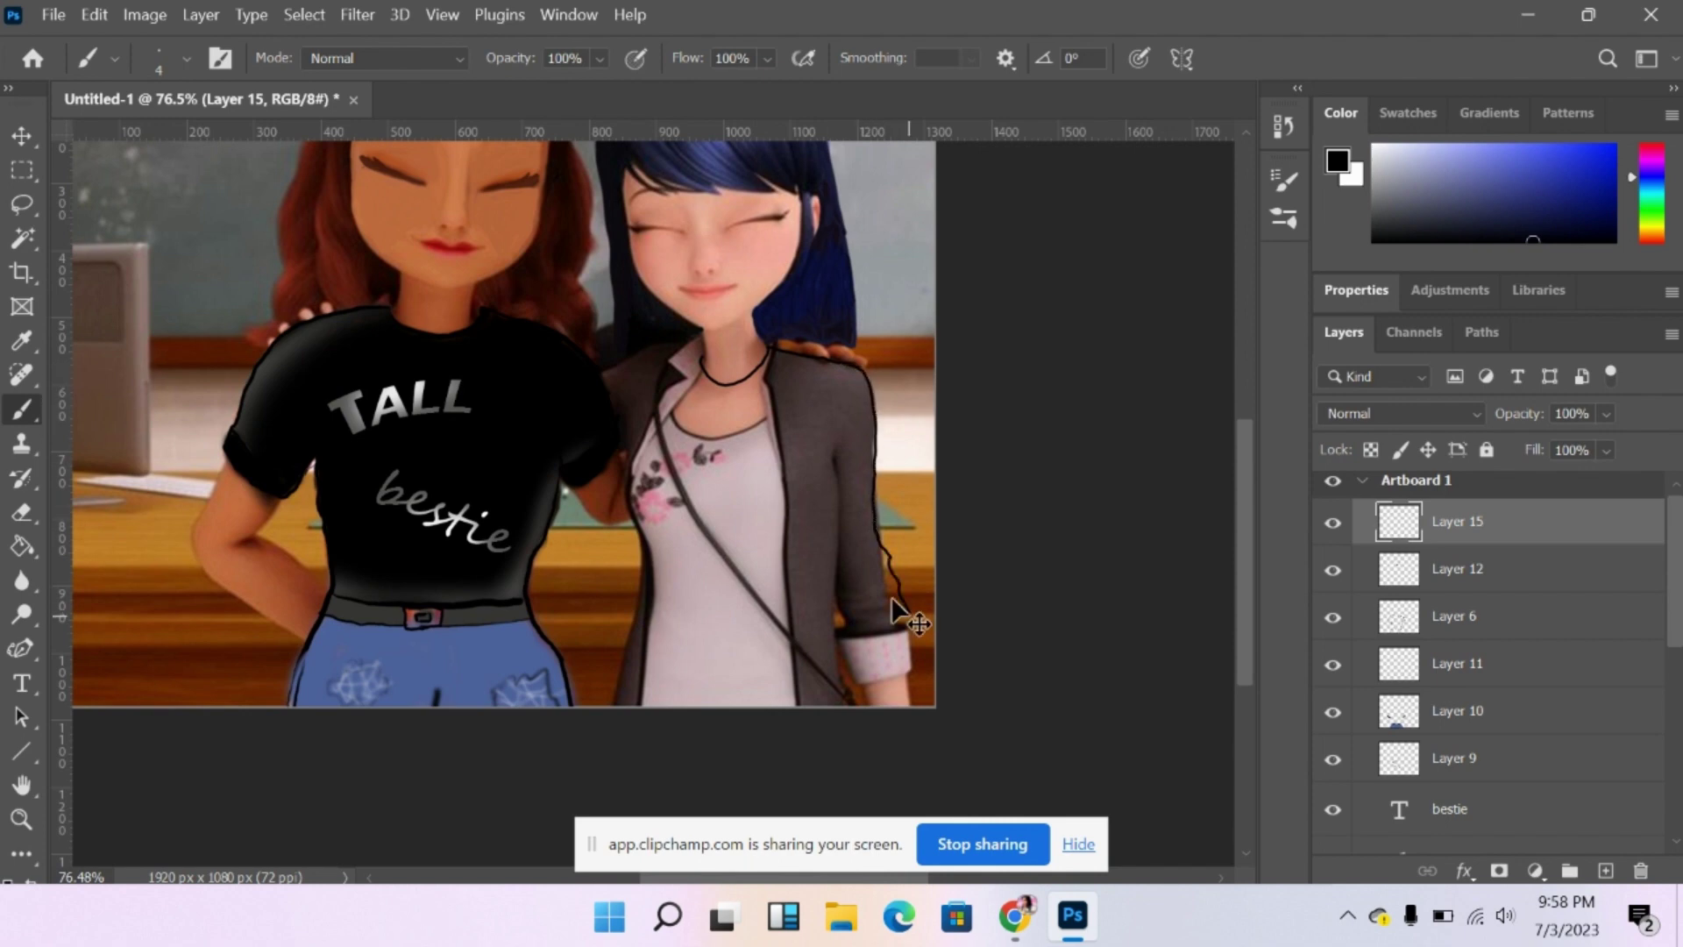
key("ctrl+z")
key("ctrl+z")
Outline a dress over the blue-haired girl's outfit on Layer 15, with a pointed neckline, wide long sleeve, waistline and flared skirt sides.
mouse_move(705, 355)
left_mouse_down()
mouse_move(755, 383)
mouse_move(768, 348)
mouse_move(869, 374)
mouse_move(894, 404)
mouse_move(923, 511)
mouse_move(926, 668)
mouse_move(864, 690)
mouse_move(843, 644)
left_mouse_up()
mouse_move(831, 568)
left_mouse_down()
mouse_move(830, 449)
mouse_move(837, 524)
left_mouse_up()
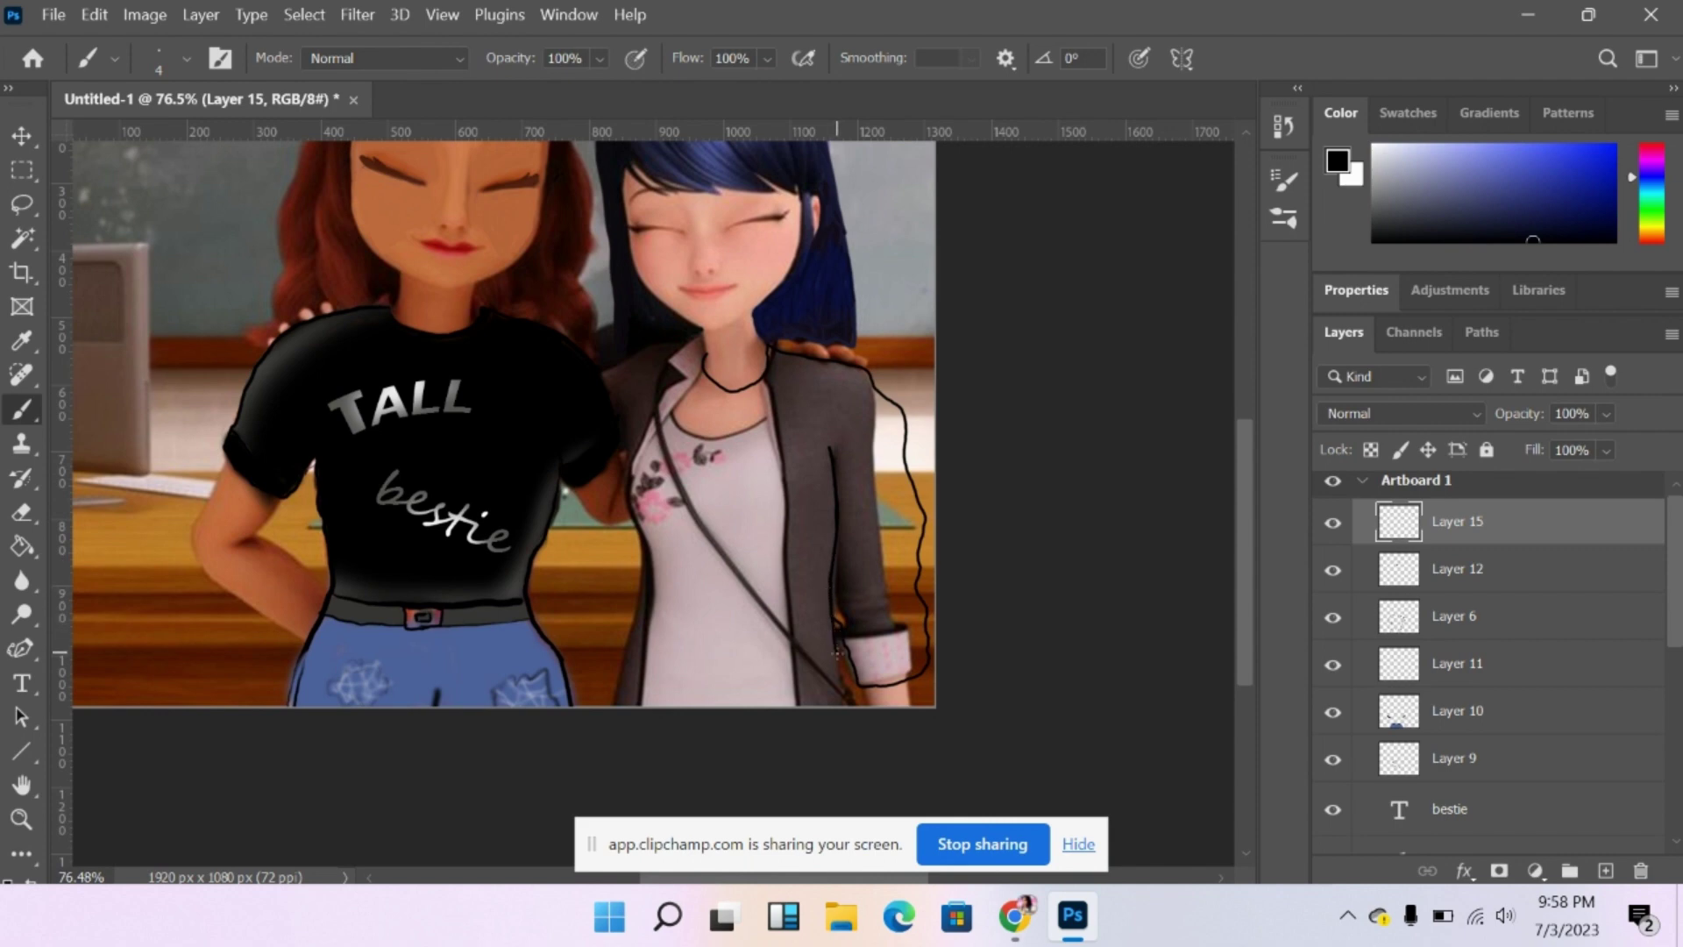
left_click_drag(763, 646, 637, 626)
left_click_drag(625, 460, 641, 542)
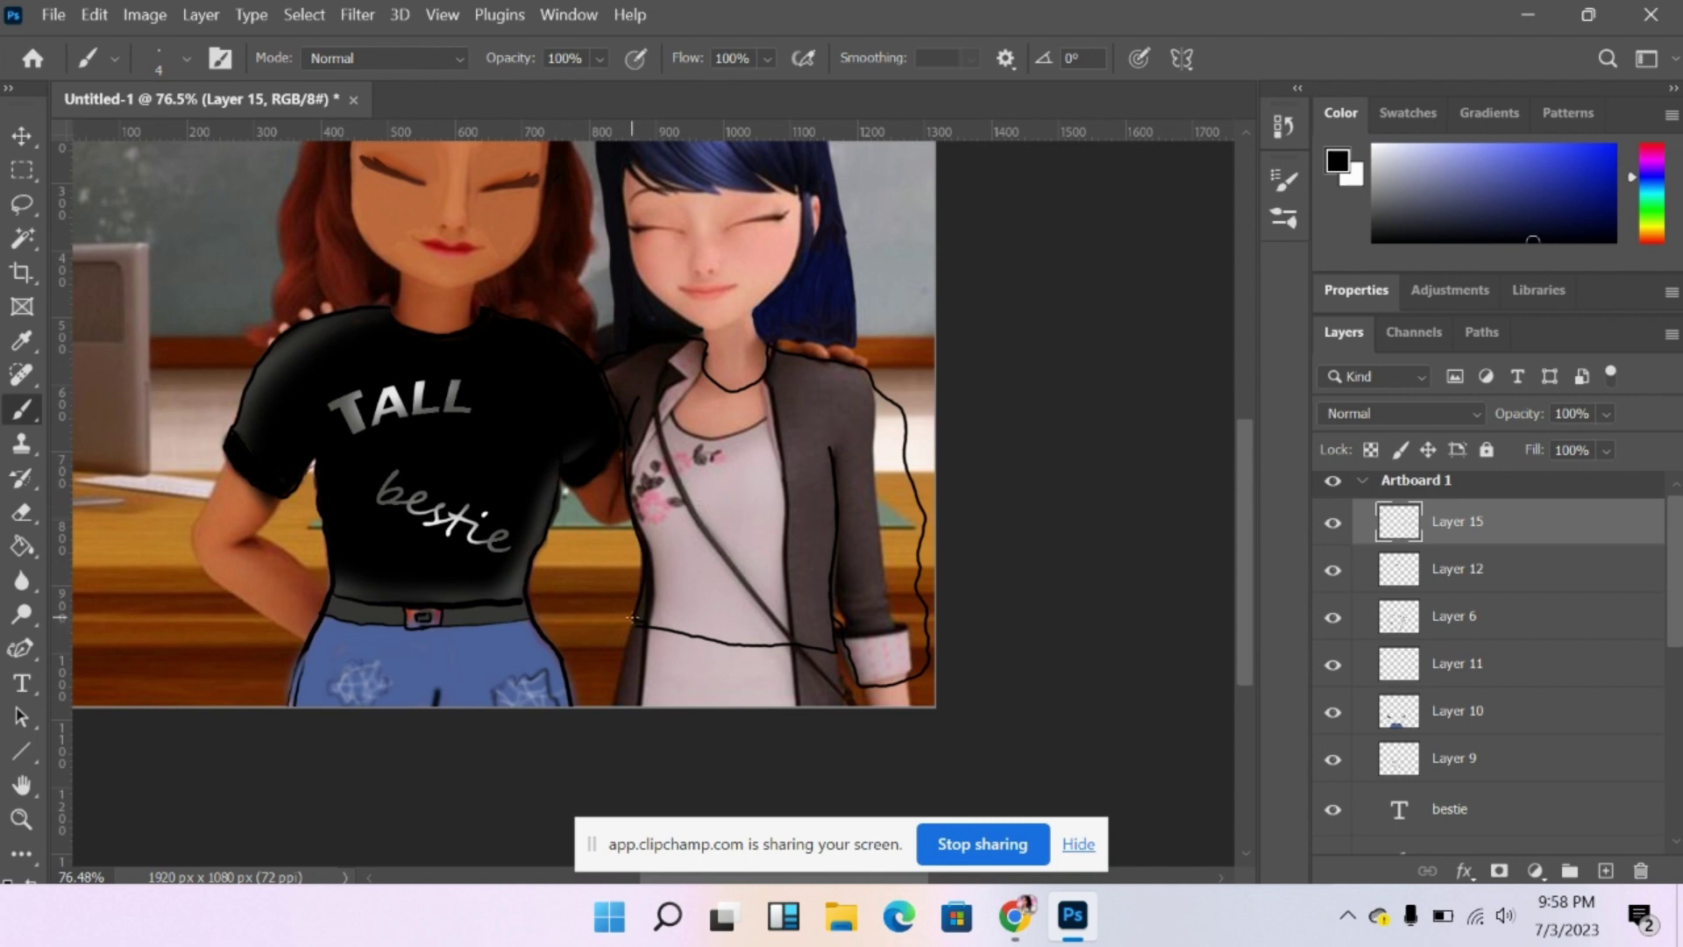
left_click_drag(623, 629, 600, 677)
left_click_drag(837, 648, 853, 690)
mouse_move(580, 702)
left_mouse_down()
mouse_move(603, 703)
mouse_move(630, 668)
mouse_move(624, 694)
left_mouse_up()
mouse_move(592, 705)
left_mouse_down()
mouse_move(632, 675)
mouse_move(672, 697)
mouse_move(711, 679)
left_mouse_up()
key("ctrl+z")
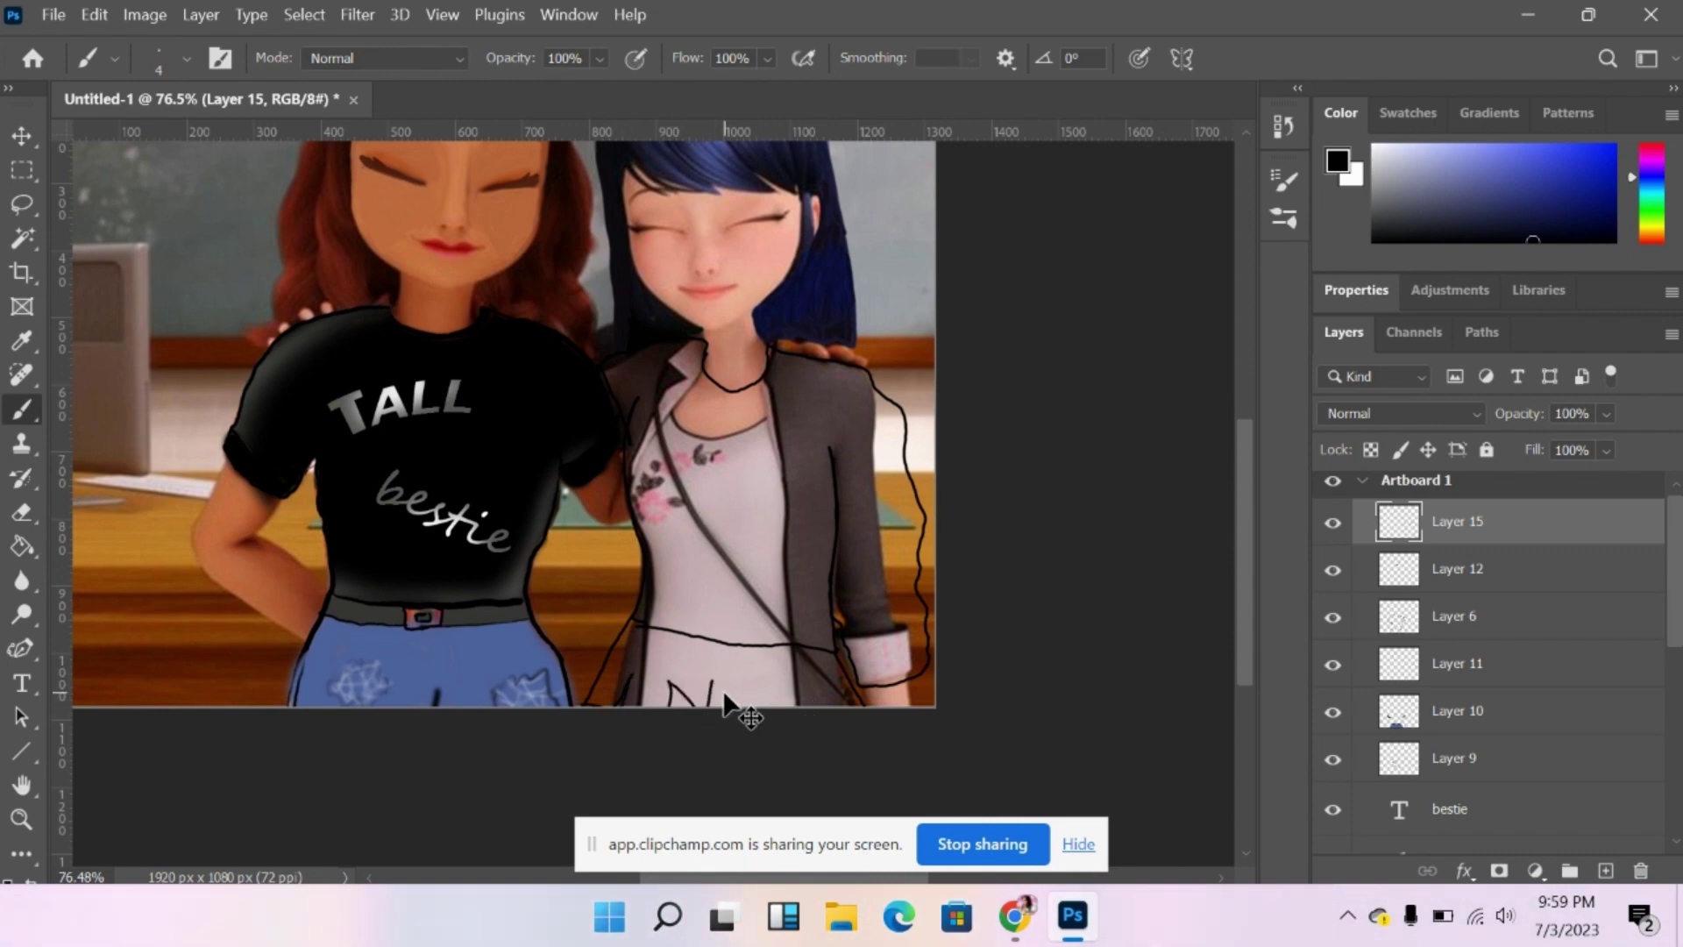
key("ctrl+z")
key("ctrl+z")
key("ctrl+z")
key("ctrl+z")
key("ctrl+z")
key("ctrl+z")
key("ctrl+shift+z")
Draw a second line below the dress's waistline to form a waistband, and add short fold lines along the skirt's lower edge.
left_click_drag(642, 603, 817, 626)
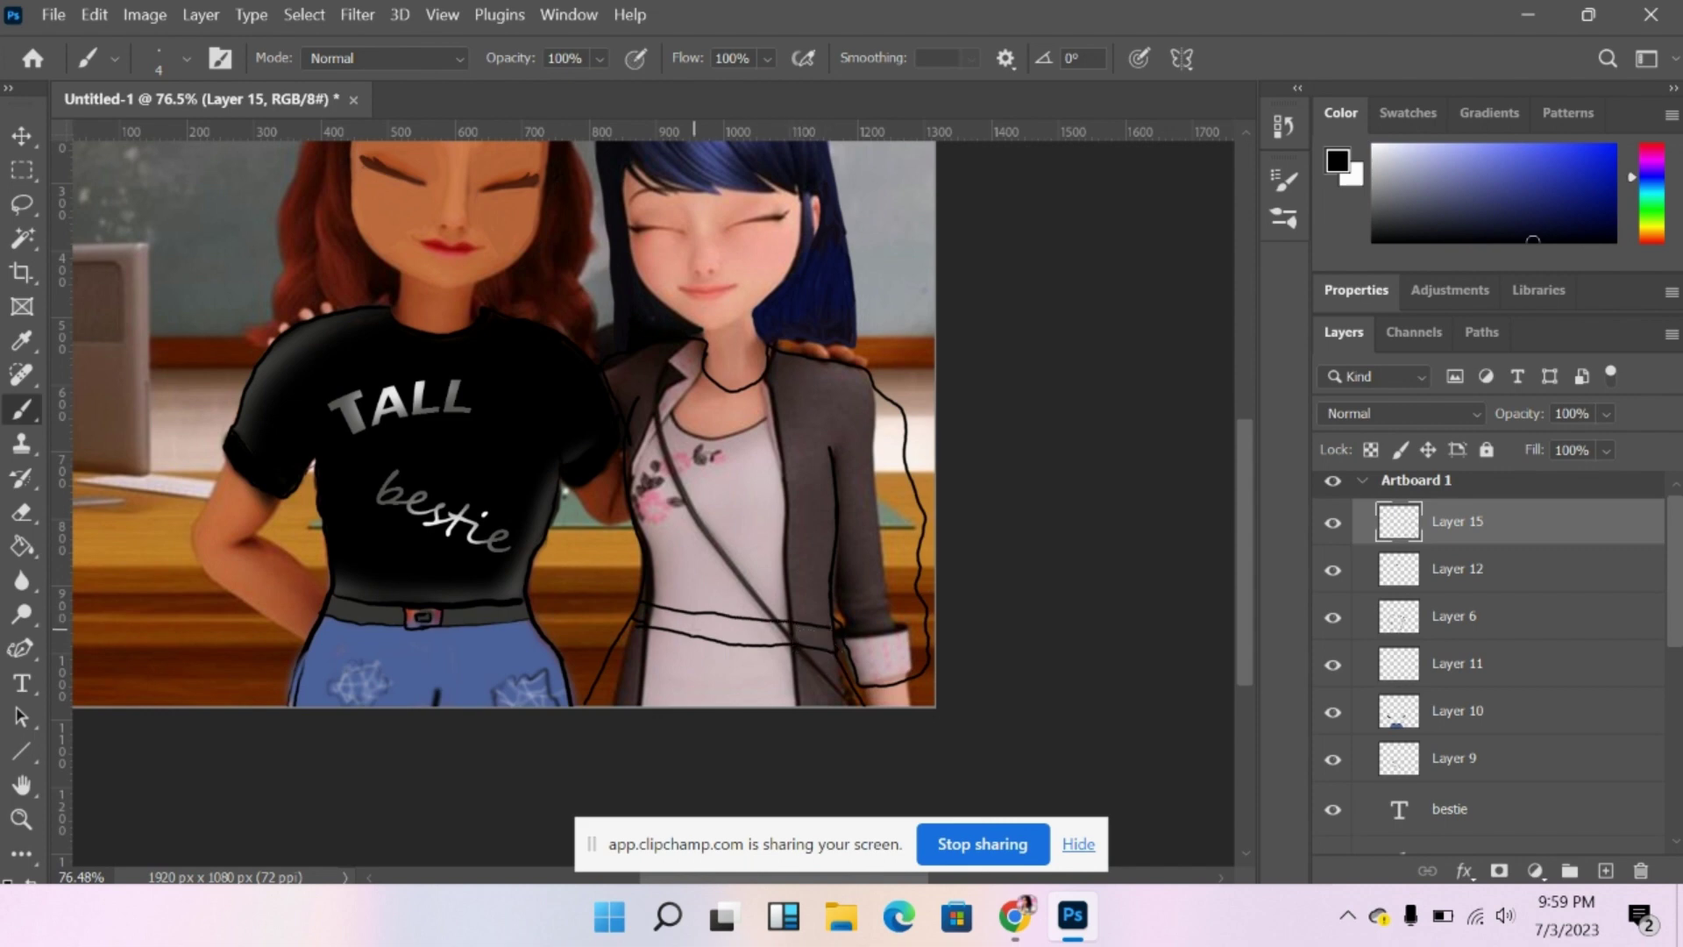
left_click(22, 818)
left_click_drag(722, 695, 820, 693)
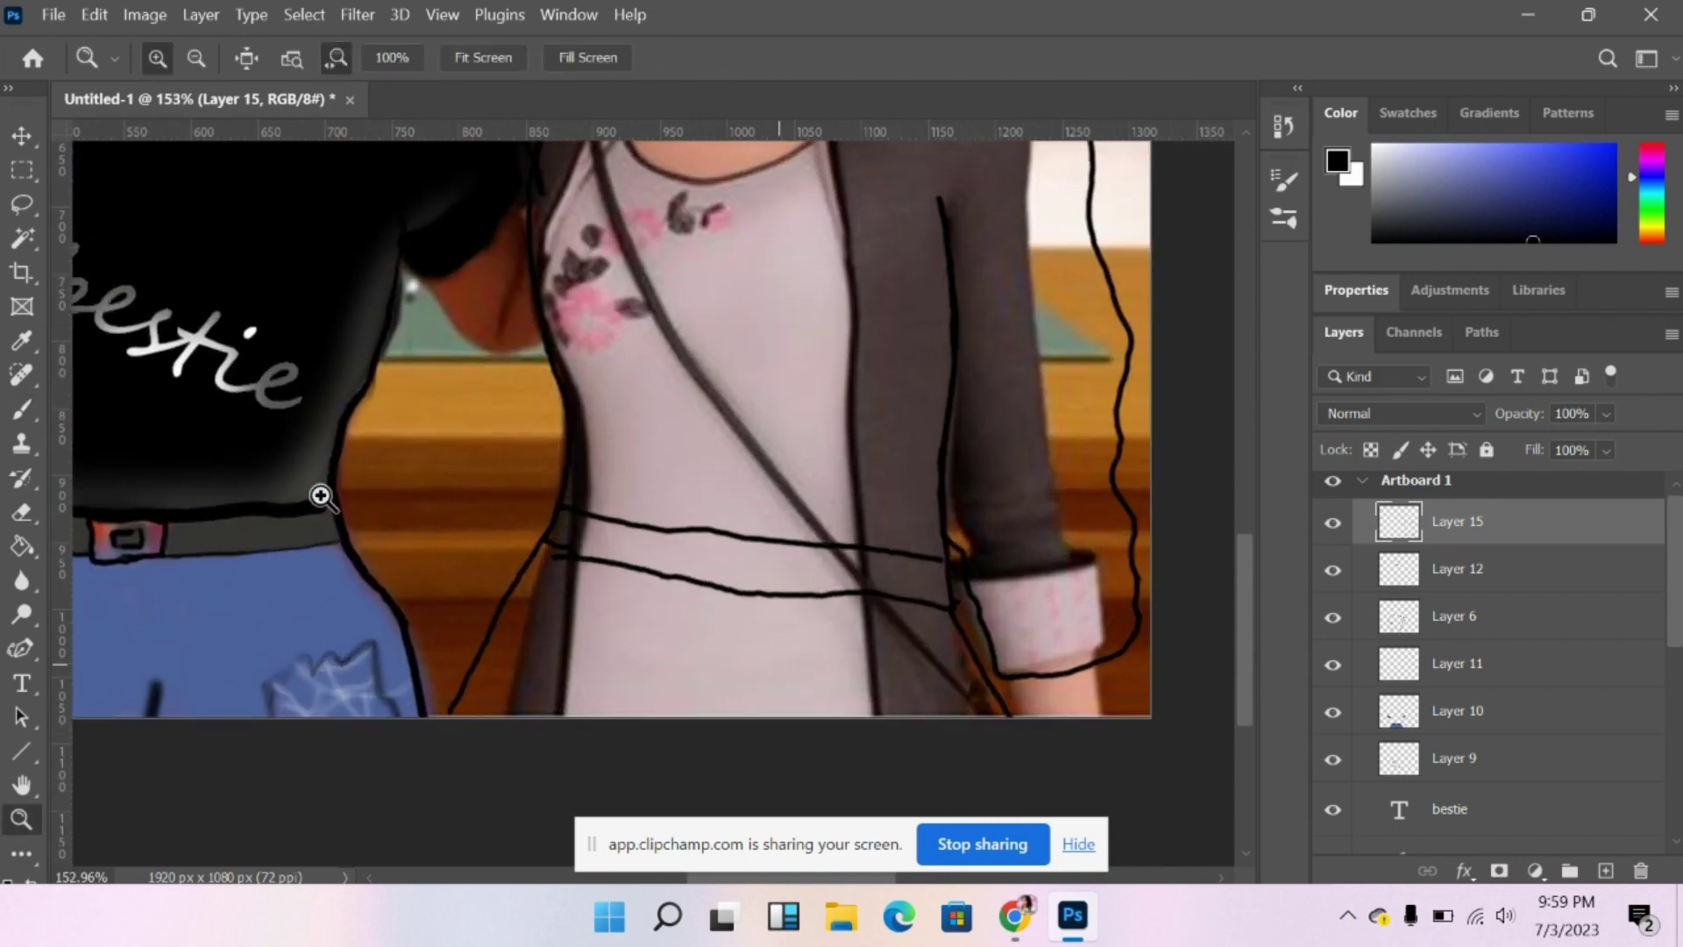
left_click(22, 409)
left_click_drag(562, 653, 524, 727)
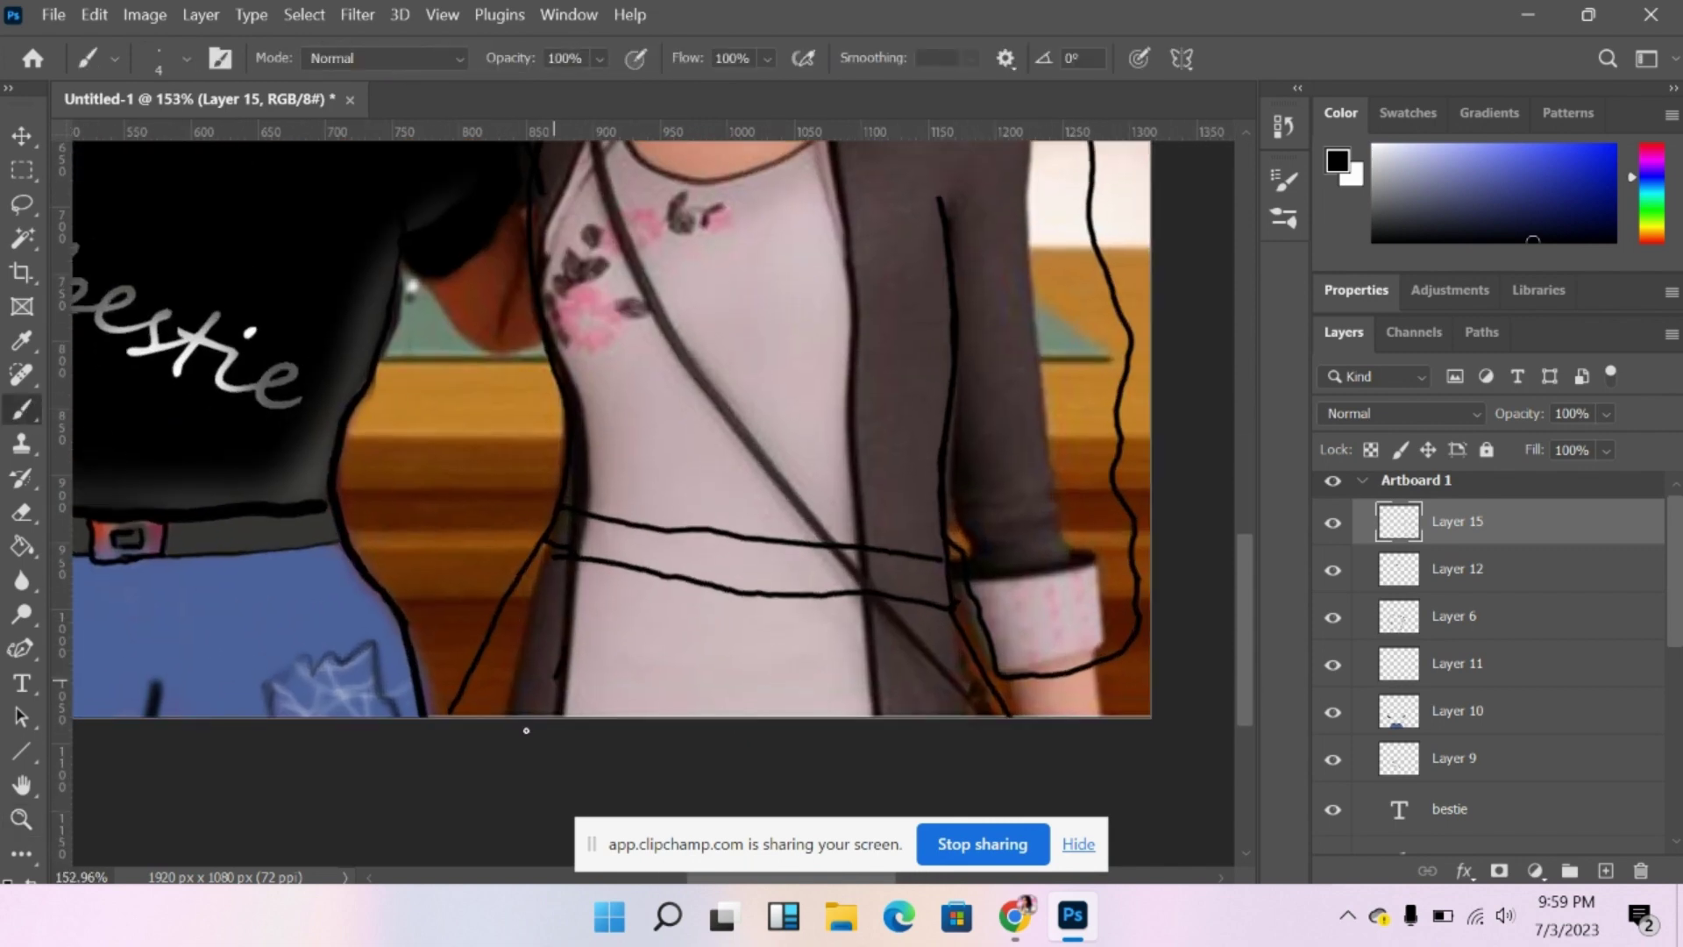
left_click_drag(662, 665, 651, 716)
left_click_drag(759, 672, 763, 716)
left_click_drag(857, 650, 878, 716)
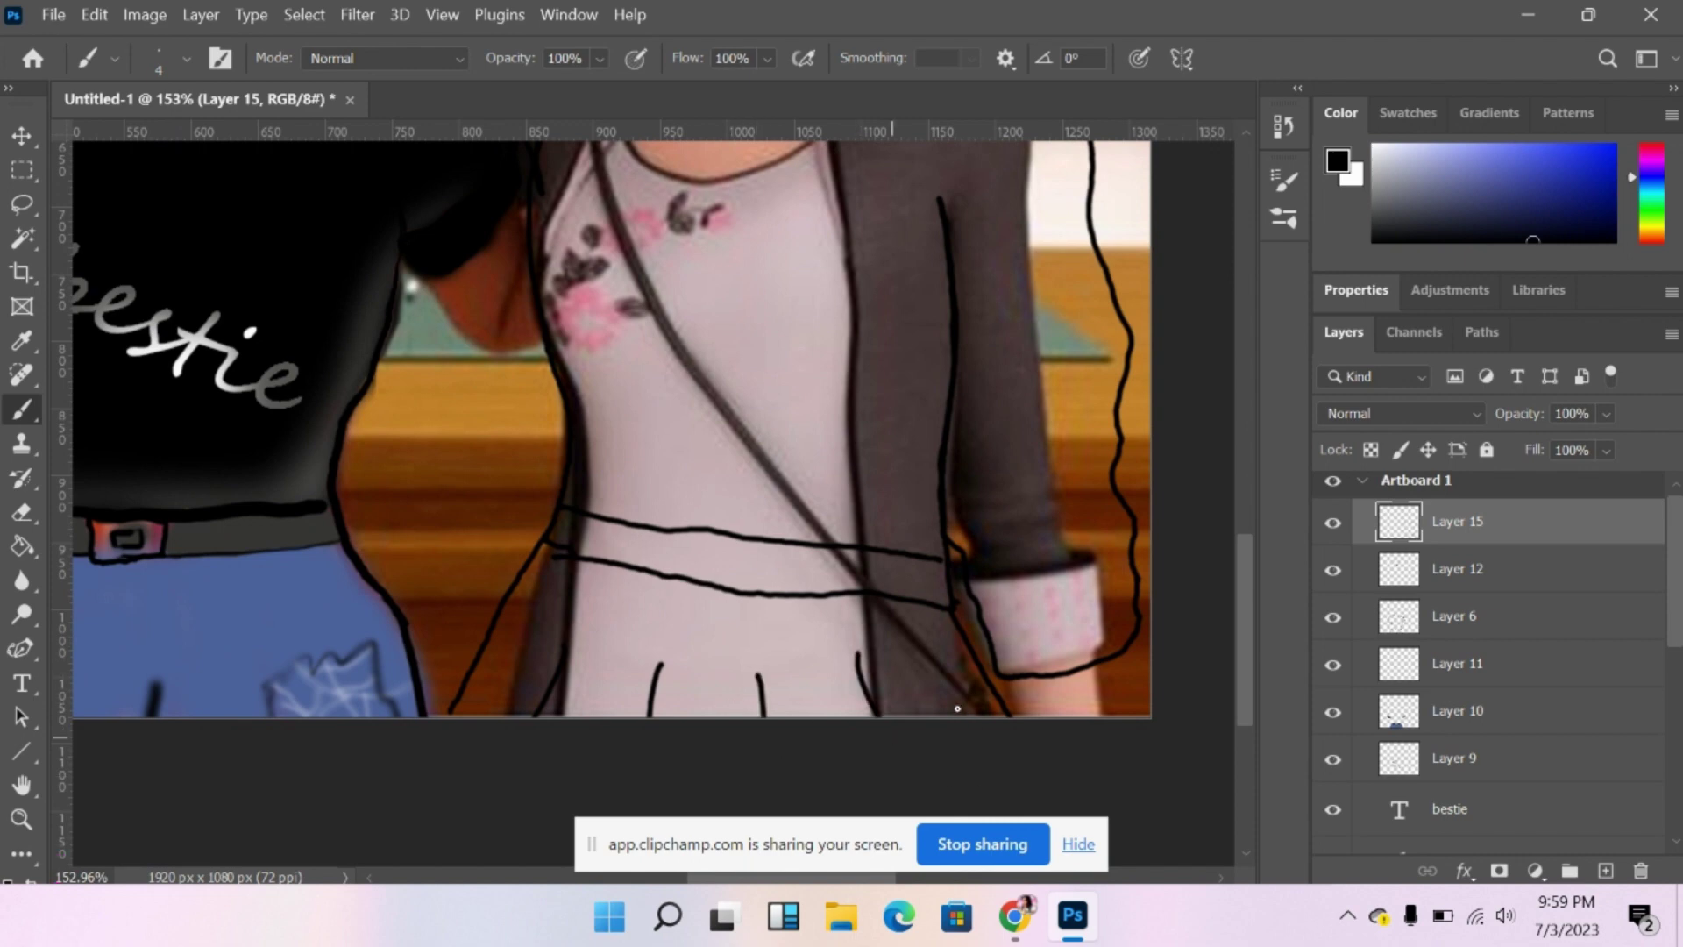
Fill the dress's waistband on Layer 15 with solid black using a 17 px Hard Round brush.
left_click(157, 57)
left_click_drag(181, 133, 171, 138)
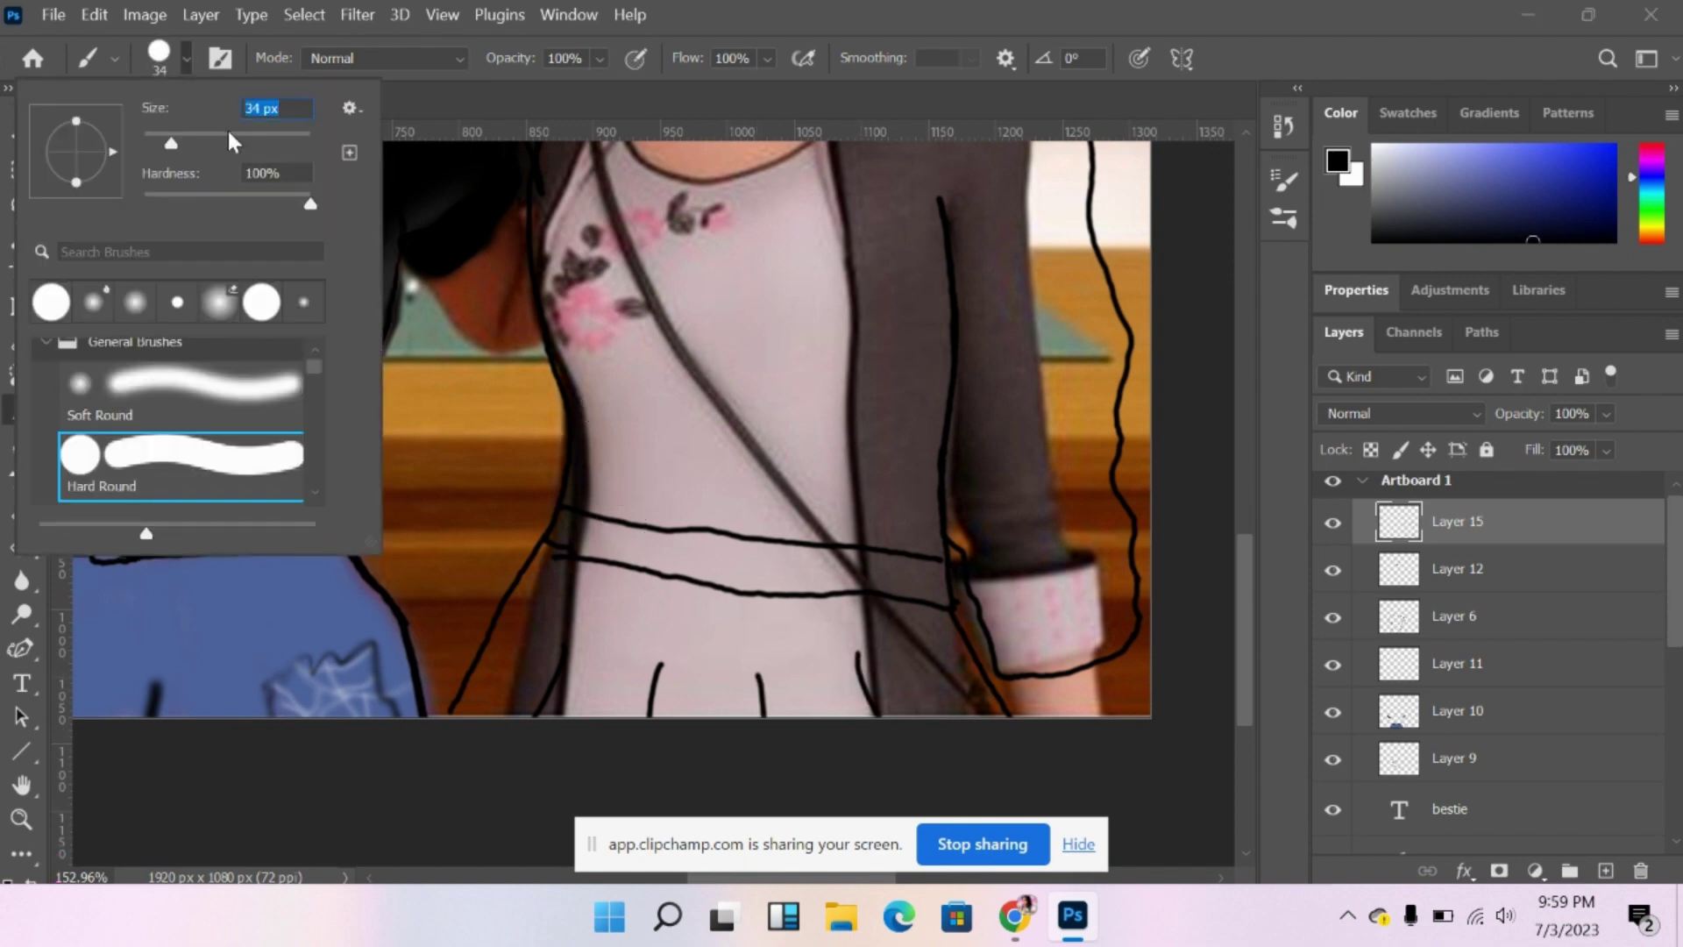
left_click(156, 133)
left_click(666, 554)
mouse_move(675, 555)
left_mouse_down()
mouse_move(548, 547)
mouse_move(565, 513)
mouse_move(647, 545)
mouse_move(559, 539)
mouse_move(570, 549)
mouse_move(931, 607)
mouse_move(938, 576)
mouse_move(627, 533)
mouse_move(908, 585)
left_mouse_up()
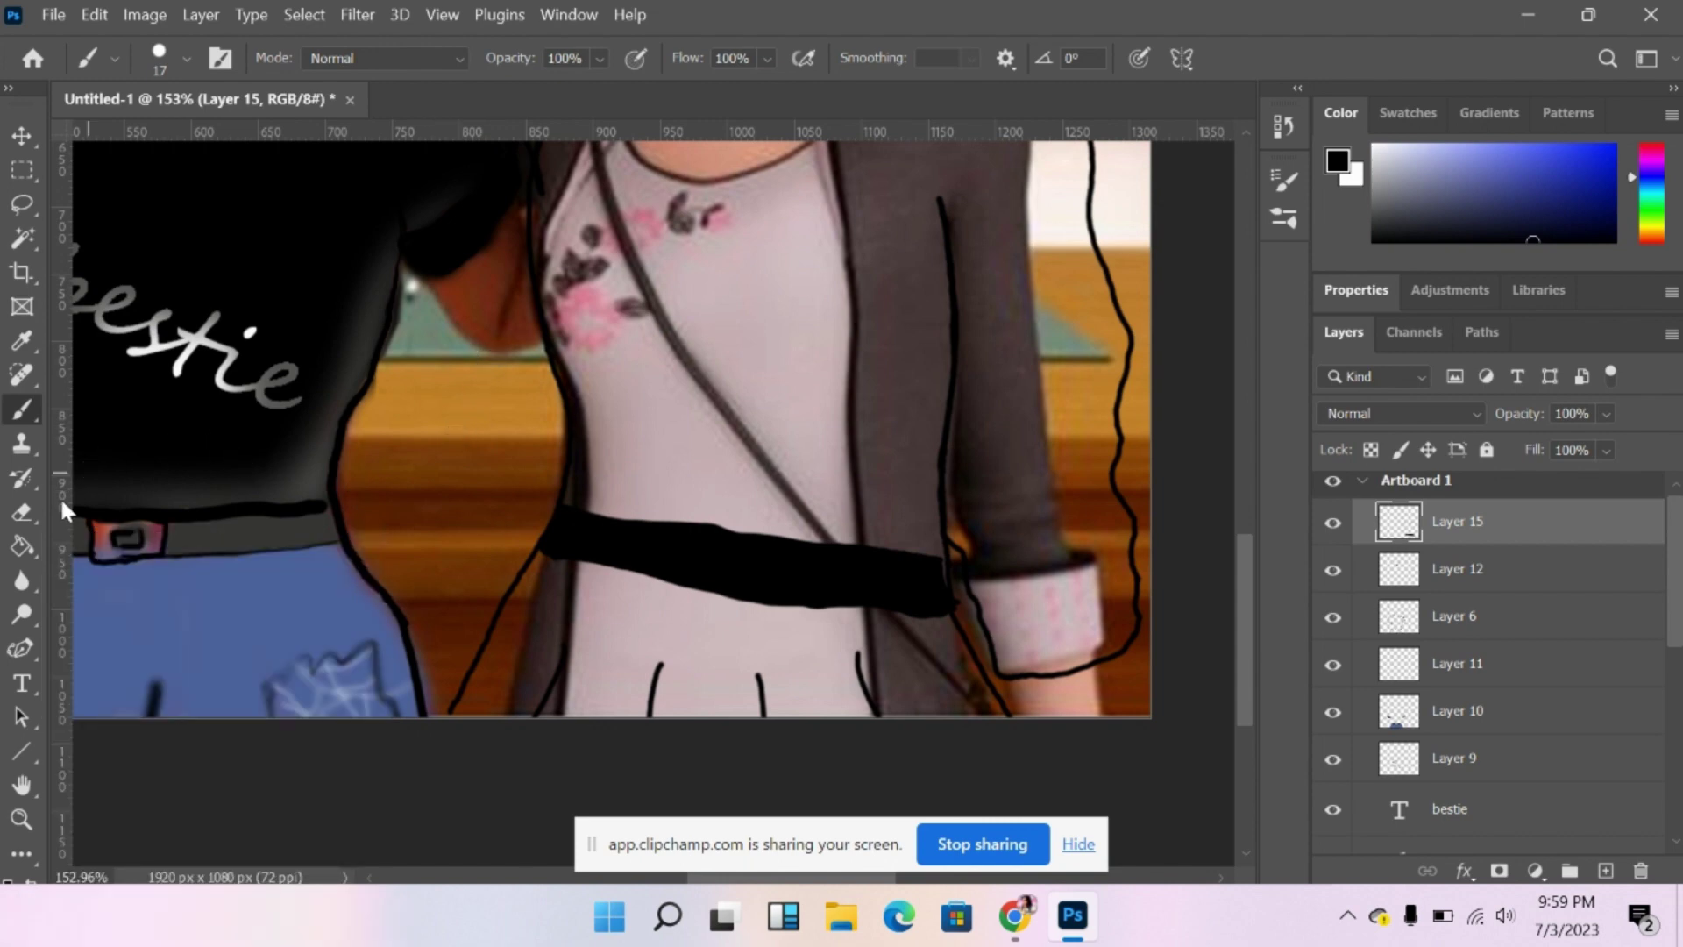
Trim the uneven upper edge of the black waistband with a hard-edged eraser at 6 px.
left_click(26, 507)
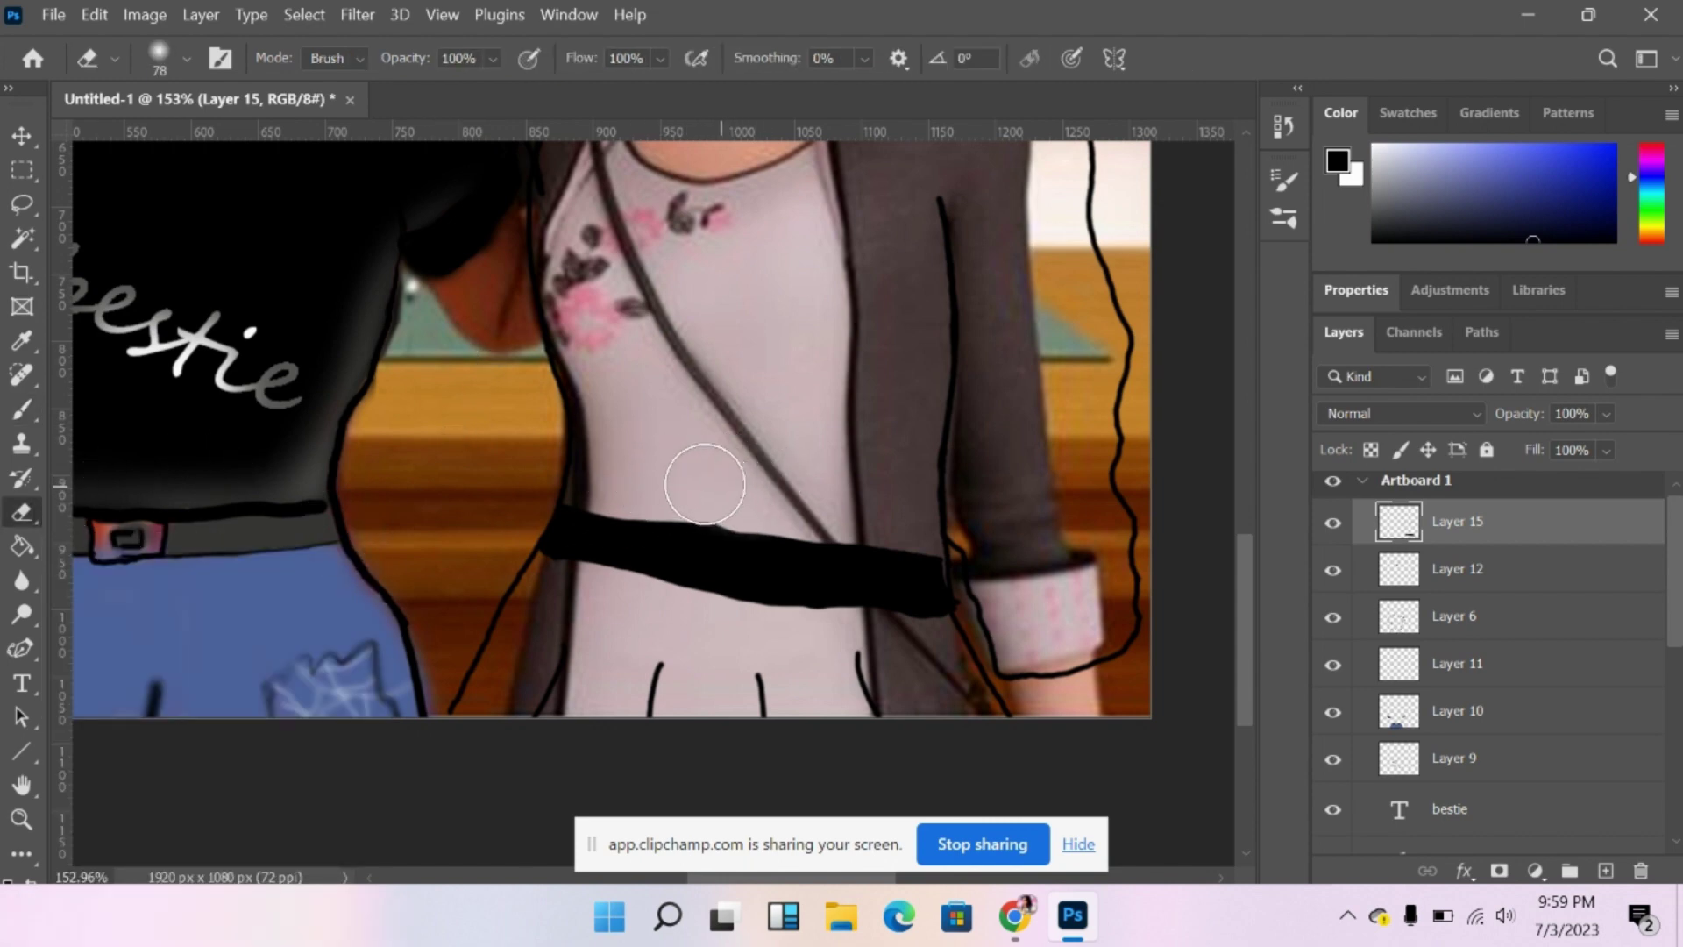
mouse_move(740, 474)
left_mouse_down()
mouse_move(660, 483)
mouse_move(772, 492)
mouse_move(661, 465)
left_mouse_up()
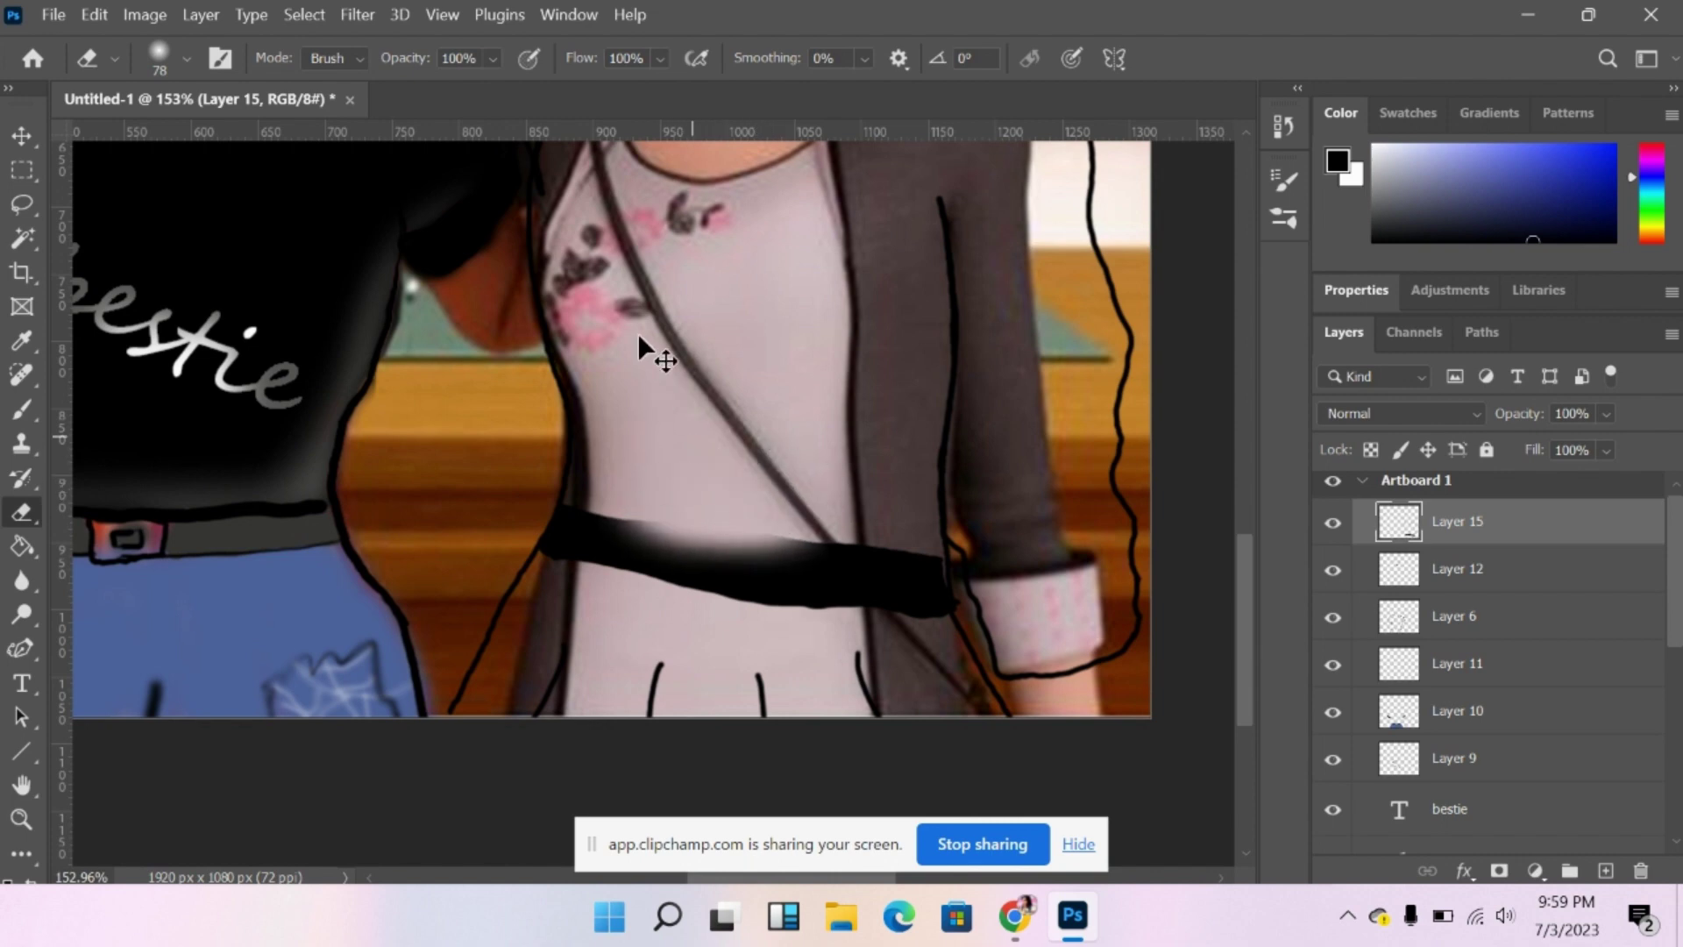
key("ctrl+z")
left_click(184, 57)
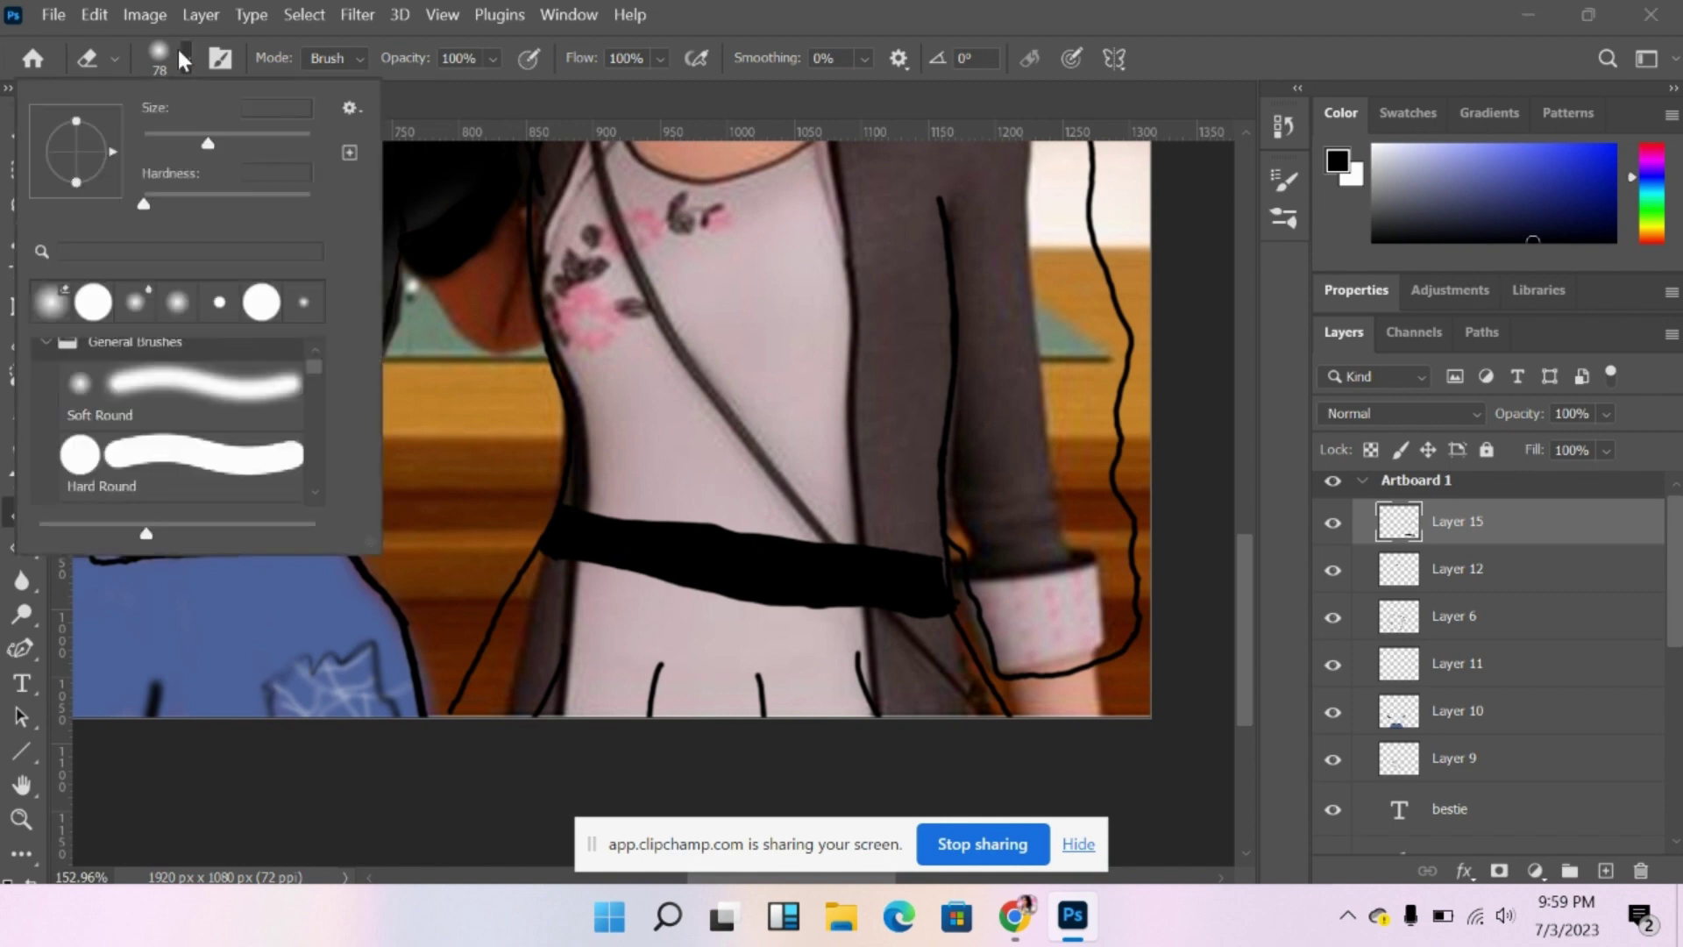
left_click_drag(294, 204, 312, 203)
left_click_drag(208, 143, 160, 133)
left_click(734, 534)
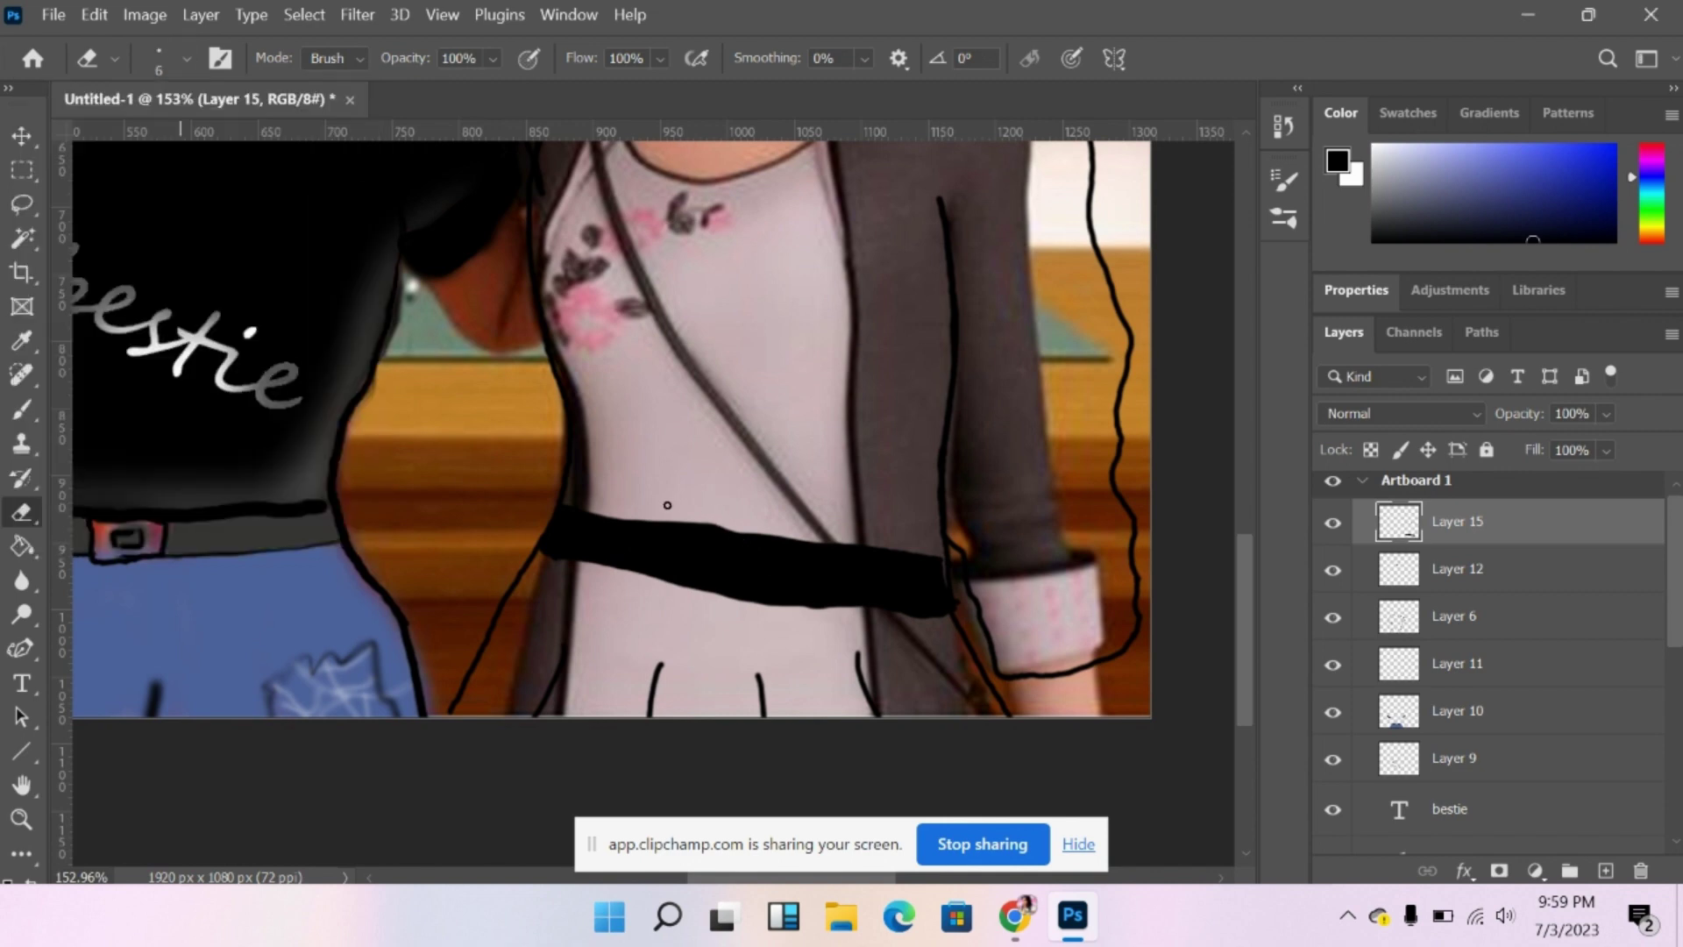
left_click_drag(748, 535, 875, 543)
left_click_drag(747, 535, 949, 563)
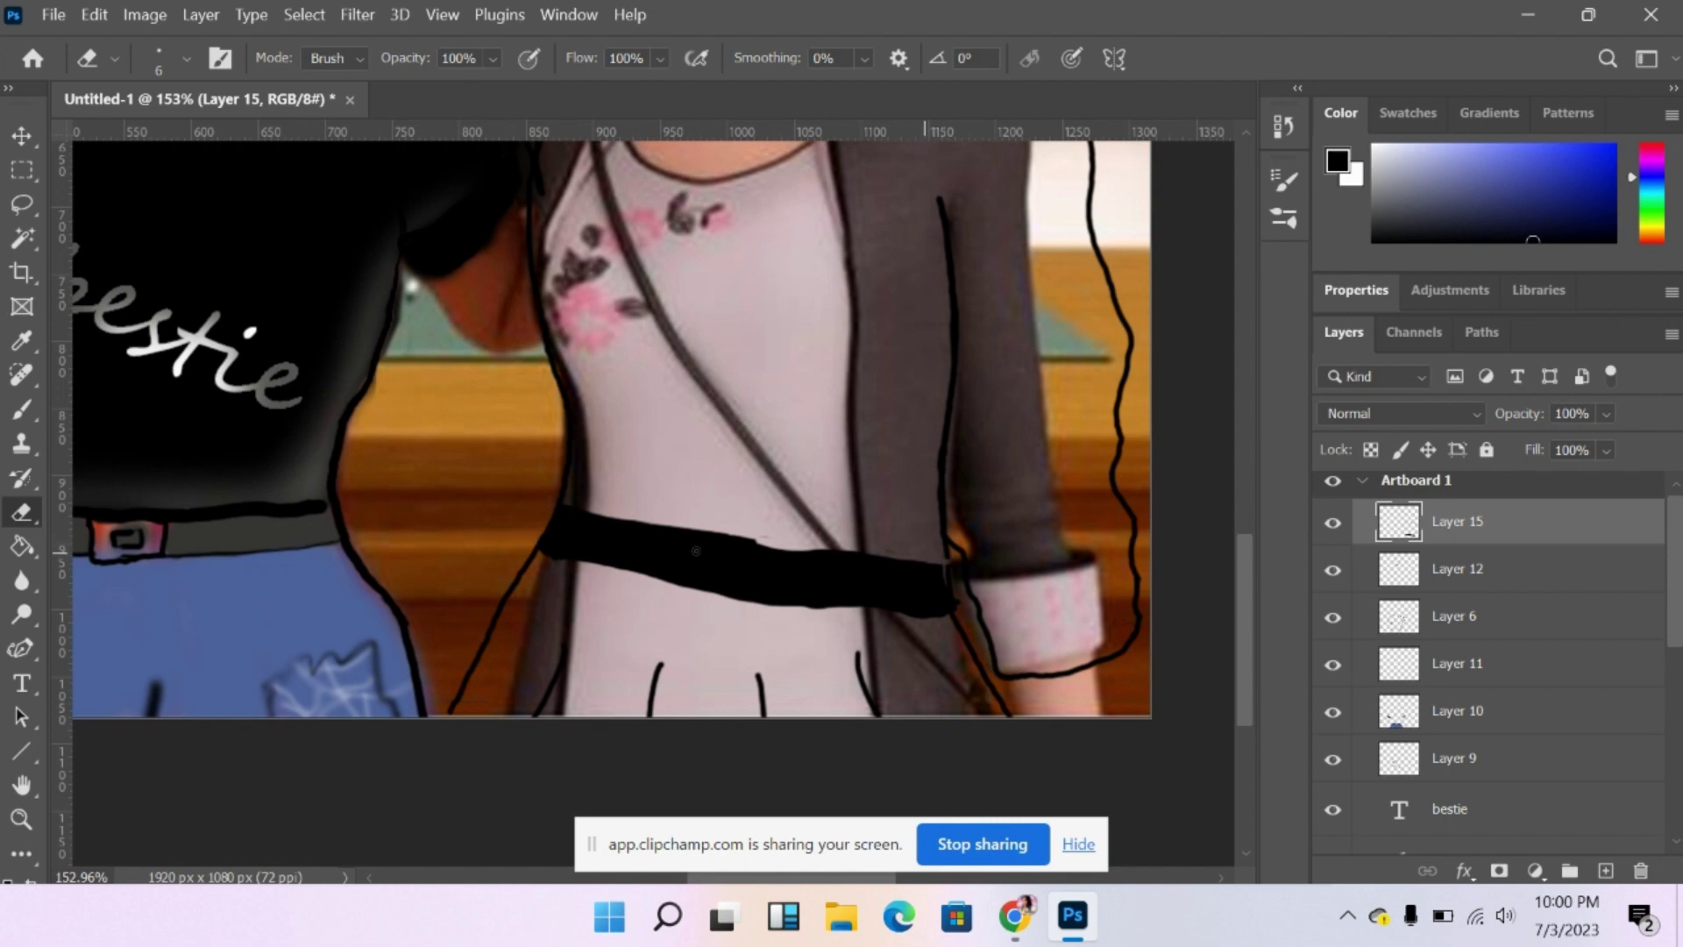
Smooth the upper and lower edges of the black waistband with the Smudge tool at 3 px and 100% strength.
left_click(24, 582)
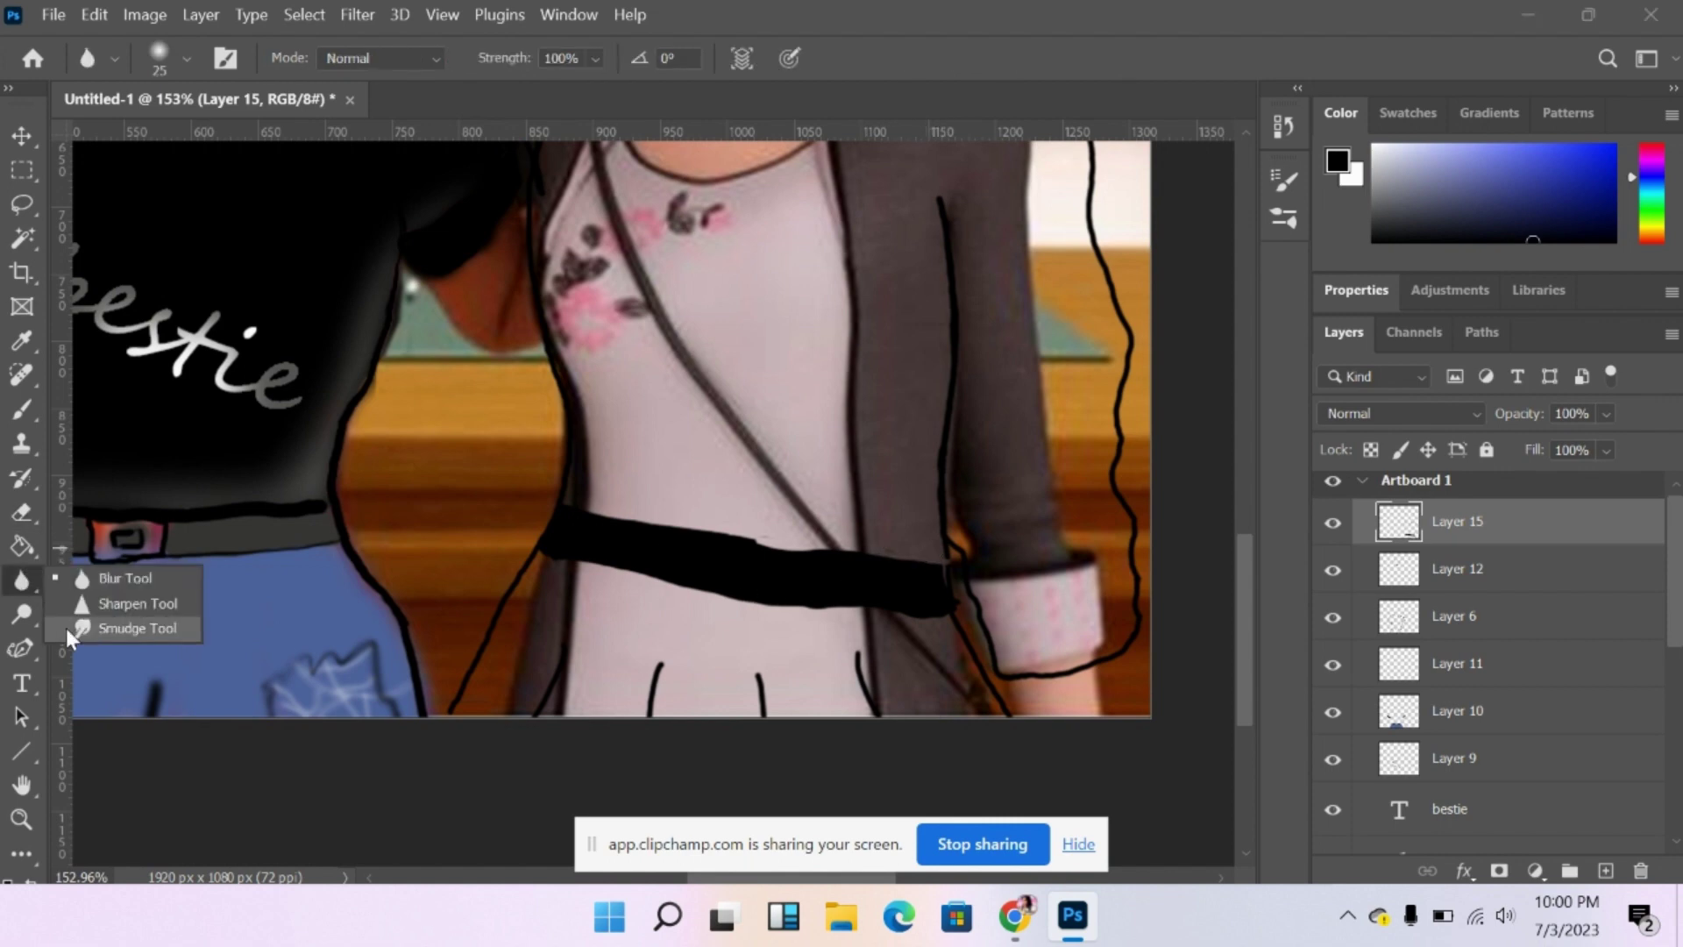
left_click(66, 628)
left_click_drag(752, 542, 942, 557)
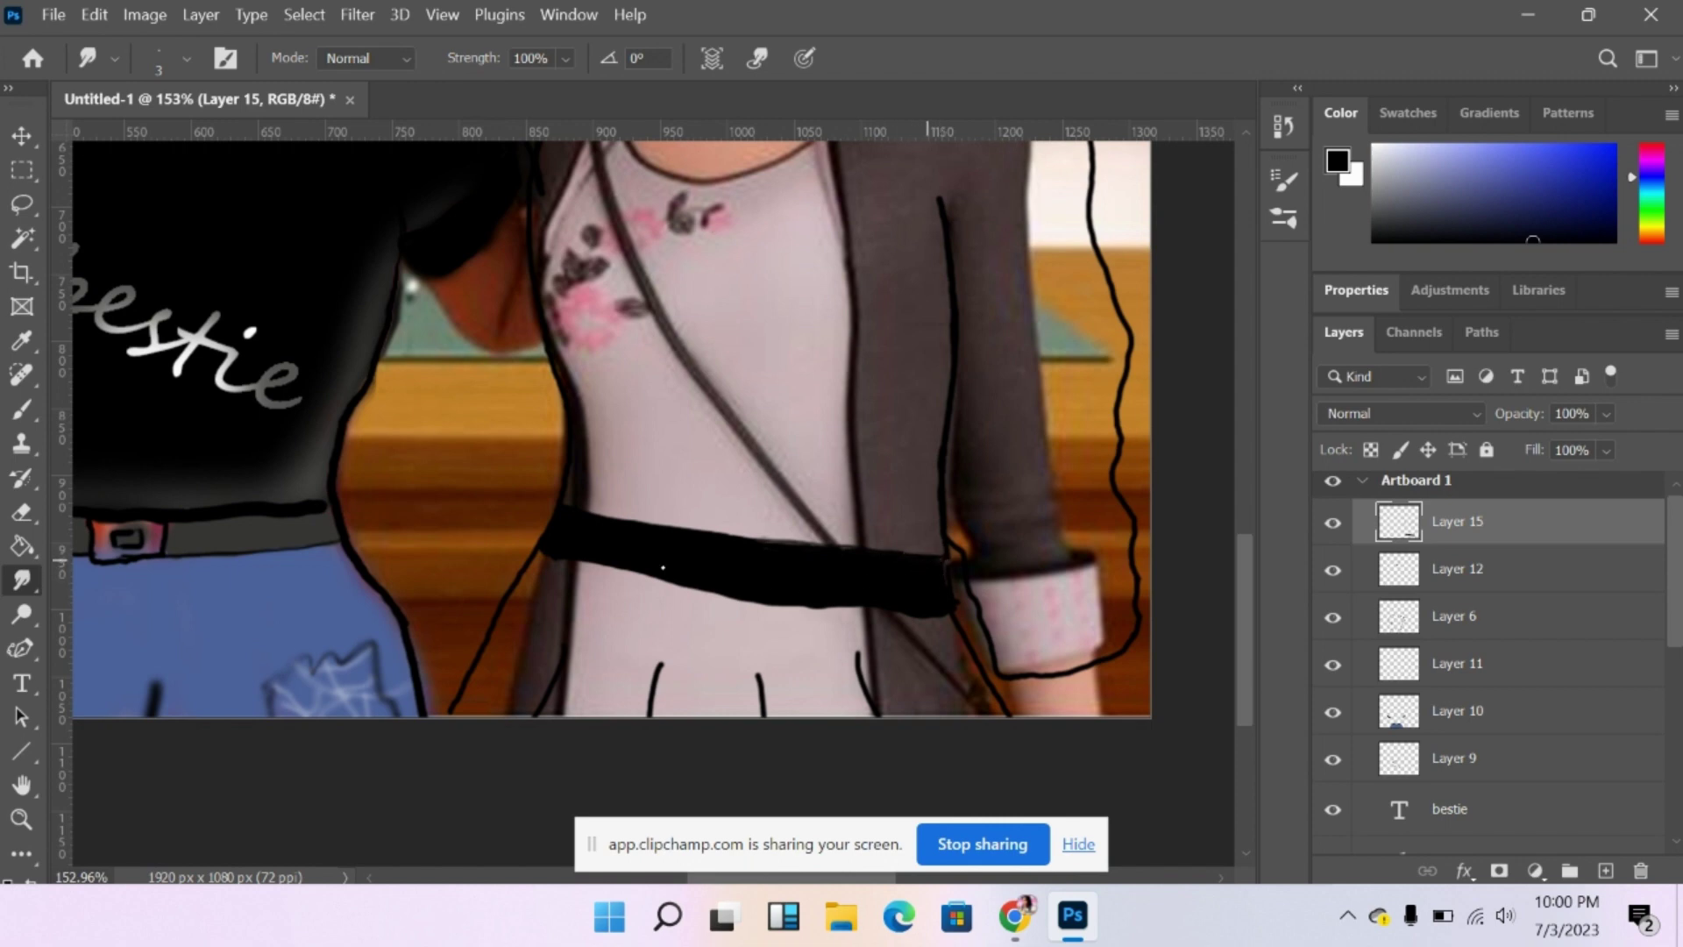
left_click_drag(653, 581, 936, 612)
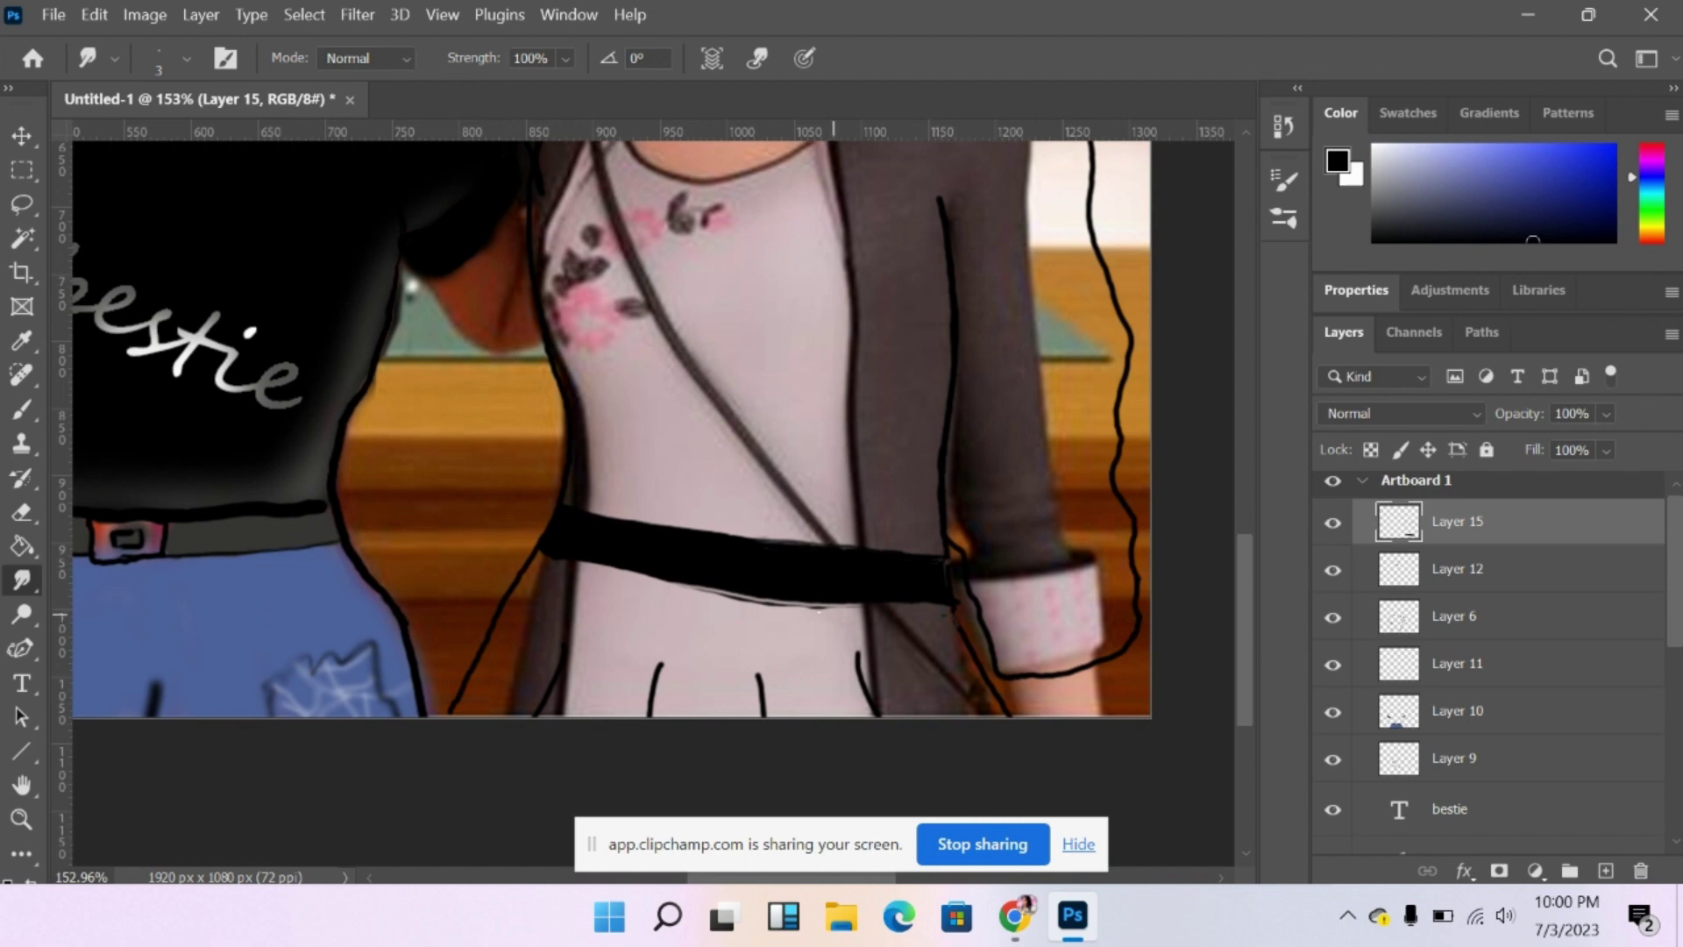
mouse_move(834, 604)
left_mouse_down()
mouse_move(728, 606)
mouse_move(753, 605)
mouse_move(701, 589)
mouse_move(761, 601)
mouse_move(702, 587)
mouse_move(837, 604)
left_mouse_up()
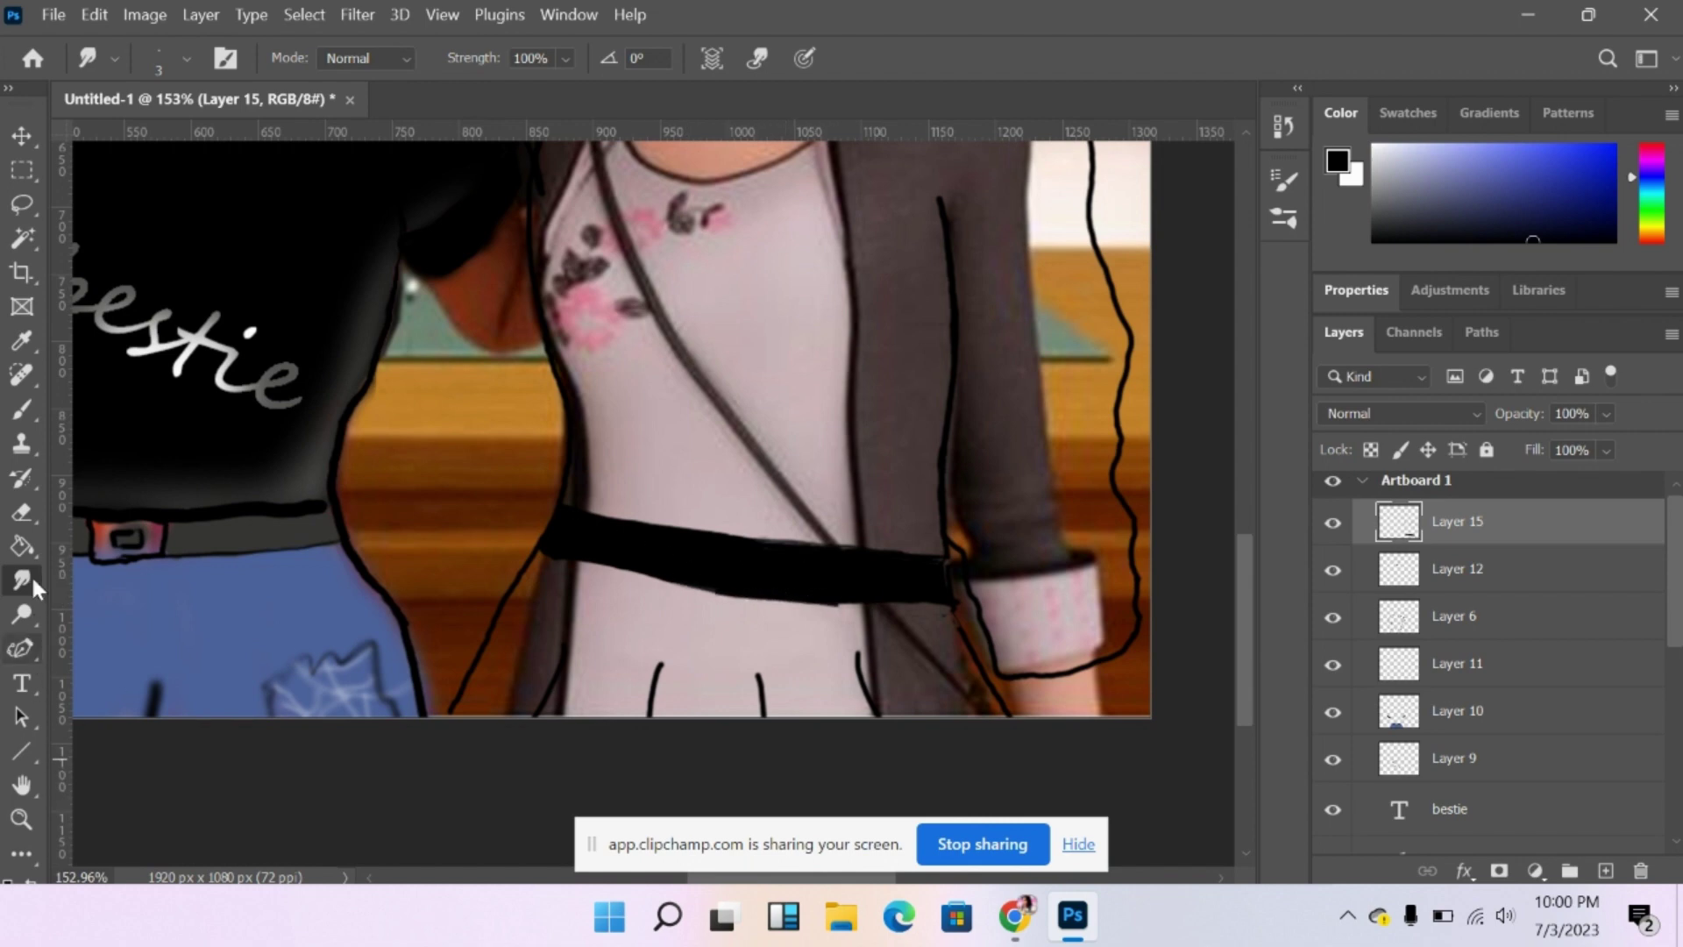
Soften the short fold lines along the skirt's lower edge with the Blur tool at 25 px and 100% strength.
left_click(35, 582)
right_click(35, 582)
left_click(105, 583)
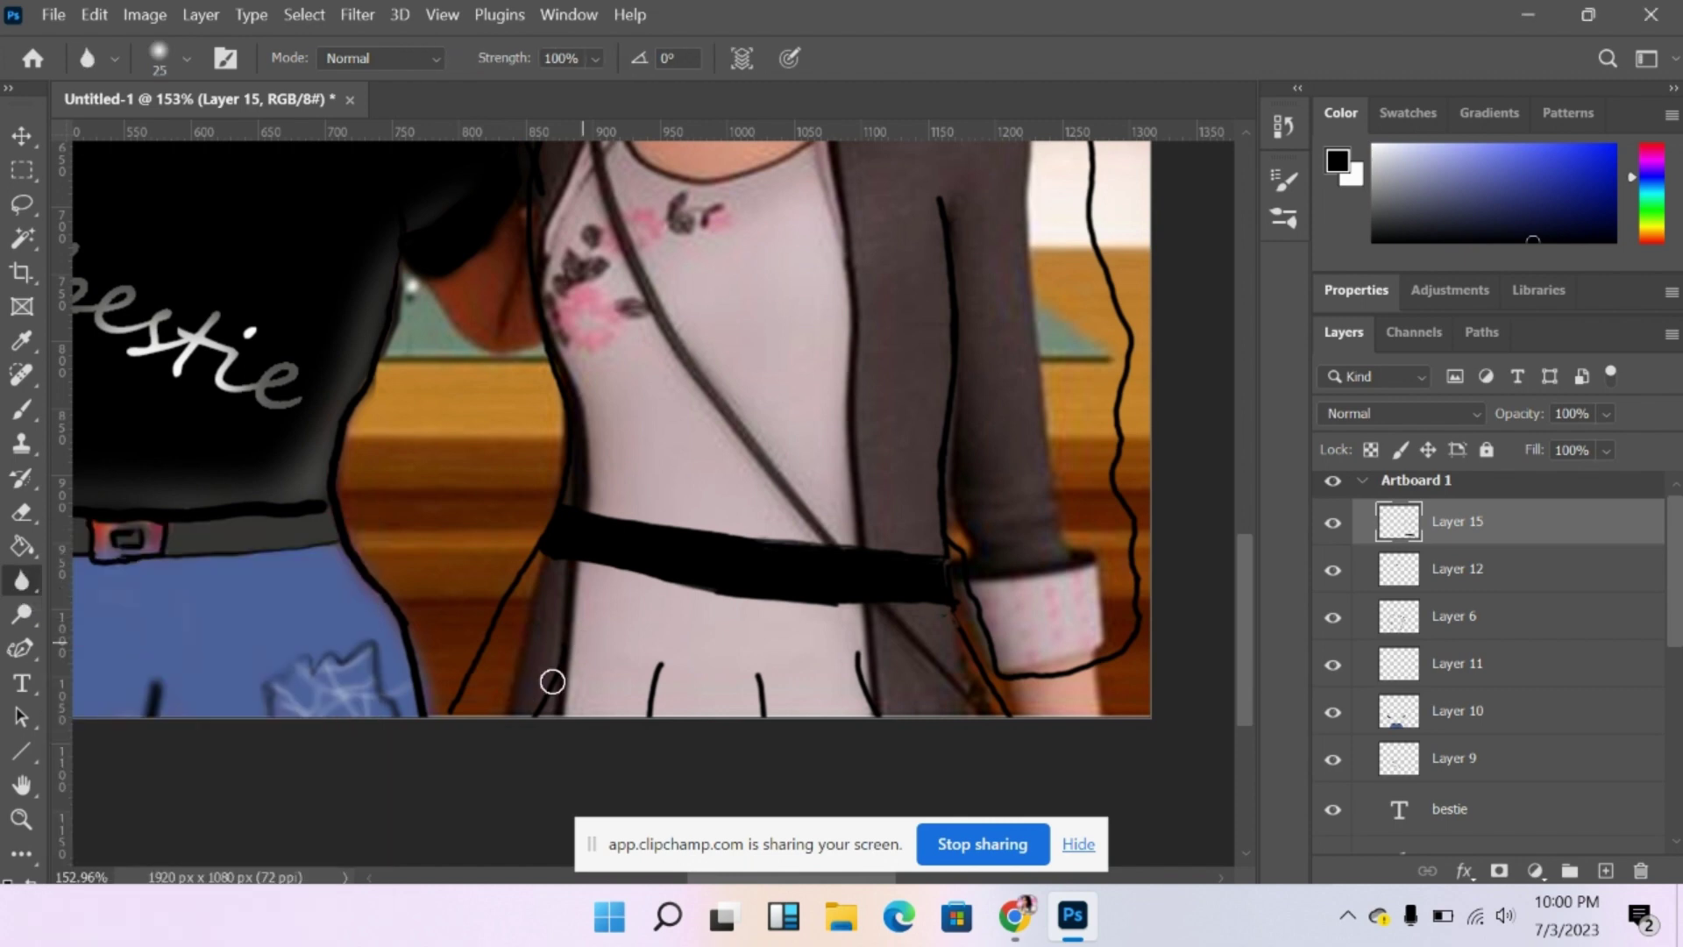
mouse_move(650, 715)
left_mouse_down()
mouse_move(665, 672)
mouse_move(737, 723)
mouse_move(767, 688)
mouse_move(764, 671)
mouse_move(754, 714)
mouse_move(743, 672)
mouse_move(834, 703)
mouse_move(856, 660)
mouse_move(859, 699)
mouse_move(885, 720)
mouse_move(863, 694)
left_mouse_up()
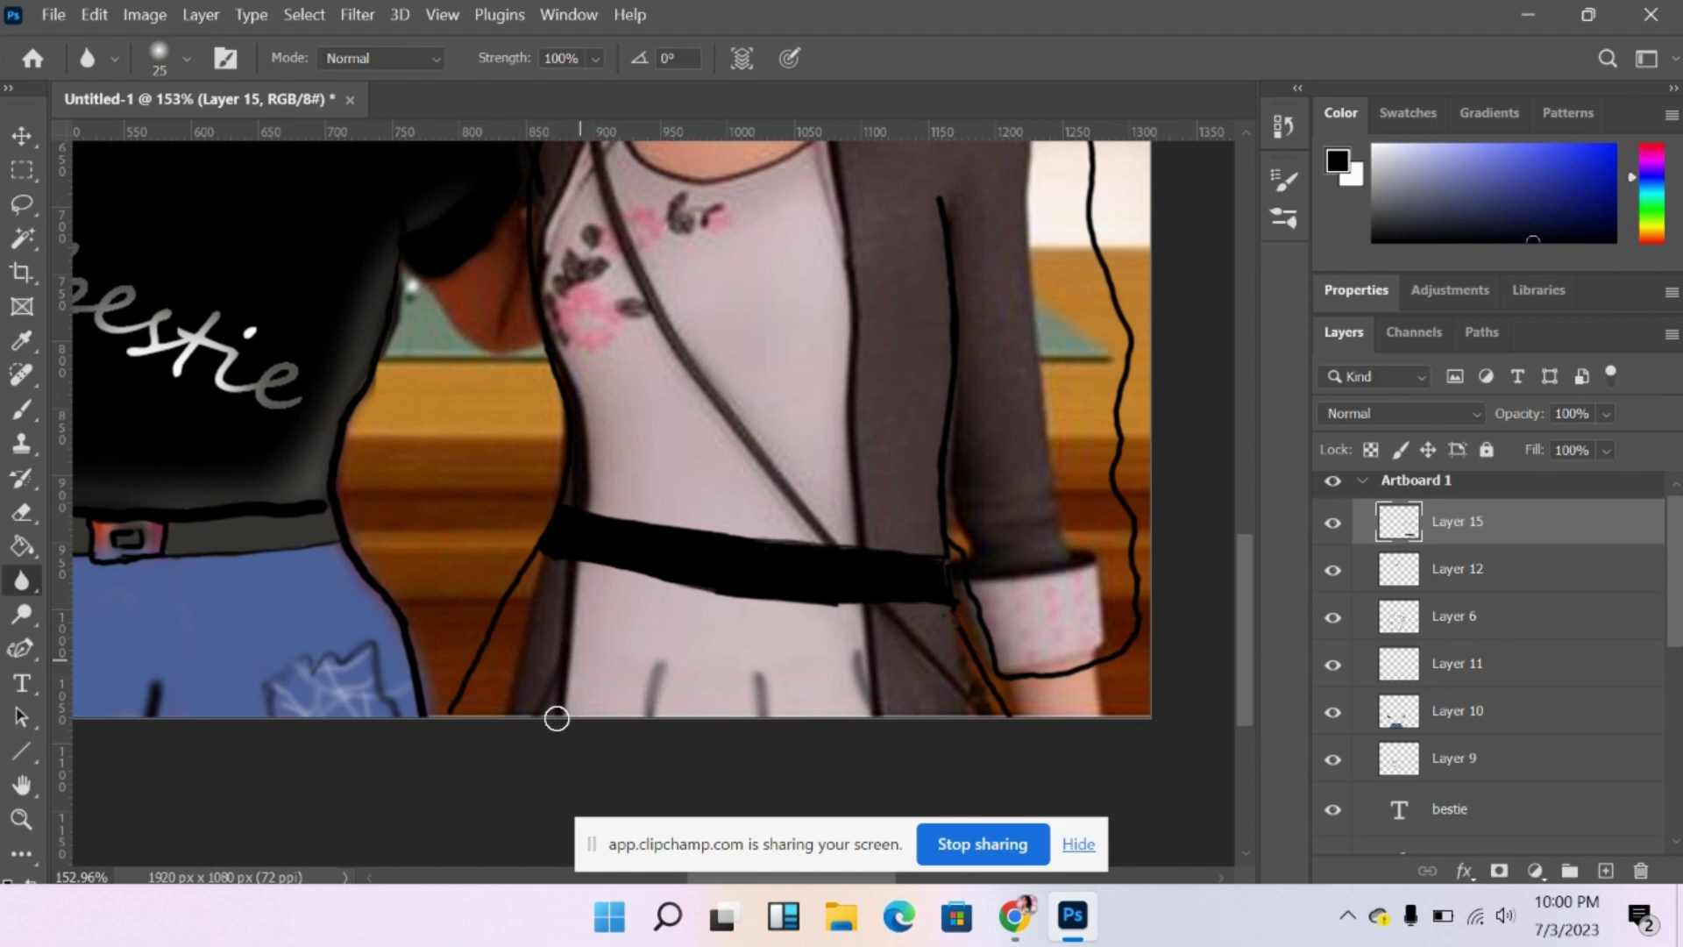
Draw a rounded two-part collar around the blue-haired girl's neckline on Layer 15 with a black 3 px Hard Round brush.
left_click(17, 819)
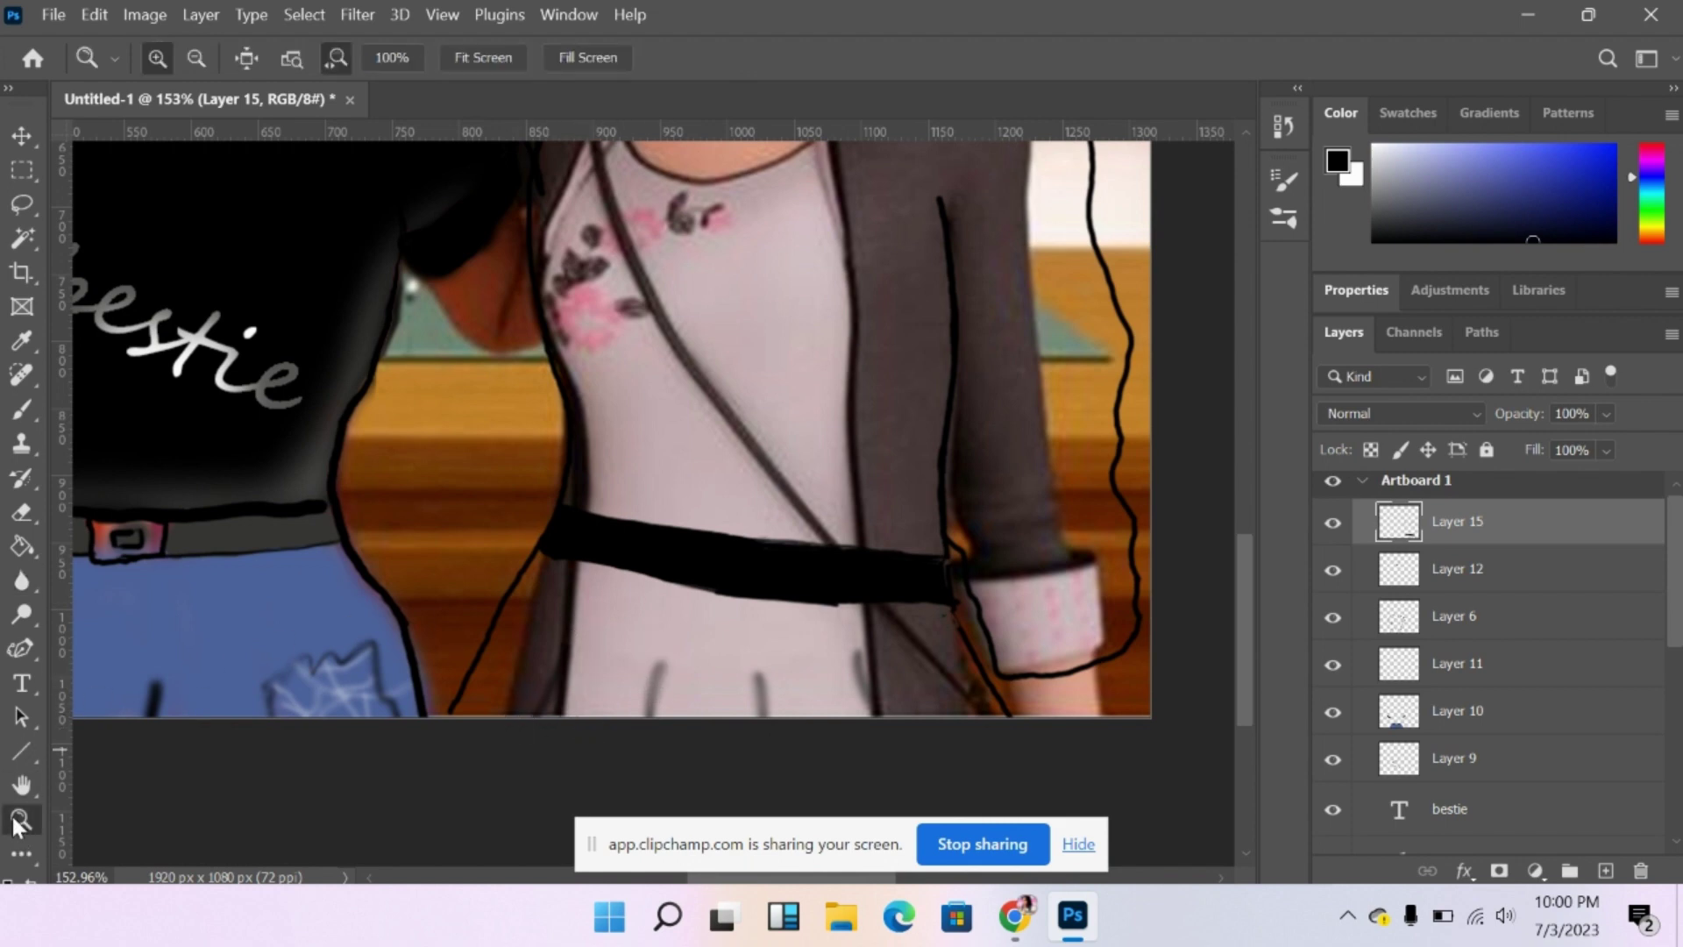
left_click(485, 59)
scroll(1249, 565, "down", 1)
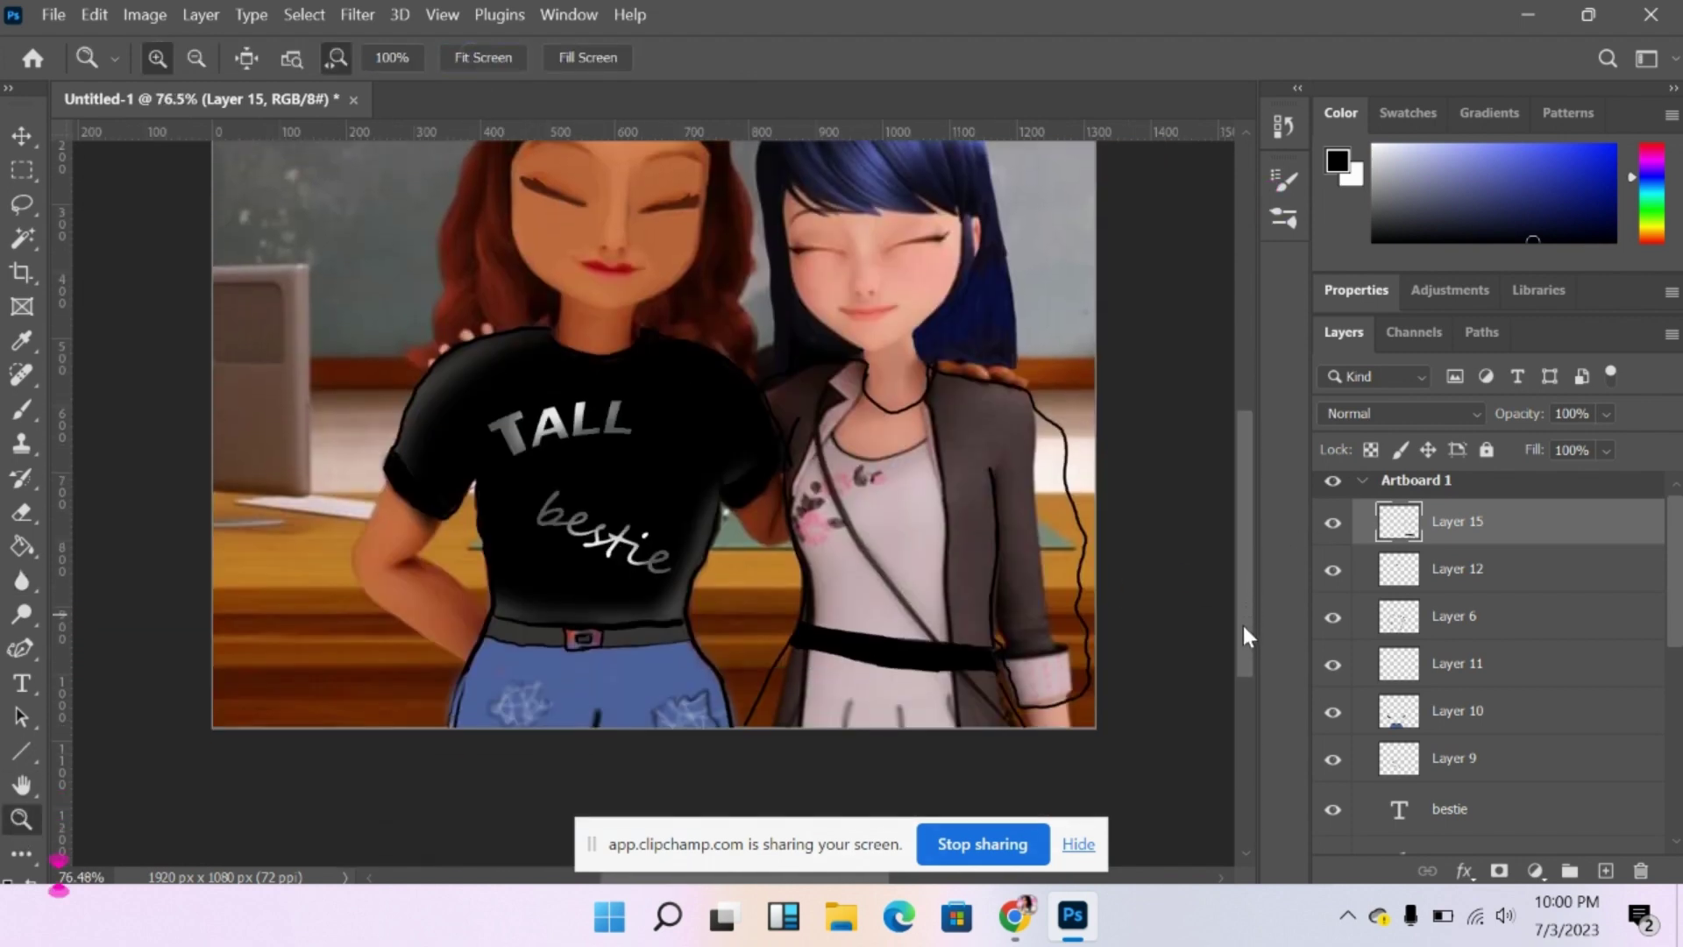
left_click_drag(1043, 605, 1080, 605)
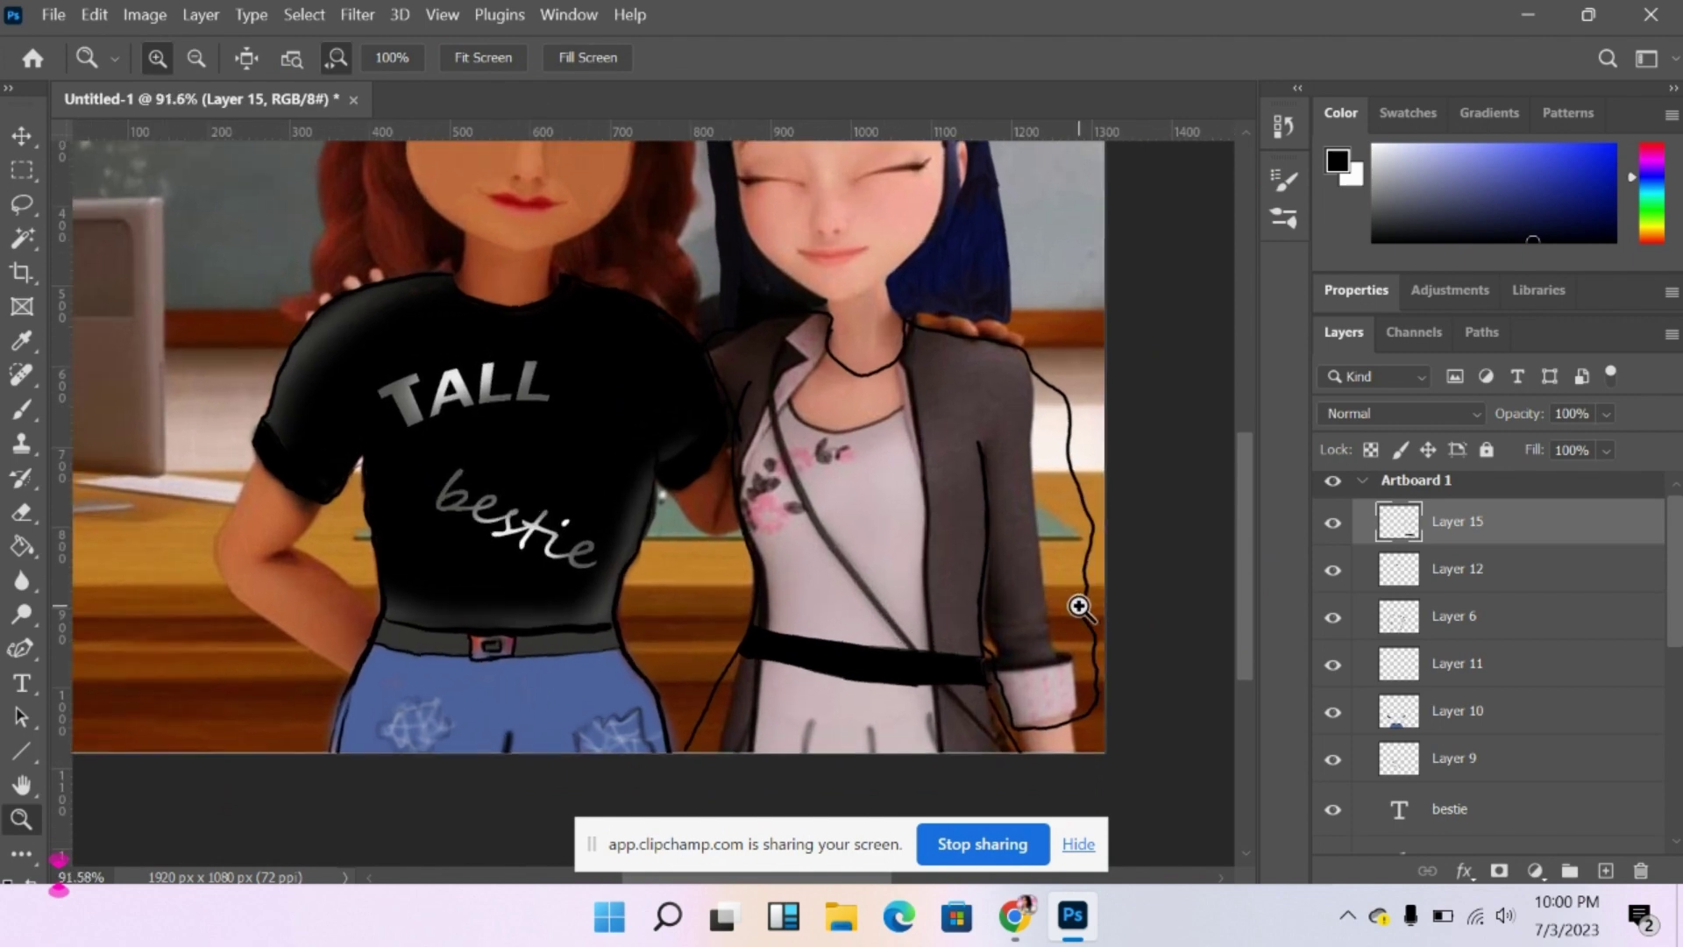
left_click(22, 409)
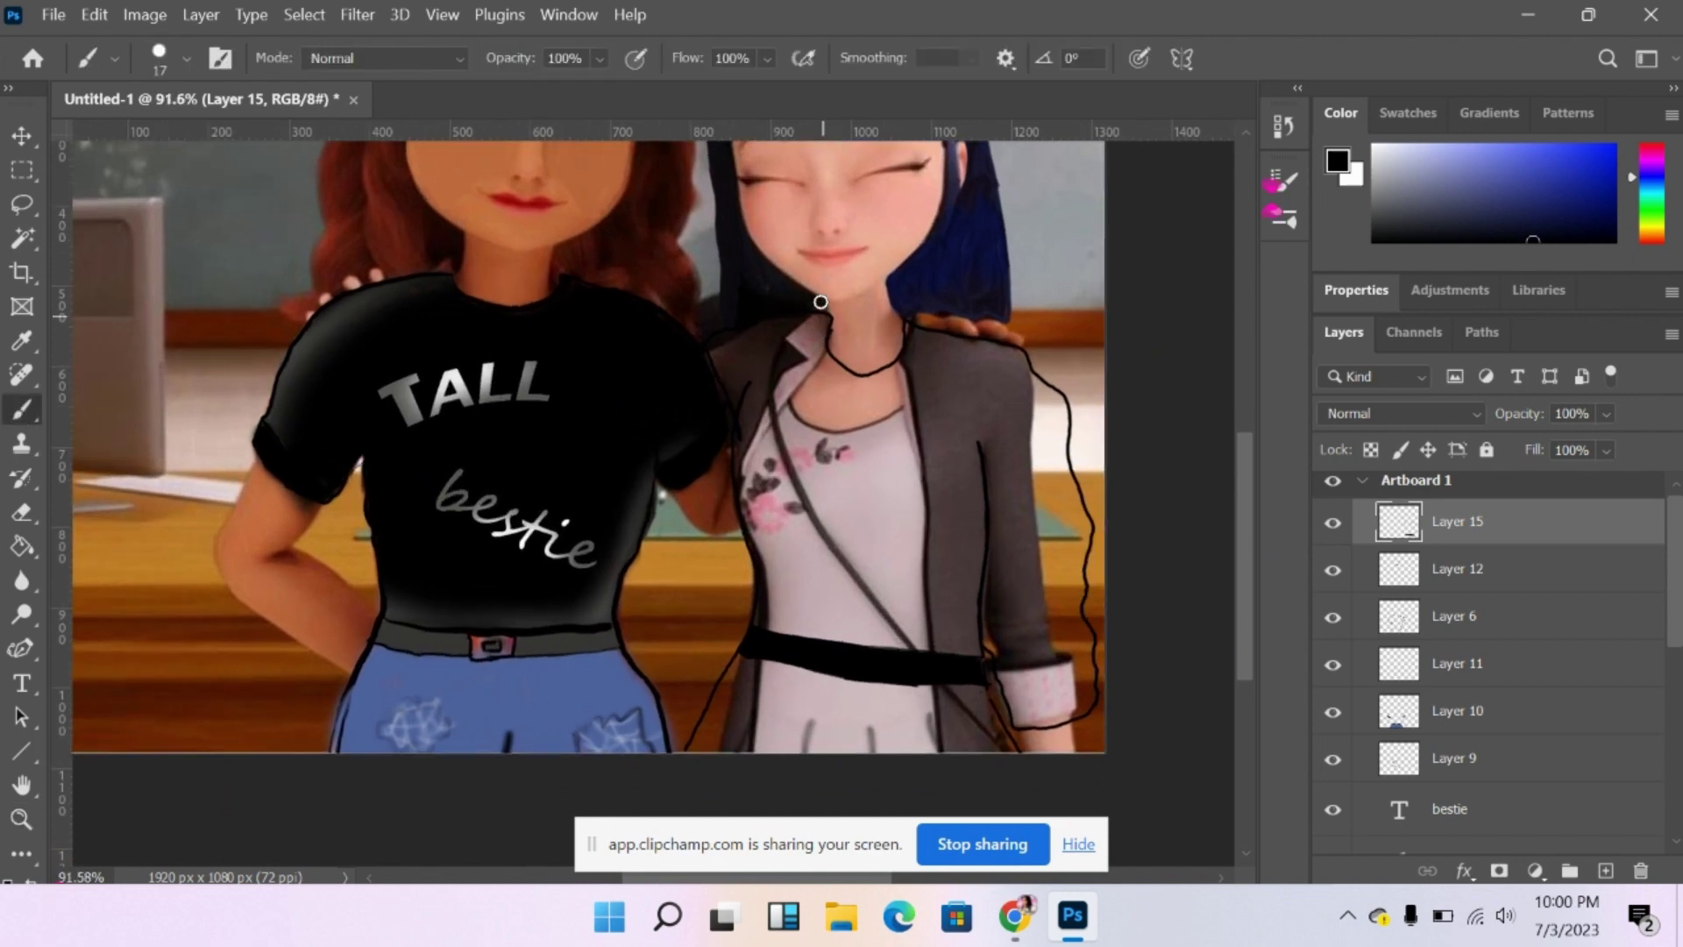
left_click(160, 58)
left_click_drag(153, 143, 149, 143)
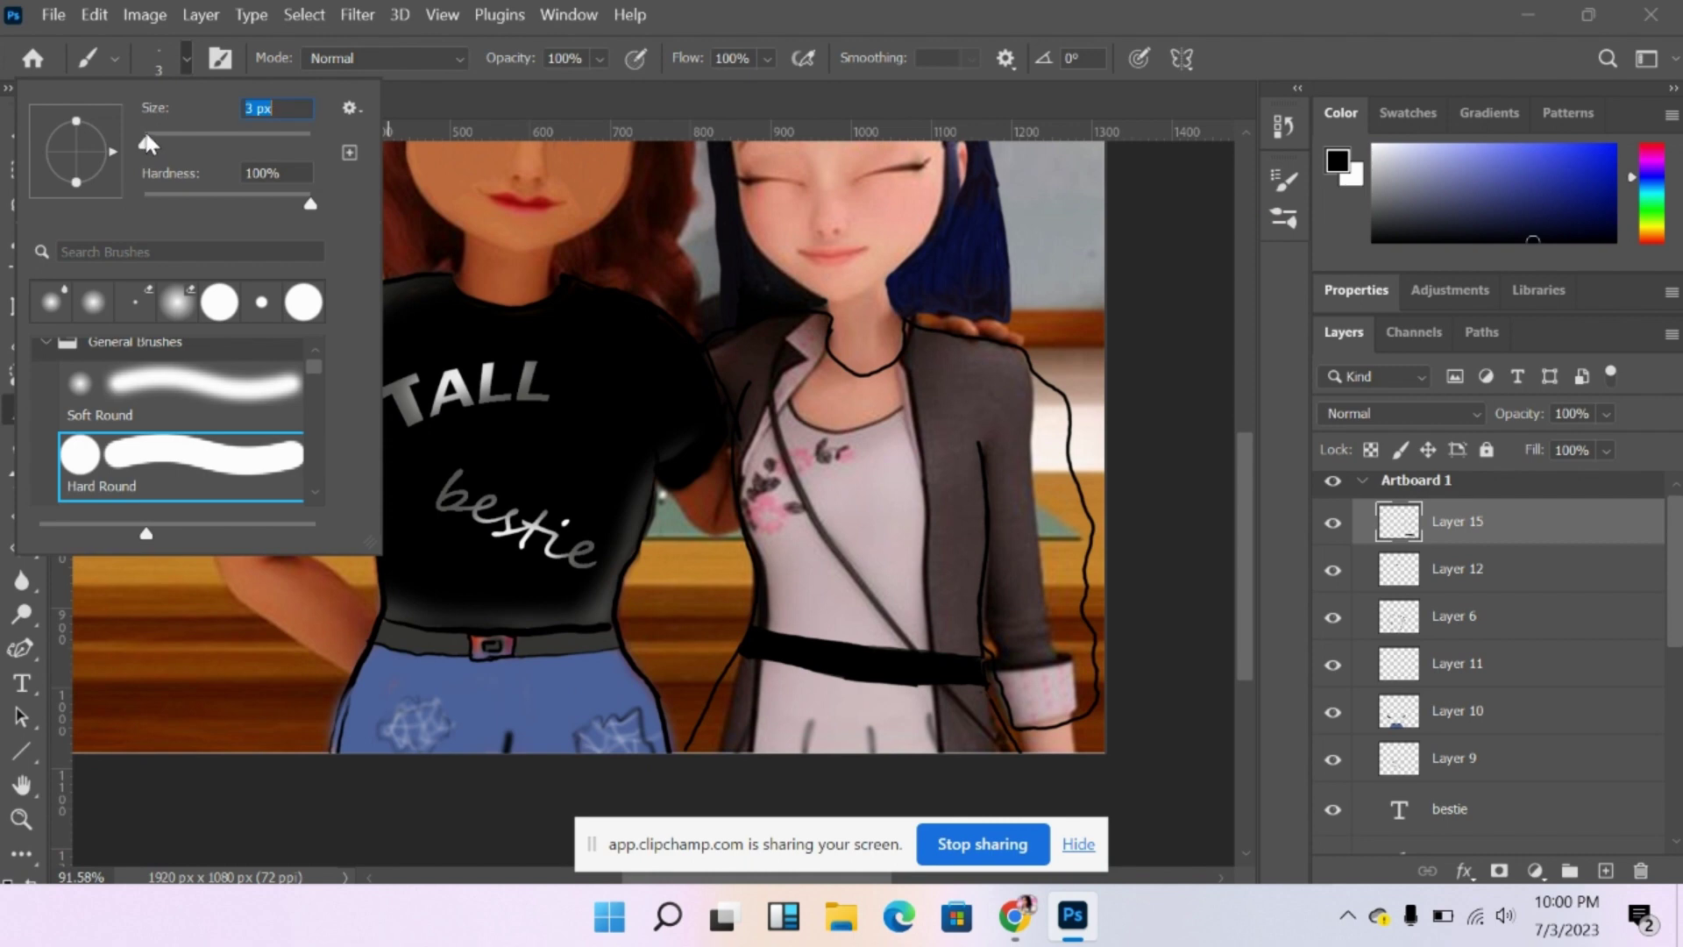
left_click(864, 372)
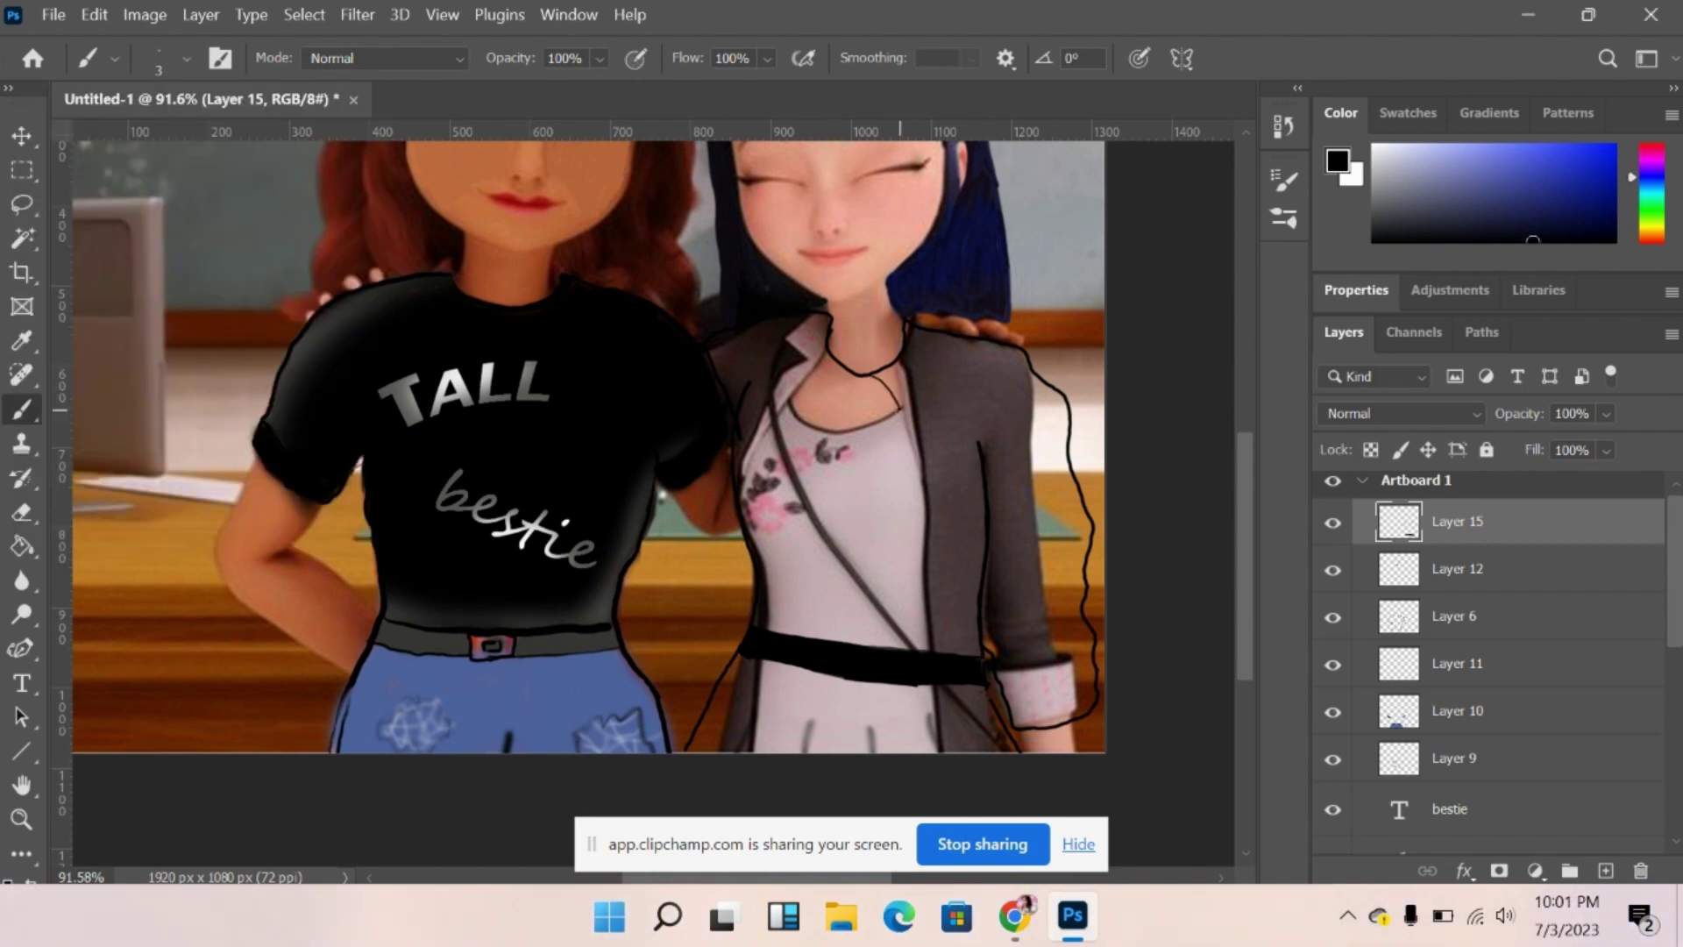
mouse_move(899, 410)
left_mouse_down()
mouse_move(912, 326)
mouse_move(843, 389)
mouse_move(835, 423)
left_mouse_up()
mouse_move(830, 315)
left_mouse_down()
mouse_move(819, 396)
mouse_move(838, 415)
mouse_move(914, 403)
mouse_move(931, 359)
left_mouse_up()
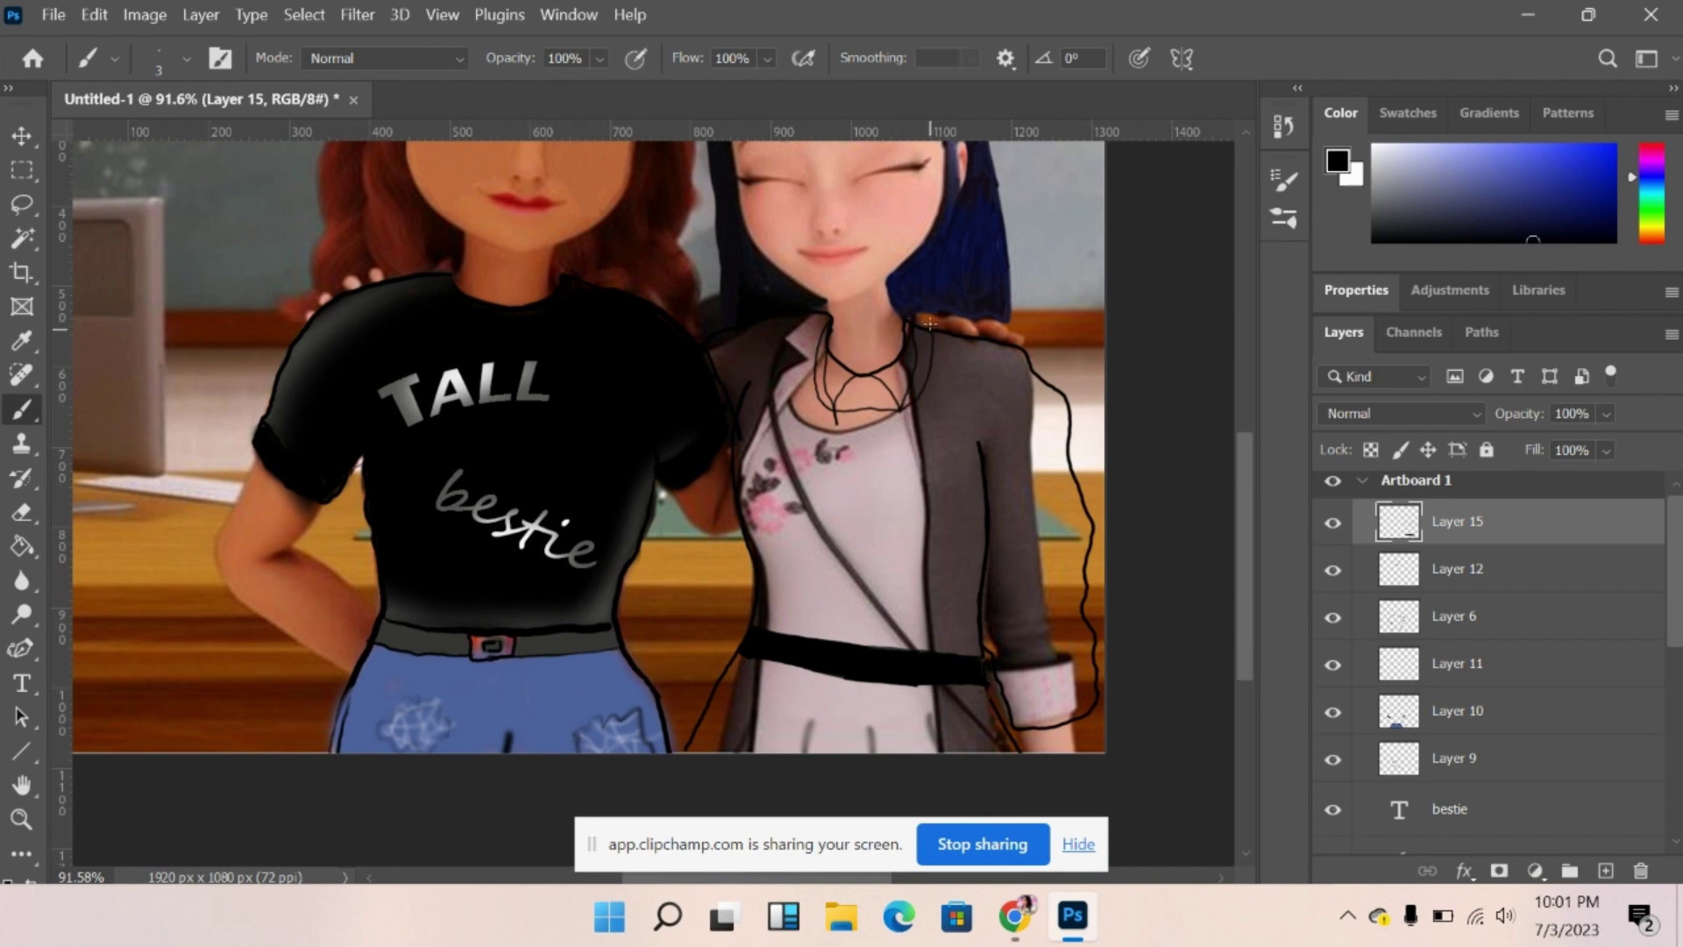